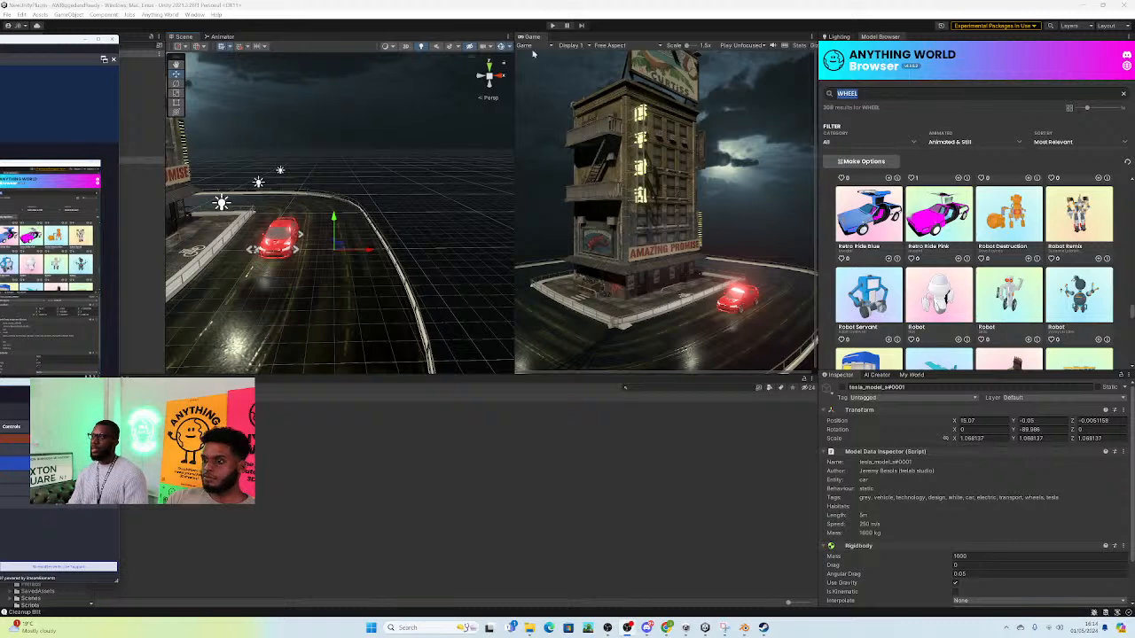
# Step: Widen the Game view and set its play mode to Play Maximized
pyautogui.click(551, 25)
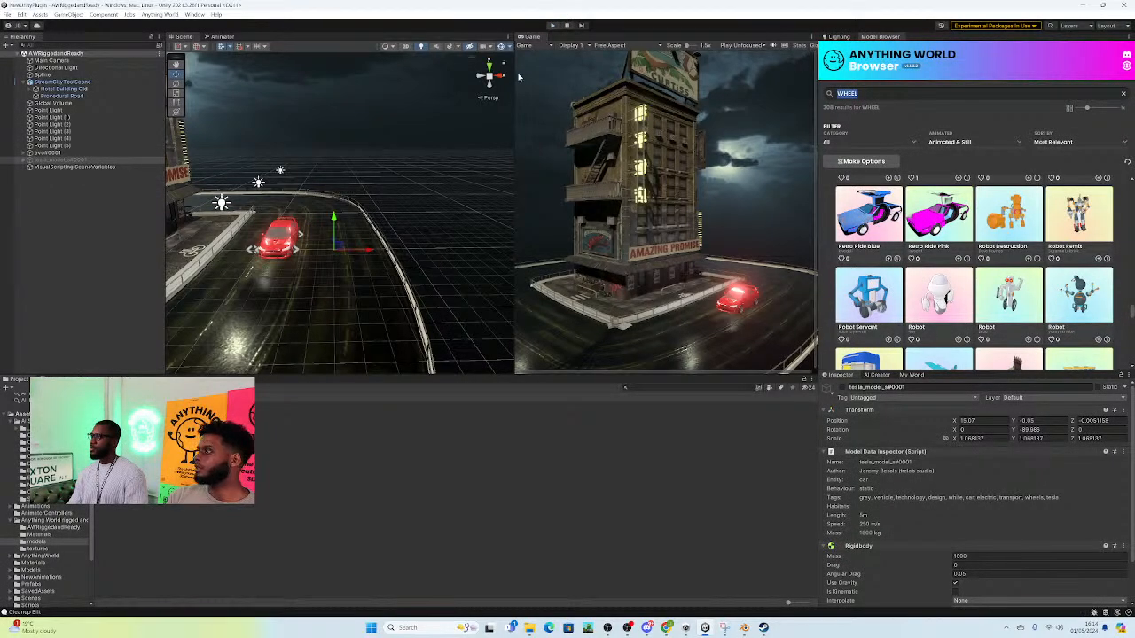
pyautogui.moveTo(512, 71); pyautogui.dragTo(443, 71)
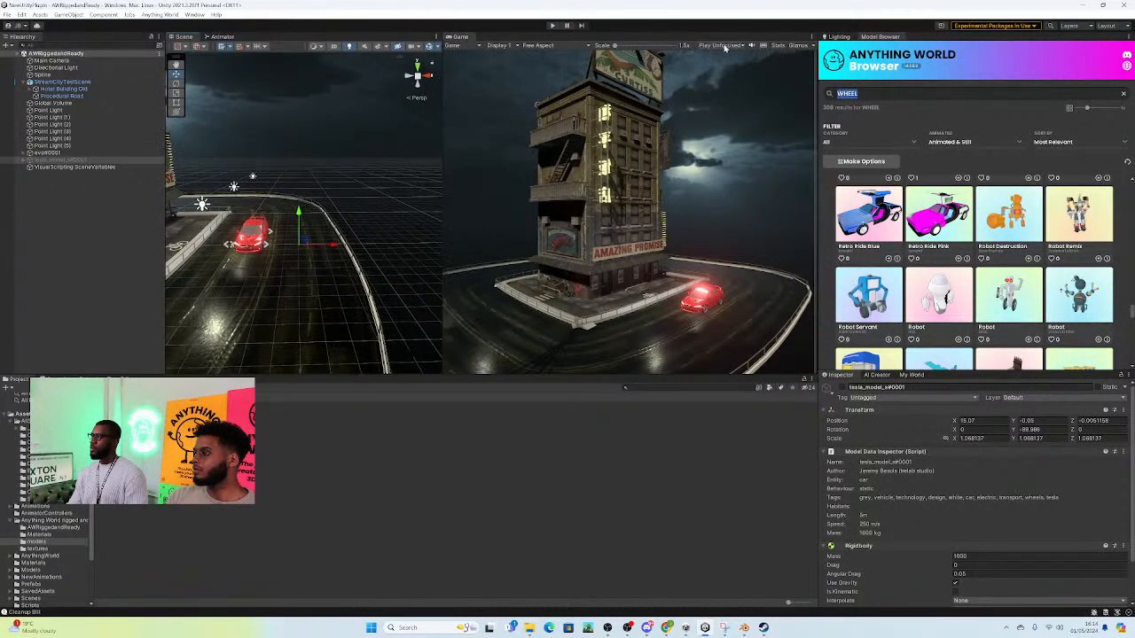
pyautogui.click(723, 46)
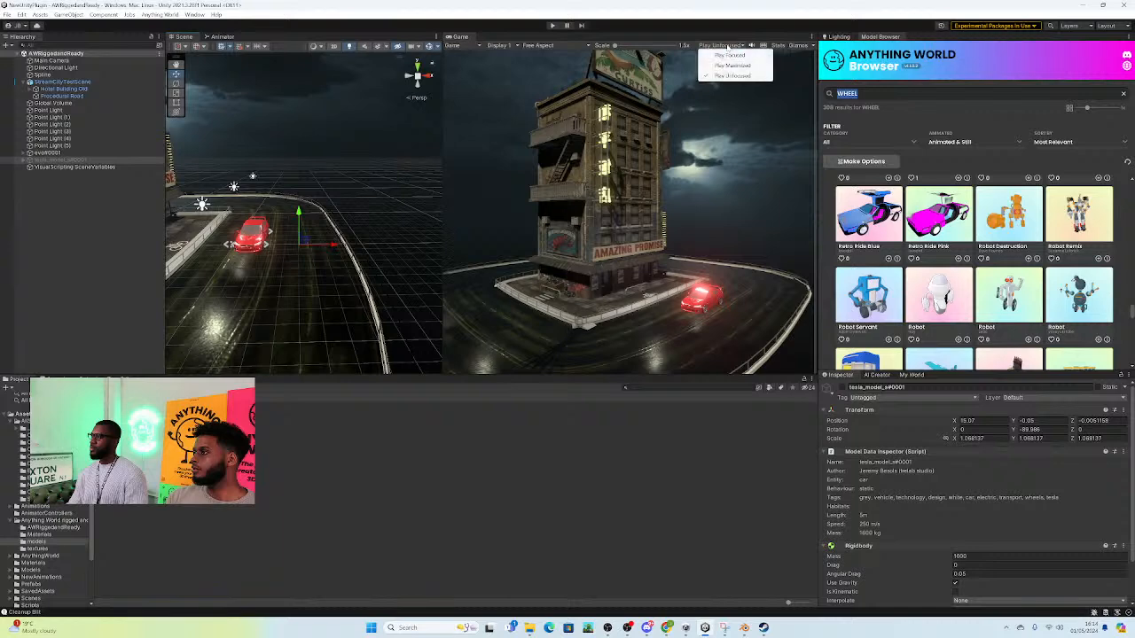
pyautogui.click(732, 66)
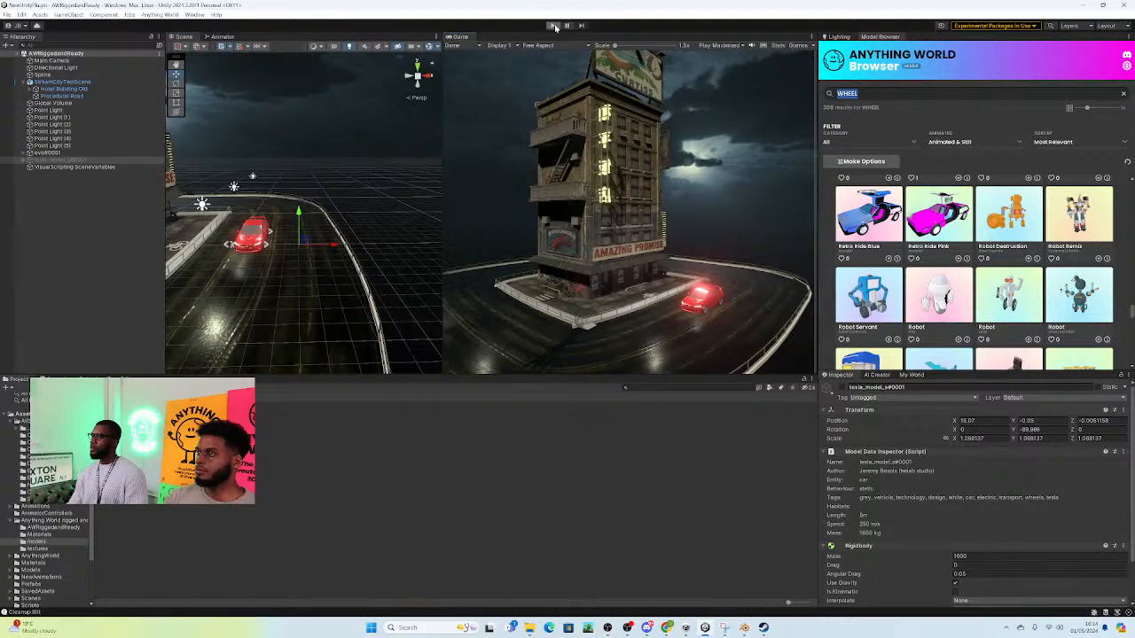
# Step: Run the scene in play mode, stop it, and inspect the red car's front up close in the Scene view
pyautogui.click(553, 25)
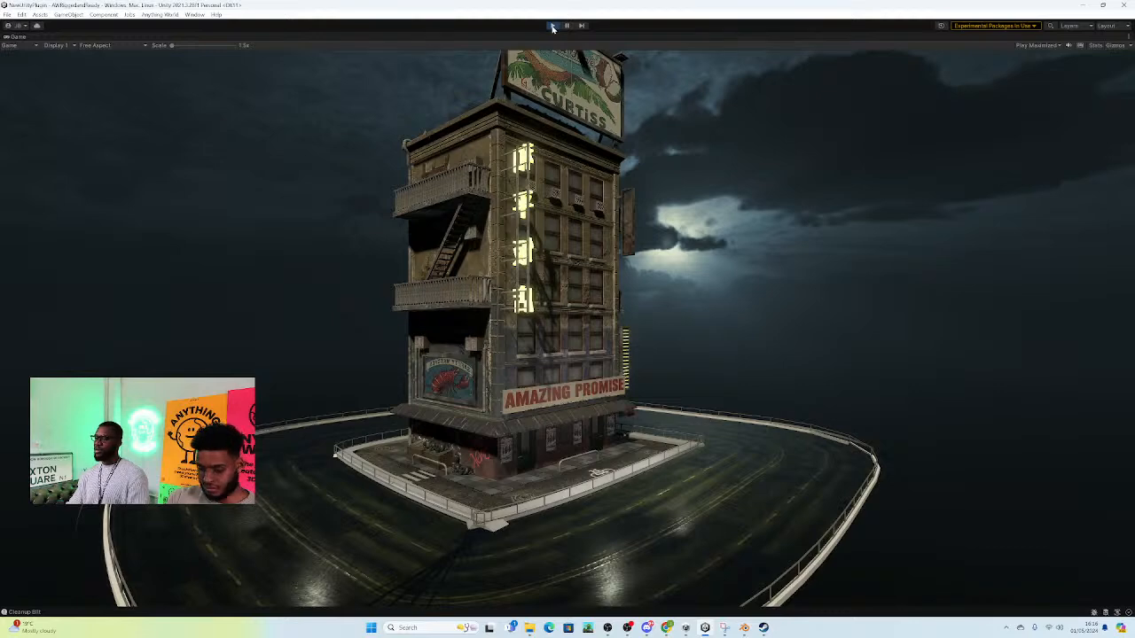
pyautogui.click(552, 27)
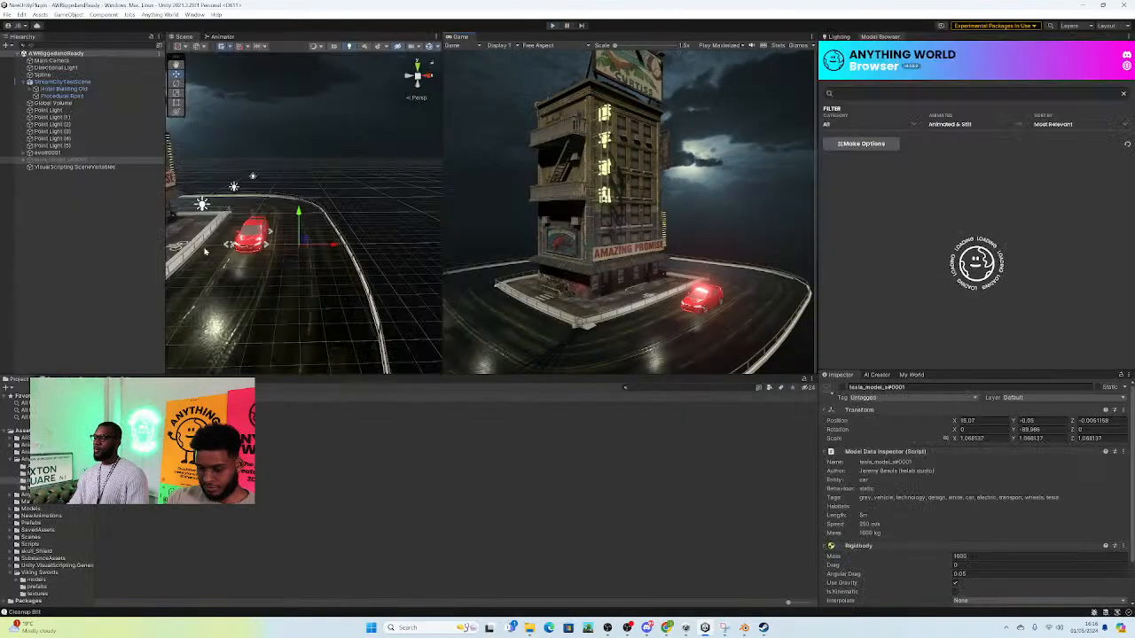
pyautogui.moveTo(344, 271); pyautogui.dragTo(307, 254, button='right')
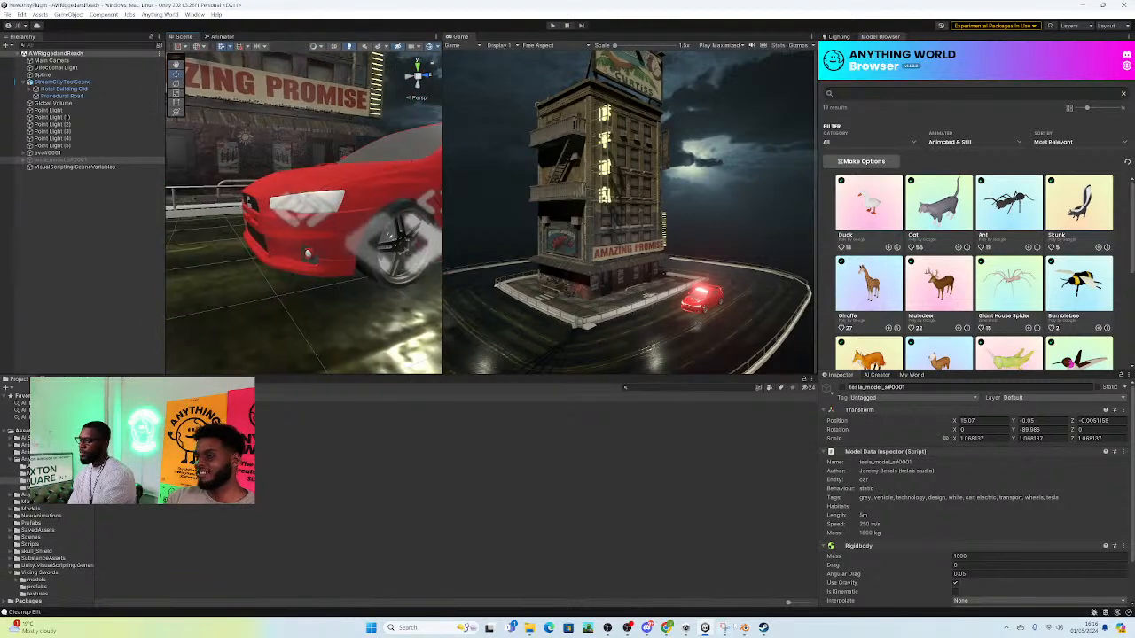
# Step: Switch to Blender and check the BlenderKit Online Asset Library add-on in the preferences
pyautogui.click(744, 628)
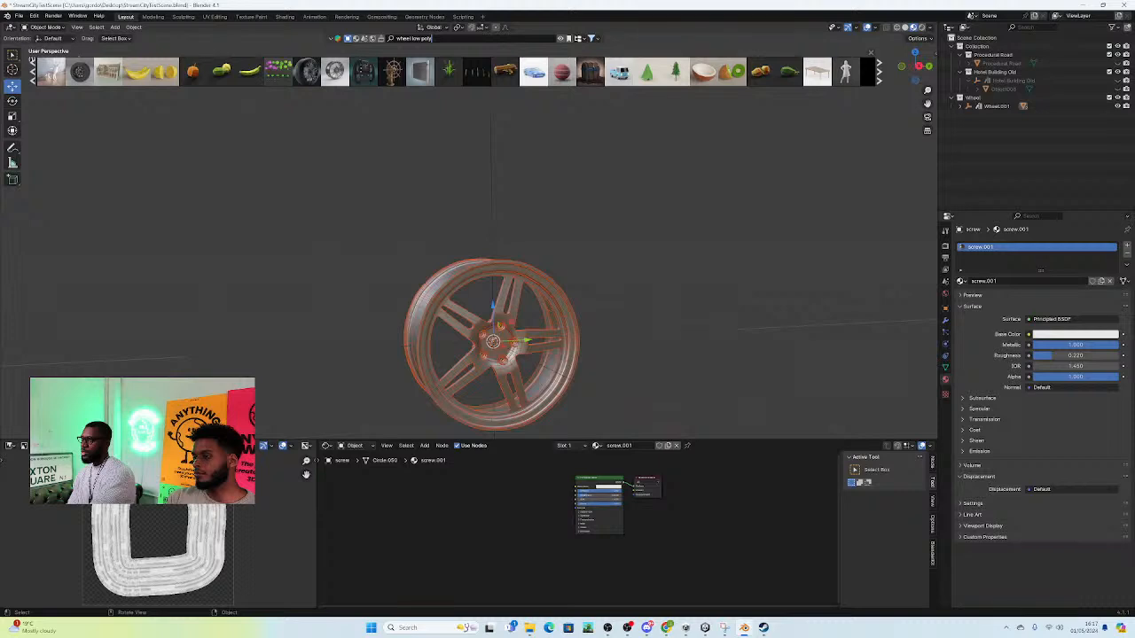
pyautogui.click(33, 15)
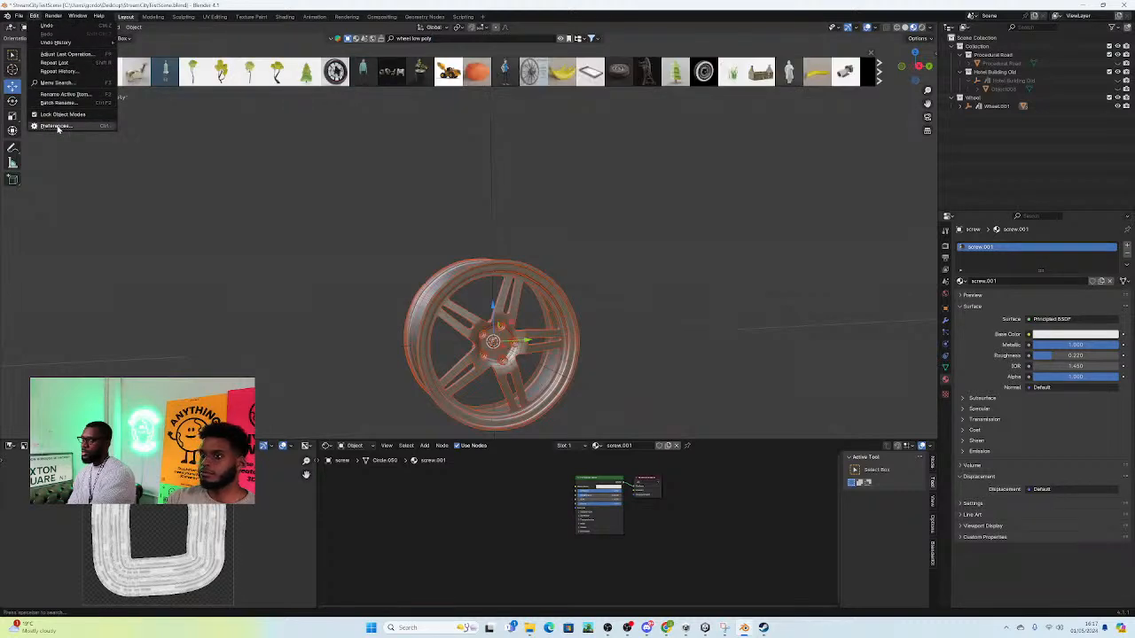
pyautogui.click(116, 123)
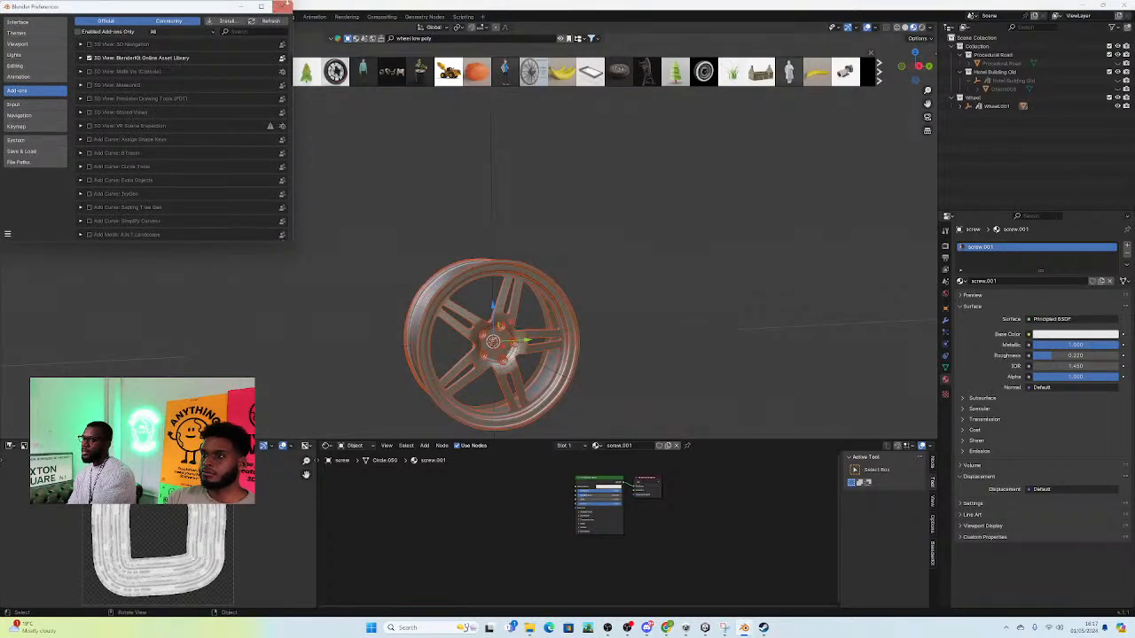
pyautogui.click(287, 6)
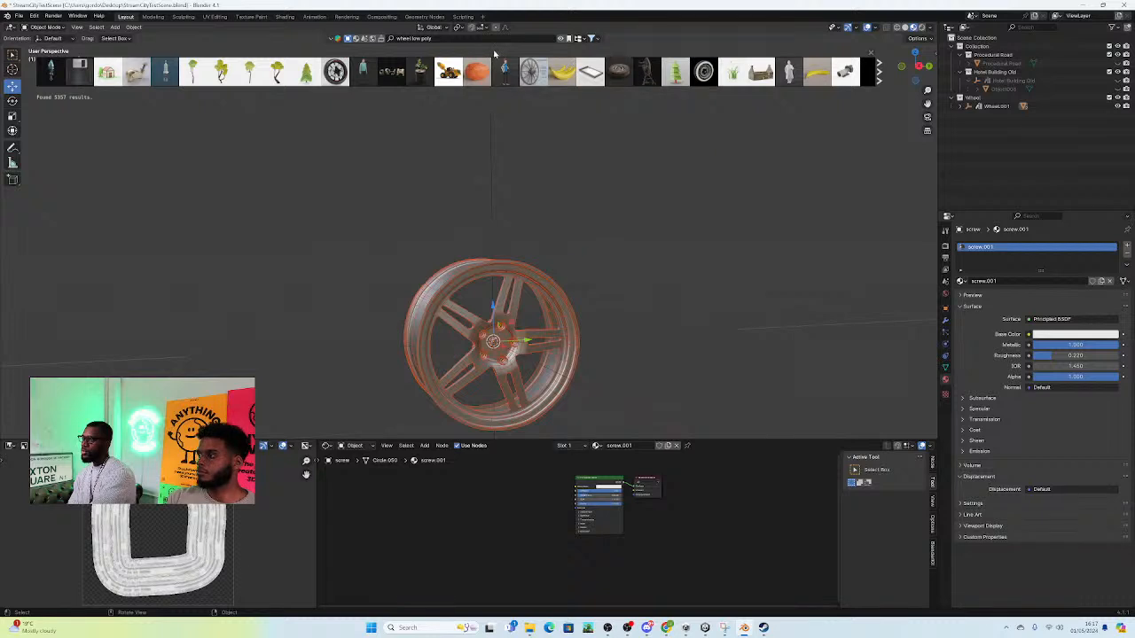
# Step: Browse the BlenderKit asset results for "wheel low poly" and view the imported wheel rim
pyautogui.moveTo(804, 73)
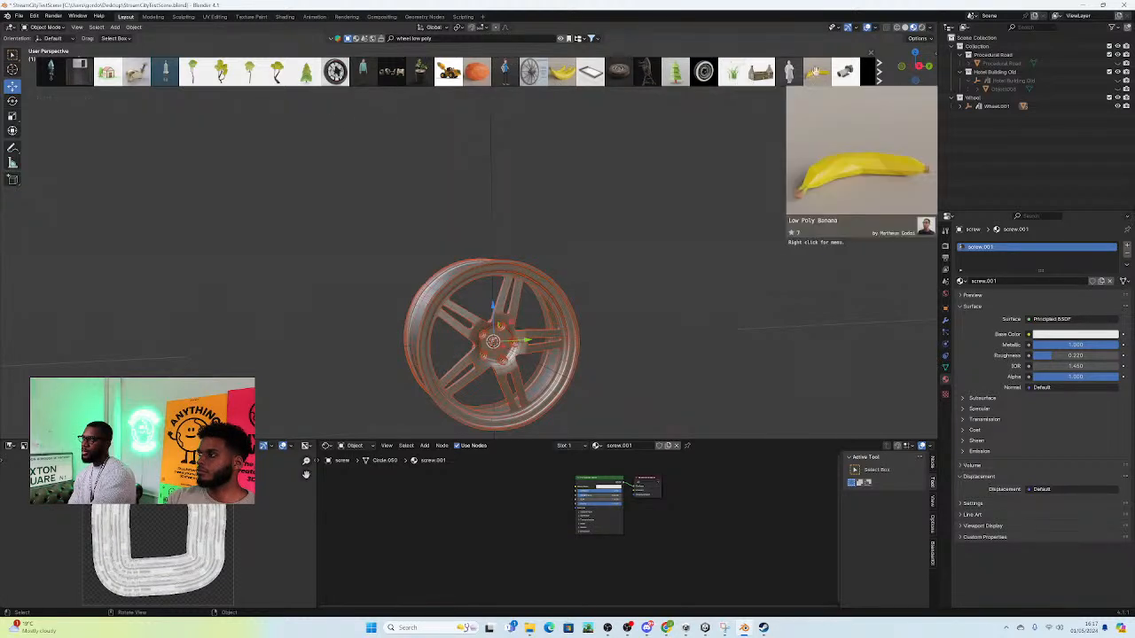
pyautogui.scroll(-5, 854, 75)
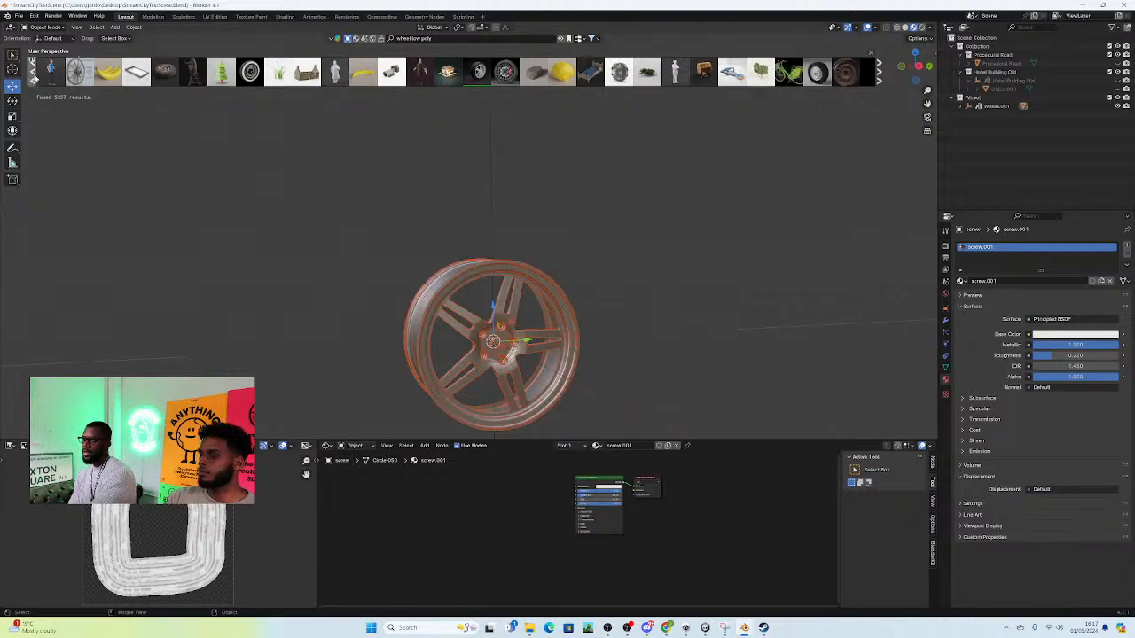
pyautogui.click(34, 73)
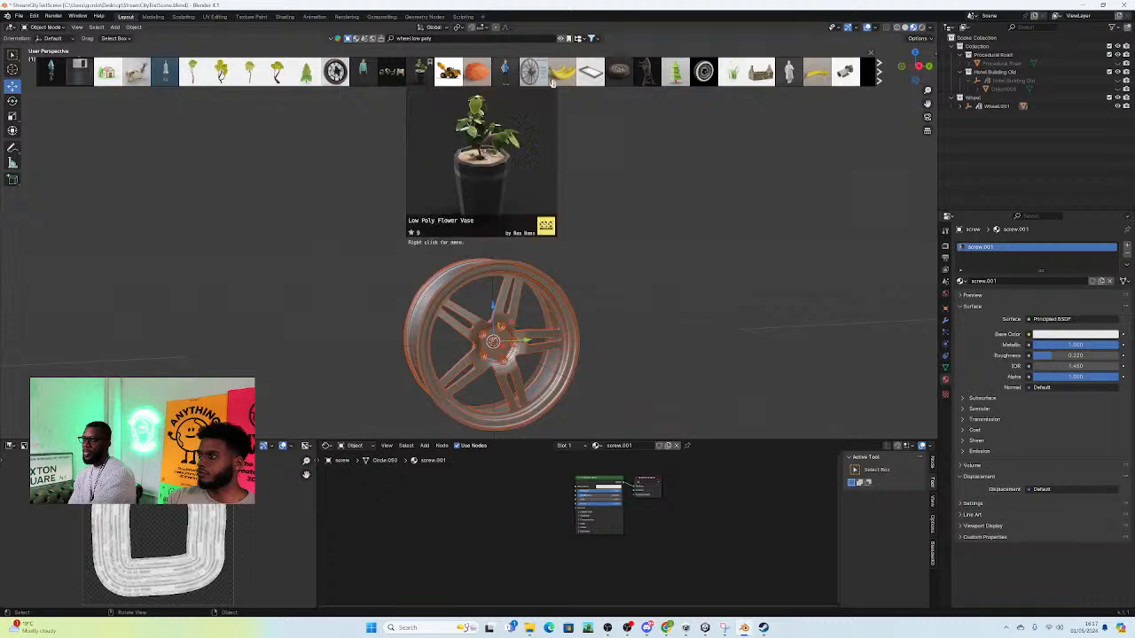
pyautogui.moveTo(813, 68)
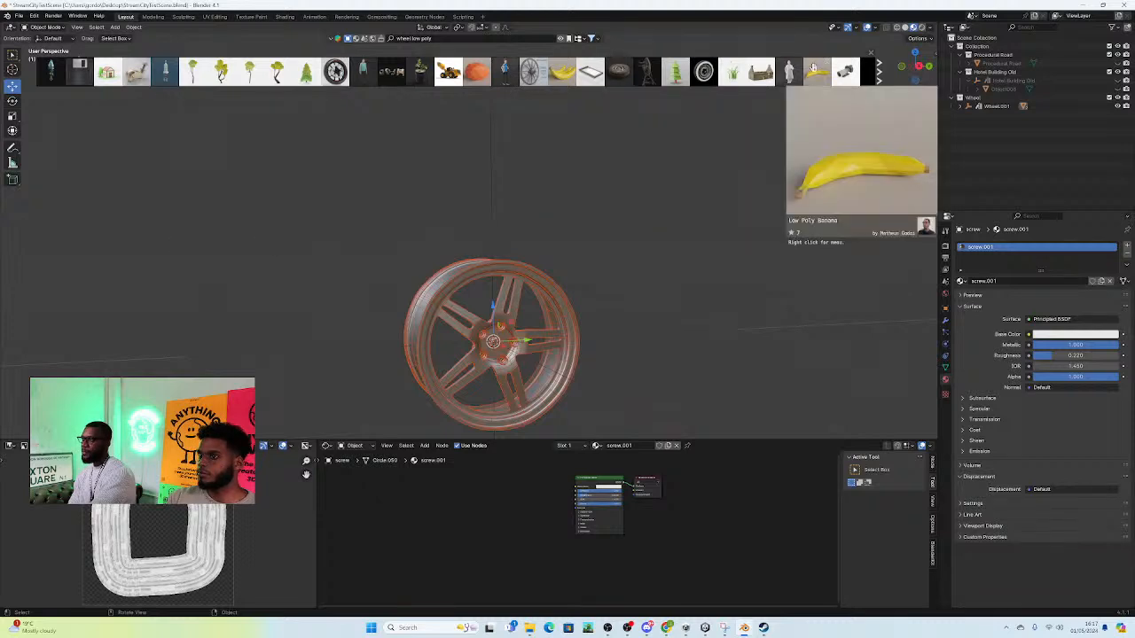
pyautogui.click(880, 76)
pyautogui.click(879, 76)
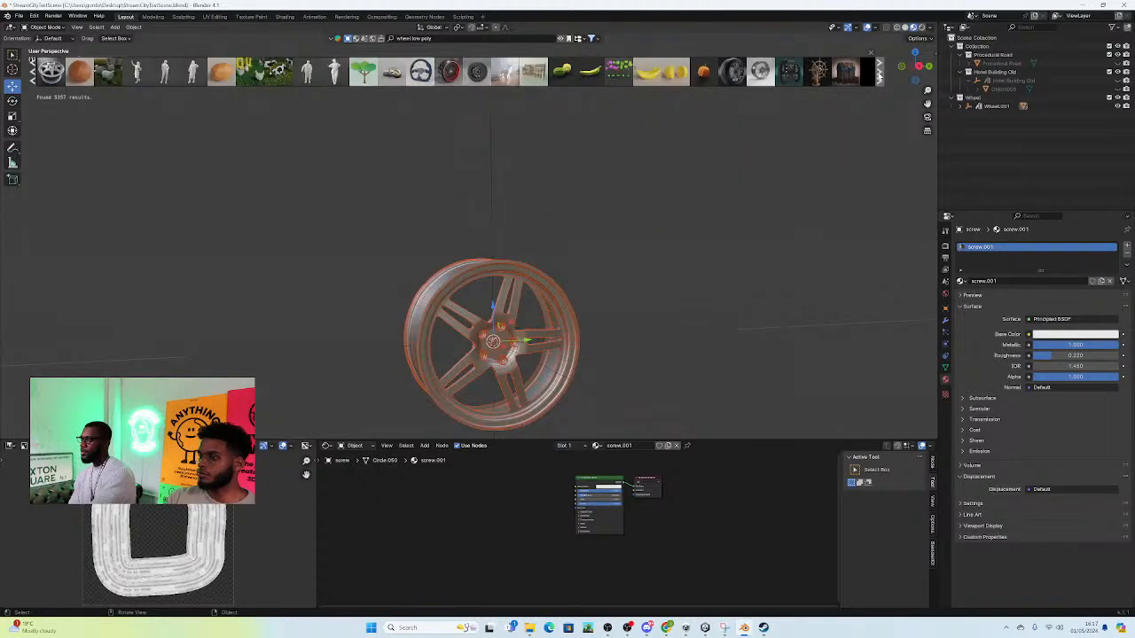
pyautogui.click(879, 75)
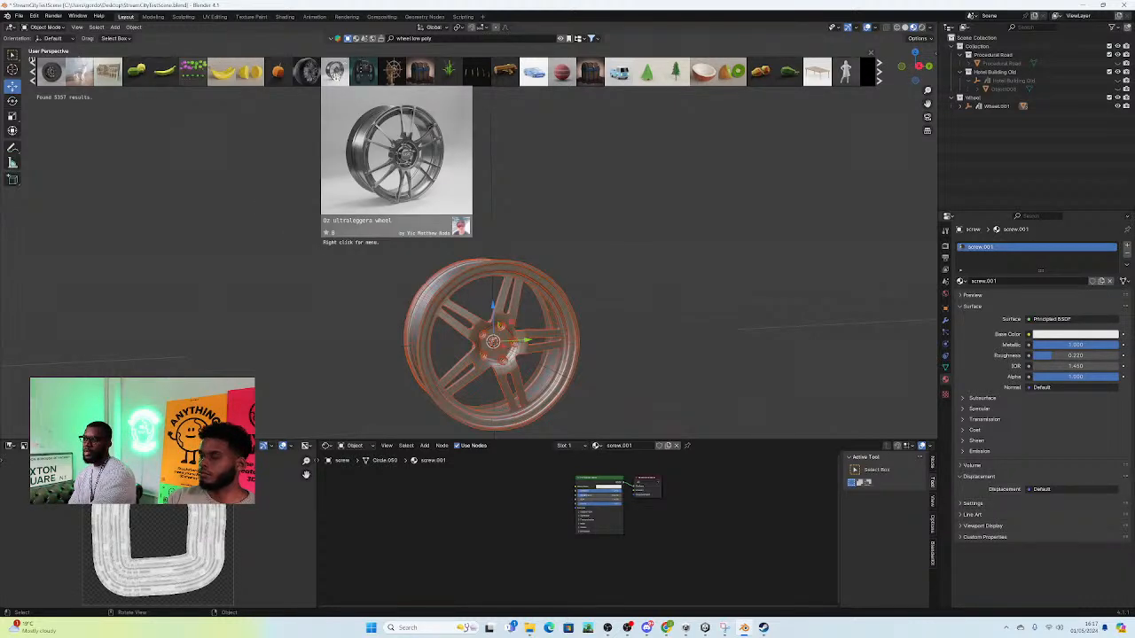
pyautogui.click(34, 81)
pyautogui.click(35, 82)
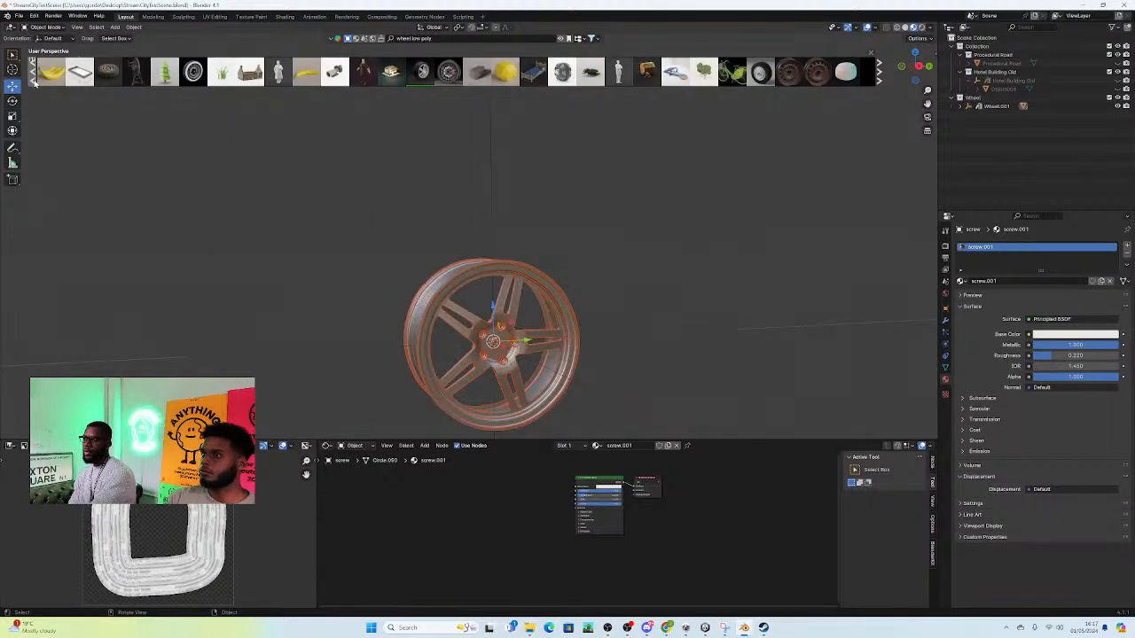
pyautogui.moveTo(411, 74)
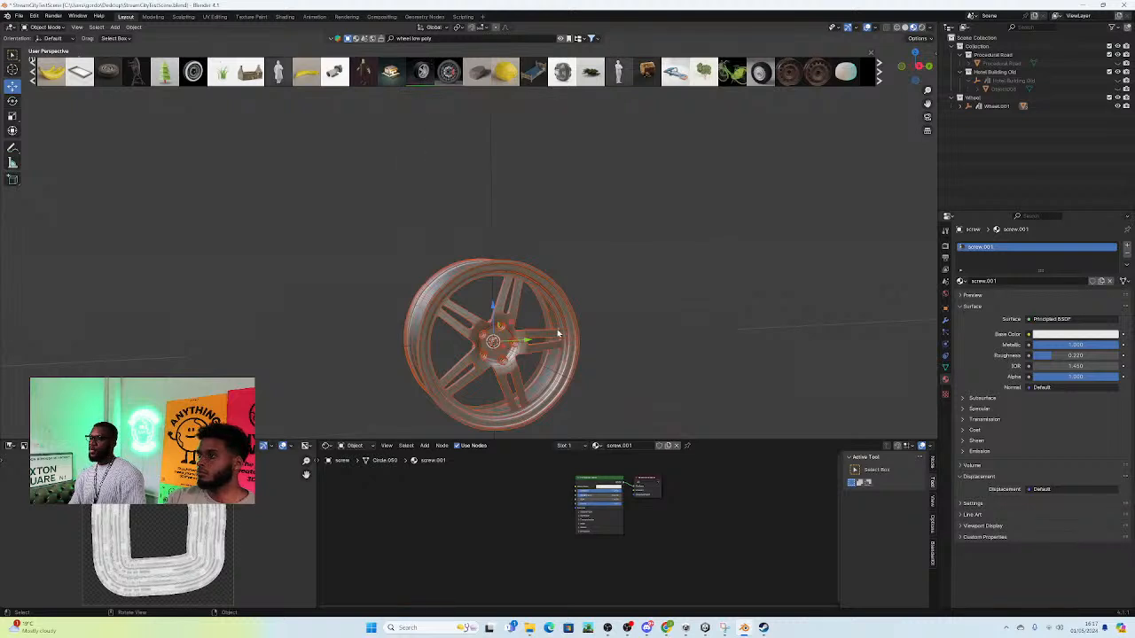
pyautogui.moveTo(504, 344); pyautogui.dragTo(559, 396, button='middle')
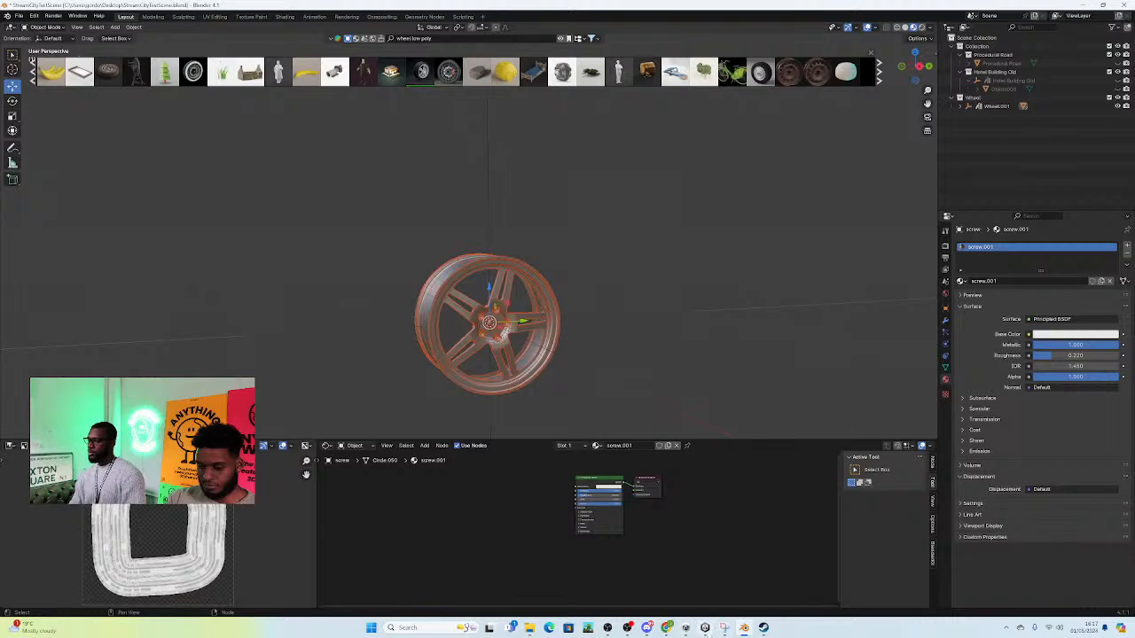
# Step: Glance at the Unity scene, return to Blender and search the BlenderKit library for "building"
pyautogui.click(700, 623)
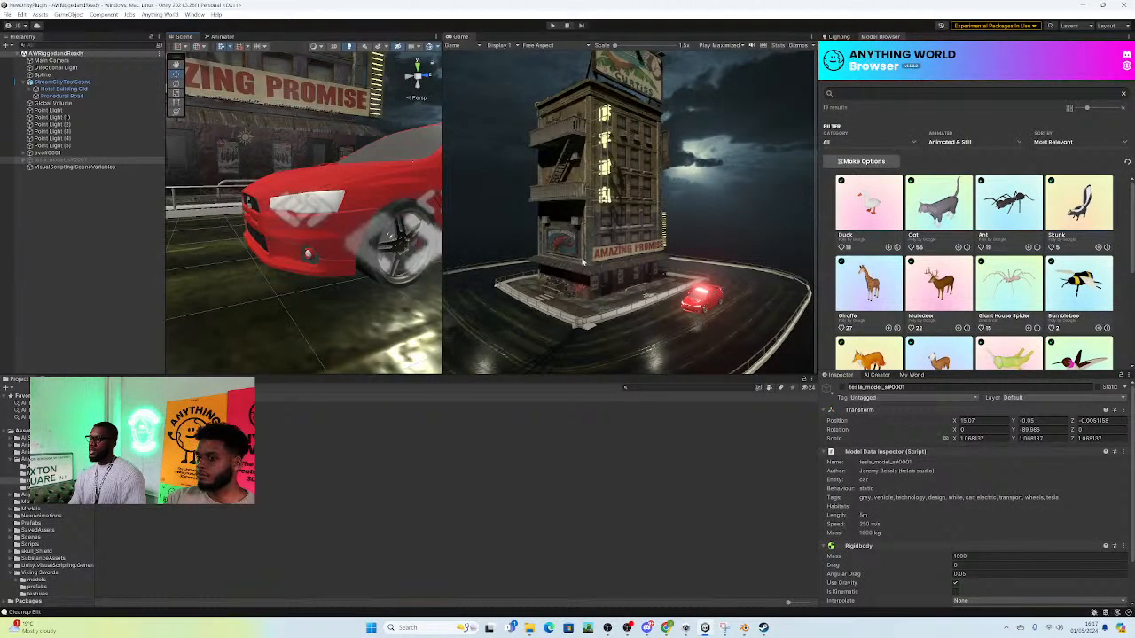
pyautogui.hotkey('alt', 'Tab')
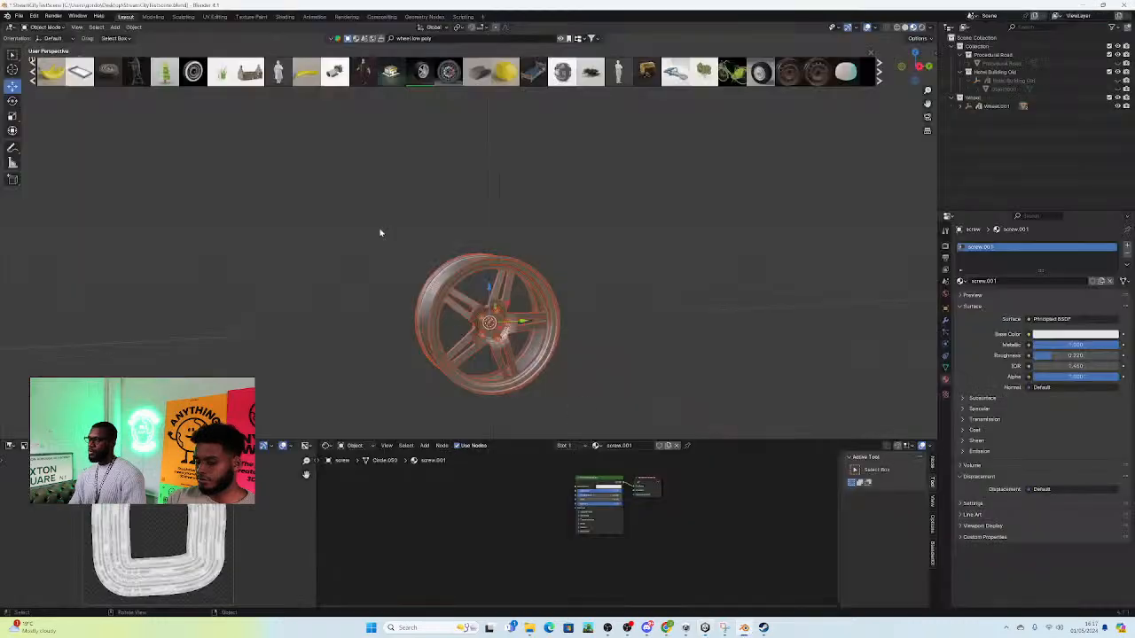
pyautogui.click(431, 39)
pyautogui.press('BackSpace')
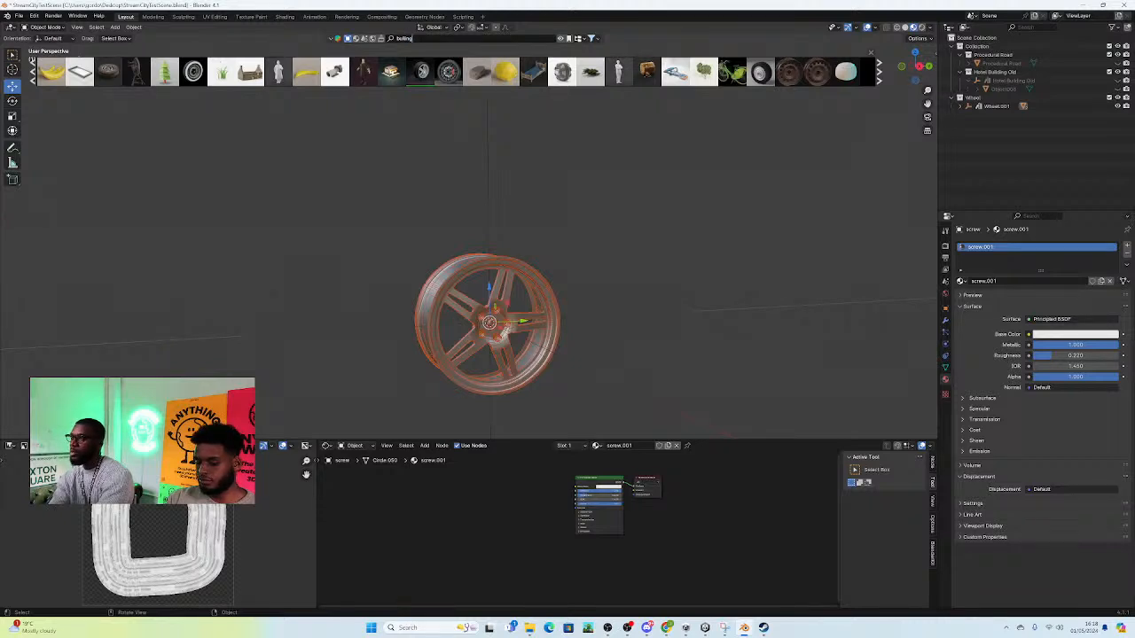
pyautogui.write('d')
pyautogui.press('Return')
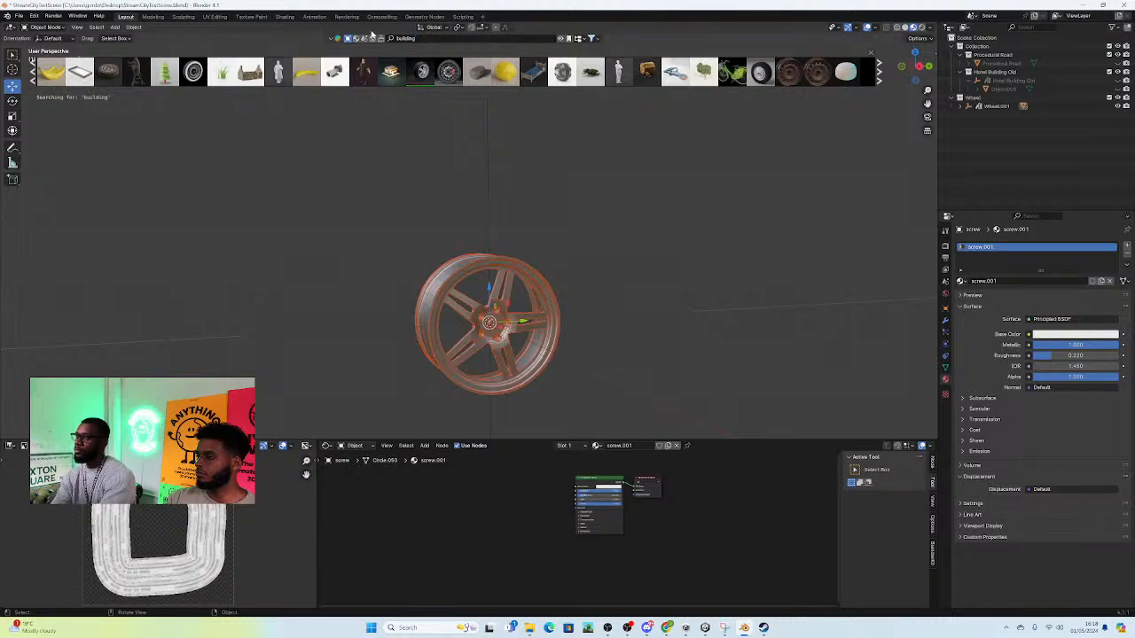
pyautogui.moveTo(213, 74)
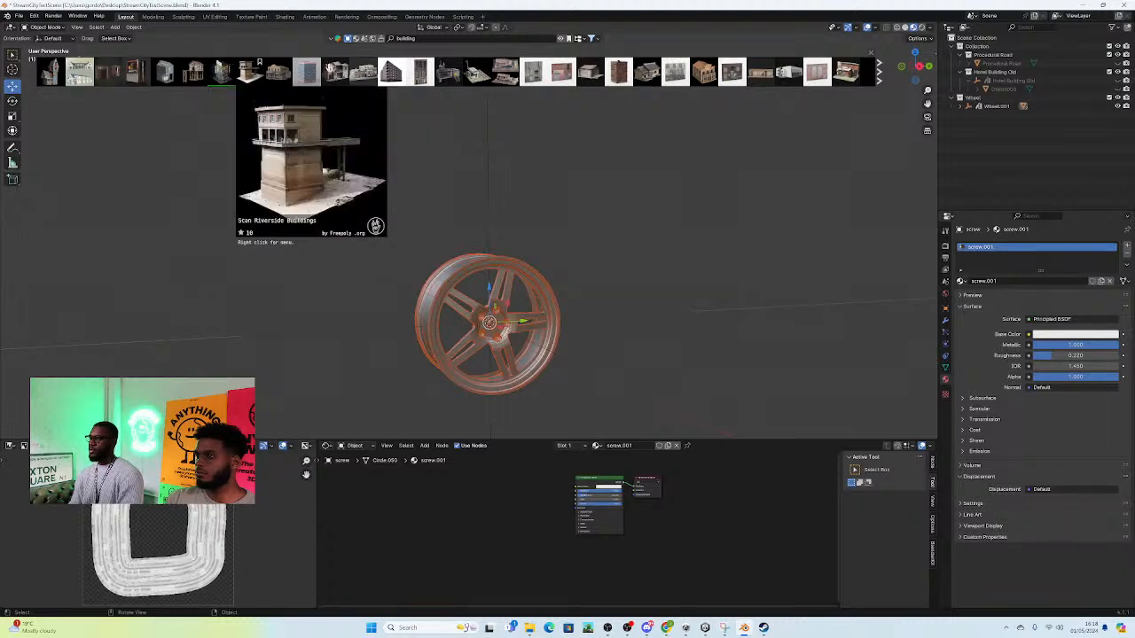
# Step: Search the BlenderKit library for "road" and preview the Procedural Road, road sign and road cone models
pyautogui.click(424, 38)
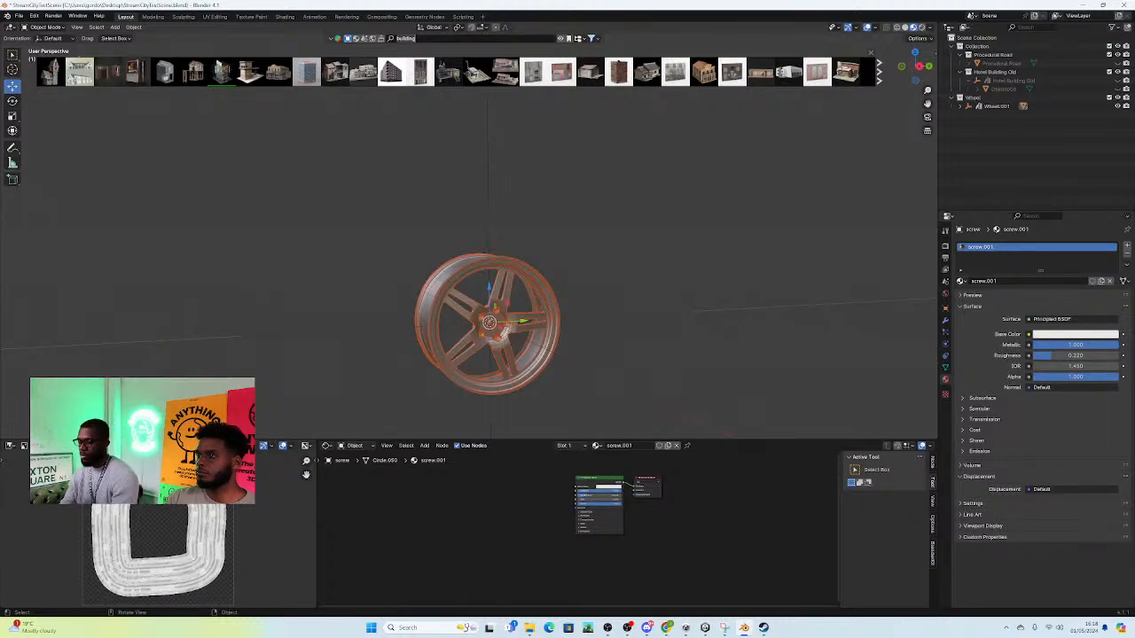
pyautogui.press('BackSpace')
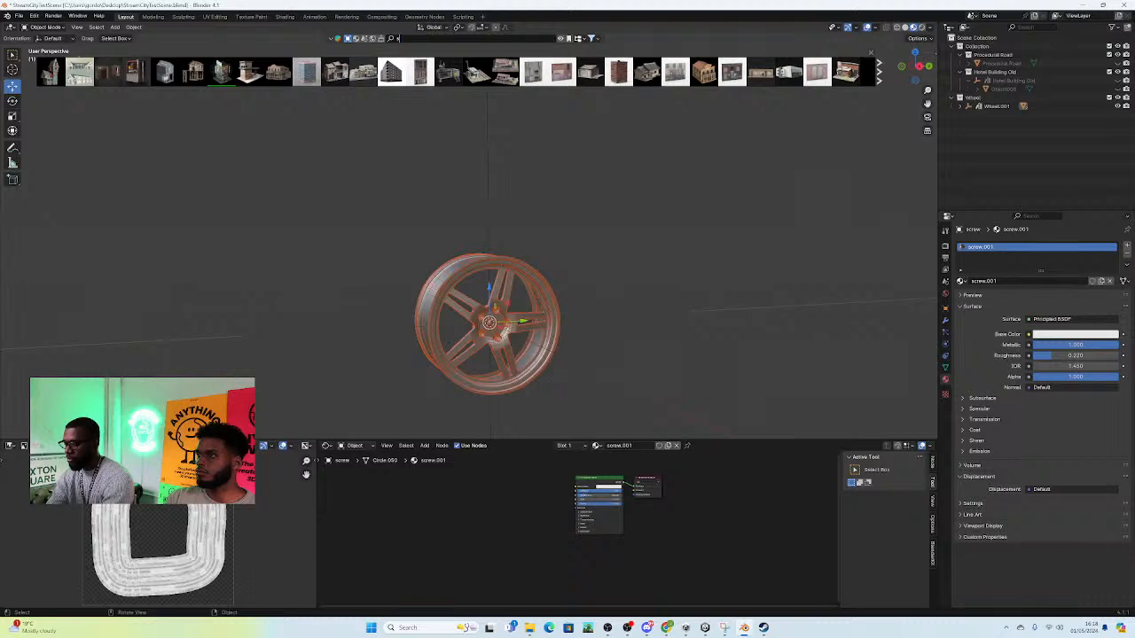
pyautogui.write('road')
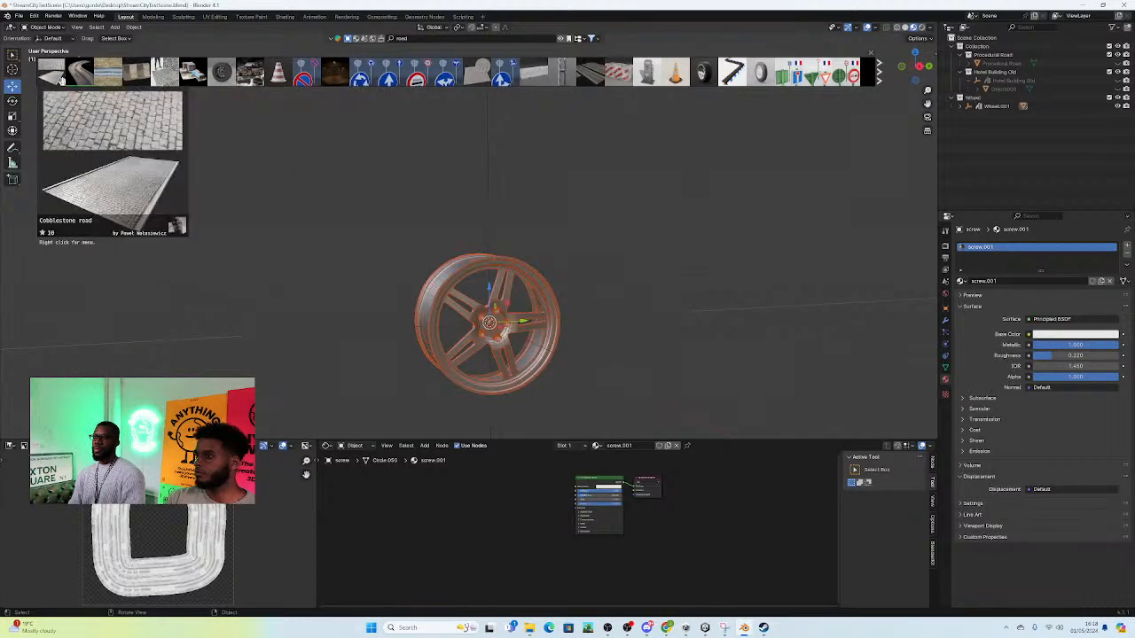
pyautogui.moveTo(76, 77)
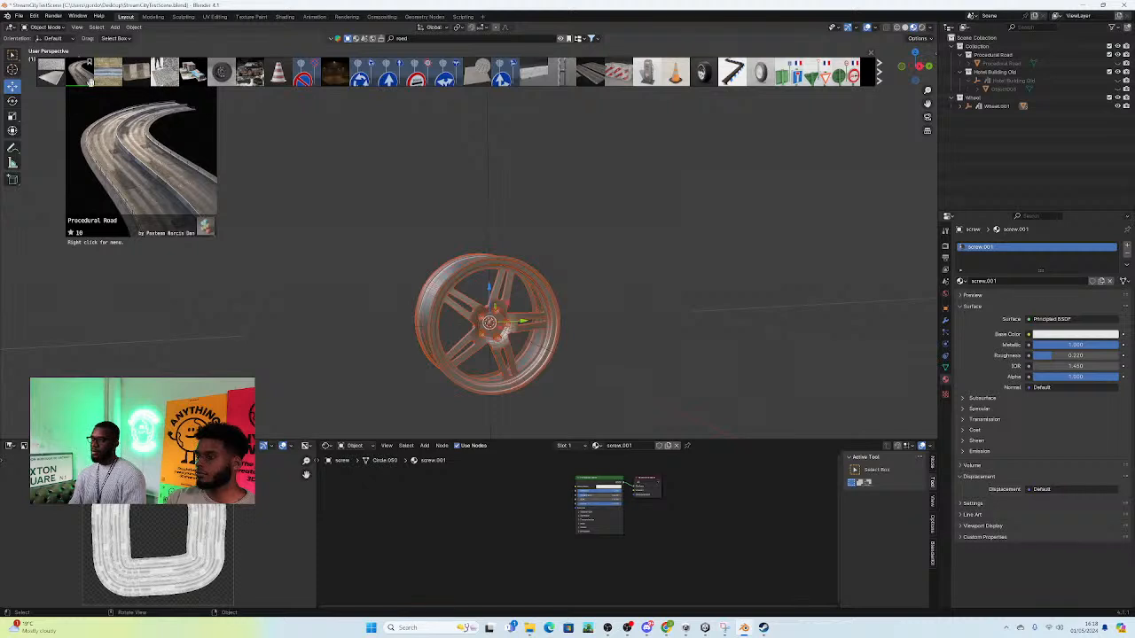
pyautogui.moveTo(416, 71)
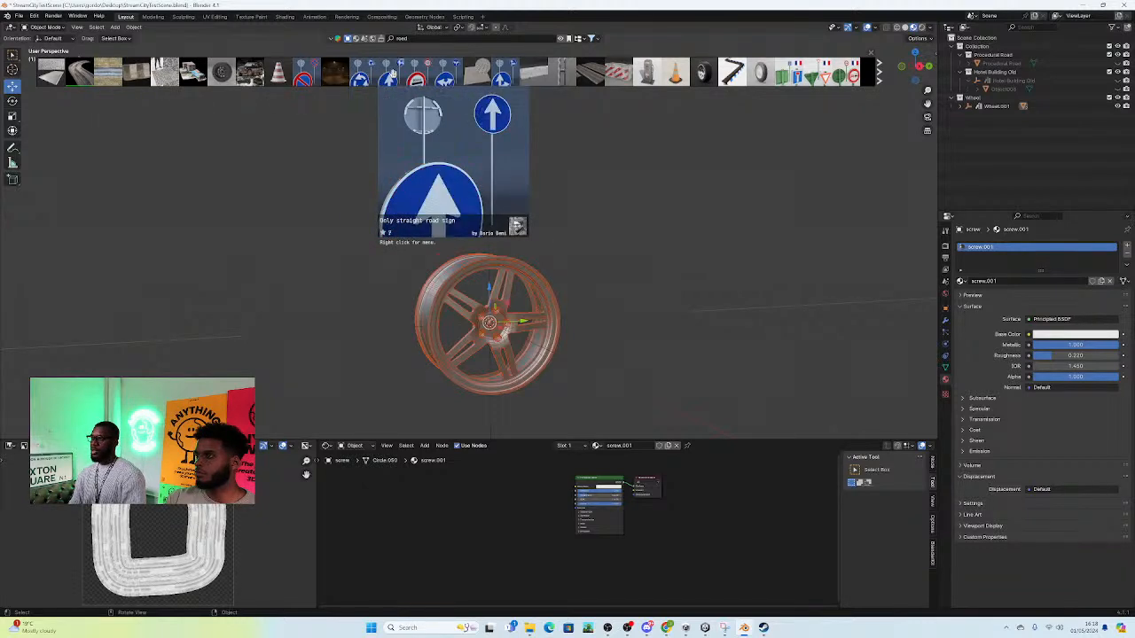
pyautogui.moveTo(273, 76)
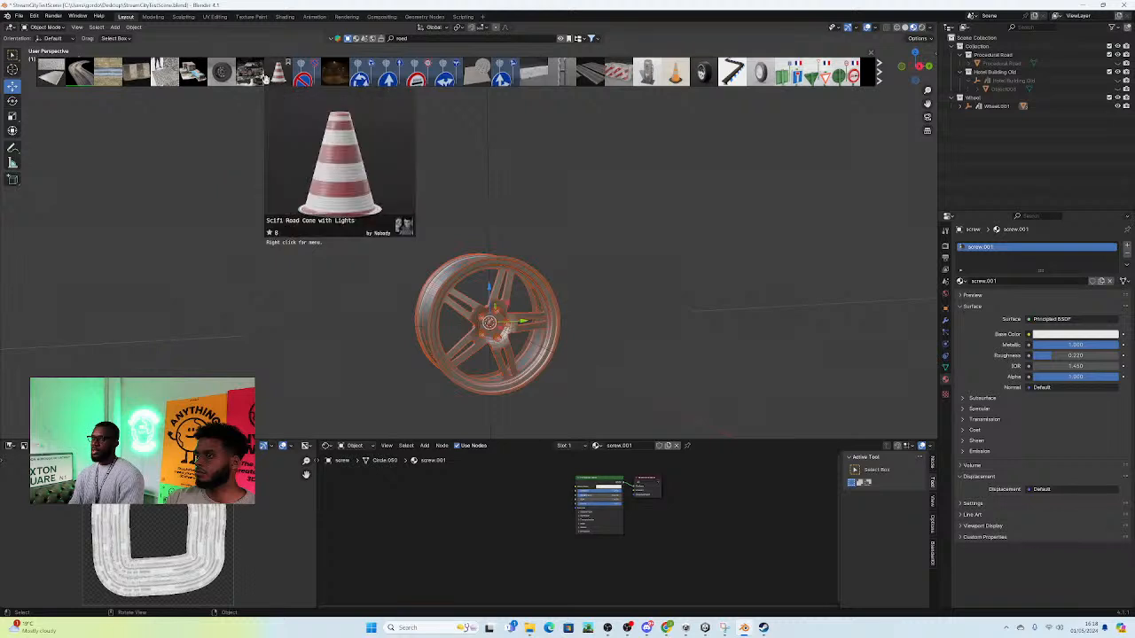
pyautogui.moveTo(810, 76)
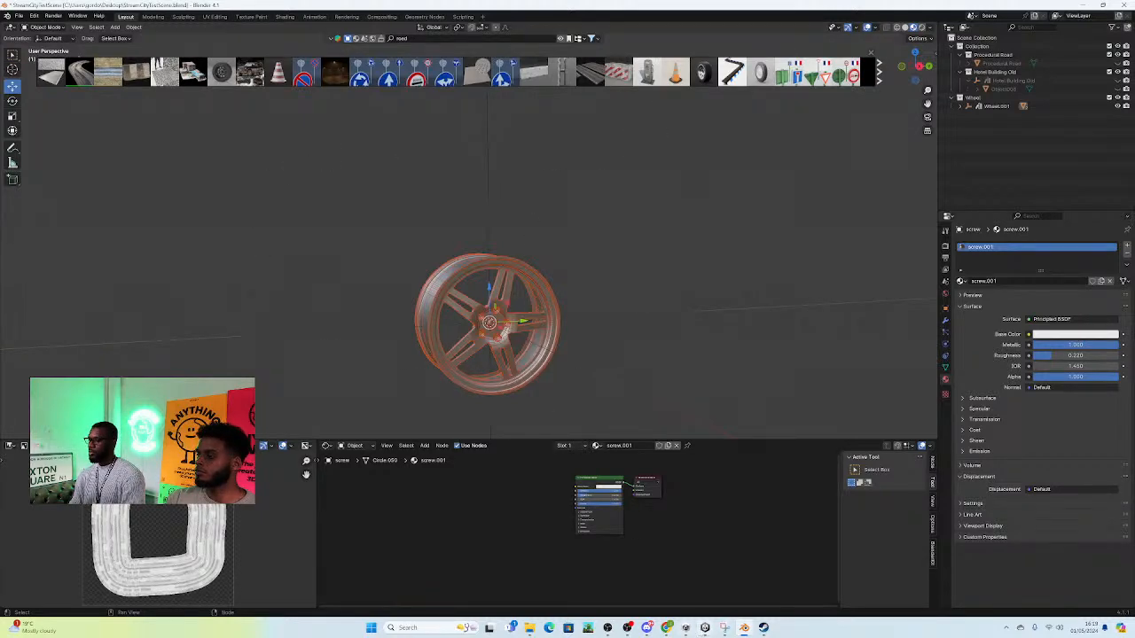
# Step: Switch to Unity and search the Anything World Browser for "road"
pyautogui.click(704, 628)
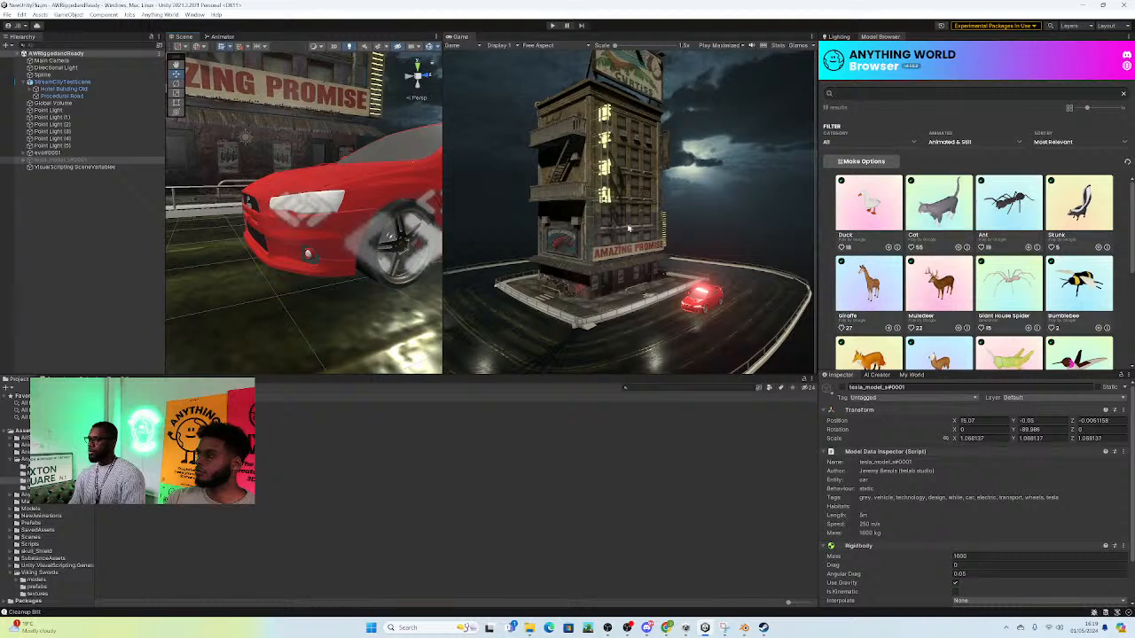
pyautogui.scroll(-2, 886, 230)
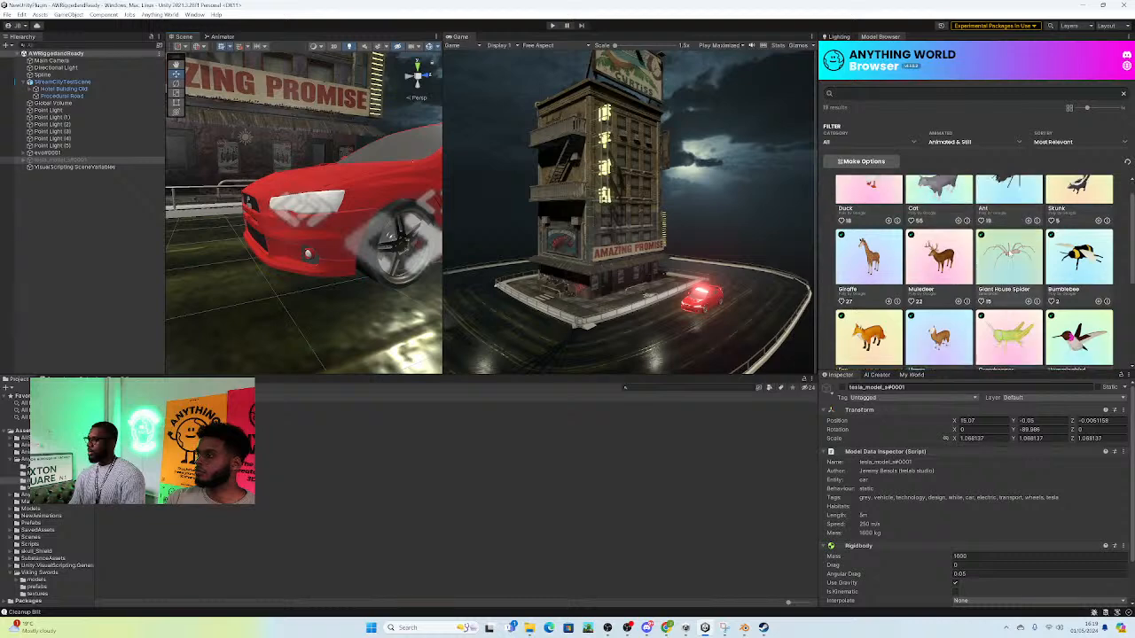
pyautogui.click(857, 94)
pyautogui.write('road')
pyautogui.press('Return')
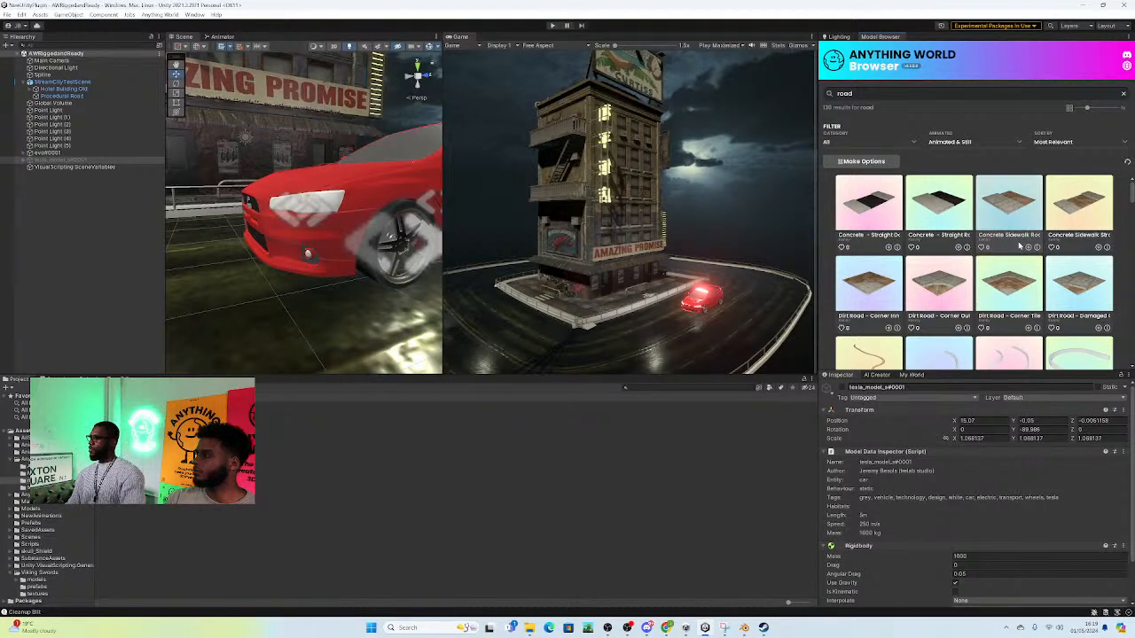
# Step: Browse the Anything World Browser results for "road", looking through the road tiles, barriers, bridges and street lights
pyautogui.scroll(-3, 993, 259)
pyautogui.scroll(-6, 931, 275)
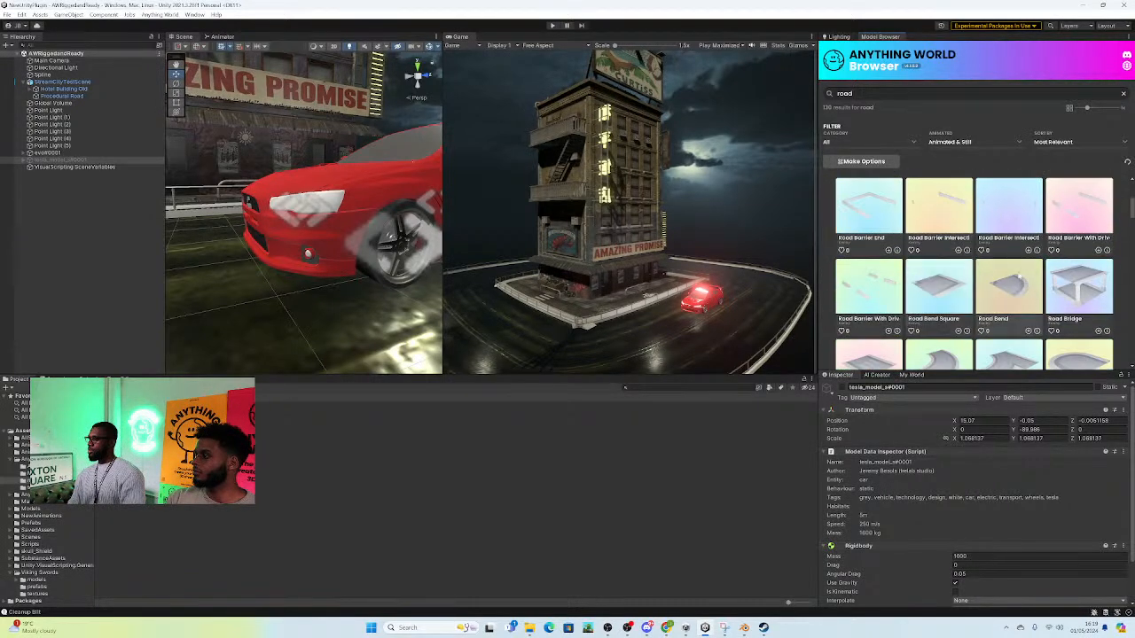
pyautogui.scroll(-6, 973, 296)
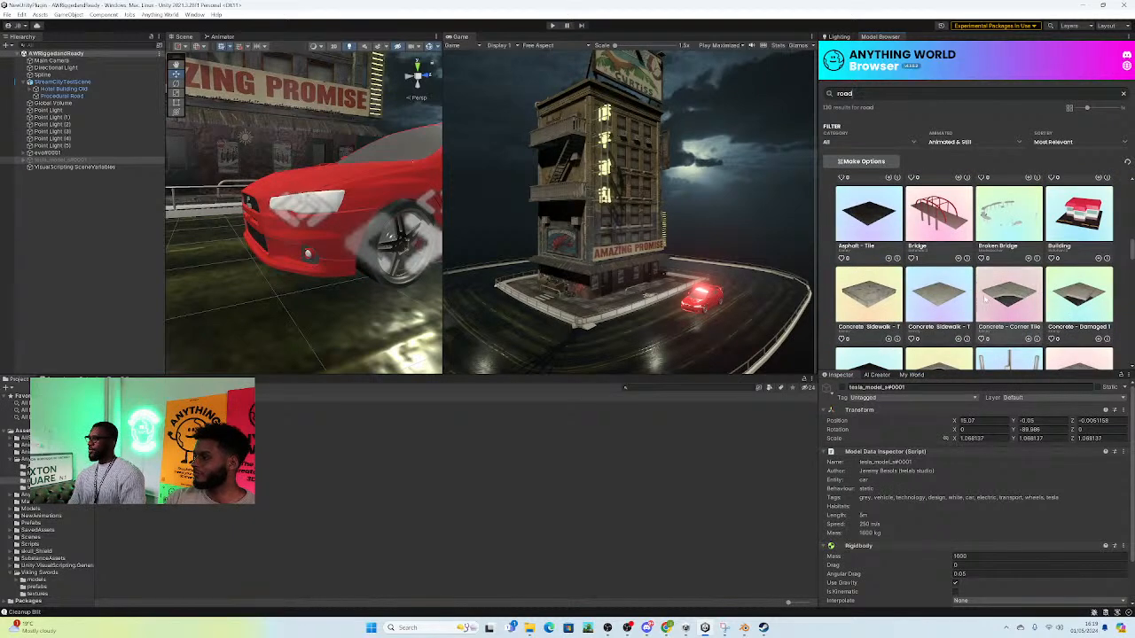
pyautogui.scroll(-8, 982, 296)
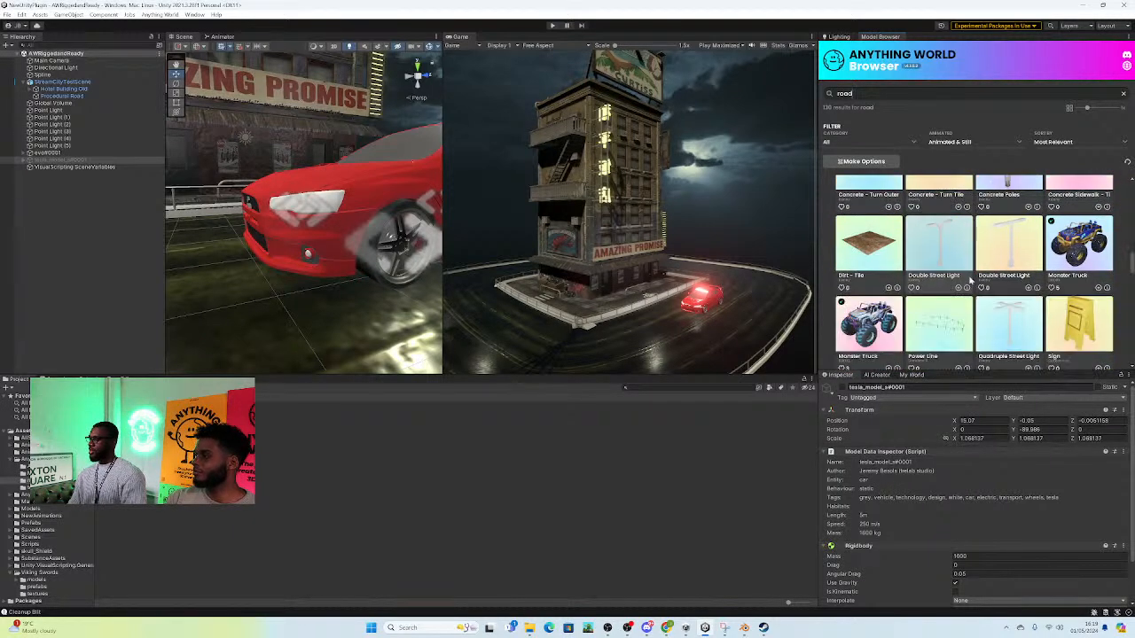
pyautogui.scroll(3, 969, 282)
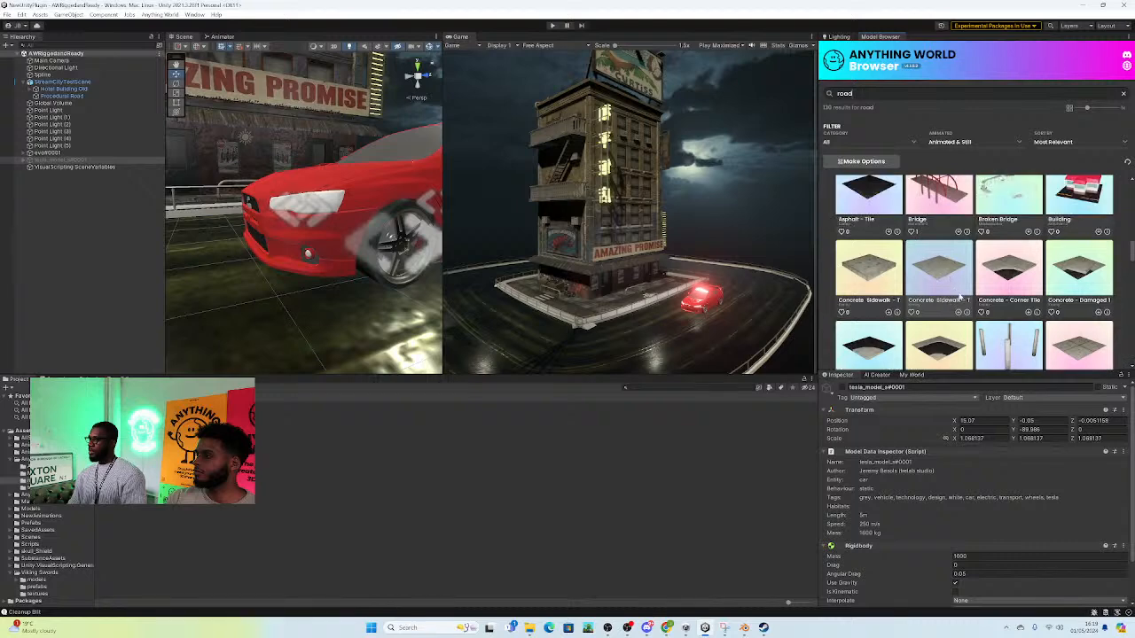
# Step: Replace the "road" query in the Anything World Browser with a search for "street light"
pyautogui.moveTo(879, 95); pyautogui.dragTo(828, 100)
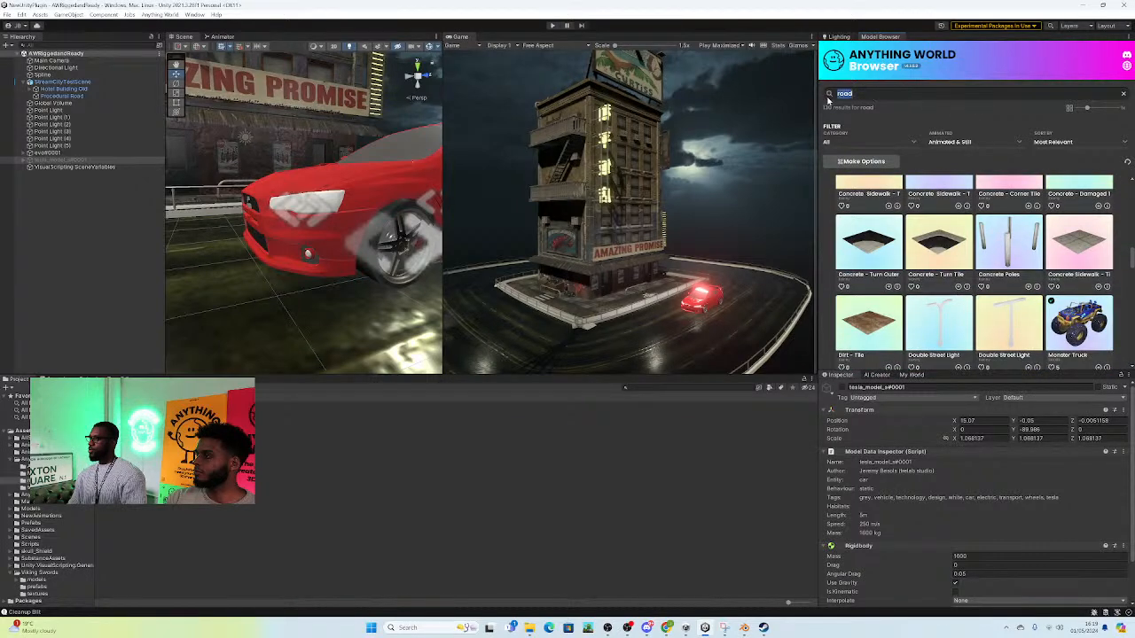
pyautogui.press('BackSpace')
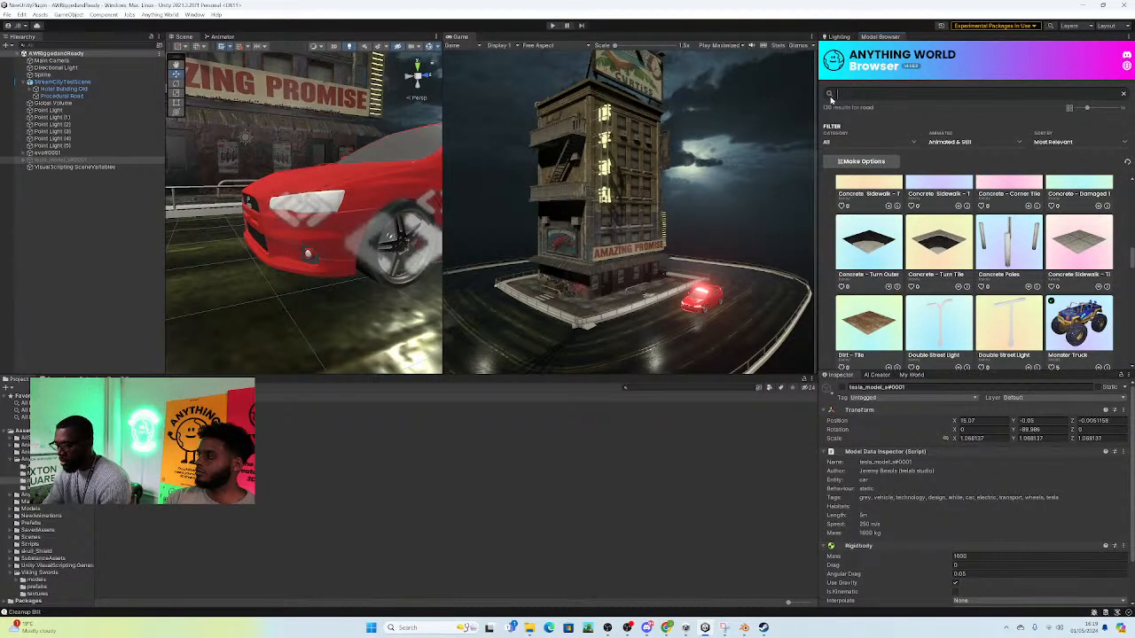
pyautogui.scroll(-8, 295, 122)
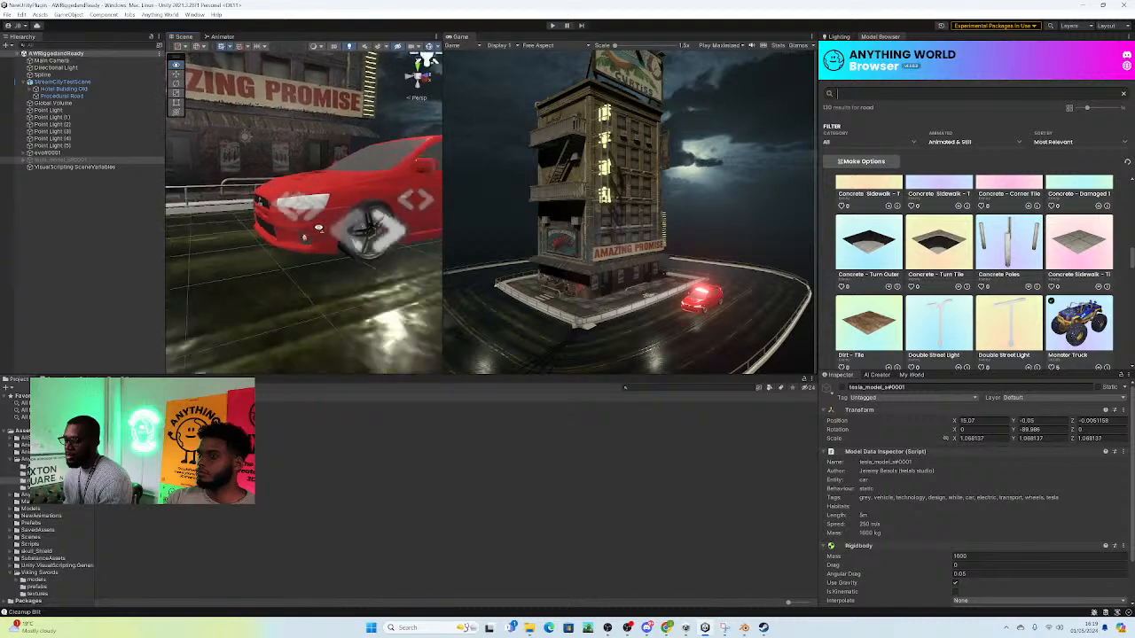
pyautogui.keyDown('alt'); pyautogui.moveTo(280, 240); pyautogui.dragTo(349, 240); pyautogui.keyUp('alt')
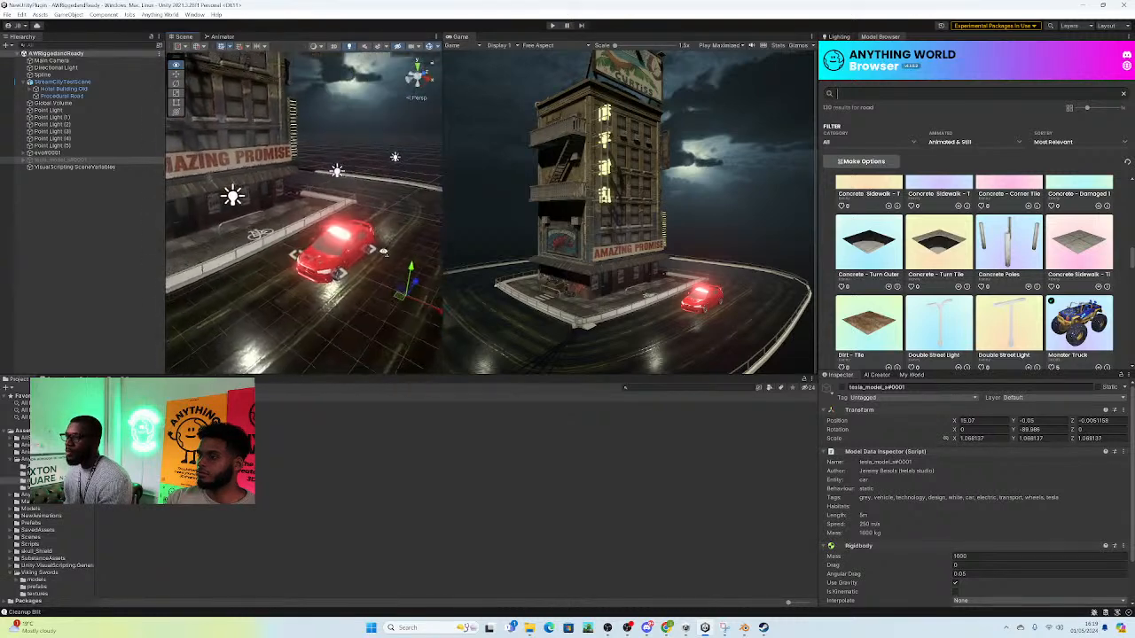
pyautogui.moveTo(349, 240); pyautogui.dragTo(385, 251, button='middle')
pyautogui.click(849, 95)
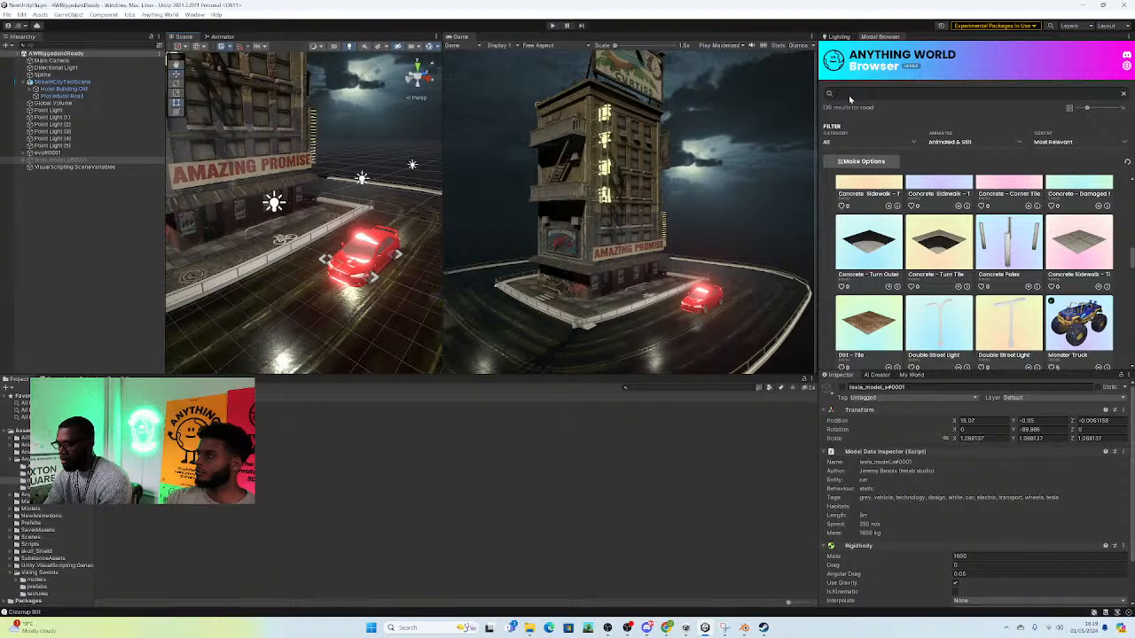
pyautogui.press('`')
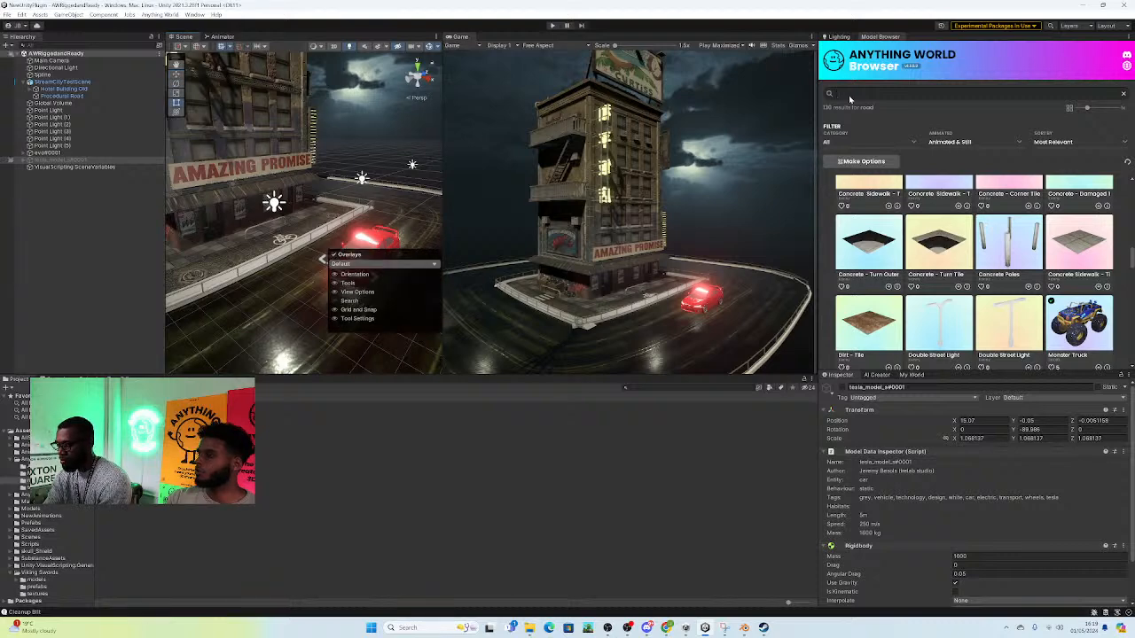
pyautogui.click(849, 98)
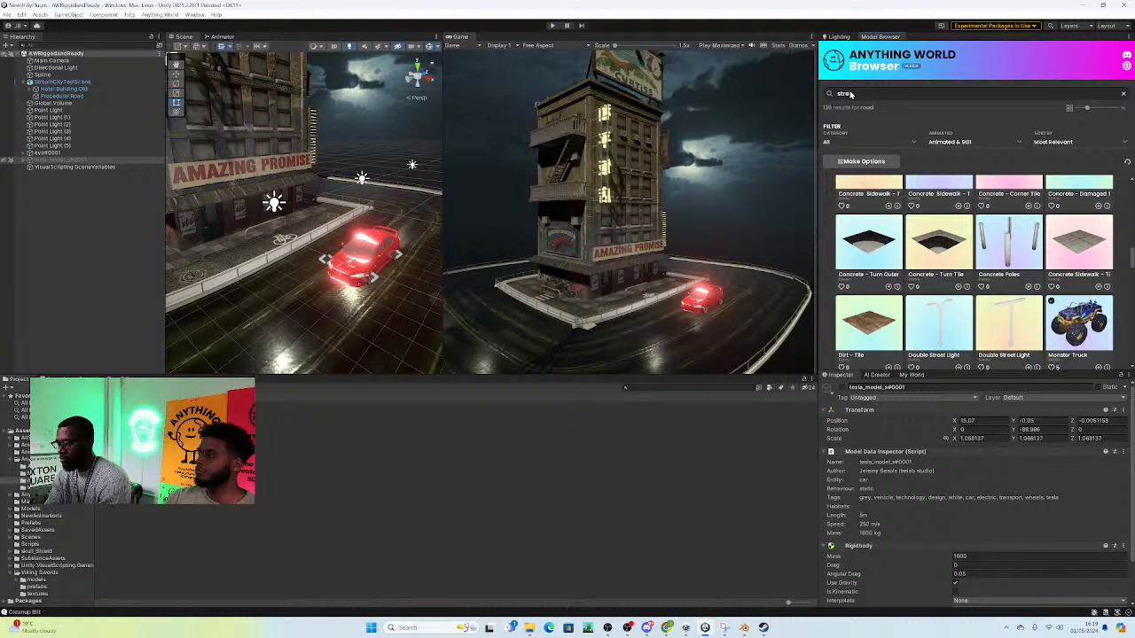
pyautogui.write('street light')
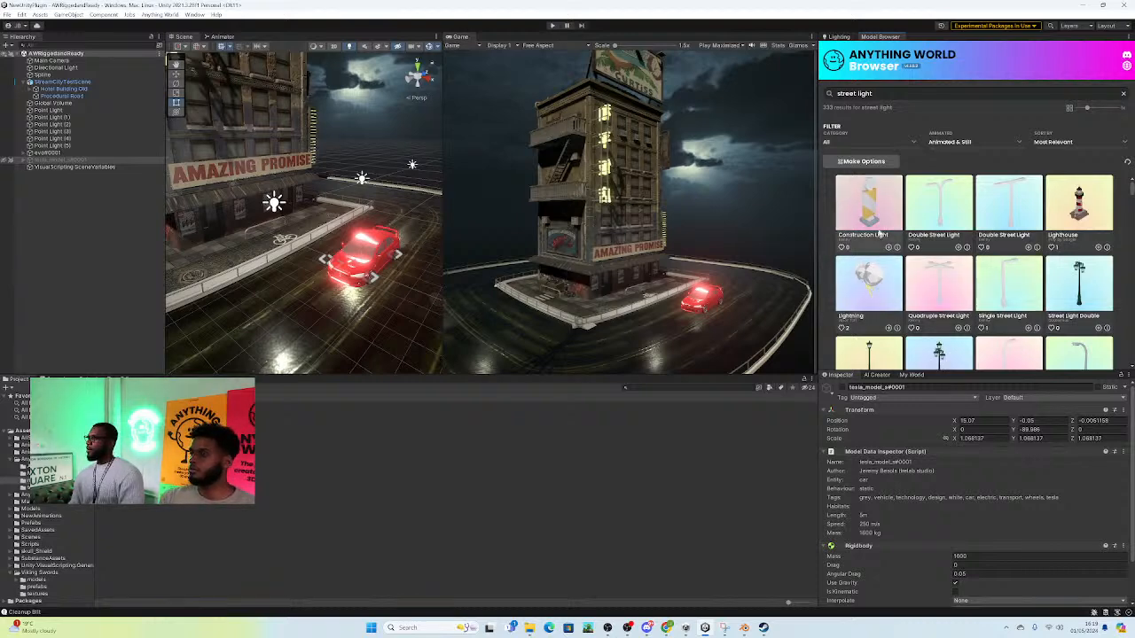
# Step: Look through the "street light" results for a lamp, pole or cable model that suits the night street scene
pyautogui.scroll(-1, 1013, 293)
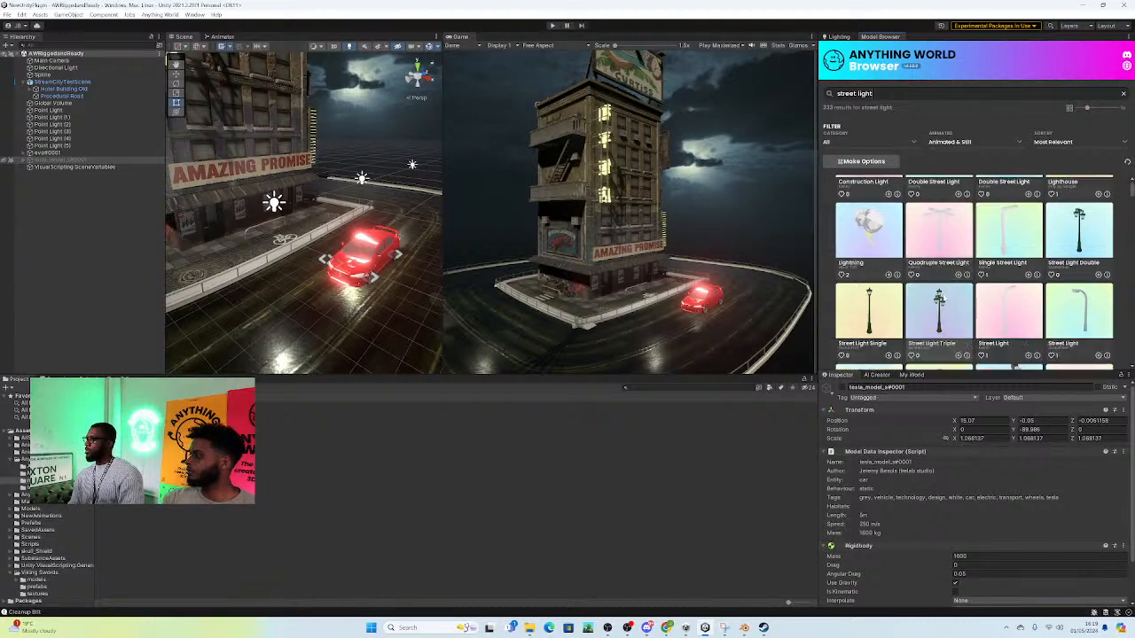
pyautogui.scroll(-2, 974, 320)
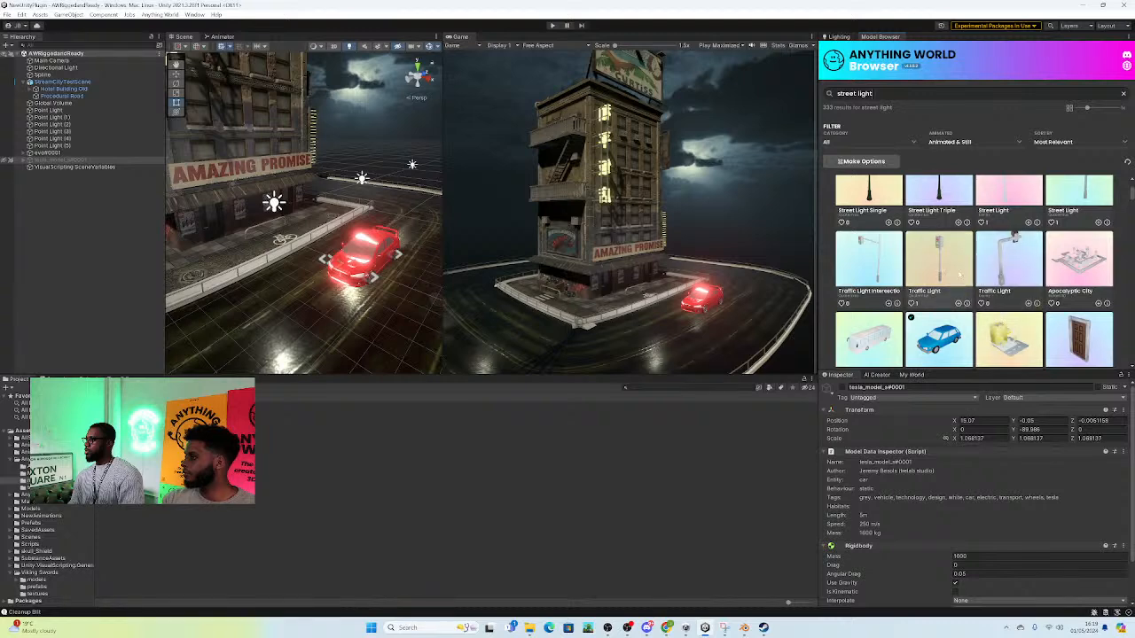
pyautogui.scroll(-5, 1006, 262)
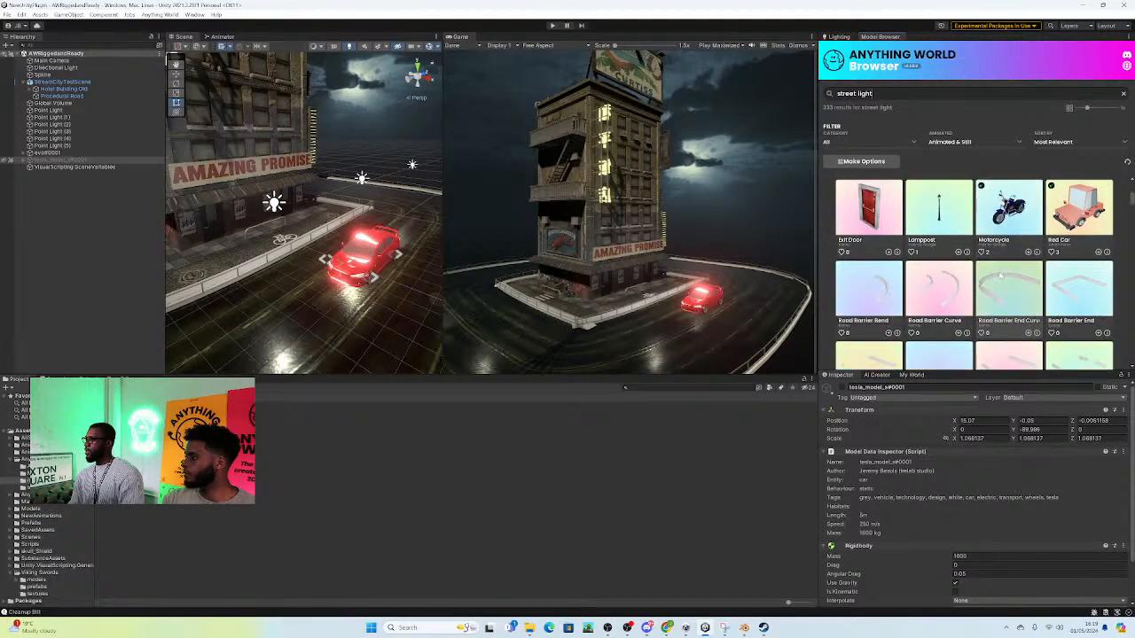
pyautogui.scroll(-5, 989, 285)
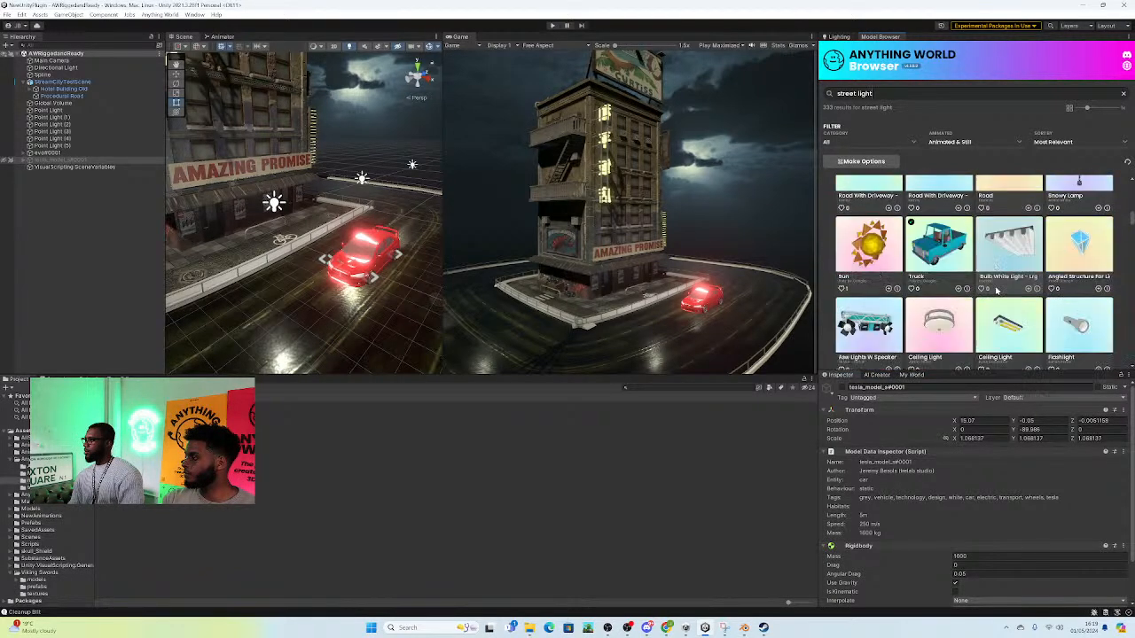
pyautogui.scroll(-6, 1020, 291)
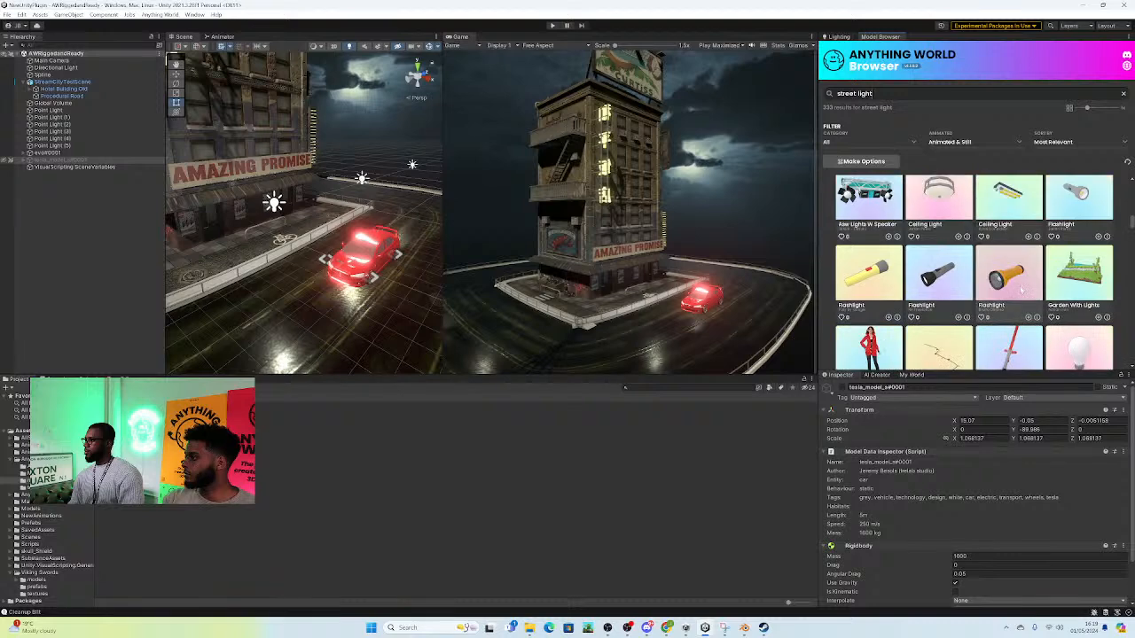
pyautogui.scroll(1, 974, 273)
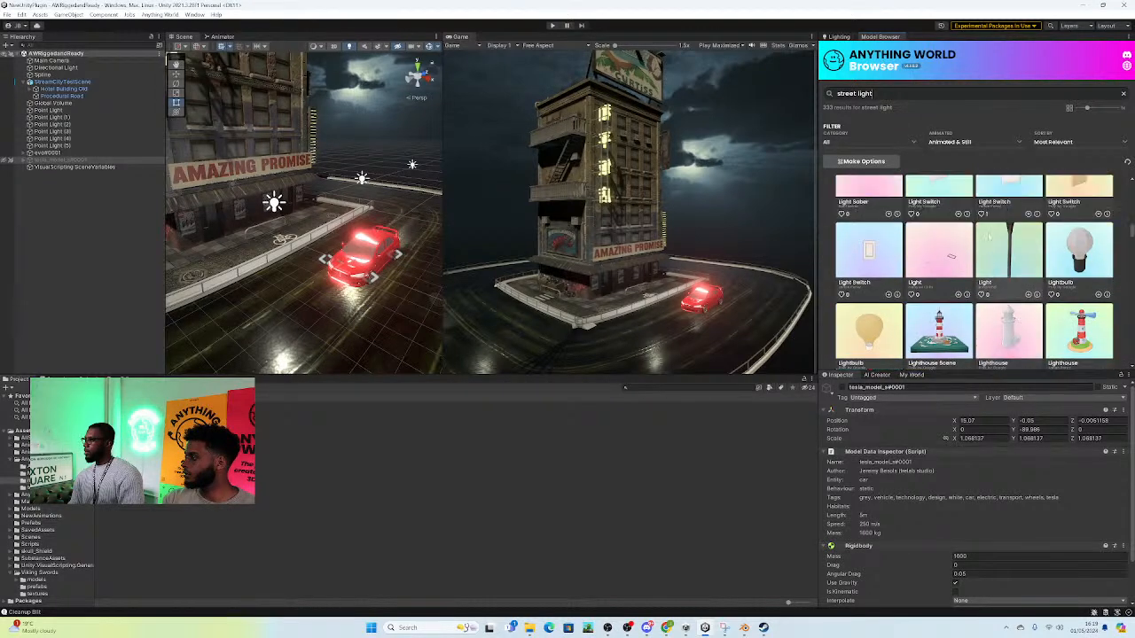
pyautogui.scroll(-4, 1003, 278)
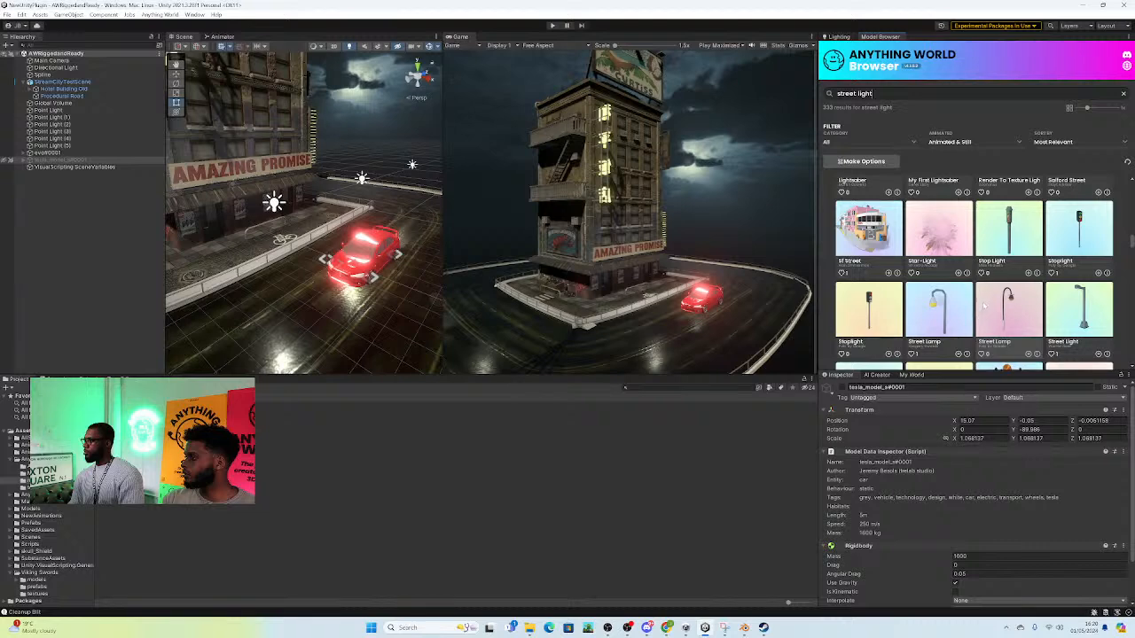
pyautogui.scroll(-1, 974, 272)
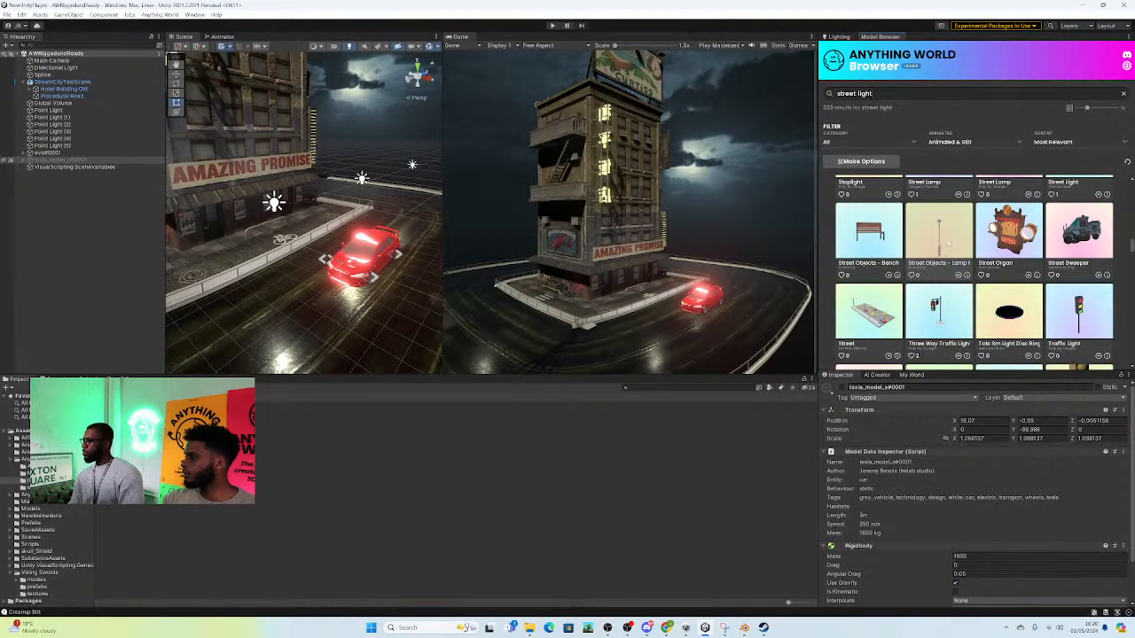
pyautogui.scroll(-3, 975, 272)
pyautogui.scroll(-6, 974, 272)
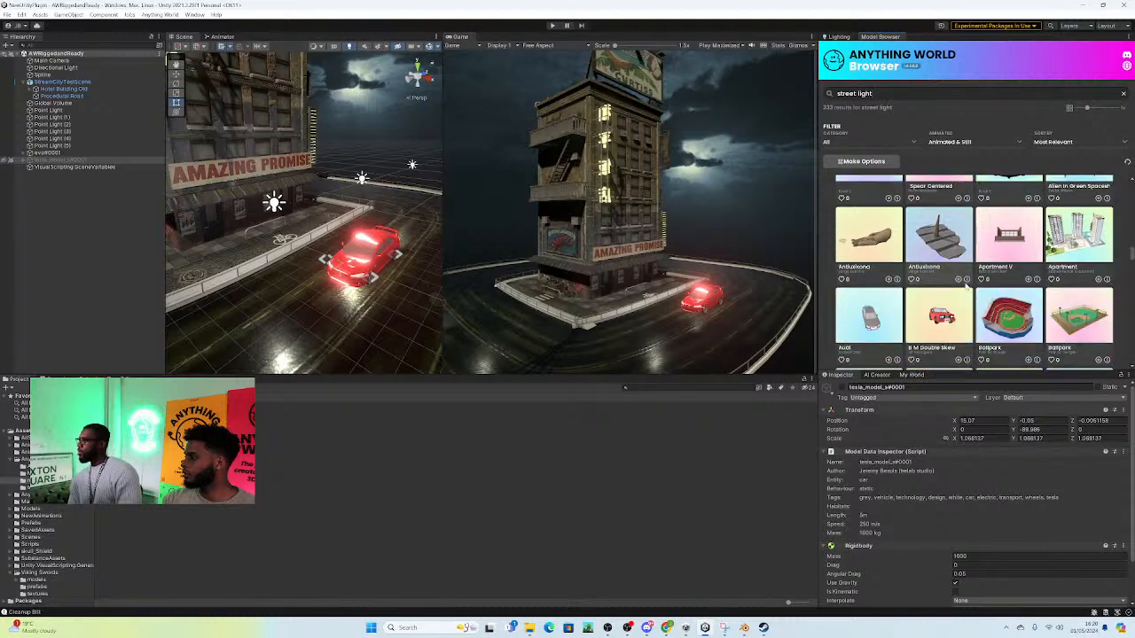
pyautogui.scroll(-6, 966, 317)
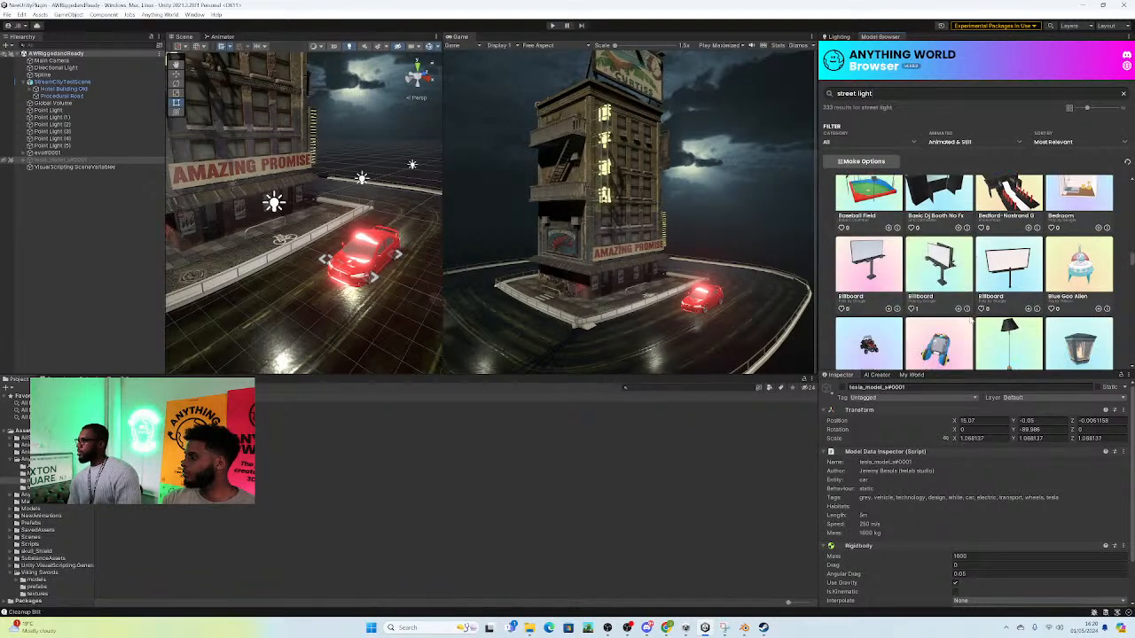
pyautogui.scroll(-5, 966, 317)
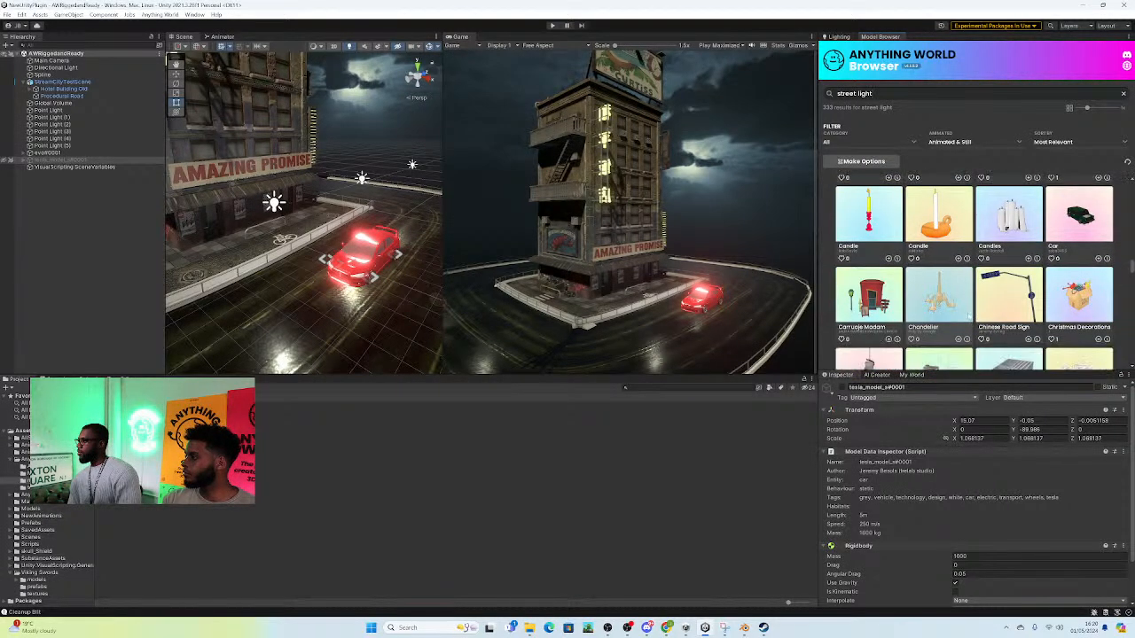
pyautogui.scroll(-5, 966, 317)
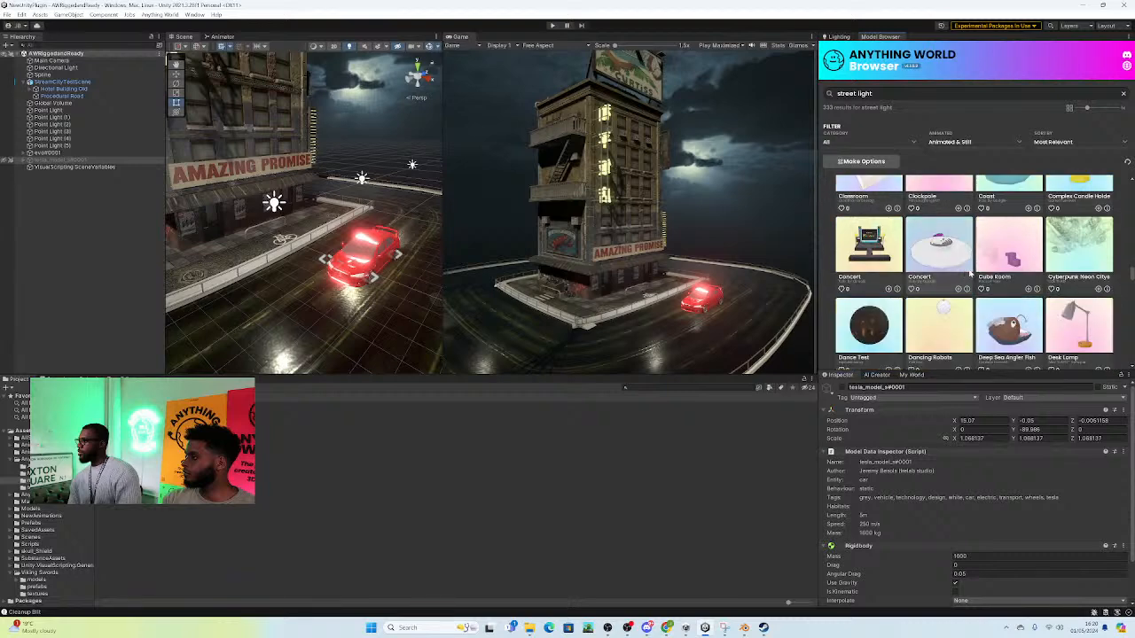
pyautogui.scroll(-5, 1042, 295)
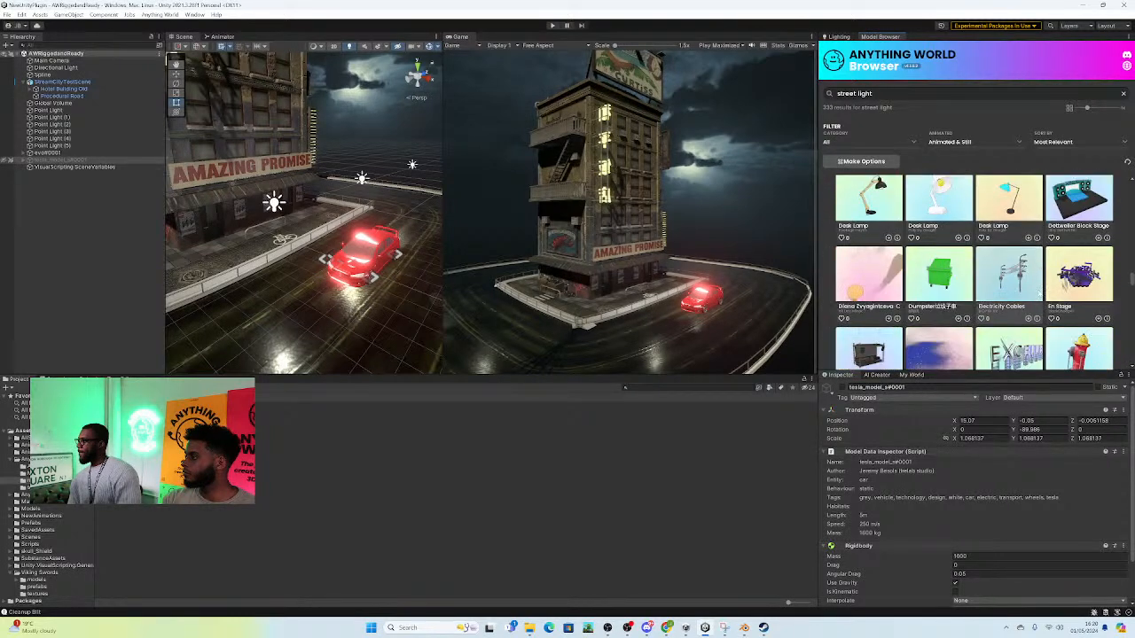
pyautogui.scroll(2, 981, 292)
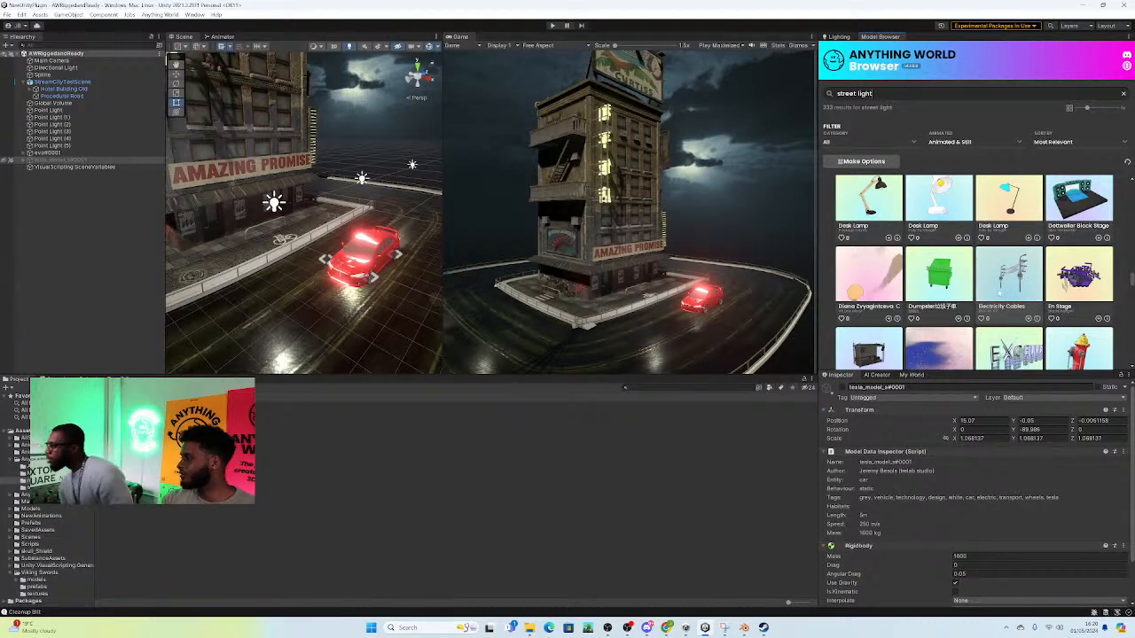
# Step: Add the Electricity Cables model to the scene and select it for moving
pyautogui.click(1002, 291)
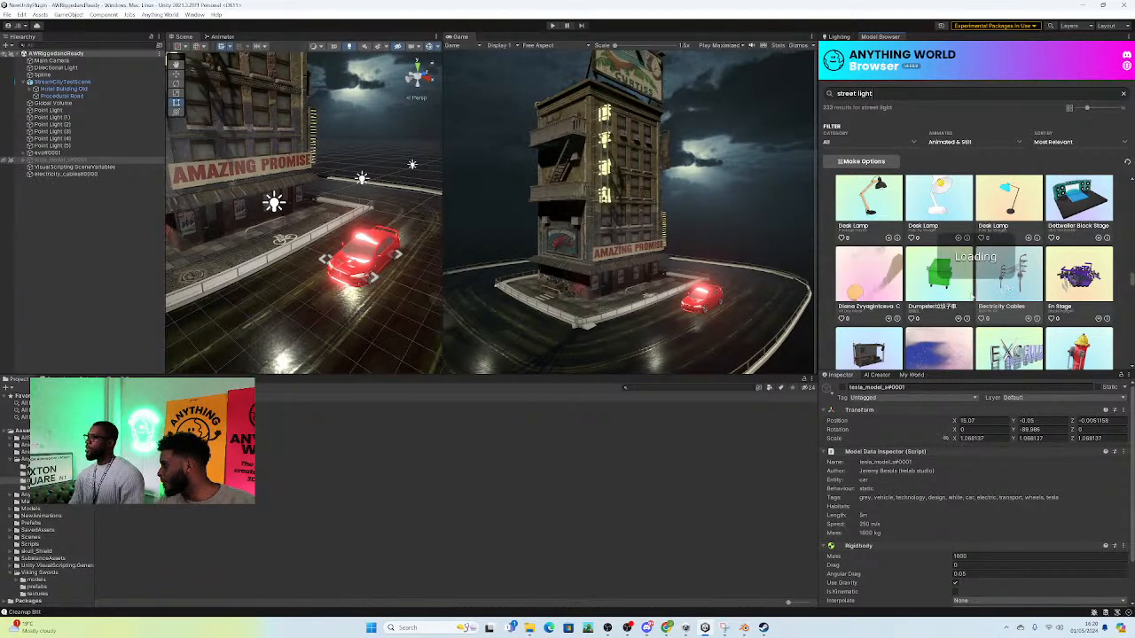
pyautogui.scroll(-5, 323, 285)
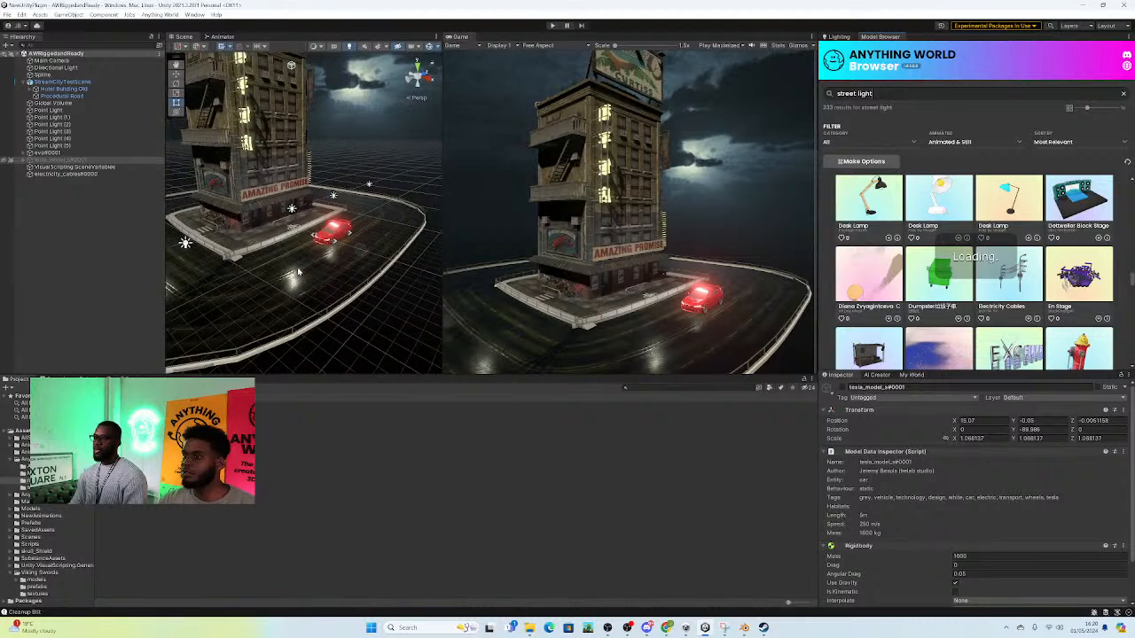
pyautogui.moveTo(308, 273); pyautogui.dragTo(291, 261, button='right')
pyautogui.click(58, 174)
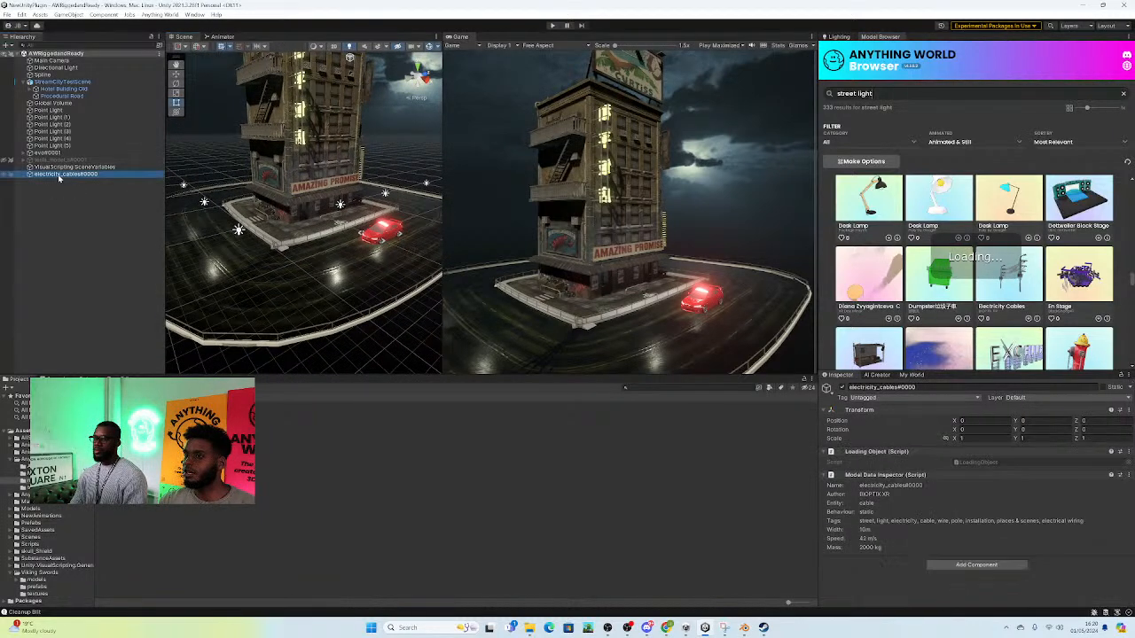
pyautogui.moveTo(354, 225); pyautogui.dragTo(348, 232, button='right')
pyautogui.keyDown('alt'); pyautogui.moveTo(348, 232); pyautogui.dragTo(345, 275); pyautogui.keyUp('alt')
pyautogui.click(177, 75)
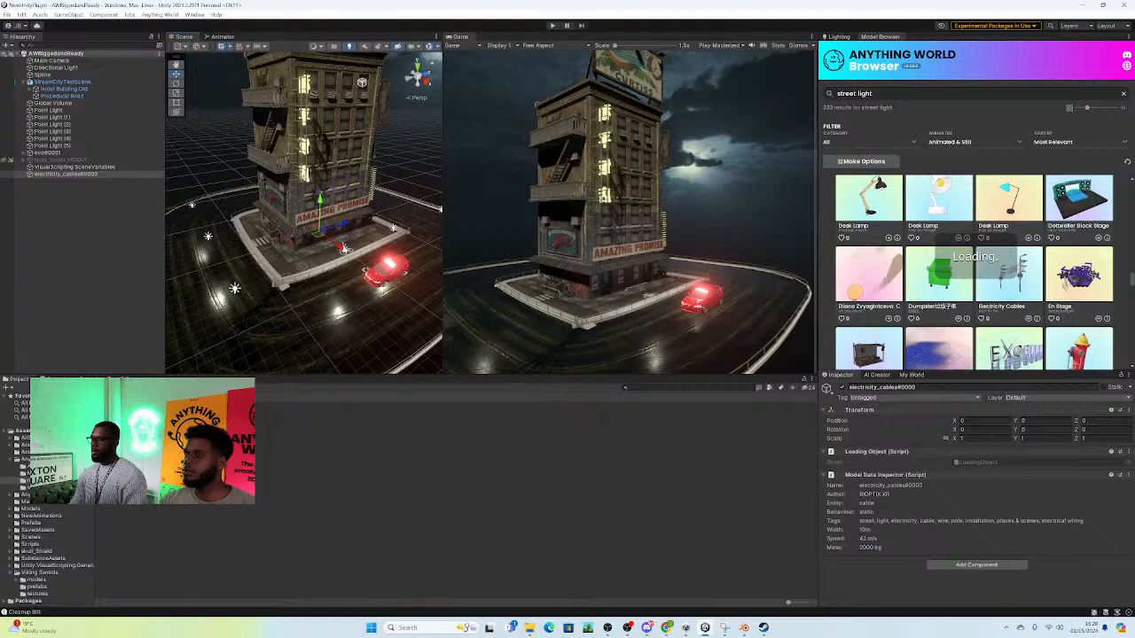
# Step: Lower the electricity cables model along its vertical axis to street level beside the hotel building
pyautogui.scroll(-3, 965, 323)
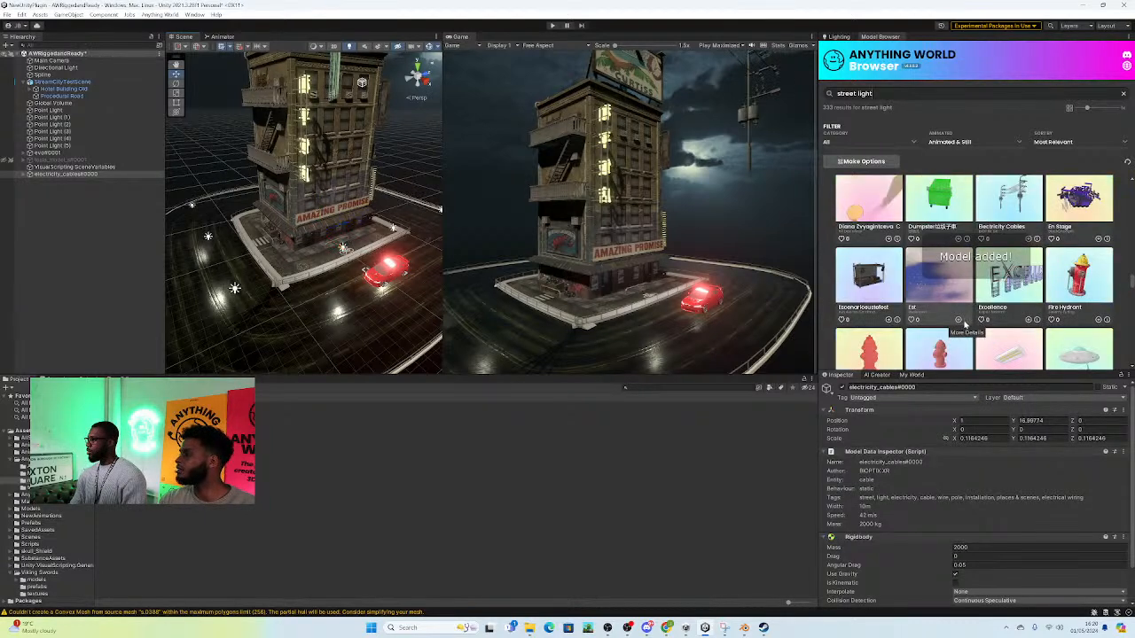
pyautogui.scroll(1, 705, 213)
pyautogui.moveTo(311, 191); pyautogui.dragTo(357, 106, button='right')
pyautogui.moveTo(312, 126); pyautogui.dragTo(313, 317)
pyautogui.moveTo(331, 297); pyautogui.dragTo(342, 319, button='right')
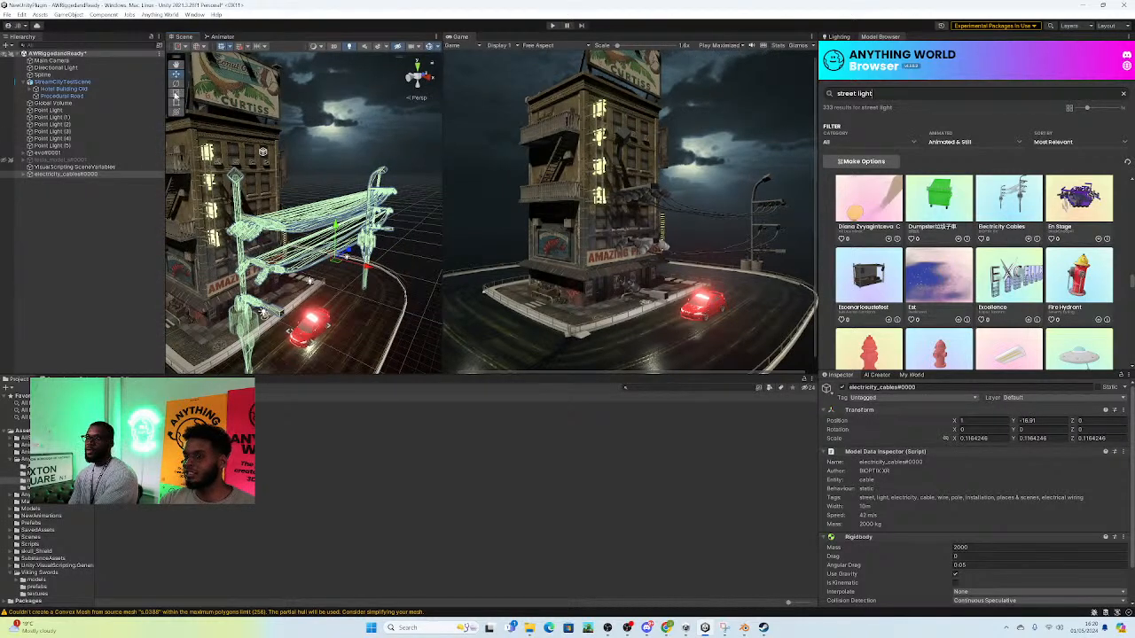
# Step: Remove the Rigidbody component from the electricity cables object
pyautogui.scroll(-2, 929, 530)
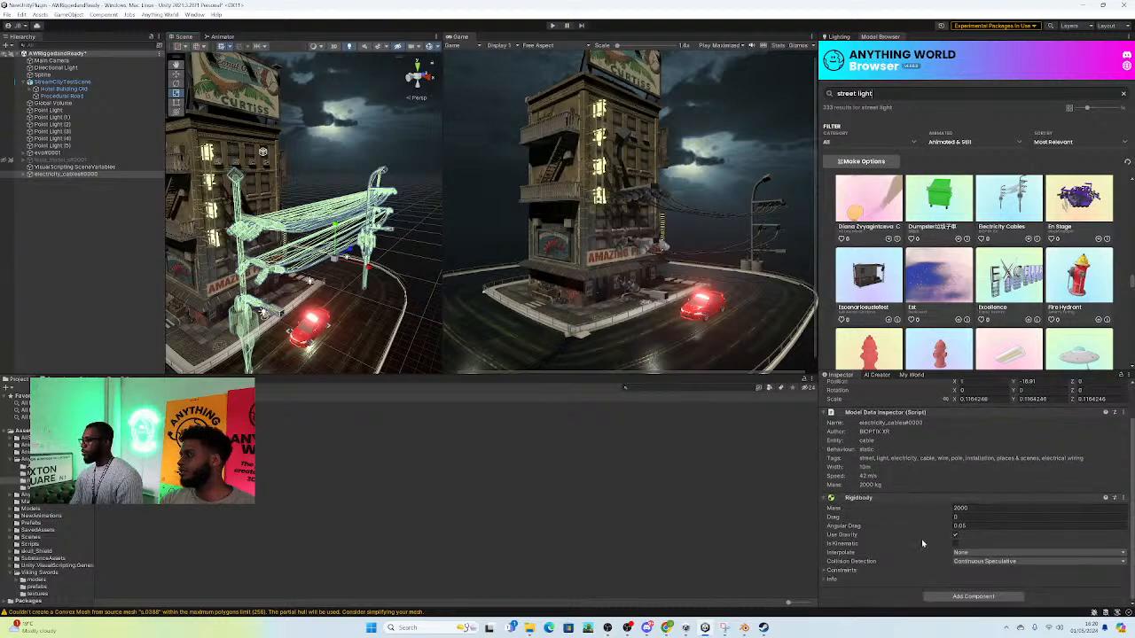
pyautogui.click(1122, 498)
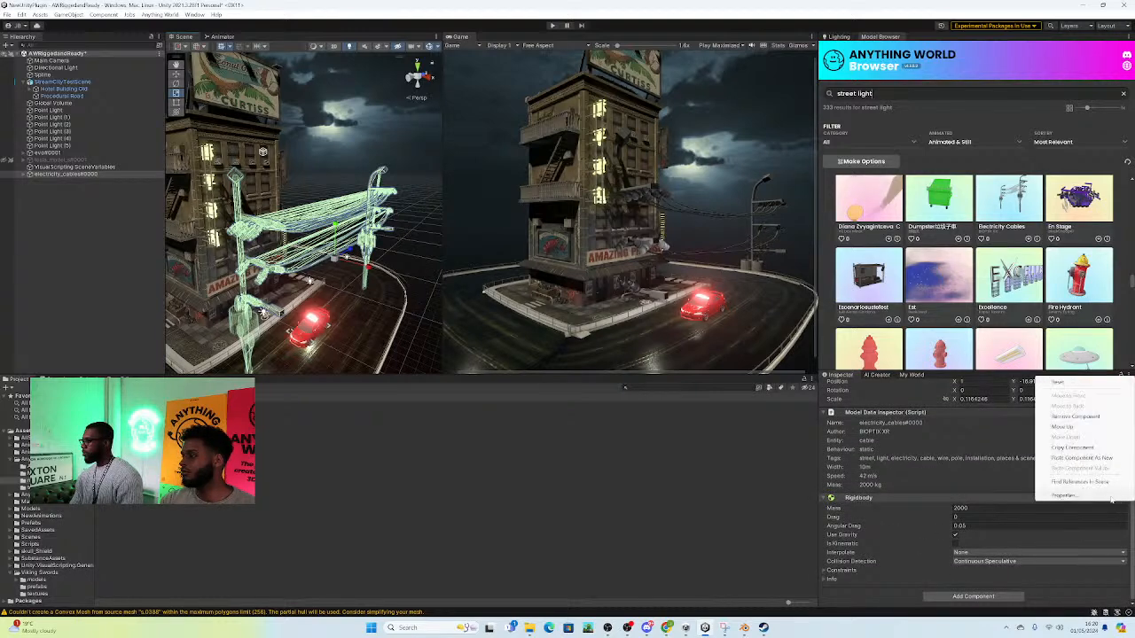
pyautogui.click(1074, 417)
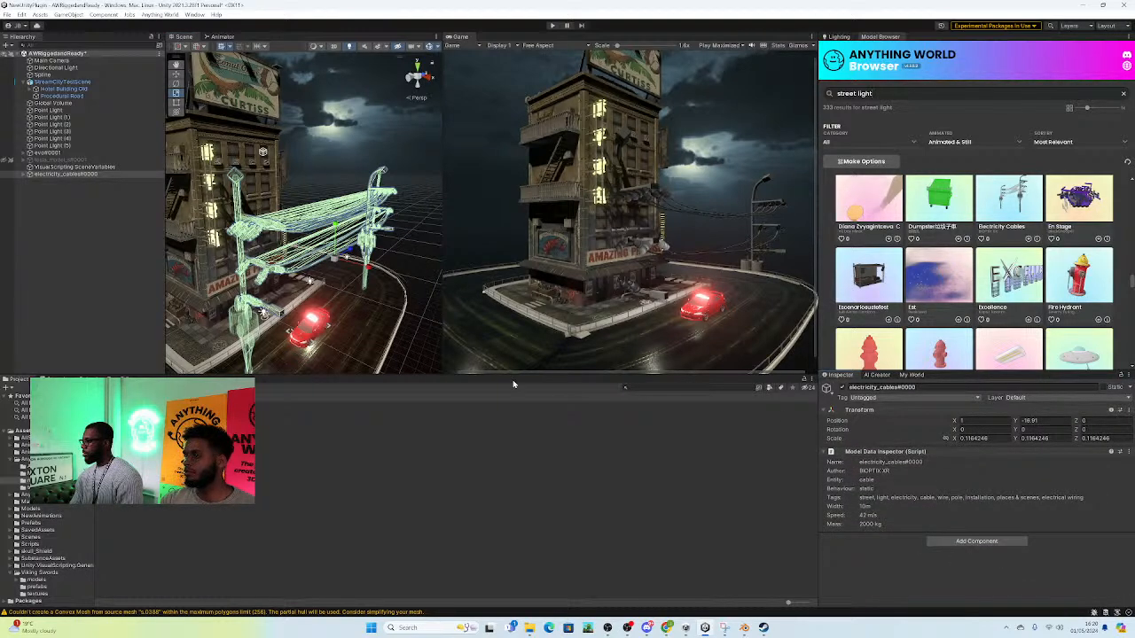
# Step: Scale the electricity cables down to about 0.067 and move them beside the hotel's street front, about X 5.77, Z -6.88
pyautogui.moveTo(339, 258); pyautogui.dragTo(324, 273)
pyautogui.moveTo(326, 273); pyautogui.dragTo(333, 271)
pyautogui.moveTo(342, 279); pyautogui.dragTo(273, 269, button='right')
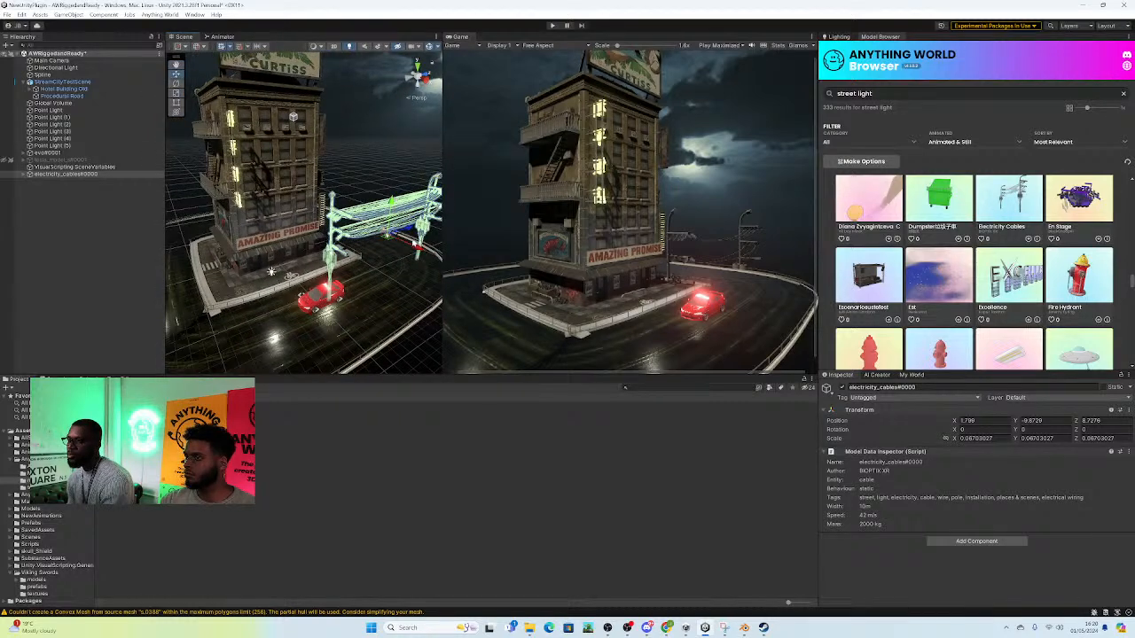
pyautogui.moveTo(409, 232); pyautogui.dragTo(335, 254)
pyautogui.moveTo(338, 274); pyautogui.dragTo(363, 279, button='right')
pyautogui.moveTo(391, 280); pyautogui.dragTo(424, 320)
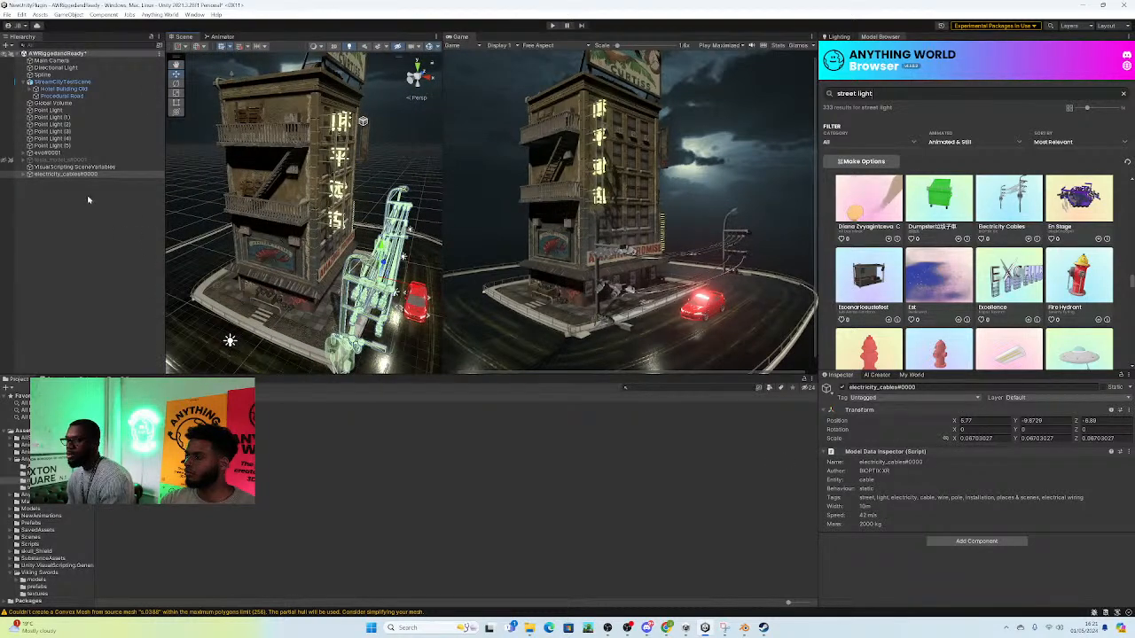
# Step: Remove the Mesh Collider component from all child meshes of the electricity cables model, s.0303 through s.0388
pyautogui.click(24, 174)
pyautogui.click(24, 174)
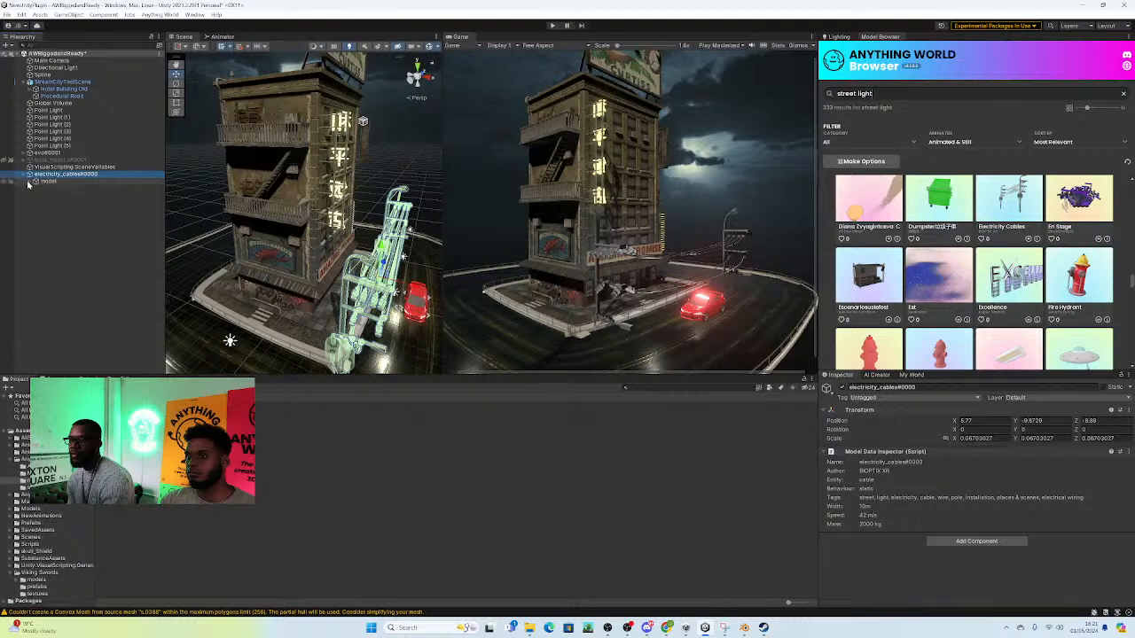
pyautogui.click(35, 181)
pyautogui.click(53, 188)
pyautogui.scroll(-10, 115, 257)
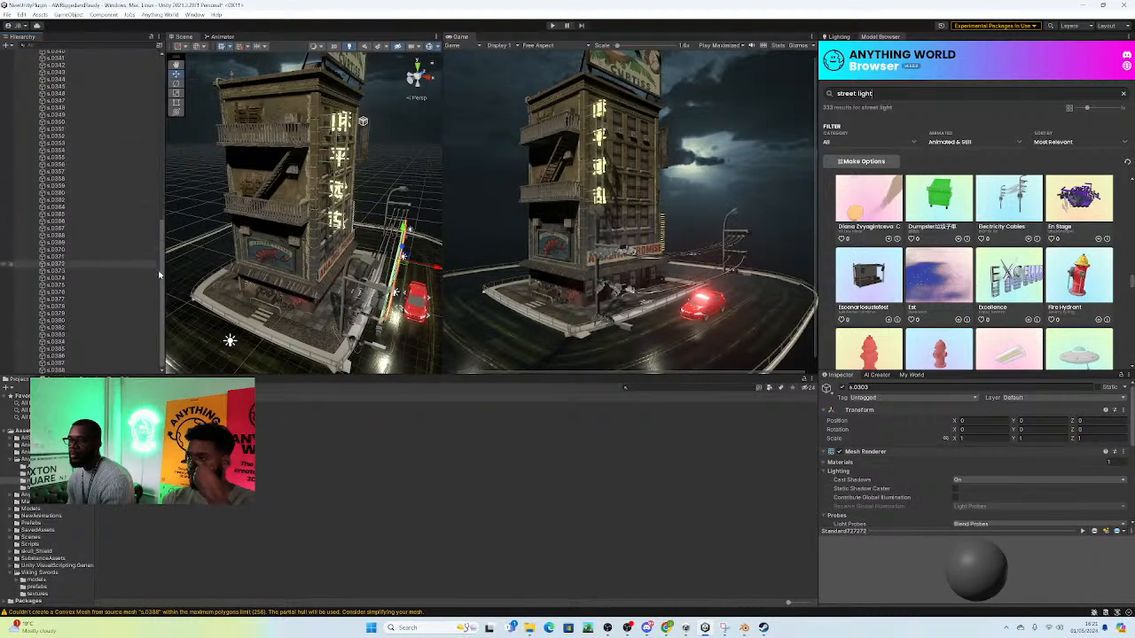
pyautogui.keyDown('shift'); pyautogui.click(64, 370); pyautogui.keyUp('shift')
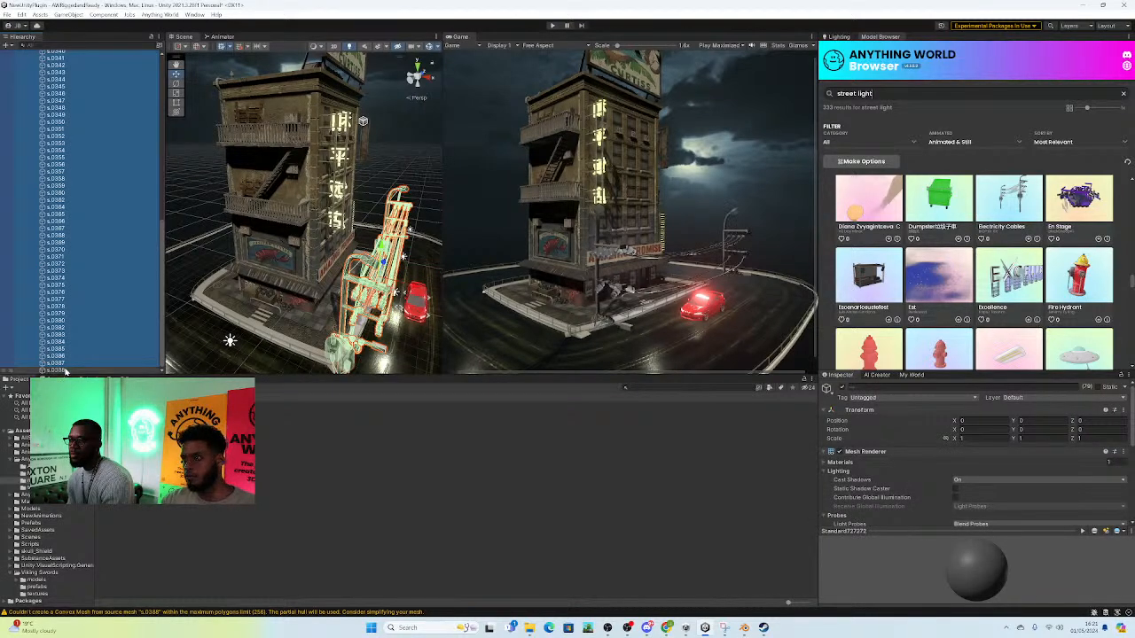
pyautogui.scroll(-5, 886, 452)
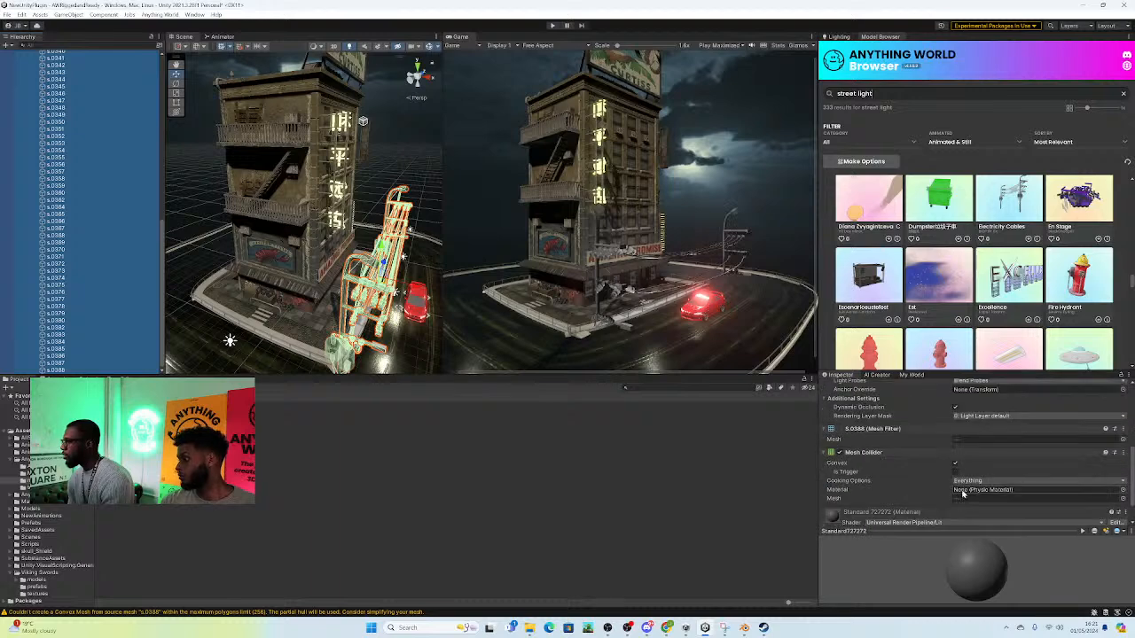
pyautogui.click(1122, 452)
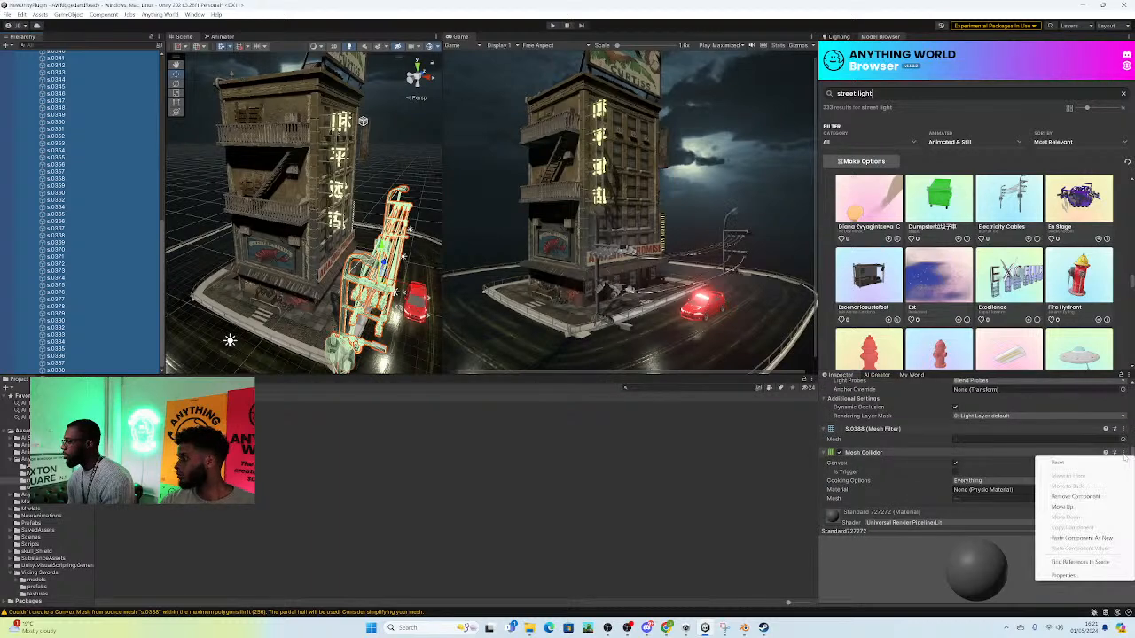
pyautogui.click(1085, 499)
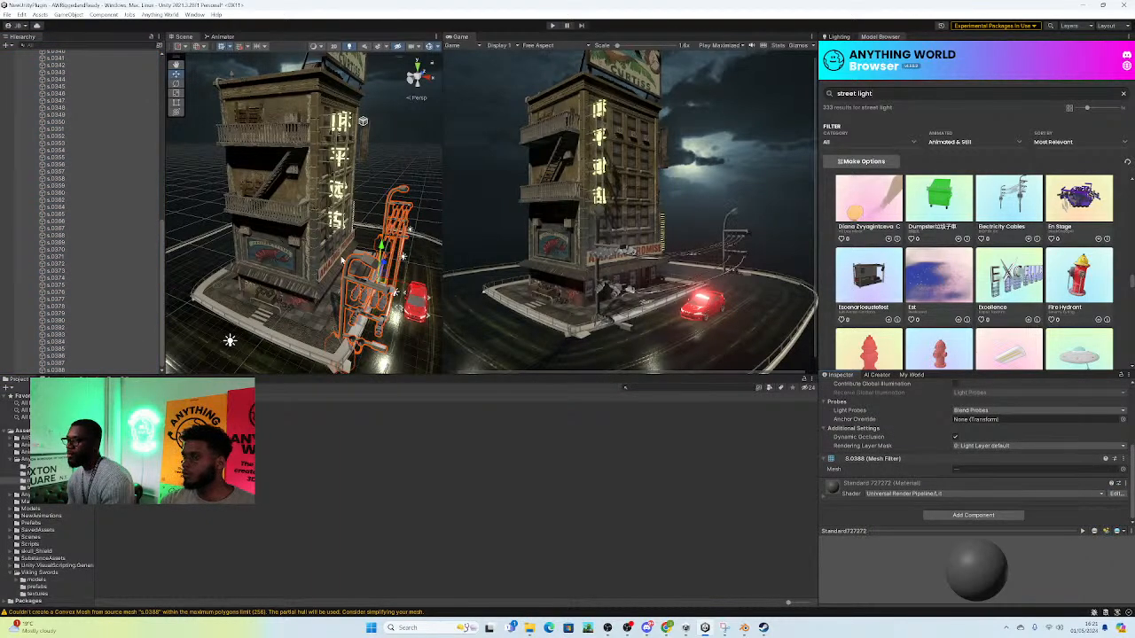
# Step: Scale the whole electricity cables object down to about 0.027 and place its poles on the pavement between the hotel and the car
pyautogui.scroll(10, 77, 109)
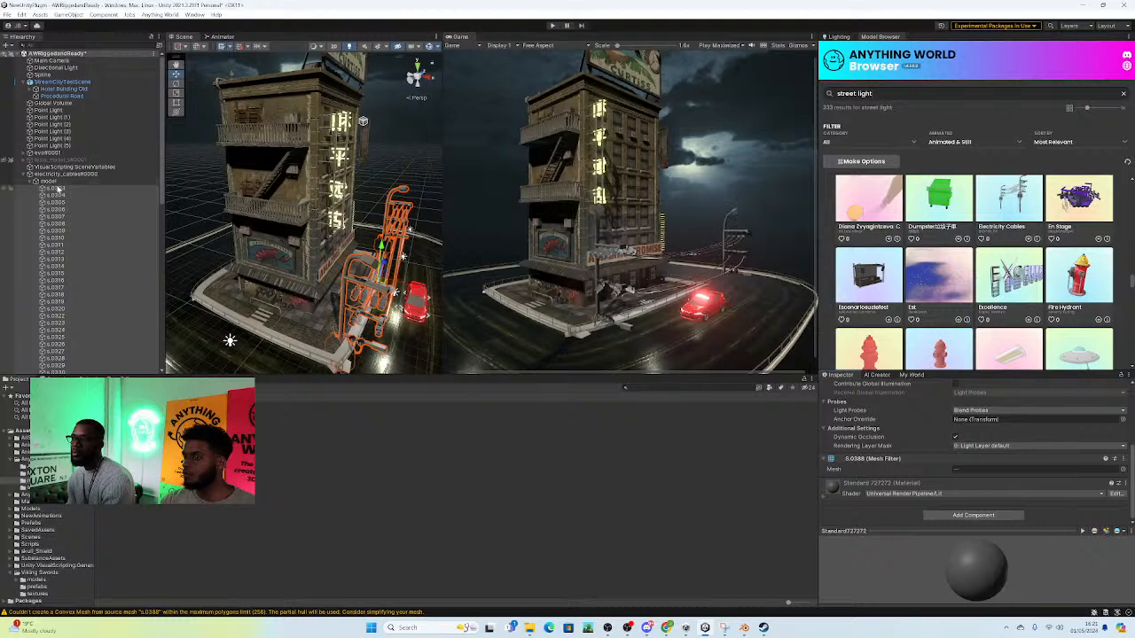
pyautogui.click(34, 174)
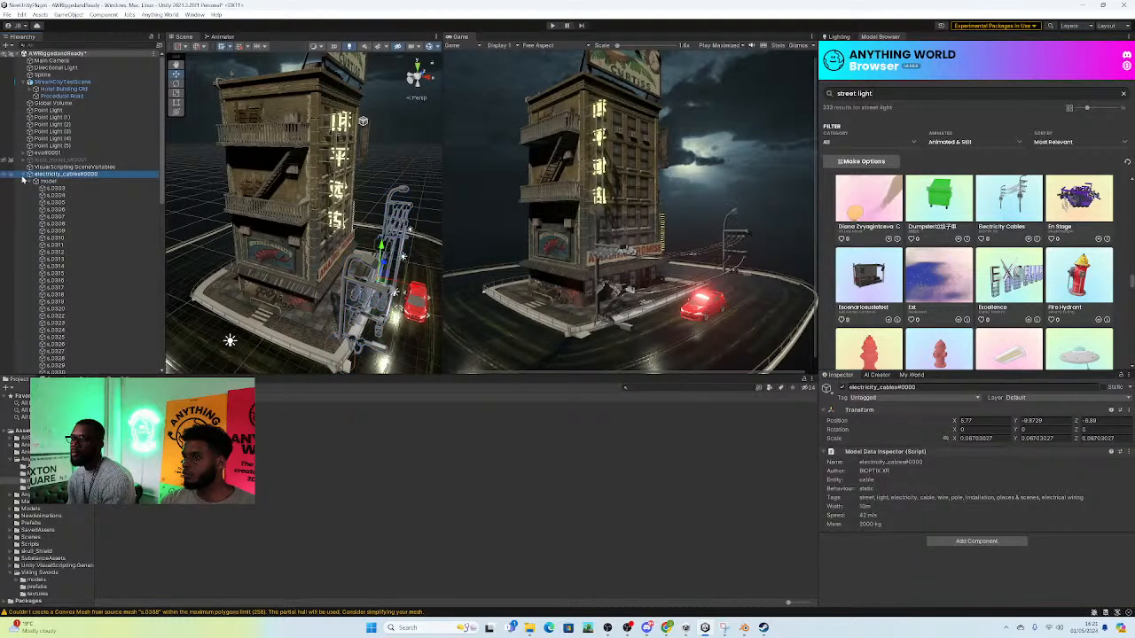
pyautogui.click(28, 175)
pyautogui.press('w')
pyautogui.moveTo(406, 244); pyautogui.dragTo(342, 265, button='right')
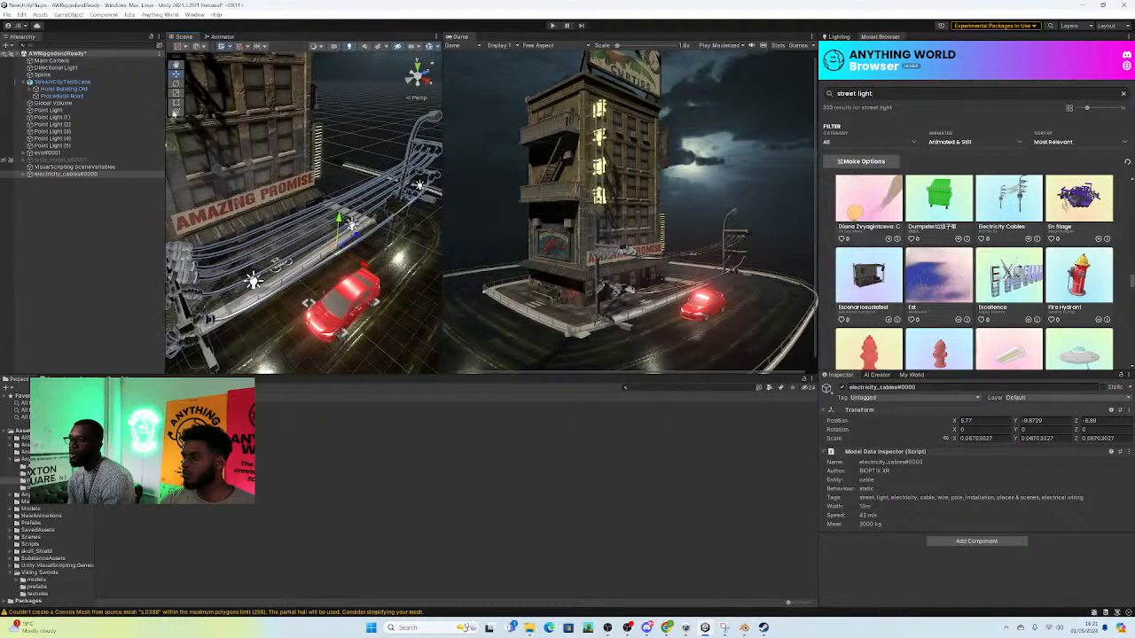
pyautogui.moveTo(337, 249); pyautogui.dragTo(297, 225)
pyautogui.moveTo(324, 244); pyautogui.dragTo(338, 273, button='right')
pyautogui.moveTo(315, 193); pyautogui.dragTo(314, 165)
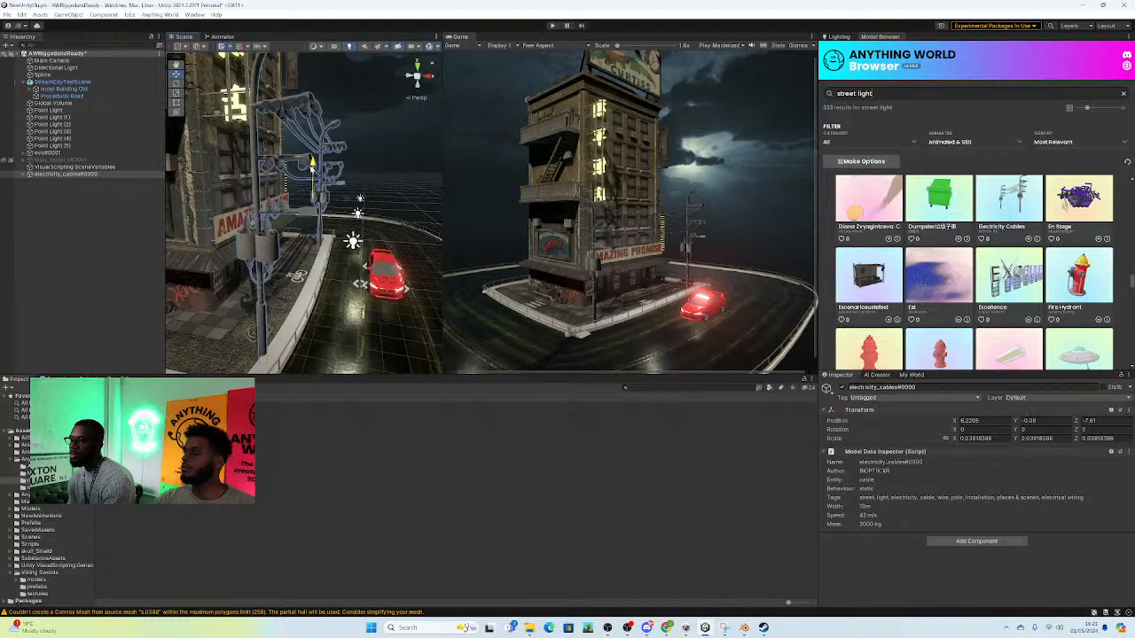
pyautogui.moveTo(346, 200); pyautogui.dragTo(319, 209)
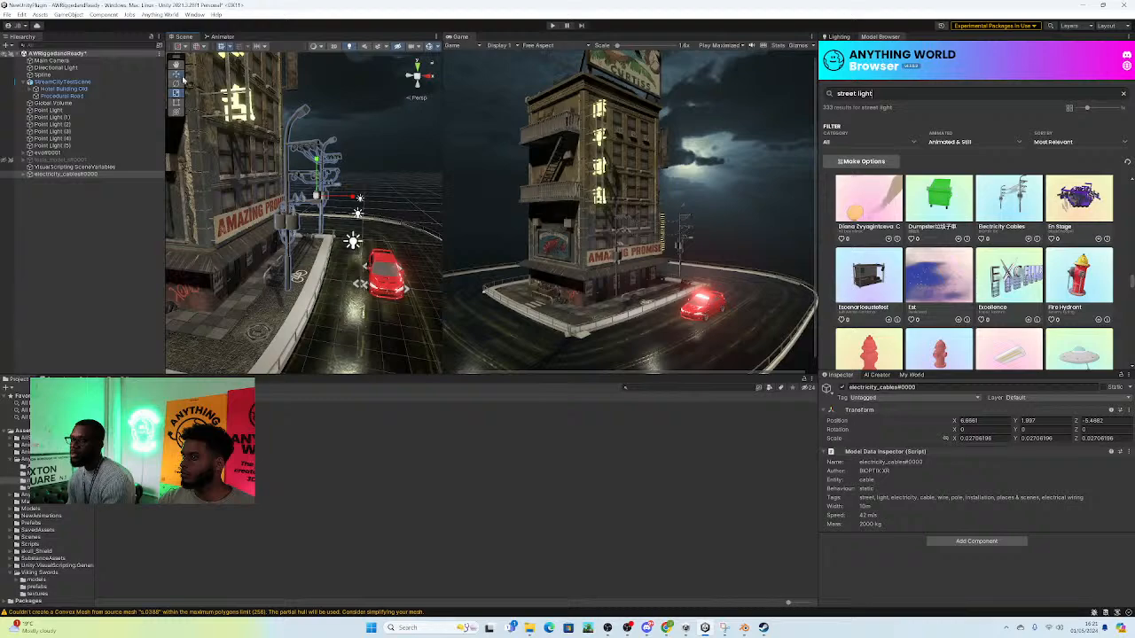
pyautogui.moveTo(315, 164); pyautogui.dragTo(353, 143)
pyautogui.moveTo(347, 158); pyautogui.dragTo(392, 211, button='right')
# Step: Move the first Point Light up to the lamp head of the pole near the hotel's front corner, about X 7.02, Y 7.52
pyautogui.click(390, 232)
pyautogui.click(365, 213)
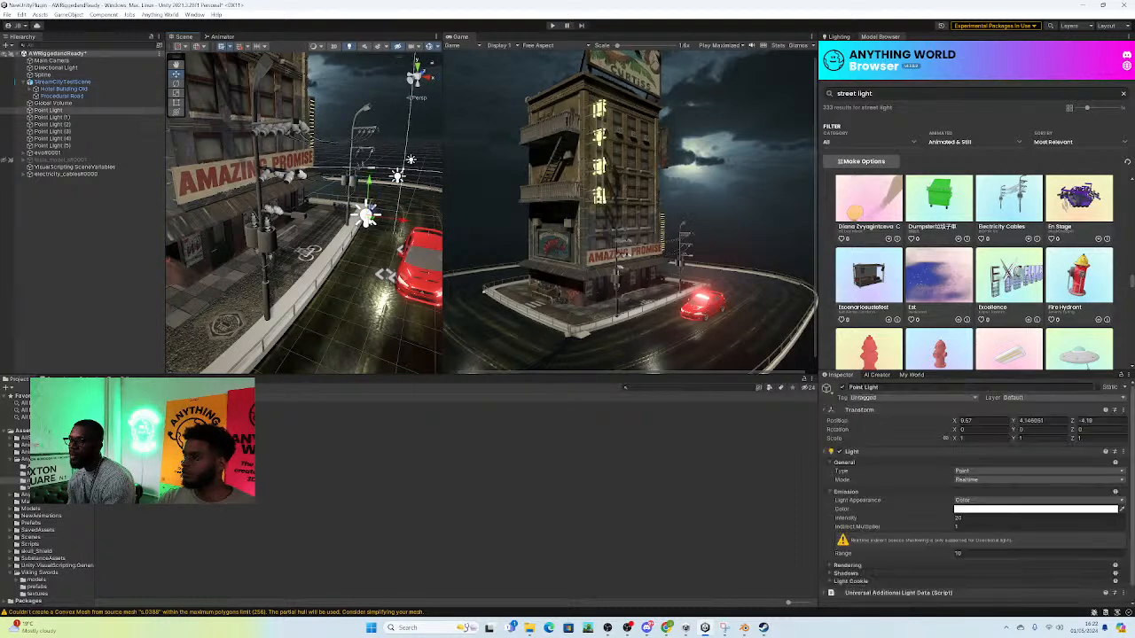
pyautogui.moveTo(367, 176); pyautogui.dragTo(374, 89)
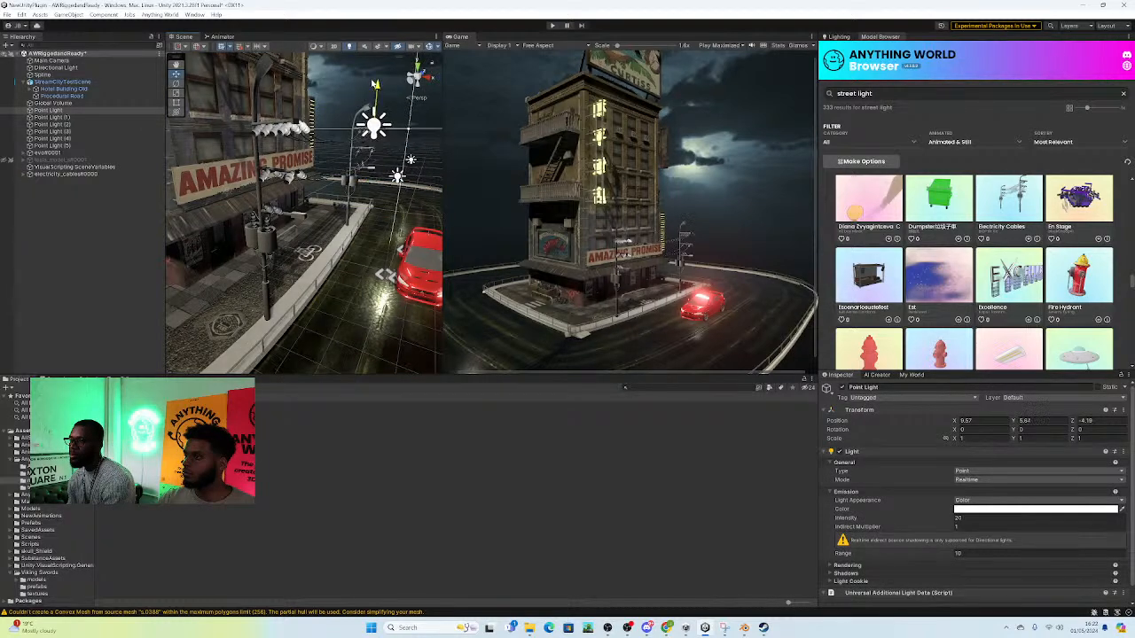
pyautogui.moveTo(409, 122); pyautogui.dragTo(319, 131)
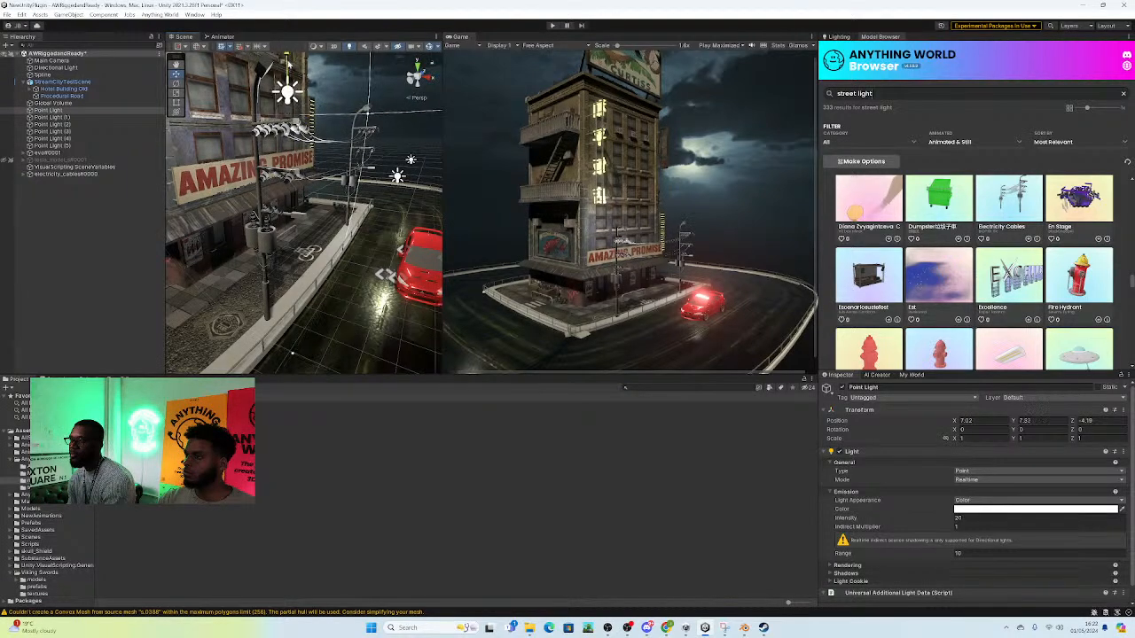
pyautogui.moveTo(302, 96); pyautogui.dragTo(290, 93)
pyautogui.keyDown('alt'); pyautogui.moveTo(348, 129); pyautogui.dragTo(274, 134); pyautogui.keyUp('alt')
# Step: Move Point Light (1) to the lamp head of the other cable pole, about X 7.54, Y 7.2, Z 3.75
pyautogui.moveTo(274, 134); pyautogui.dragTo(151, 137, button='right')
pyautogui.click(255, 193)
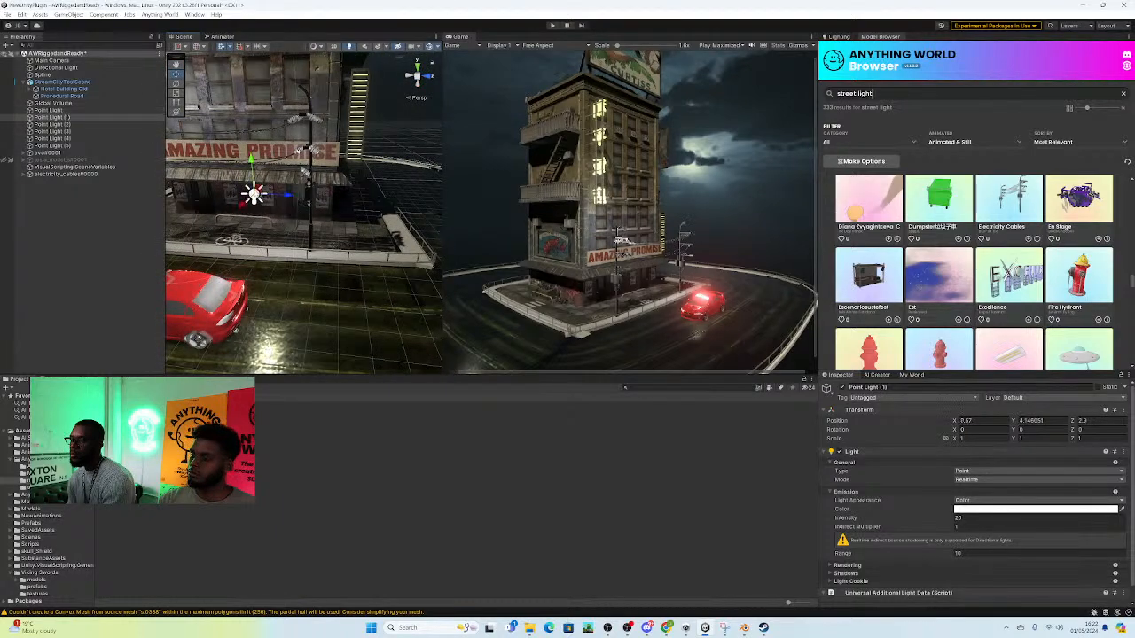
pyautogui.moveTo(251, 159); pyautogui.dragTo(323, 116)
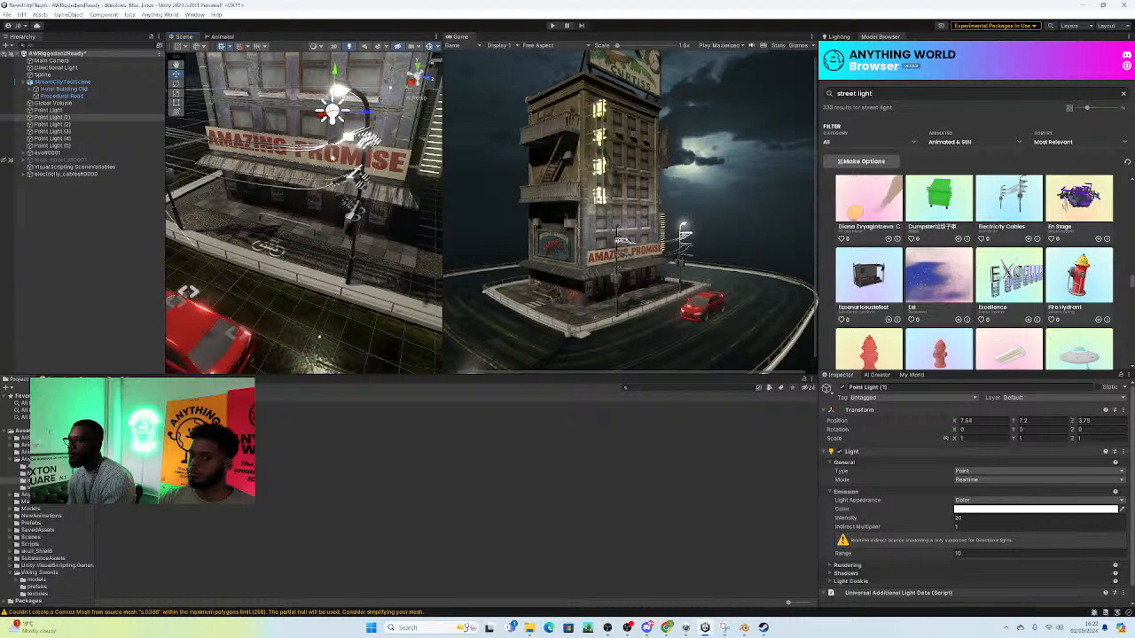
pyautogui.keyDown('alt'); pyautogui.moveTo(265, 177); pyautogui.dragTo(286, 164); pyautogui.keyUp('alt')
# Step: Fine-tune the first Point Light at its lamp head to about Y 7.27, Z -5.36
pyautogui.click(236, 124)
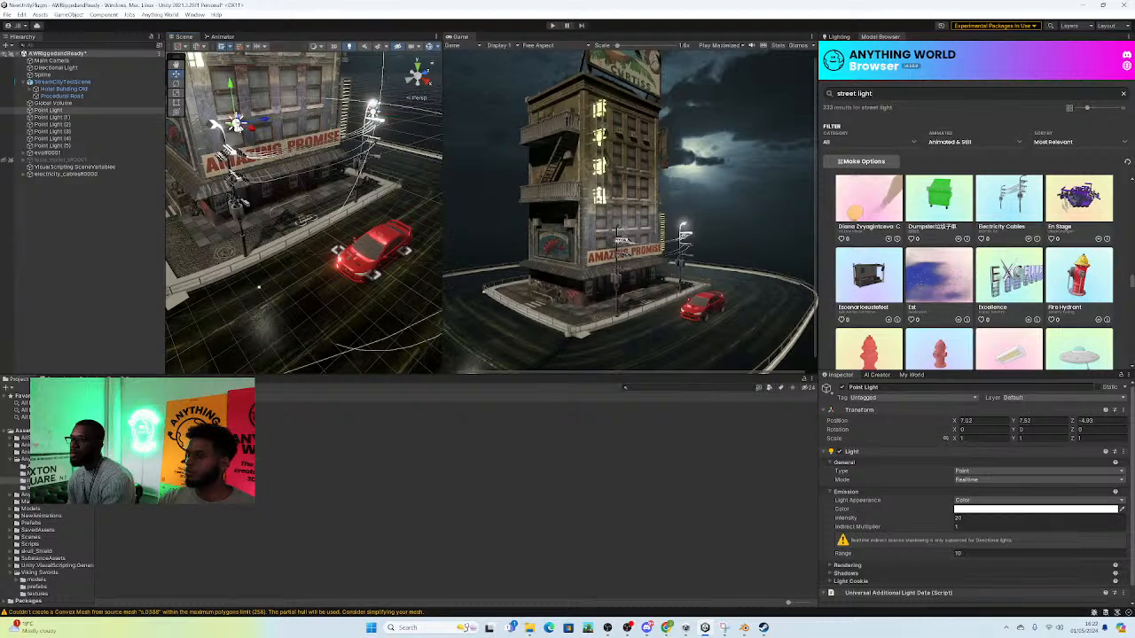
pyautogui.moveTo(264, 123); pyautogui.dragTo(224, 104)
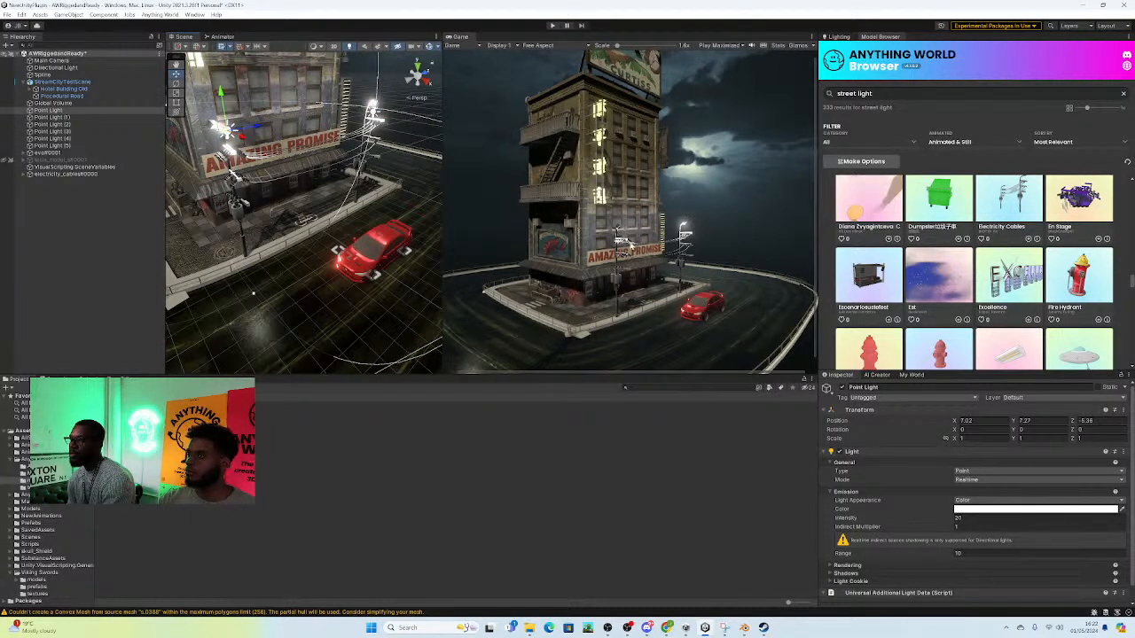
pyautogui.moveTo(275, 202); pyautogui.dragTo(271, 142, button='right')
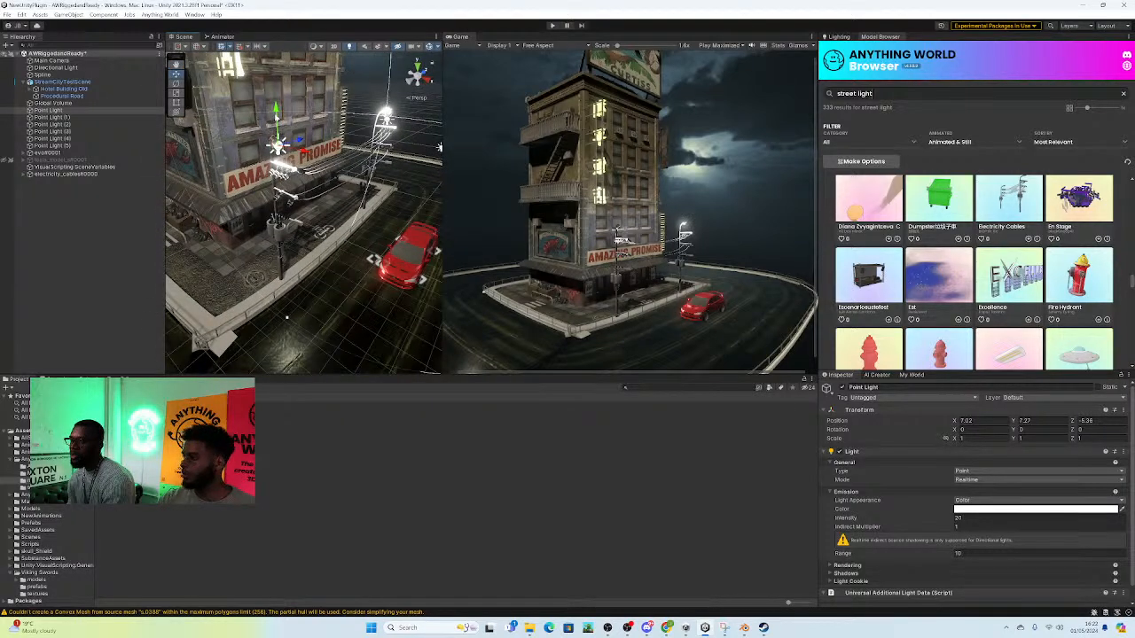
# Step: Duplicate the first Point Light and place the copy lower, out toward the road, at about Y 4.7, Z -2.45
pyautogui.hotkey('ctrl', 'd')
pyautogui.moveTo(276, 115); pyautogui.dragTo(281, 177)
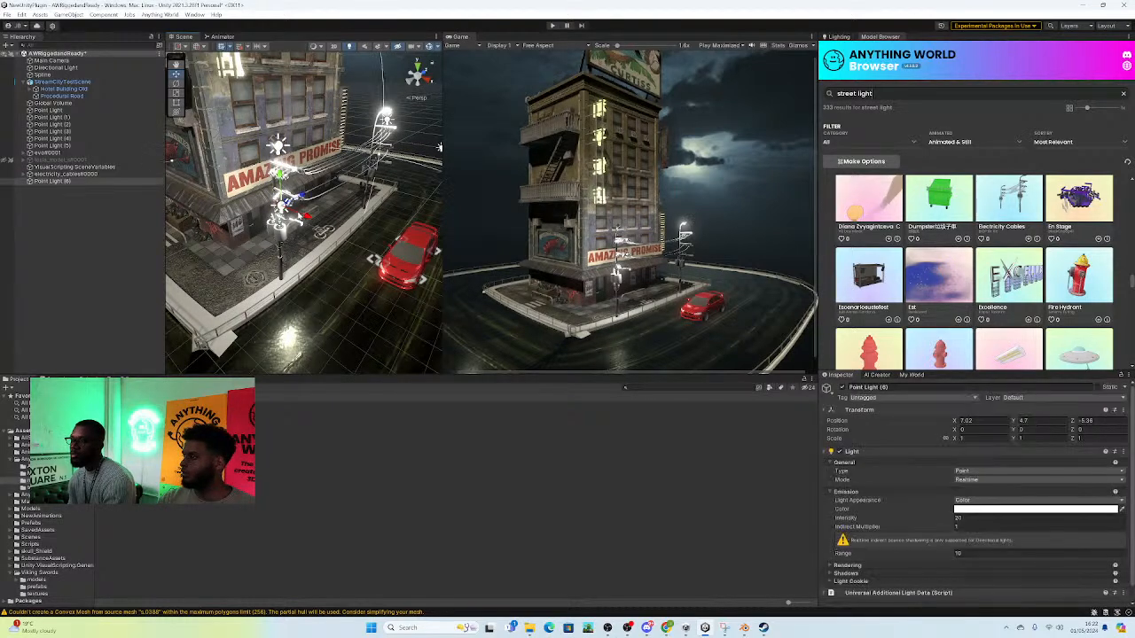
pyautogui.moveTo(307, 215); pyautogui.dragTo(381, 199)
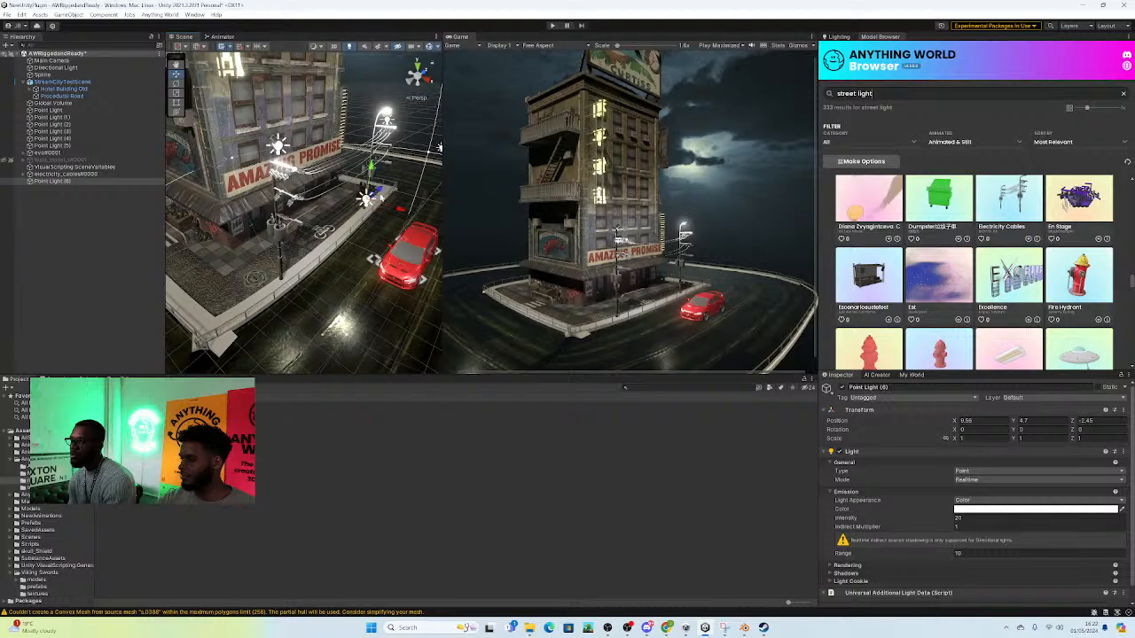
# Step: Duplicate Point Light (1) and place the copy lower over the roadside, about X 10.8, Y 4.01
pyautogui.click(388, 118)
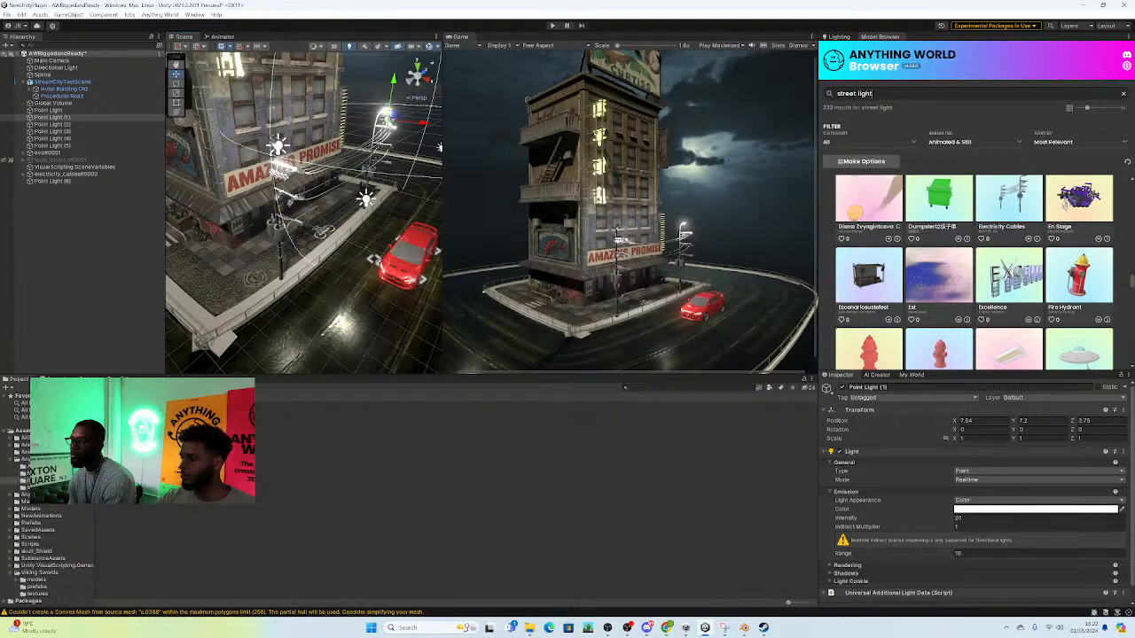
pyautogui.moveTo(385, 193); pyautogui.dragTo(269, 167, button='right')
pyautogui.click(316, 316)
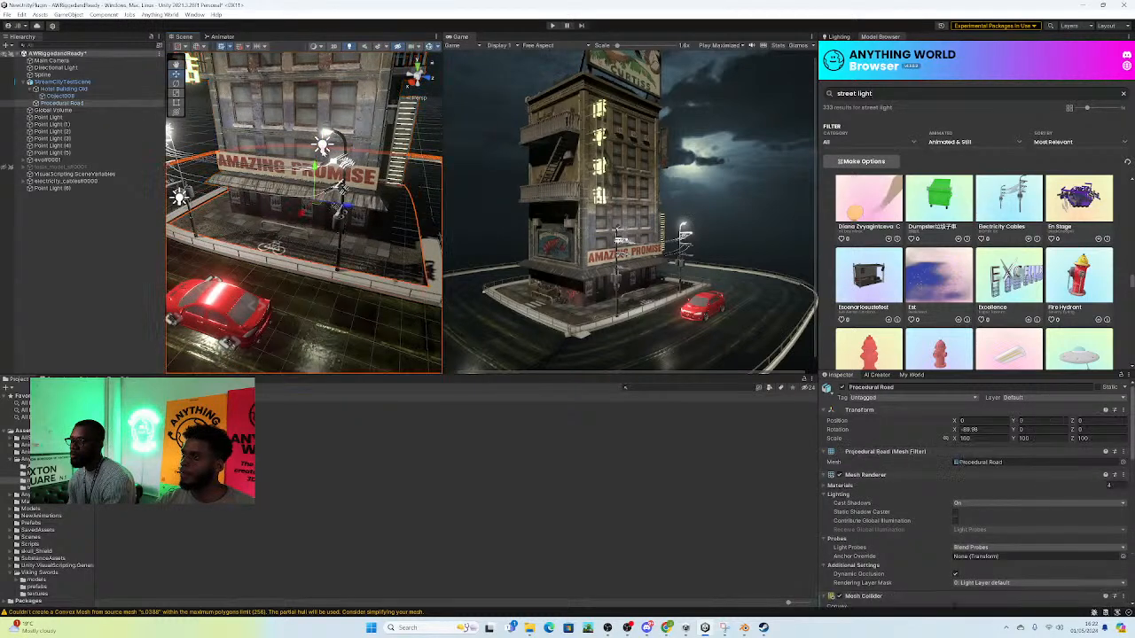
pyautogui.hotkey('ctrl', 'z')
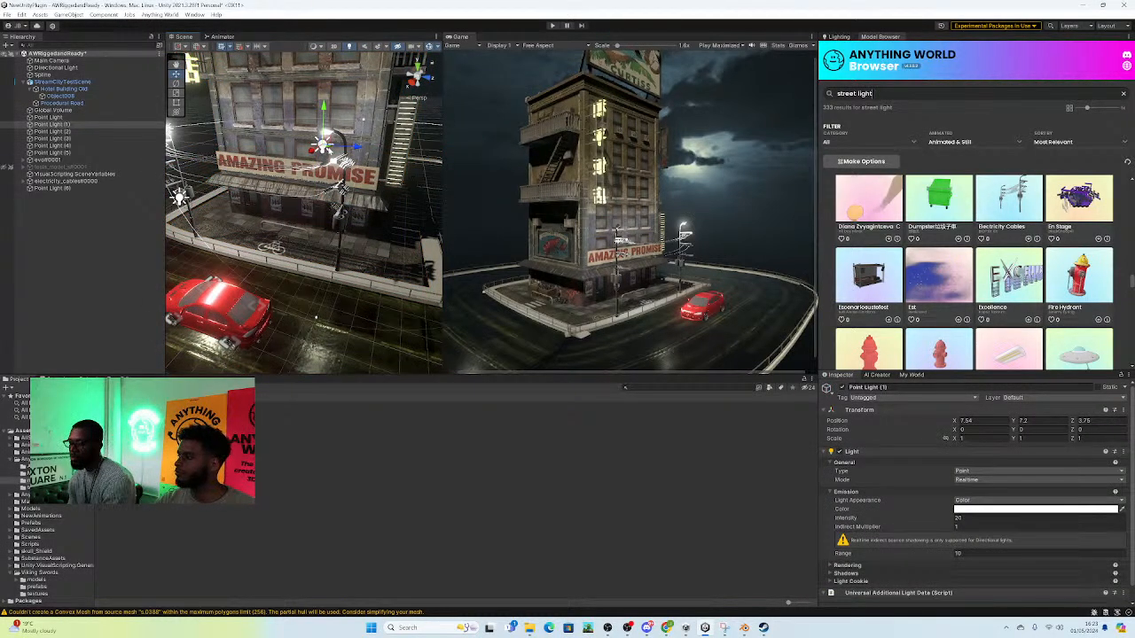
pyautogui.hotkey('ctrl', 'd')
pyautogui.moveTo(311, 151); pyautogui.dragTo(282, 168)
pyautogui.moveTo(297, 130); pyautogui.dragTo(302, 163)
pyautogui.moveTo(282, 210); pyautogui.dragTo(277, 214)
pyautogui.moveTo(290, 168); pyautogui.dragTo(290, 214)
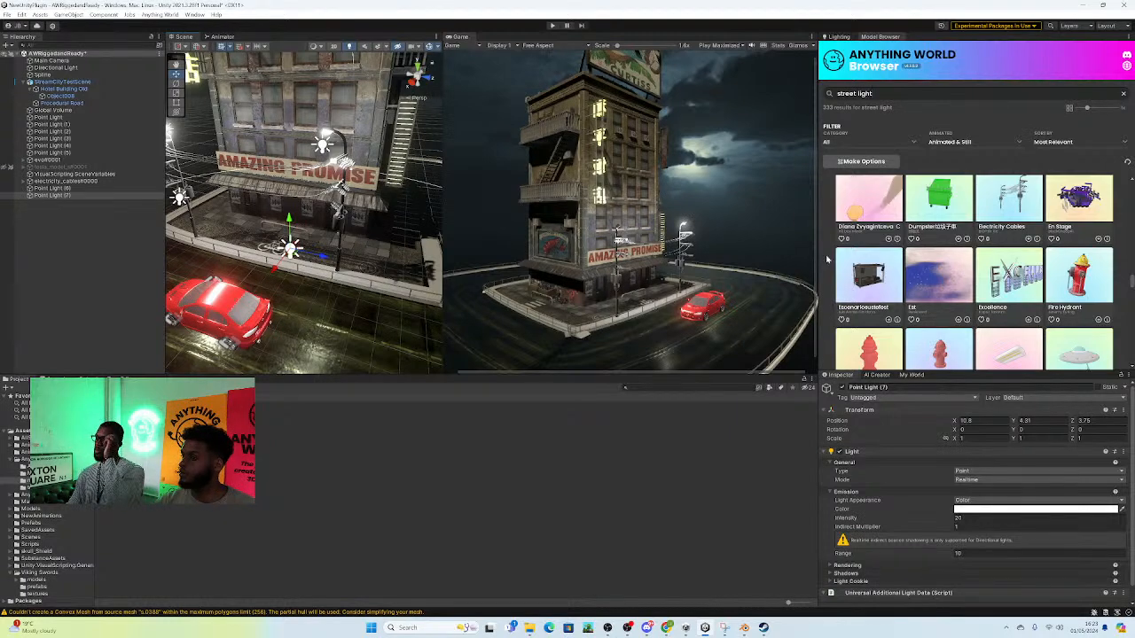
pyautogui.moveTo(297, 217); pyautogui.dragTo(426, 137, button='right')
pyautogui.click(398, 131)
pyautogui.moveTo(284, 280); pyautogui.dragTo(271, 268, button='right')
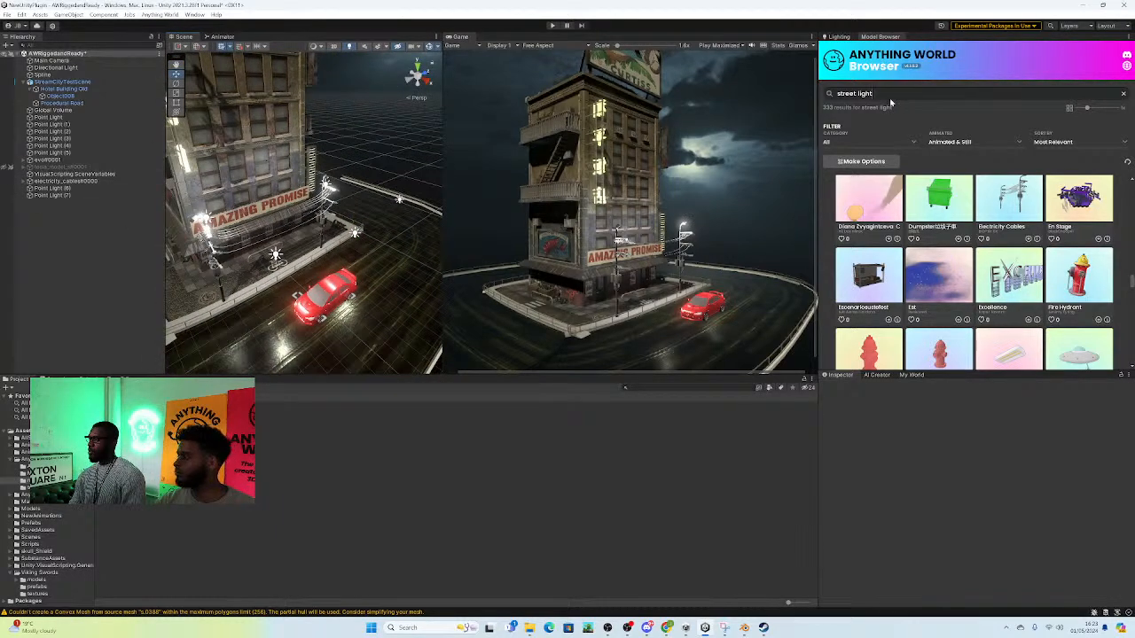
# Step: Search the Anything World model library for "people" and filter the results to Animated Only
pyautogui.press('Return')
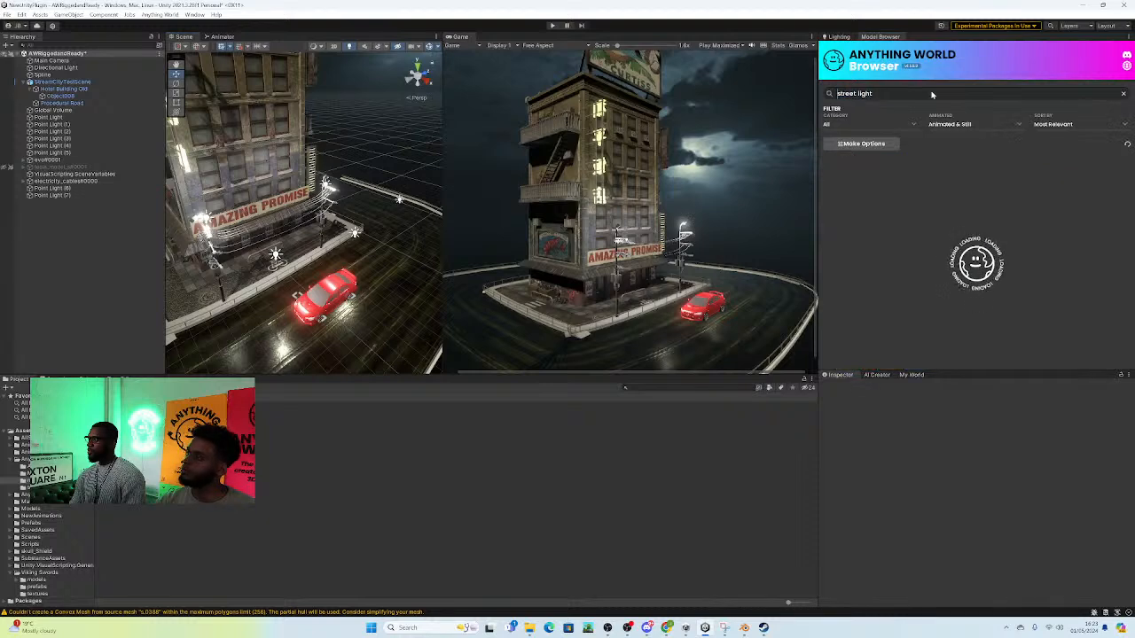
pyautogui.press('BackSpace')
pyautogui.press('BackSpace')
pyautogui.press('BackSpace')
pyautogui.press('BackSpace')
pyautogui.press('BackSpace')
pyautogui.press('BackSpace')
pyautogui.press('BackSpace')
pyautogui.press('BackSpace')
pyautogui.press('BackSpace')
pyautogui.press('BackSpace')
pyautogui.press('BackSpace')
pyautogui.press('BackSpace')
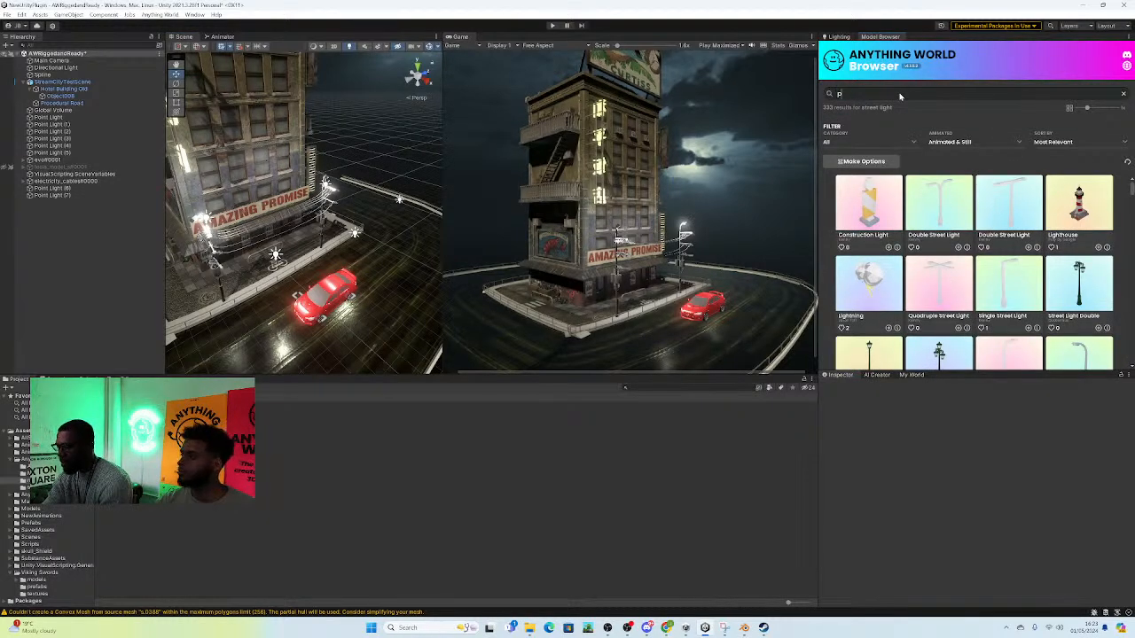
pyautogui.write('people')
pyautogui.press('Return')
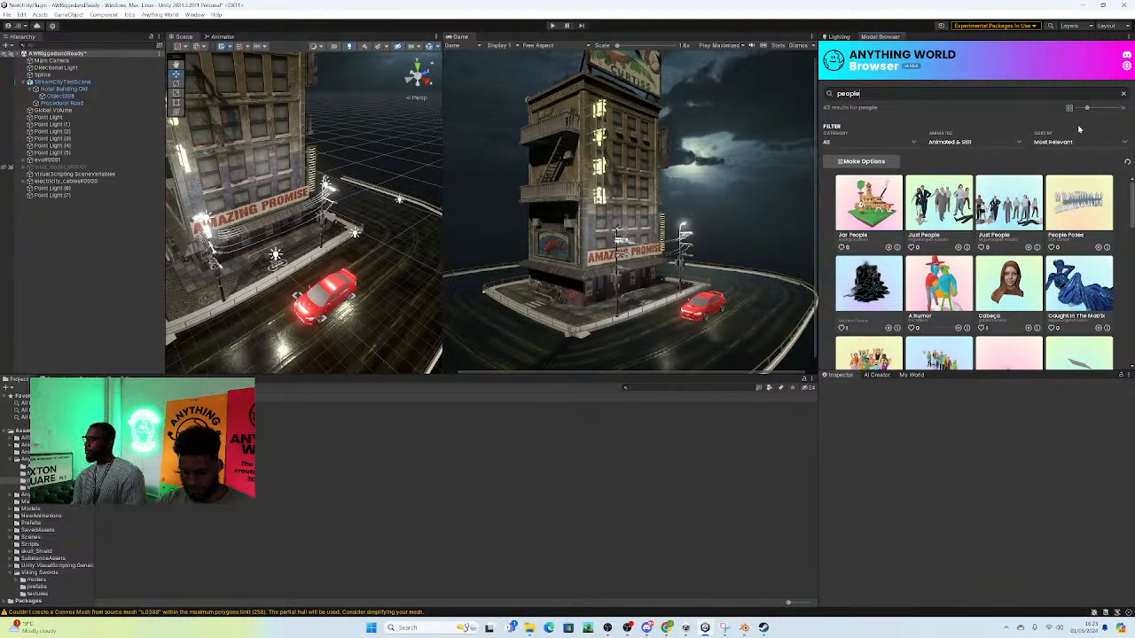
pyautogui.click(955, 143)
pyautogui.click(958, 164)
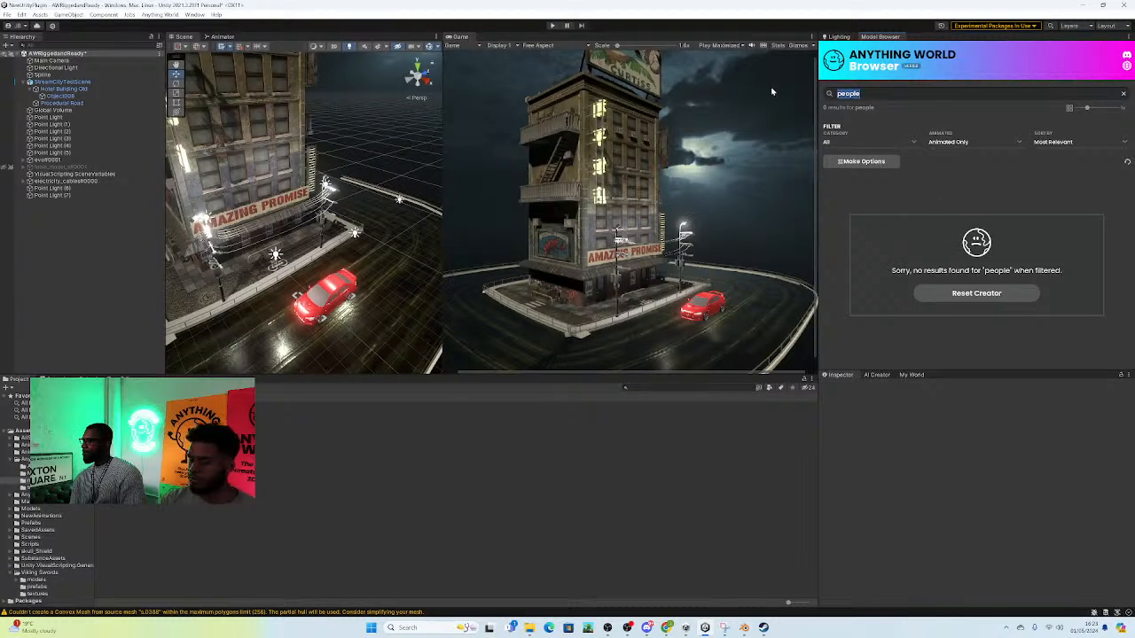
# Step: Search the library for "human" and look through the animated characters for one that suits the street scene
pyautogui.press('Return')
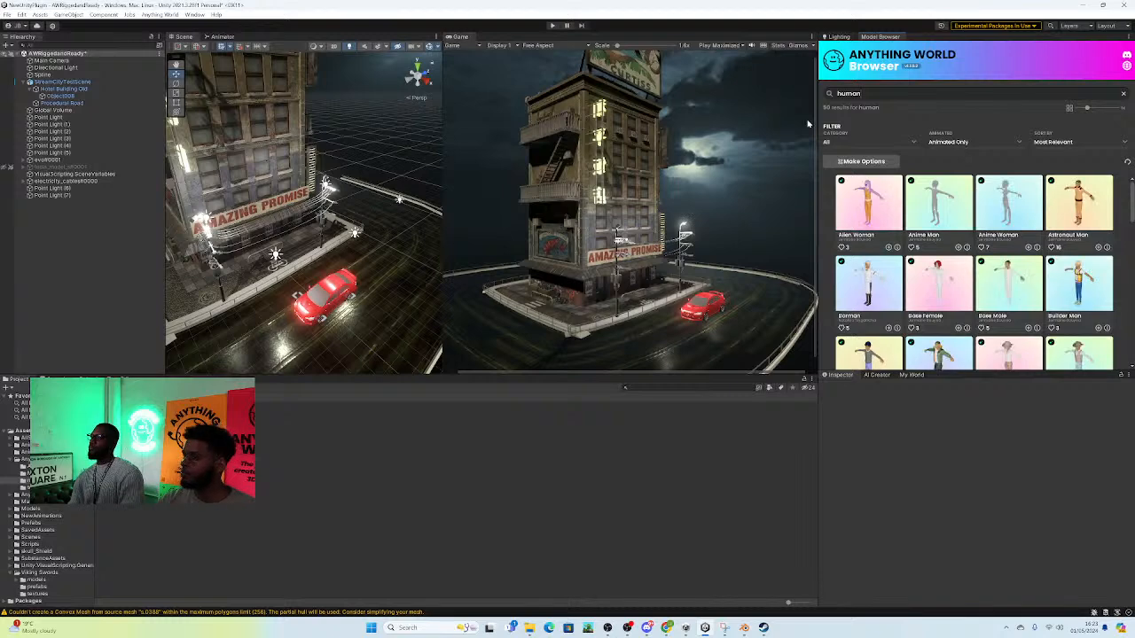
pyautogui.scroll(-5, 1008, 233)
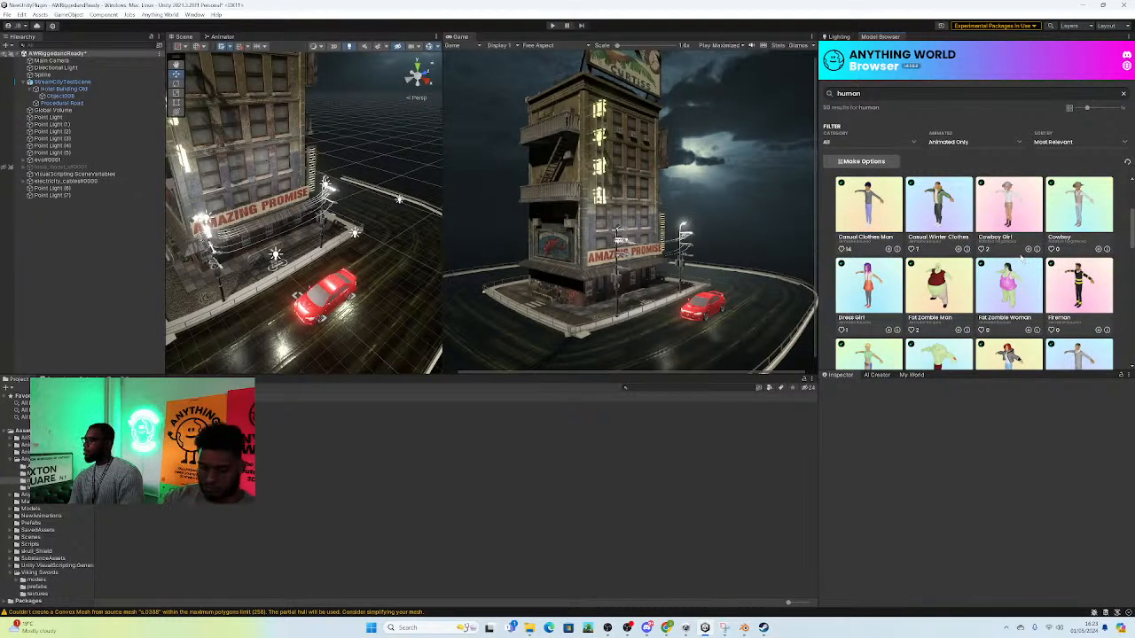
pyautogui.scroll(-5, 1020, 259)
pyautogui.scroll(-5, 1017, 262)
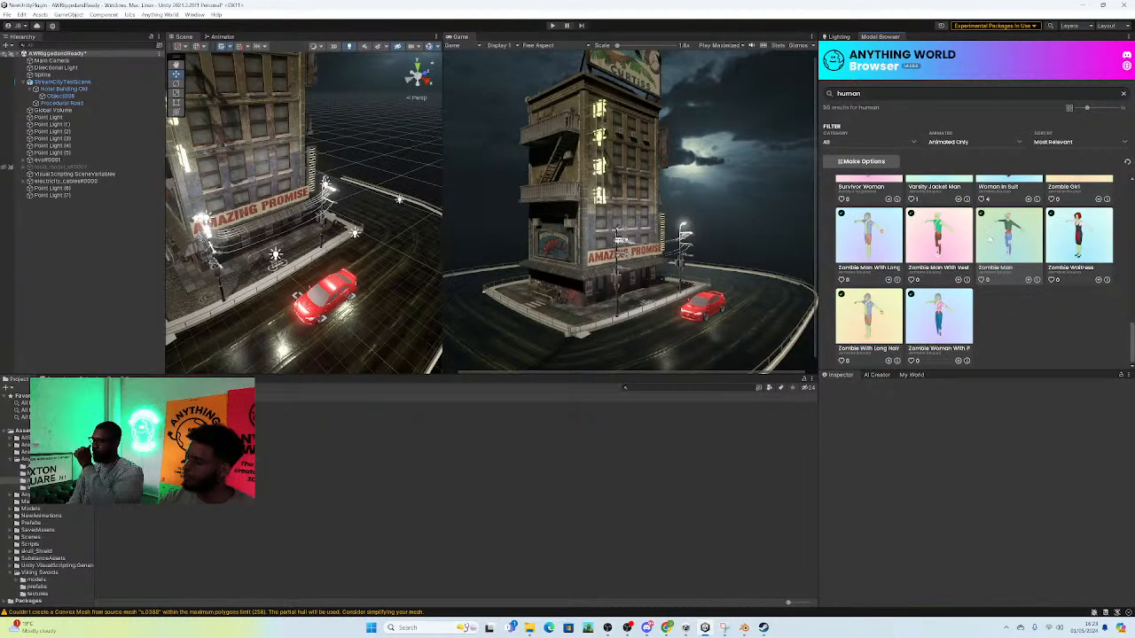
# Step: Review the zombie, survivor and other animated human results again, and inspect the street around the red car
pyautogui.scroll(2, 1052, 351)
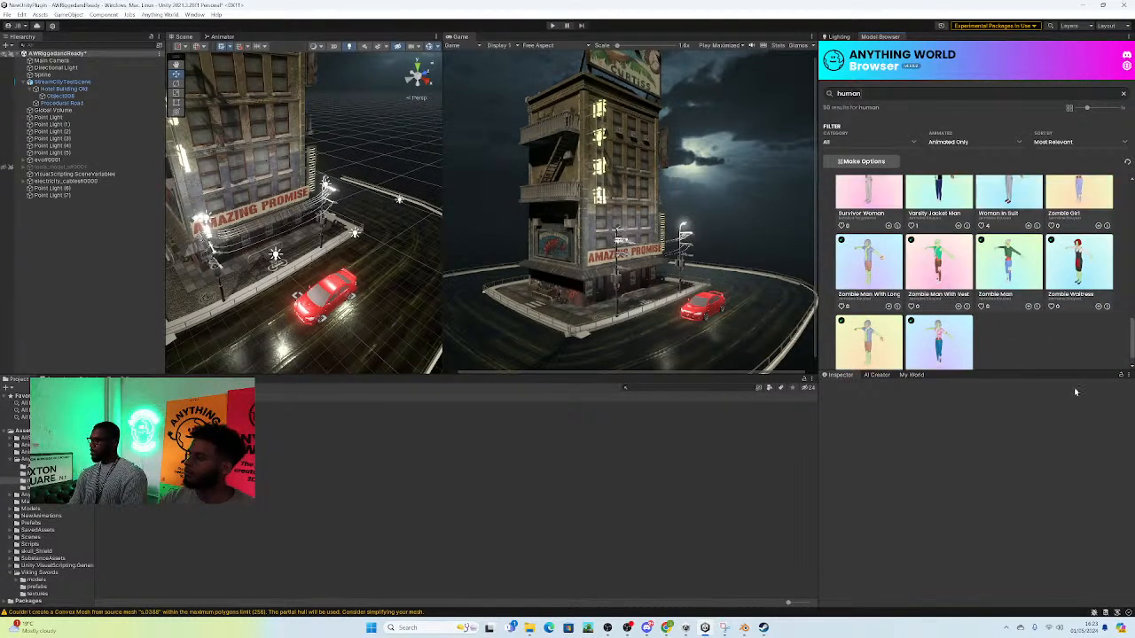
pyautogui.scroll(-2, 1039, 325)
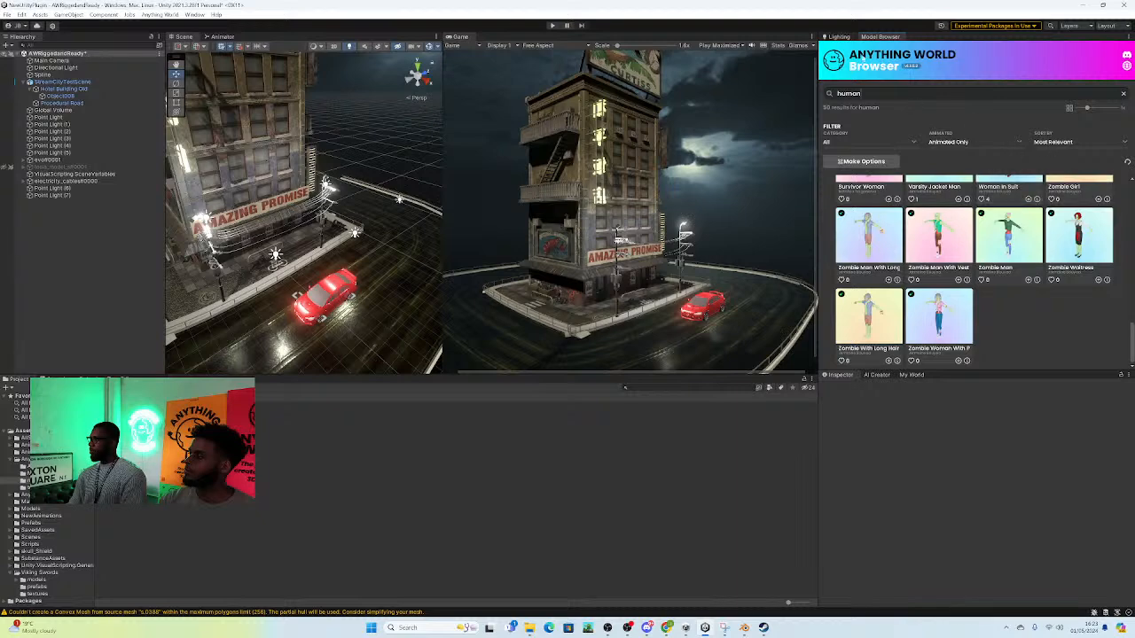
pyautogui.click(838, 38)
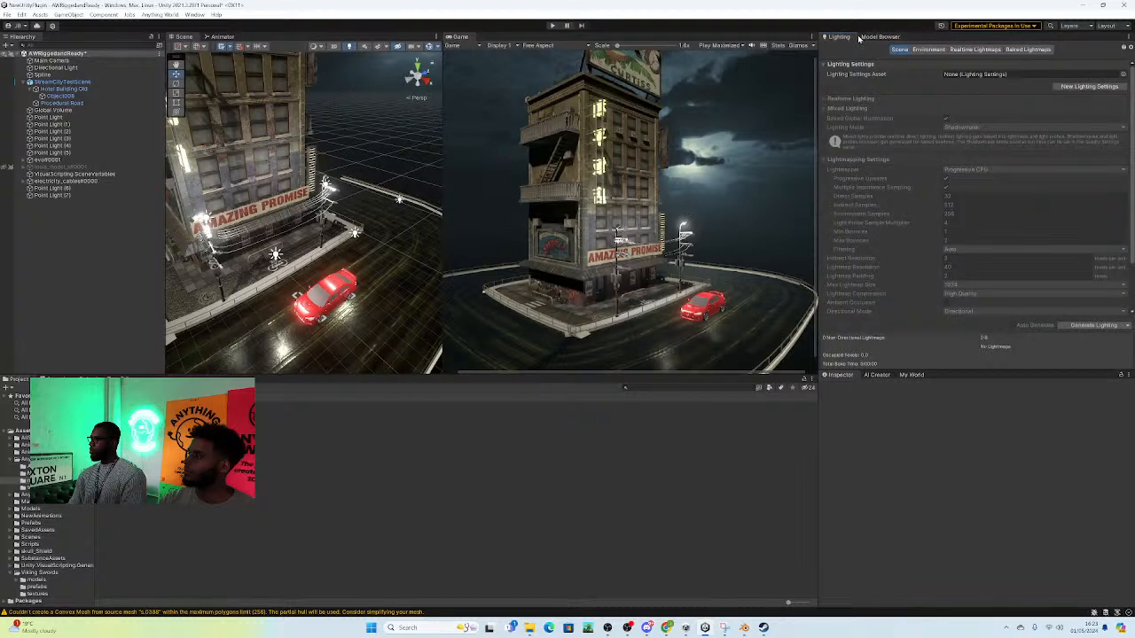
pyautogui.click(864, 38)
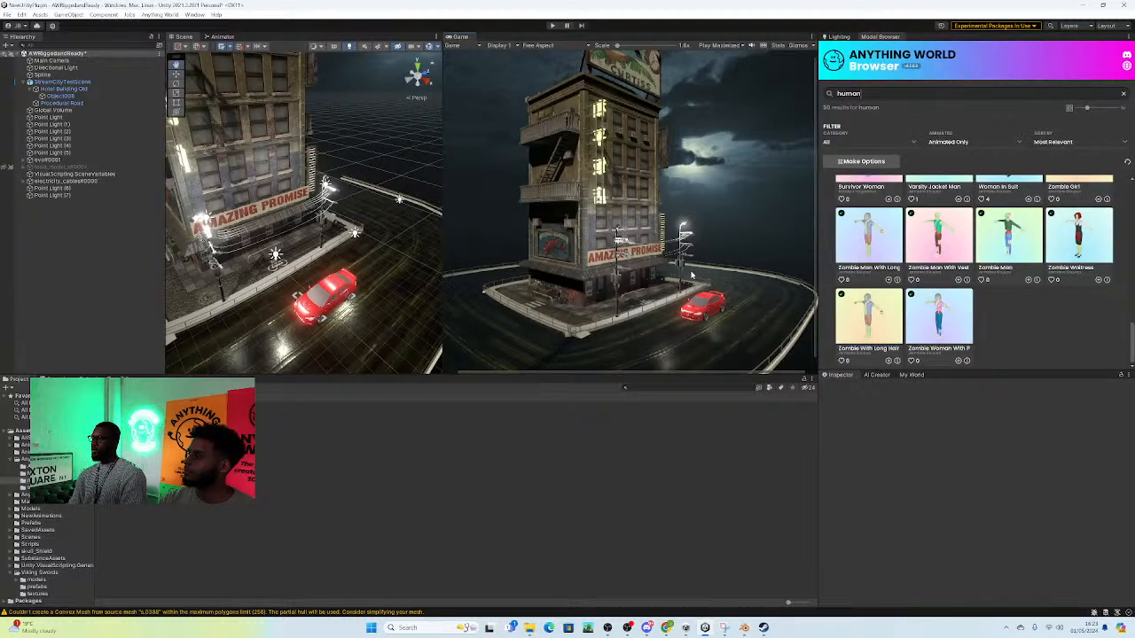
pyautogui.moveTo(394, 188); pyautogui.dragTo(359, 157, button='middle')
pyautogui.keyDown('alt'); pyautogui.moveTo(360, 157); pyautogui.dragTo(346, 170); pyautogui.keyUp('alt')
pyautogui.scroll(2, 337, 219)
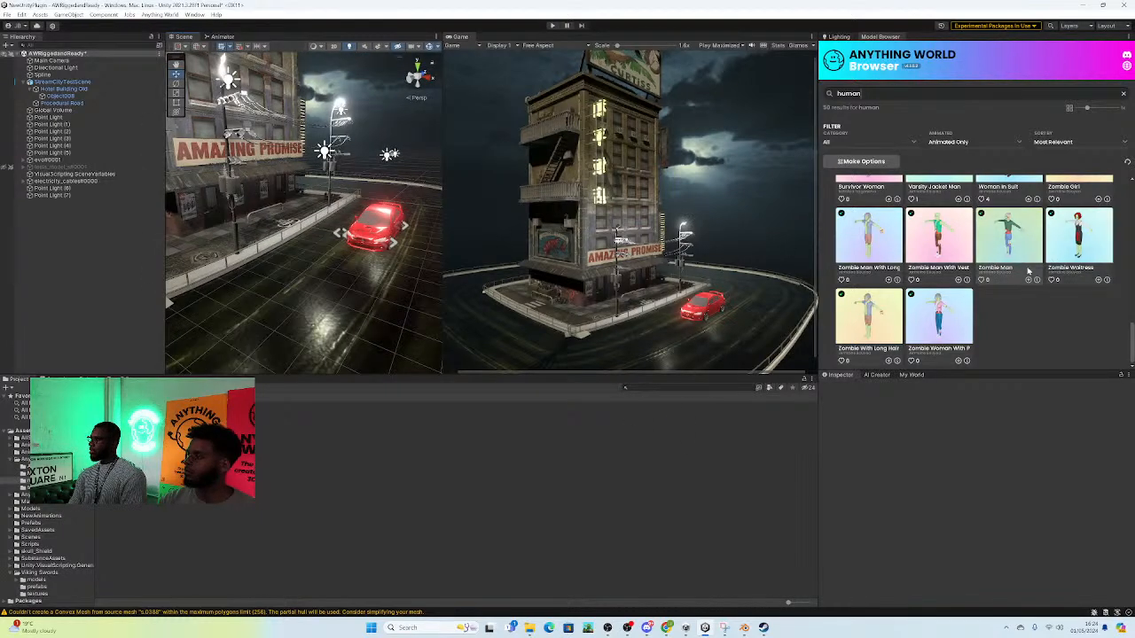
pyautogui.scroll(3, 986, 263)
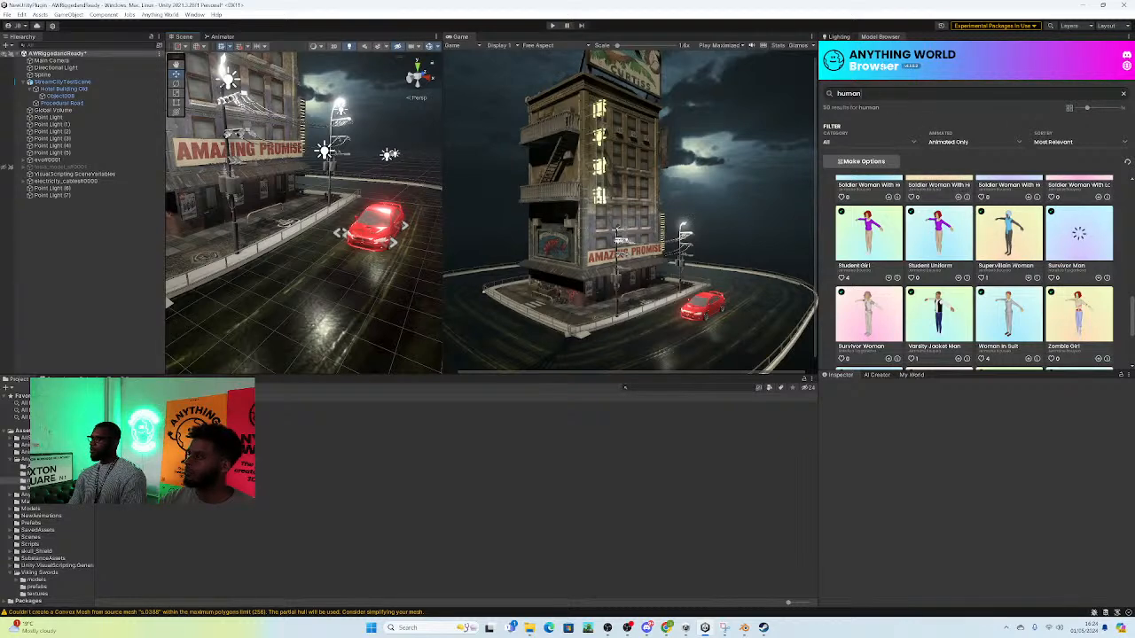
pyautogui.scroll(8, 868, 263)
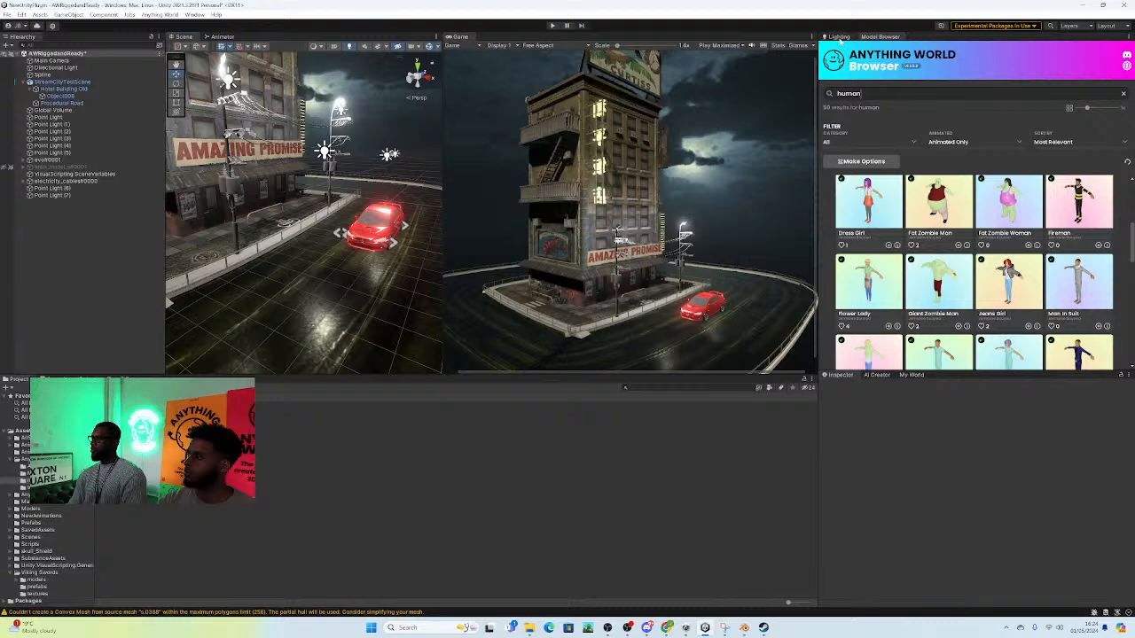
# Step: Dock My World in the same group as the Model Browser and show its processed models
pyautogui.moveTo(913, 376); pyautogui.dragTo(944, 39)
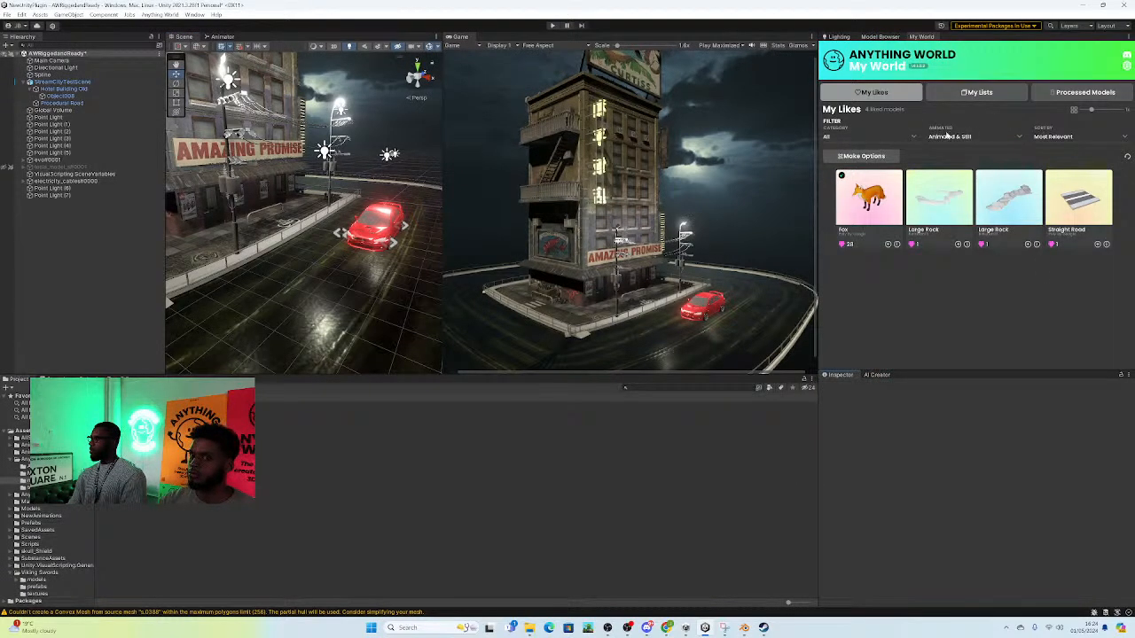
pyautogui.click(1069, 94)
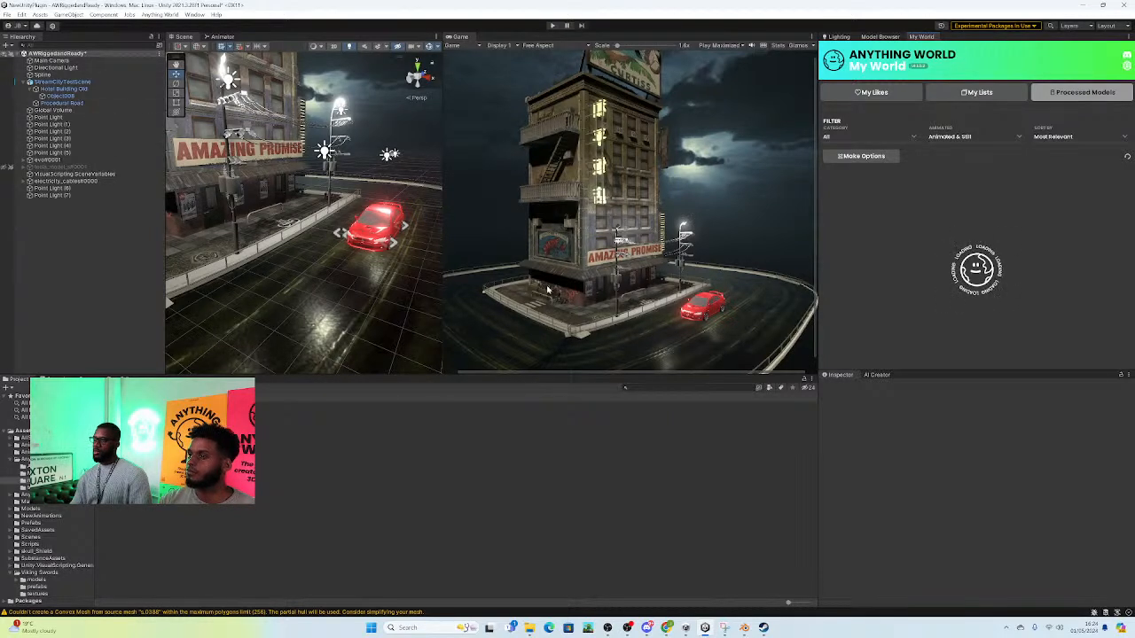
# Step: Look through the processed models down to the end of the list for characters that suit the street scene
pyautogui.scroll(-8, 996, 250)
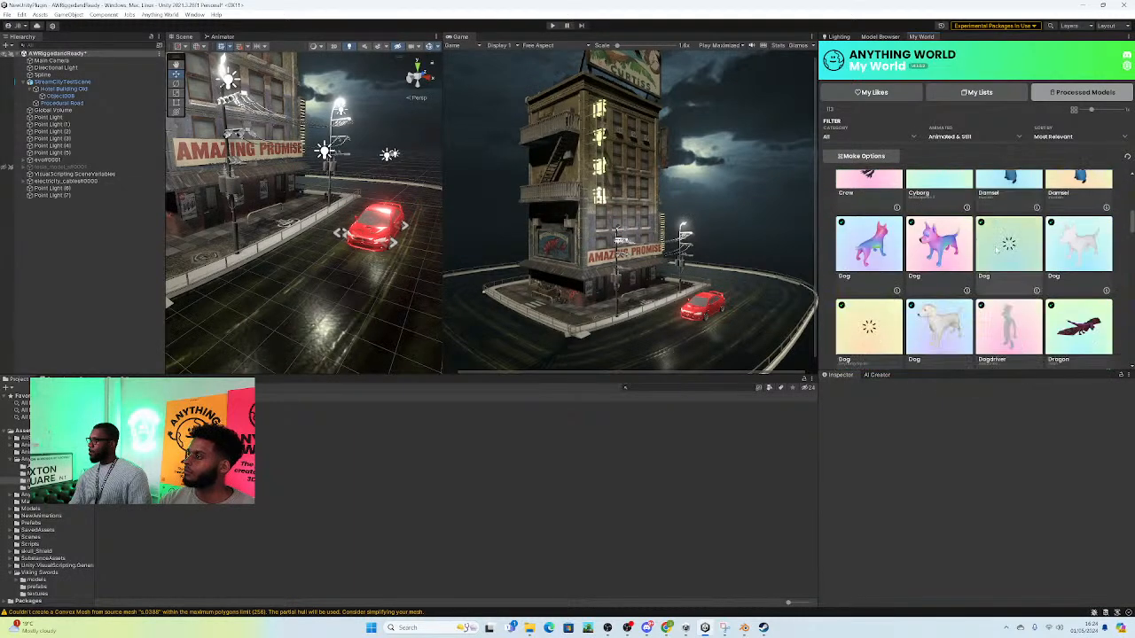
pyautogui.scroll(-3, 1015, 291)
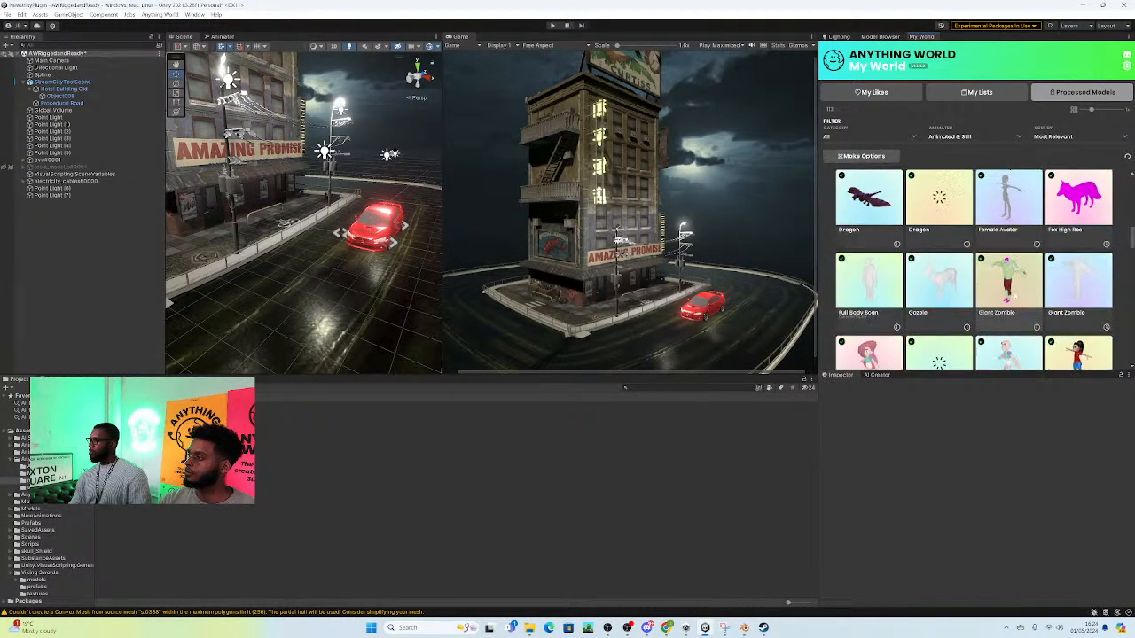
pyautogui.scroll(-1, 1012, 293)
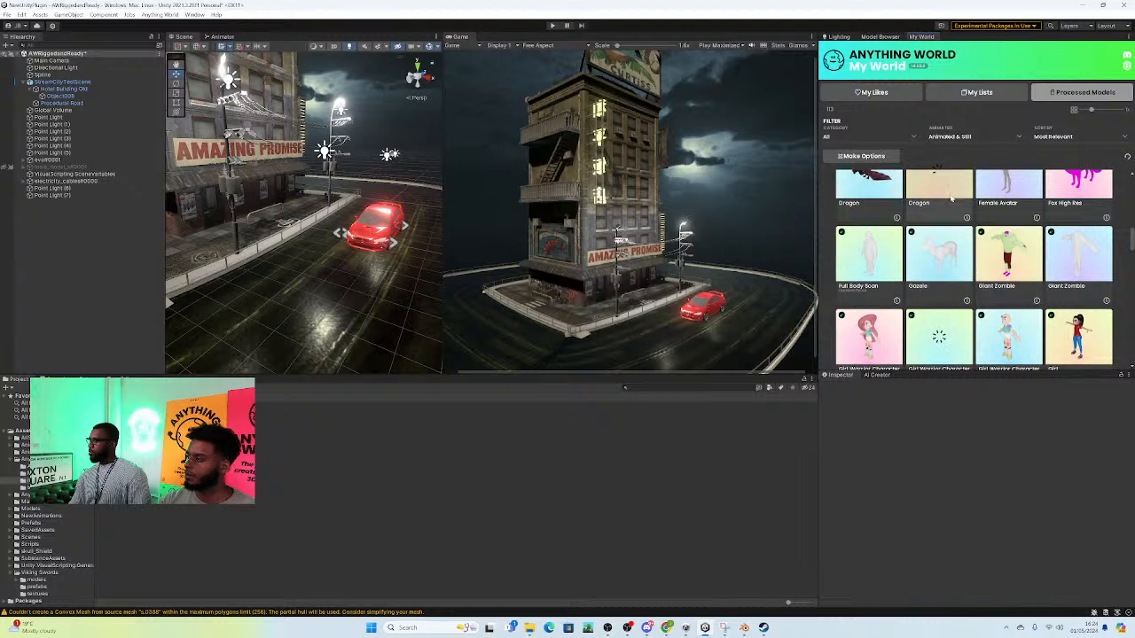
pyautogui.scroll(2, 987, 229)
pyautogui.scroll(-4, 987, 229)
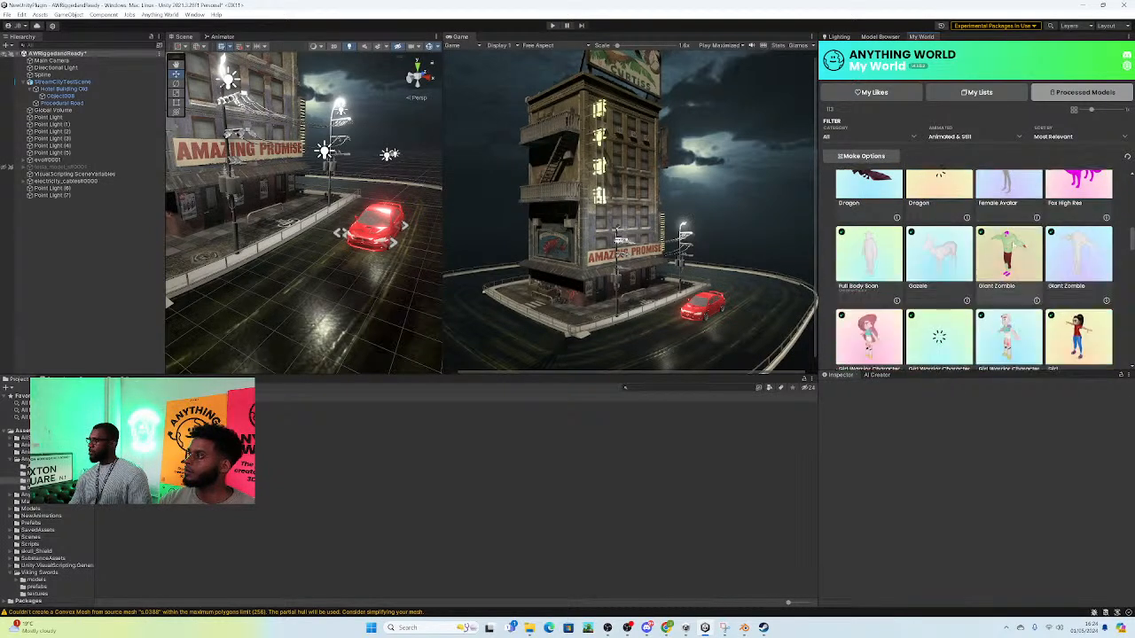
pyautogui.scroll(-3, 1025, 265)
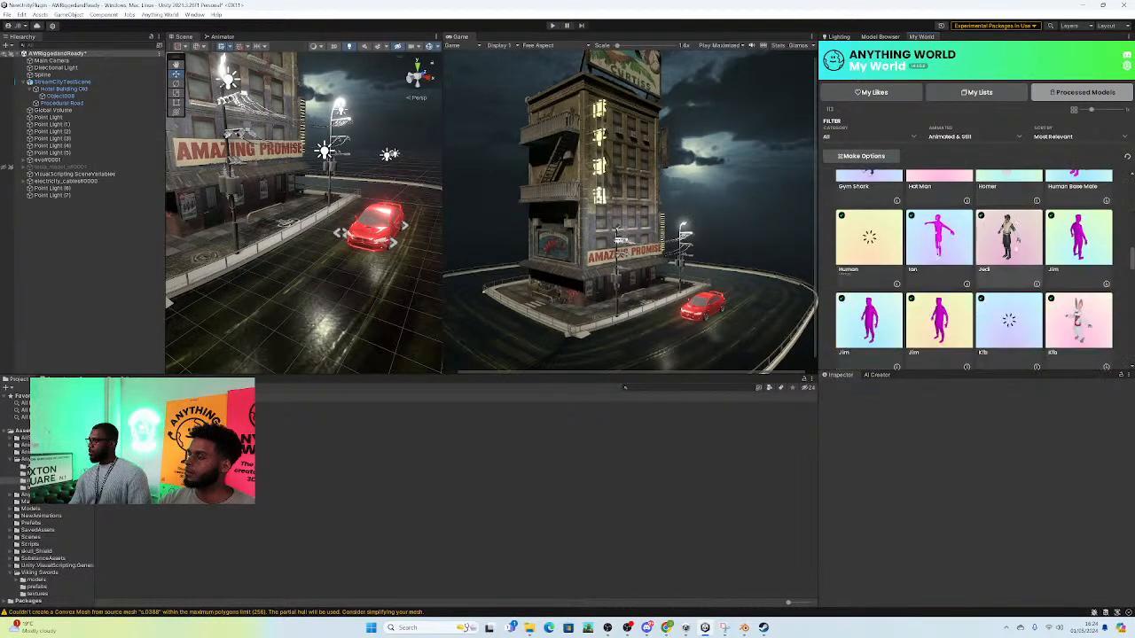
pyautogui.scroll(-8, 1001, 268)
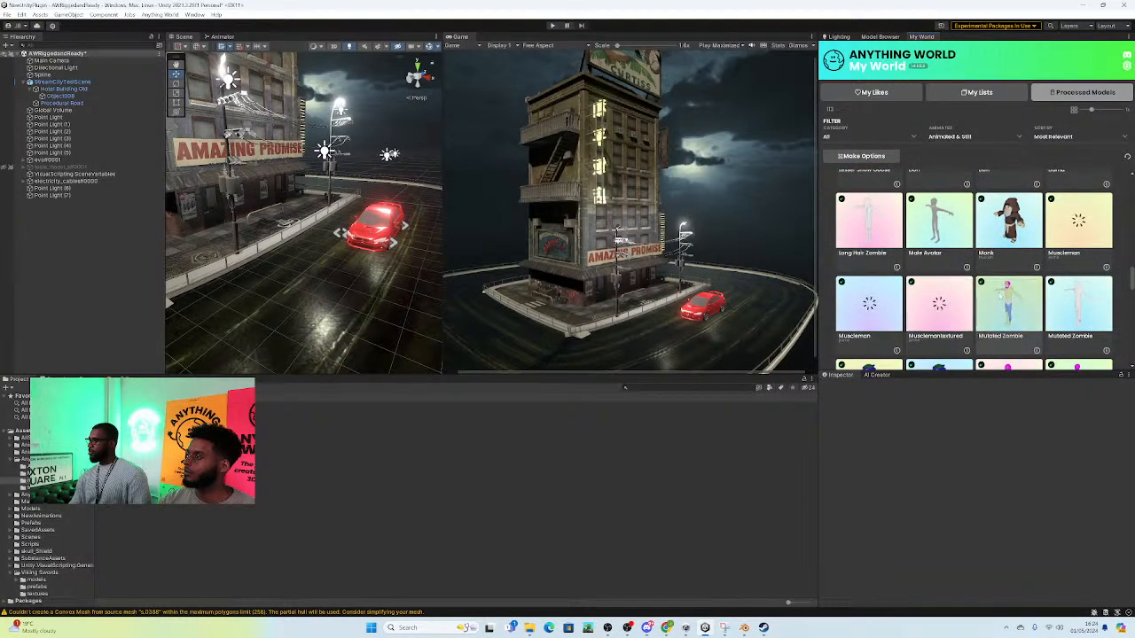
pyautogui.scroll(-5, 1044, 297)
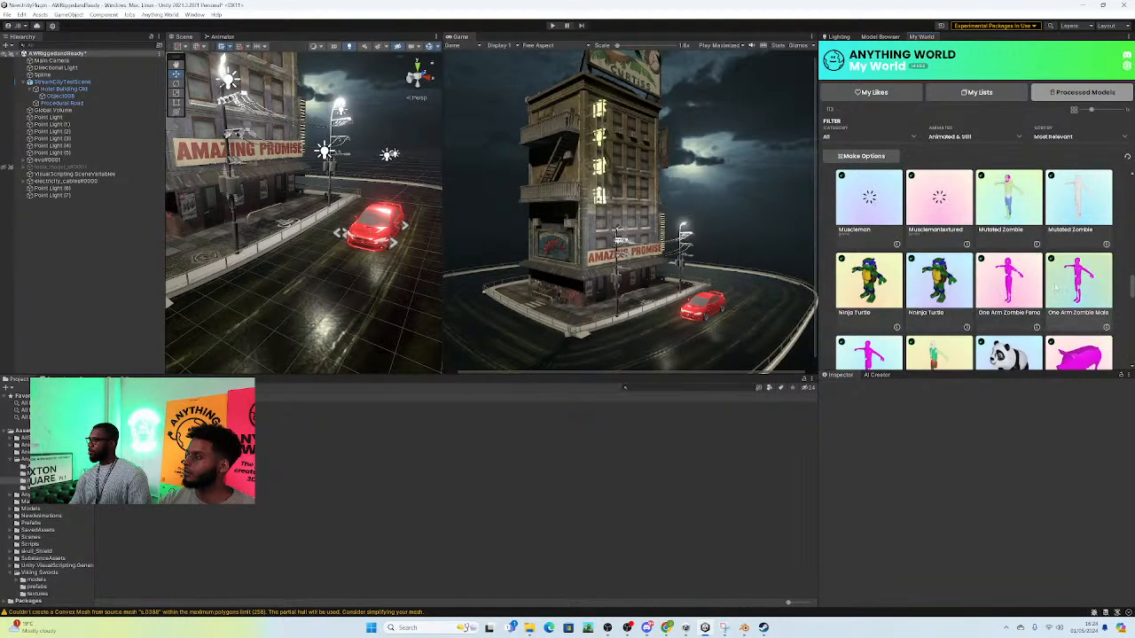
pyautogui.scroll(-3, 1041, 290)
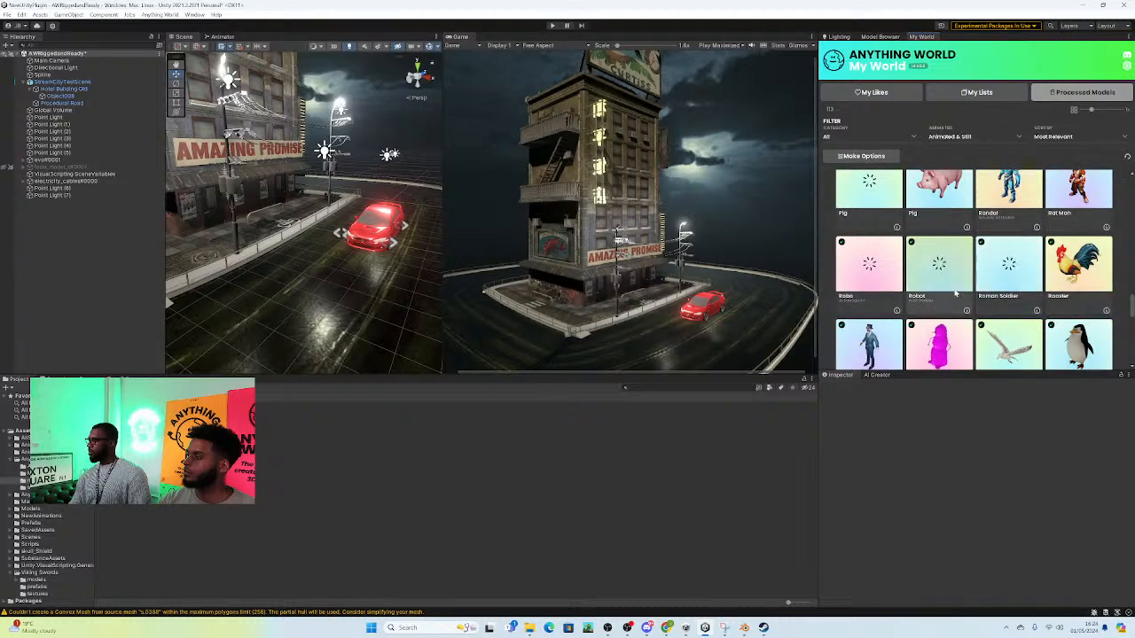
pyautogui.scroll(-5, 1028, 293)
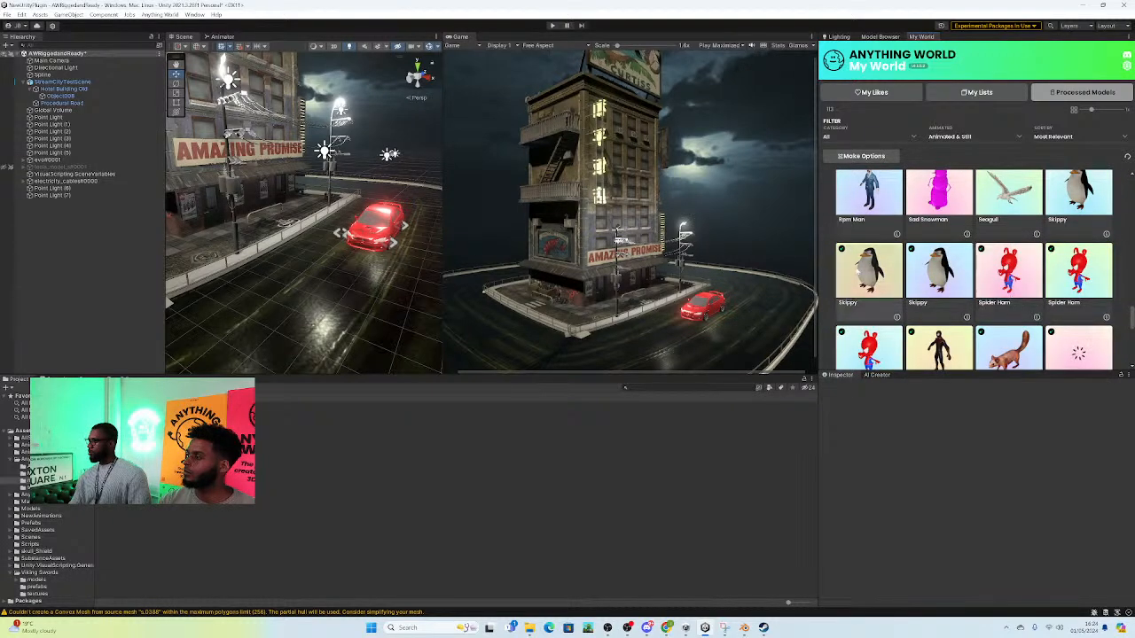
pyautogui.scroll(1, 840, 241)
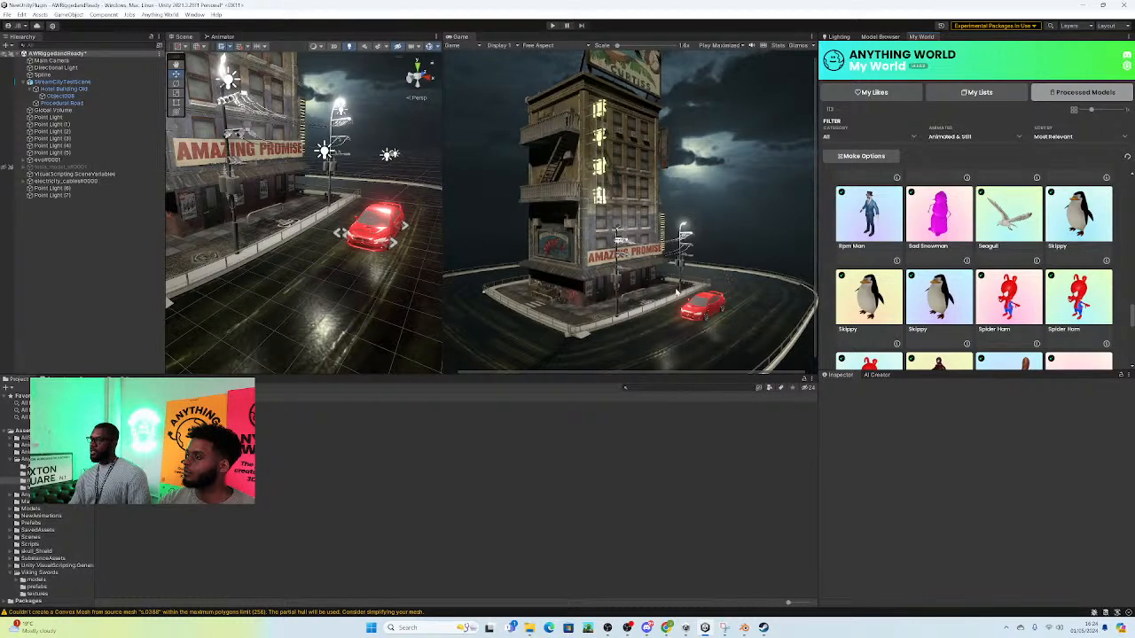
pyautogui.scroll(-6, 1024, 307)
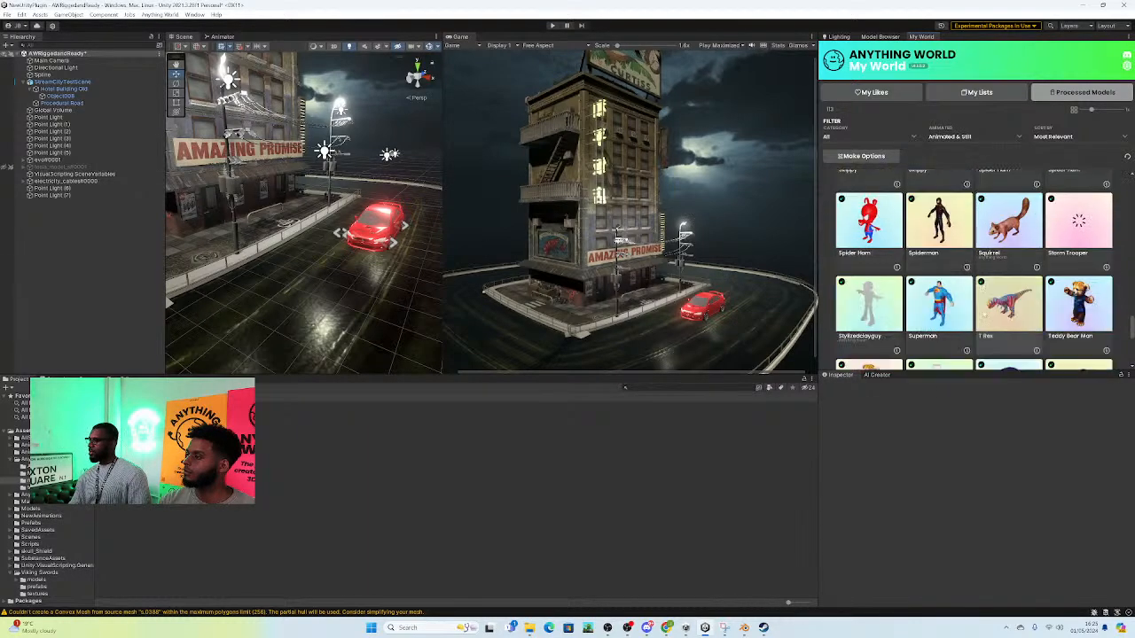
pyautogui.scroll(-5, 1029, 306)
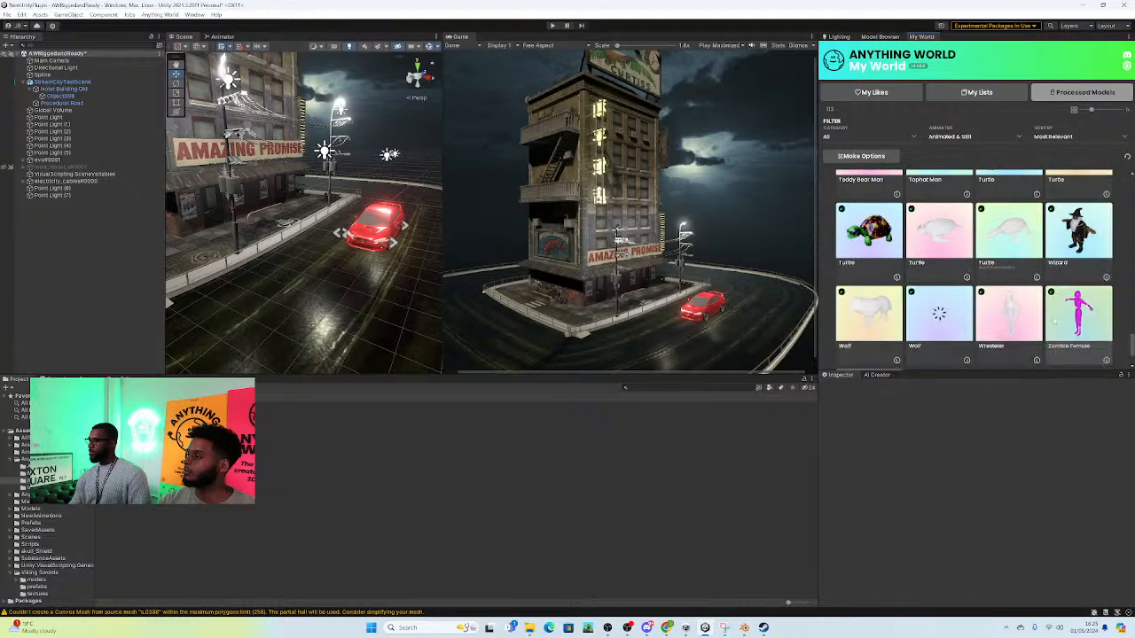
pyautogui.scroll(-2, 1056, 313)
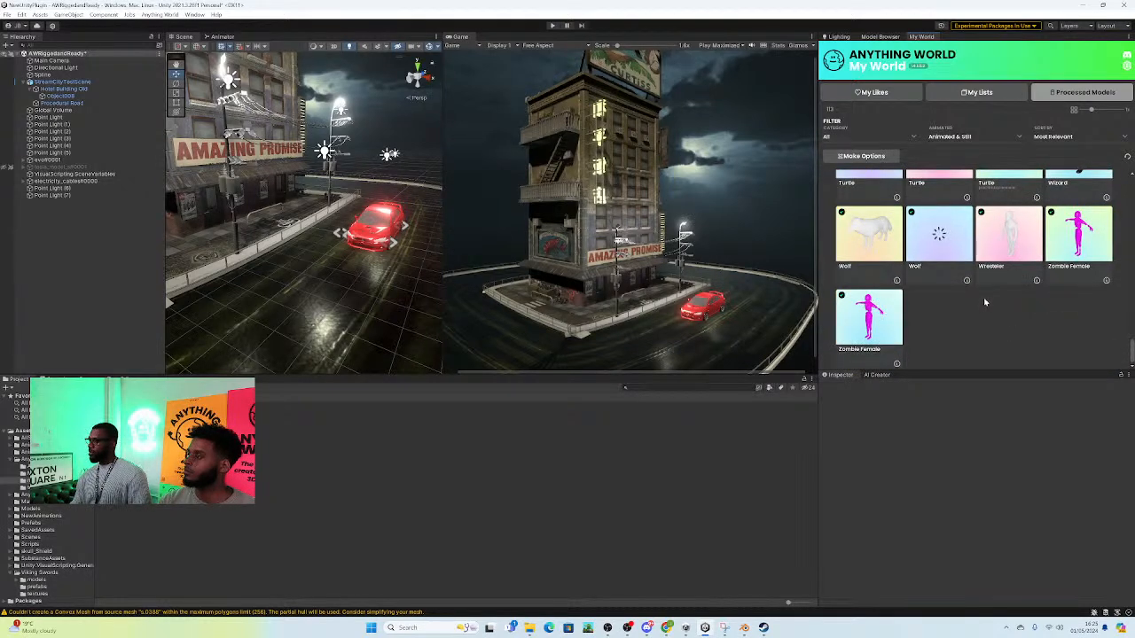
# Step: Look back through the processed models from the zombies up to the girl warrior and human base characters for a suitable pedestrian
pyautogui.scroll(3, 975, 307)
pyautogui.scroll(5, 960, 309)
pyautogui.scroll(5, 922, 307)
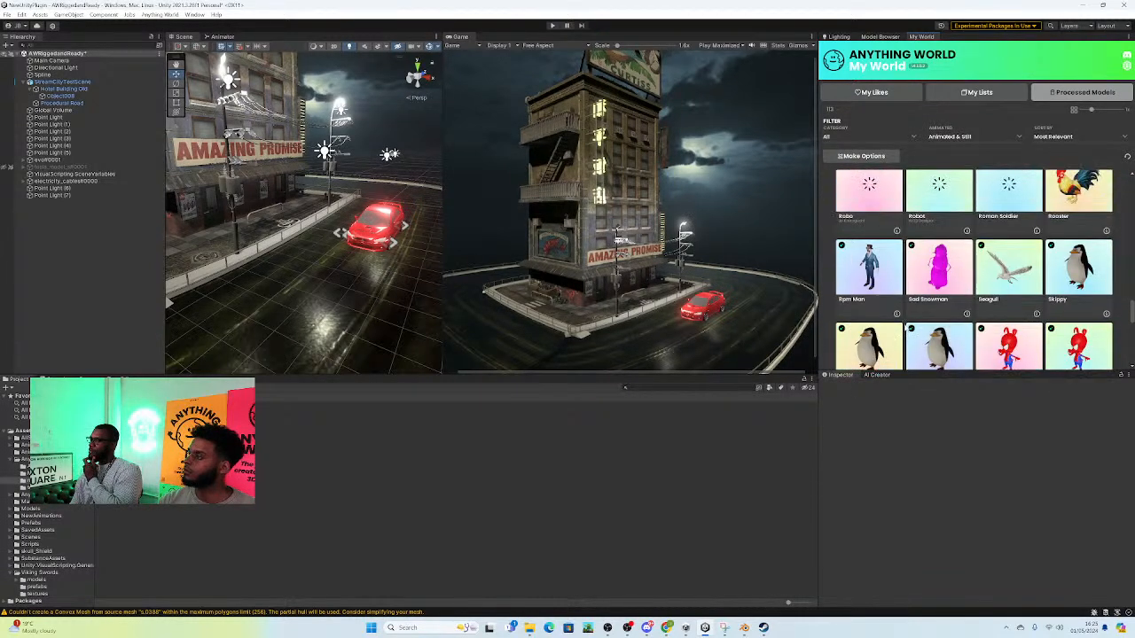
pyautogui.scroll(2, 900, 326)
pyautogui.scroll(2, 896, 328)
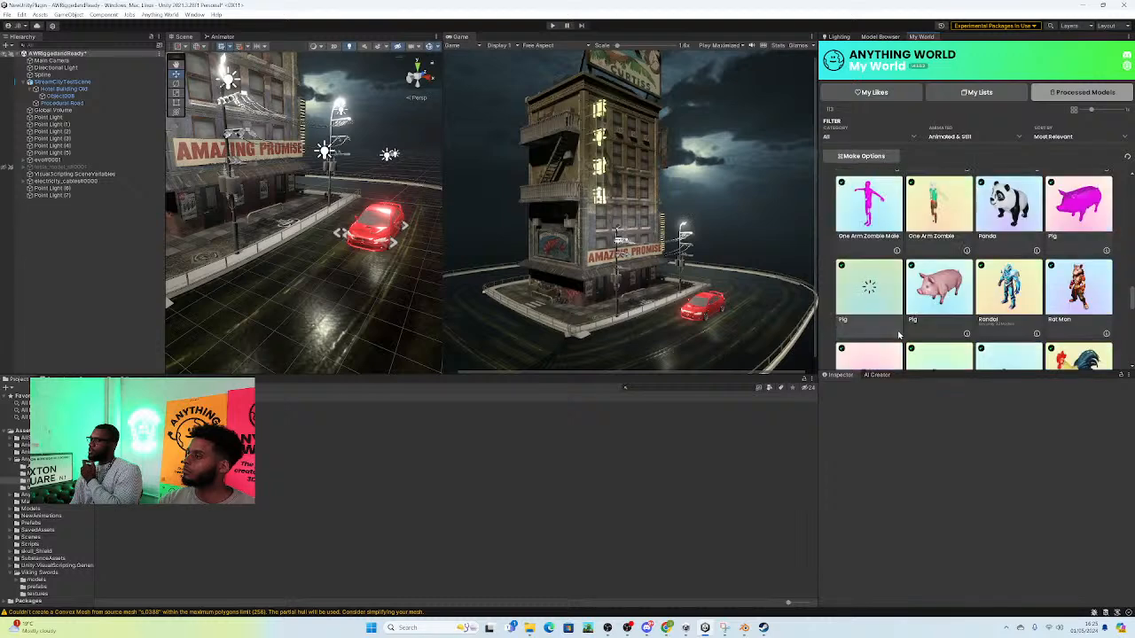
pyautogui.scroll(-2, 986, 352)
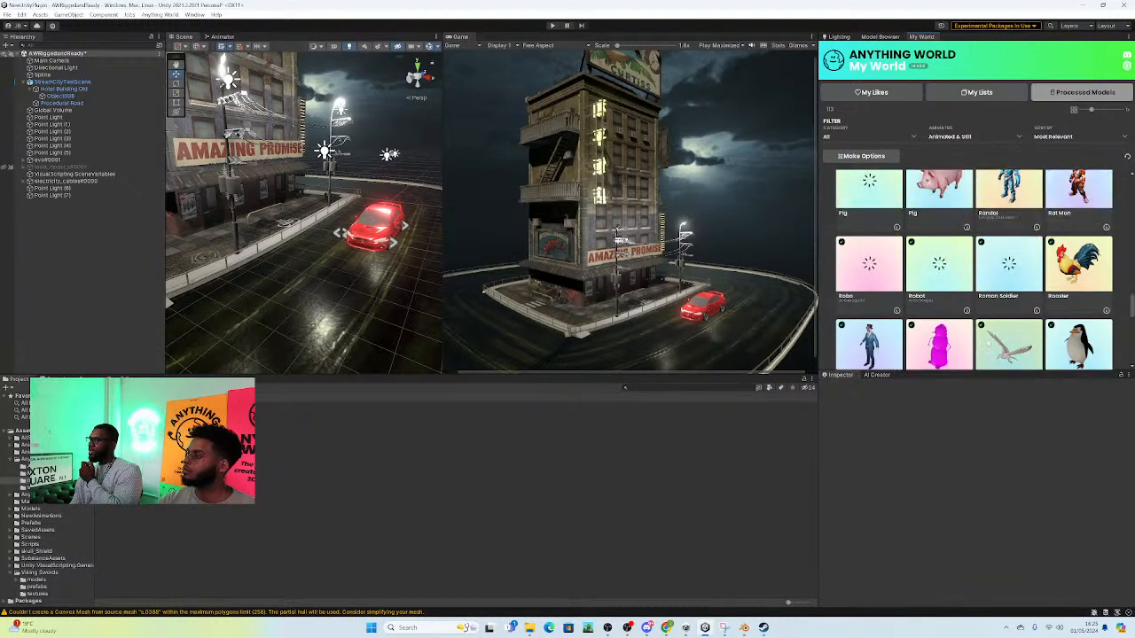
pyautogui.scroll(4, 1001, 345)
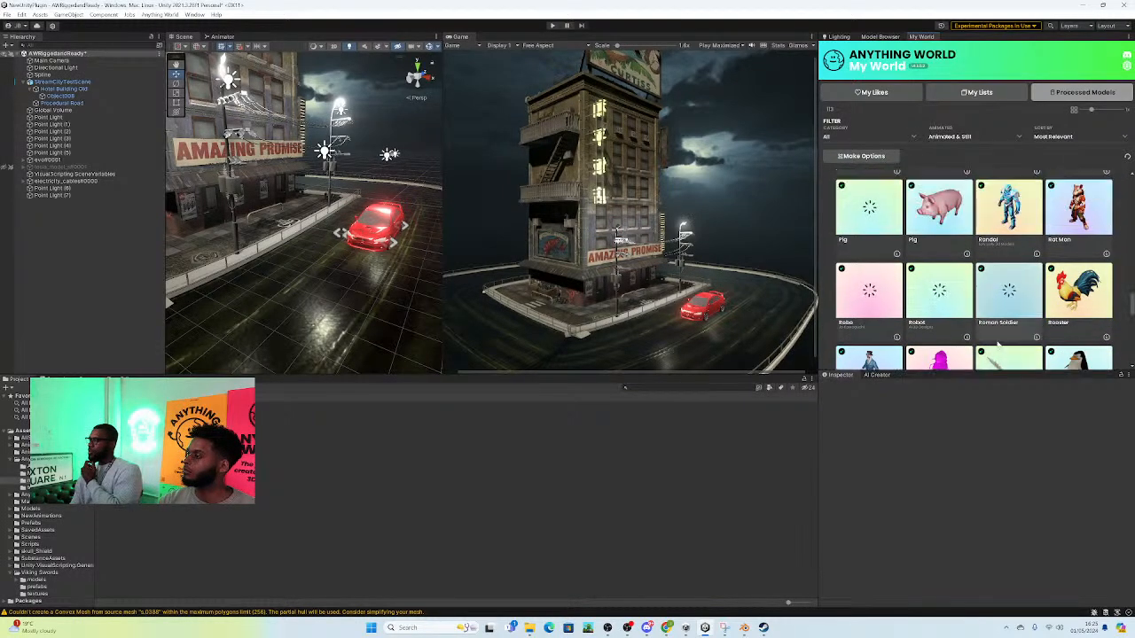
pyautogui.scroll(2, 1006, 347)
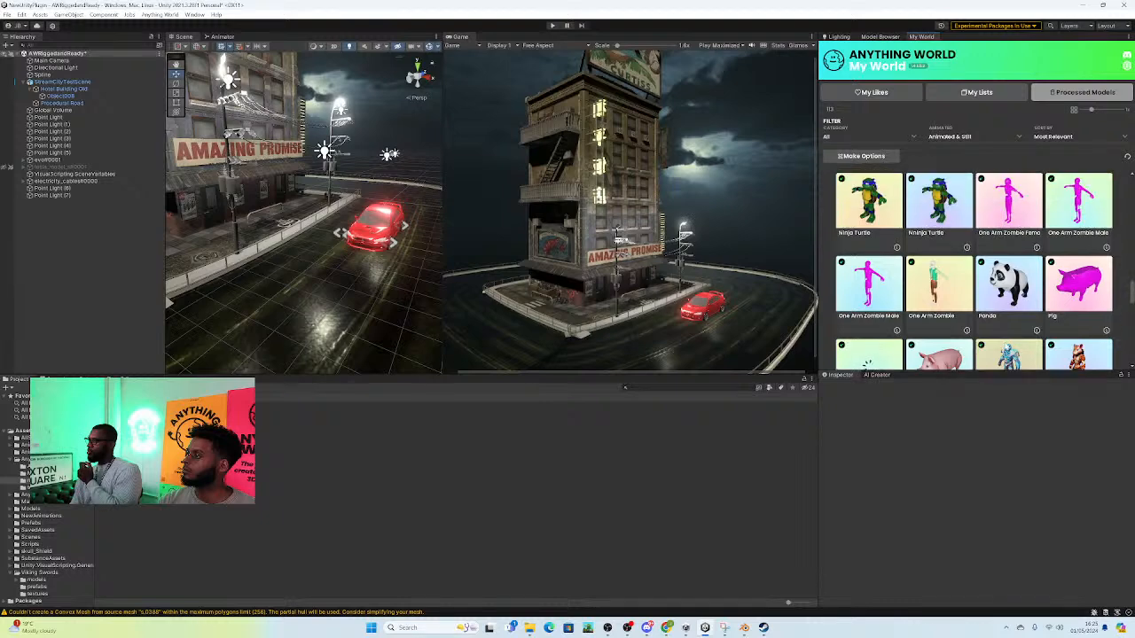
pyautogui.scroll(4, 999, 346)
pyautogui.scroll(6, 973, 270)
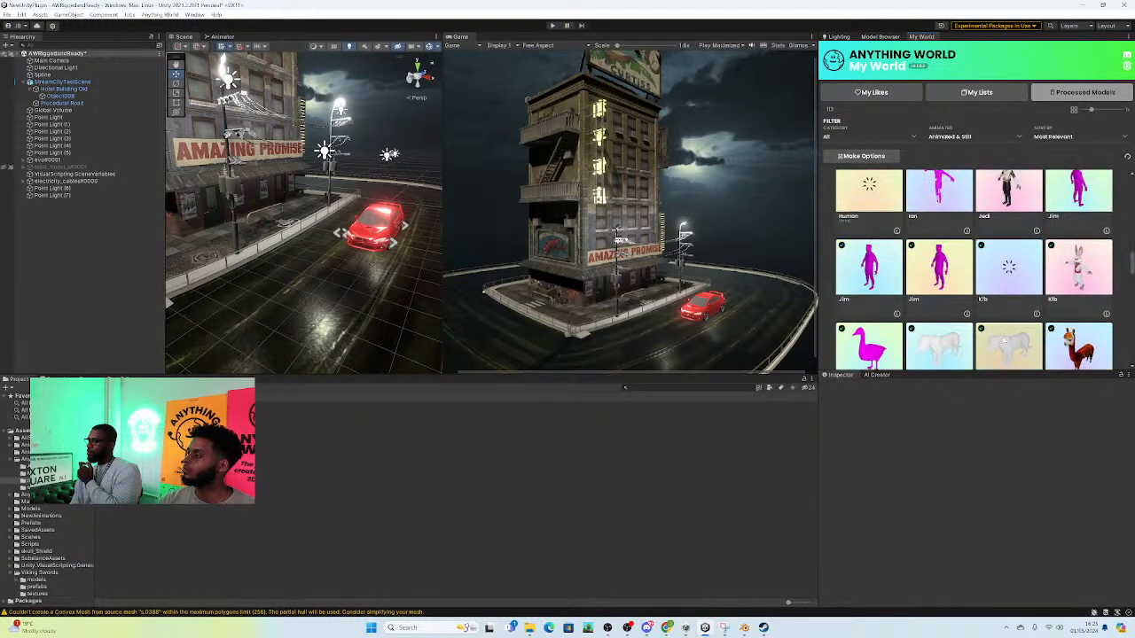
pyautogui.scroll(2, 996, 333)
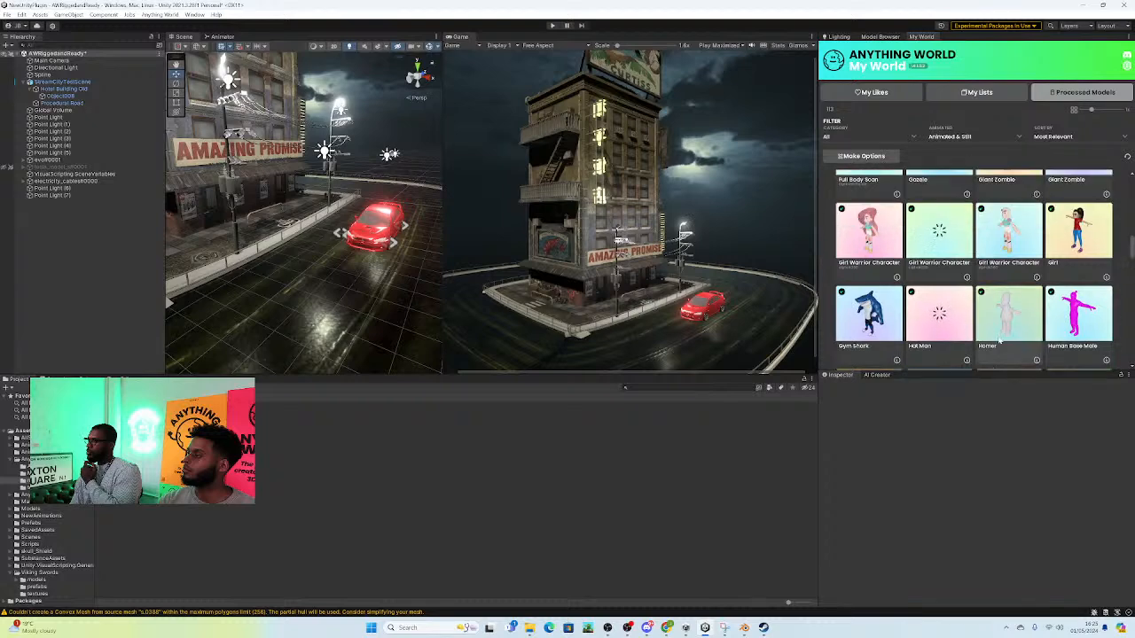
pyautogui.scroll(-8, 995, 332)
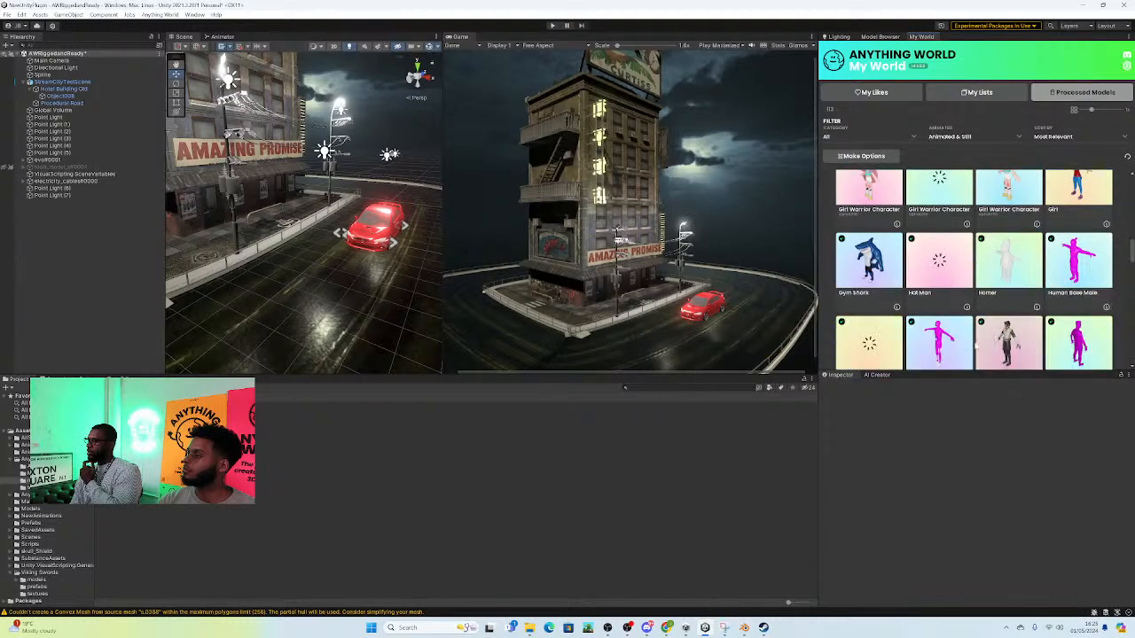
# Step: Review the later processed models once more, including the superhero, teddy bear, wizard, ninja turtle and monk characters, for the street scene
pyautogui.scroll(-10, 991, 346)
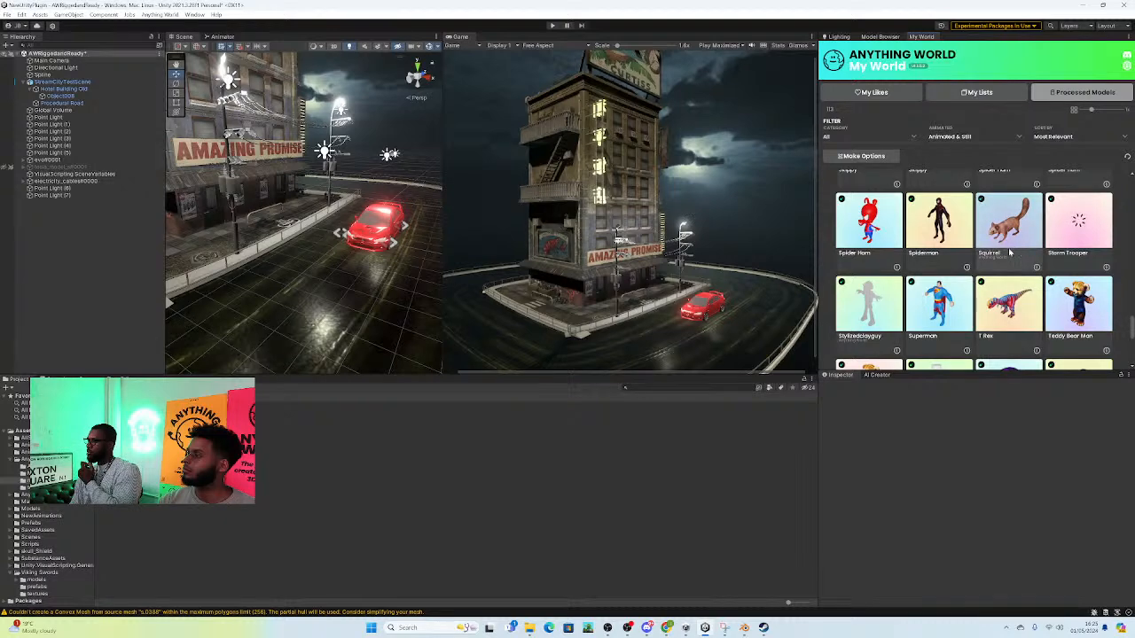
pyautogui.scroll(-8, 1008, 255)
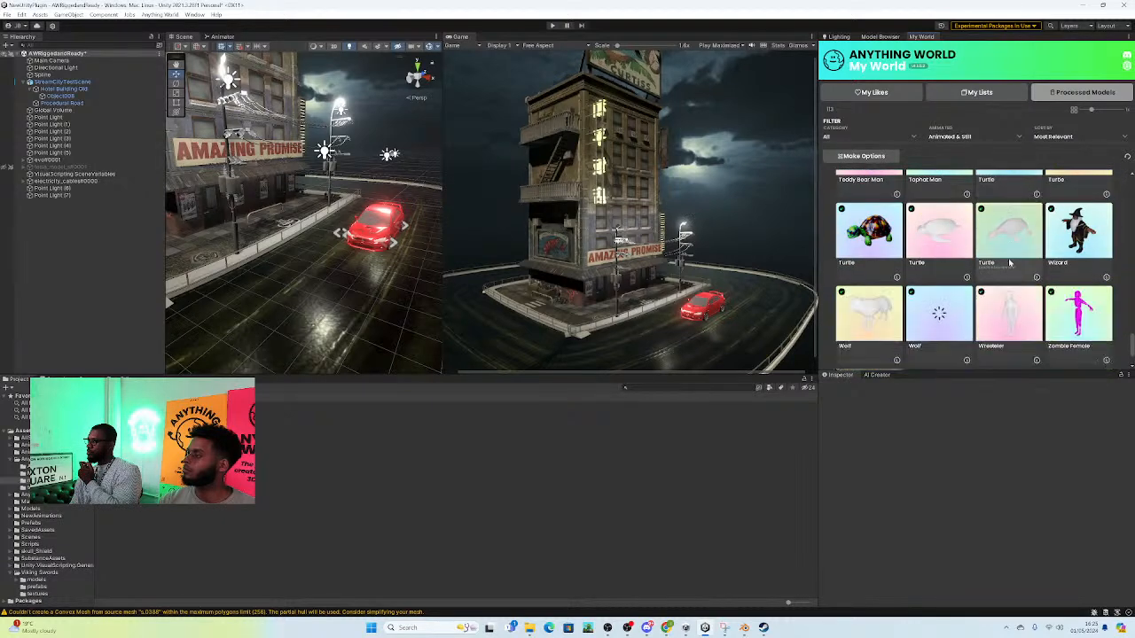
pyautogui.scroll(-1, 1008, 258)
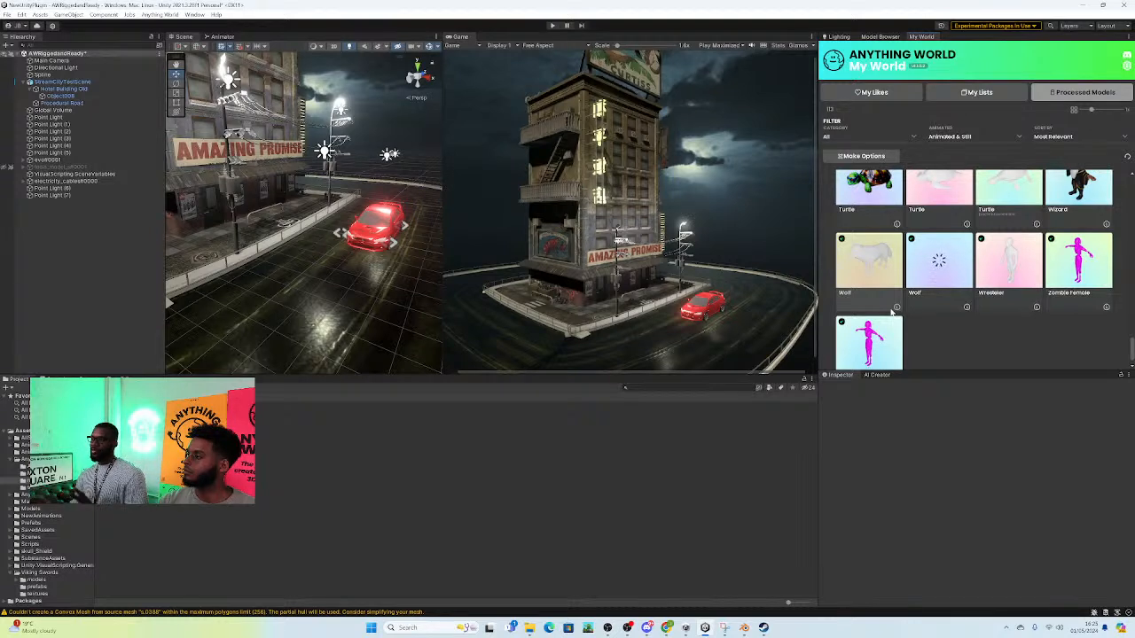
pyautogui.scroll(2, 904, 305)
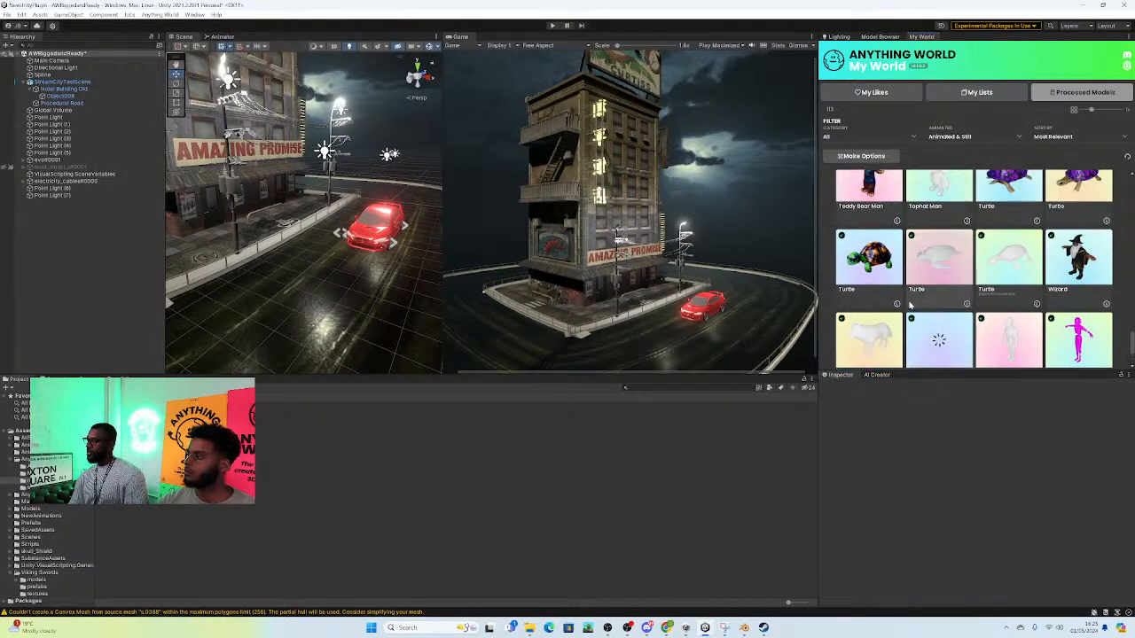
pyautogui.scroll(2, 909, 304)
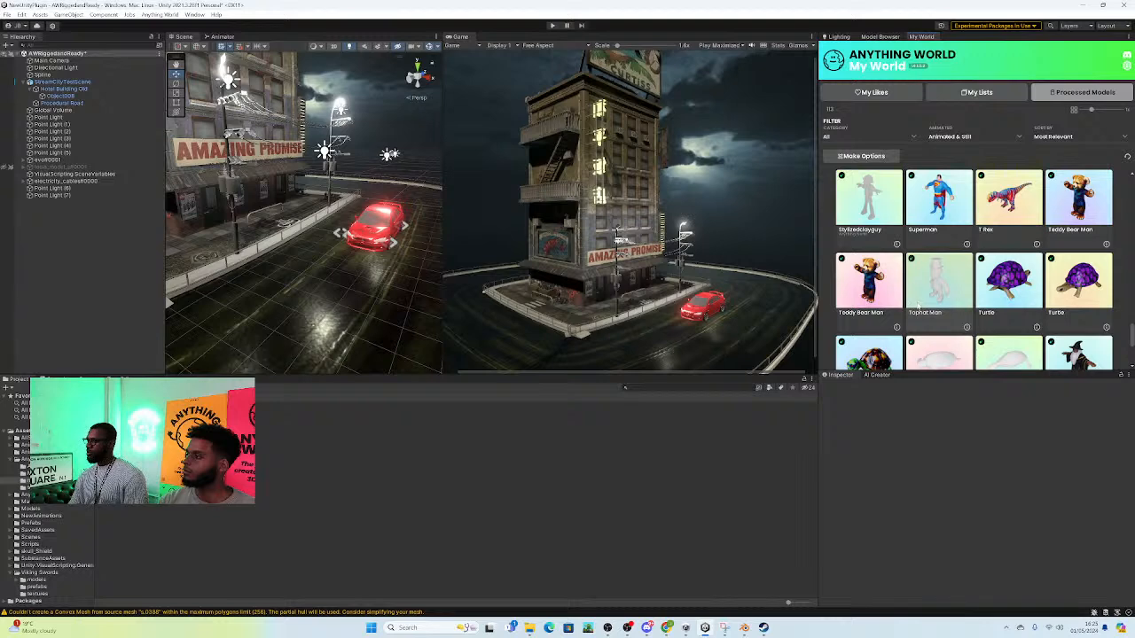
pyautogui.scroll(-10, 917, 305)
pyautogui.scroll(6, 922, 277)
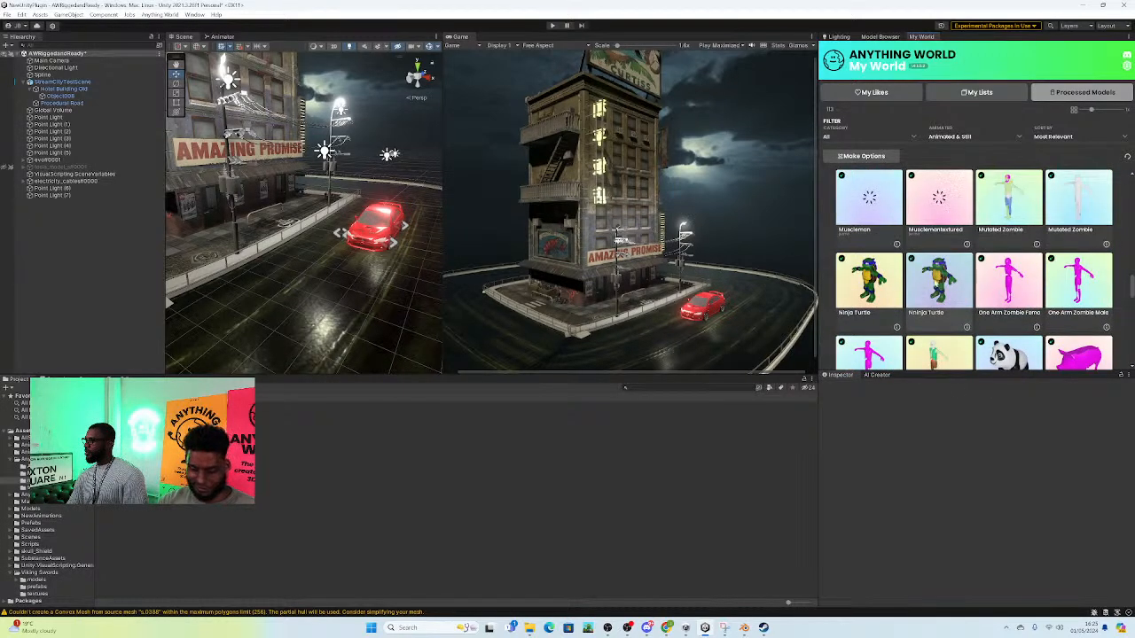
pyautogui.moveTo(685, 628)
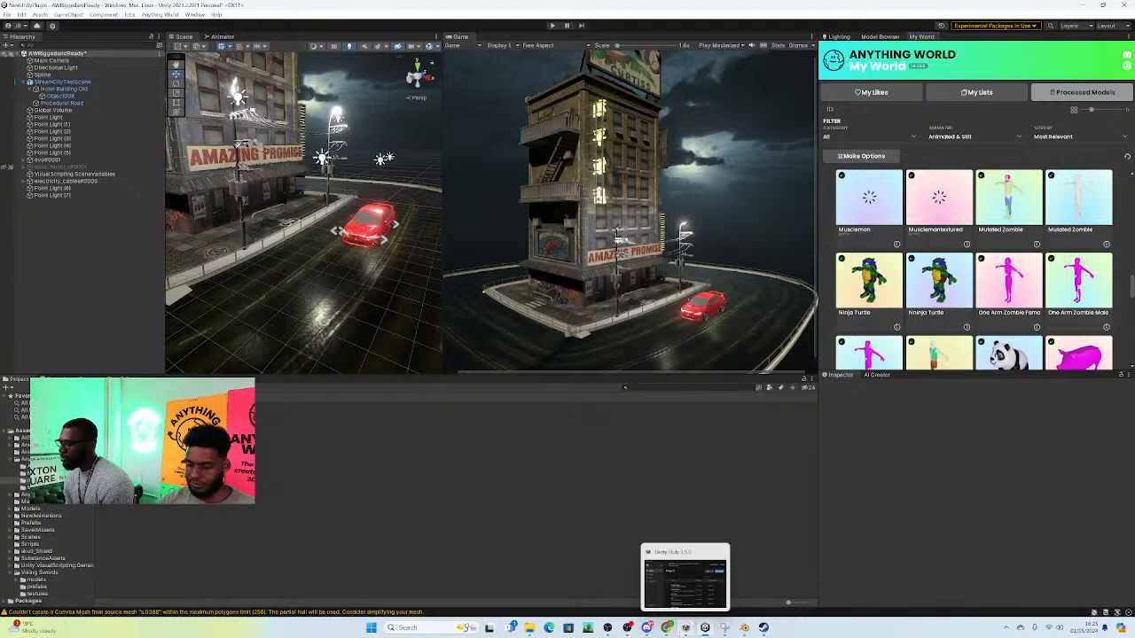
pyautogui.scroll(1, 946, 326)
pyautogui.scroll(3, 973, 269)
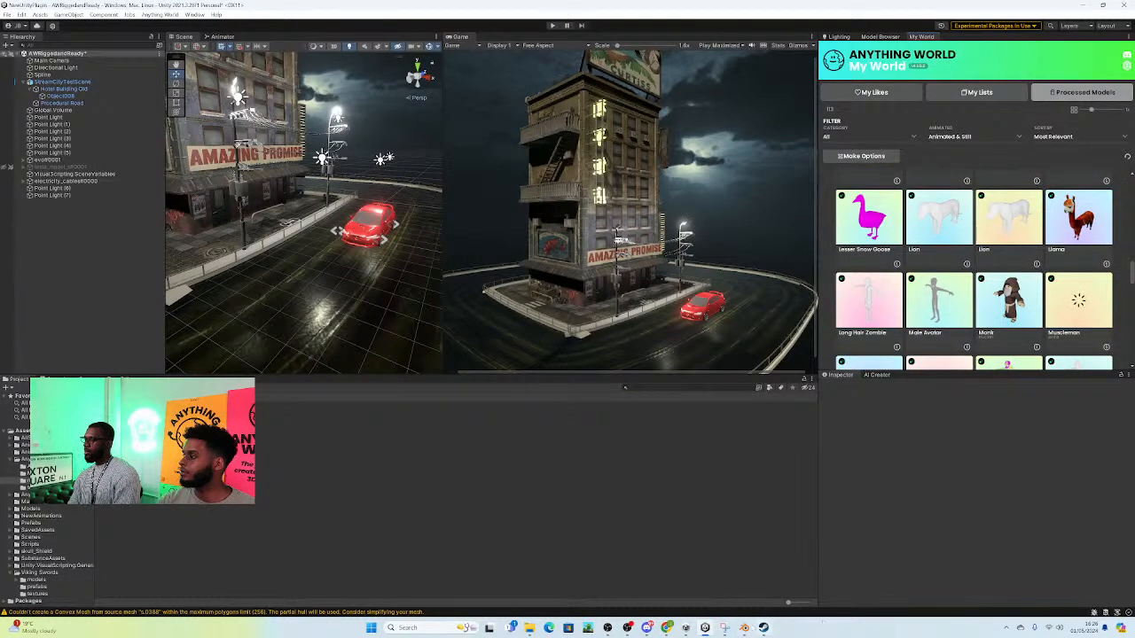
# Step: Switch to Blender and exclude the Wheel, Hotel Building Old, Procedural Road and parent Collection collections from the view layer
pyautogui.click(744, 627)
pyautogui.moveTo(262, 126); pyautogui.dragTo(498, 219, button='middle')
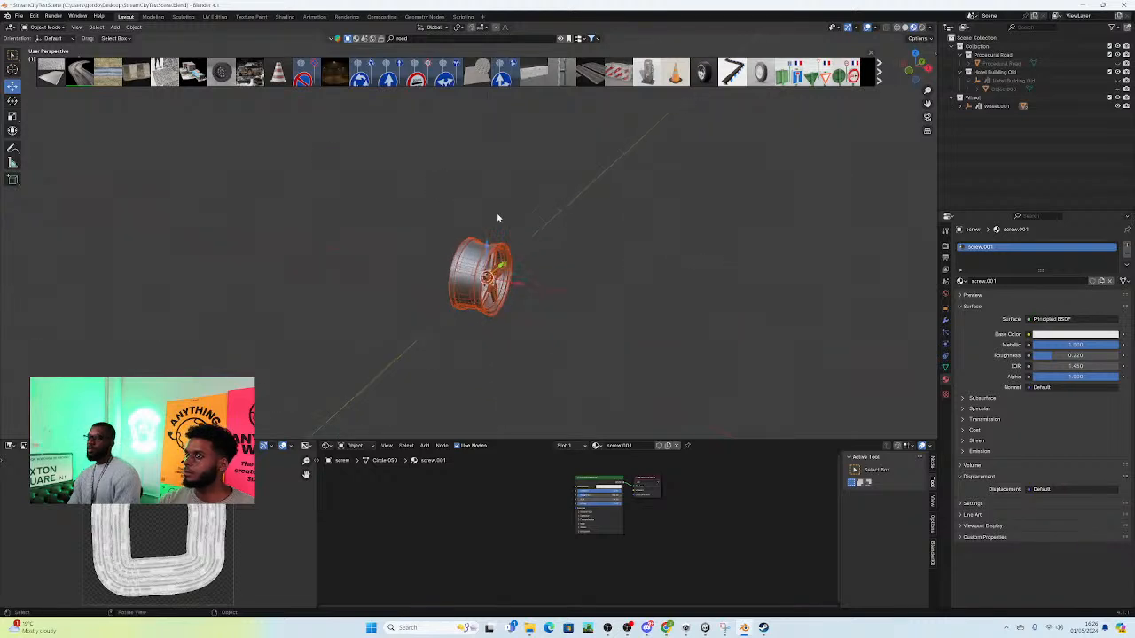
pyautogui.click(987, 100)
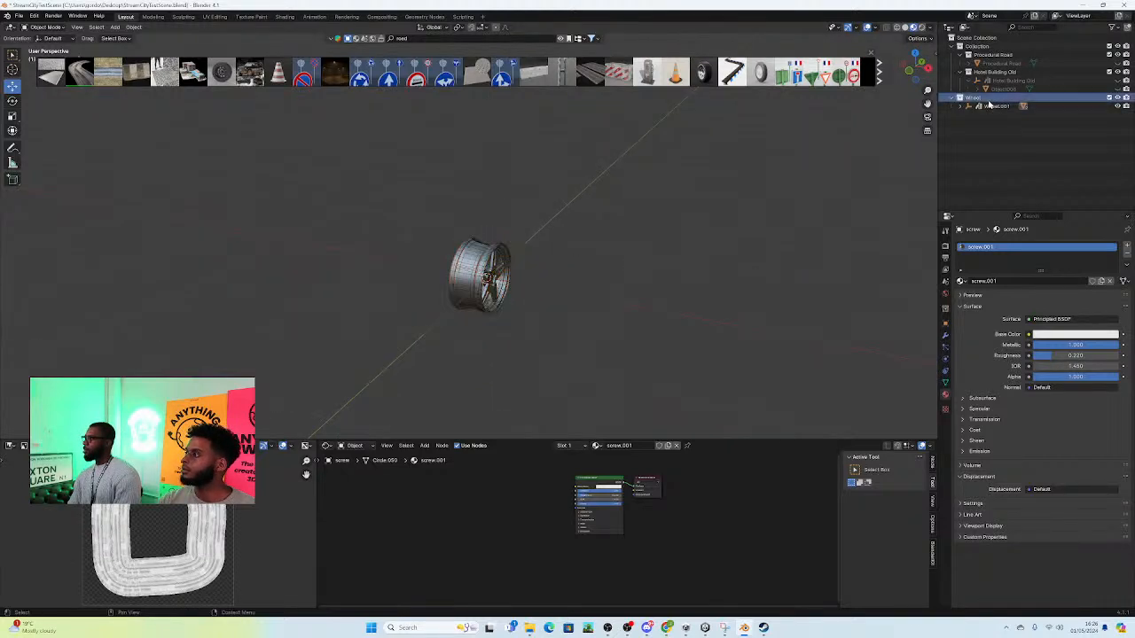
pyautogui.click(1108, 98)
pyautogui.click(1108, 72)
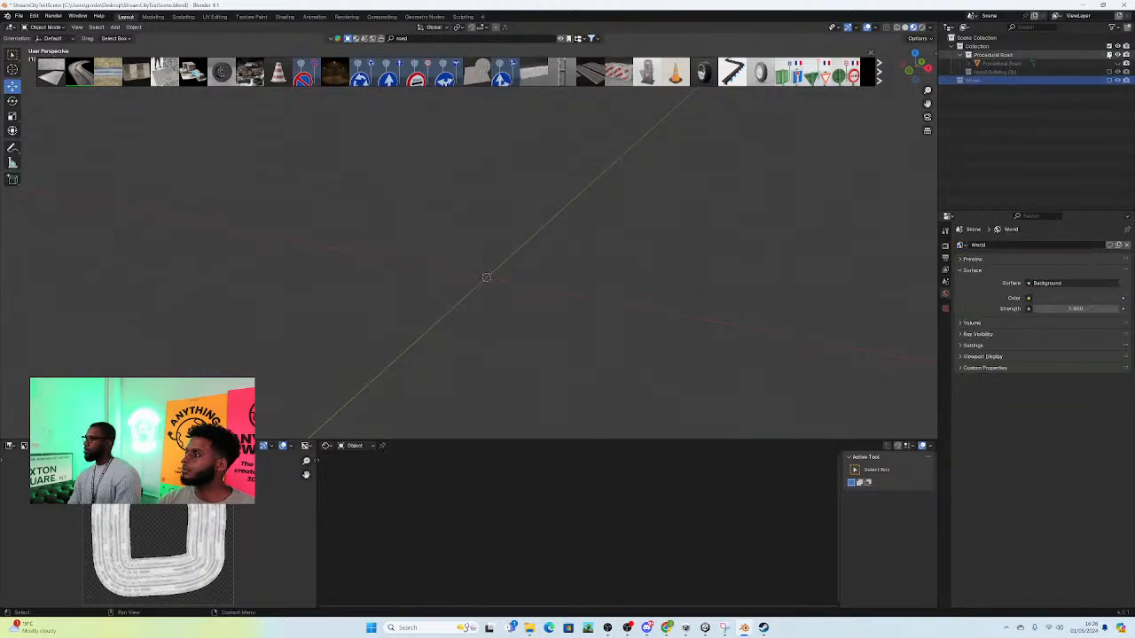
pyautogui.click(1108, 55)
pyautogui.click(1109, 46)
# Step: Create a new collection under the Scene Collection and rename it Human
pyautogui.click(1091, 78)
pyautogui.click(1125, 27)
pyautogui.click(998, 81)
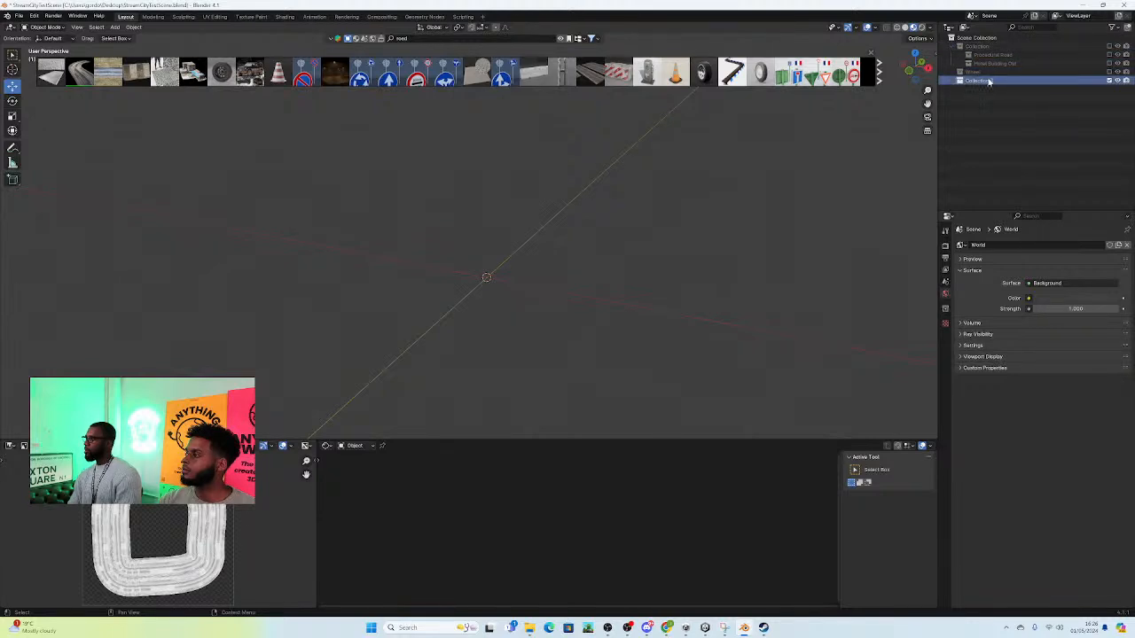
pyautogui.doubleClick(988, 80)
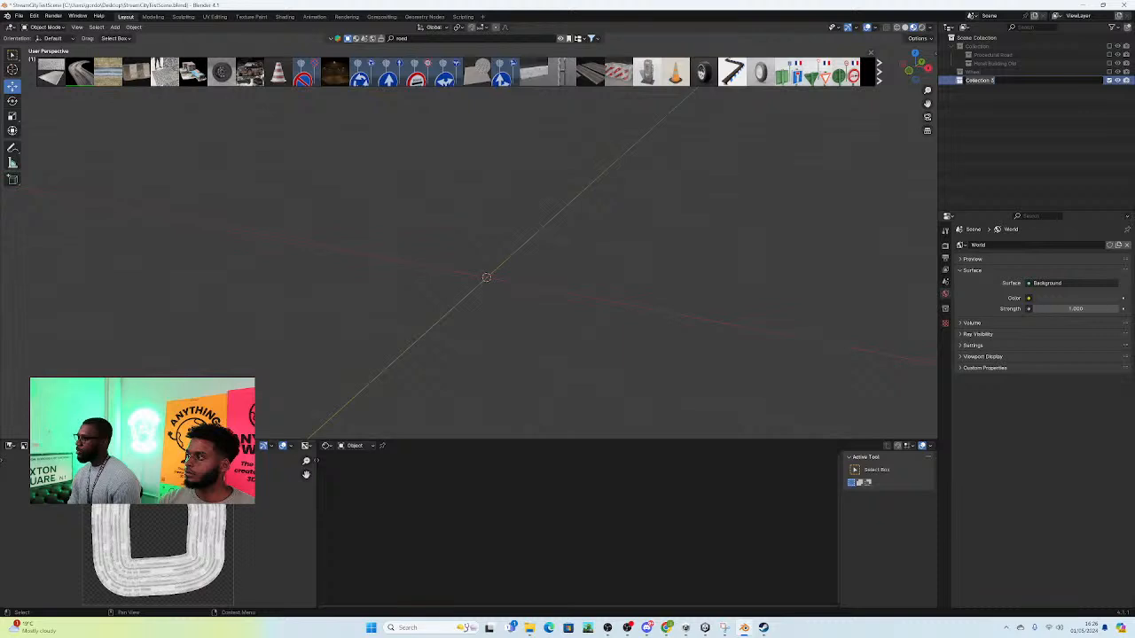
pyautogui.press('BackSpace')
pyautogui.write('Human')
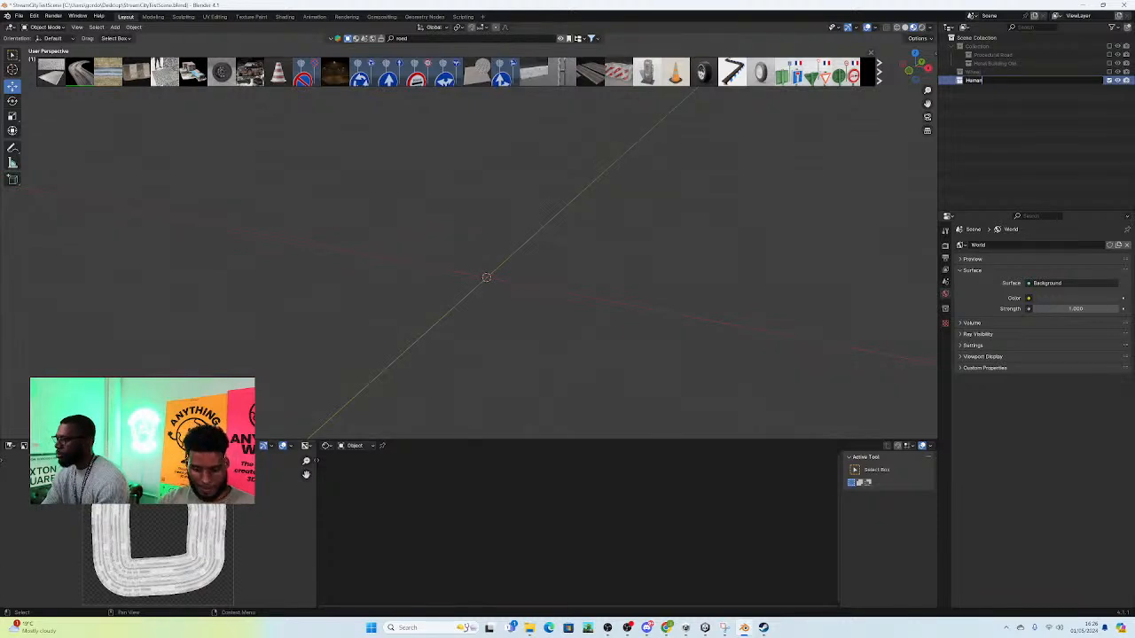
pyautogui.press('Return')
# Step: Search the online asset library for "human stylized" and look through the results for a suitable character
pyautogui.click(418, 41)
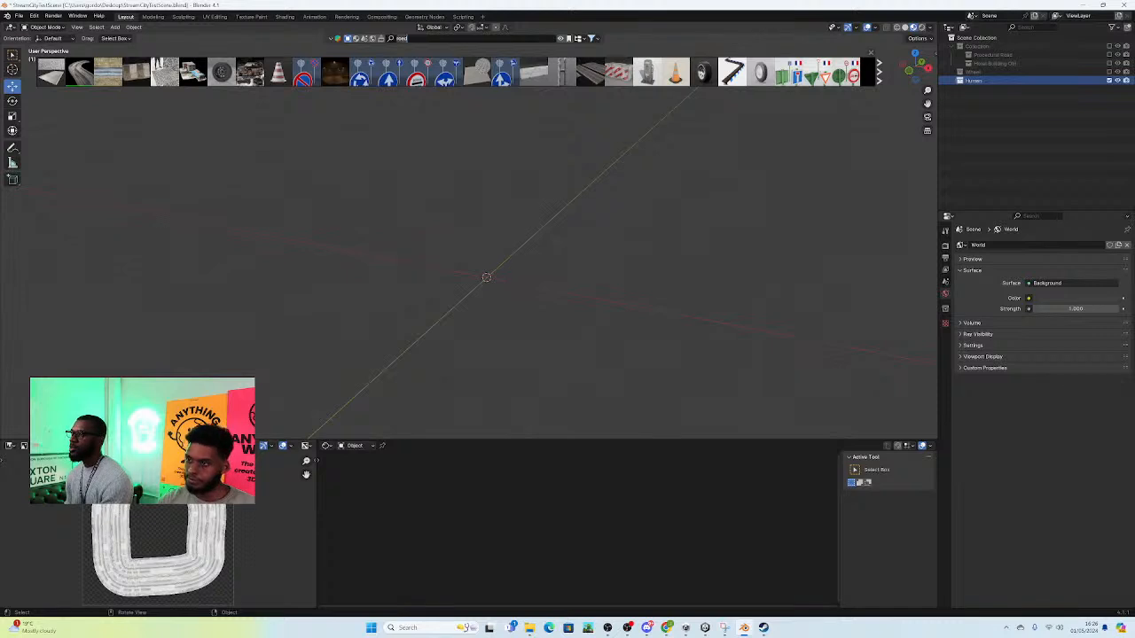
pyautogui.write('hum')
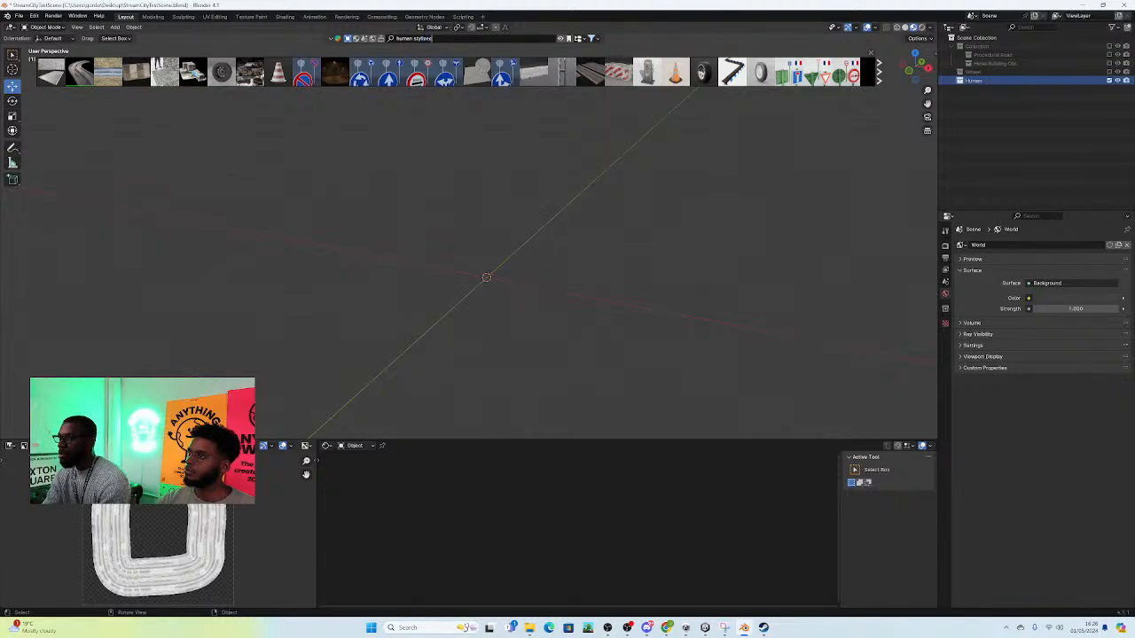
pyautogui.write('an stylized')
pyautogui.press('Return')
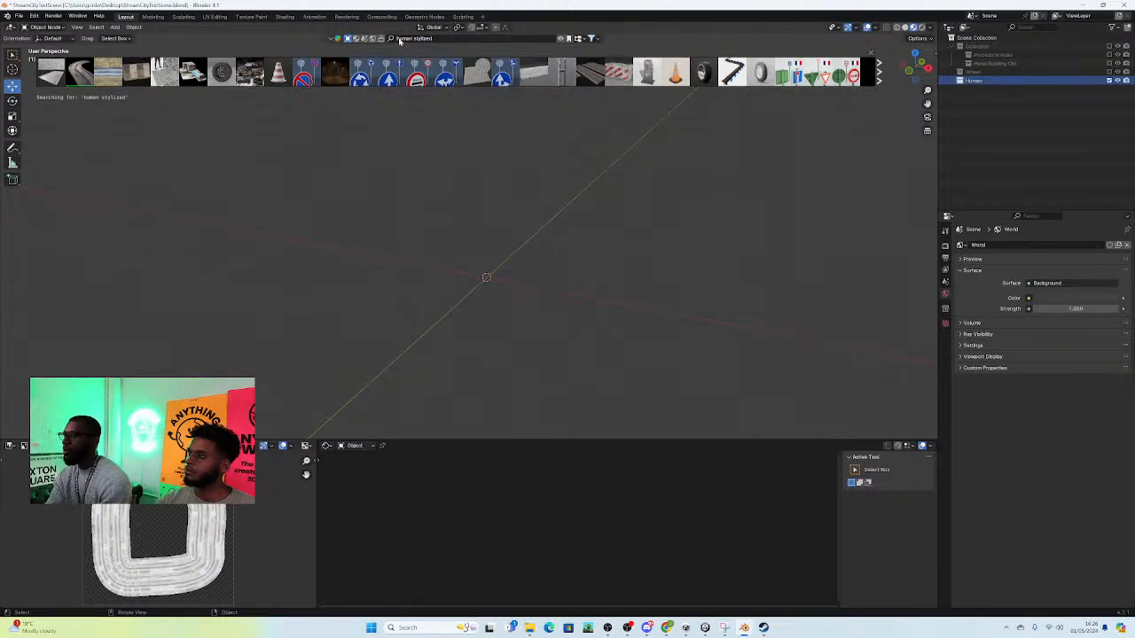
pyautogui.moveTo(561, 72)
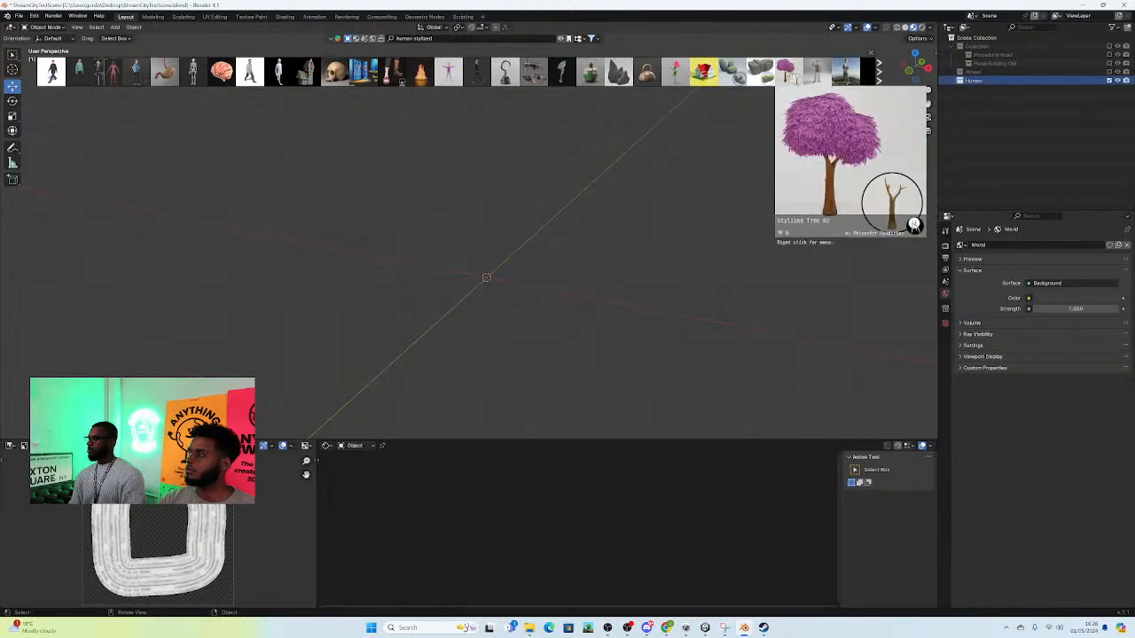
pyautogui.click(879, 77)
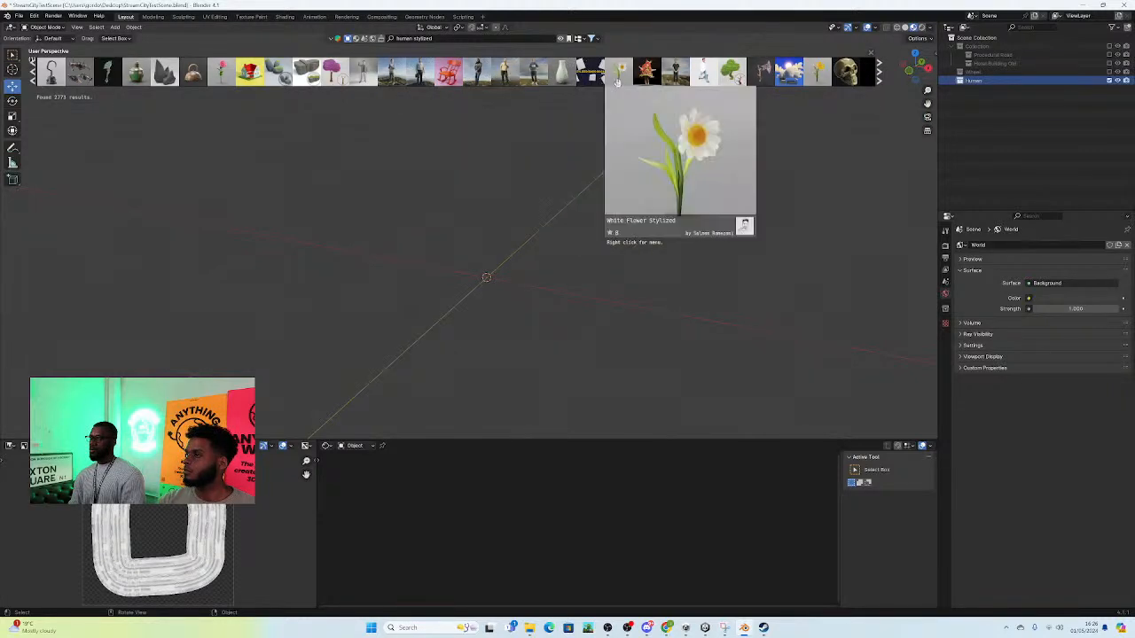
pyautogui.click(879, 78)
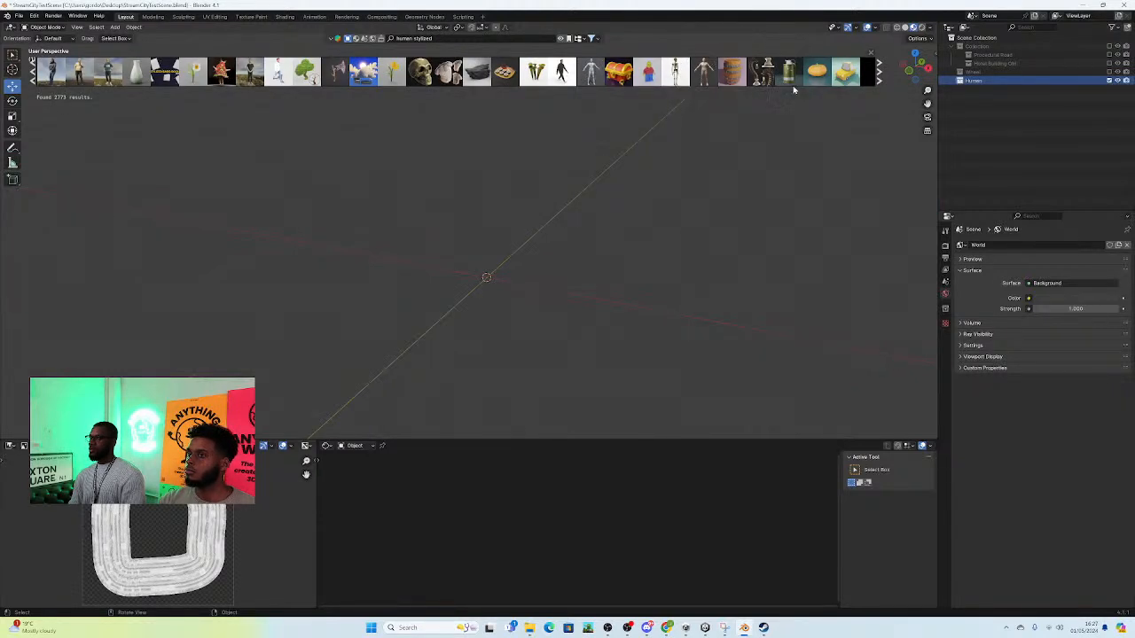
pyautogui.click(880, 78)
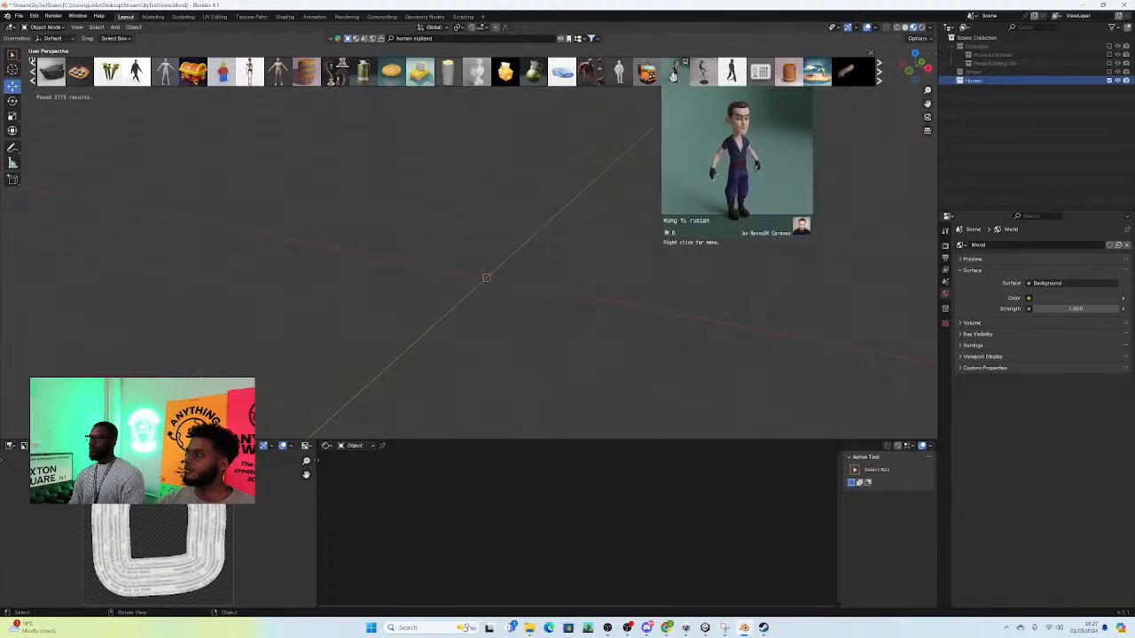
# Step: Try the Kung fu rusian character at the scene origin, inspecting its mesh and rig, and undo its placement
pyautogui.moveTo(673, 76); pyautogui.dragTo(489, 266)
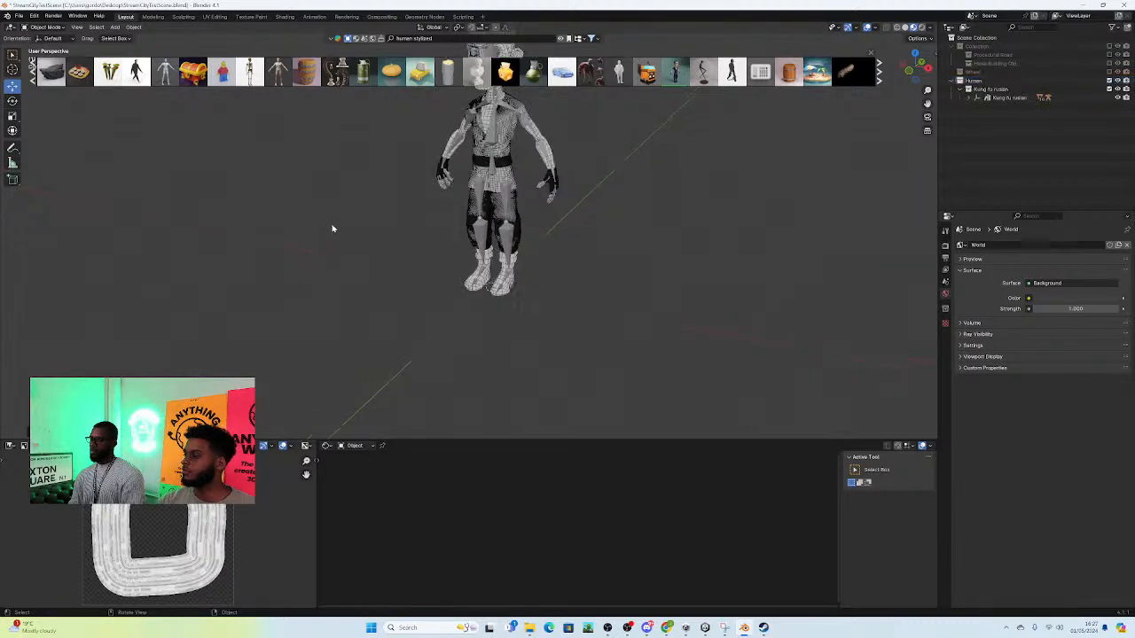
pyautogui.moveTo(463, 193); pyautogui.dragTo(517, 195, button='middle')
pyautogui.scroll(3, 474, 189)
pyautogui.moveTo(430, 213); pyautogui.dragTo(506, 240, button='middle')
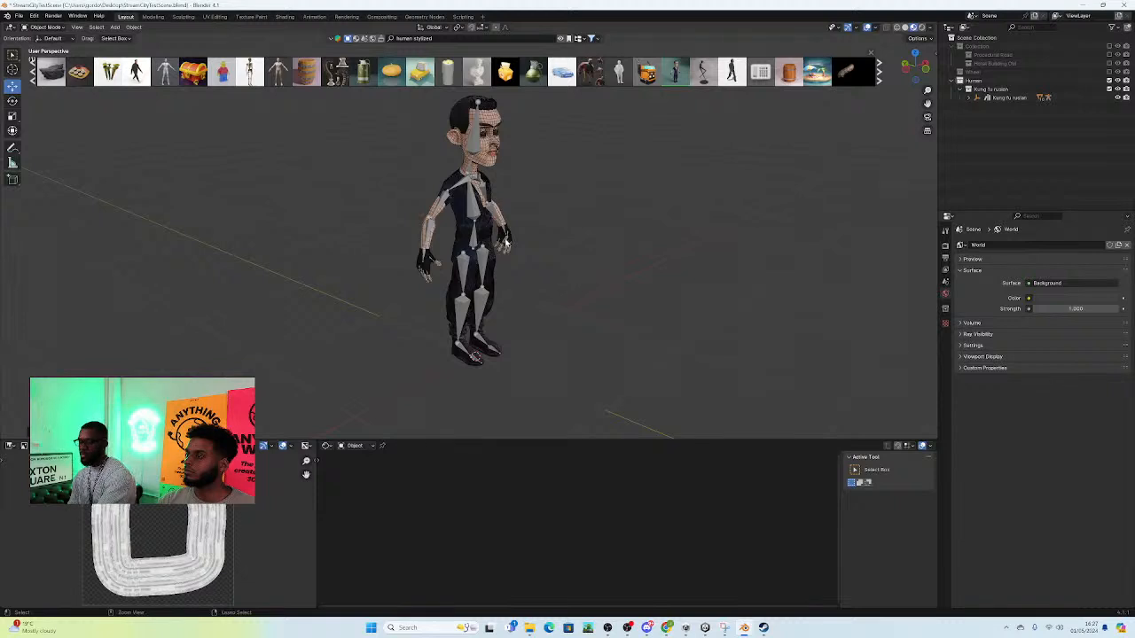
pyautogui.hotkey('ctrl', 'z')
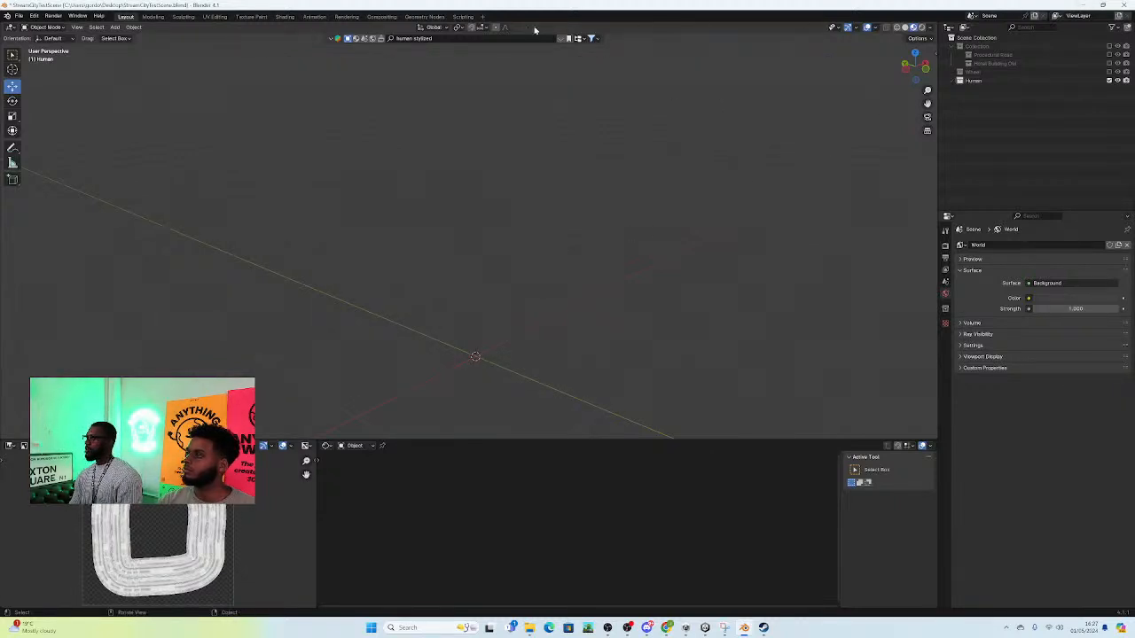
# Step: Reopen the "human stylized" asset results and advance to the next set of models
pyautogui.click(567, 39)
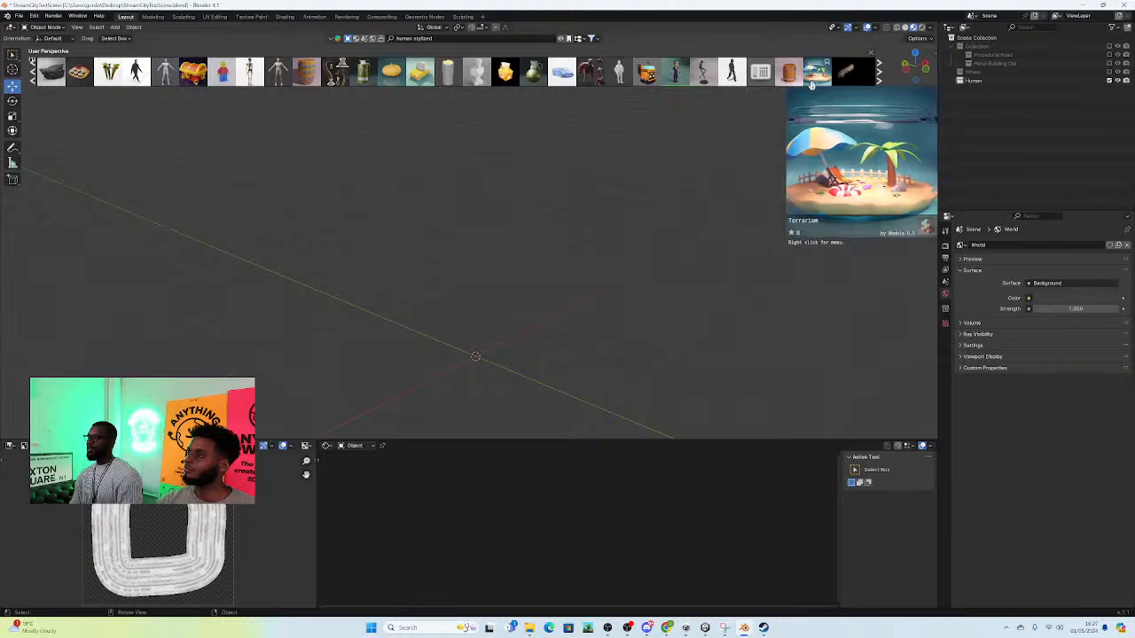
pyautogui.click(879, 80)
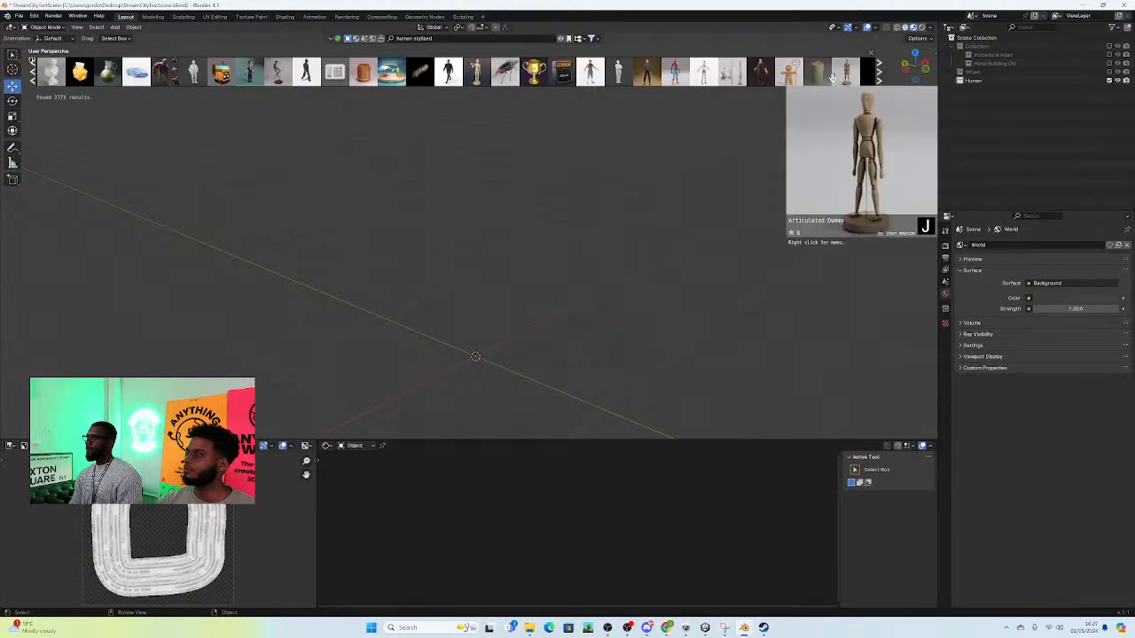
pyautogui.moveTo(649, 73)
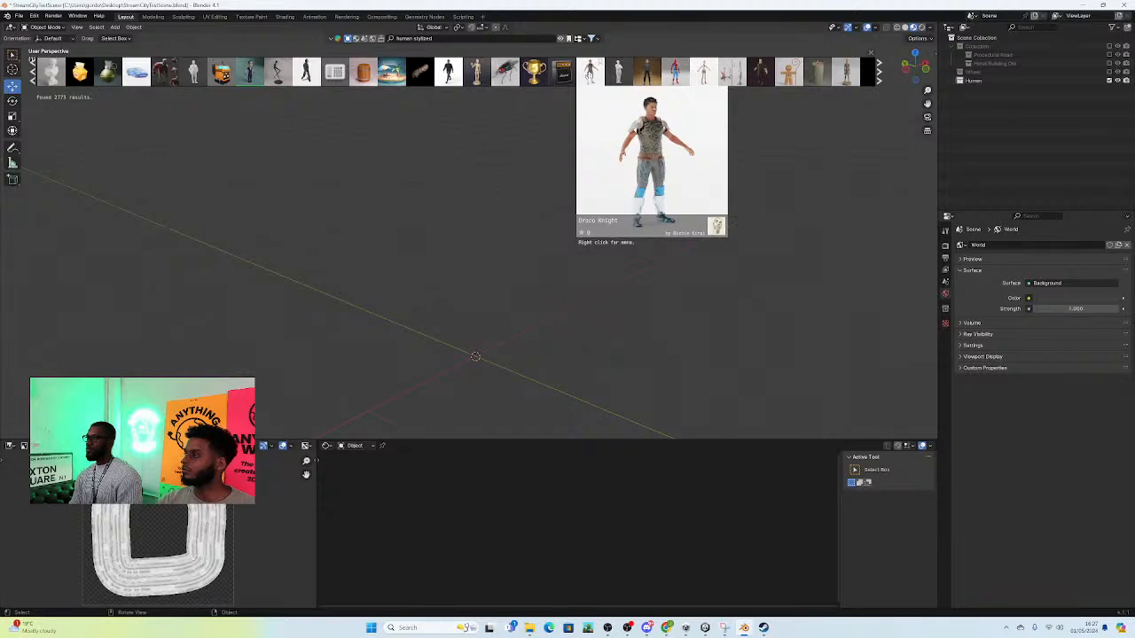
# Step: Try the Draco Knight character at the scene origin and compare it with other characters in the asset results
pyautogui.moveTo(590, 72); pyautogui.dragTo(474, 355)
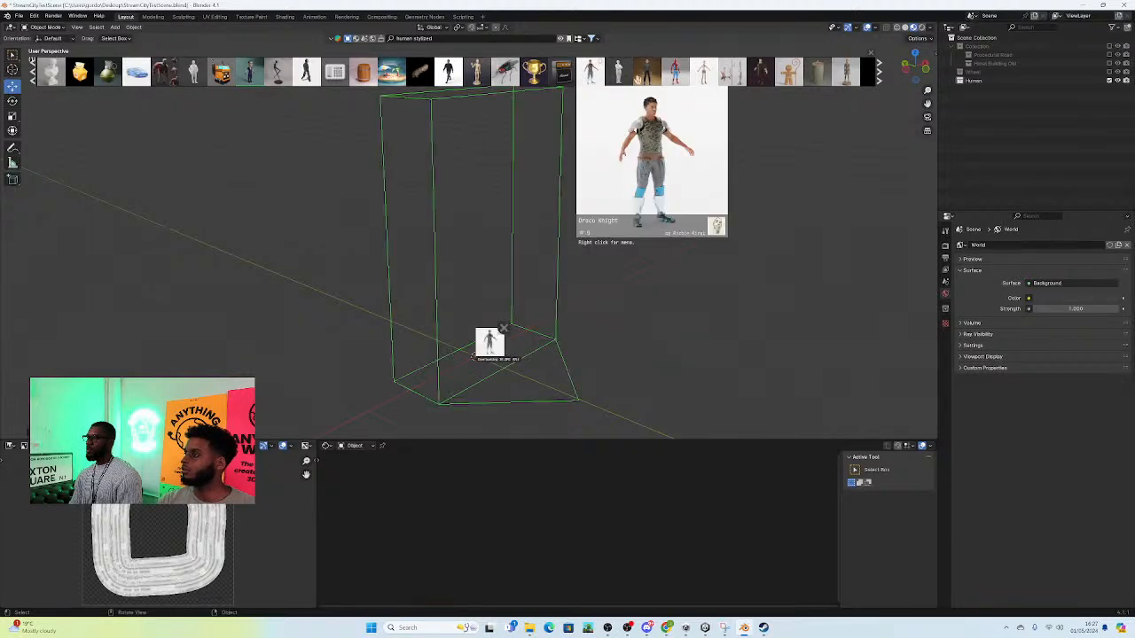
pyautogui.moveTo(632, 74)
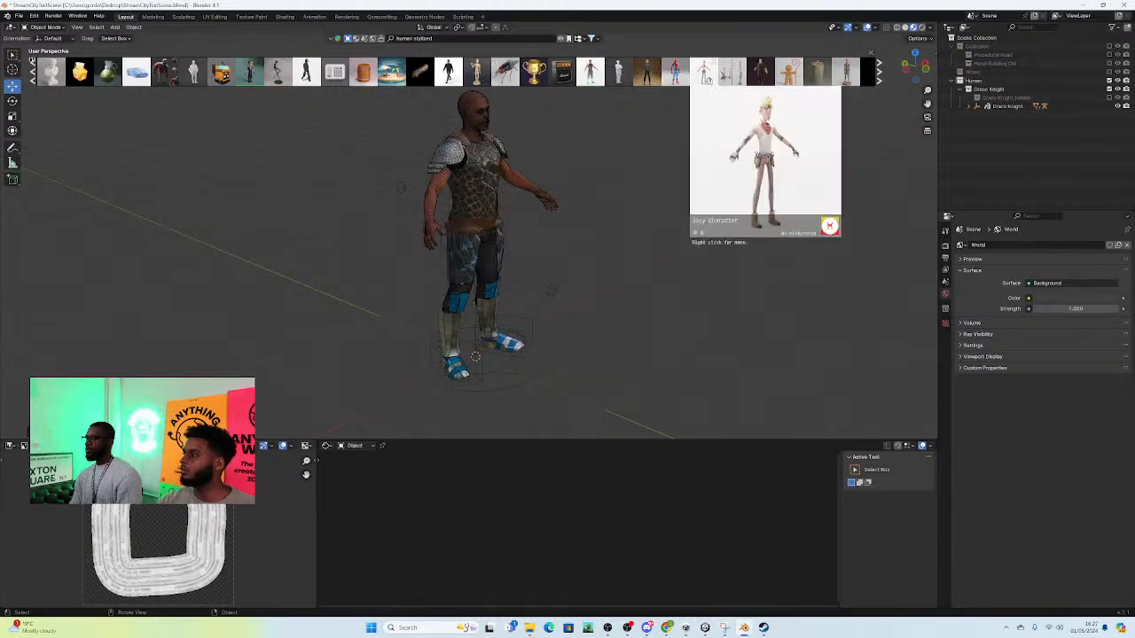
pyautogui.moveTo(761, 79)
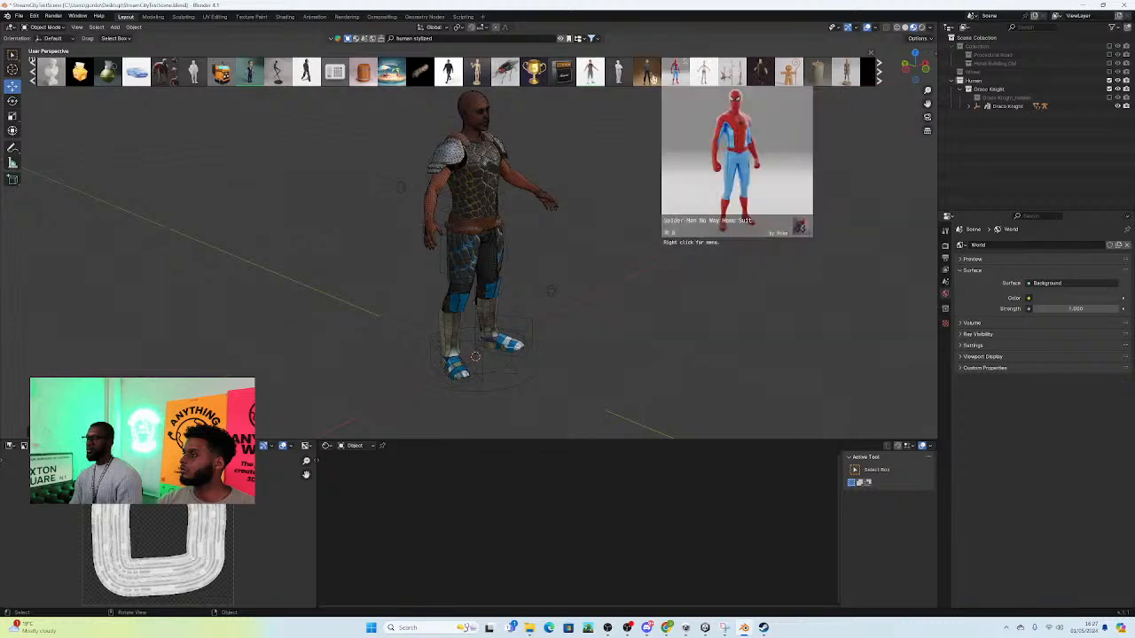
pyautogui.moveTo(250, 71)
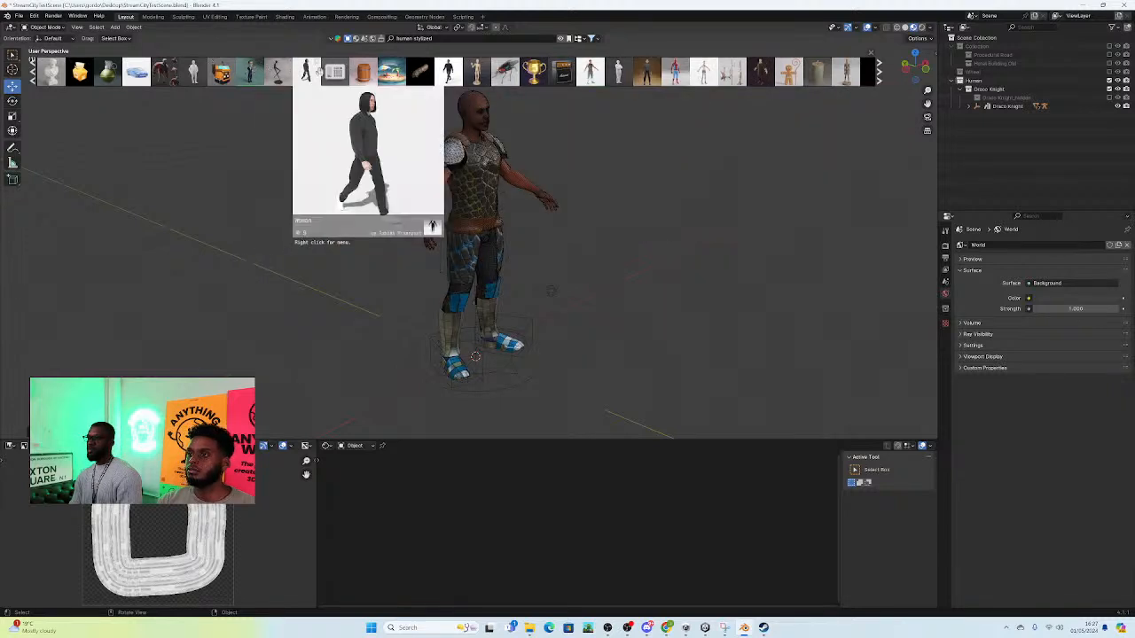
# Step: Delete the Human collection together with the Draco Knight hierarchy inside it
pyautogui.moveTo(645, 278); pyautogui.dragTo(598, 286, button='middle')
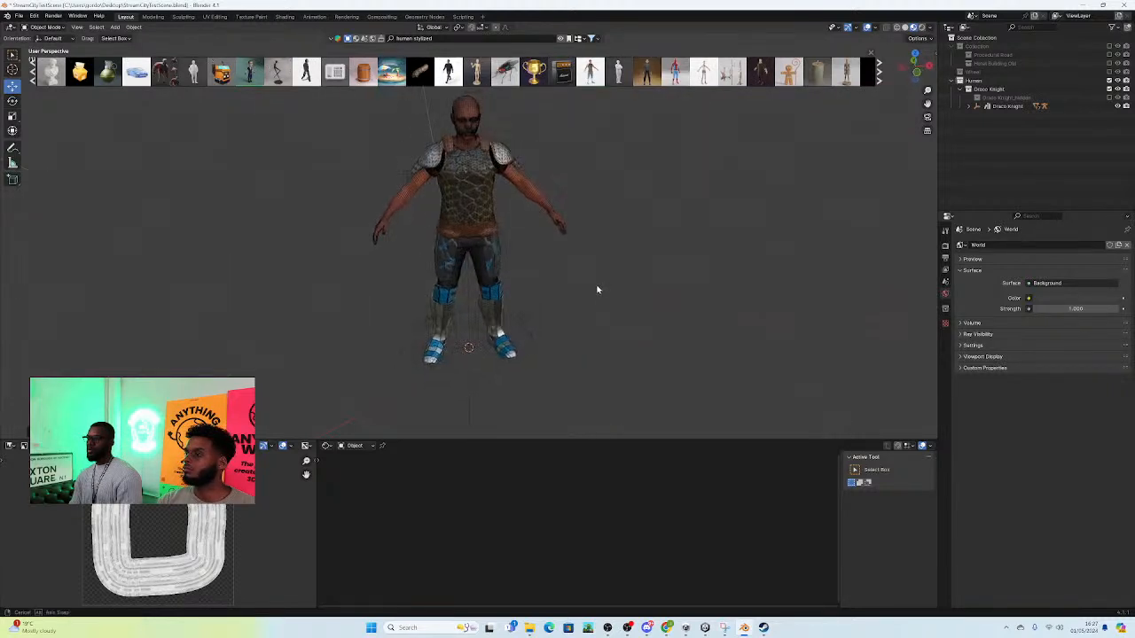
pyautogui.rightClick(982, 84)
pyautogui.click(962, 91)
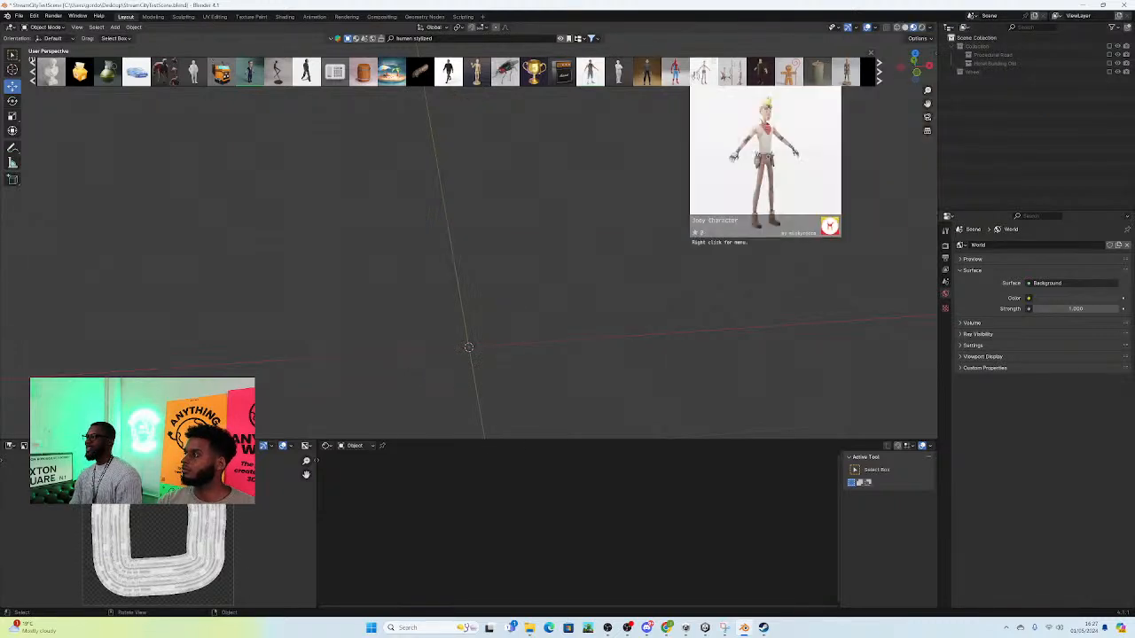
# Step: Place the Joey Character asset at the scene origin and inspect its model up close
pyautogui.click(703, 72)
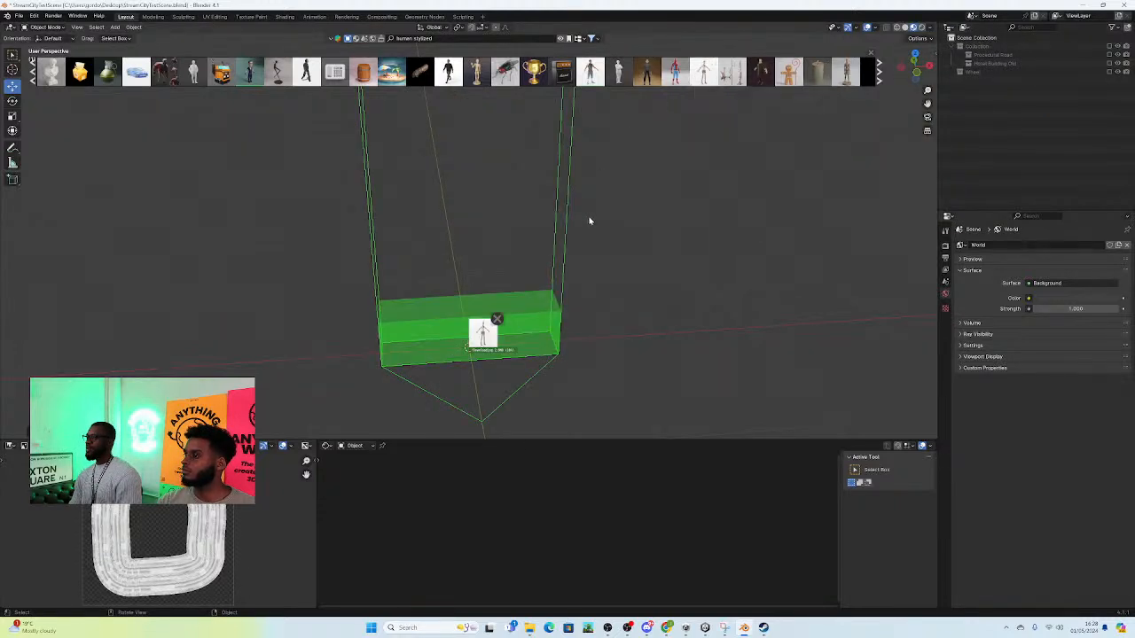
pyautogui.moveTo(595, 243)
pyautogui.mouseDown(button='middle')
pyautogui.moveTo(717, 236)
pyautogui.moveTo(608, 253)
pyautogui.moveTo(588, 240)
pyautogui.mouseUp(button='middle')
pyautogui.scroll(2, 499, 177)
pyautogui.moveTo(534, 172); pyautogui.dragTo(582, 202, button='middle')
pyautogui.scroll(-2, 571, 152)
pyautogui.scroll(2, 572, 152)
pyautogui.scroll(-3, 587, 164)
pyautogui.scroll(2, 572, 173)
# Step: Turn off the wireframe overlay in the 3D viewport and check the character's shaded look
pyautogui.click(874, 28)
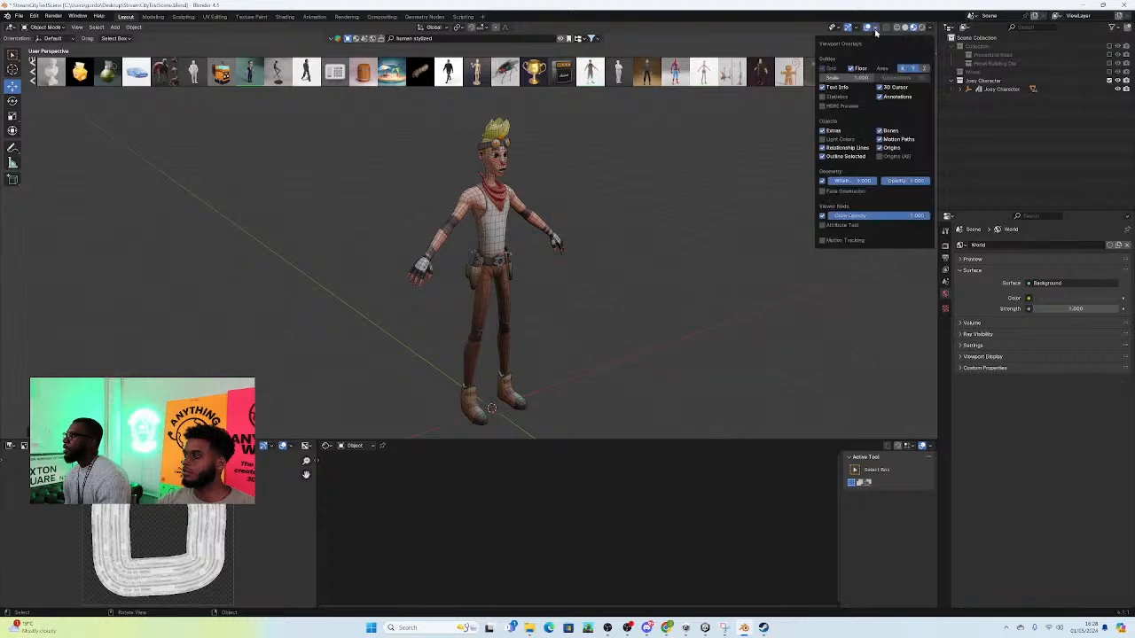
pyautogui.click(823, 181)
pyautogui.moveTo(651, 205); pyautogui.dragTo(554, 231, button='middle')
pyautogui.scroll(-2, 597, 188)
# Step: Select the Joey Character with its whole hierarchy and start an FBX export
pyautogui.keyDown('shift'); pyautogui.click(966, 90); pyautogui.keyUp('shift')
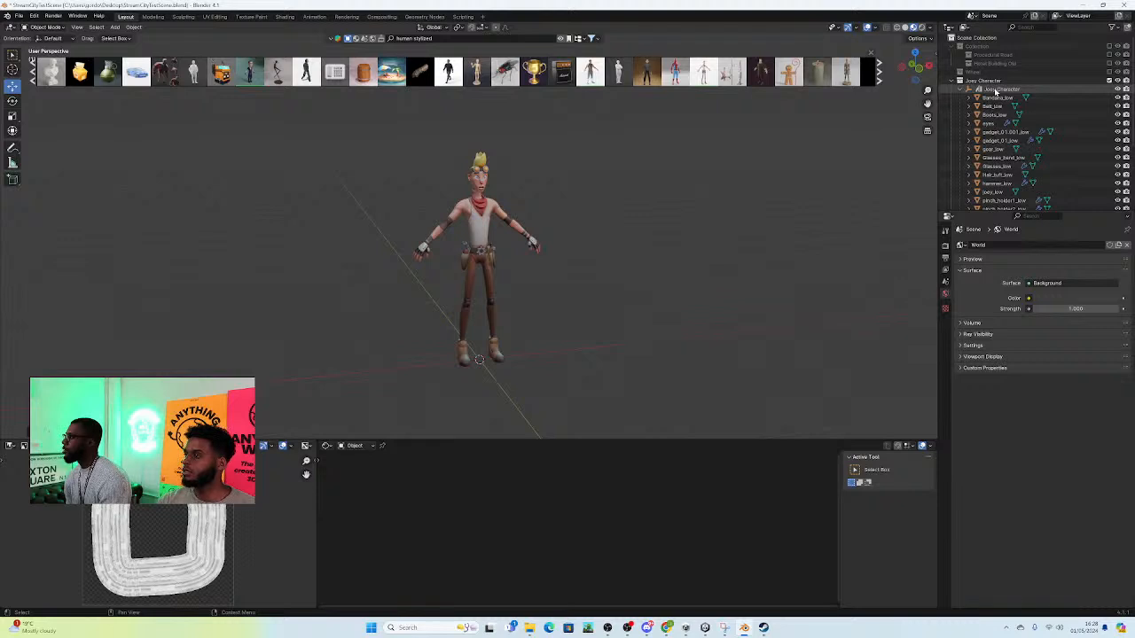
pyautogui.rightClick(998, 92)
pyautogui.click(959, 137)
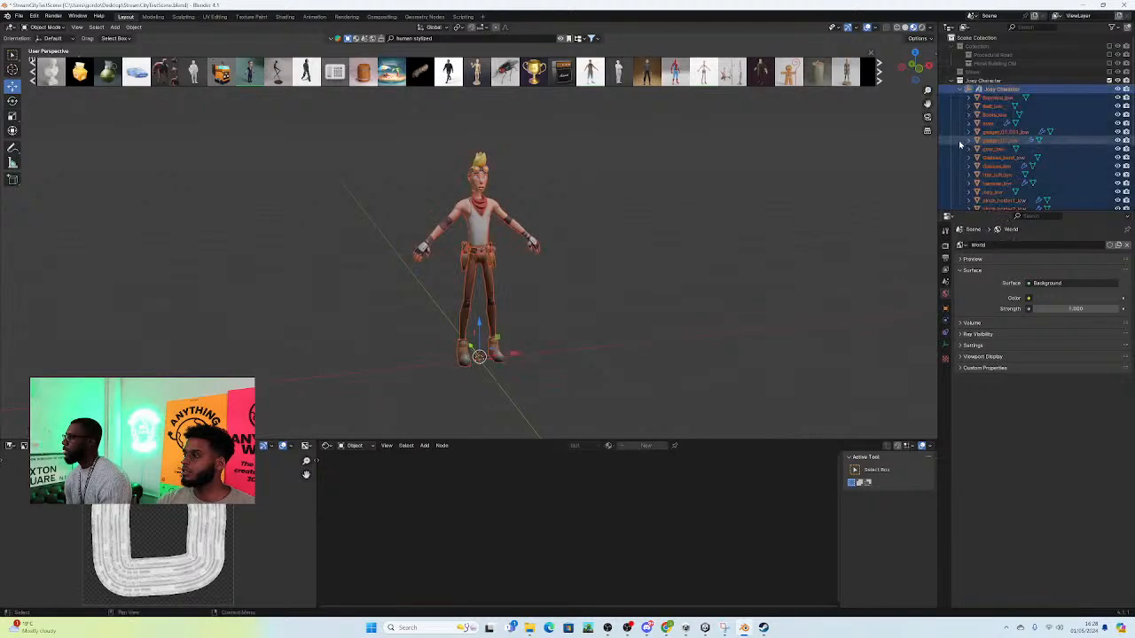
pyautogui.click(18, 16)
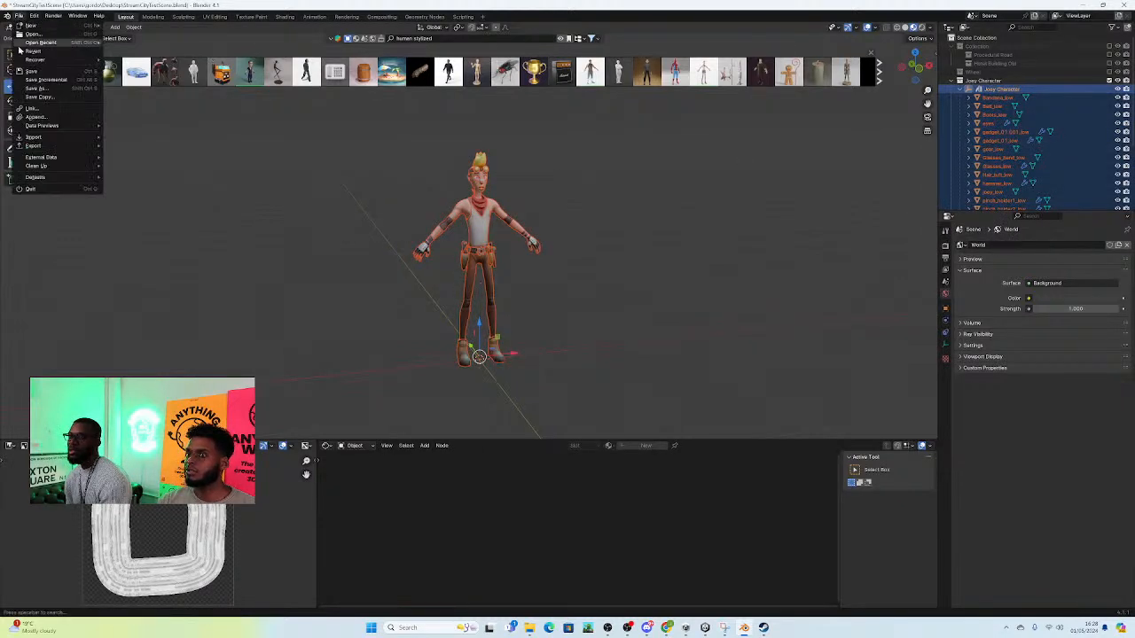
pyautogui.moveTo(35, 145)
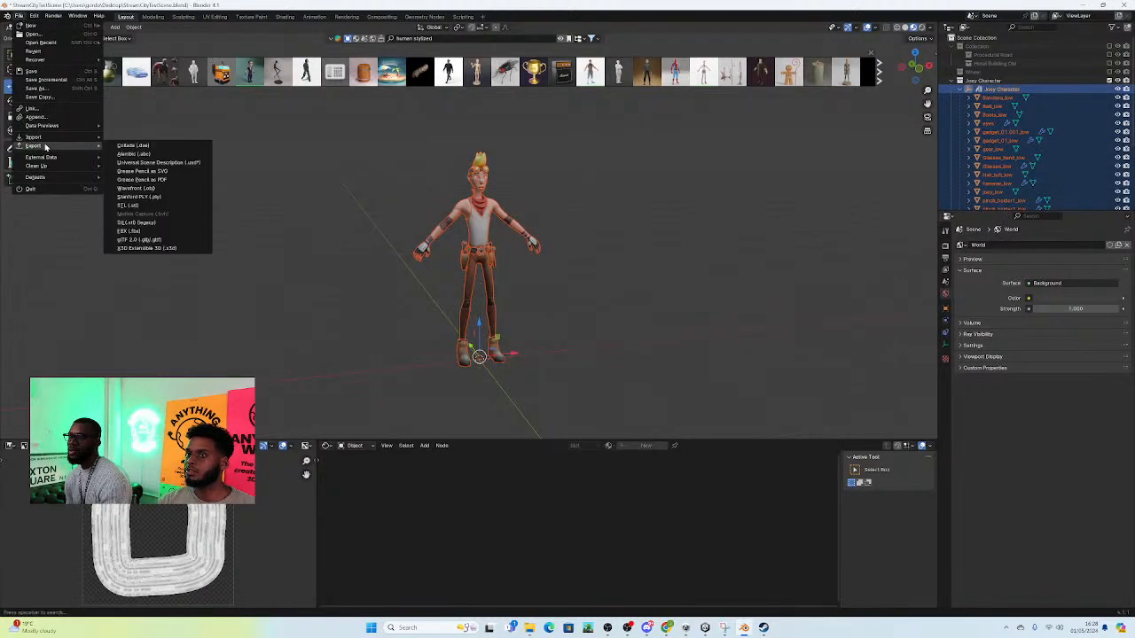
pyautogui.click(140, 232)
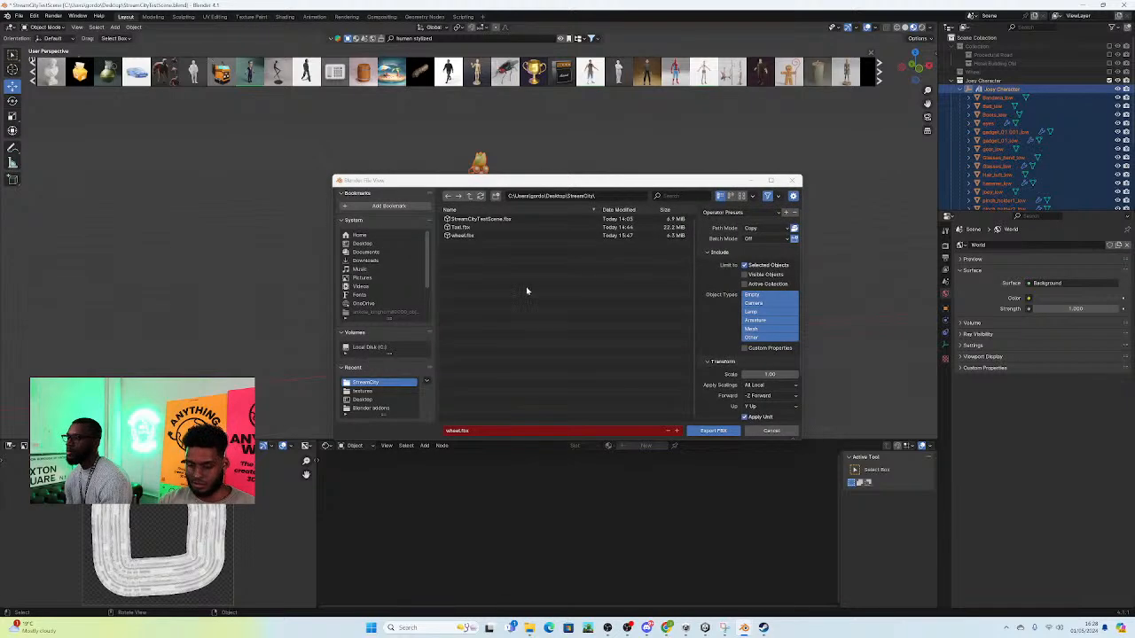
# Step: Create a folder named Joey on the Desktop and open it as the export destination
pyautogui.click(469, 196)
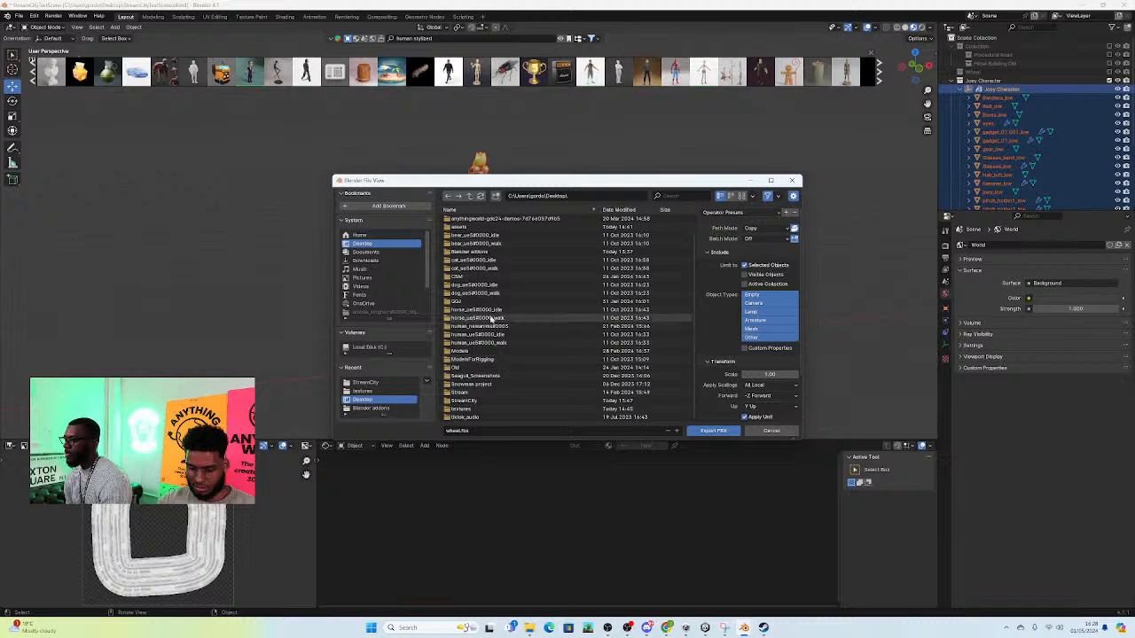
pyautogui.click(495, 196)
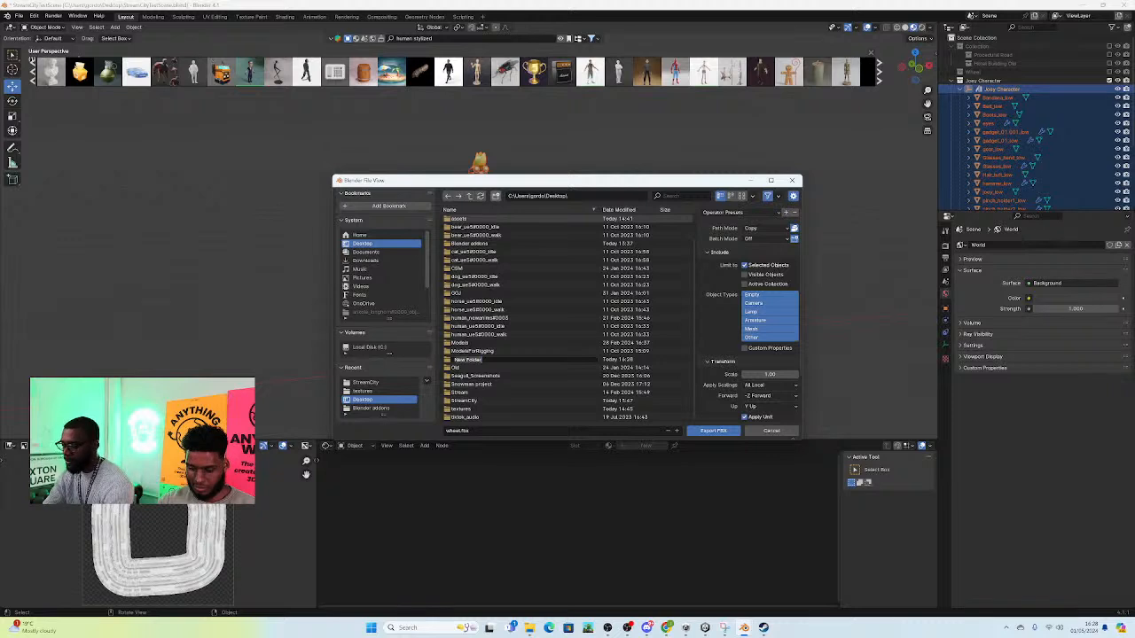
pyautogui.write('Jos')
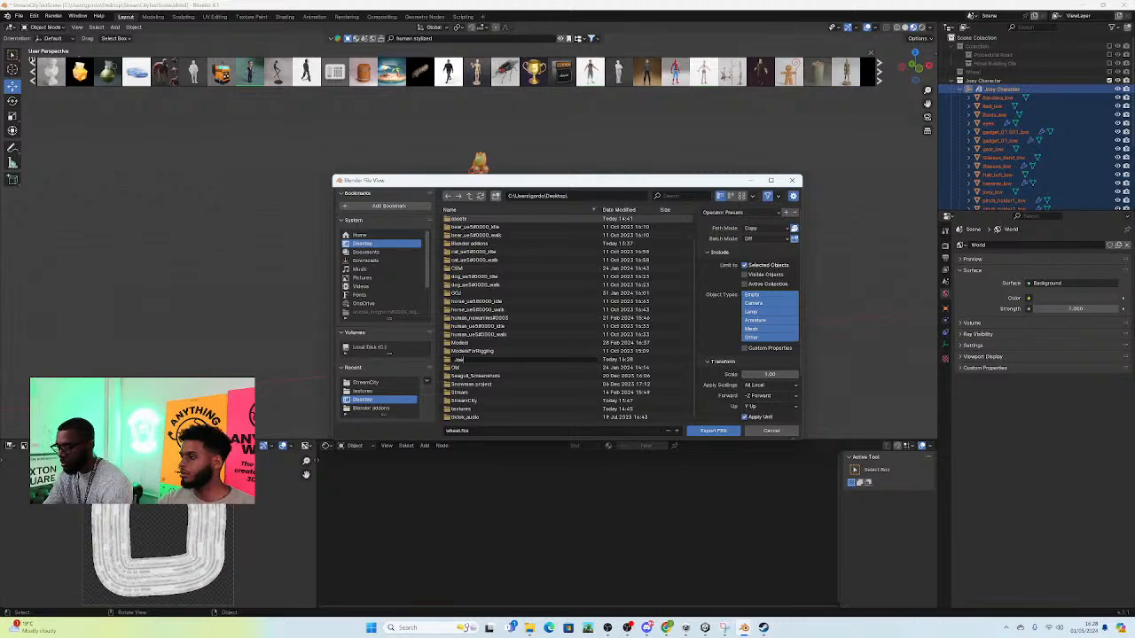
pyautogui.write('oey')
pyautogui.press('Return')
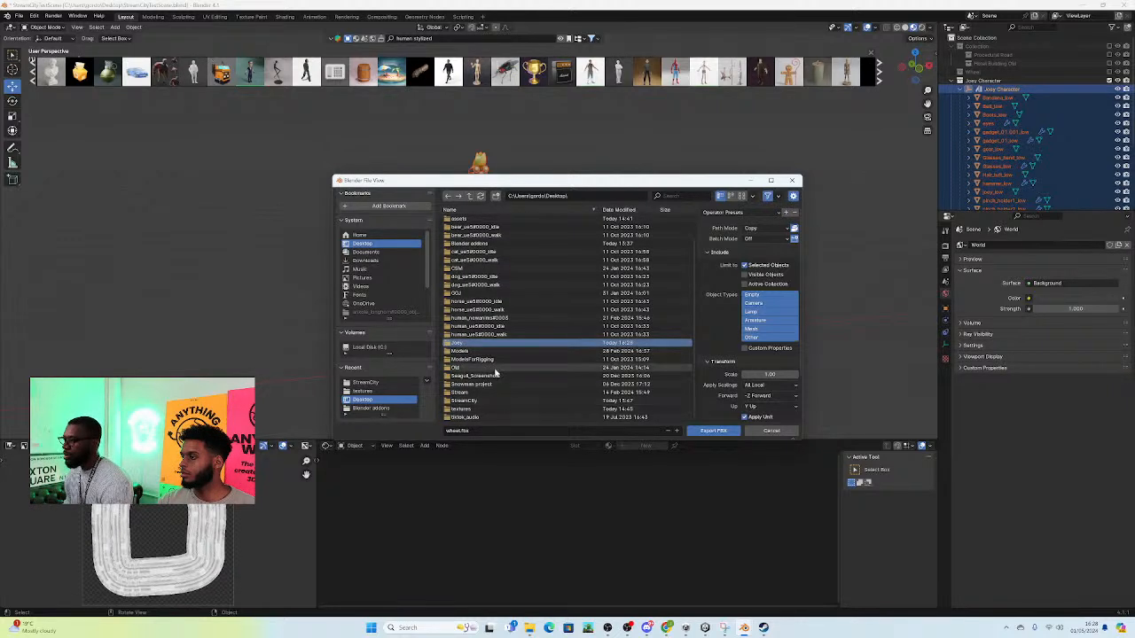
pyautogui.doubleClick(473, 346)
# Step: Name the export file Joey and export the selected character as FBX
pyautogui.click(459, 430)
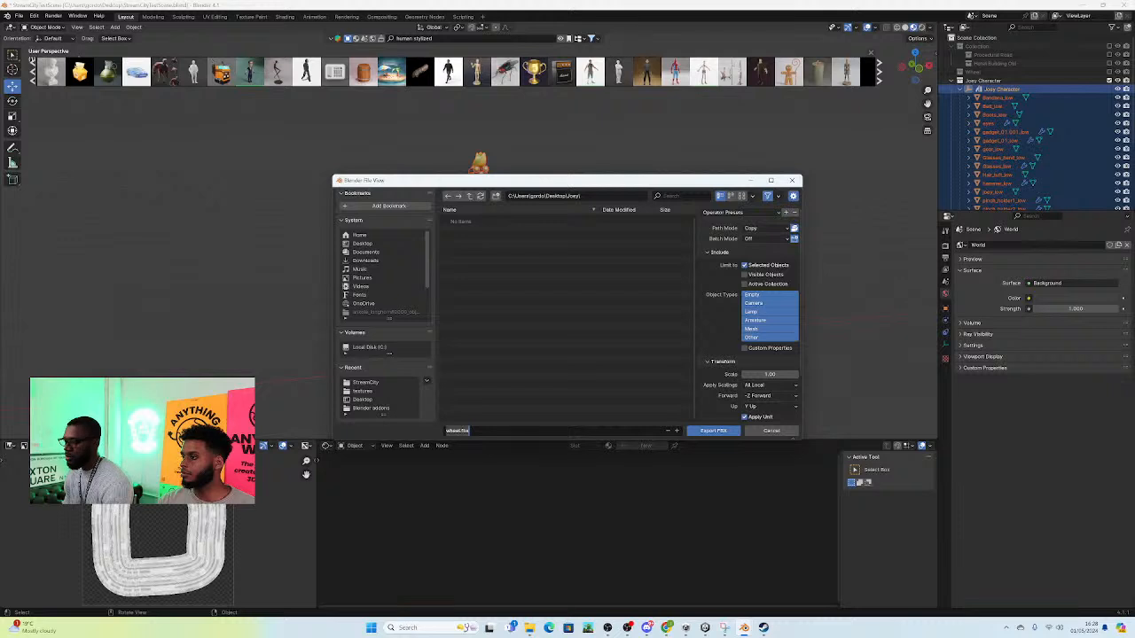
pyautogui.write('ae')
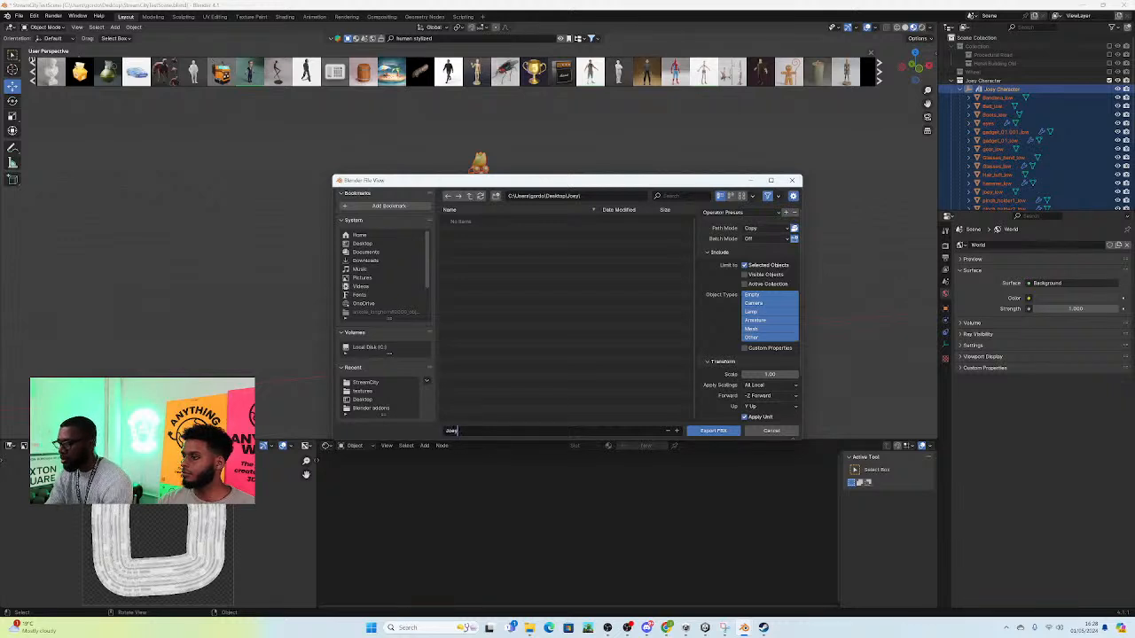
pyautogui.write('ey')
pyautogui.click(701, 429)
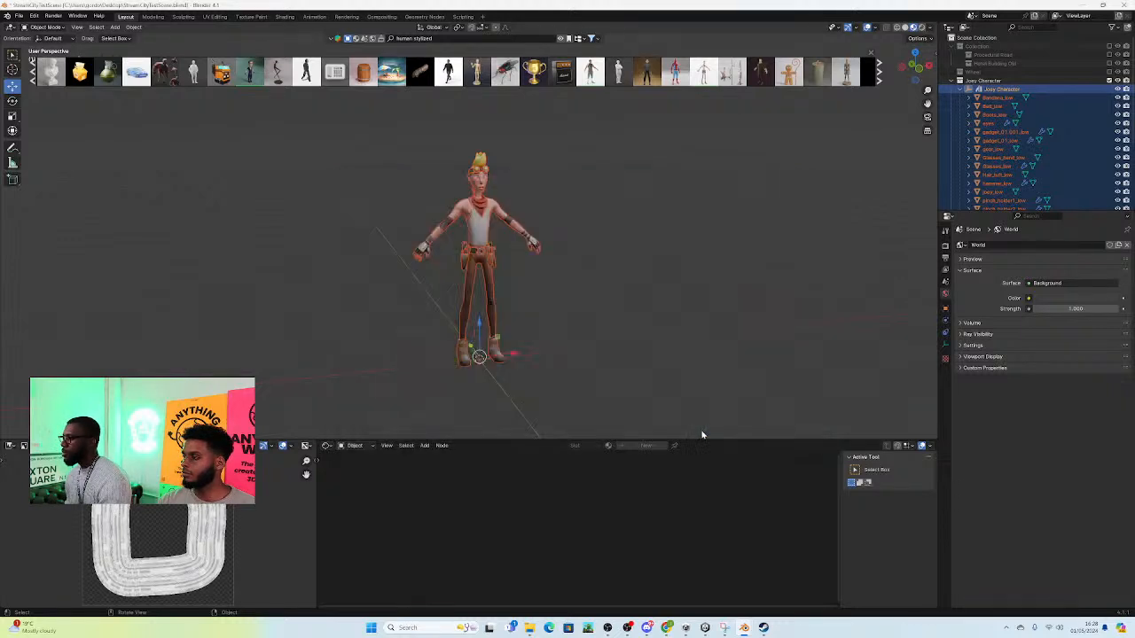
# Step: Unpack the joey_body material's base color texture, using the file from the current directory and creating it when necessary
pyautogui.scroll(5, 507, 323)
pyautogui.click(462, 206)
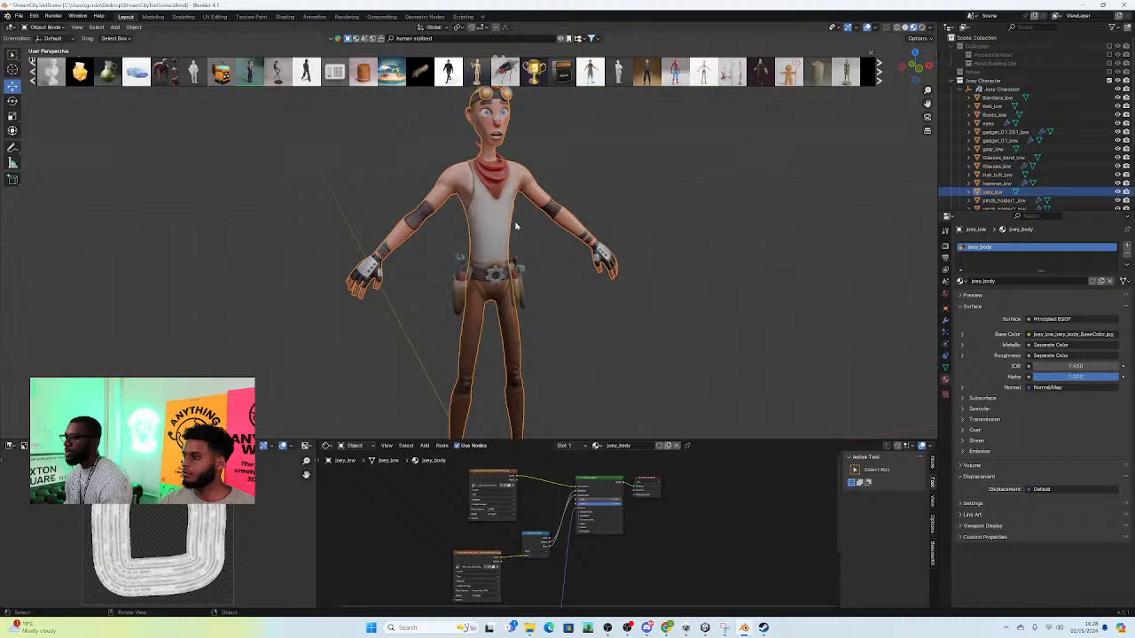
pyautogui.moveTo(515, 227); pyautogui.dragTo(557, 232, button='middle')
pyautogui.scroll(3, 529, 524)
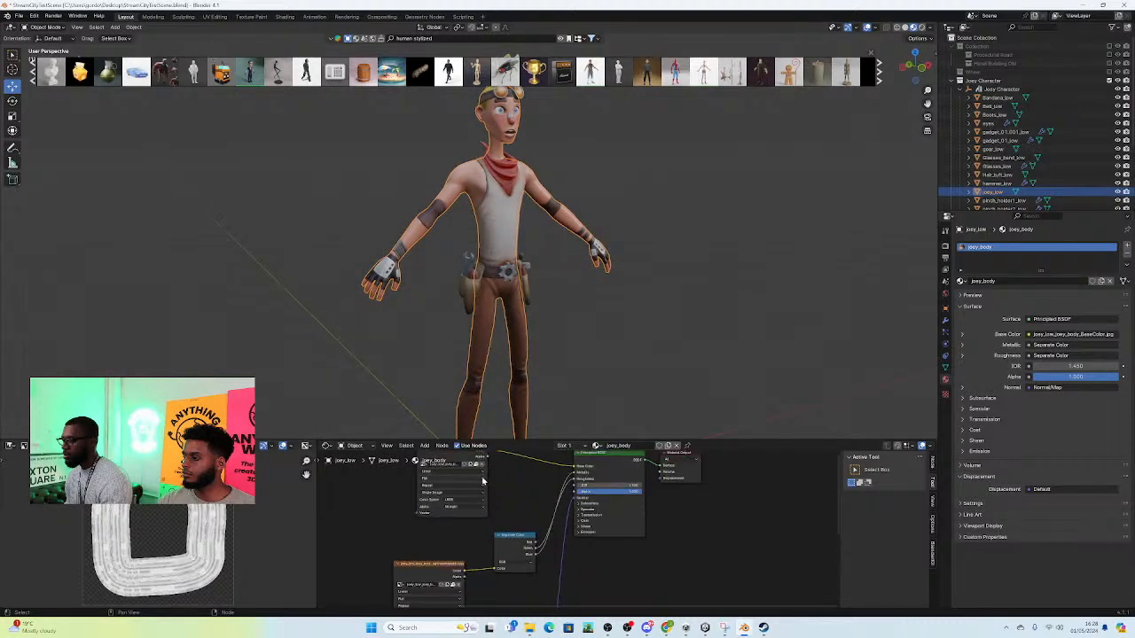
pyautogui.click(475, 467)
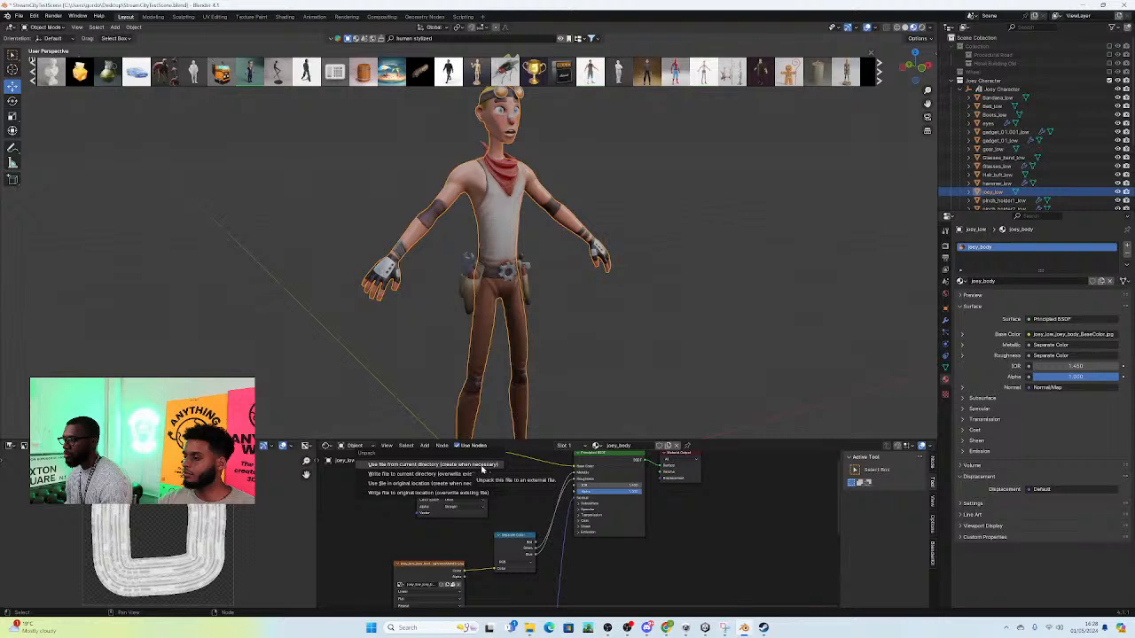
pyautogui.click(482, 465)
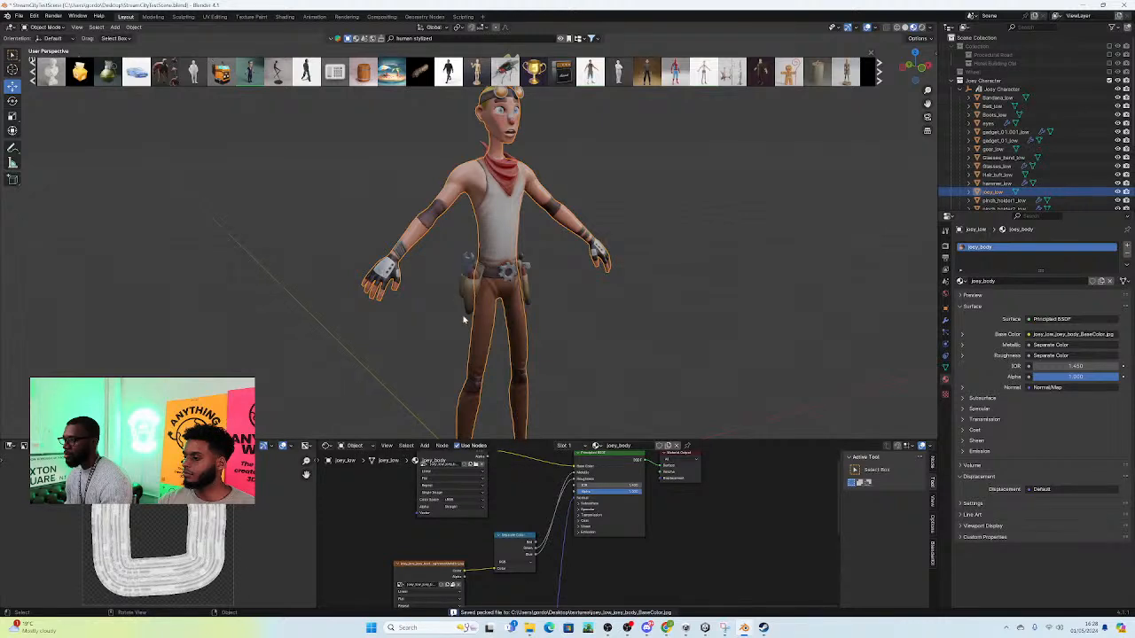
# Step: Select the bandana and unpack the lambert1 material's BaseColor and OcclusionRoughnessMetallic textures to external files
pyautogui.click(505, 166)
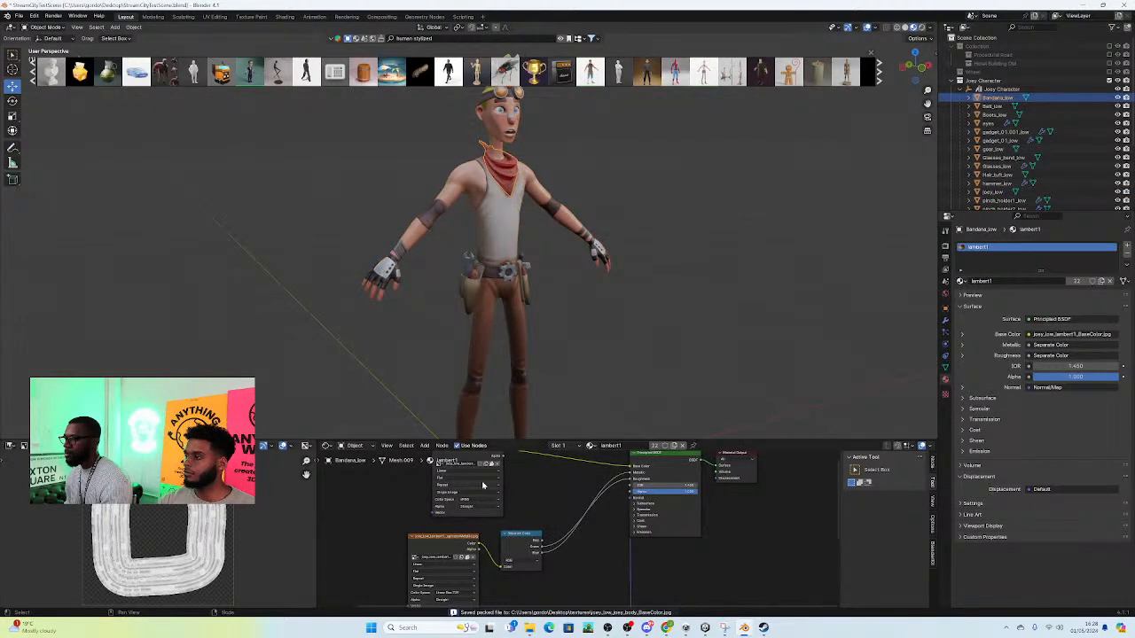
pyautogui.click(490, 466)
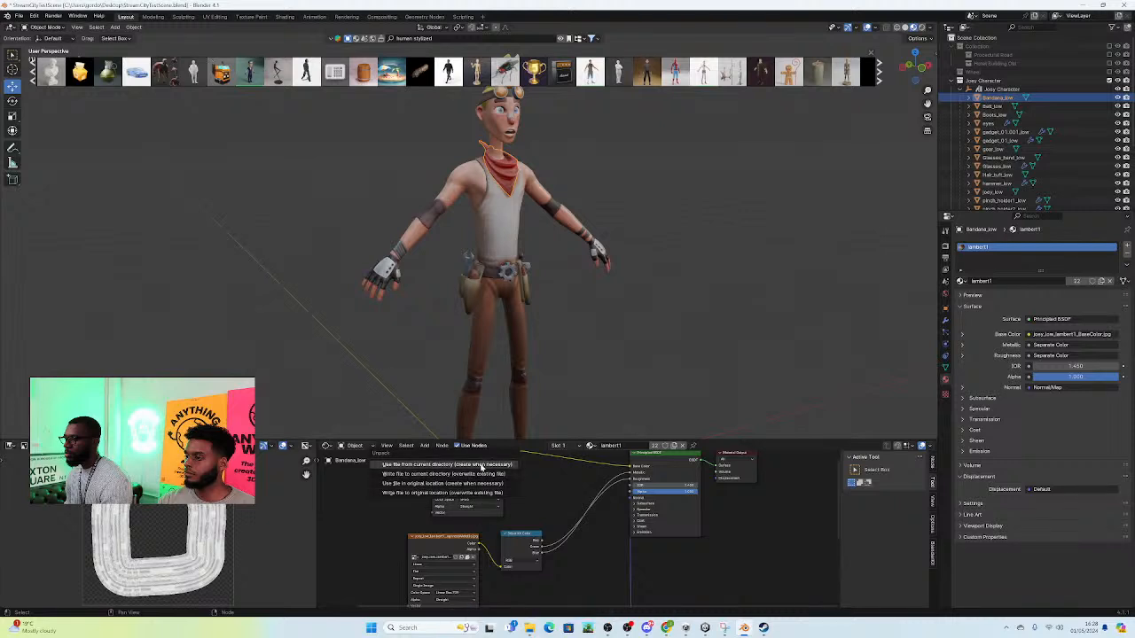
pyautogui.click(483, 466)
pyautogui.click(467, 558)
pyautogui.click(462, 557)
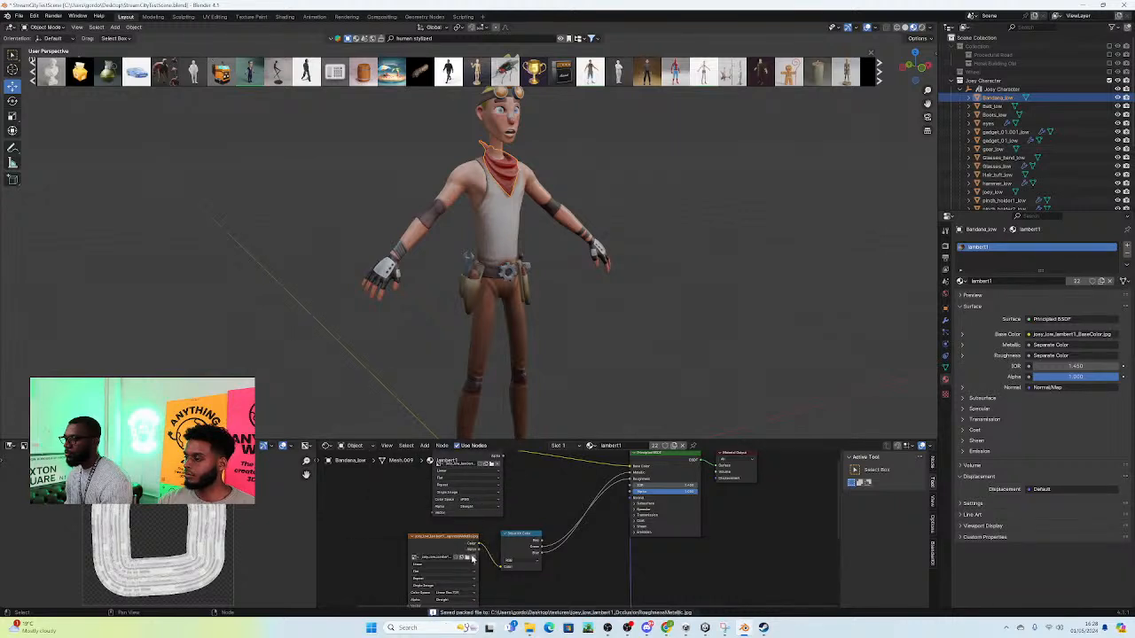
# Step: Check the glasses' material, and unpack the joey_body material's OcclusionRoughnessMetallic texture to an external file
pyautogui.click(507, 102)
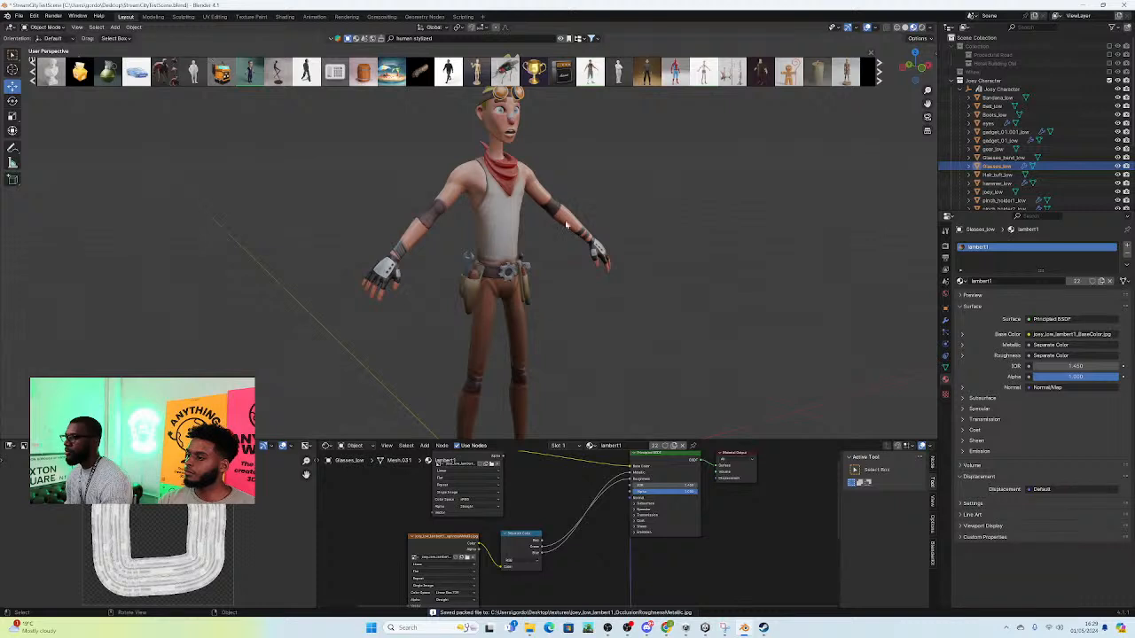
pyautogui.click(603, 257)
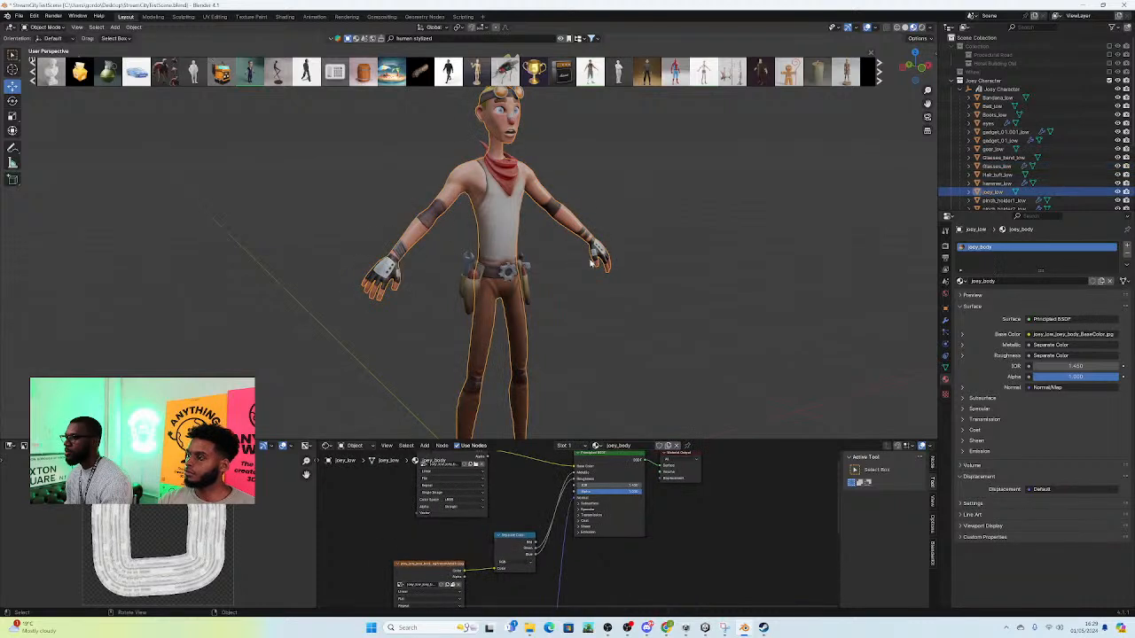
pyautogui.click(452, 586)
pyautogui.click(410, 578)
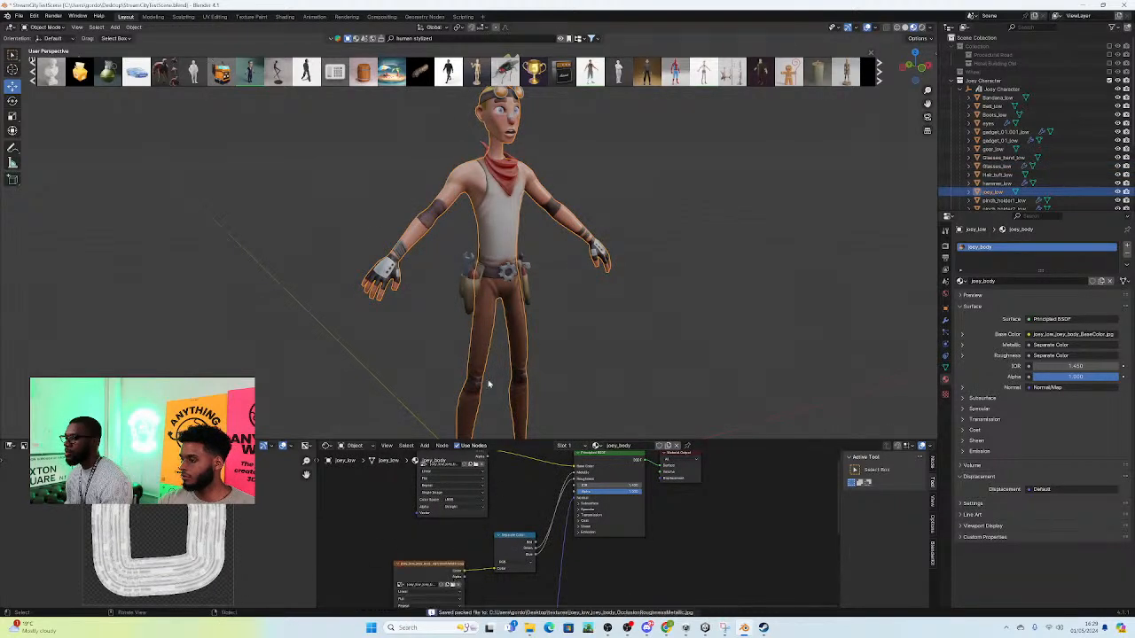
# Step: Check the materials used by the belt gadgets and the character's body
pyautogui.click(467, 295)
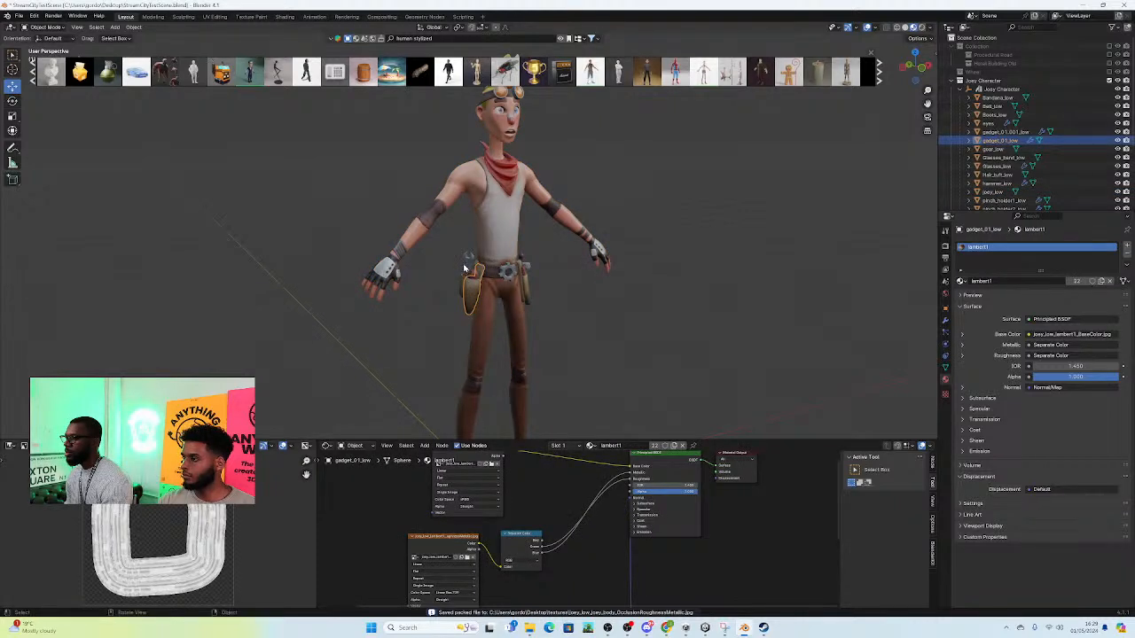
pyautogui.click(464, 268)
pyautogui.click(520, 259)
pyautogui.click(510, 175)
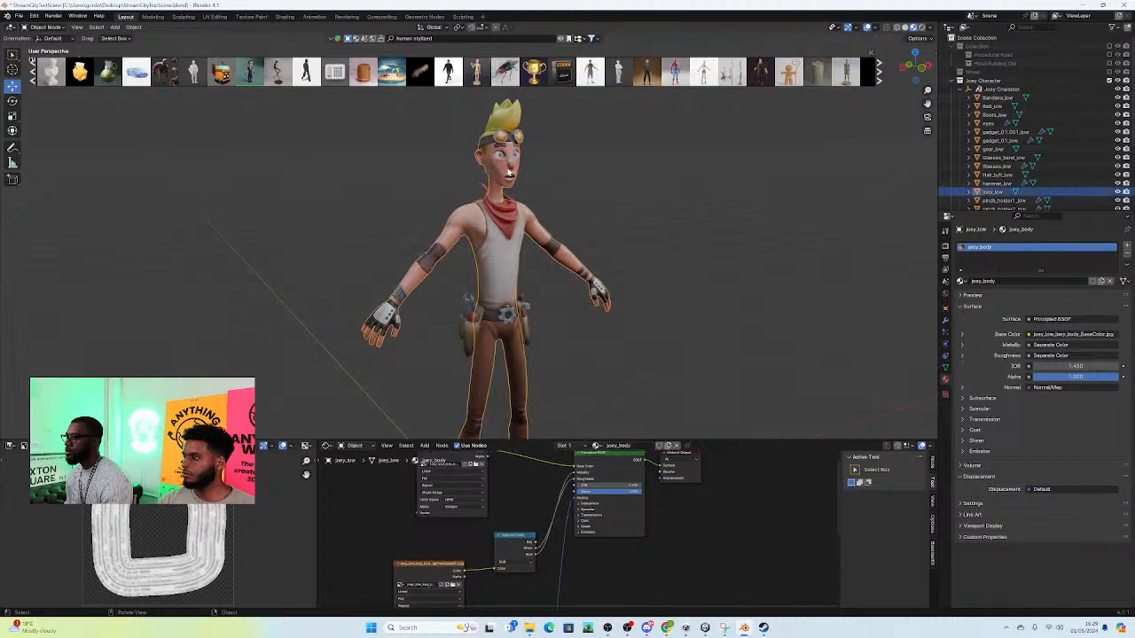
# Step: Check the materials used by the character's hair tuft, boots and body
pyautogui.click(509, 116)
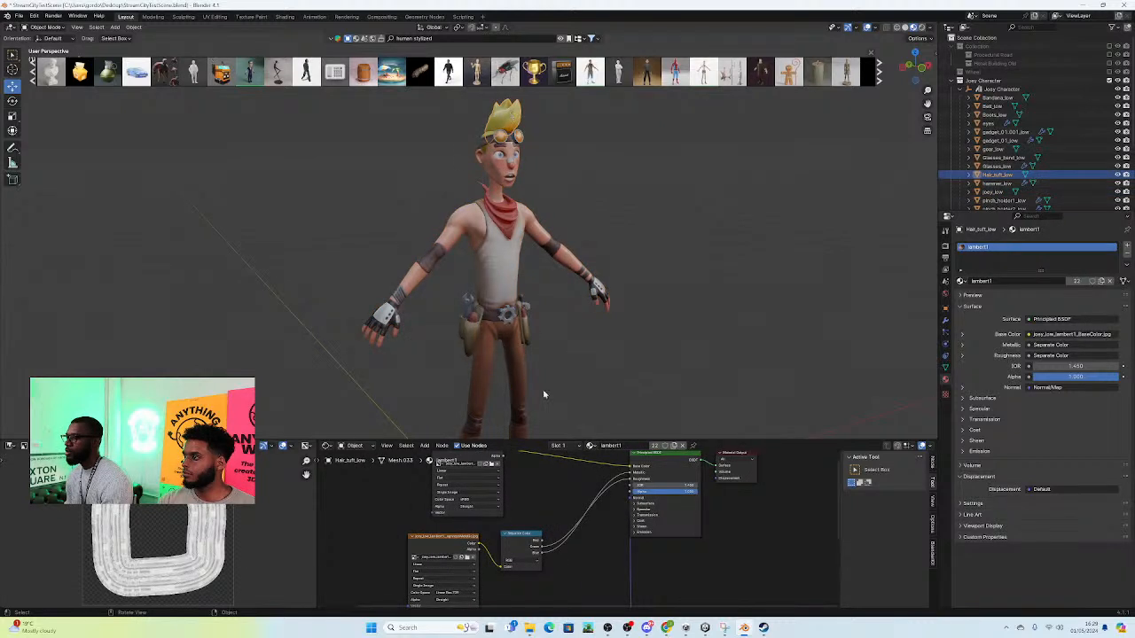
pyautogui.scroll(-5, 535, 336)
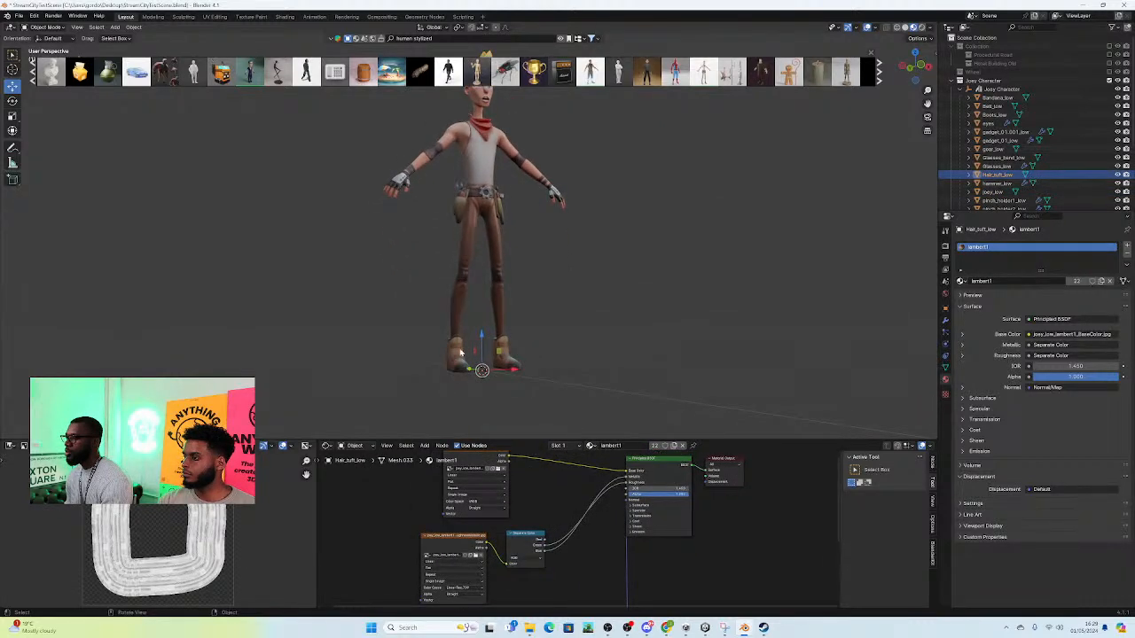
pyautogui.click(459, 357)
pyautogui.moveTo(567, 340); pyautogui.dragTo(625, 310, button='middle')
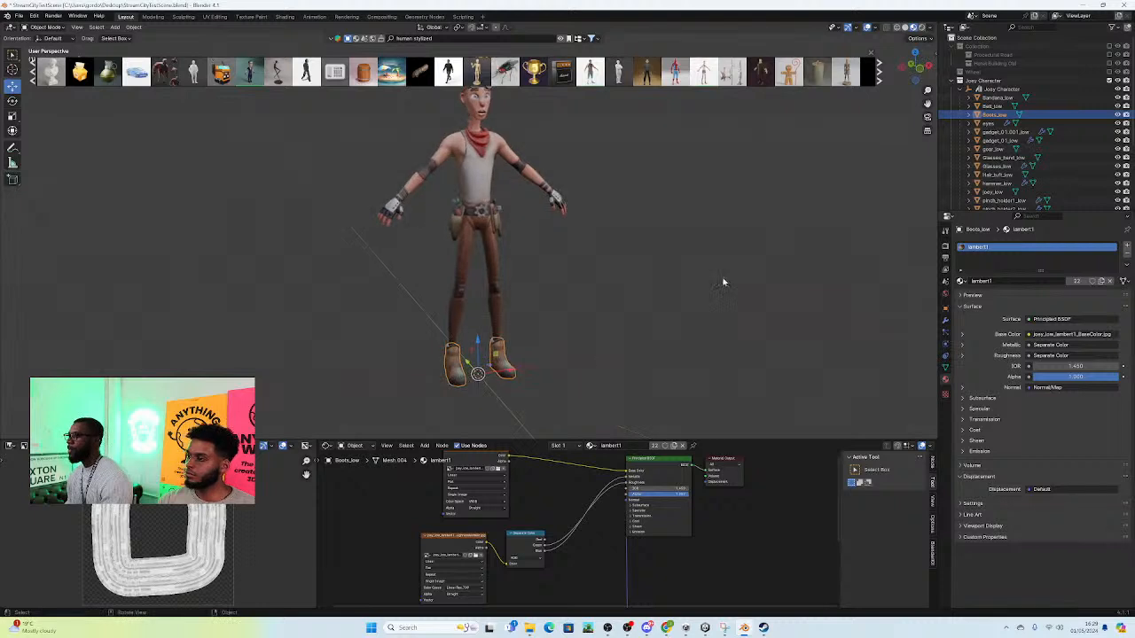
pyautogui.click(385, 216)
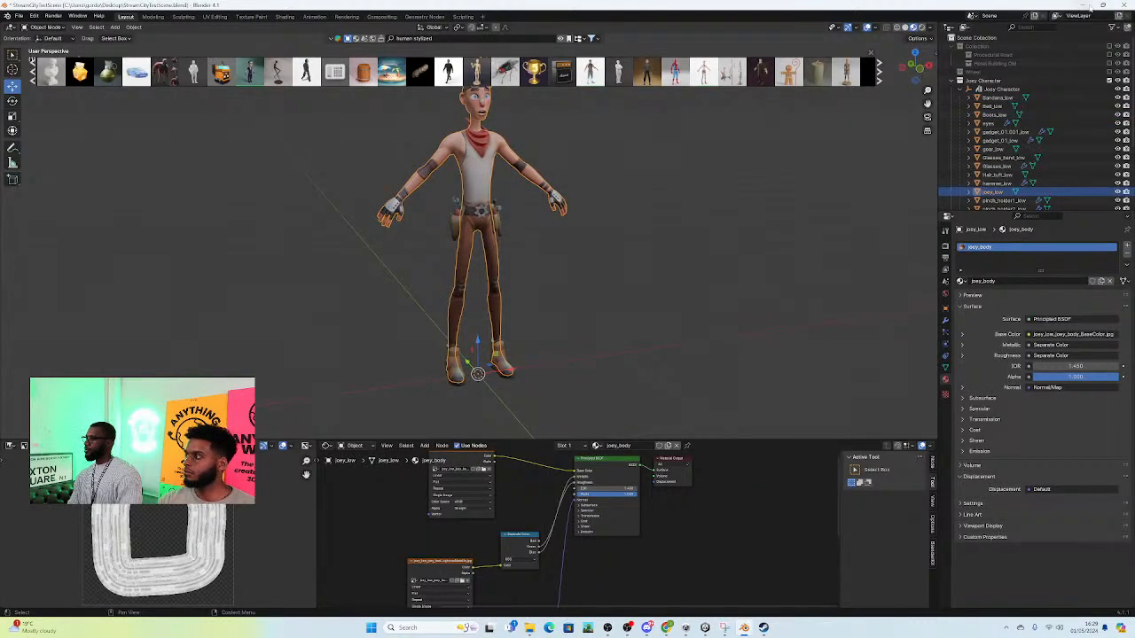
# Step: Take the textures folder path from the OcclusionRoughnessMetallic image's file browser and open that folder in a new File Explorer tab
pyautogui.click(461, 581)
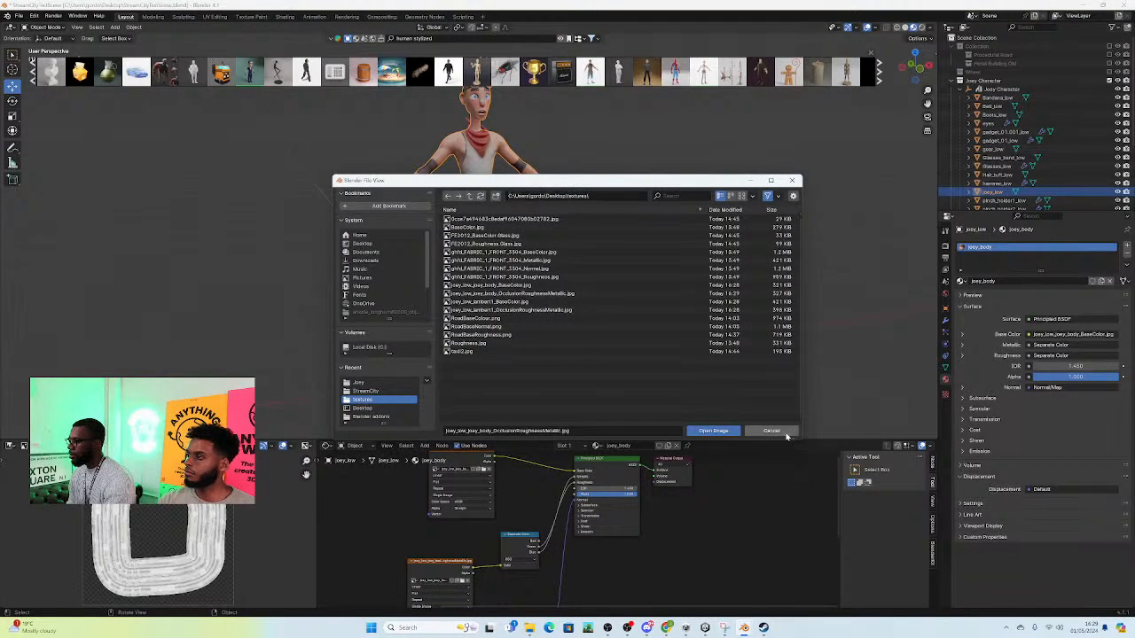
pyautogui.click(783, 431)
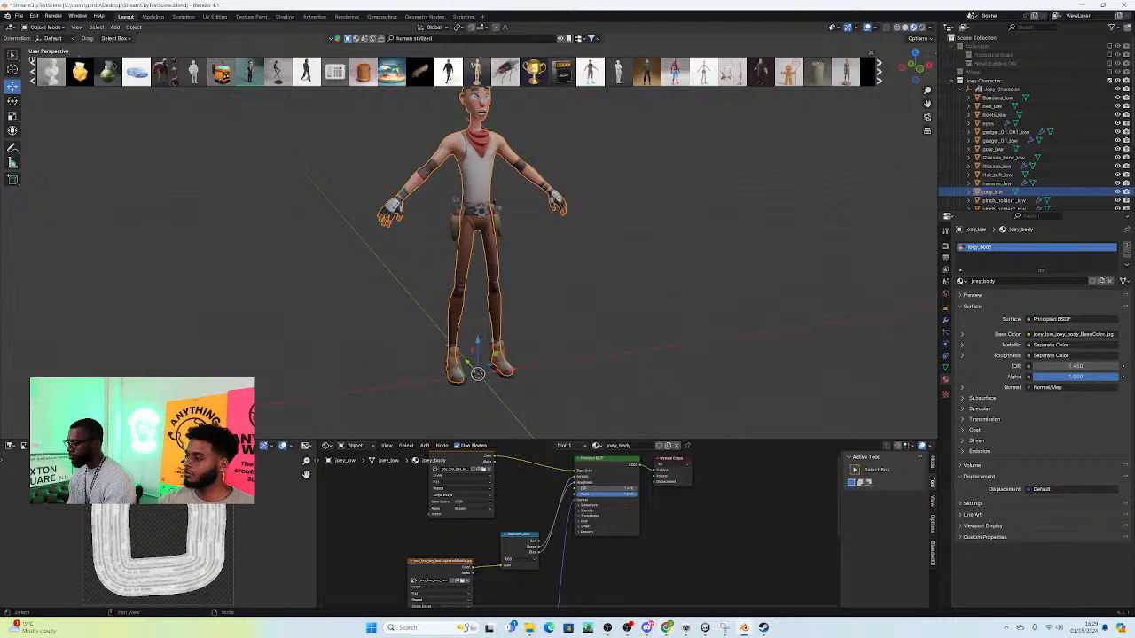
pyautogui.moveTo(668, 631)
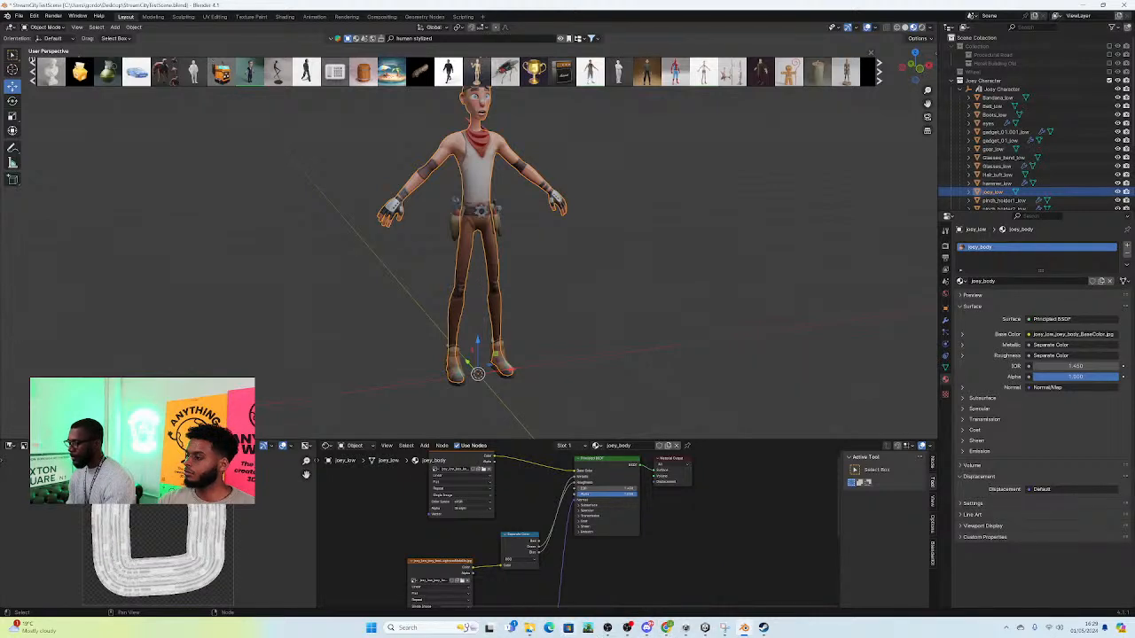
pyautogui.moveTo(530, 627)
pyautogui.click(565, 578)
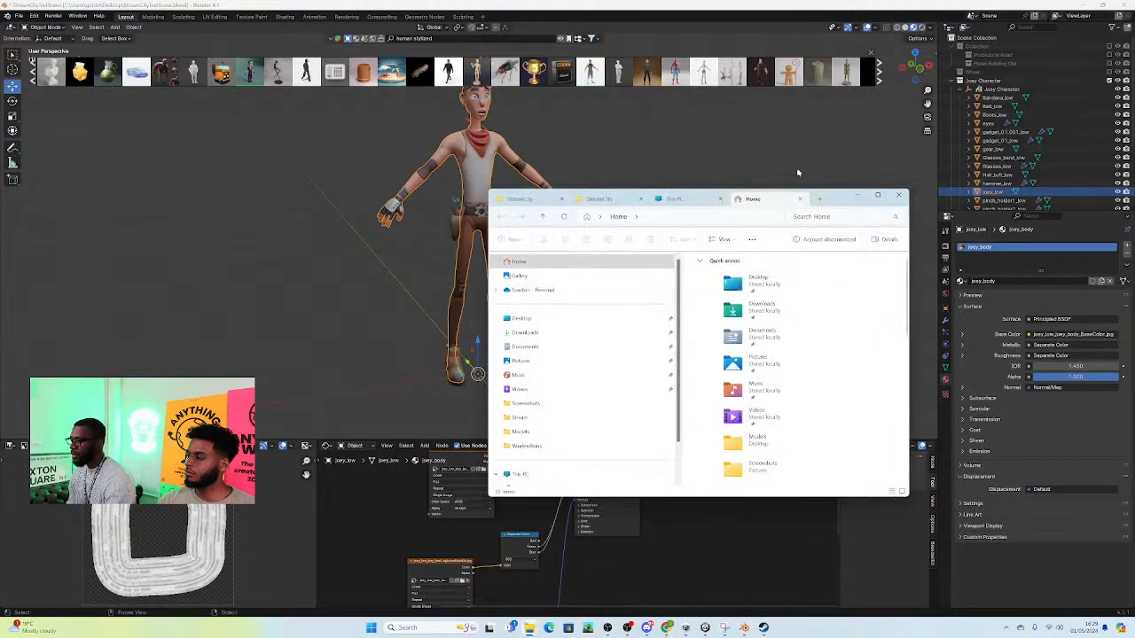
pyautogui.click(818, 199)
pyautogui.click(706, 217)
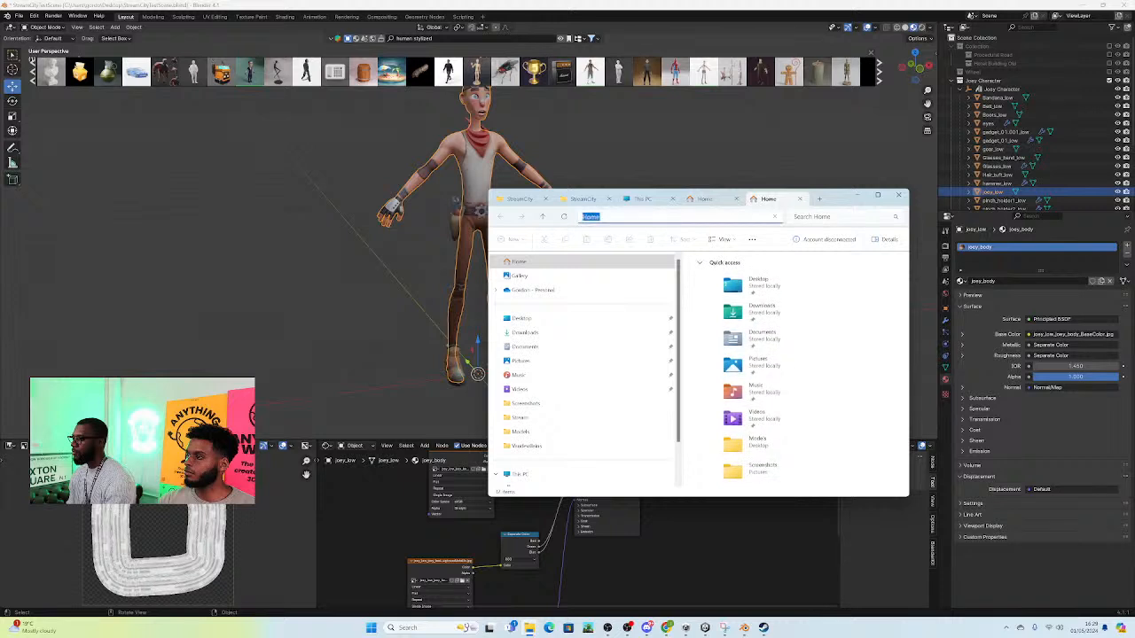
pyautogui.hotkey('ctrl', 'v')
pyautogui.press('Return')
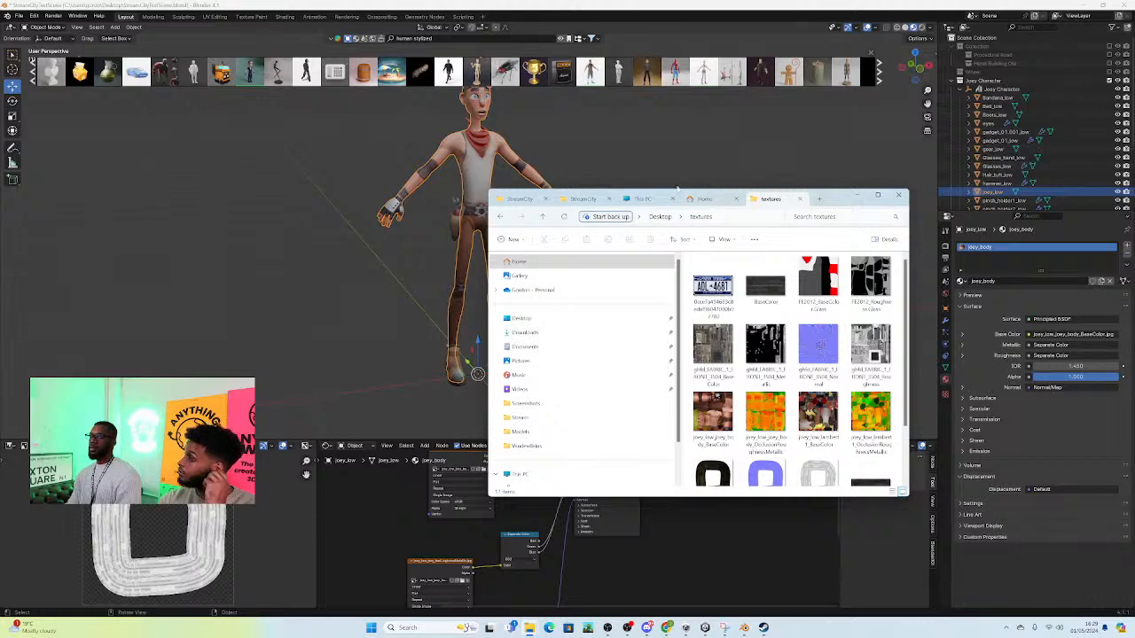
# Step: Take the Joey folder path from the FBX export dialog without exporting, and open that folder in another new File Explorer tab
pyautogui.click(818, 199)
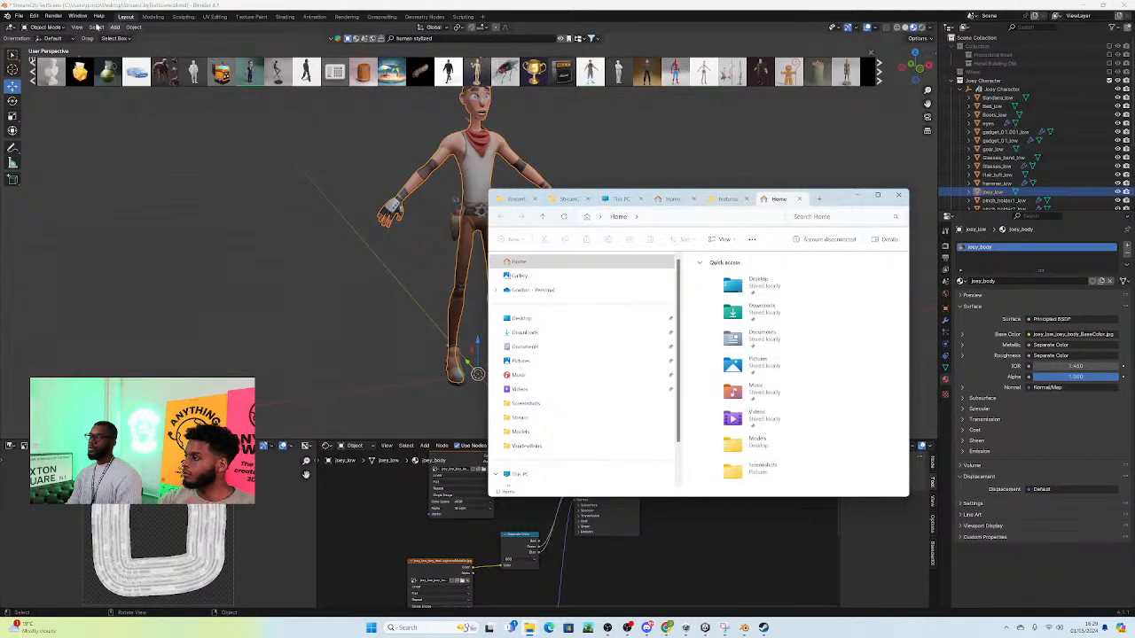
pyautogui.click(21, 16)
pyautogui.moveTo(35, 145)
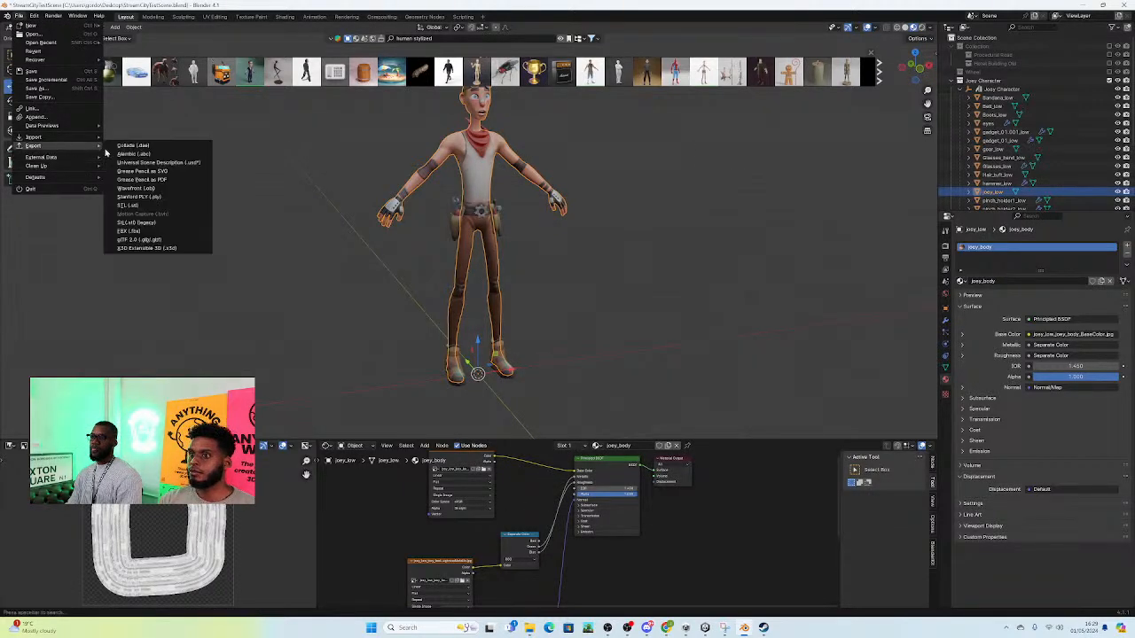
pyautogui.click(132, 231)
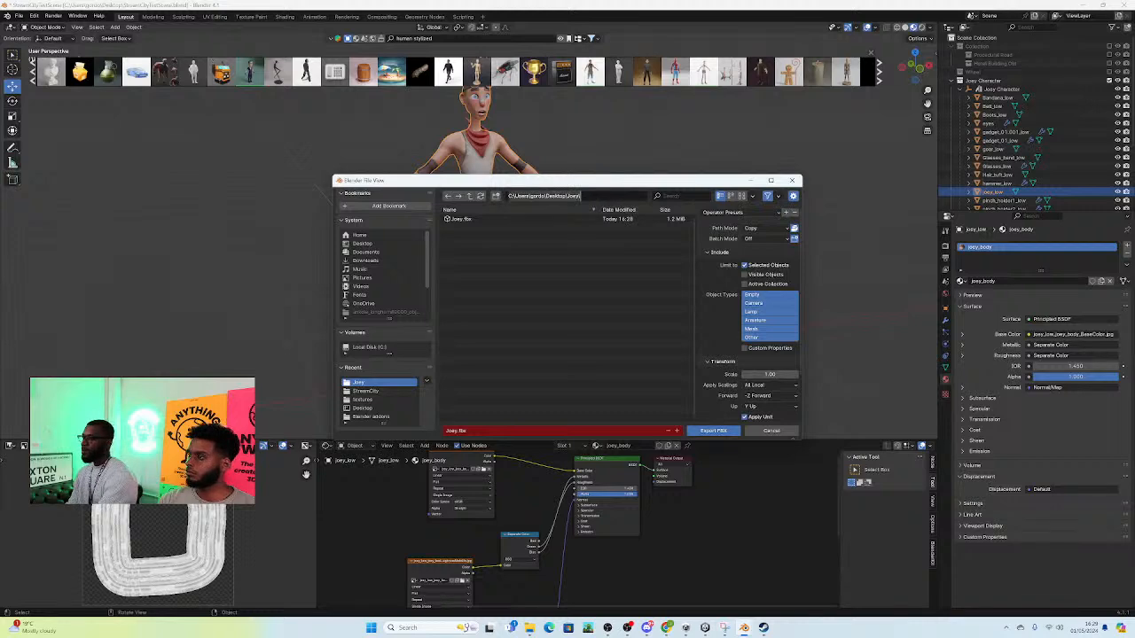
pyautogui.click(773, 432)
pyautogui.click(782, 433)
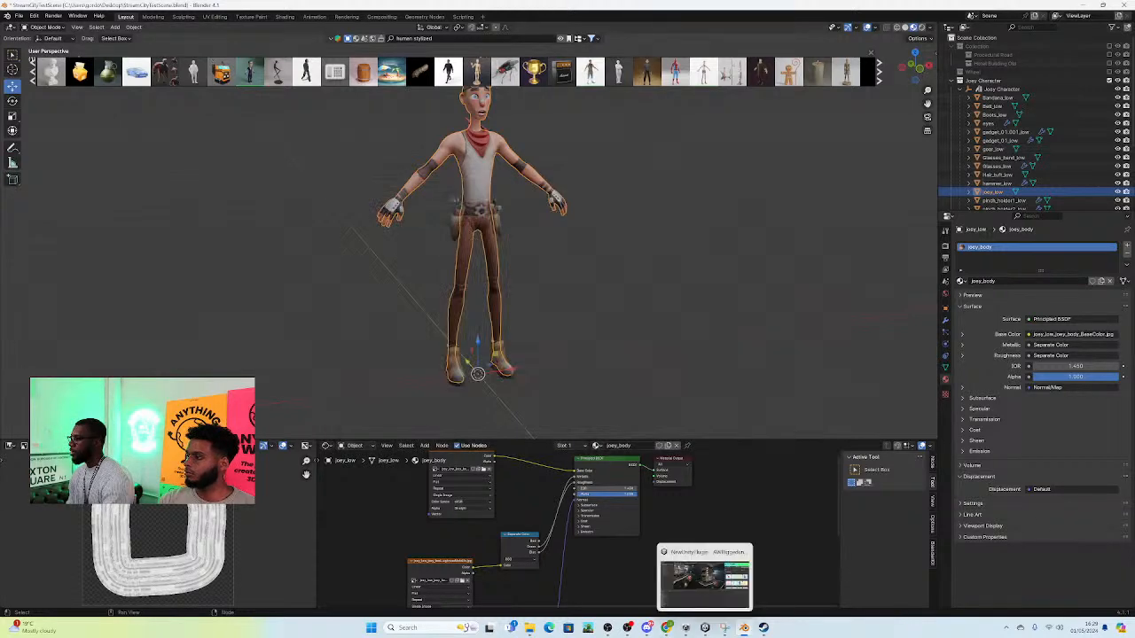
pyautogui.moveTo(529, 628)
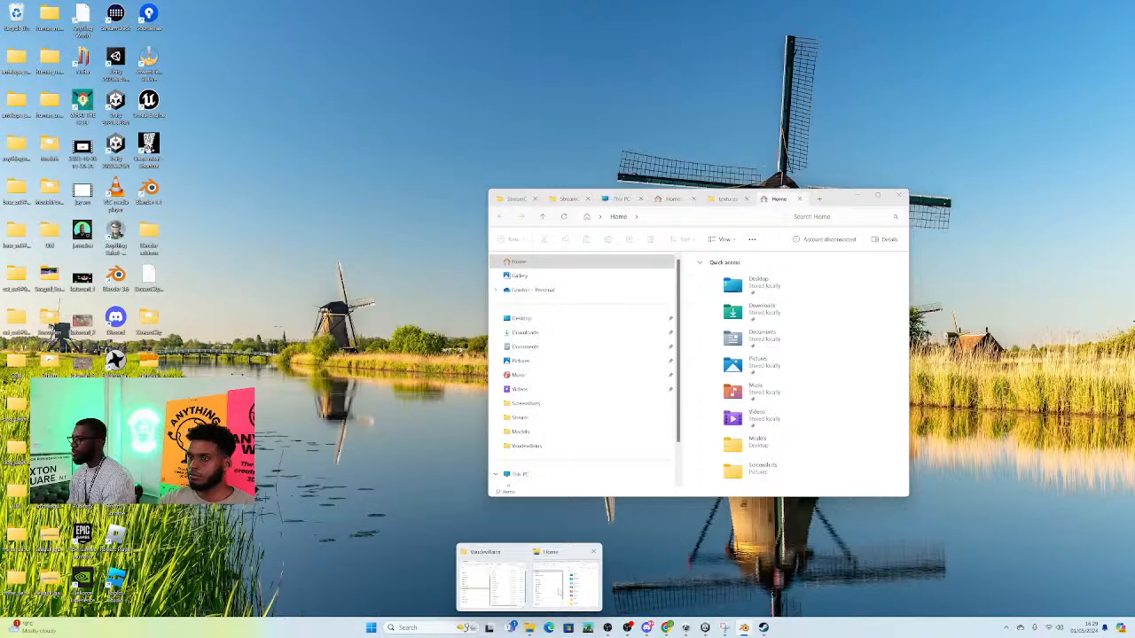
pyautogui.click(559, 592)
pyautogui.click(652, 217)
pyautogui.write('C:\\Users\\gordo\\Desktop\\Joey\\')
pyautogui.press('Return')
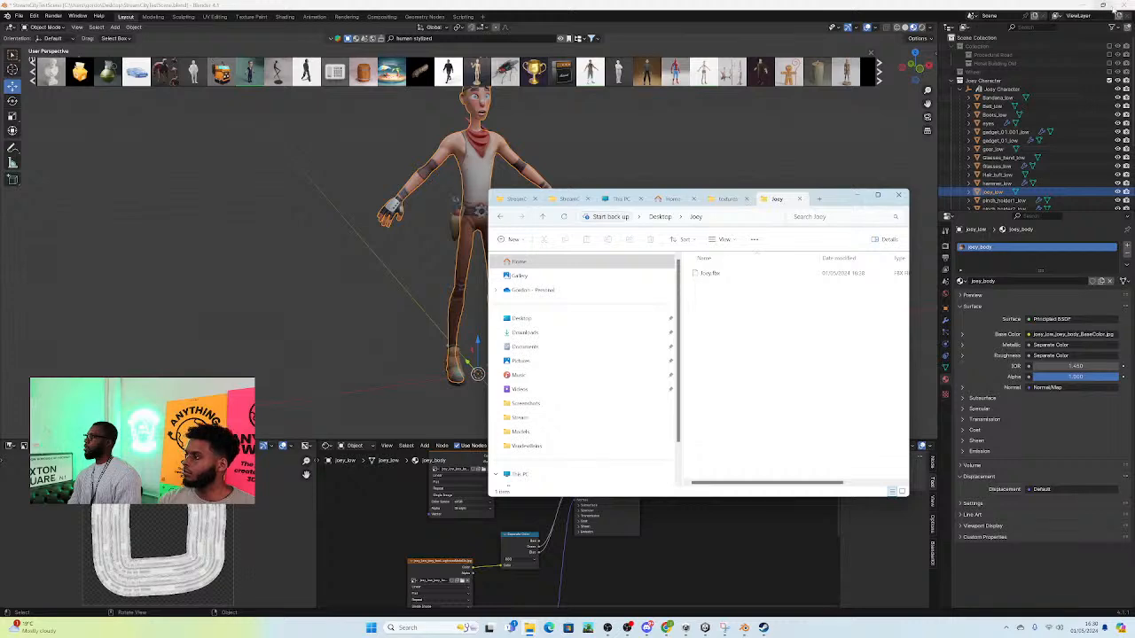
# Step: Close Blender 4.1, saving the changes to StreamCityTestScene.blend, and launch Blender 3.6 from the Desktop folder
pyautogui.click(1119, 5)
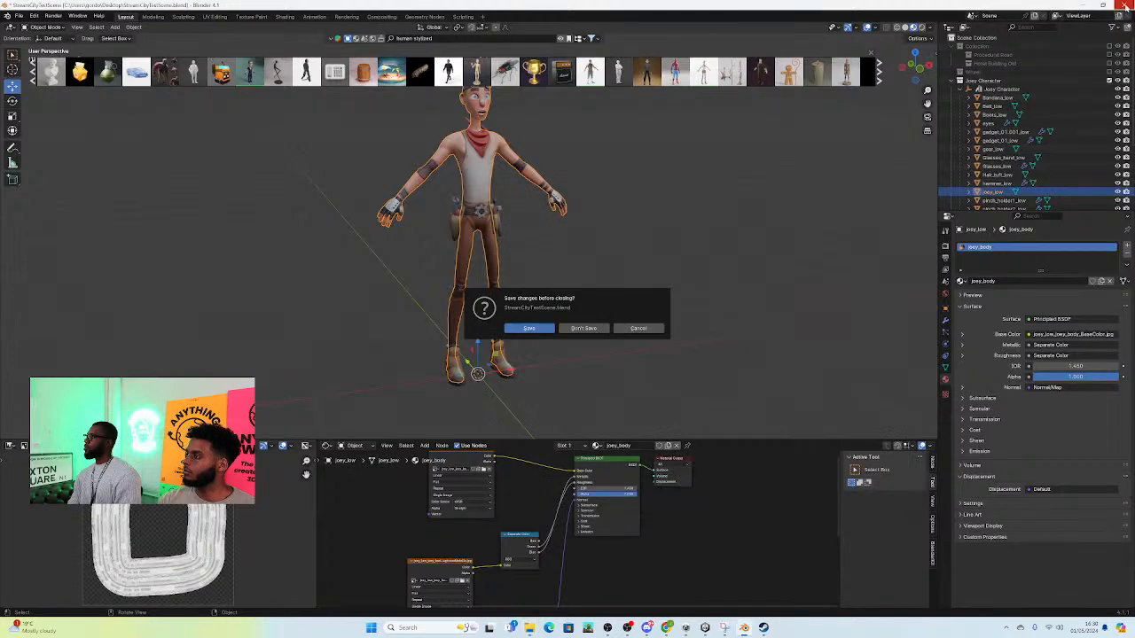
pyautogui.click(529, 328)
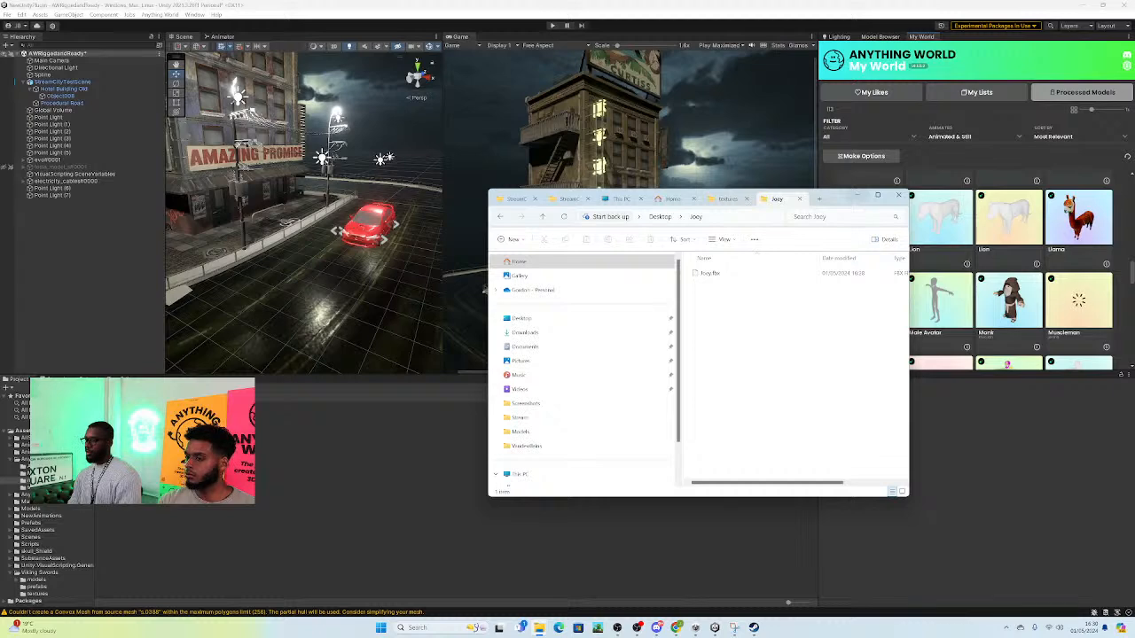
pyautogui.click(819, 200)
pyautogui.click(521, 317)
pyautogui.scroll(-3, 789, 350)
pyautogui.scroll(-5, 789, 350)
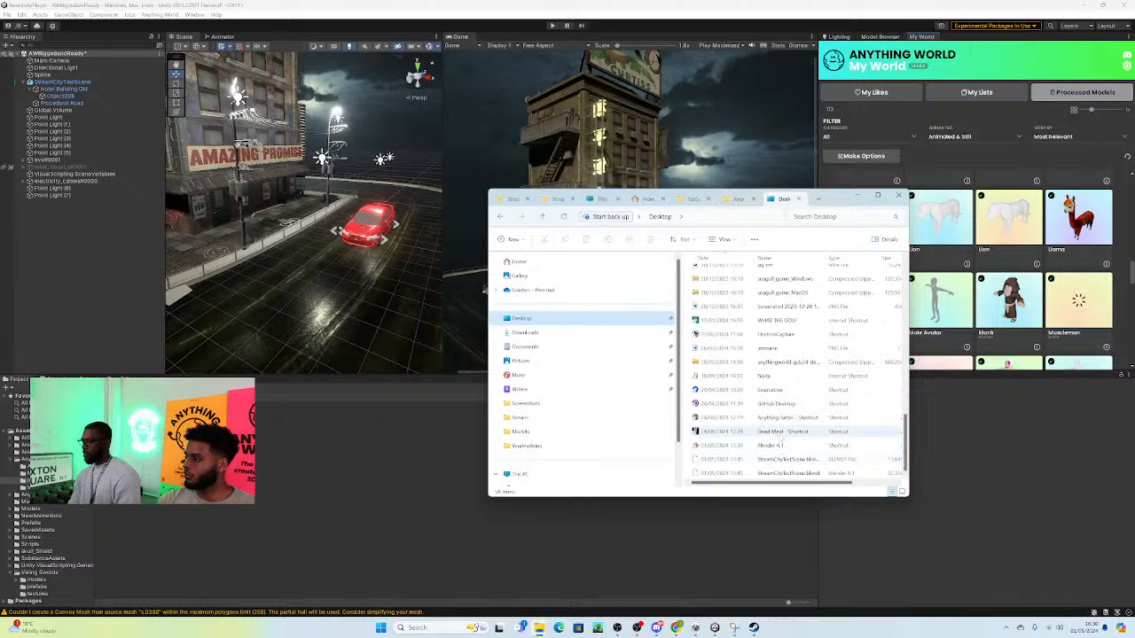
pyautogui.scroll(3, 772, 433)
pyautogui.click(778, 314)
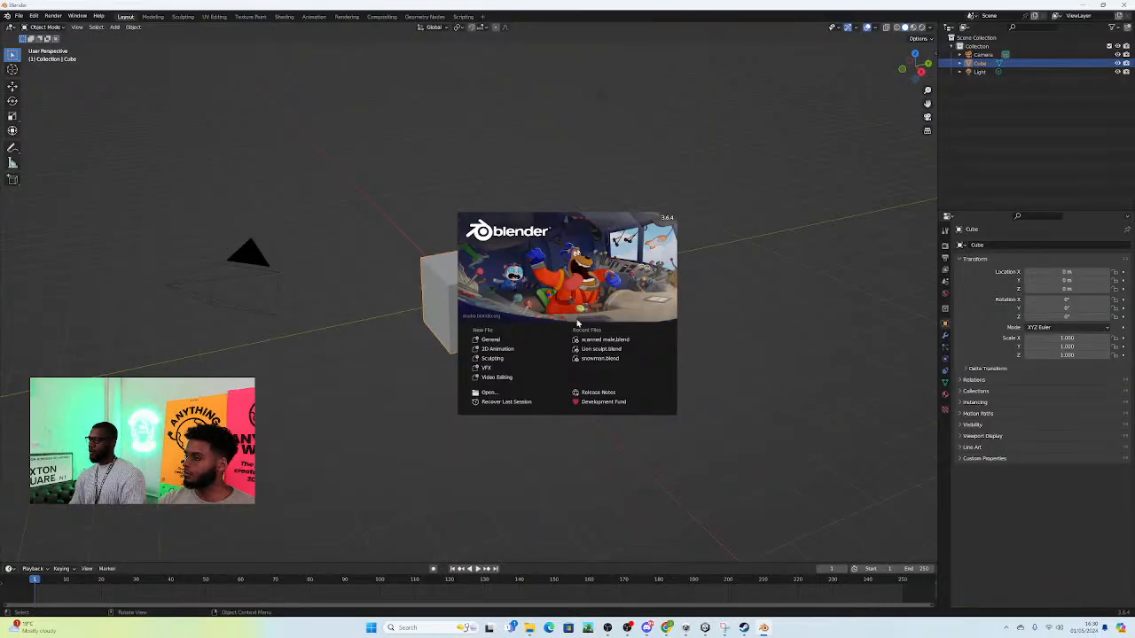
# Step: Delete all the default objects from the new Blender scene
pyautogui.click(430, 129)
pyautogui.press('a')
pyautogui.press('x')
pyautogui.click(438, 142)
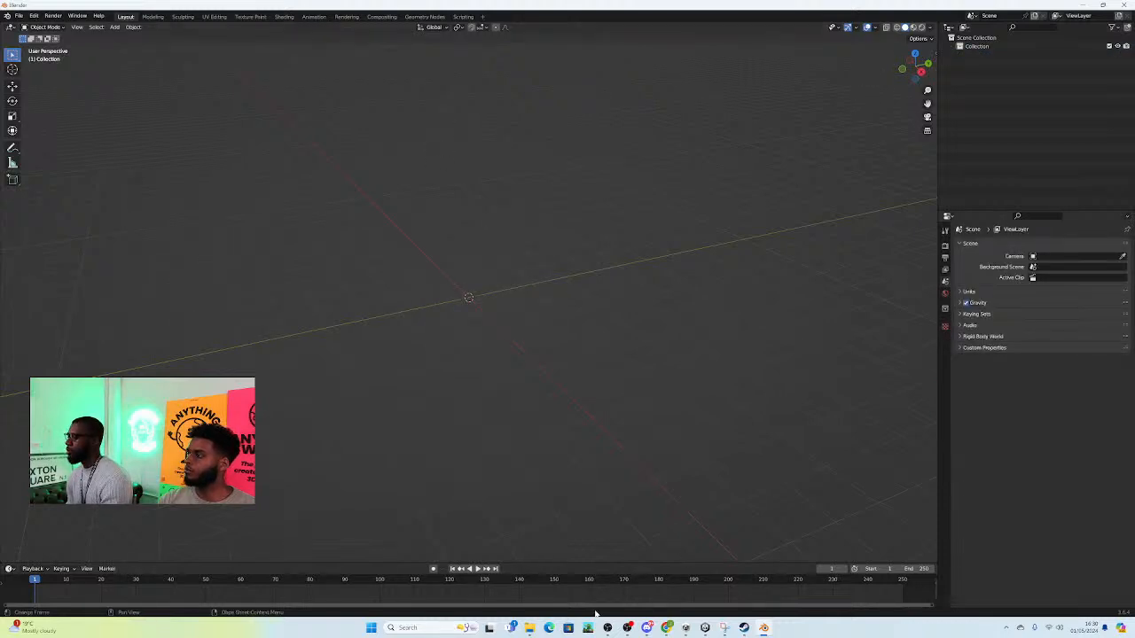
# Step: Bring up the textures folder in File Explorer and maximize its window
pyautogui.moveTo(529, 629)
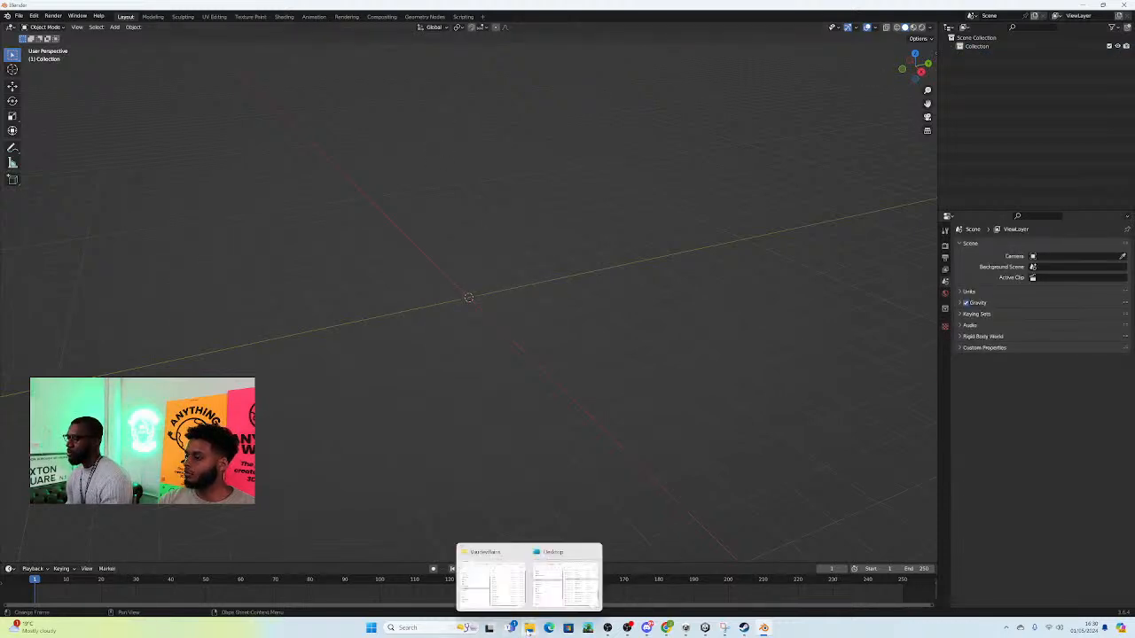
pyautogui.click(503, 599)
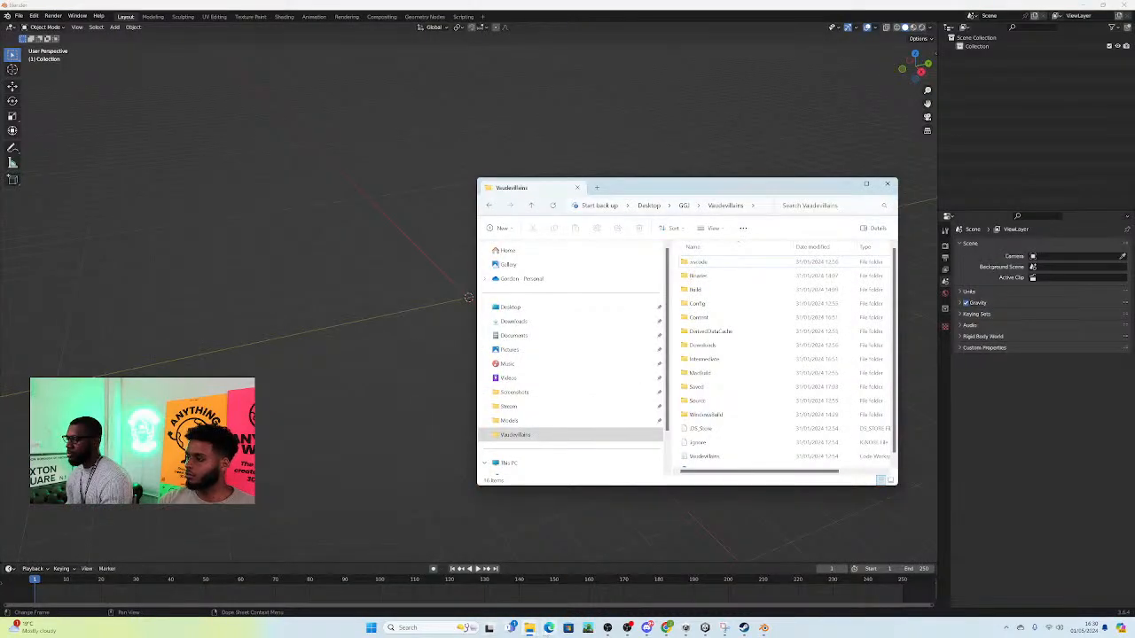
pyautogui.moveTo(529, 628)
pyautogui.click(552, 581)
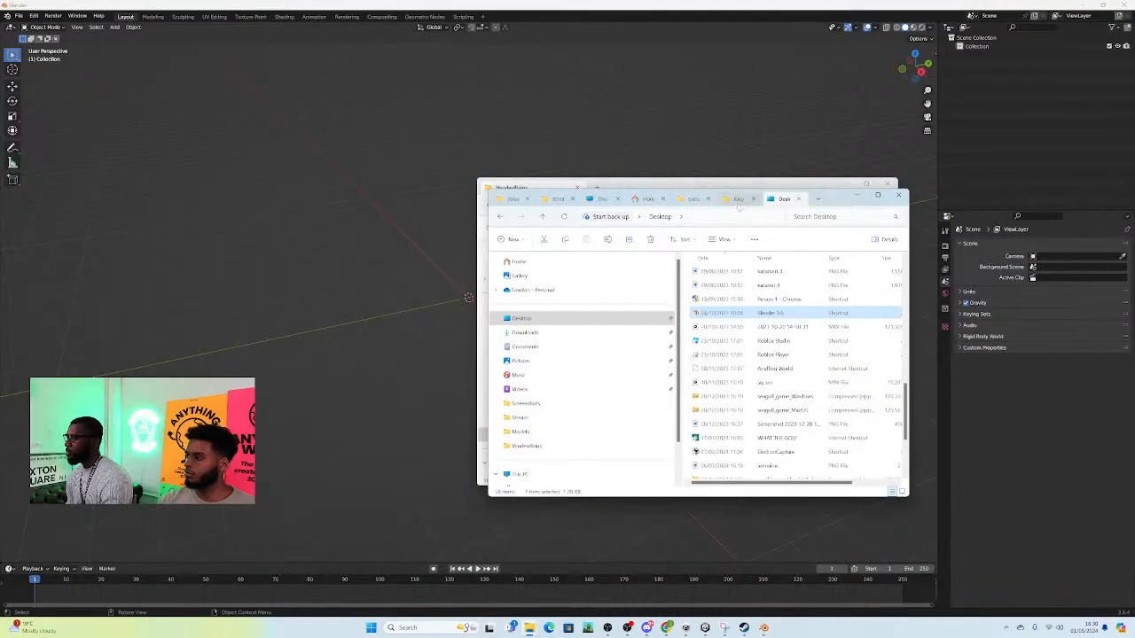
pyautogui.click(693, 200)
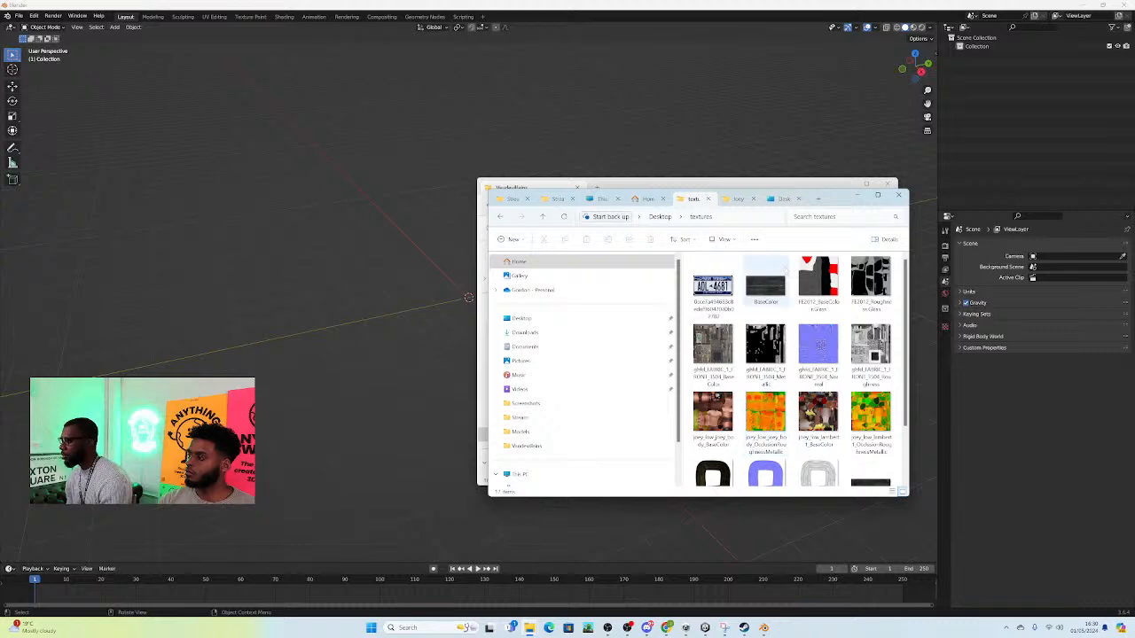
pyautogui.click(877, 195)
# Step: Move the four joey_low BaseColor and OcclusionRoughnessMetallic images for joey_body and lambert1 from the textures folder into the Joey folder
pyautogui.click(616, 89)
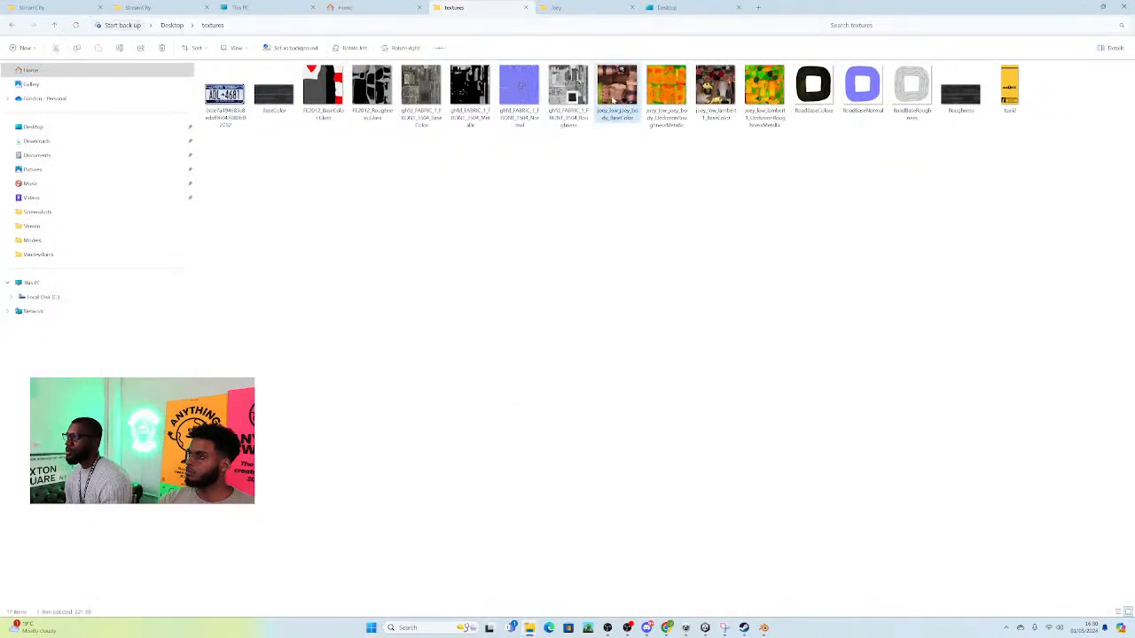
pyautogui.keyDown('ctrl'); pyautogui.click(665, 89); pyautogui.keyUp('ctrl')
pyautogui.keyDown('ctrl'); pyautogui.click(714, 88); pyautogui.keyUp('ctrl')
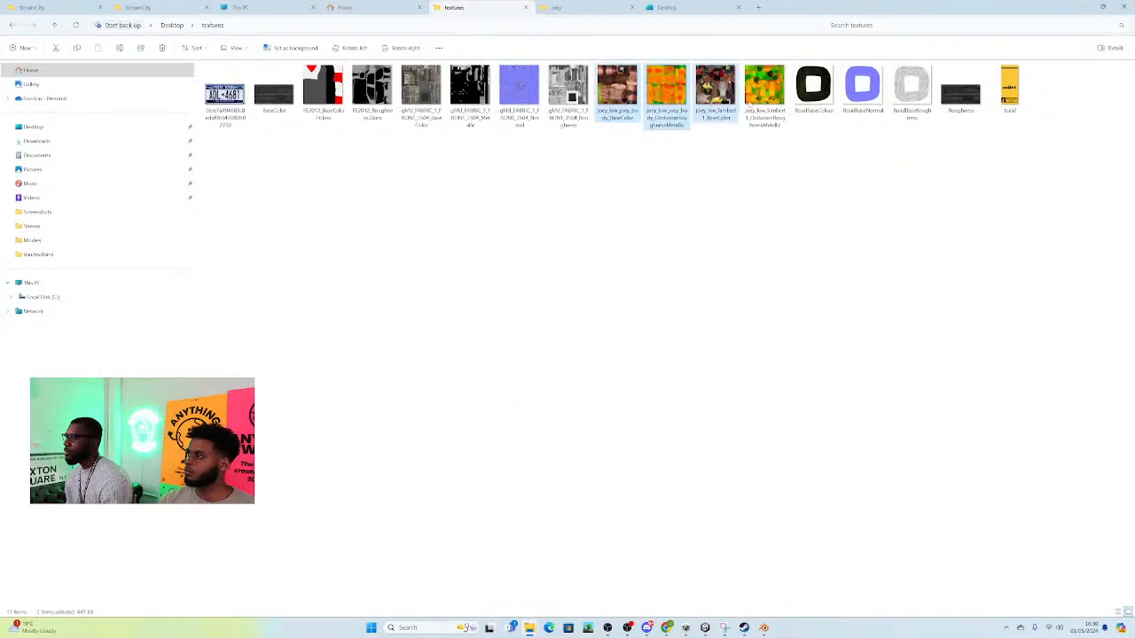
pyautogui.keyDown('ctrl'); pyautogui.click(762, 98); pyautogui.keyUp('ctrl')
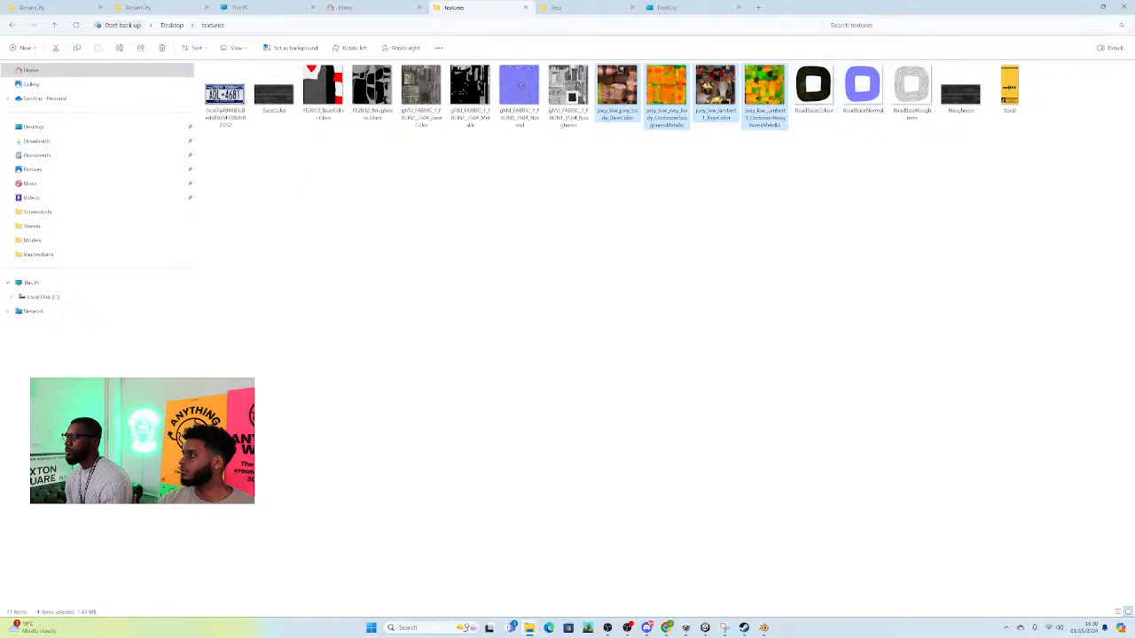
pyautogui.rightClick(661, 100)
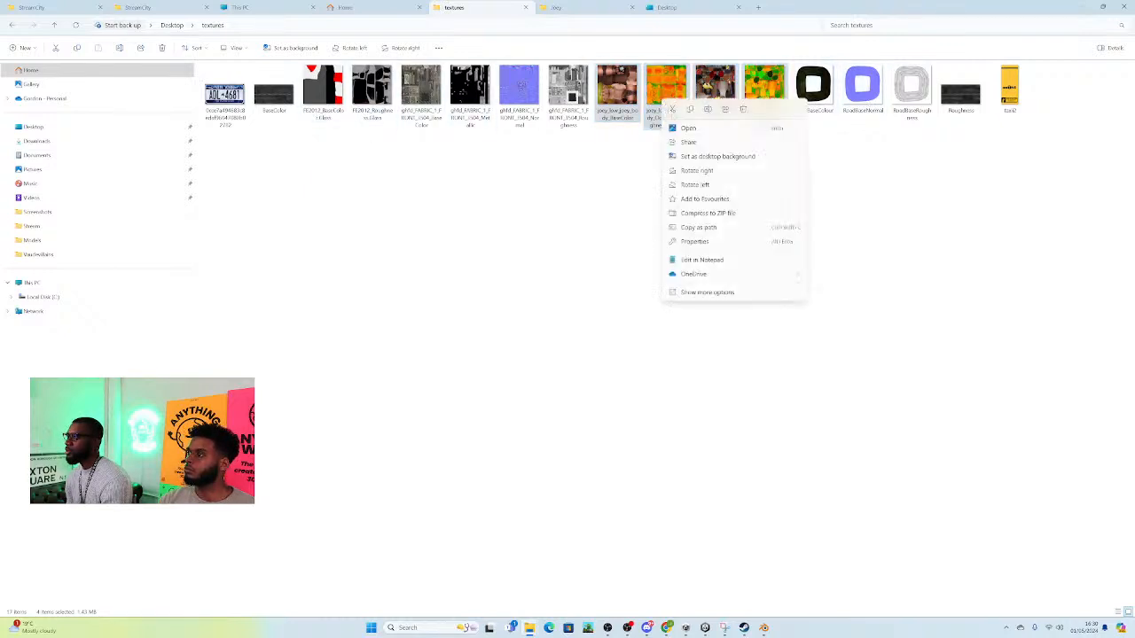
pyautogui.click(672, 108)
pyautogui.click(568, 7)
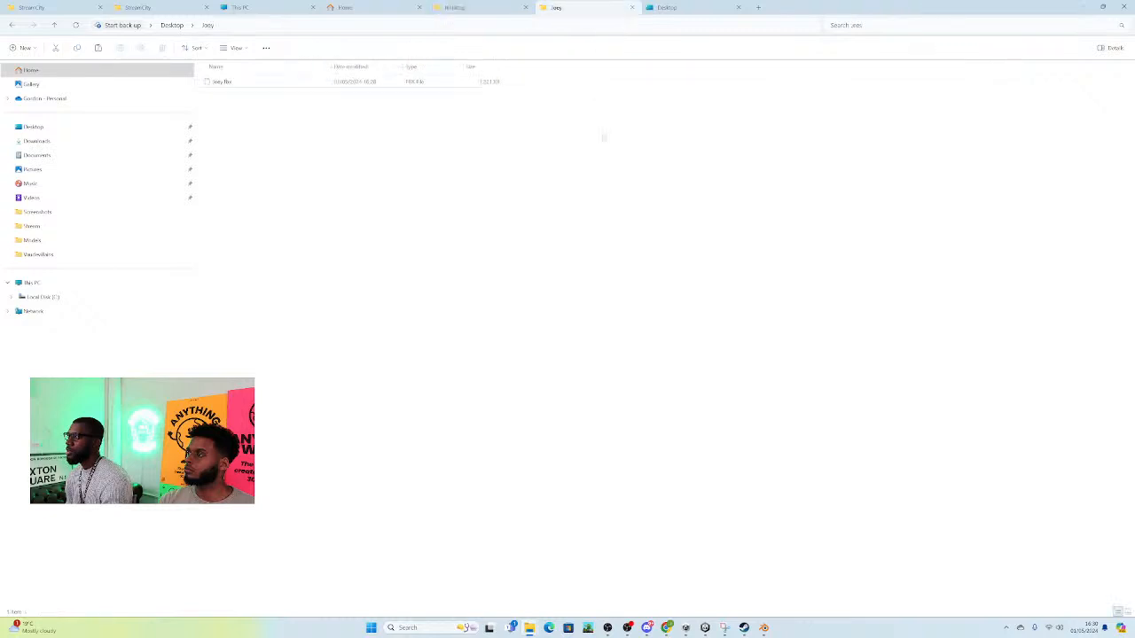
pyautogui.rightClick(383, 170)
pyautogui.click(342, 278)
pyautogui.hotkey('ctrl', 'v')
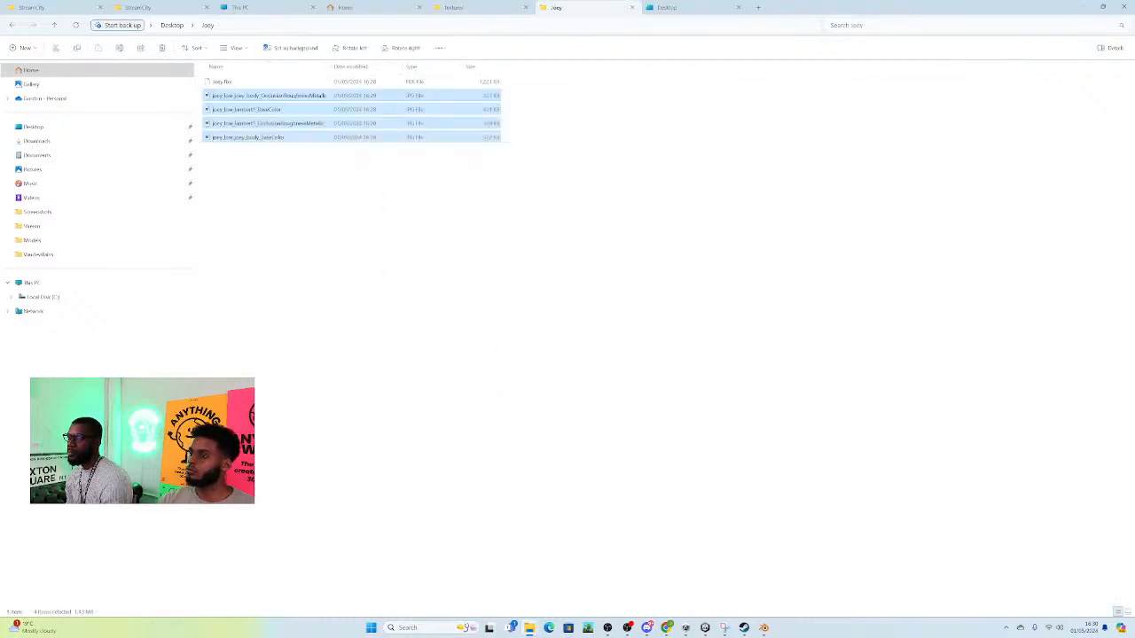
pyautogui.click(488, 9)
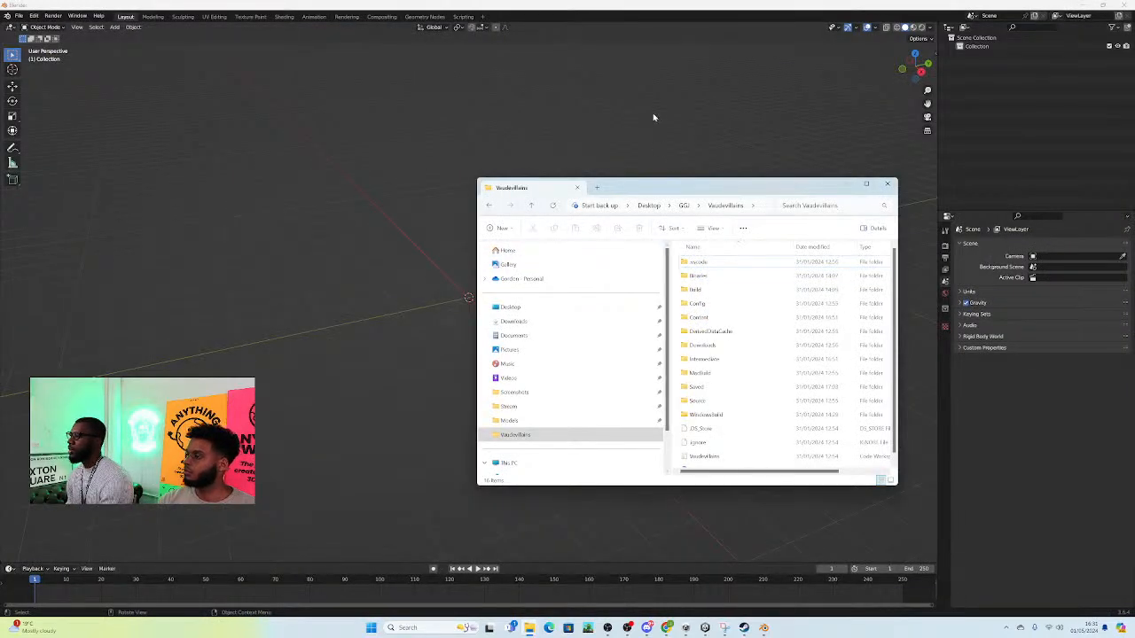
# Step: Return to Blender, show the Animate Anything panel beside the 3D viewport and widen it to make its fields readable
pyautogui.click(689, 129)
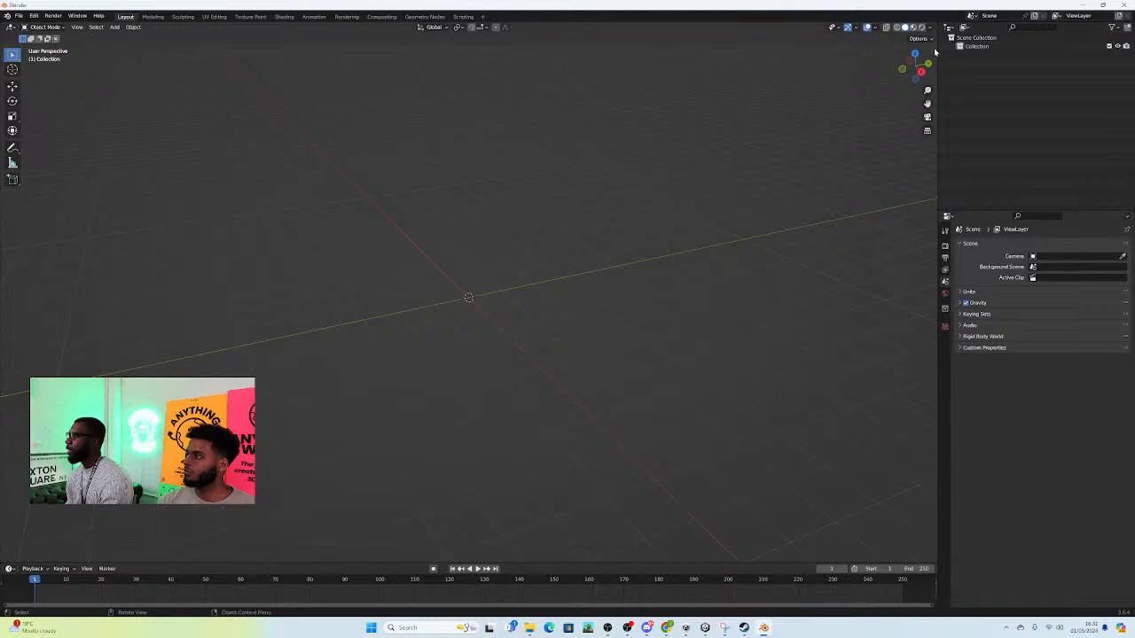
pyautogui.moveTo(936, 57); pyautogui.dragTo(922, 57)
pyautogui.click(927, 111)
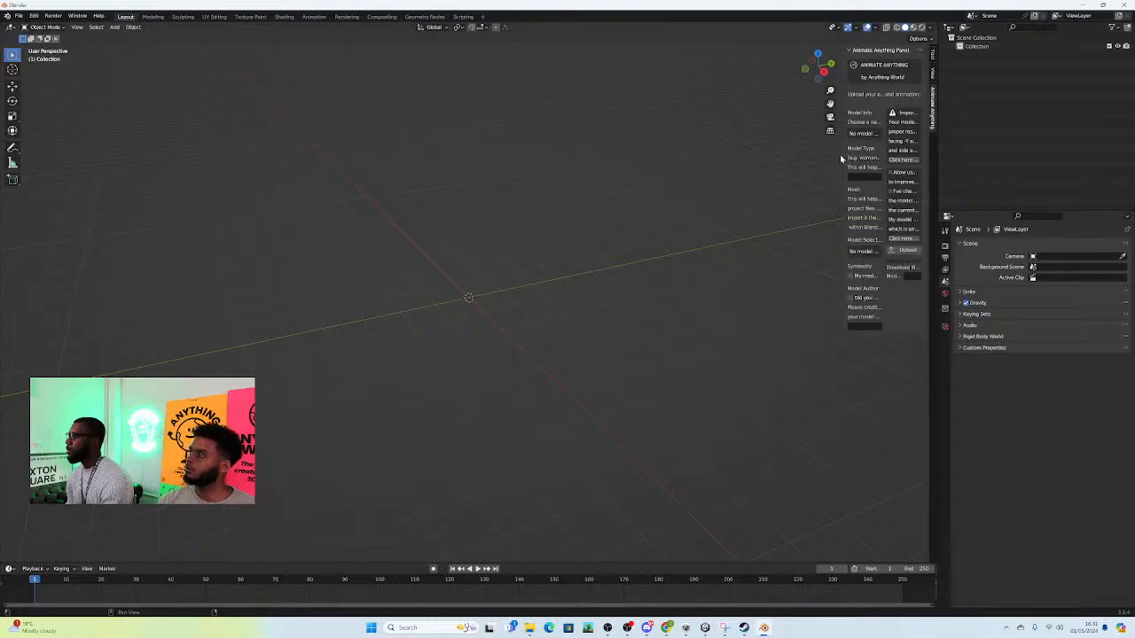
pyautogui.moveTo(842, 157); pyautogui.dragTo(760, 180)
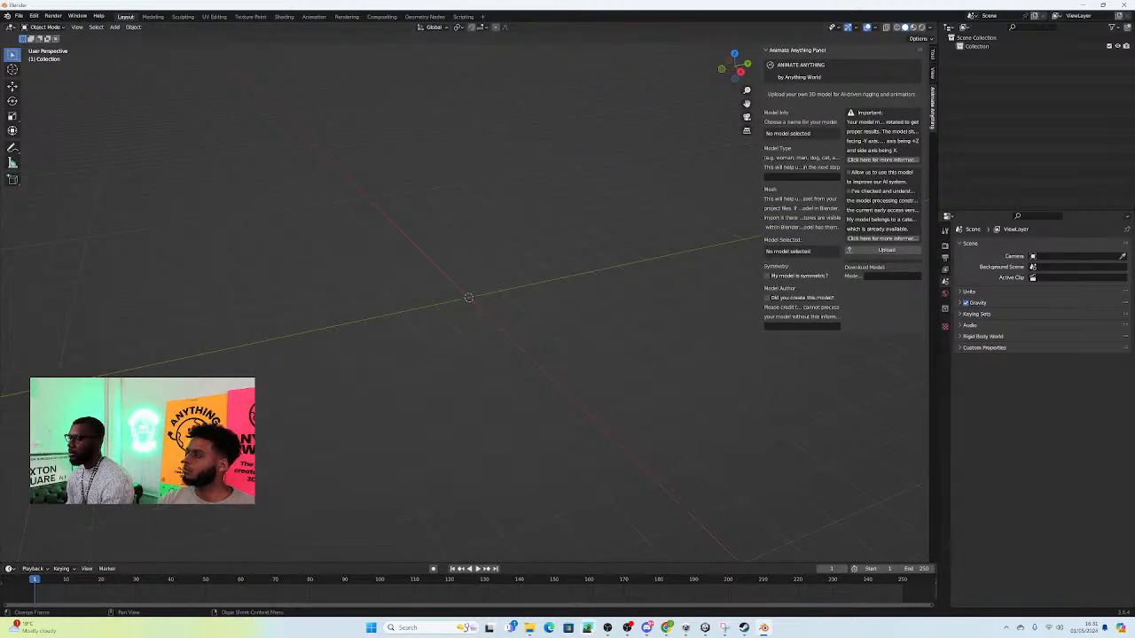
# Step: Open the Joey folder in File Explorer, copy its path and return to Blender
pyautogui.moveTo(530, 628)
pyautogui.moveTo(483, 580)
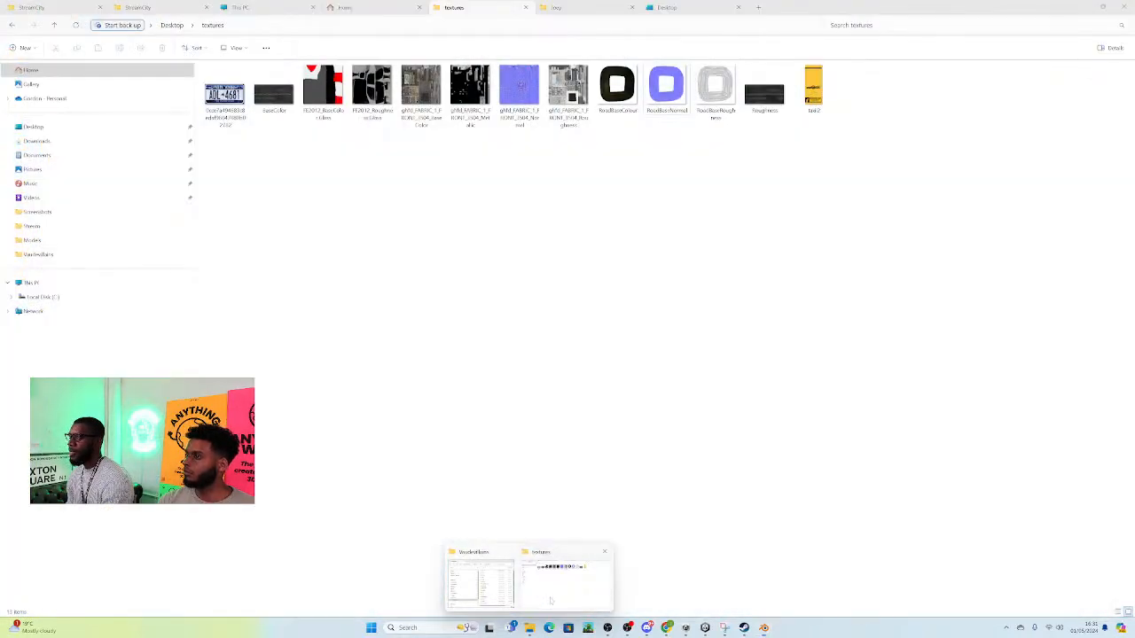
pyautogui.click(565, 581)
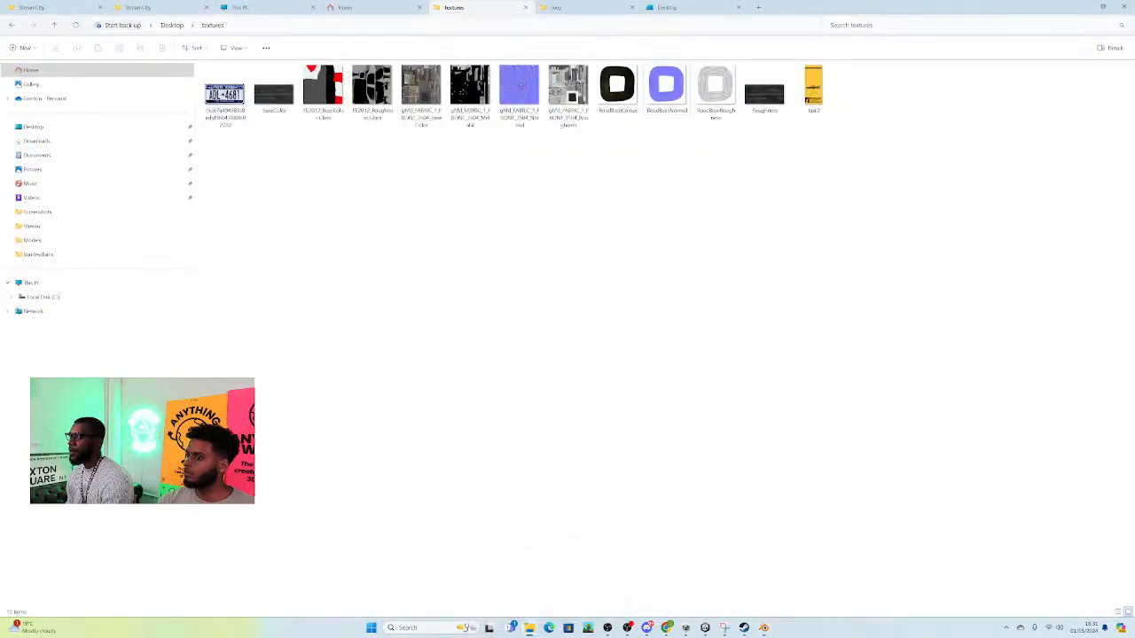
pyautogui.click(576, 7)
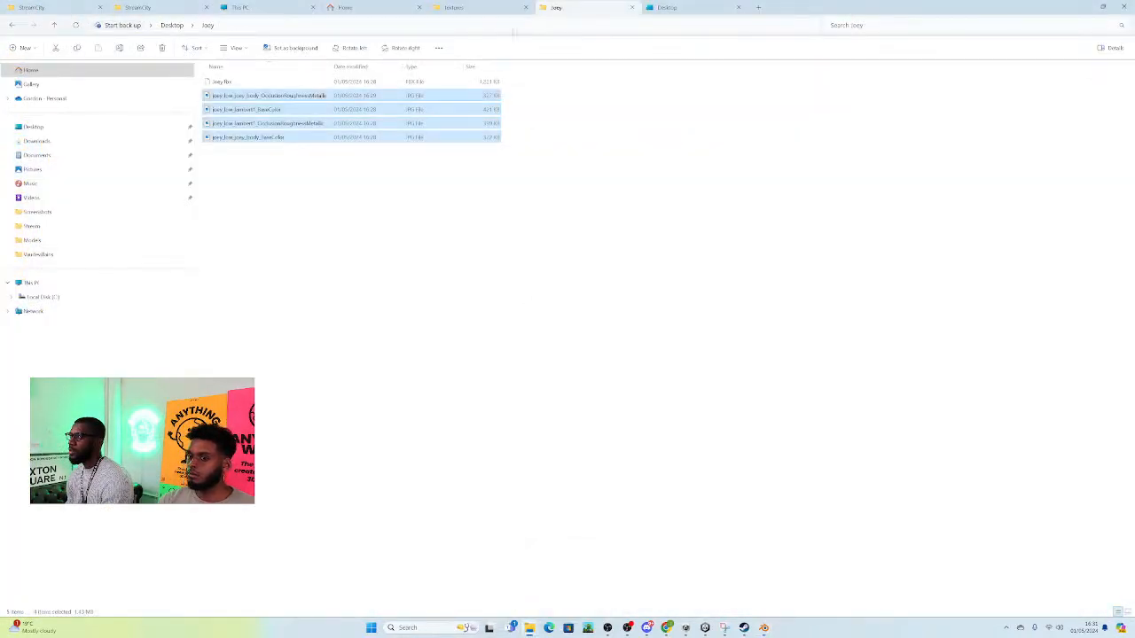
pyautogui.click(509, 25)
pyautogui.click(764, 628)
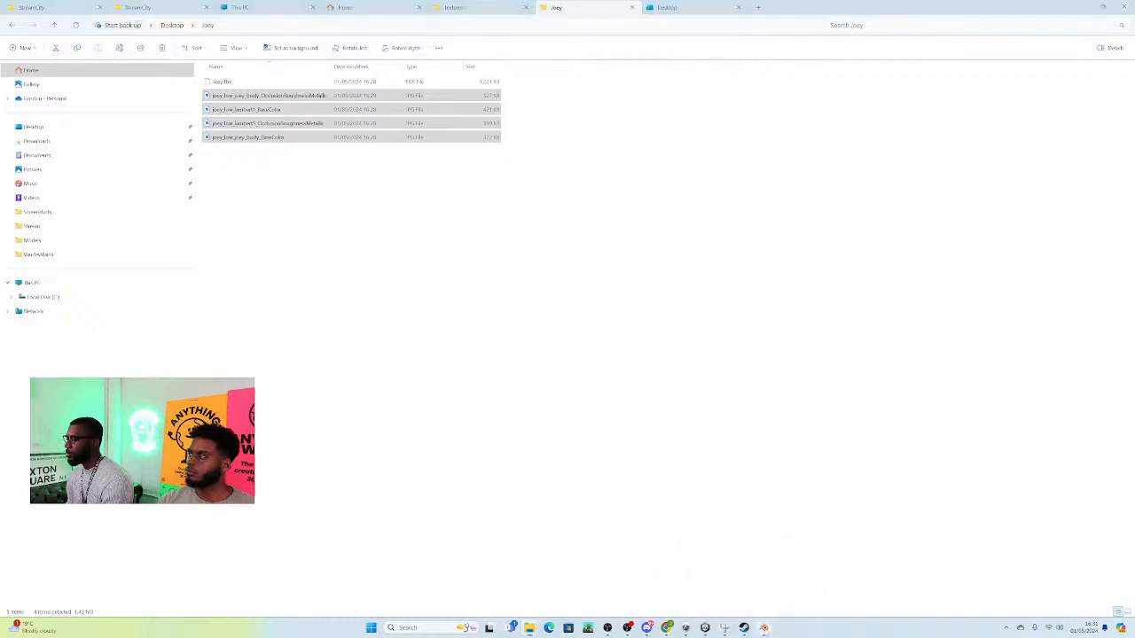
# Step: Import Joey's FBX file from the Joey folder, using the copied folder path
pyautogui.click(19, 17)
pyautogui.moveTo(48, 137)
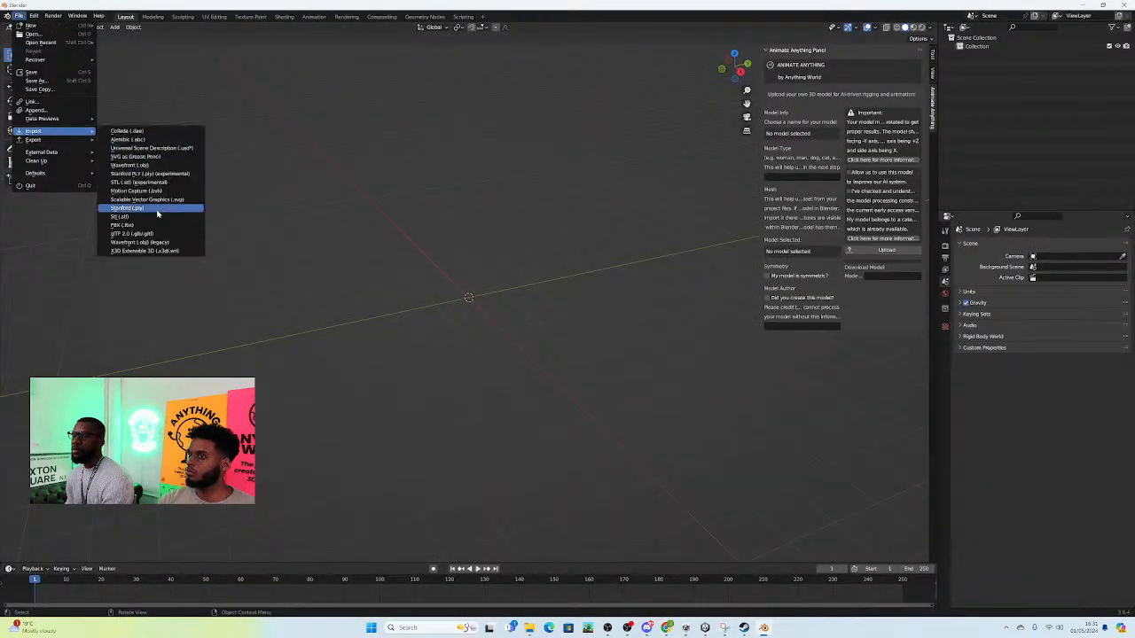
pyautogui.click(152, 226)
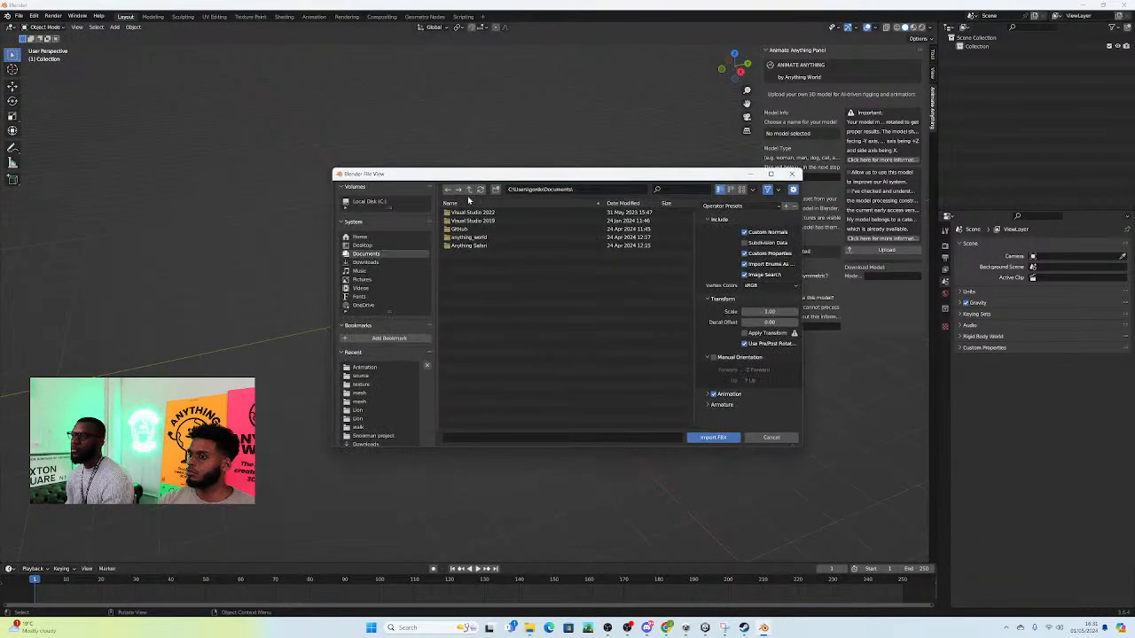
pyautogui.write('C:\\Users\\gordo\\Desktop\\joey')
pyautogui.press('Return')
pyautogui.click(490, 216)
pyautogui.click(734, 437)
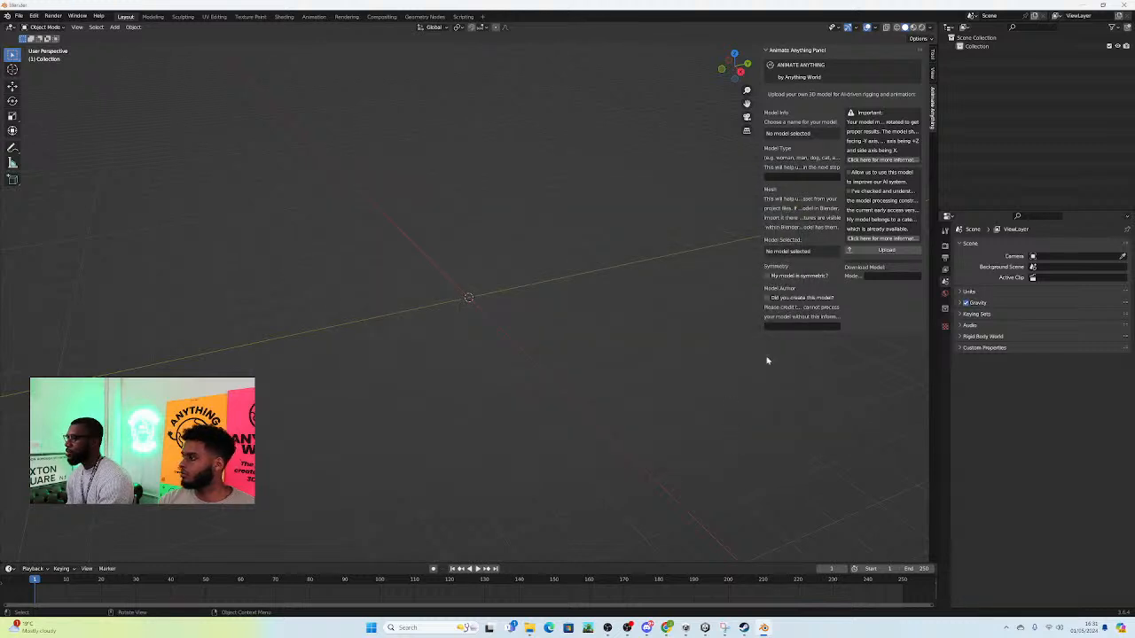
# Step: Switch the viewport to Material Preview shading and bring the imported character into a close front view
pyautogui.click(913, 27)
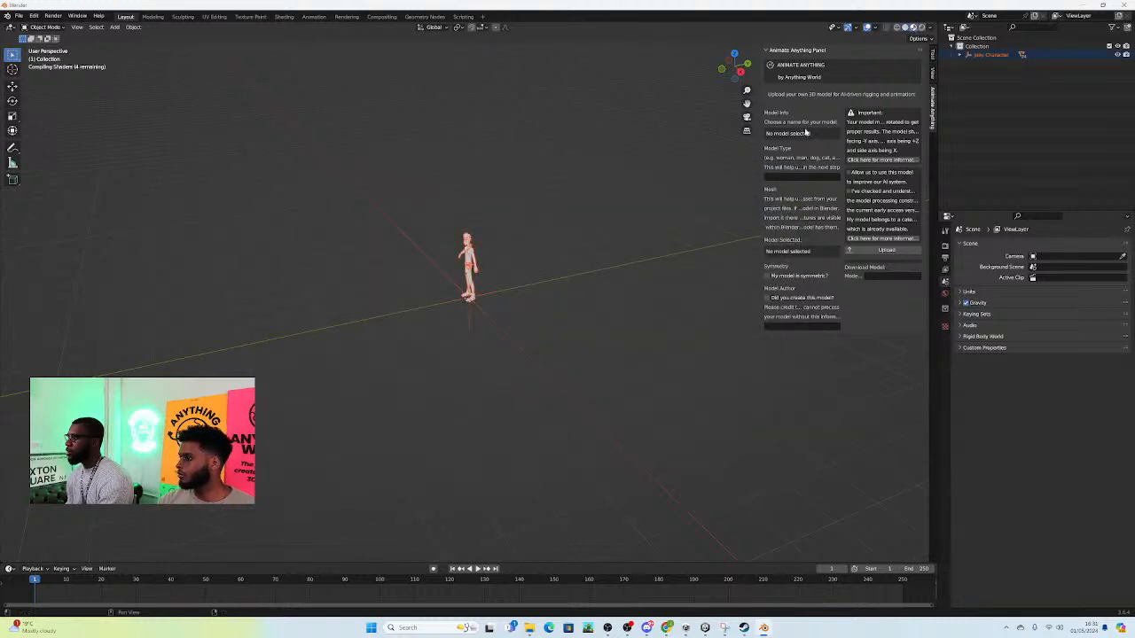
pyautogui.scroll(3, 518, 233)
pyautogui.moveTo(518, 233); pyautogui.dragTo(577, 276, button='middle')
pyautogui.scroll(4, 533, 243)
pyautogui.scroll(1, 577, 277)
pyautogui.scroll(3, 577, 277)
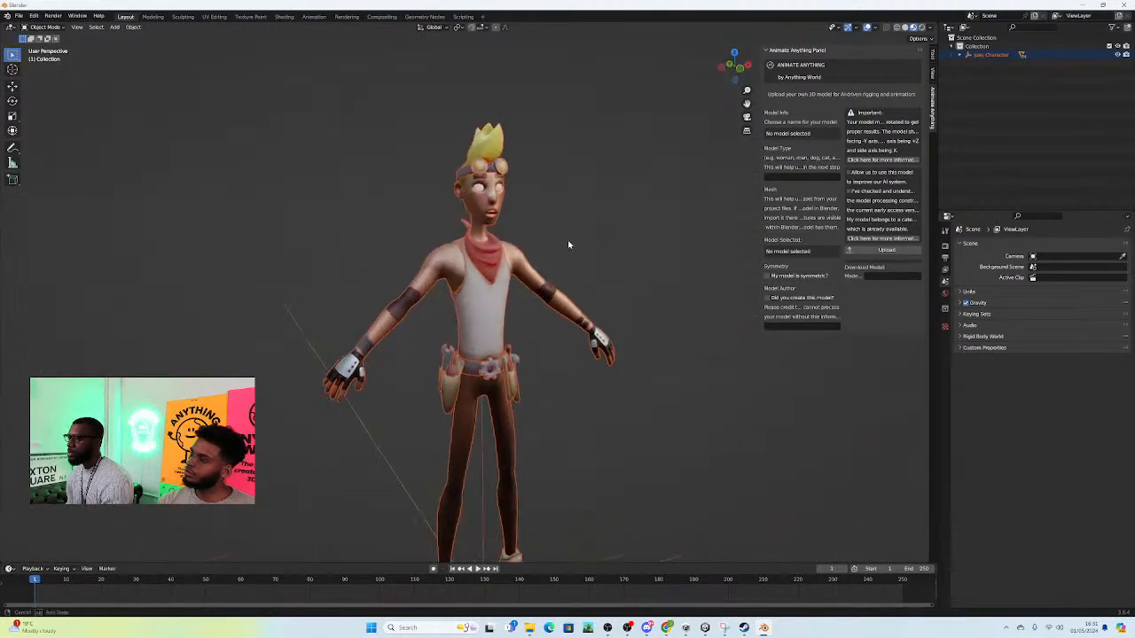
# Step: Examine the textured character and his separate body mesh from the front at different distances
pyautogui.click(424, 253)
pyautogui.moveTo(586, 229); pyautogui.dragTo(523, 240, button='middle')
pyautogui.scroll(-1, 444, 322)
pyautogui.scroll(-5, 630, 398)
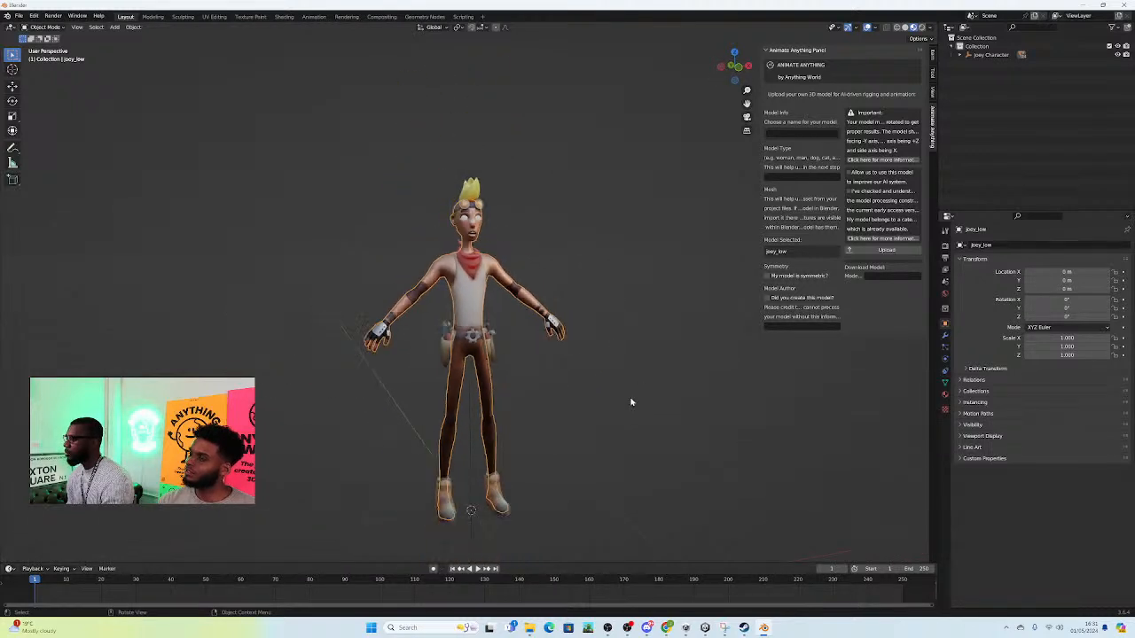
pyautogui.scroll(2, 546, 254)
pyautogui.moveTo(544, 253); pyautogui.dragTo(484, 238, button='middle')
pyautogui.moveTo(707, 629)
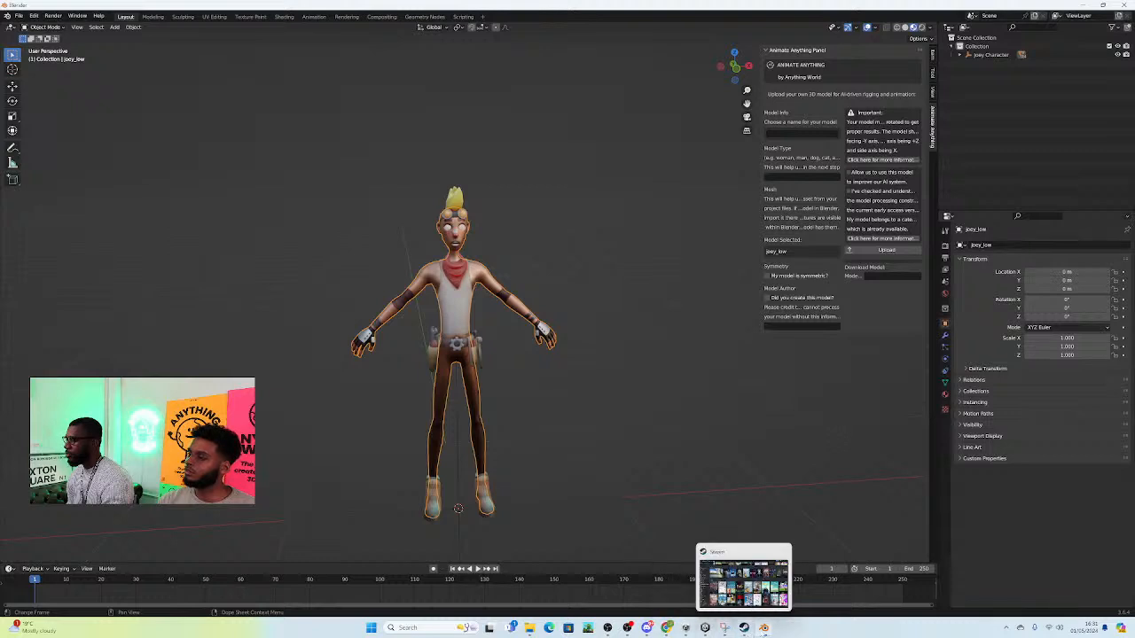
pyautogui.moveTo(763, 628)
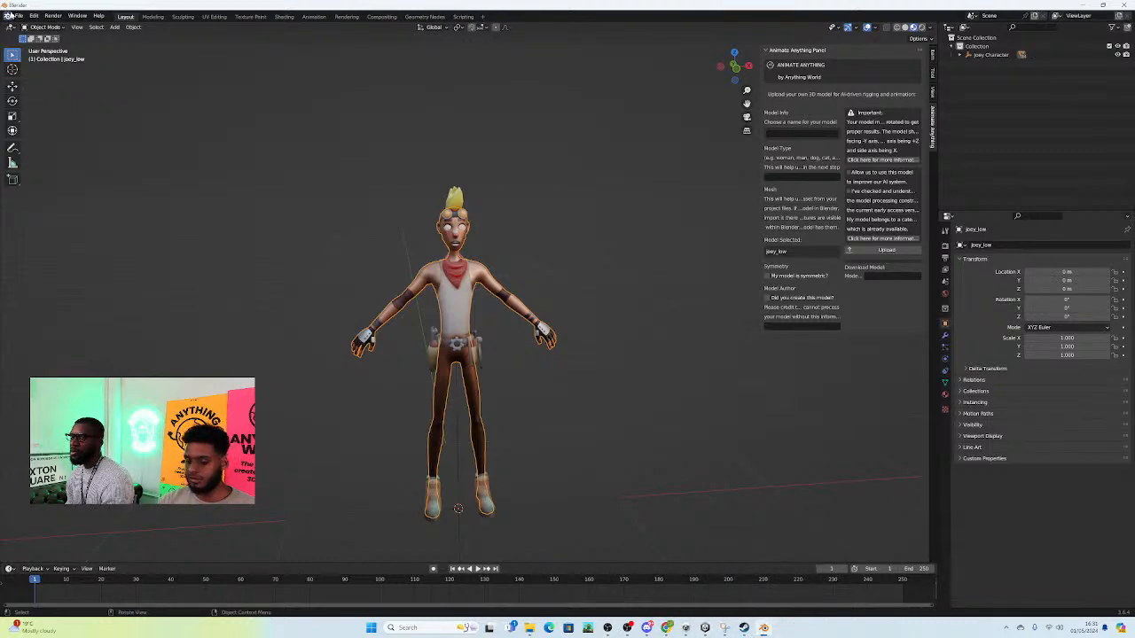
pyautogui.moveTo(546, 250); pyautogui.dragTo(561, 276, button='middle')
pyautogui.moveTo(482, 268); pyautogui.dragTo(441, 234, button='middle')
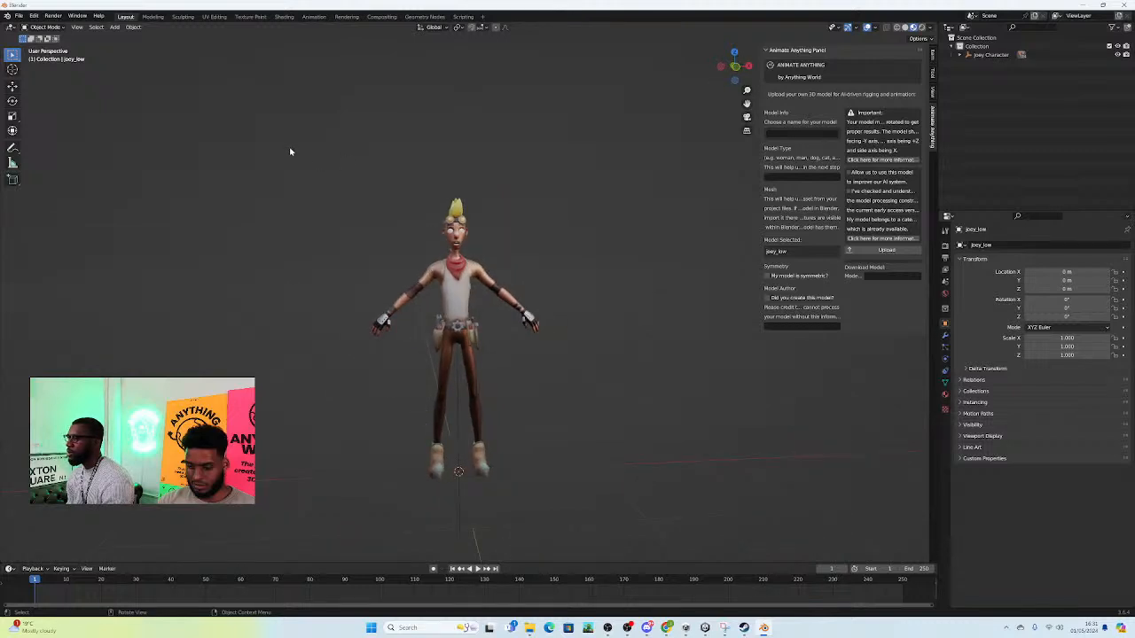
# Step: Select the body and the red bandana and join them into one mesh
pyautogui.click(470, 266)
pyautogui.scroll(4, 478, 301)
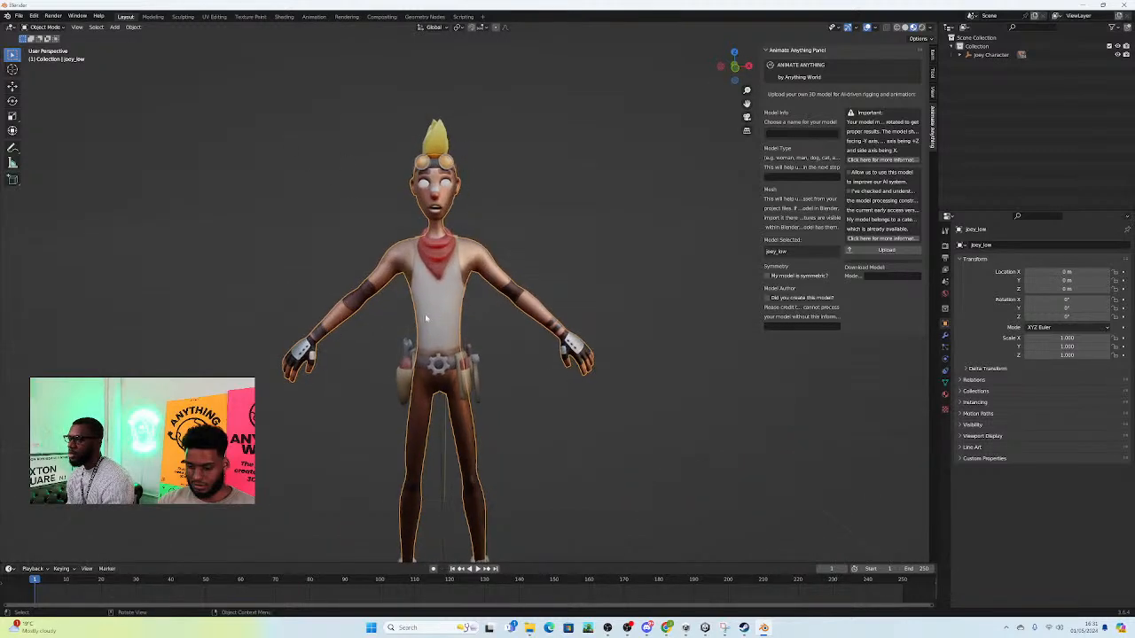
pyautogui.scroll(2, 426, 238)
pyautogui.click(430, 226)
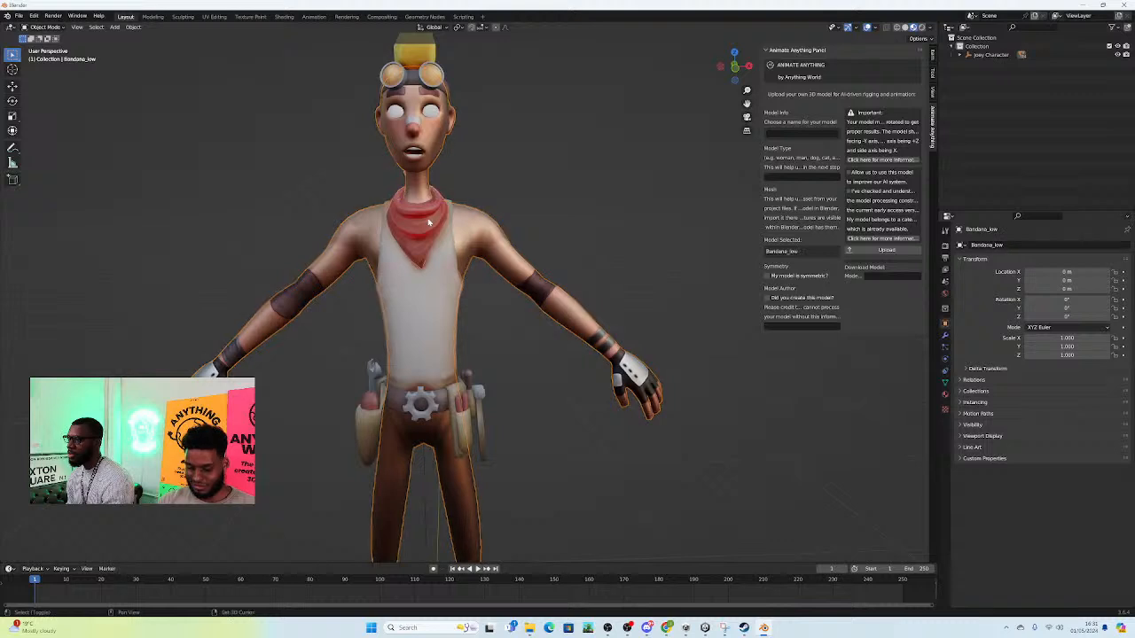
pyautogui.rightClick(431, 225)
pyautogui.click(410, 240)
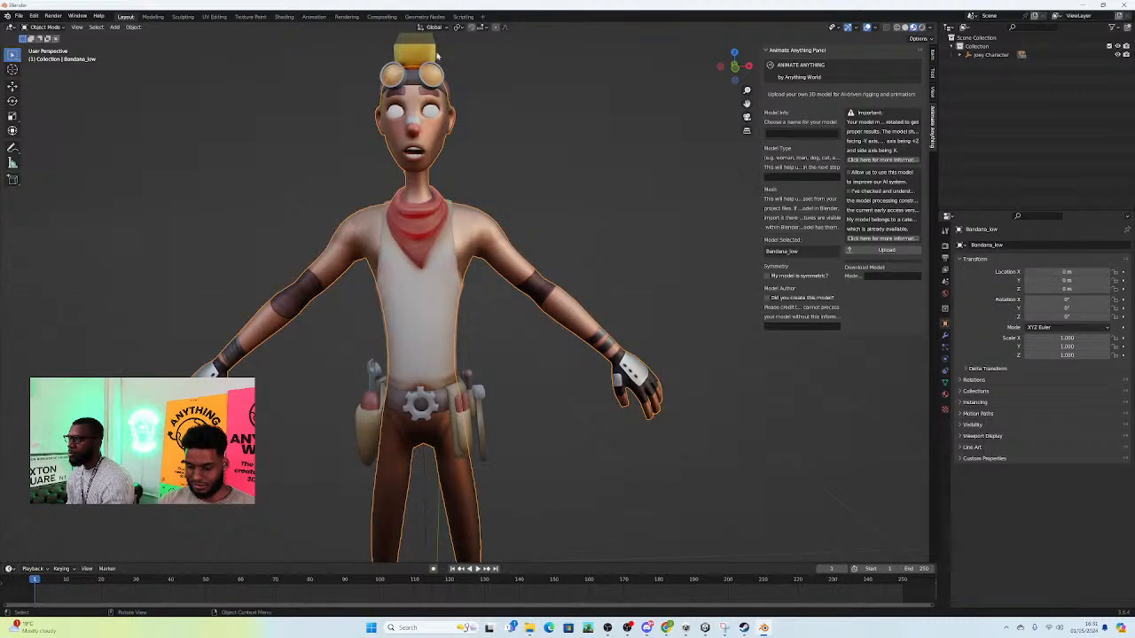
# Step: Join the character's separate head parts, including the glasses band, with the combined body and bandana mesh
pyautogui.click(432, 115)
pyautogui.keyDown('shift'); pyautogui.click(461, 237); pyautogui.keyUp('shift')
pyautogui.rightClick(463, 241)
pyautogui.click(464, 242)
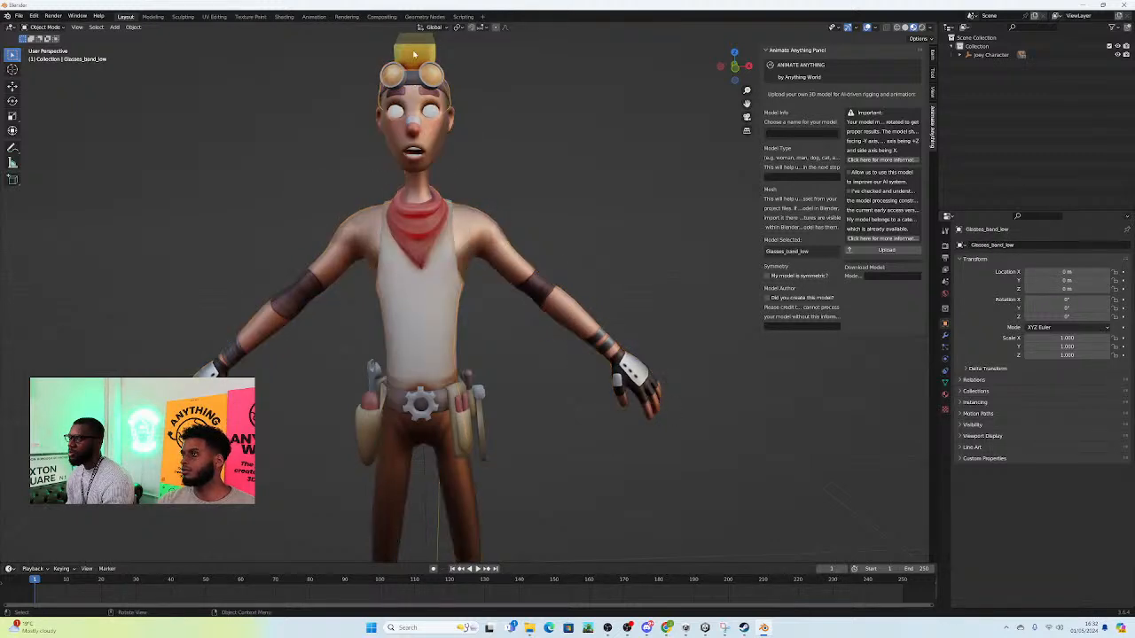
pyautogui.rightClick(474, 225)
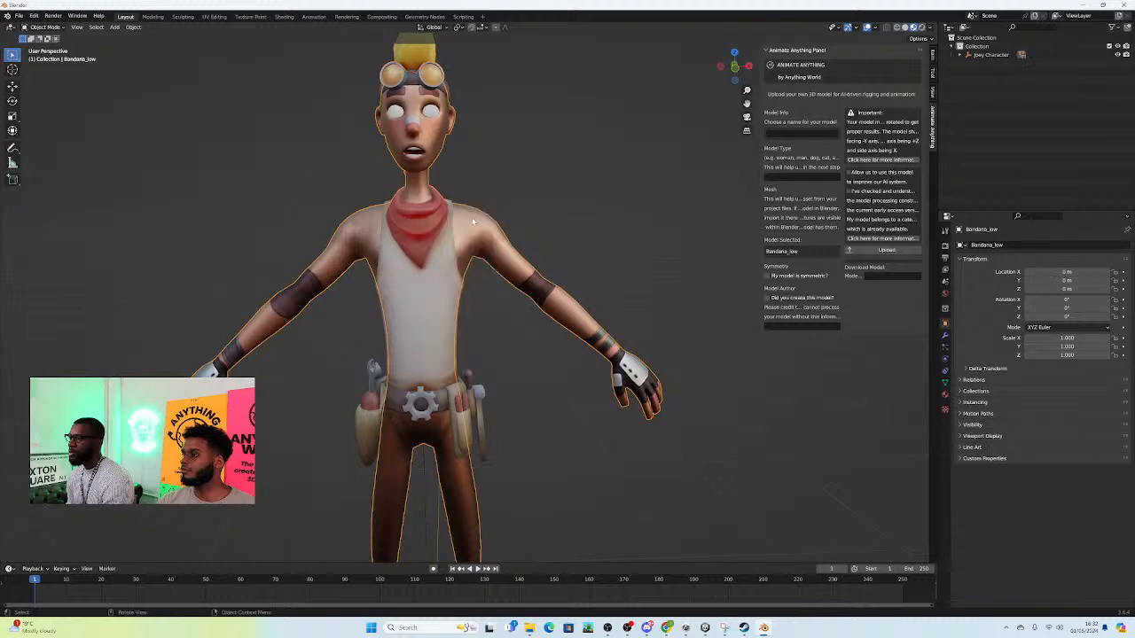
pyautogui.keyDown('shift'); pyautogui.moveTo(484, 160); pyautogui.dragTo(484, 226, button='middle'); pyautogui.keyUp('shift')
pyautogui.scroll(2, 484, 225)
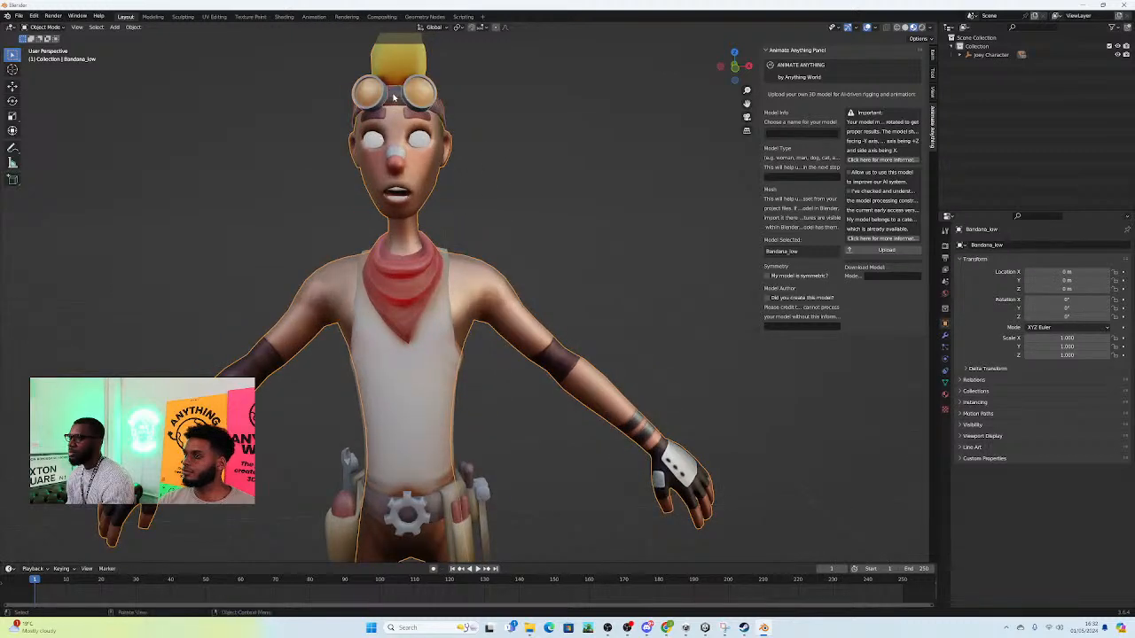
pyautogui.click(444, 110)
pyautogui.click(479, 290)
pyautogui.rightClick(479, 290)
pyautogui.press('Escape')
# Step: Select the tool pouches, gadgets, screwdriver holder and hammer around the waist and join them with the body mesh
pyautogui.keyDown('shift'); pyautogui.moveTo(623, 350); pyautogui.dragTo(639, 287, button='middle'); pyautogui.keyUp('shift')
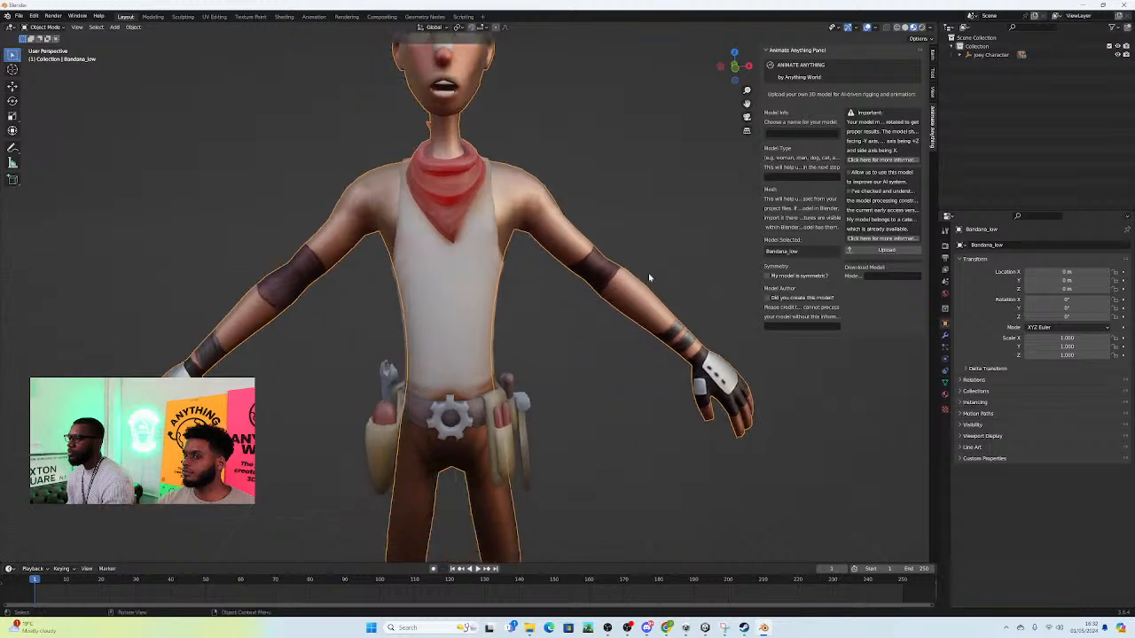
pyautogui.keyDown('shift'); pyautogui.moveTo(516, 413); pyautogui.dragTo(511, 331, button='middle'); pyautogui.keyUp('shift')
pyautogui.click(384, 339)
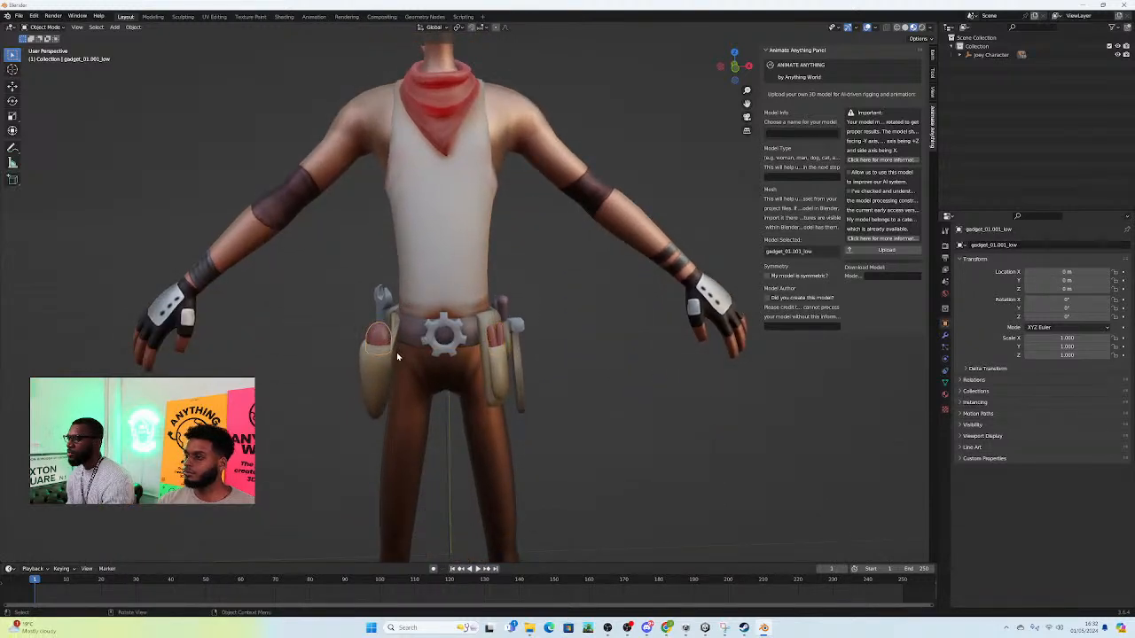
pyautogui.click(379, 359)
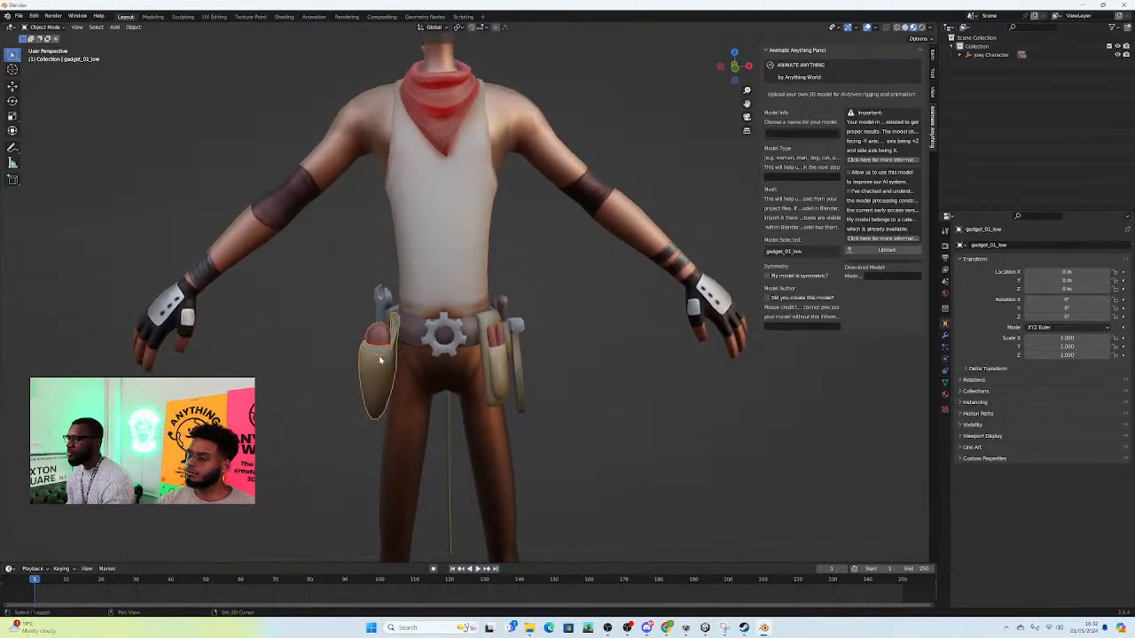
pyautogui.click(383, 306)
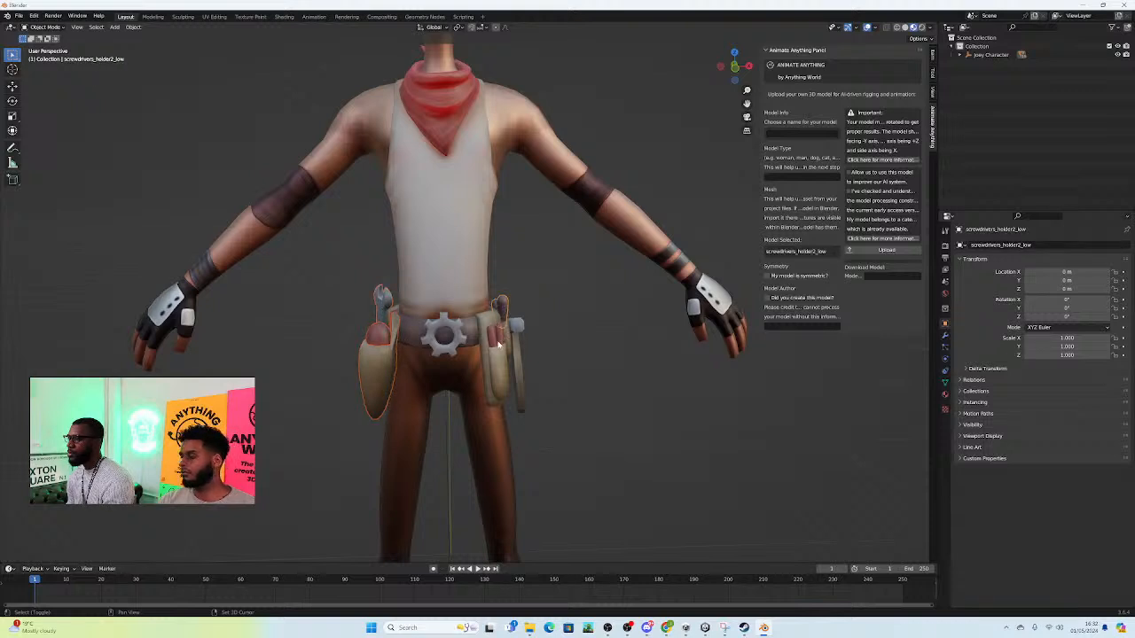
pyautogui.click(518, 336)
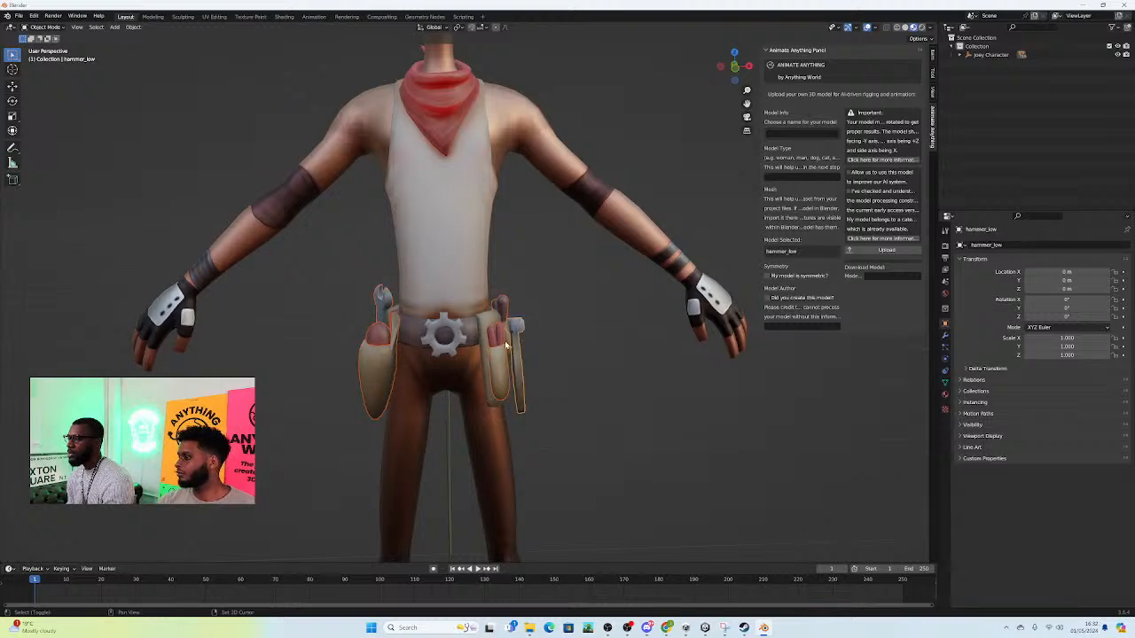
pyautogui.keyDown('shift'); pyautogui.click(484, 326); pyautogui.keyUp('shift')
pyautogui.keyDown('shift'); pyautogui.click(460, 276); pyautogui.keyUp('shift')
pyautogui.rightClick(460, 275)
pyautogui.click(461, 275)
pyautogui.keyDown('shift'); pyautogui.click(383, 129); pyautogui.keyUp('shift')
pyautogui.rightClick(382, 130)
pyautogui.click(382, 129)
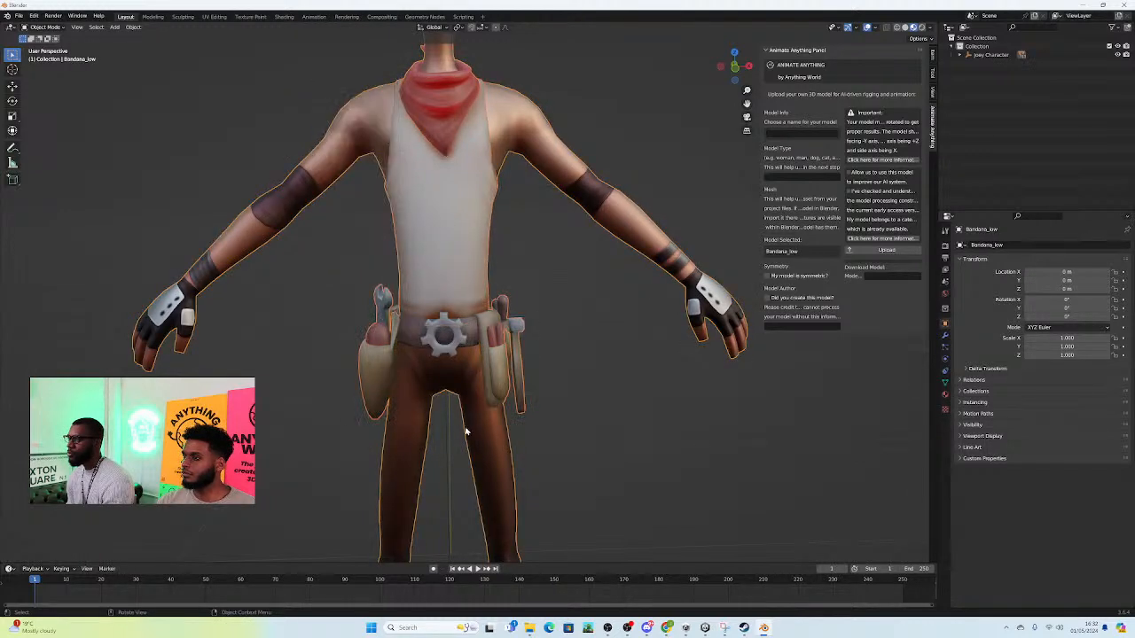
# Step: Join the belt and its gear buckle with the body mesh
pyautogui.keyDown('shift'); pyautogui.moveTo(473, 426); pyautogui.dragTo(454, 365, button='middle'); pyautogui.keyUp('shift')
pyautogui.click(427, 277)
pyautogui.click(432, 287)
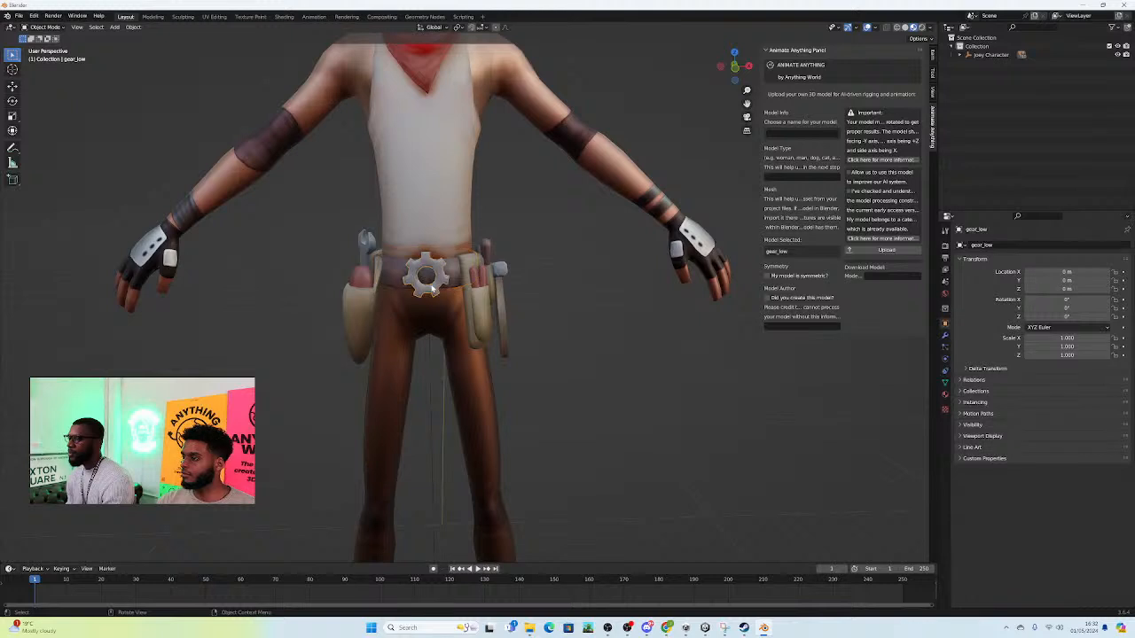
pyautogui.keyDown('shift'); pyautogui.click(452, 266); pyautogui.keyUp('shift')
pyautogui.rightClick(448, 277)
pyautogui.click(447, 277)
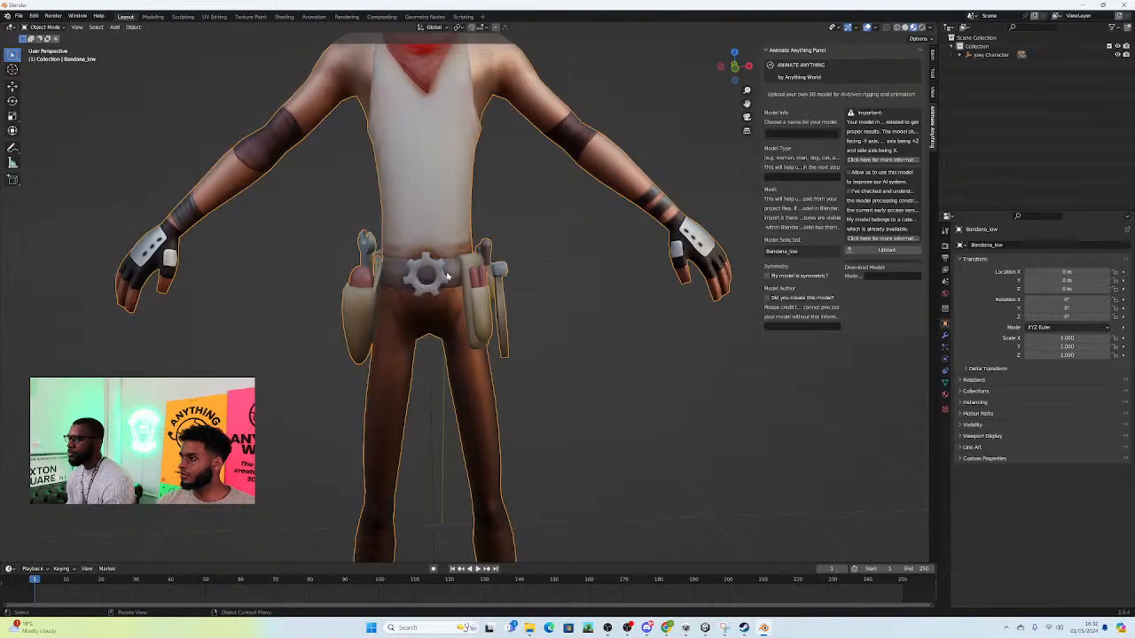
# Step: Join the boots with the rest of the character so he forms a single mesh
pyautogui.click(430, 279)
pyautogui.keyDown('shift'); pyautogui.click(419, 206); pyautogui.keyUp('shift')
pyautogui.scroll(-5, 419, 206)
pyautogui.click(492, 483)
pyautogui.keyDown('shift'); pyautogui.click(485, 436); pyautogui.keyUp('shift')
pyautogui.rightClick(486, 437)
pyautogui.click(486, 437)
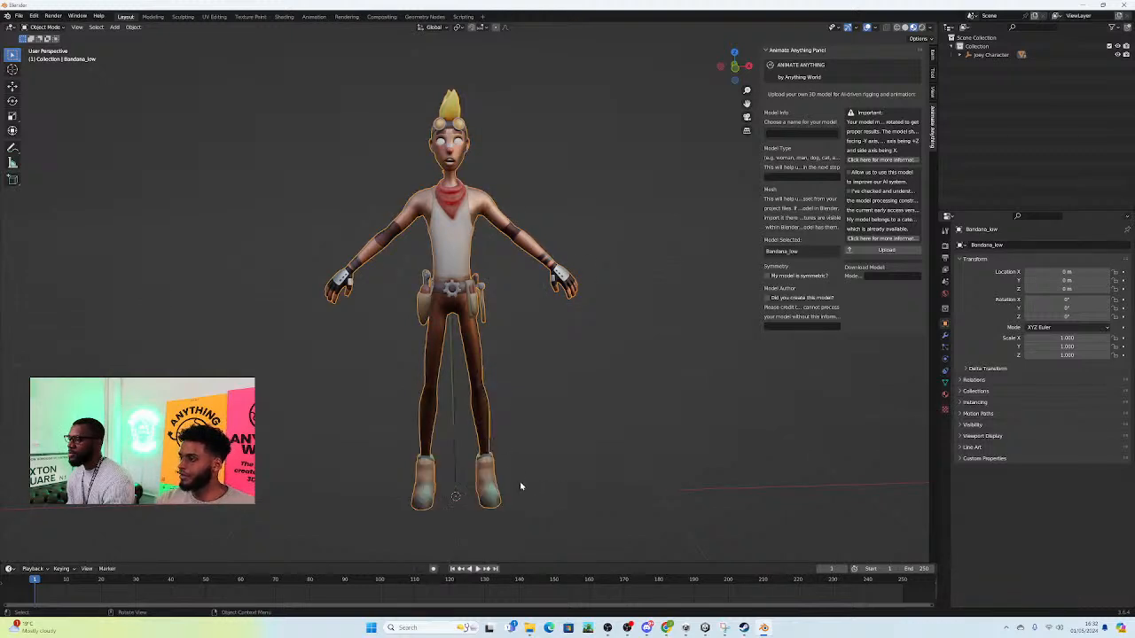
# Step: Name the model Joey and set its model type to Human for the Animate Anything upload
pyautogui.moveTo(520, 446)
pyautogui.mouseDown(button='middle')
pyautogui.moveTo(670, 435)
pyautogui.moveTo(527, 453)
pyautogui.mouseUp(button='middle')
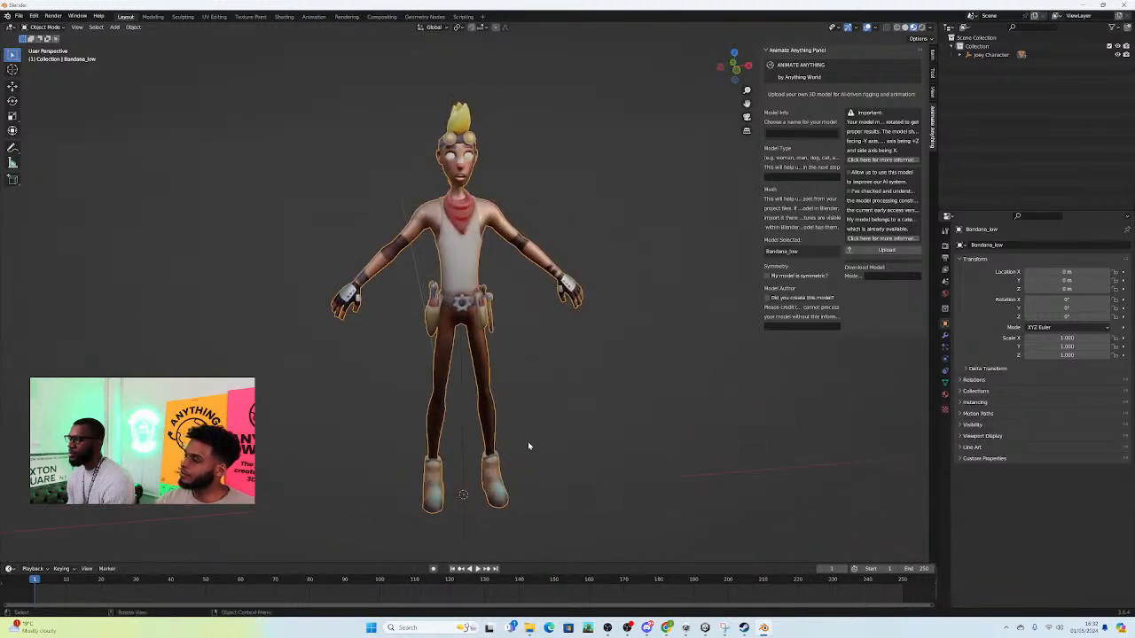
pyautogui.scroll(-2, 570, 215)
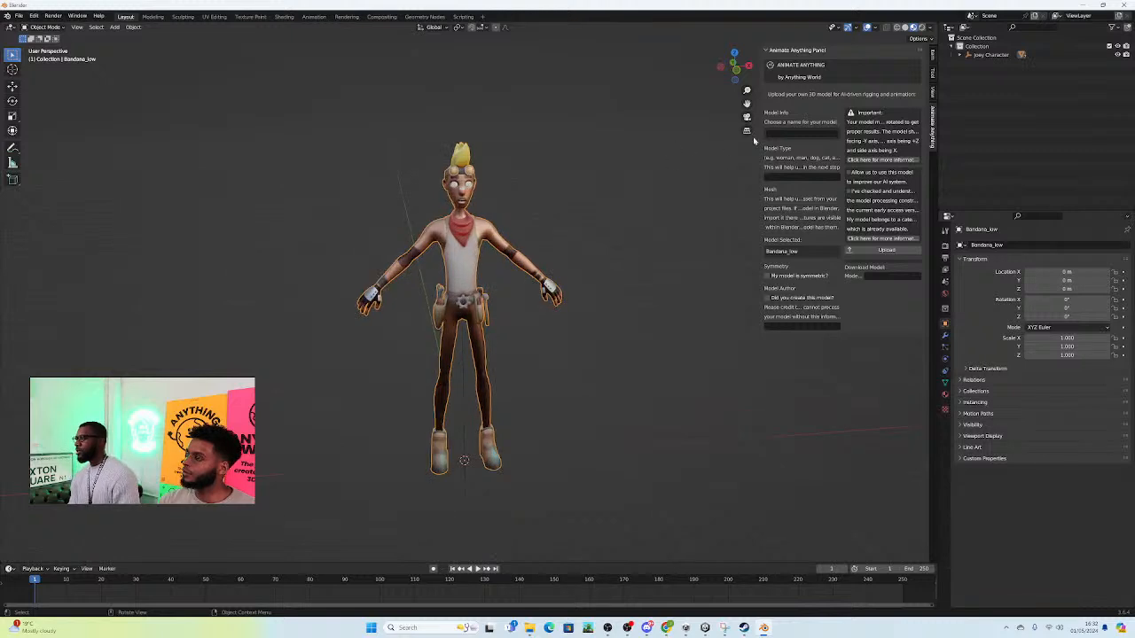
pyautogui.click(798, 133)
pyautogui.write('Joey')
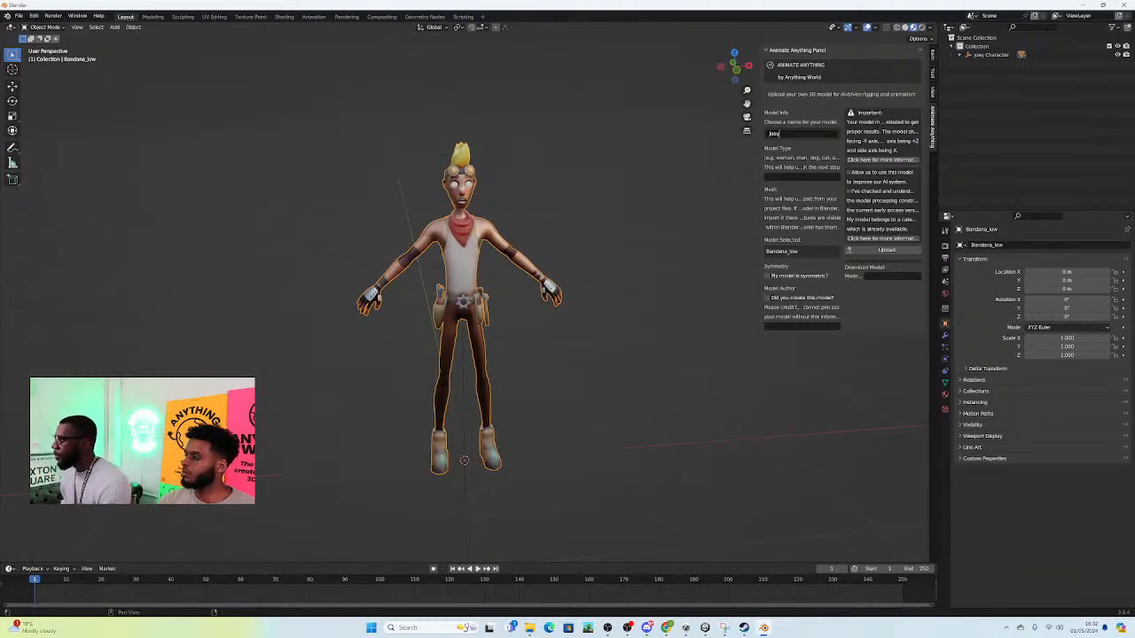
pyautogui.click(815, 179)
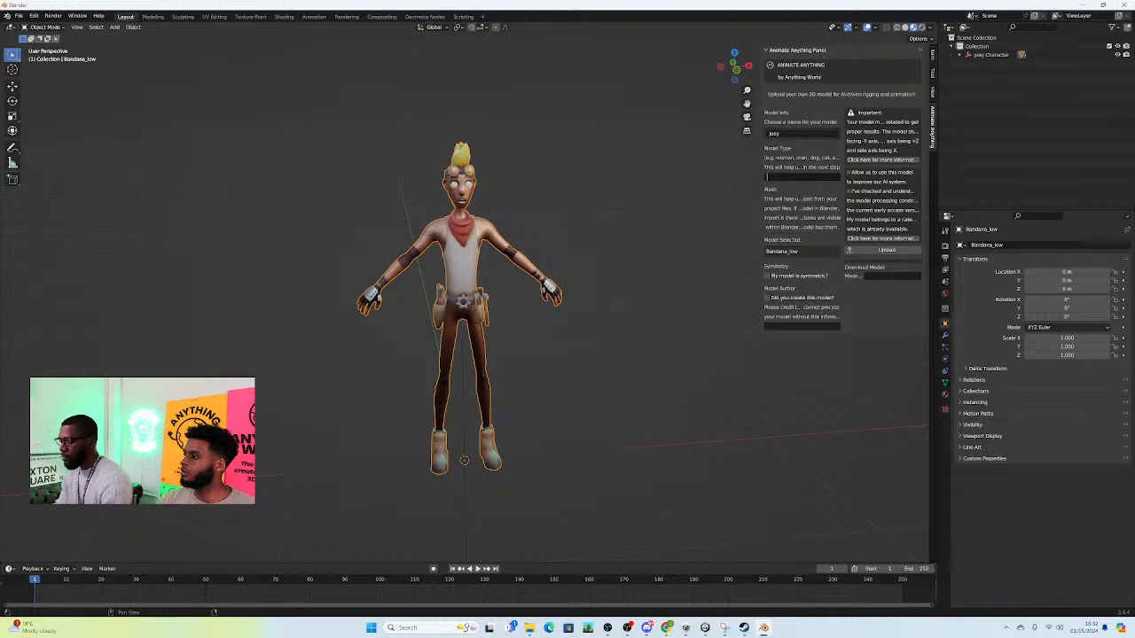
pyautogui.write('Human')
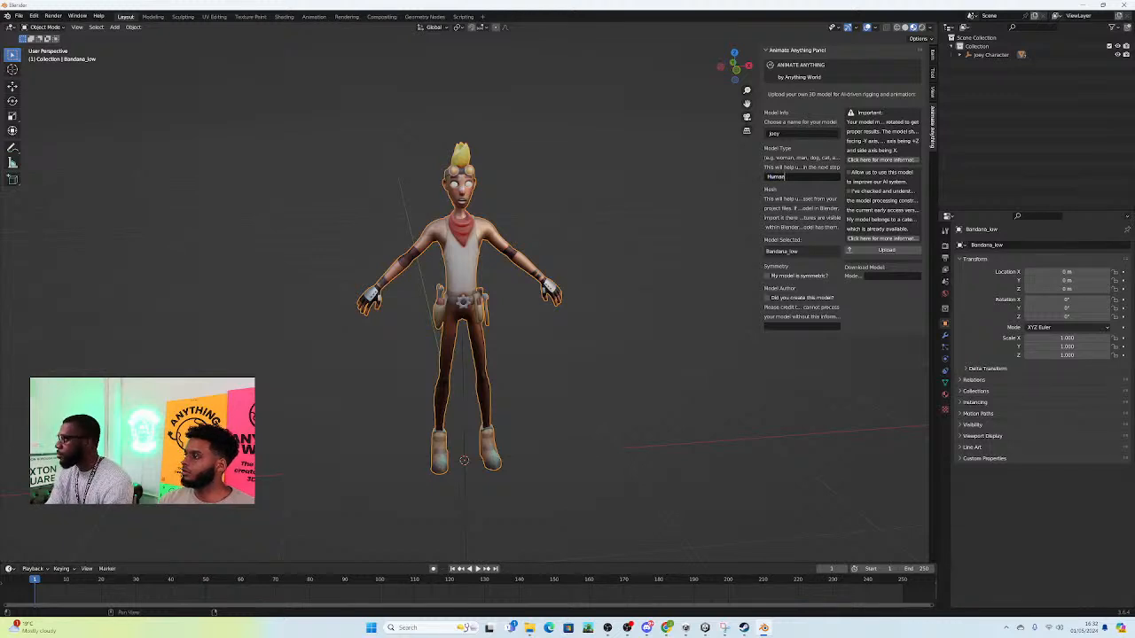
pyautogui.press('Return')
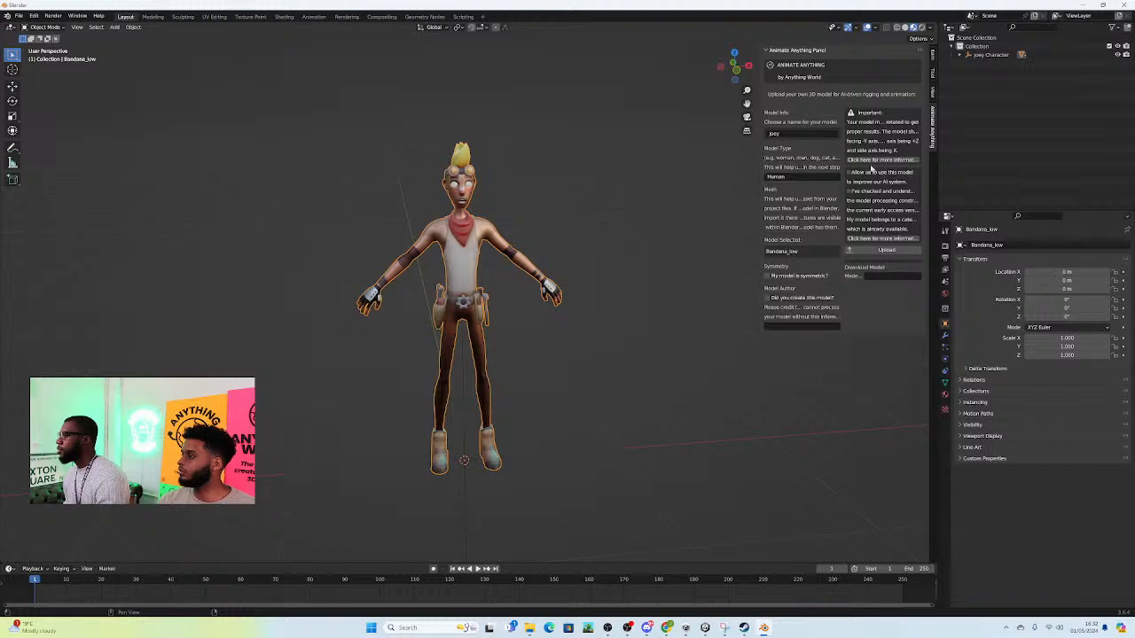
# Step: Expand the Joey Character hierarchy and select the joined Bandana_low mesh inside it
pyautogui.click(968, 55)
pyautogui.click(1001, 71)
pyautogui.keyDown('shift'); pyautogui.click(994, 116); pyautogui.keyUp('shift')
pyautogui.keyDown('ctrl'); pyautogui.click(990, 65); pyautogui.keyUp('ctrl')
pyautogui.rightClick(990, 65)
pyautogui.rightClick(547, 188)
pyautogui.rightClick(459, 202)
pyautogui.click(470, 199)
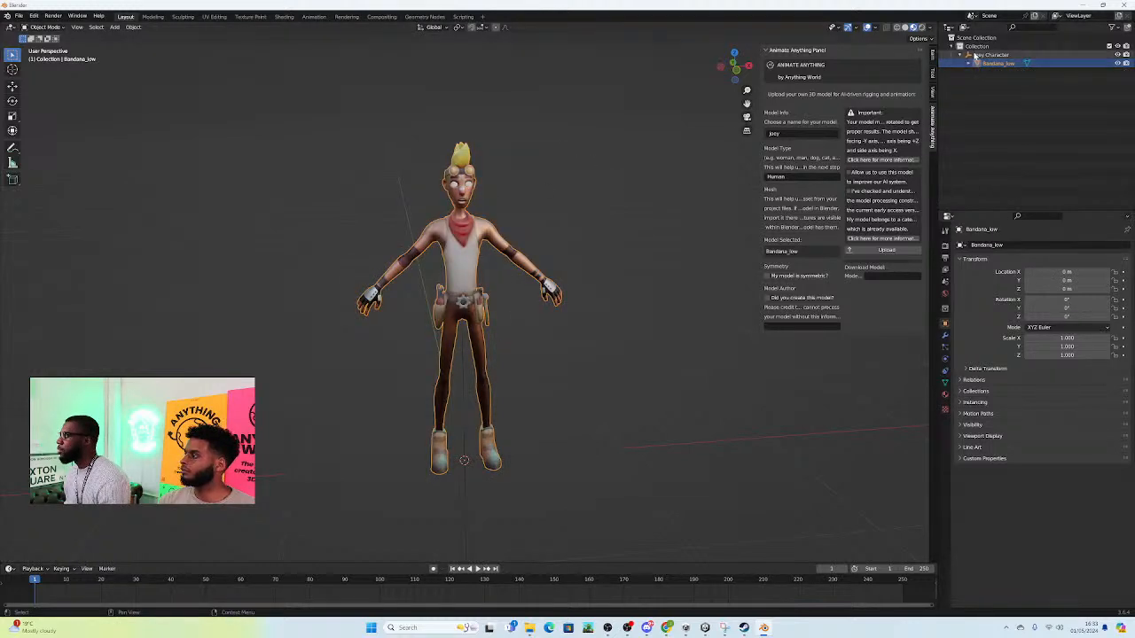
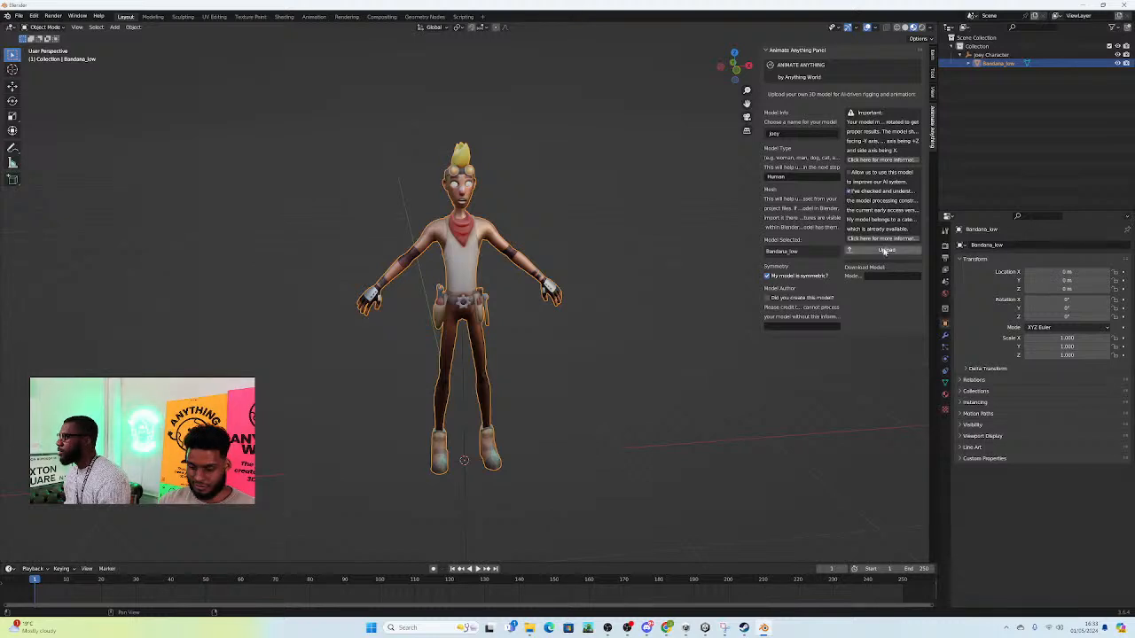
# Step: Try to upload the joined Joey model to Animate Anything
pyautogui.click(882, 251)
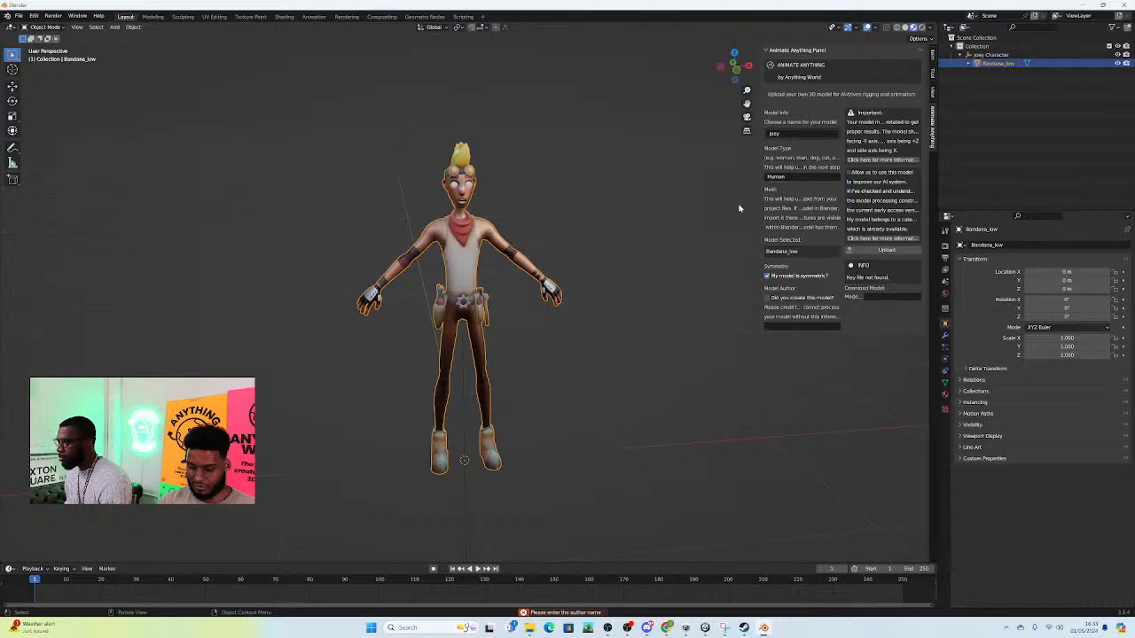
pyautogui.moveTo(666, 626)
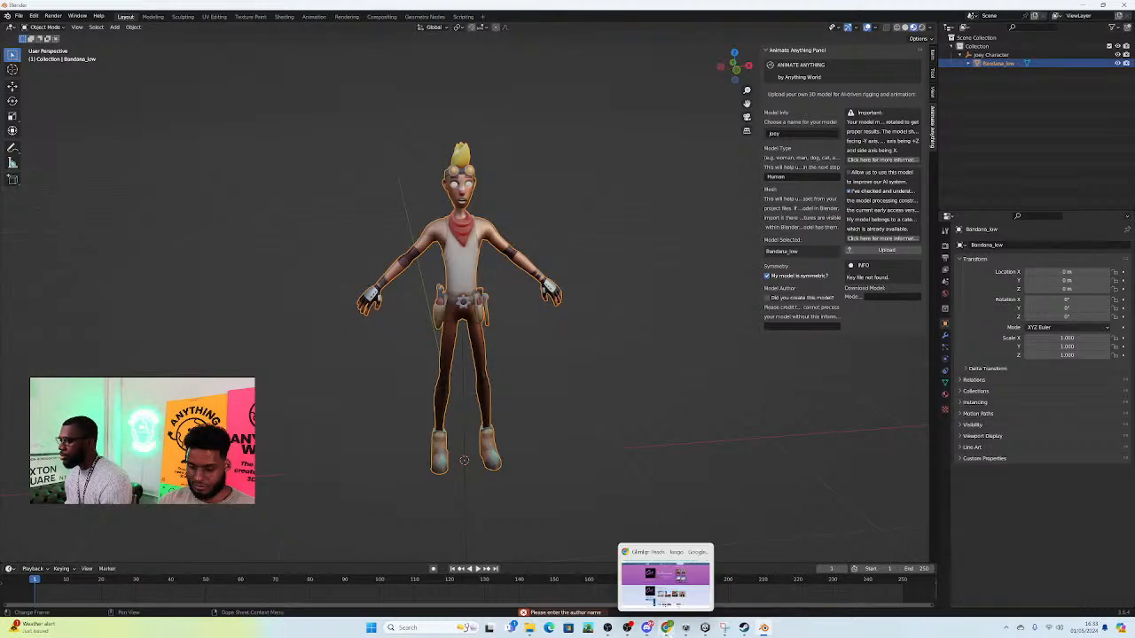
# Step: Launch Blender 4.1 from its shortcut in the Desktop folder
pyautogui.click(1088, 5)
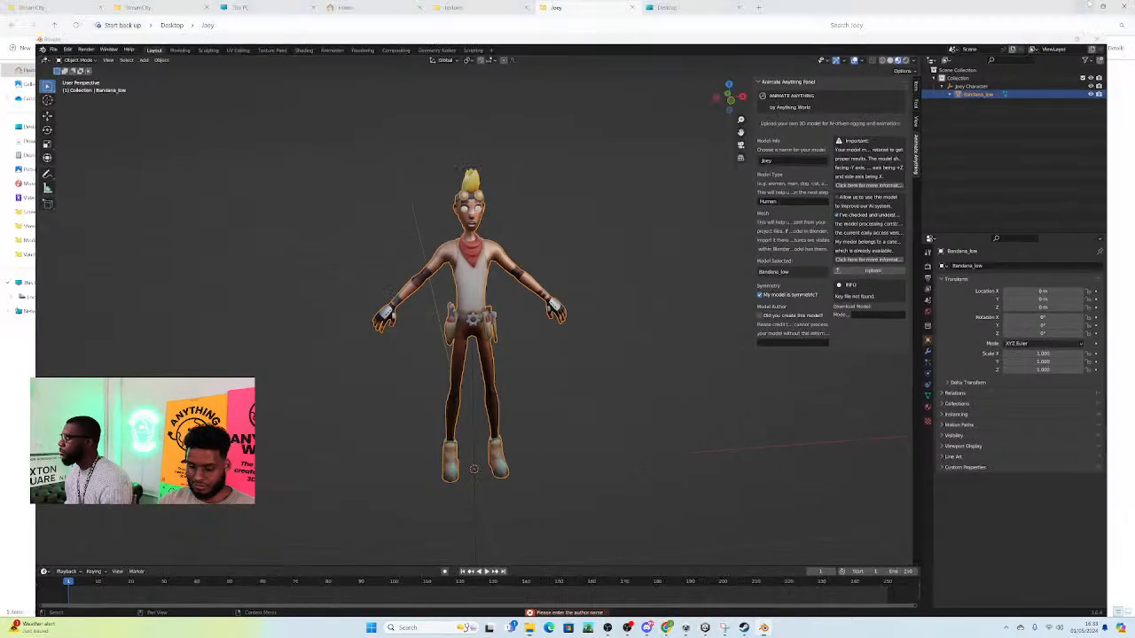
pyautogui.click(1088, 5)
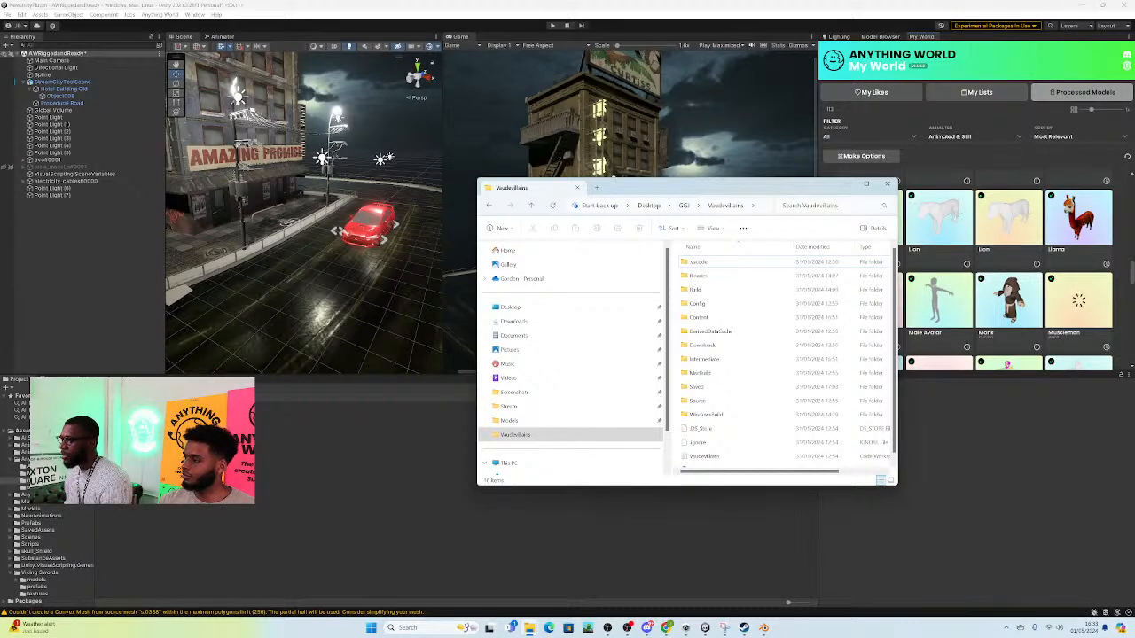
pyautogui.click(598, 188)
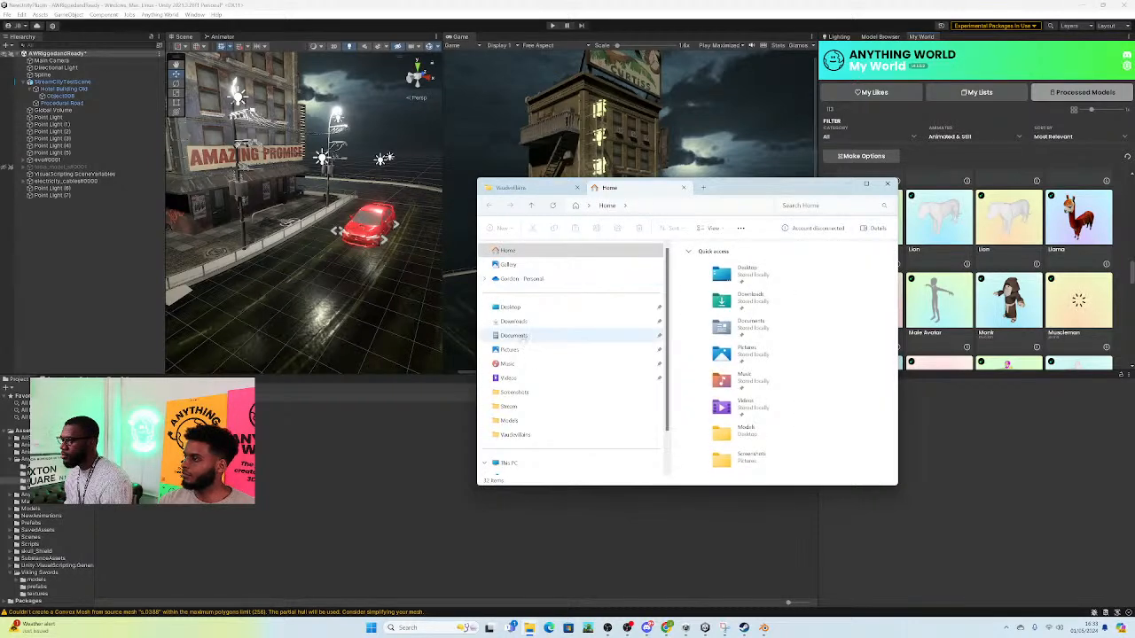
pyautogui.click(514, 307)
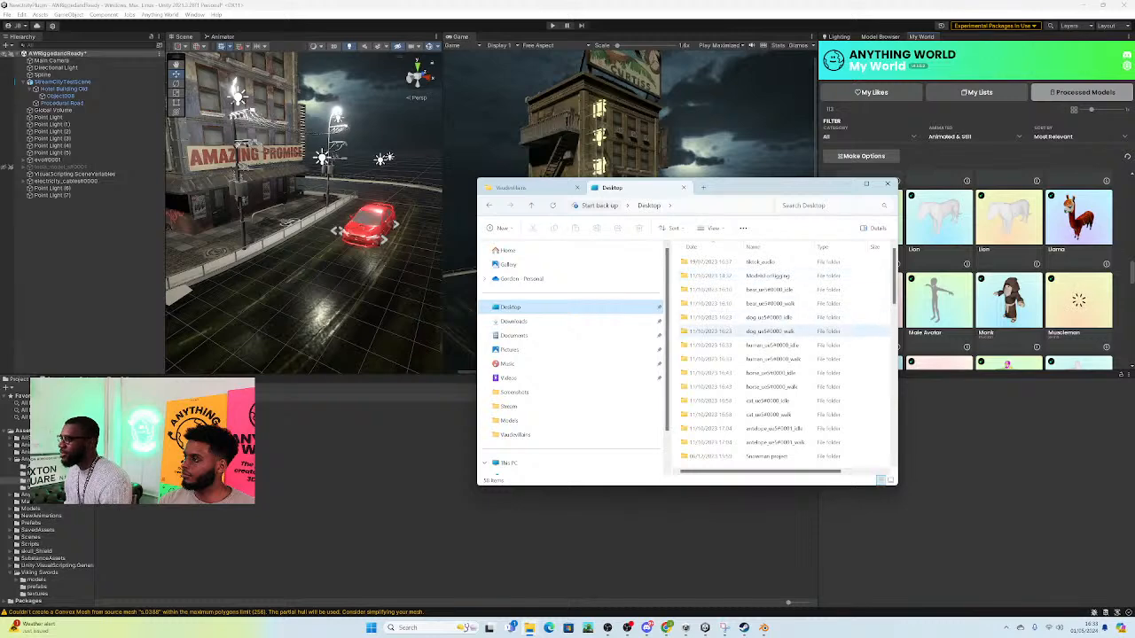
pyautogui.scroll(-2, 795, 364)
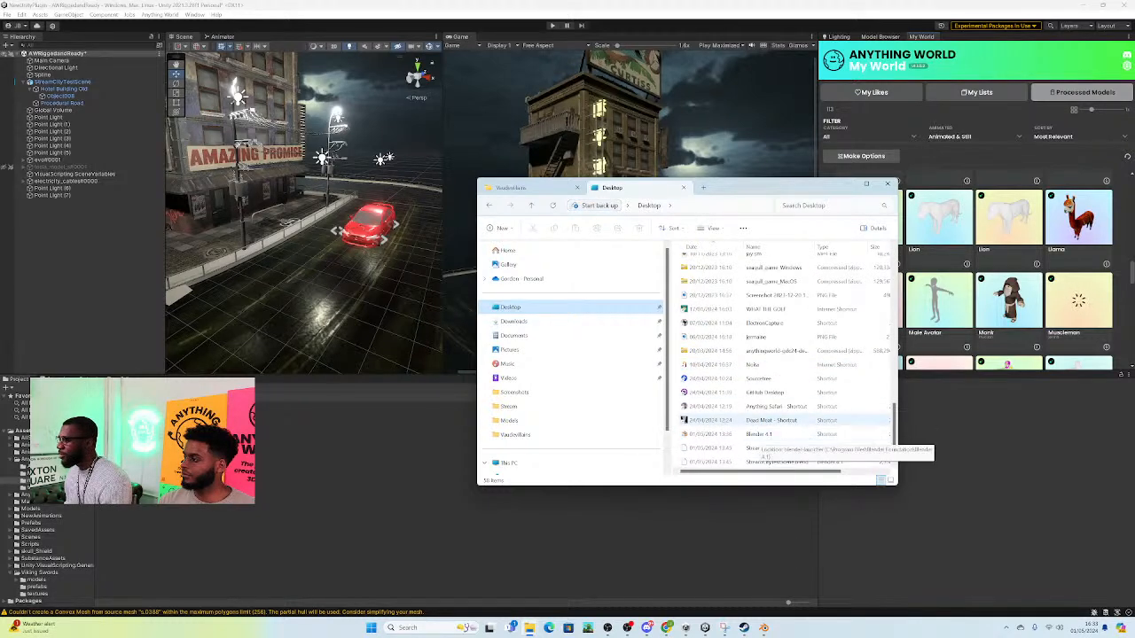
pyautogui.click(785, 438)
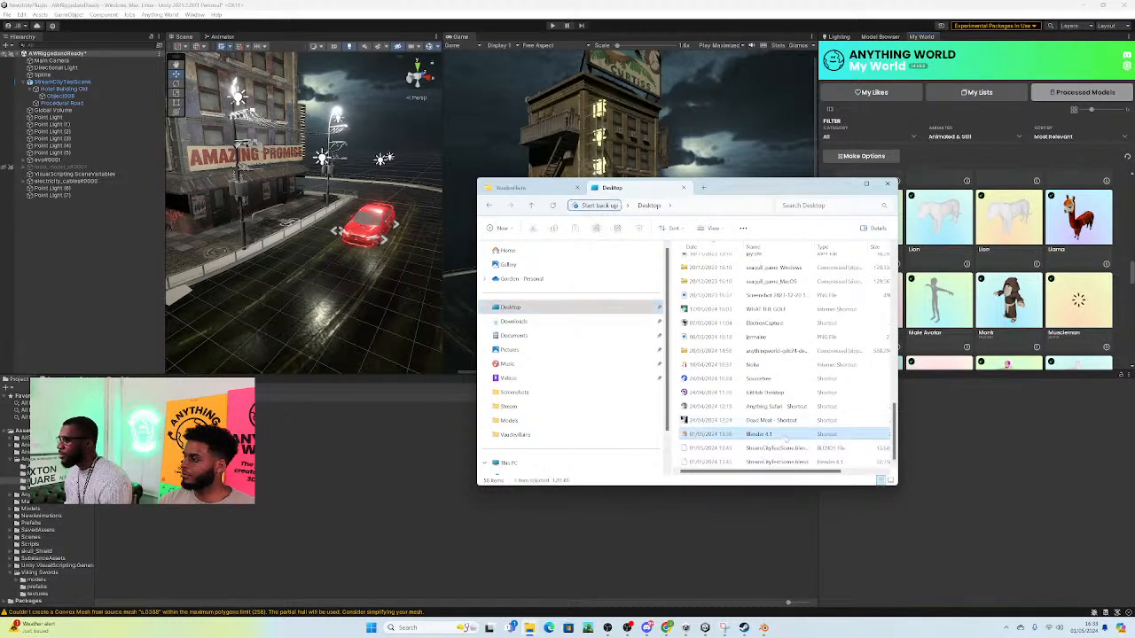
pyautogui.doubleClick(759, 433)
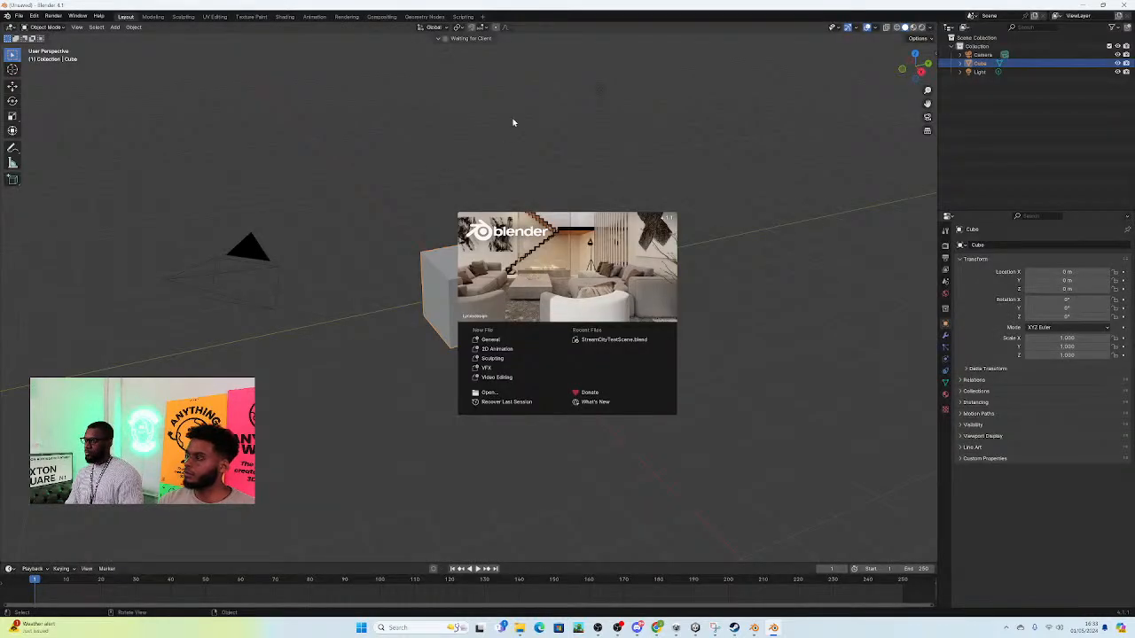
# Step: Search the asset library for "stylized human" and list the free assets first
pyautogui.click(513, 131)
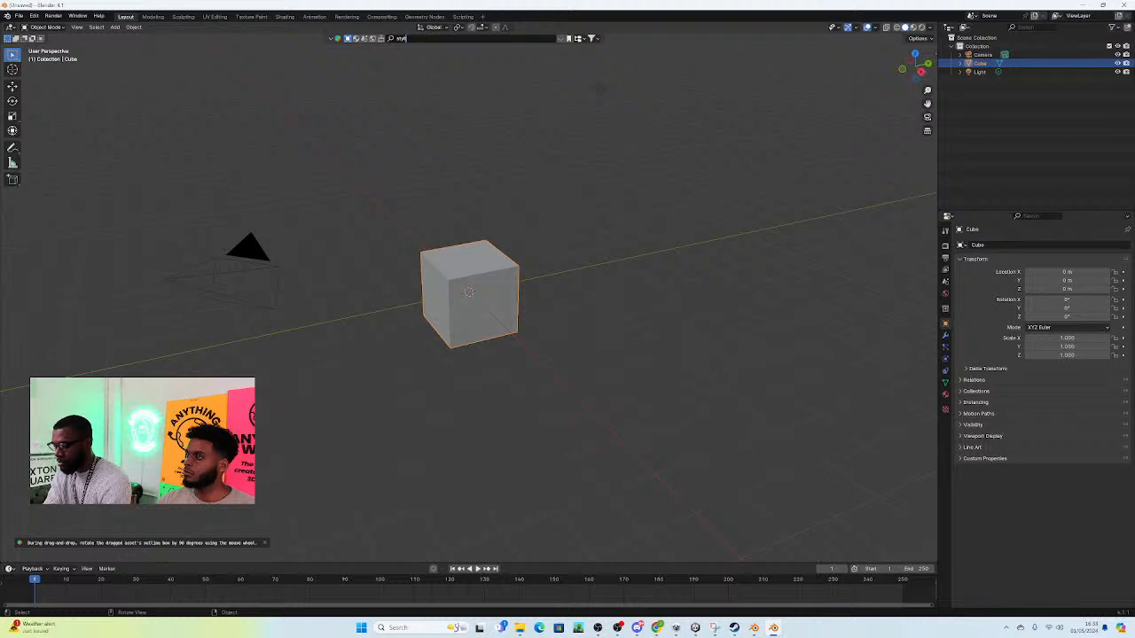
pyautogui.write('human')
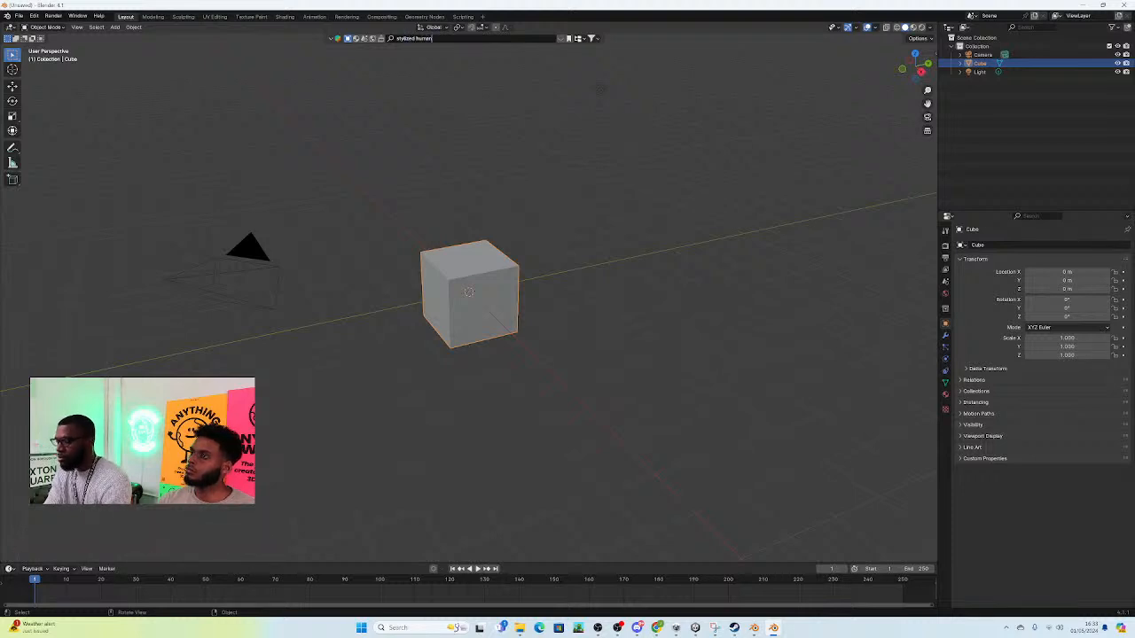
pyautogui.press('Return')
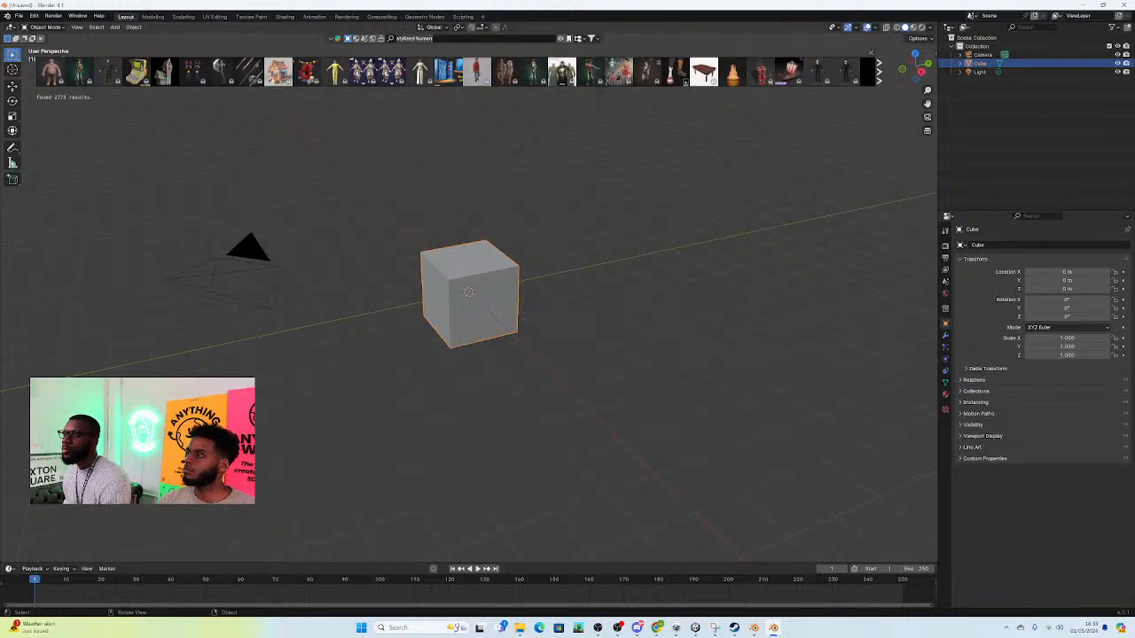
pyautogui.click(446, 41)
pyautogui.press('Return')
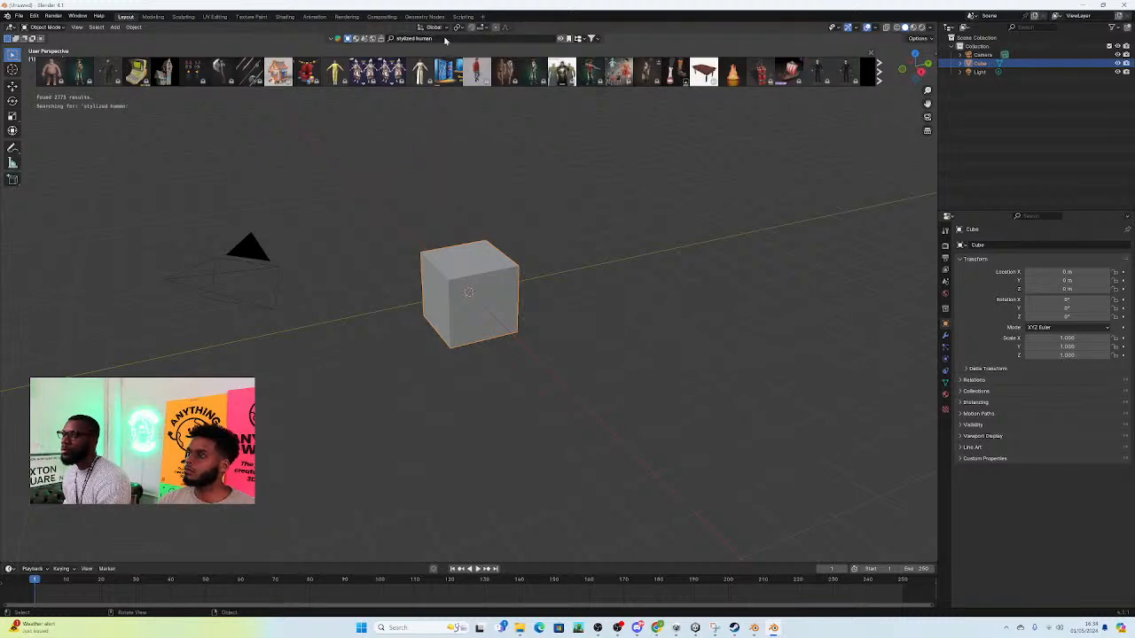
pyautogui.click(592, 39)
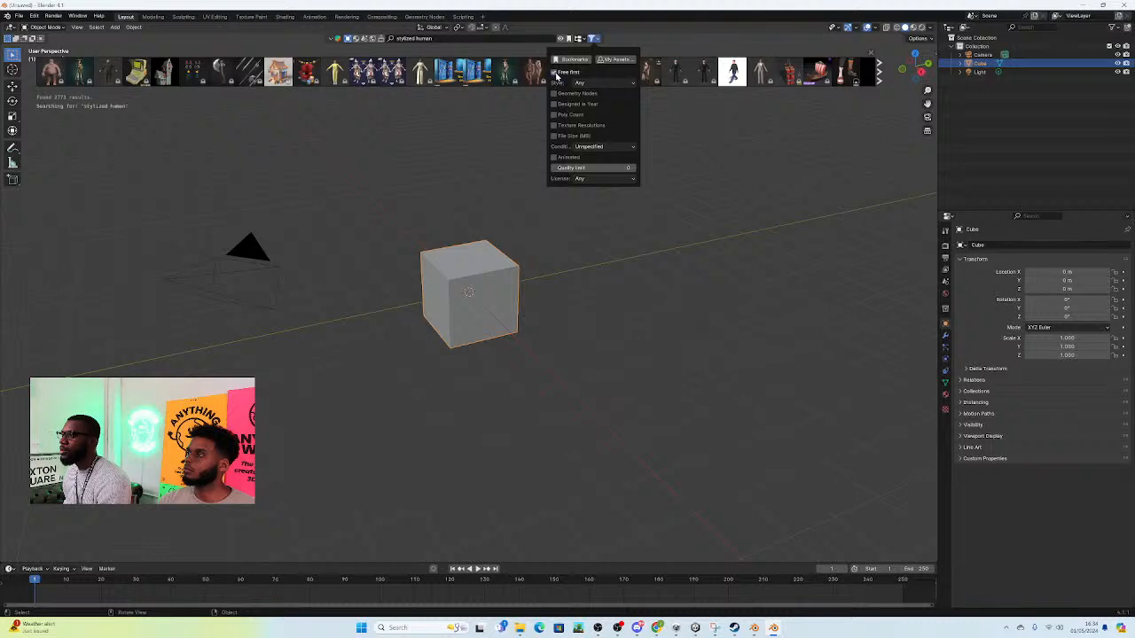
# Step: Browse the stylized human results and examine the character previews for a suitable free model
pyautogui.moveTo(156, 70)
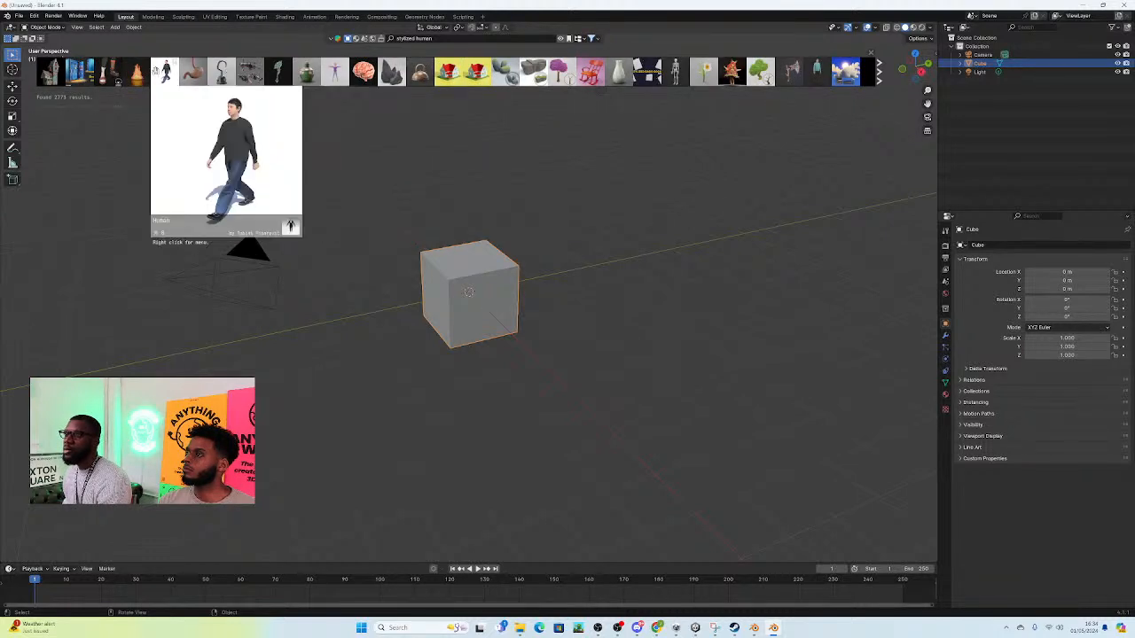
pyautogui.click(881, 78)
pyautogui.click(880, 78)
pyautogui.click(880, 78)
pyautogui.click(880, 78)
pyautogui.click(880, 78)
pyautogui.click(880, 78)
pyautogui.click(880, 78)
pyautogui.click(880, 78)
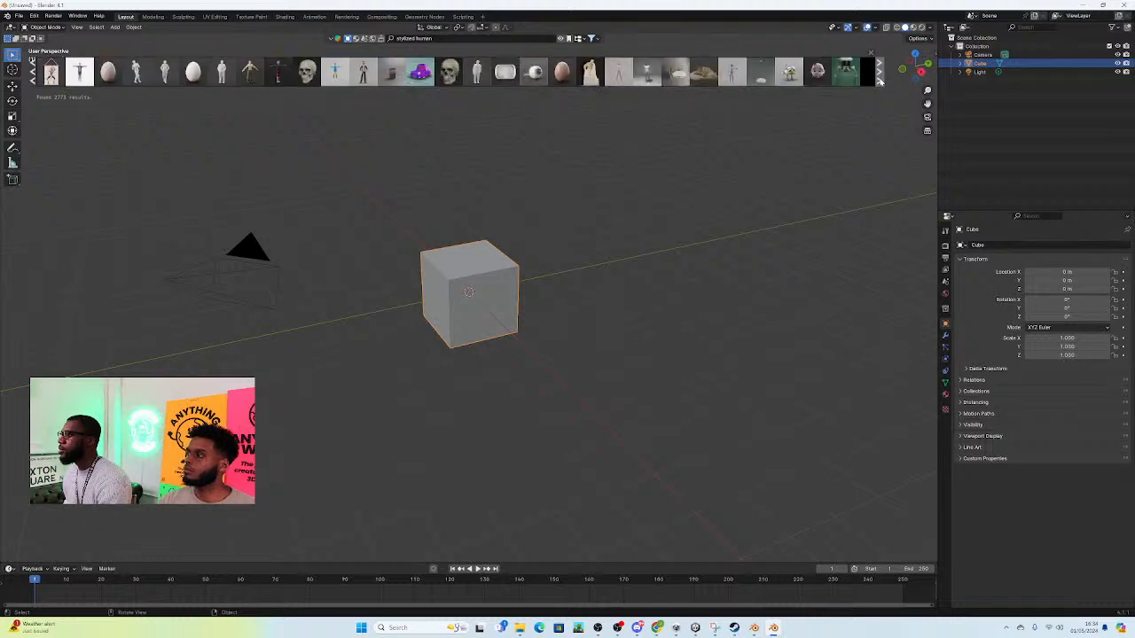
pyautogui.click(880, 78)
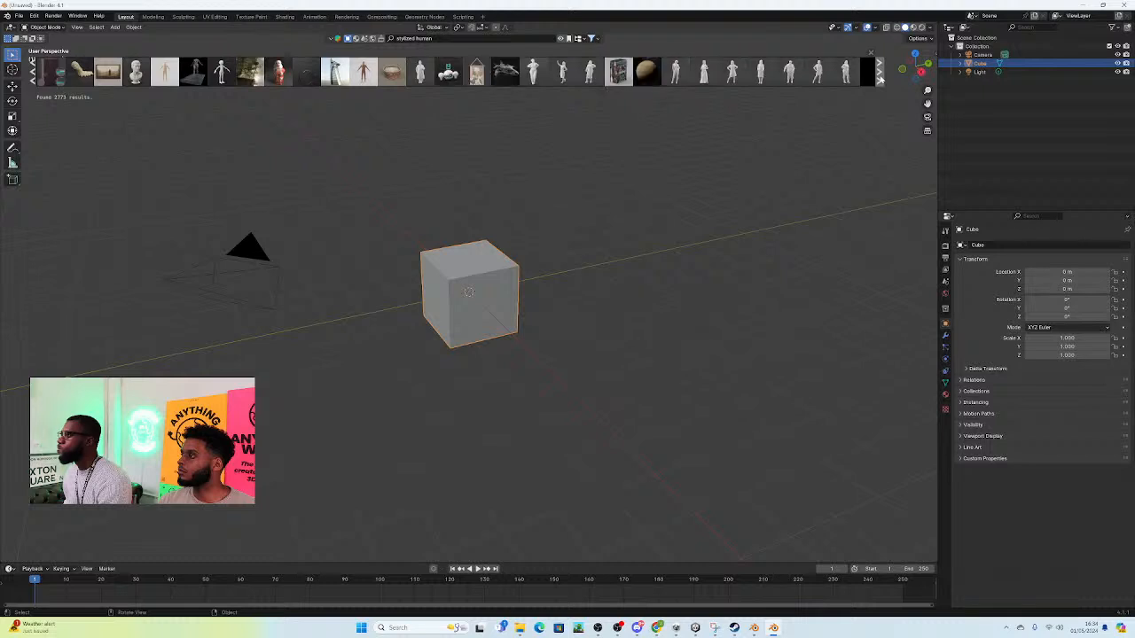
pyautogui.click(881, 78)
pyautogui.click(880, 78)
pyautogui.click(880, 78)
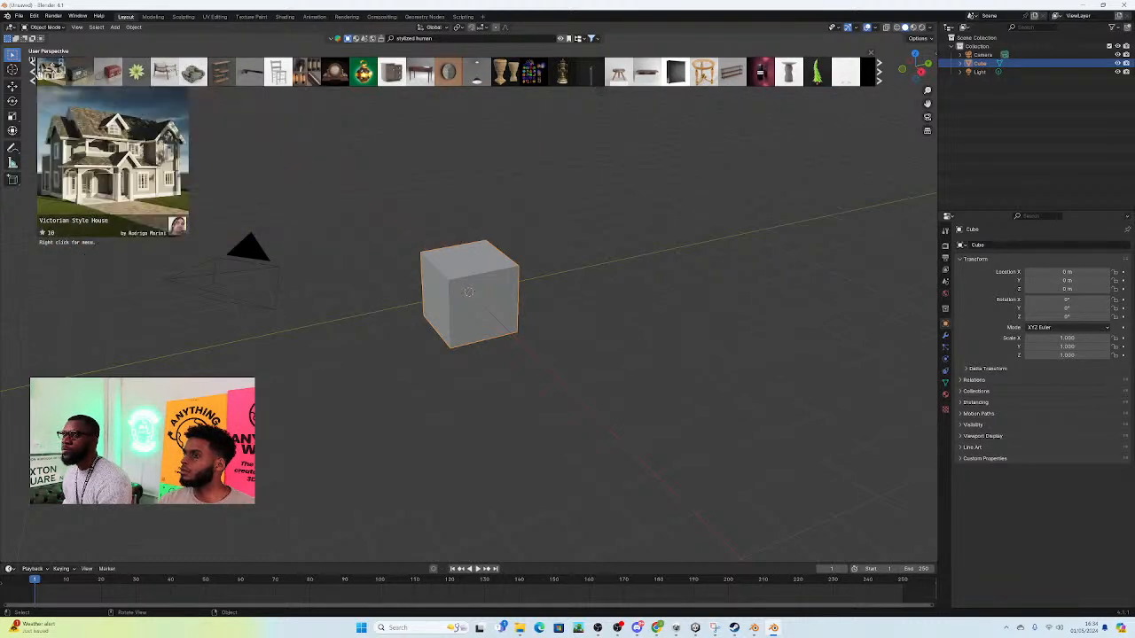
pyautogui.click(33, 79)
pyautogui.click(33, 79)
pyautogui.click(32, 79)
pyautogui.click(32, 79)
pyautogui.click(33, 79)
pyautogui.click(33, 79)
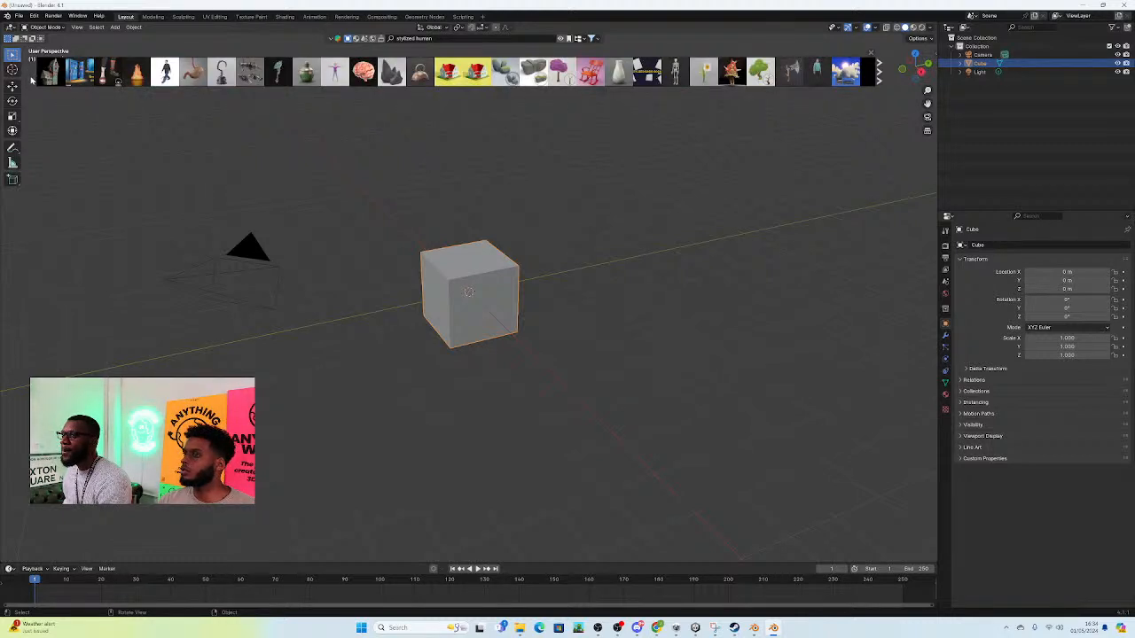
pyautogui.click(881, 78)
pyautogui.click(880, 78)
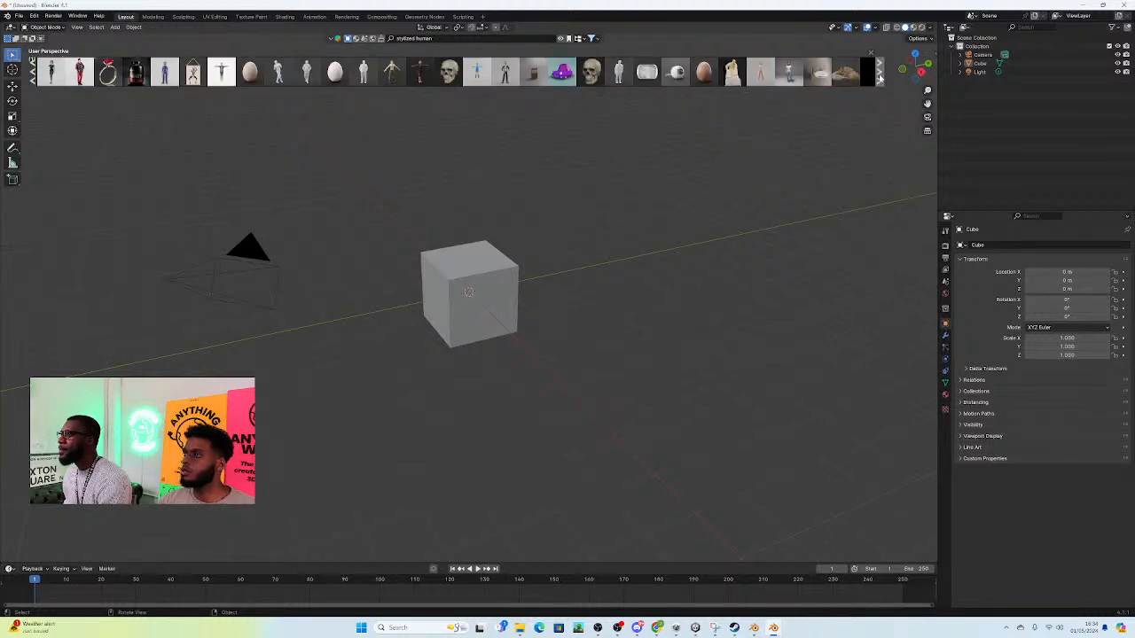
pyautogui.moveTo(479, 78)
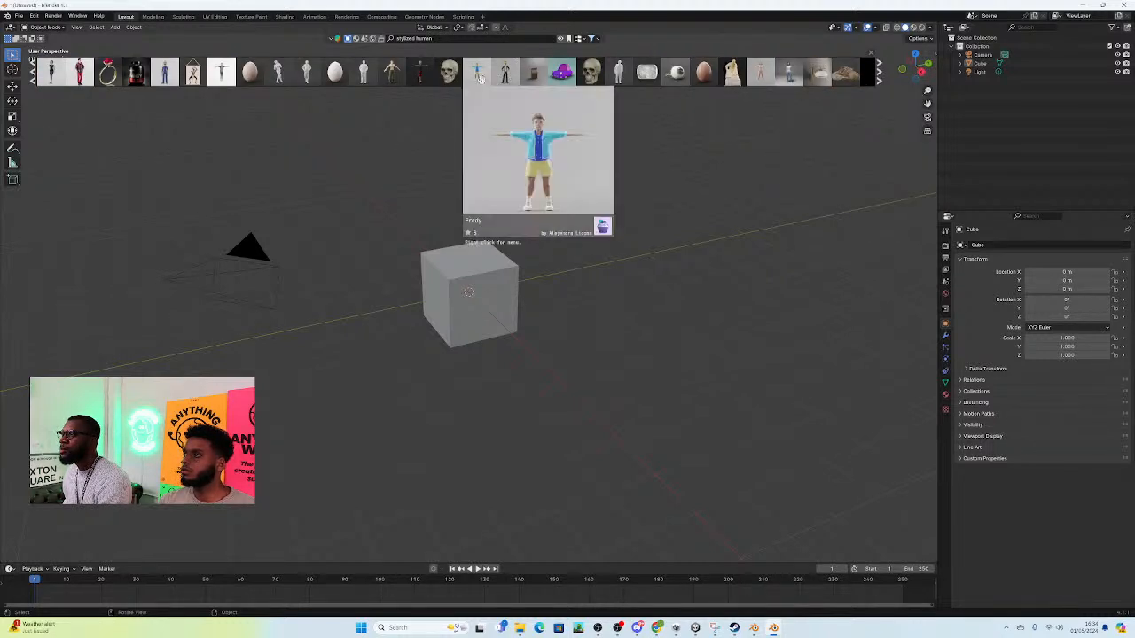
pyautogui.moveTo(390, 78)
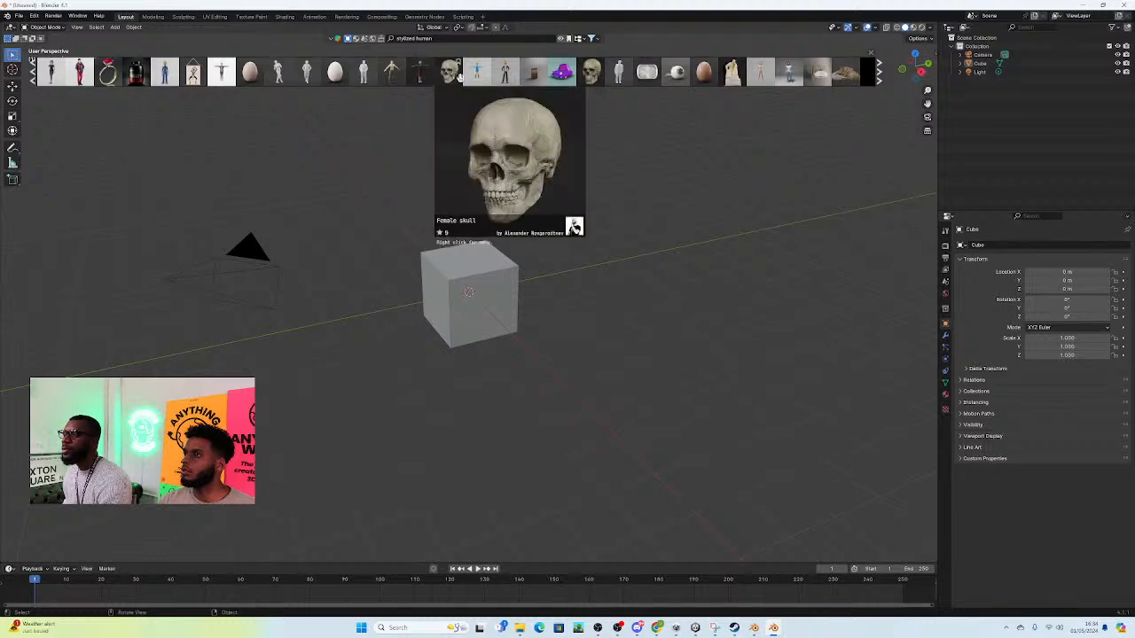
pyautogui.moveTo(225, 68)
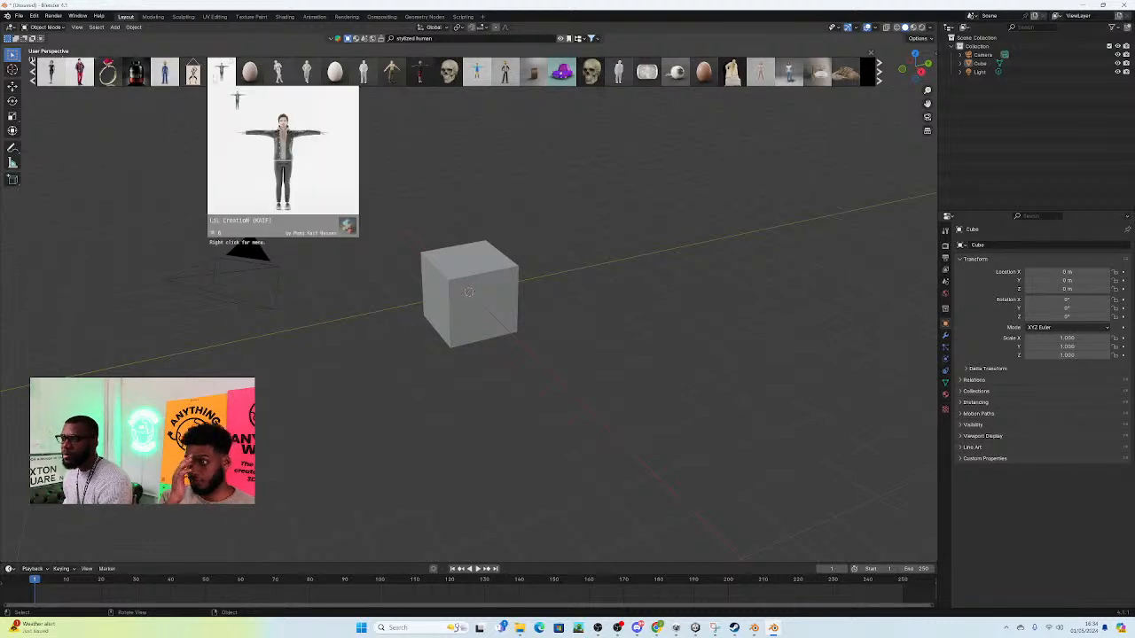
# Step: Try out the T-pose character in the dark jacket in the scene, removing it and the default cube
pyautogui.moveTo(217, 72); pyautogui.dragTo(481, 277)
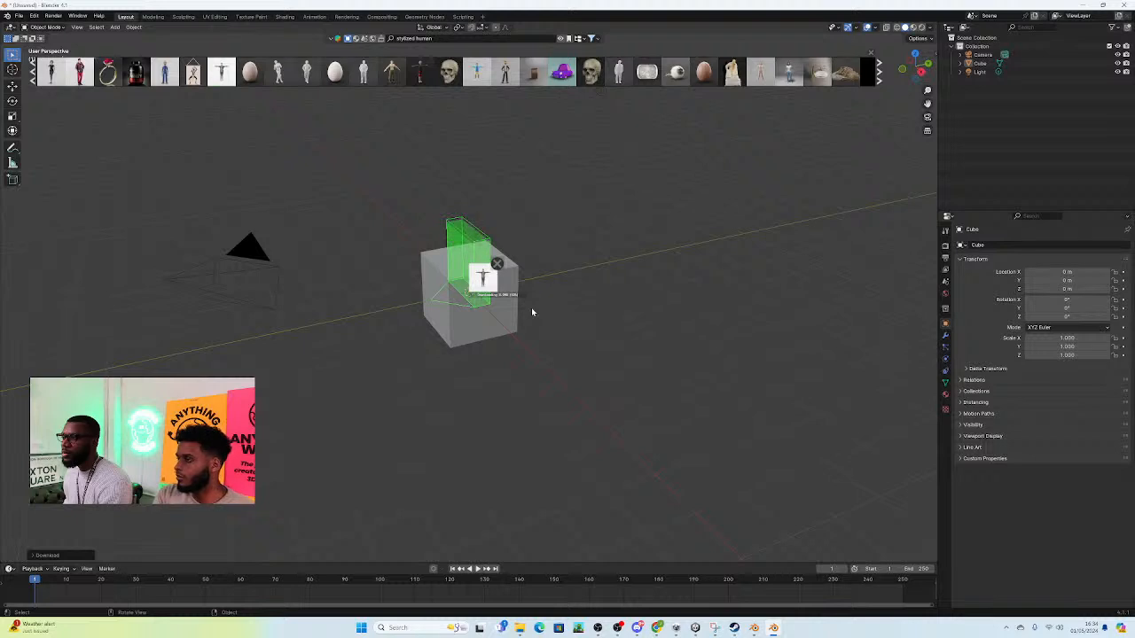
pyautogui.click(454, 324)
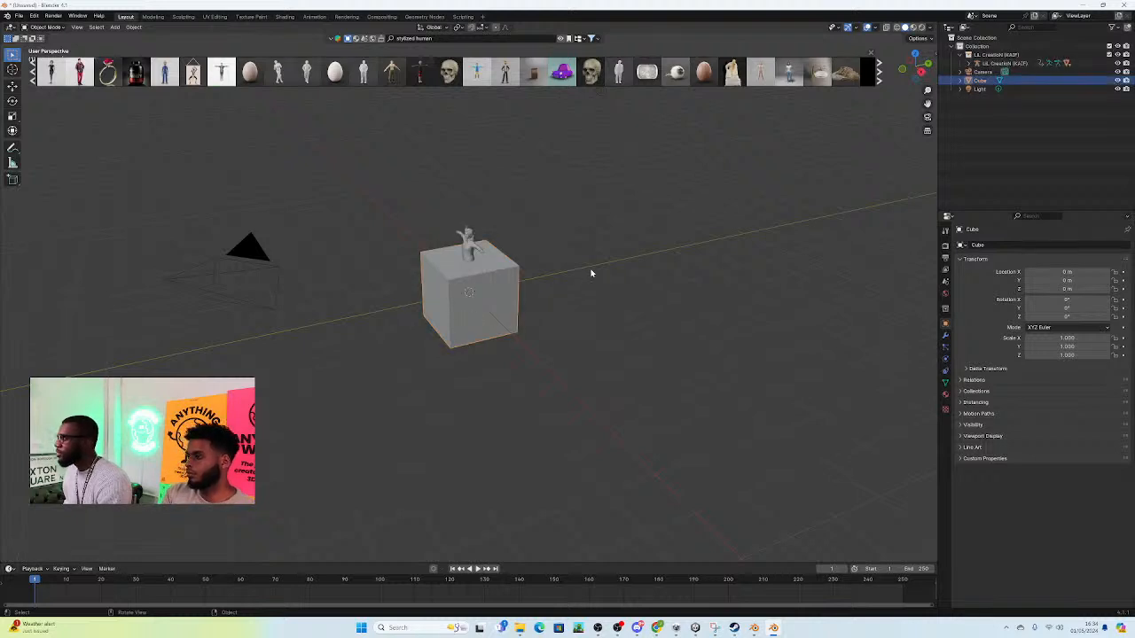
pyautogui.press('Delete')
pyautogui.moveTo(406, 164); pyautogui.dragTo(512, 309)
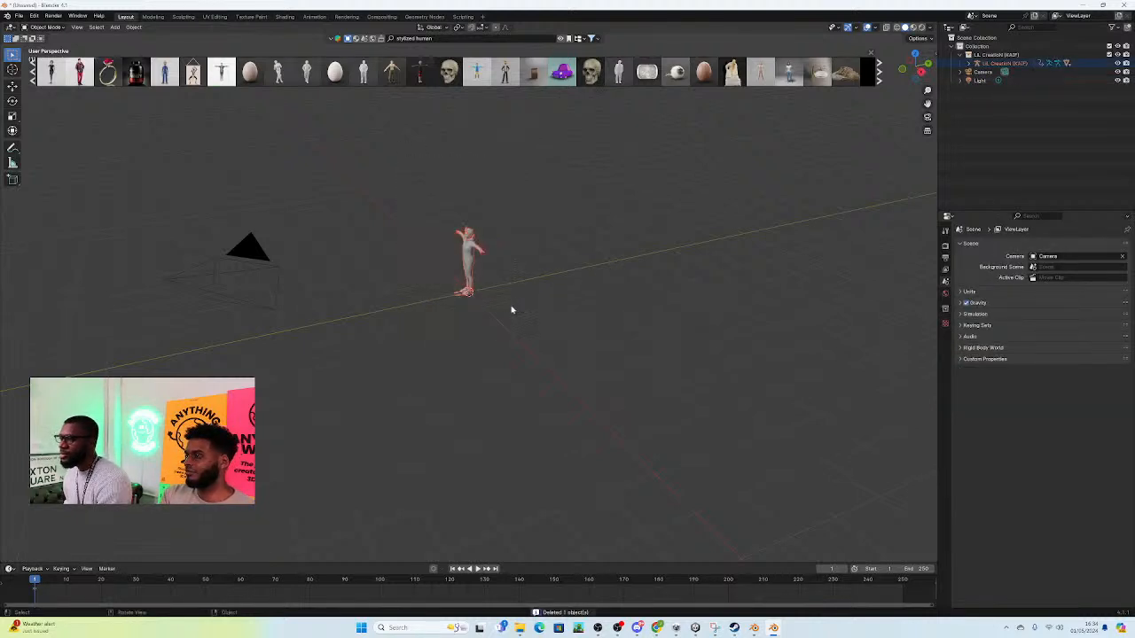
pyautogui.press('Delete')
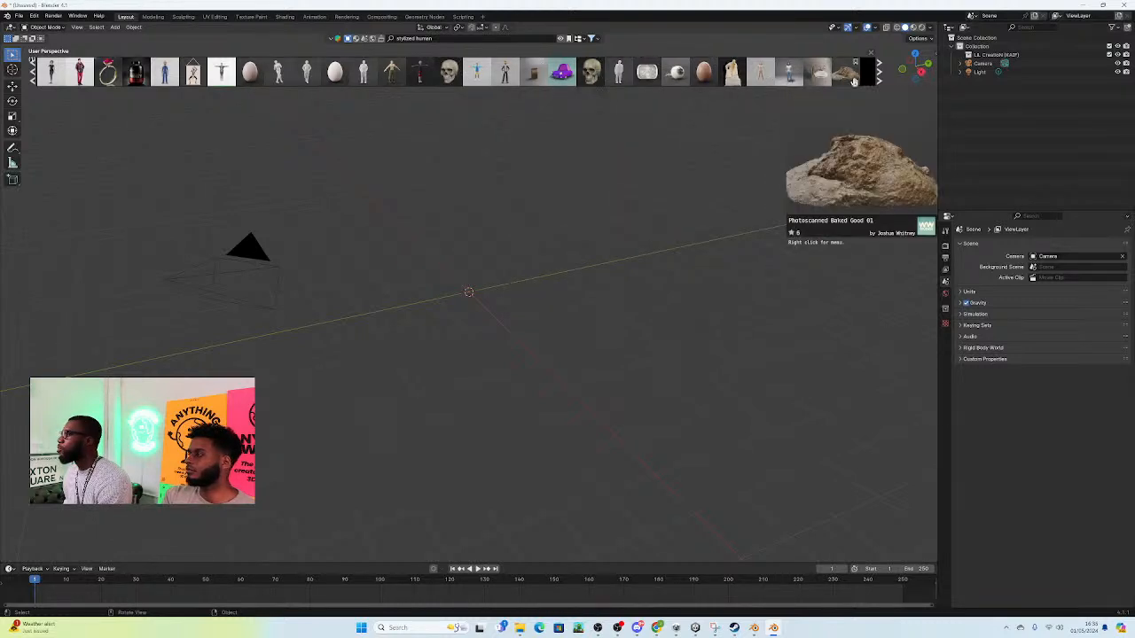
# Step: Search the asset library for "joey" and check the author credit on the Joey Character preview
pyautogui.click(878, 80)
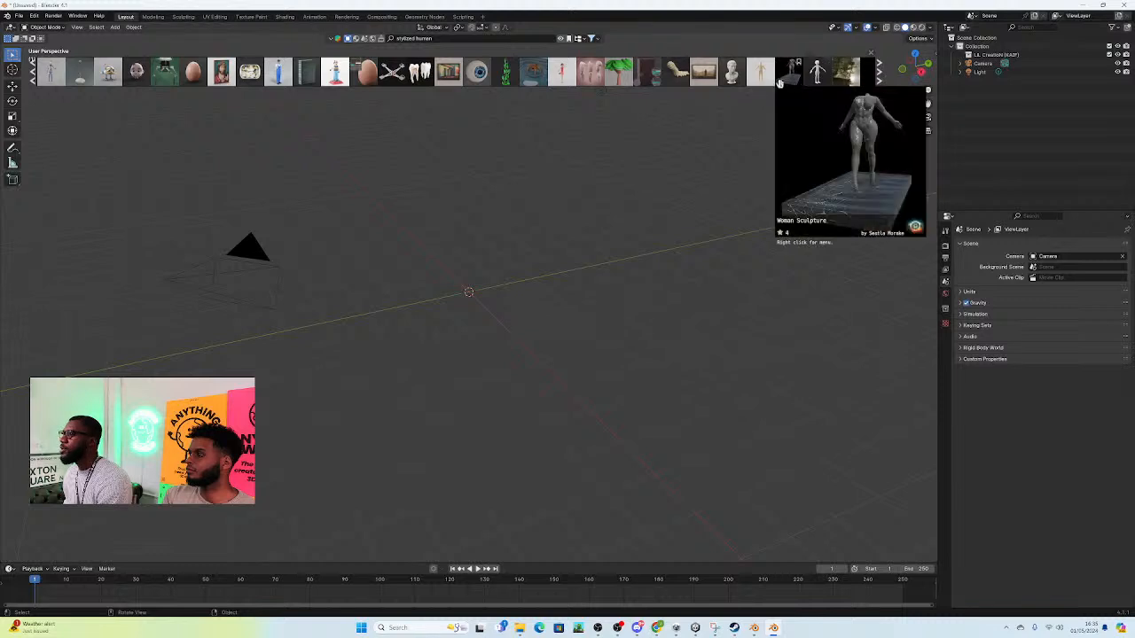
pyautogui.click(880, 80)
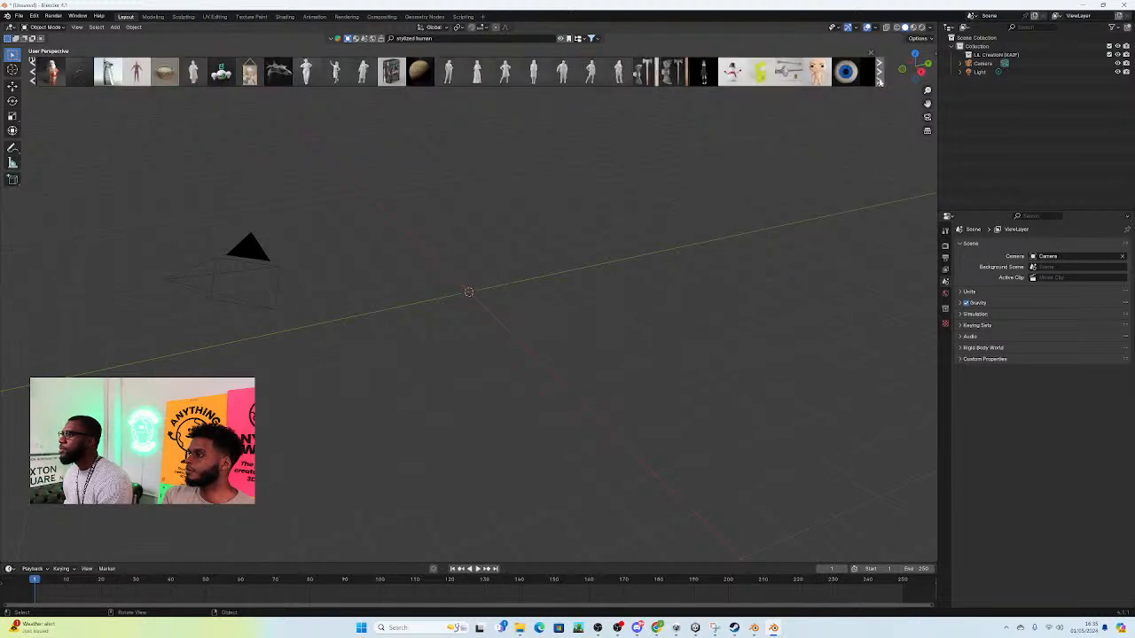
pyautogui.click(879, 80)
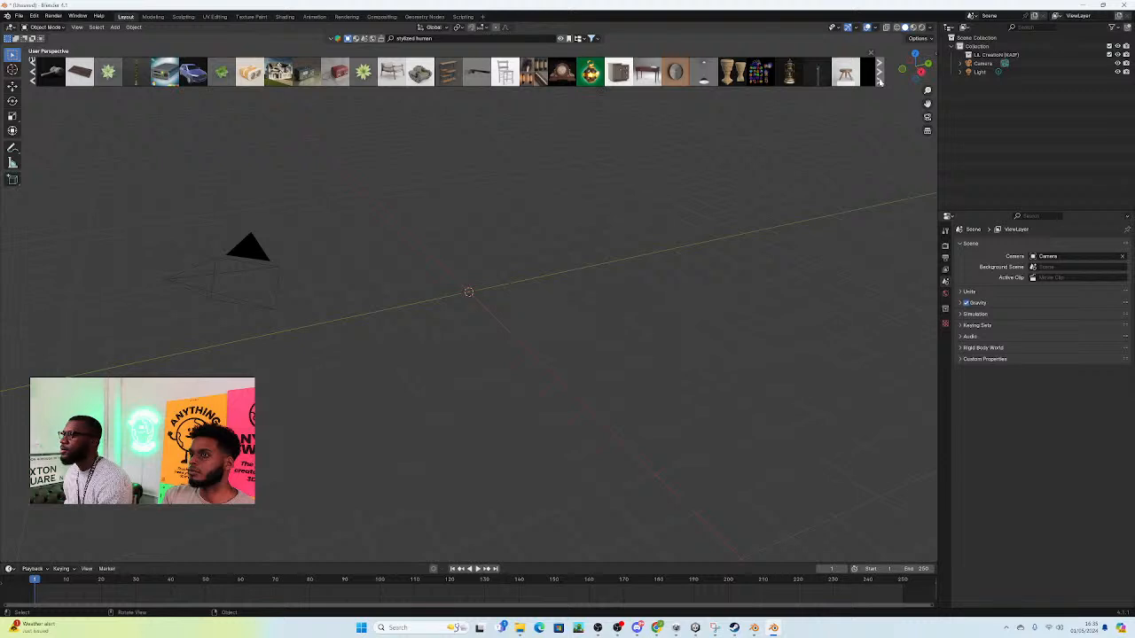
pyautogui.click(879, 80)
pyautogui.click(410, 38)
pyautogui.press('BackSpace')
pyautogui.write('joey')
pyautogui.press('Return')
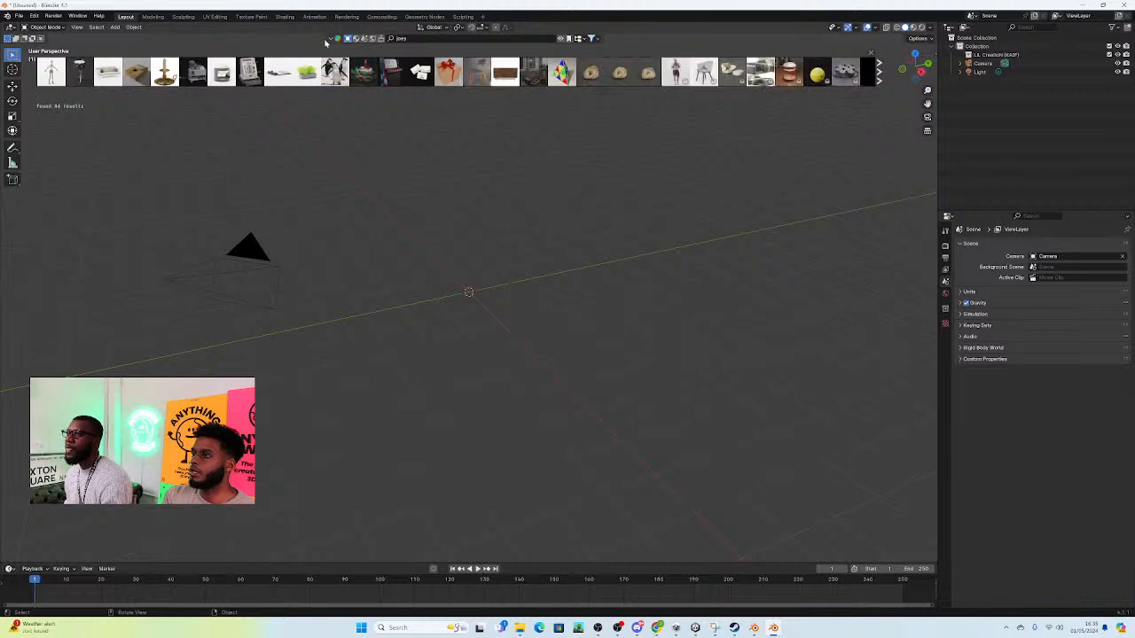
pyautogui.moveTo(48, 74)
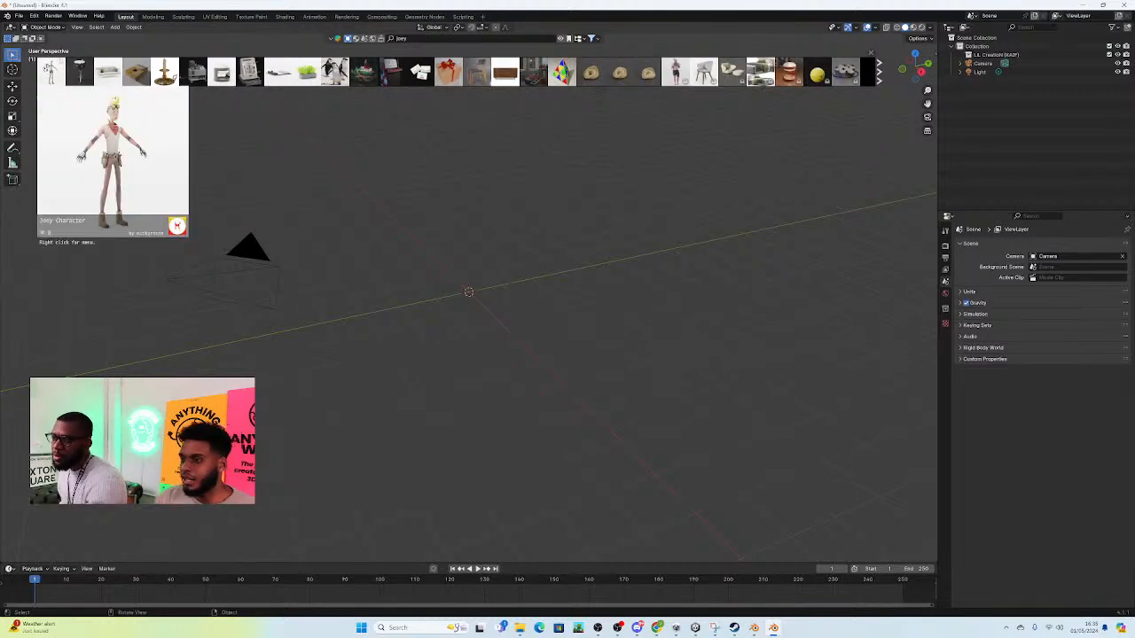
# Step: Return to the Blender window with Joey, enter the author's credit name, and try to upload the character mesh to Animate Anything
pyautogui.moveTo(754, 627)
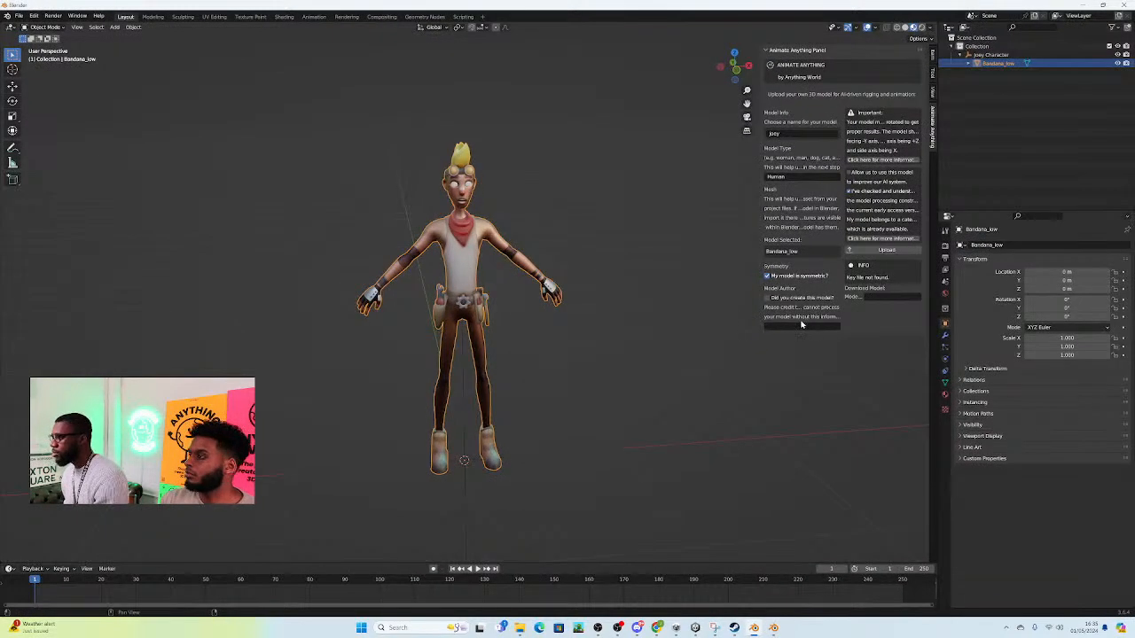
pyautogui.click(801, 326)
pyautogui.write('m')
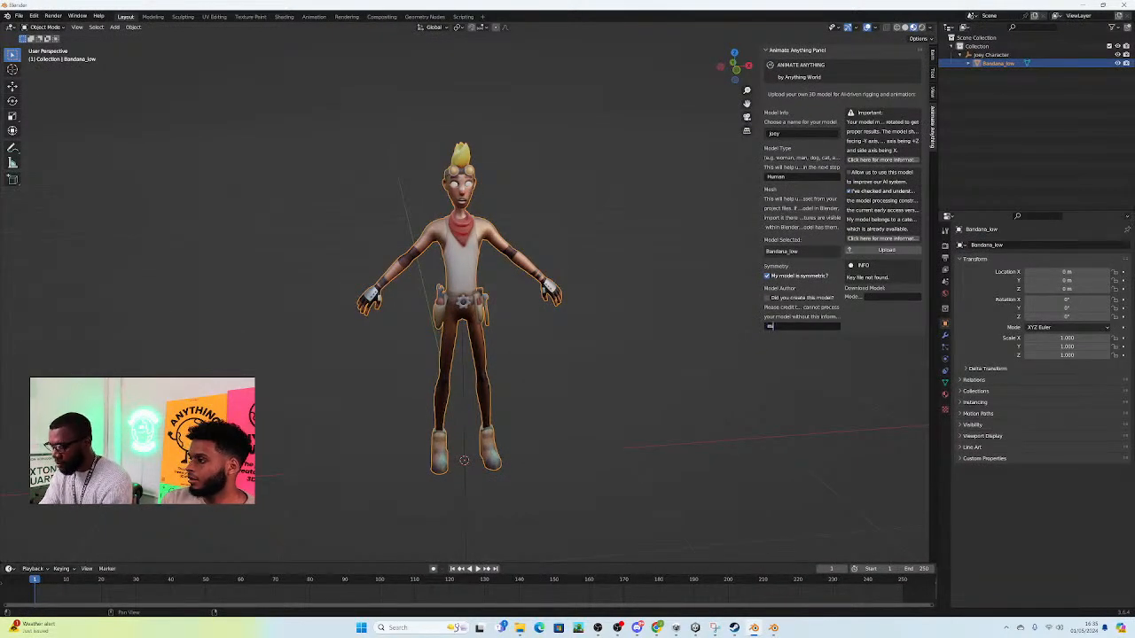
pyautogui.write('ickyrocca')
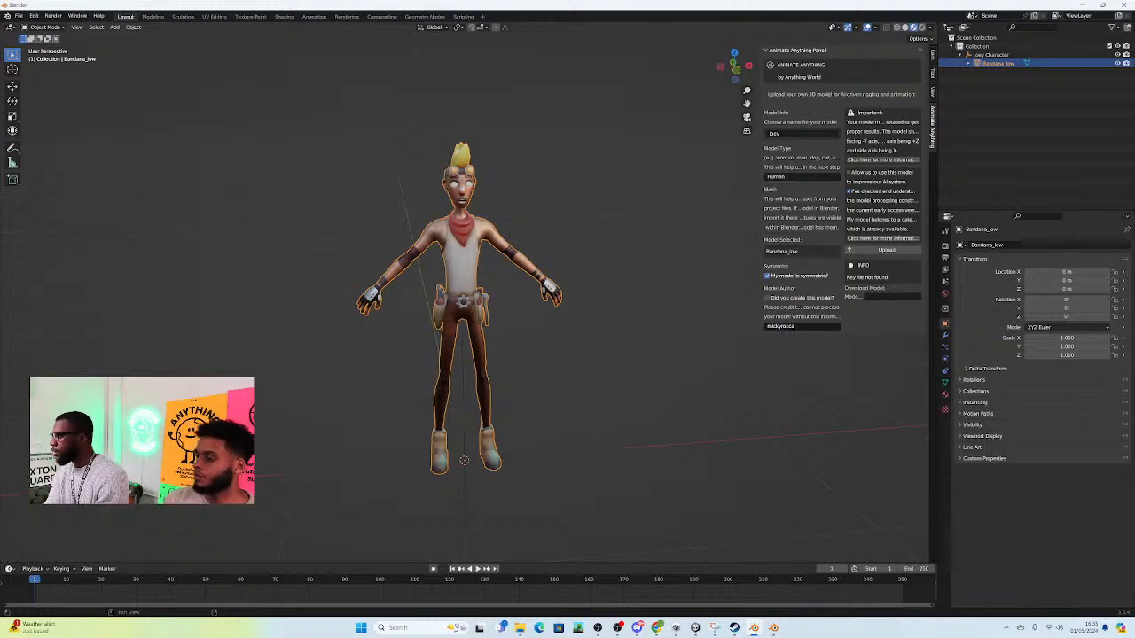
pyautogui.click(886, 251)
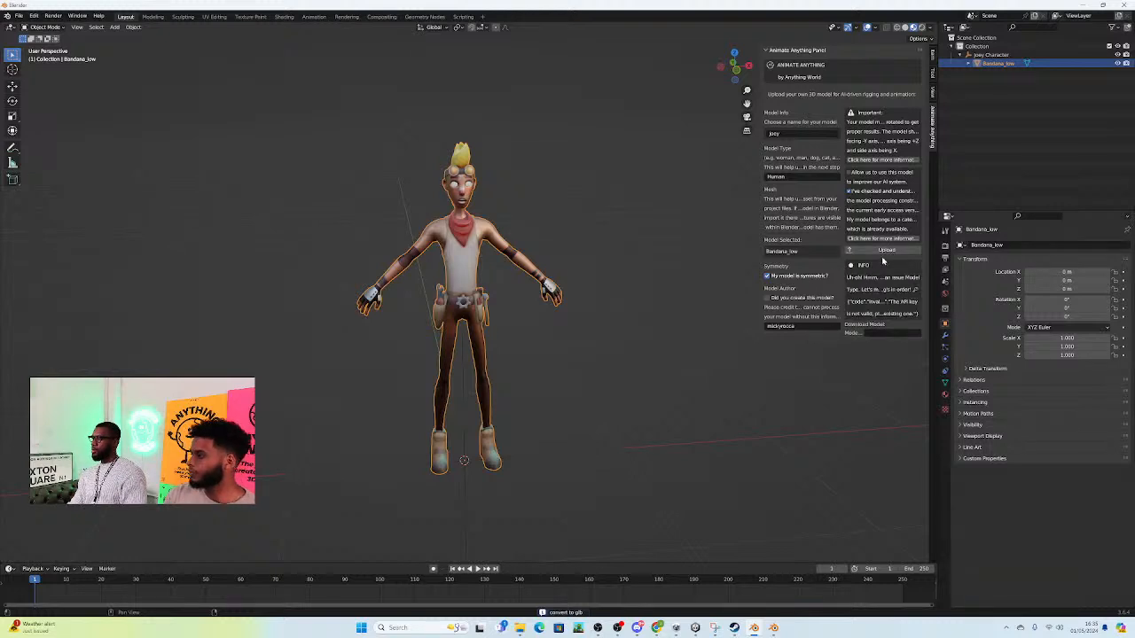
# Step: Open the add-on preferences and expand the settings of the Animate Anything Window add-on to reach its API key
pyautogui.moveTo(759, 324); pyautogui.dragTo(688, 325)
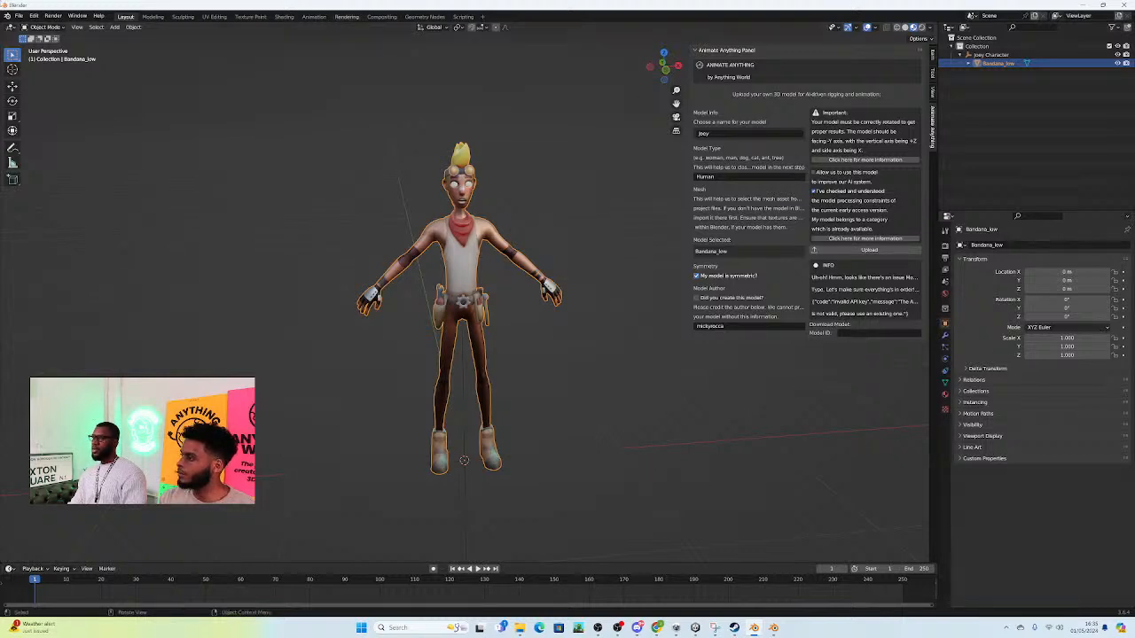
pyautogui.click(117, 29)
pyautogui.moveTo(97, 30)
pyautogui.moveTo(34, 16)
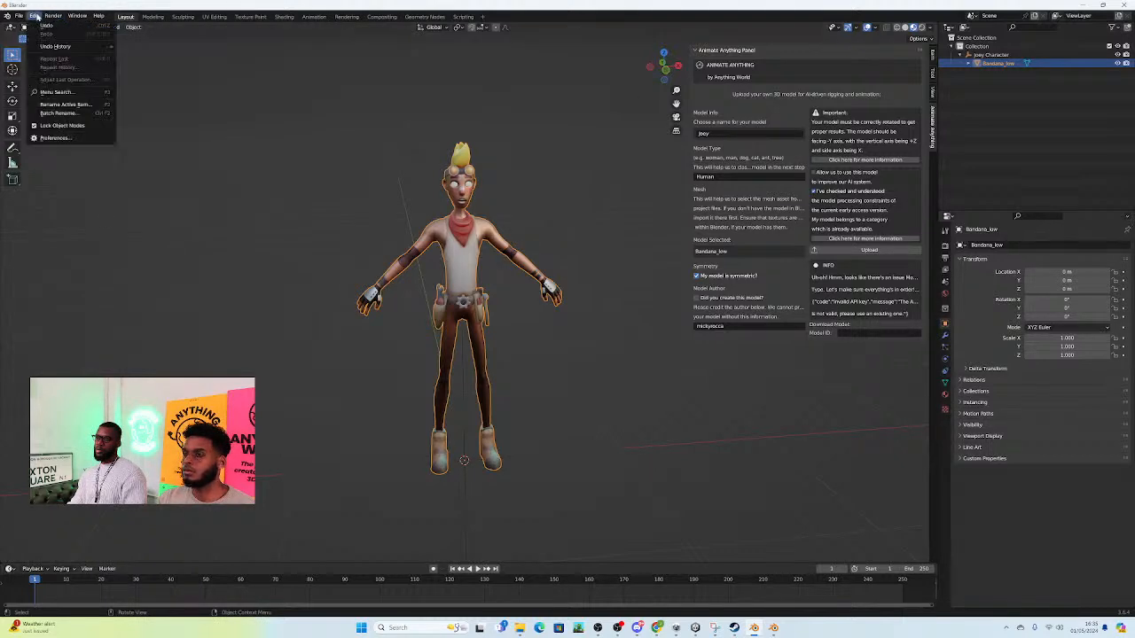
pyautogui.click(53, 137)
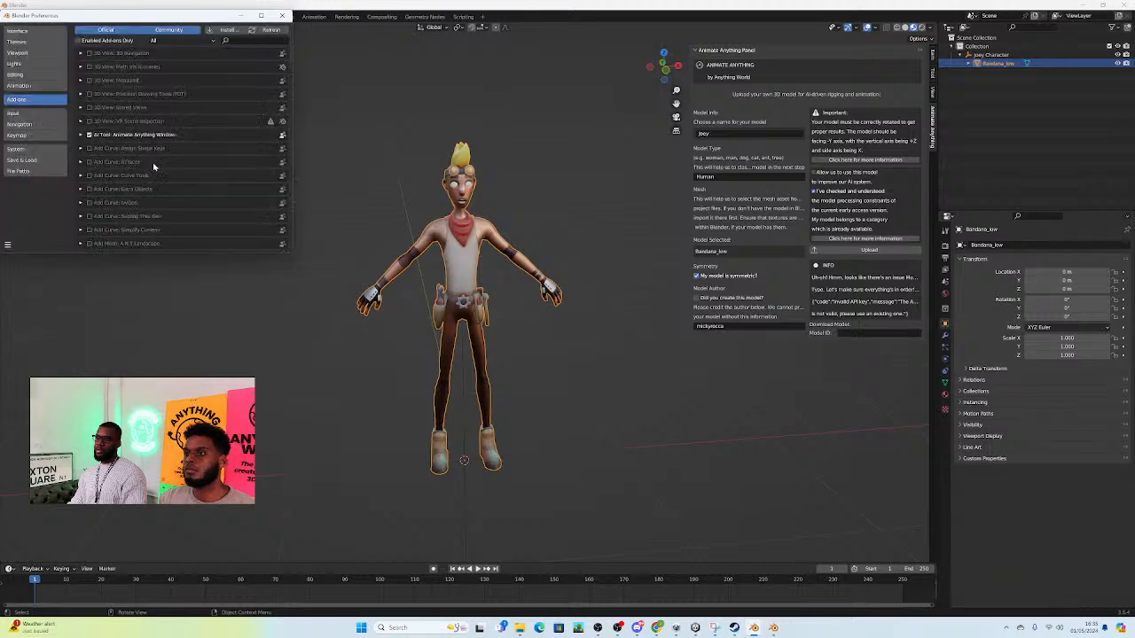
pyautogui.click(79, 135)
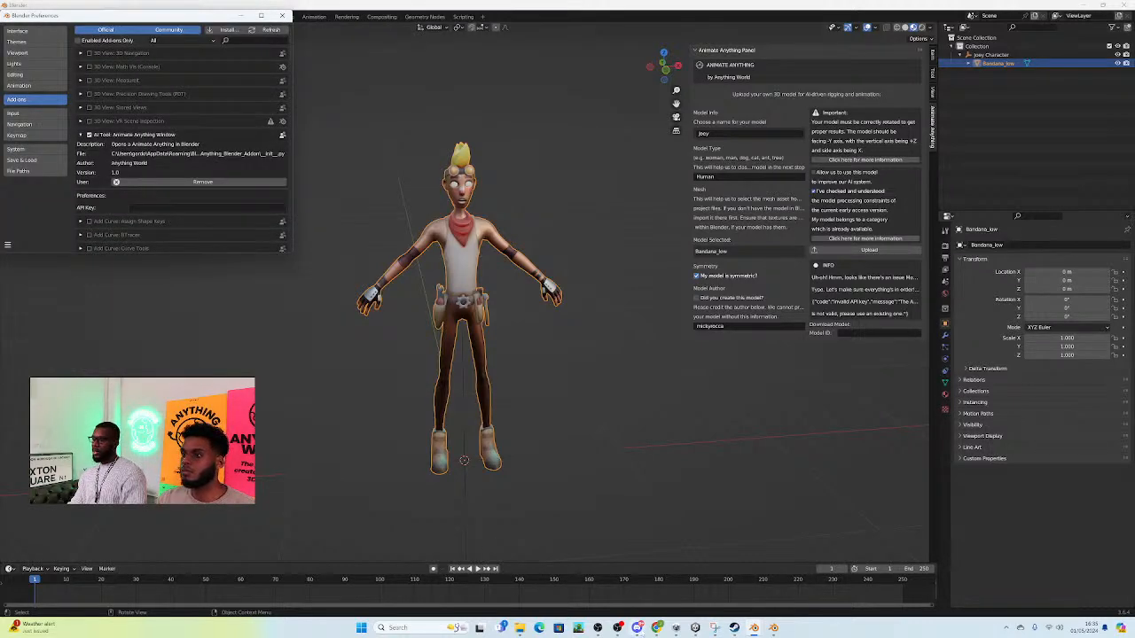
# Step: Switch to Chrome and copy the main API key from the Anything World account dashboard
pyautogui.click(656, 628)
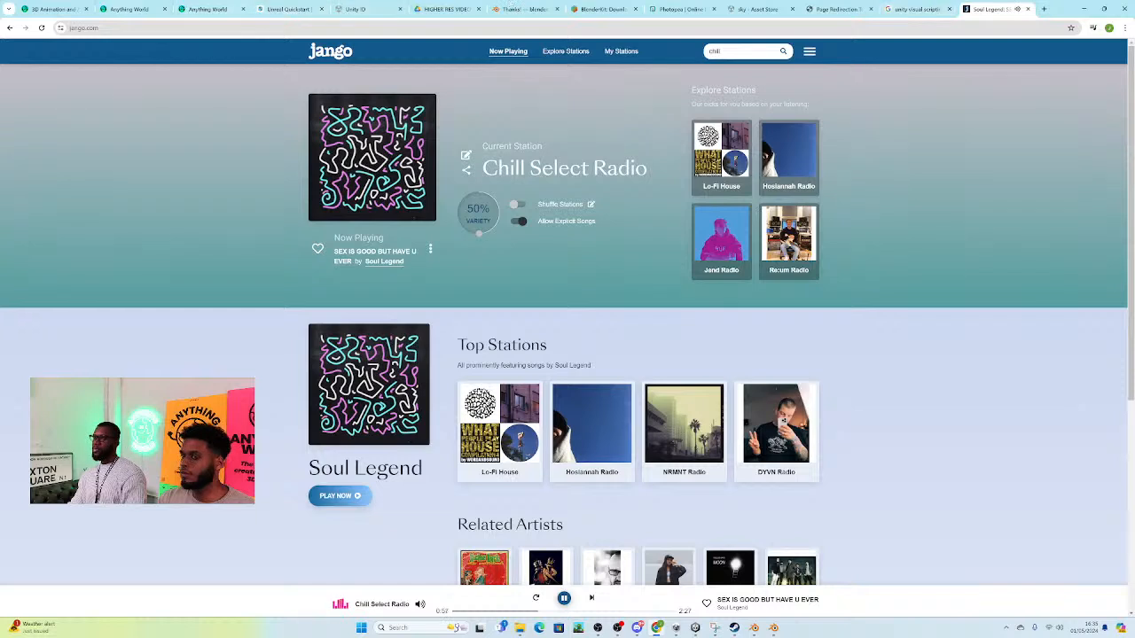
pyautogui.click(191, 8)
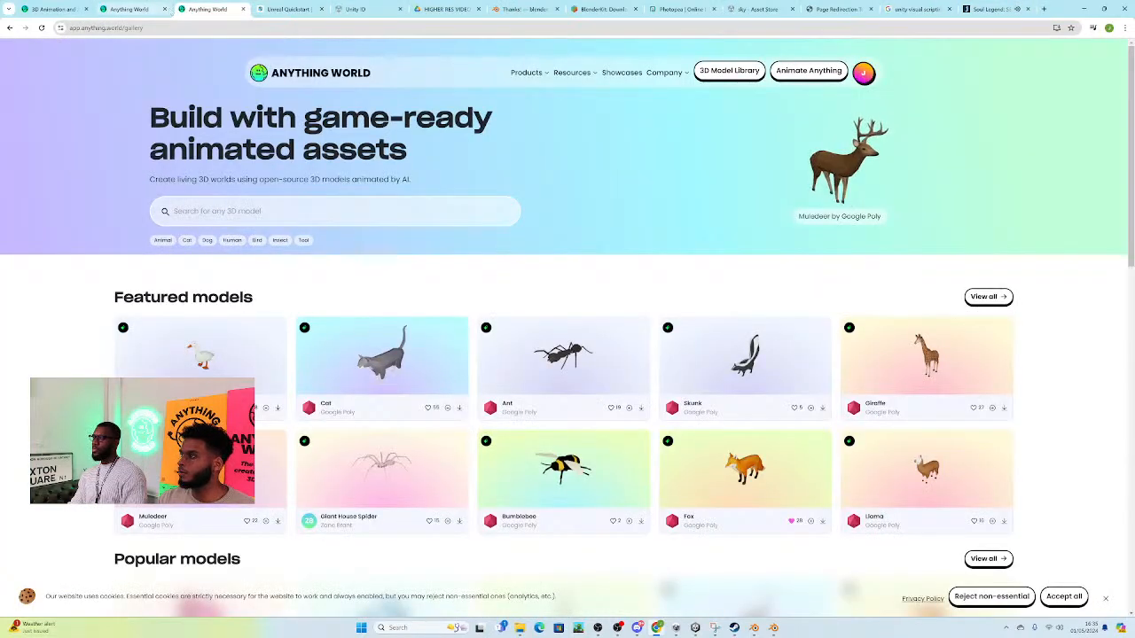
pyautogui.click(863, 73)
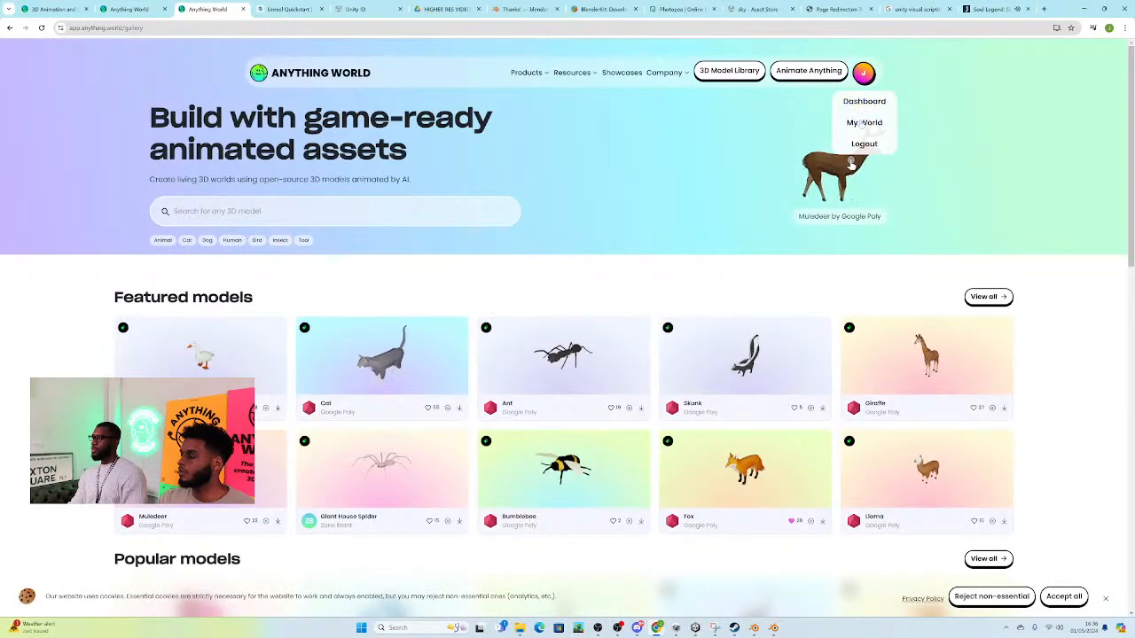
pyautogui.click(865, 124)
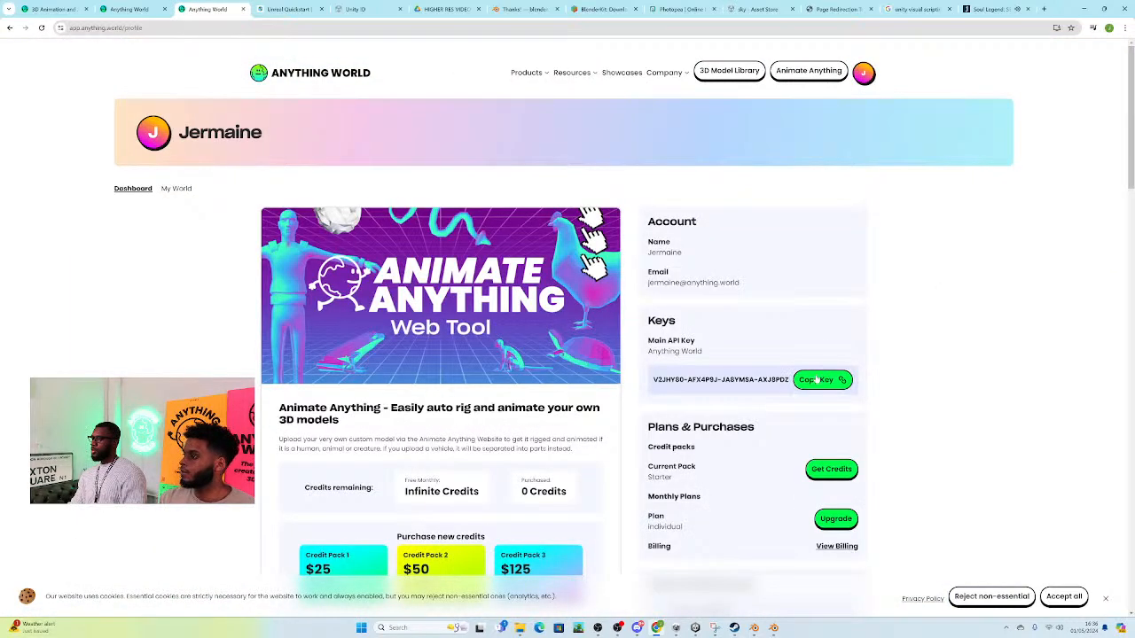
pyautogui.click(816, 379)
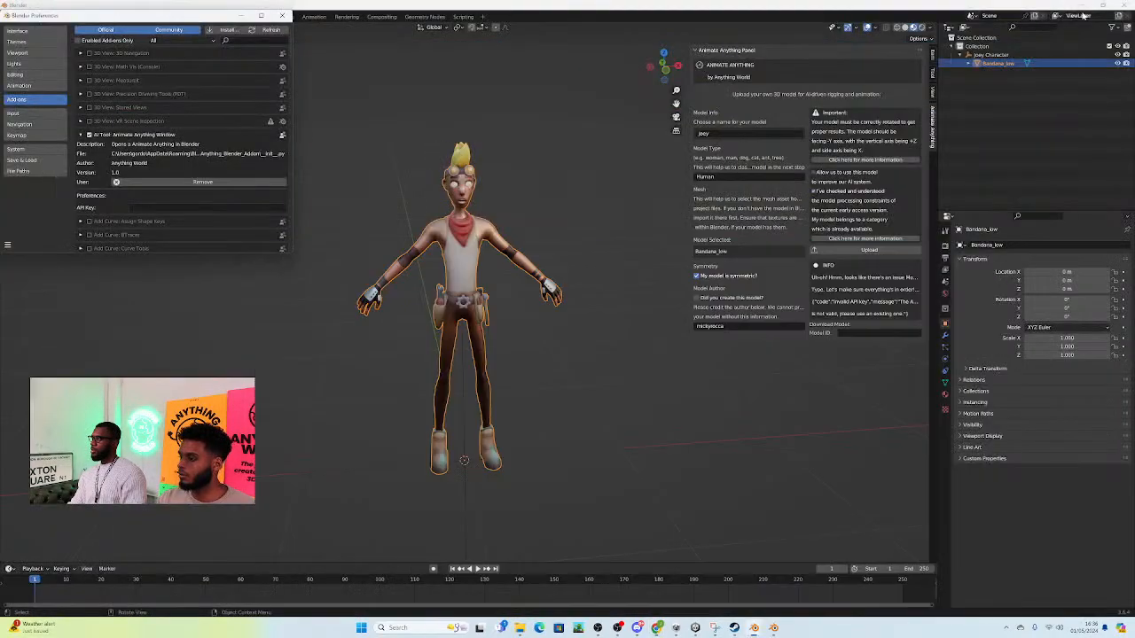
# Step: Back in Blender, paste the API key into the Animate Anything add-on's preferences and upload the Joey model again
pyautogui.hotkey('alt', 'Tab')
pyautogui.click(201, 209)
pyautogui.hotkey('ctrl', 'v')
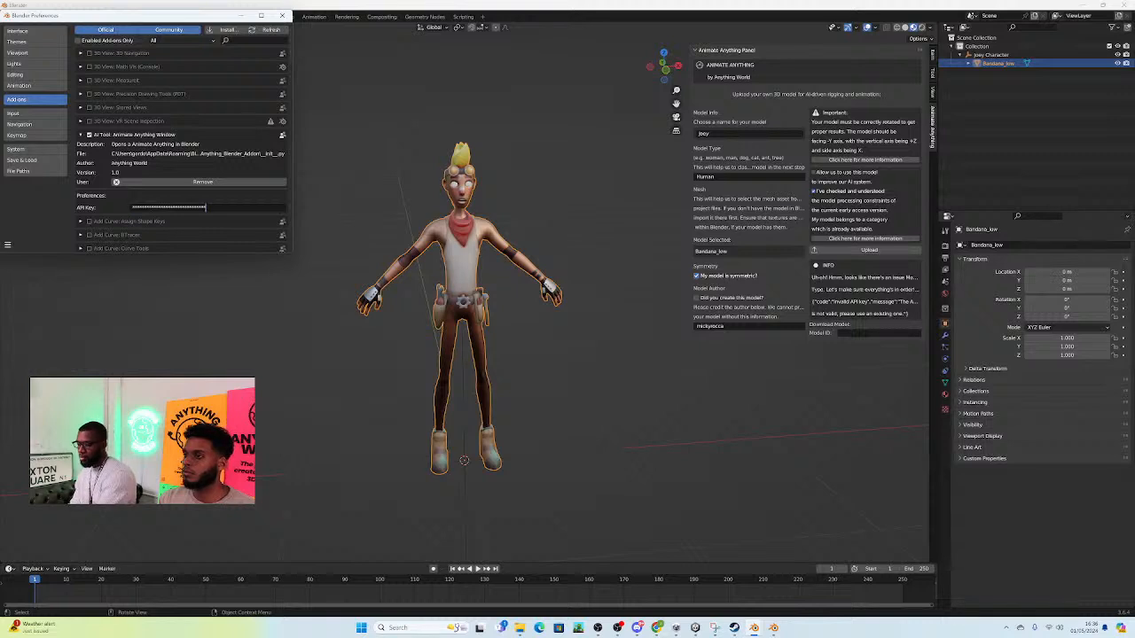
pyautogui.press('Return')
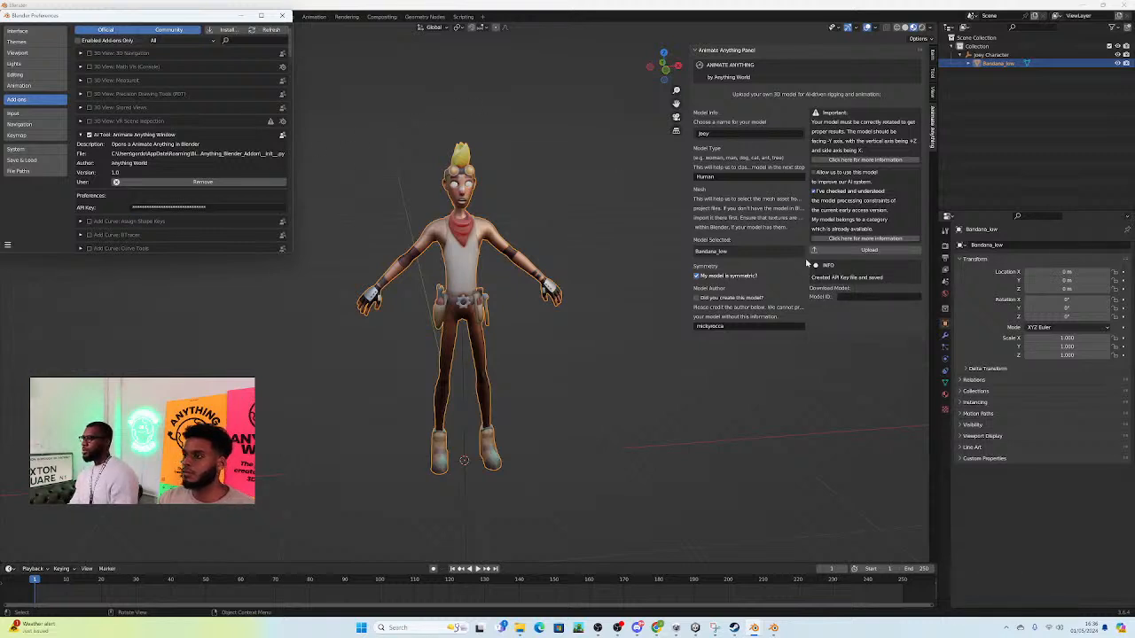
pyautogui.click(874, 256)
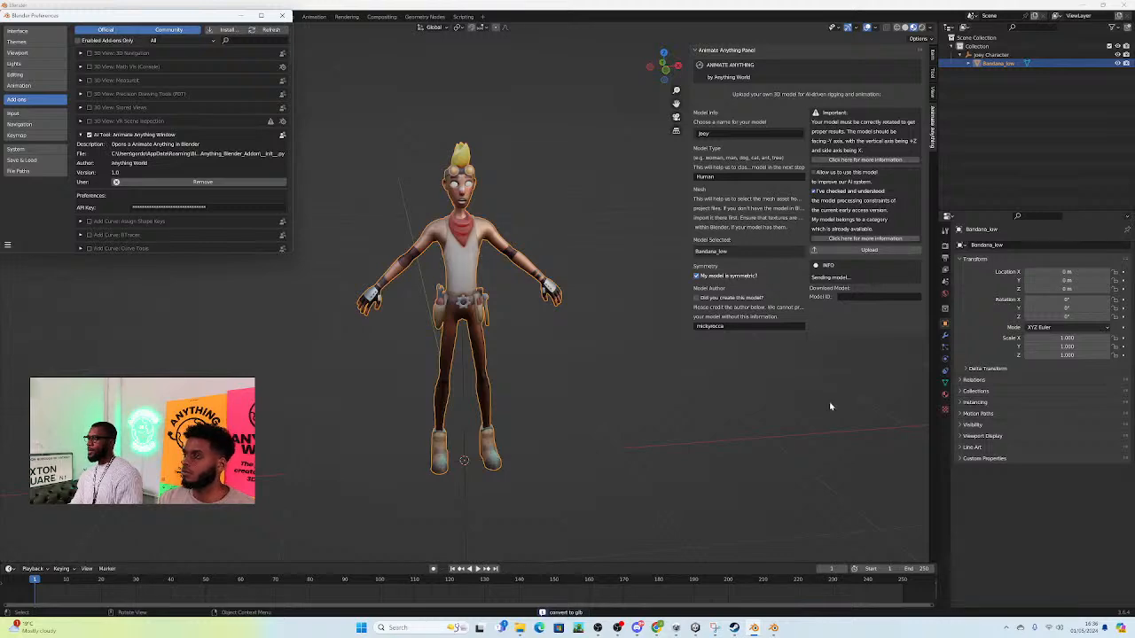
# Step: Switch to Unity and place the pale standing dog from the processed models on the pavement corner beside the hotel building
pyautogui.click(696, 629)
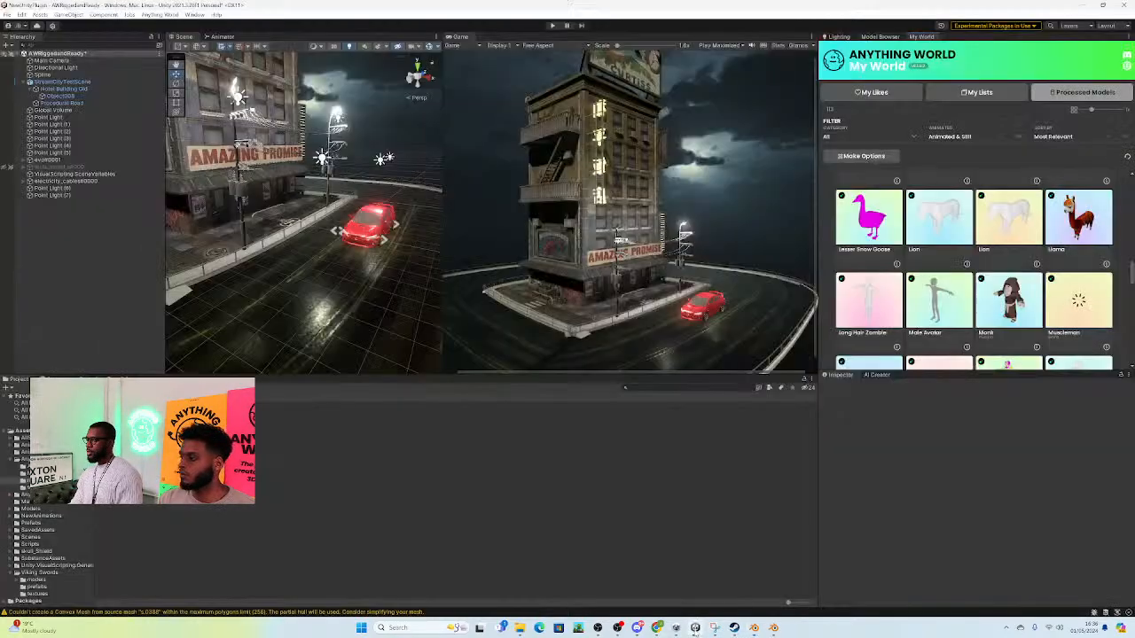
pyautogui.moveTo(392, 191); pyautogui.dragTo(399, 236, button='right')
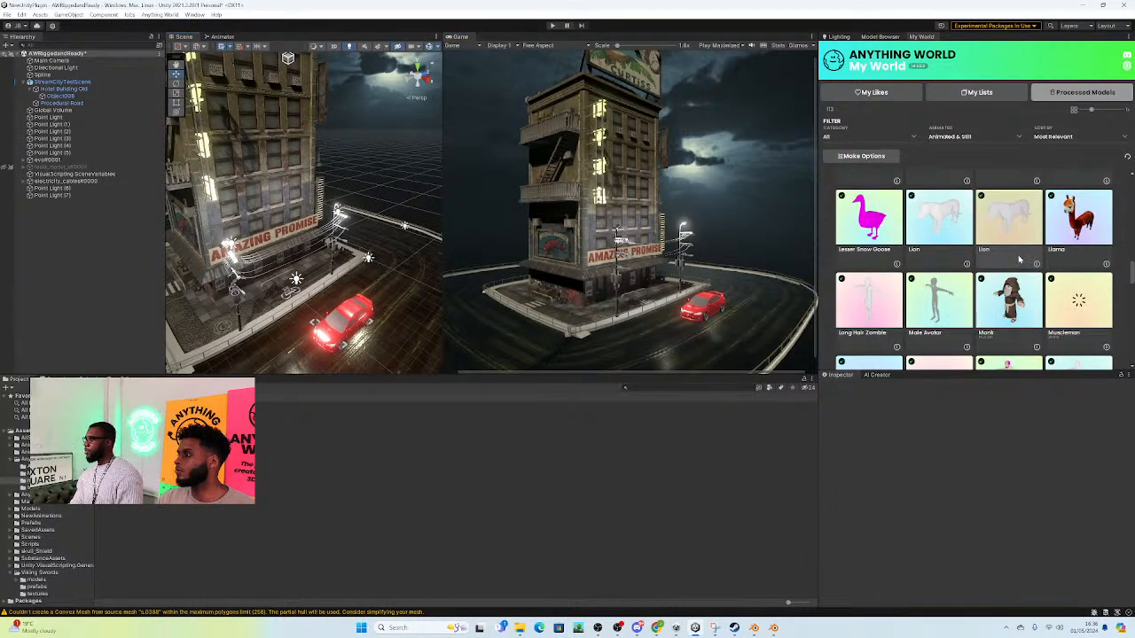
pyautogui.scroll(3, 1019, 259)
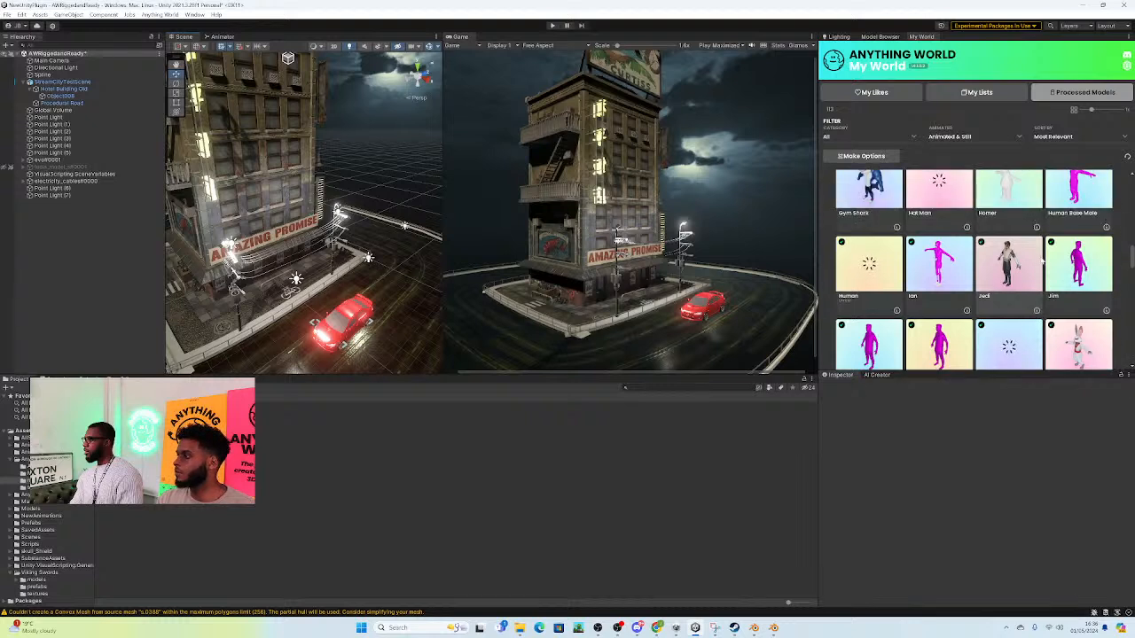
pyautogui.scroll(2, 1042, 259)
pyautogui.scroll(3, 1043, 259)
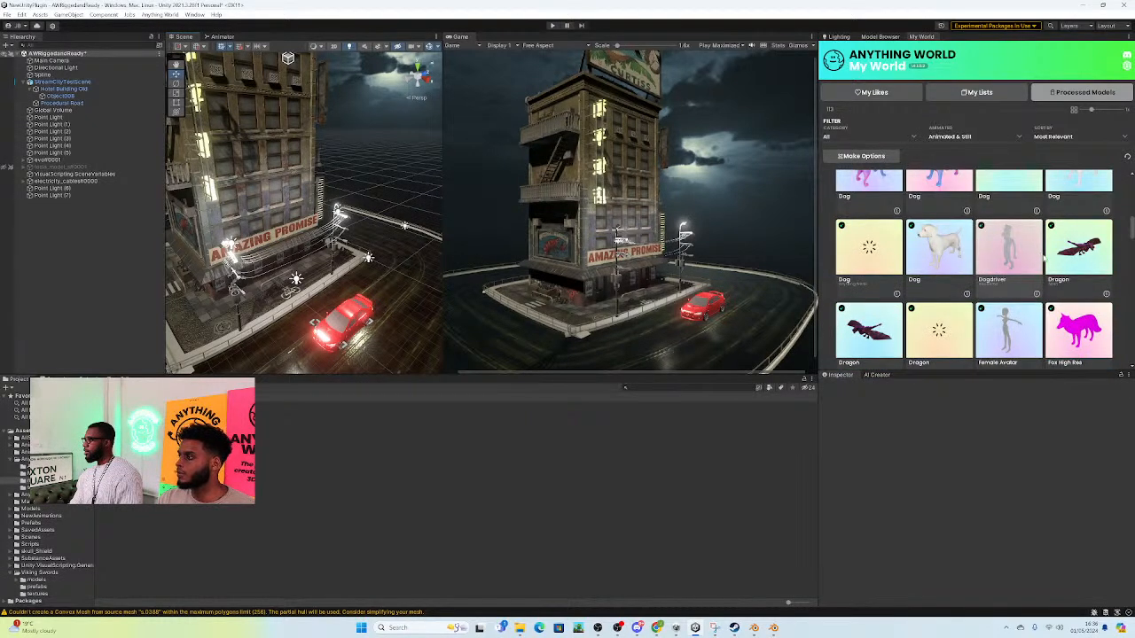
pyautogui.scroll(4, 1042, 258)
pyautogui.scroll(-6, 984, 258)
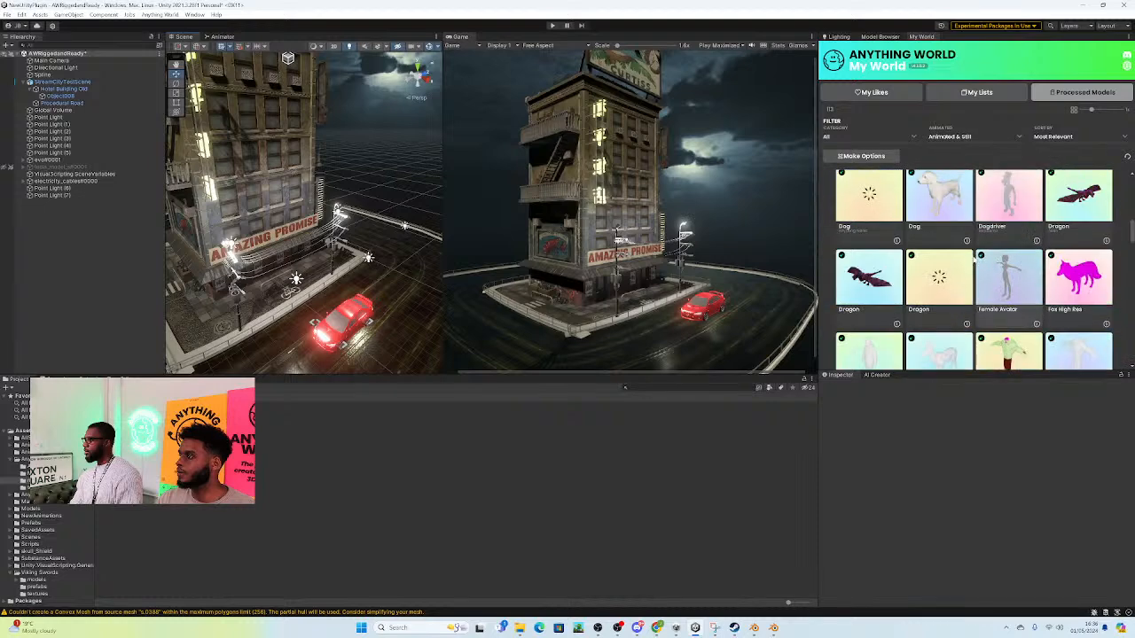
pyautogui.scroll(1, 952, 266)
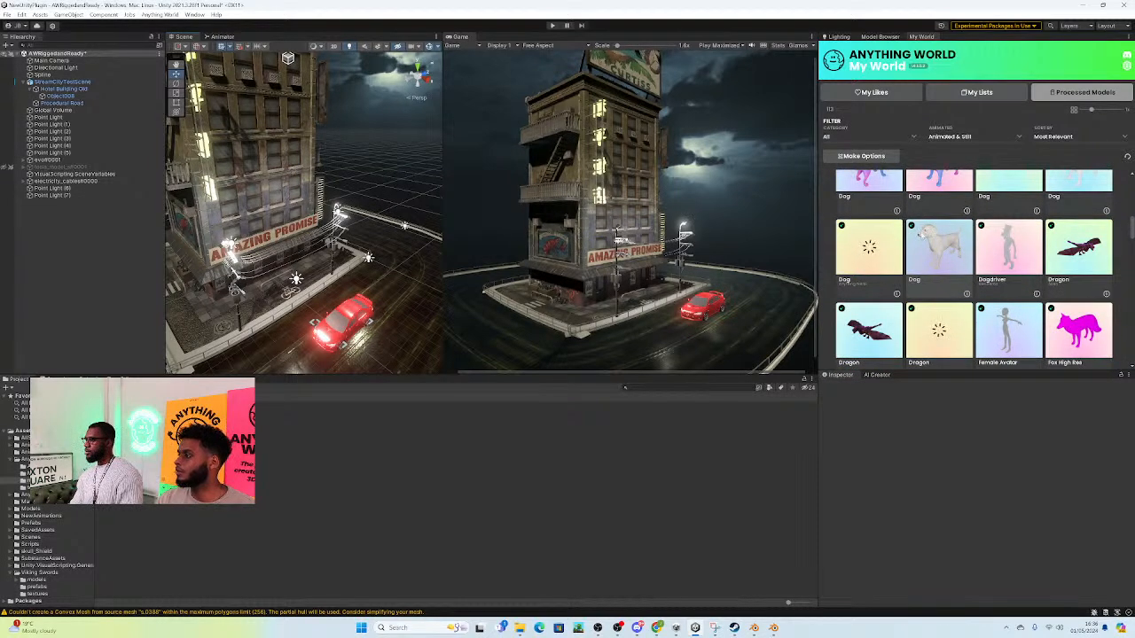
pyautogui.moveTo(945, 259); pyautogui.dragTo(223, 308)
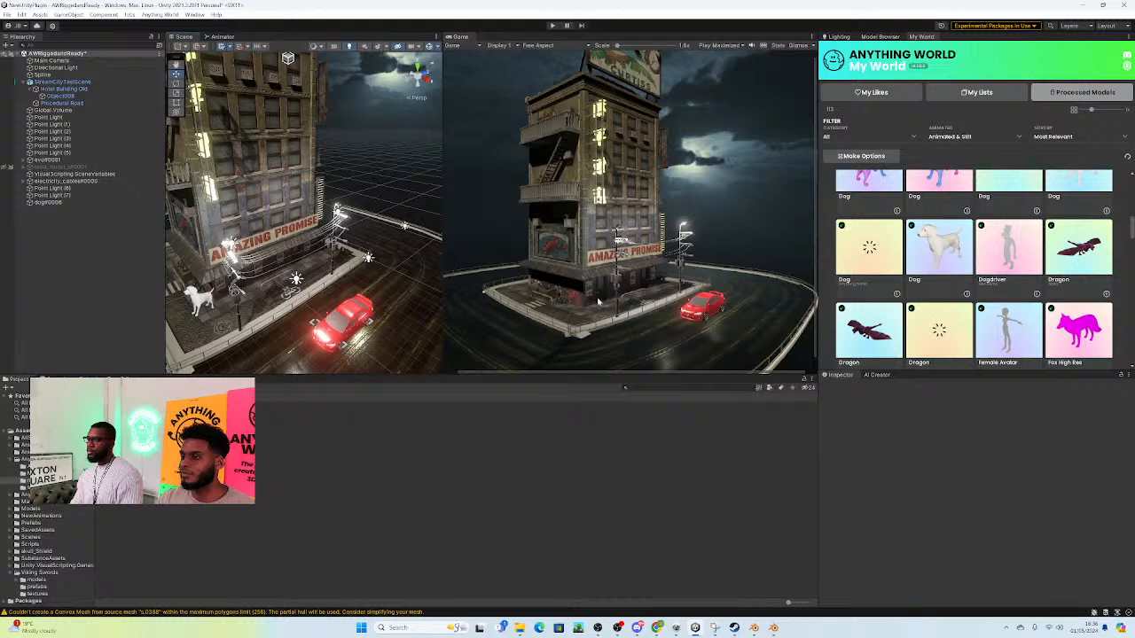
# Step: Browse the remaining processed models in My World for more characters to add to the street scene
pyautogui.scroll(-5, 1060, 301)
pyautogui.scroll(-5, 1060, 301)
pyautogui.scroll(-5, 1057, 302)
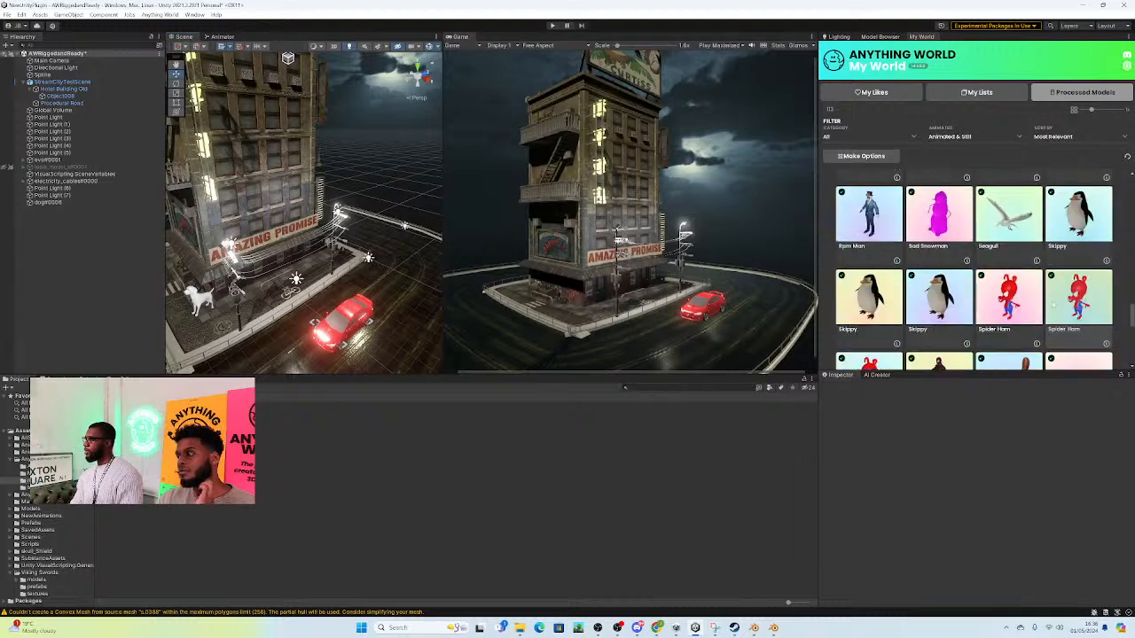
pyautogui.scroll(-4, 1020, 271)
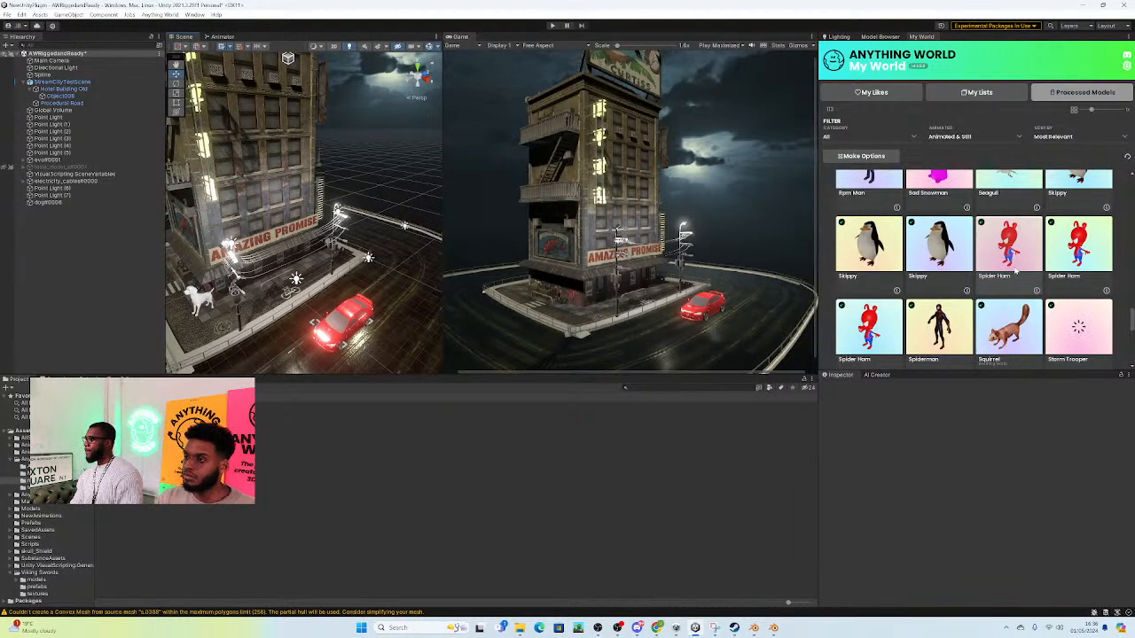
pyautogui.scroll(-6, 1016, 271)
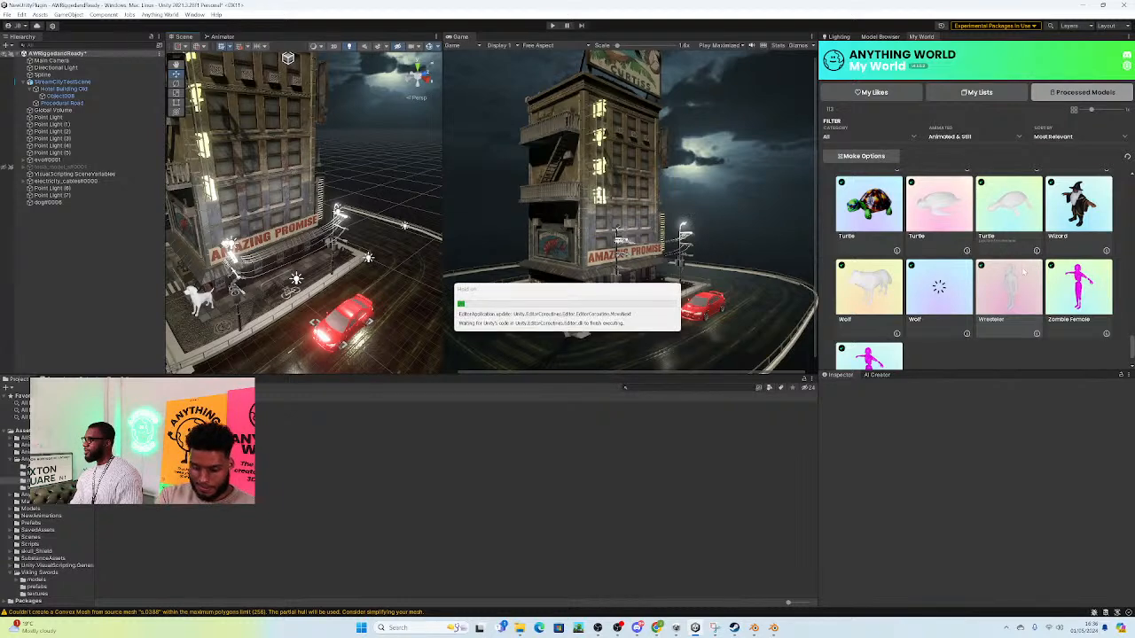
pyautogui.scroll(2, 1022, 272)
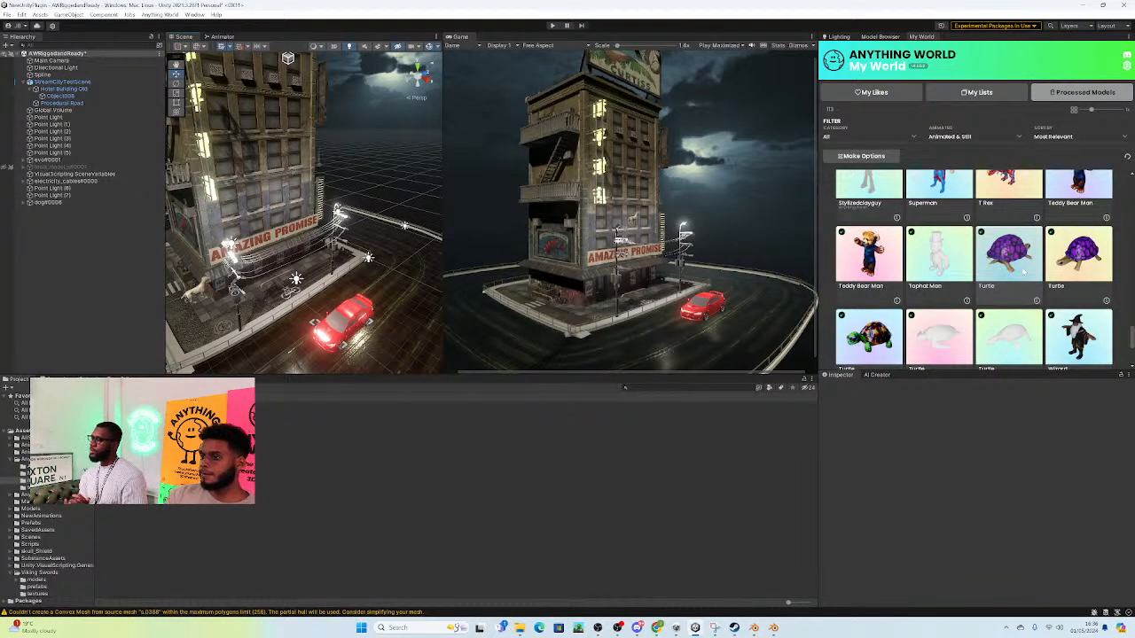
pyautogui.scroll(3, 1022, 273)
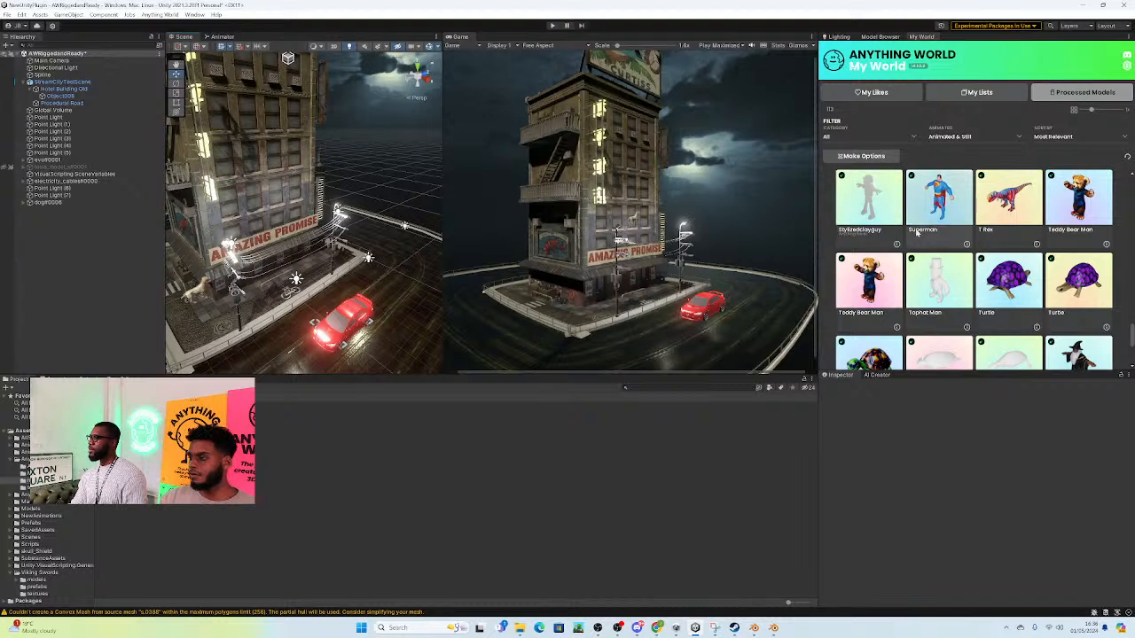
pyautogui.scroll(5, 945, 228)
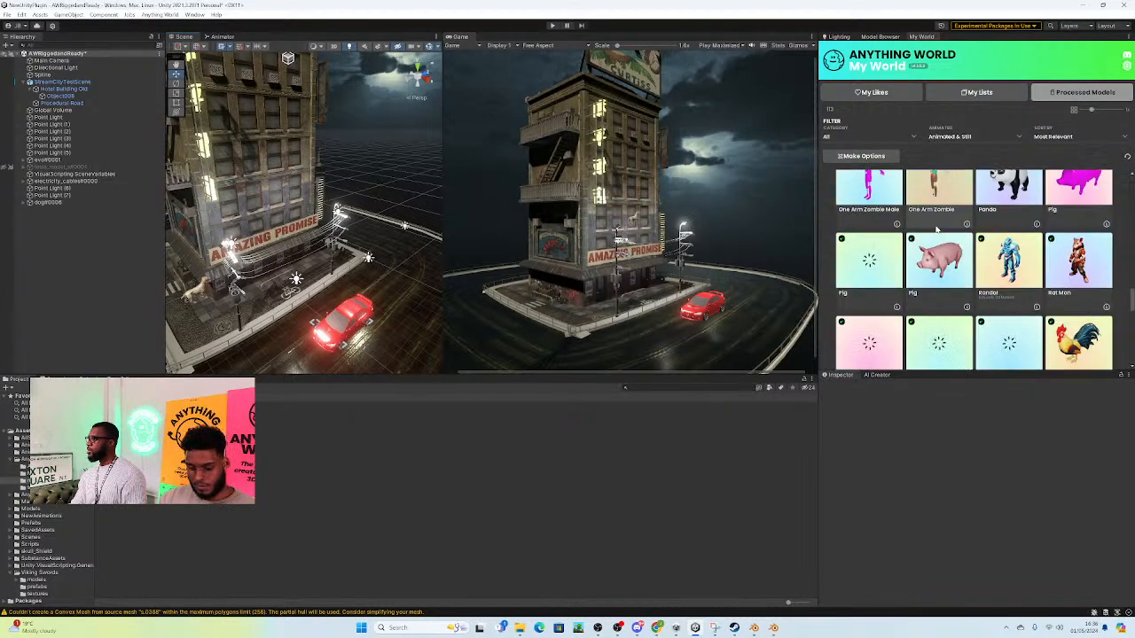
pyautogui.scroll(5, 937, 228)
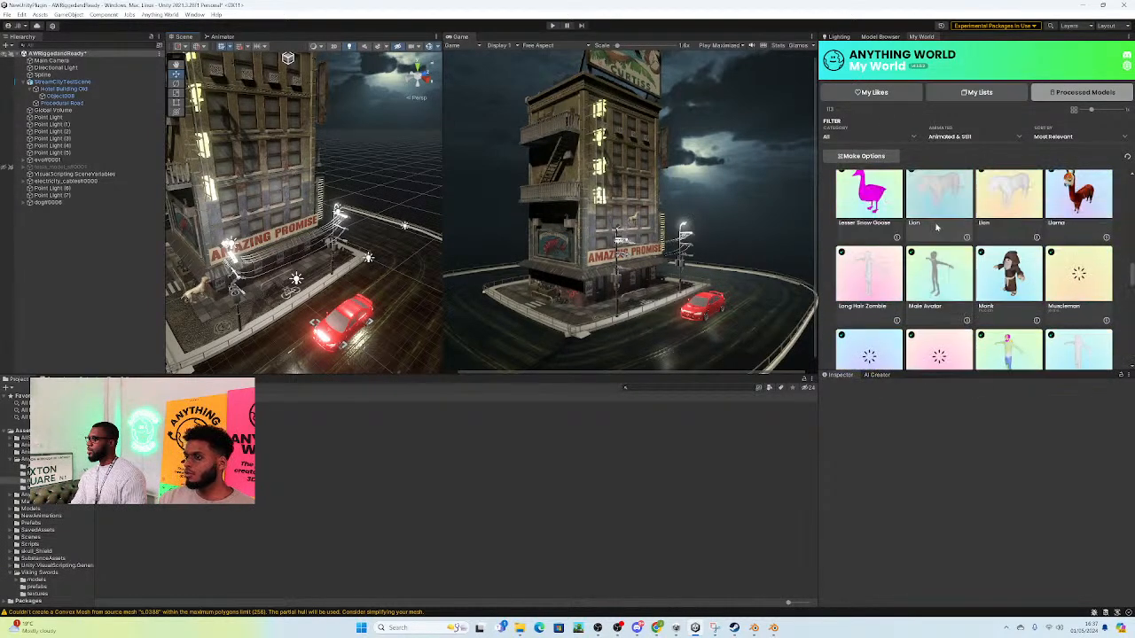
pyautogui.scroll(5, 937, 227)
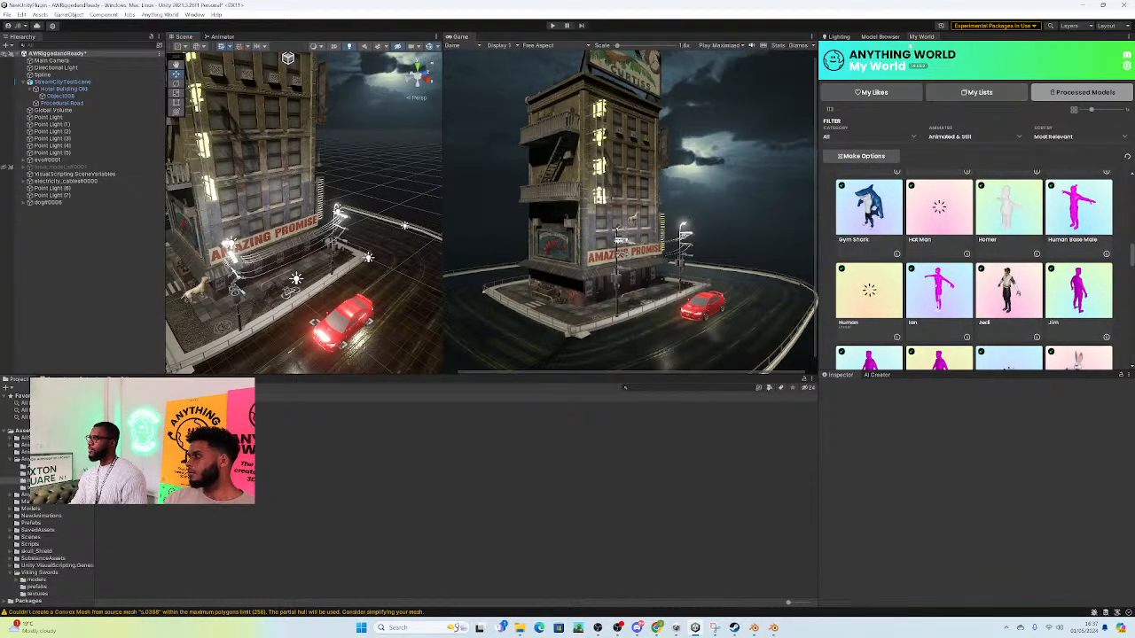
# Step: Search the Anything World model library for "bird" and look through the animated results
pyautogui.click(877, 38)
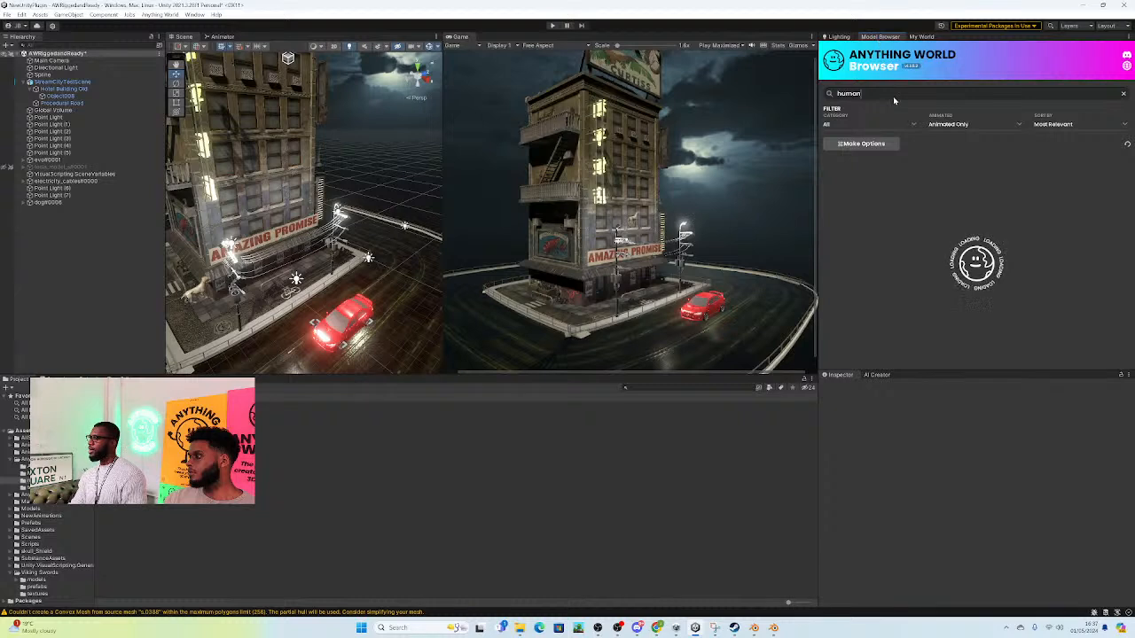
pyautogui.click(833, 93)
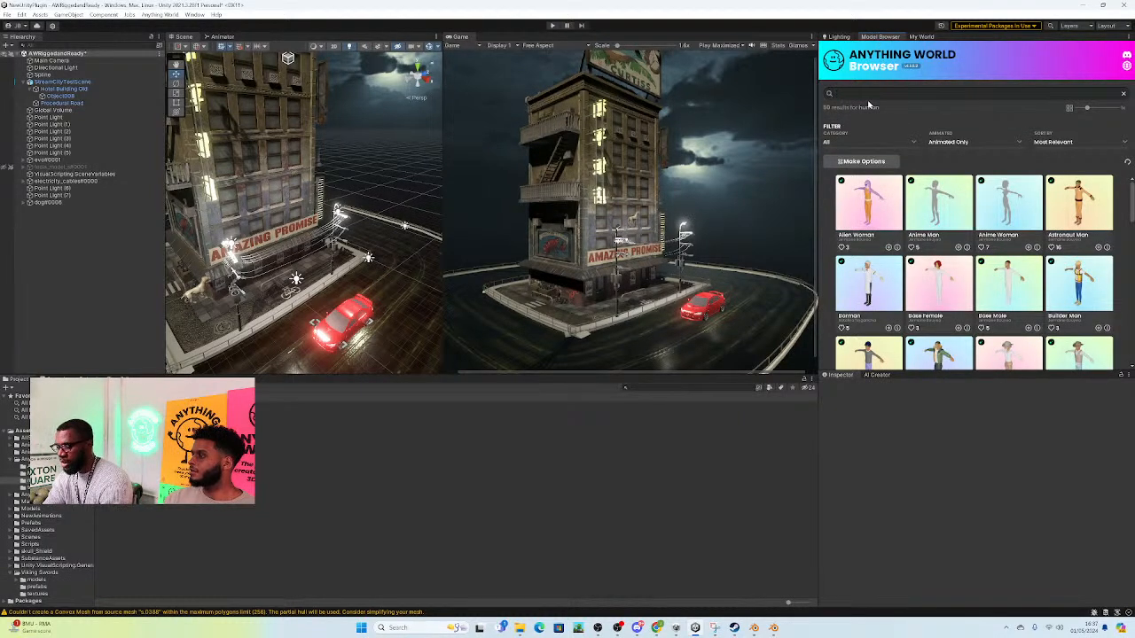
pyautogui.write('bir')
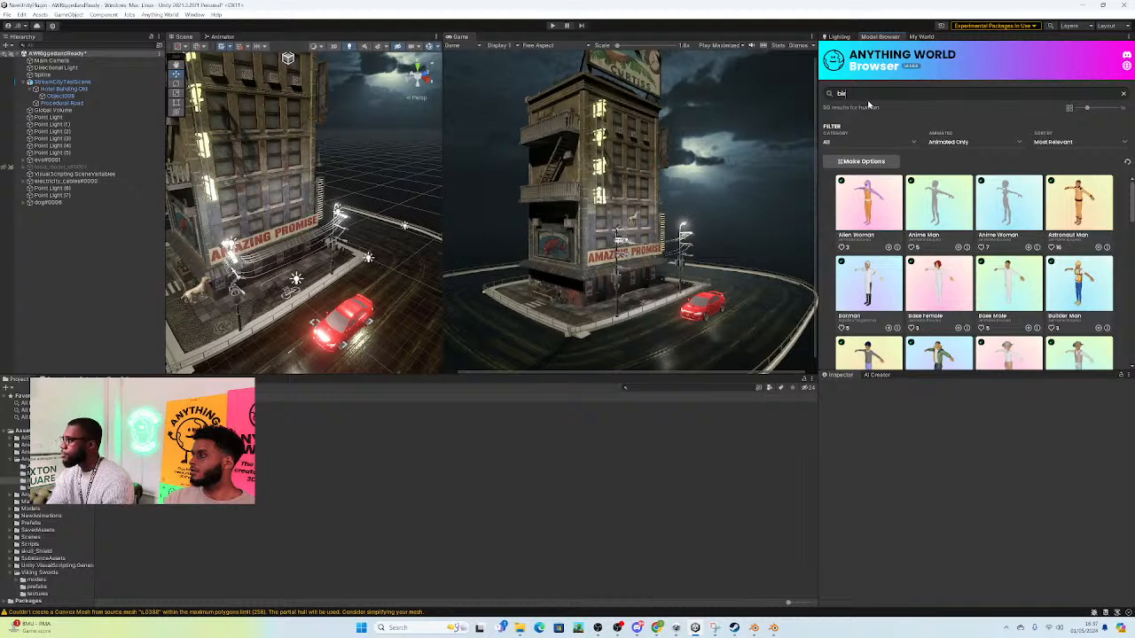
pyautogui.write('d')
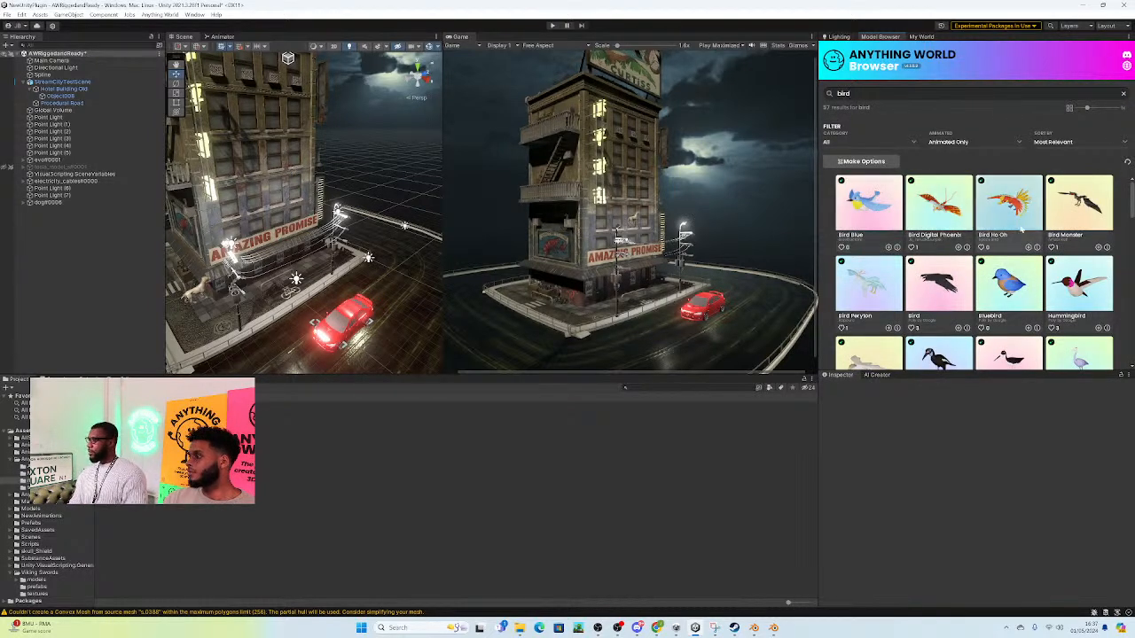
pyautogui.scroll(-2, 1011, 229)
pyautogui.scroll(1, 934, 226)
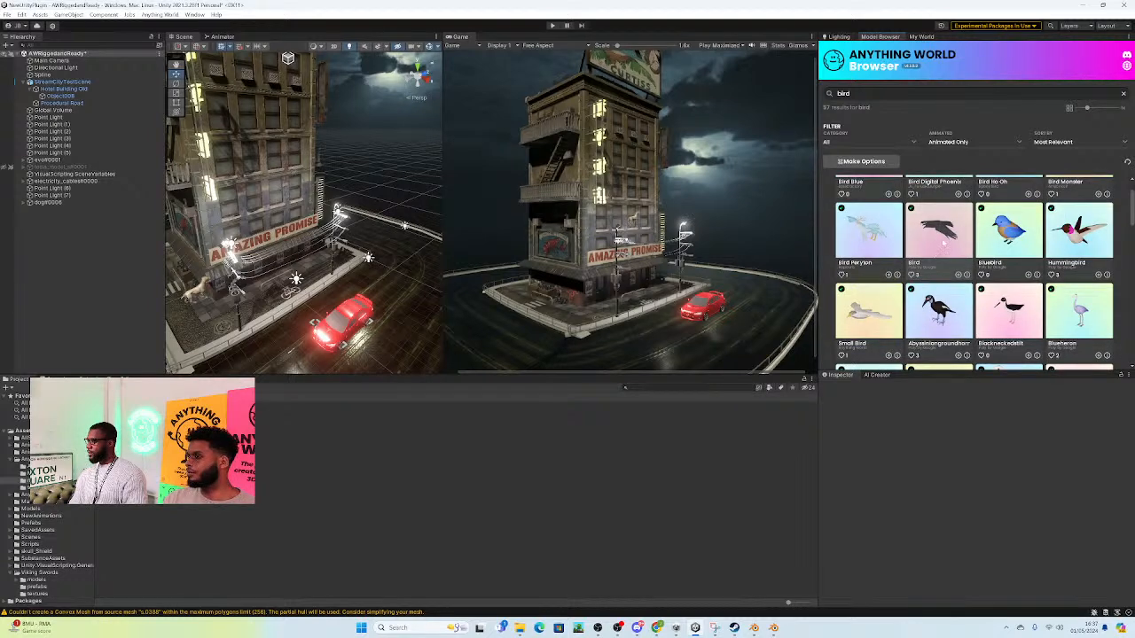
# Step: Add the dark flying model named Bird from the animated library results to the scene
pyautogui.click(938, 229)
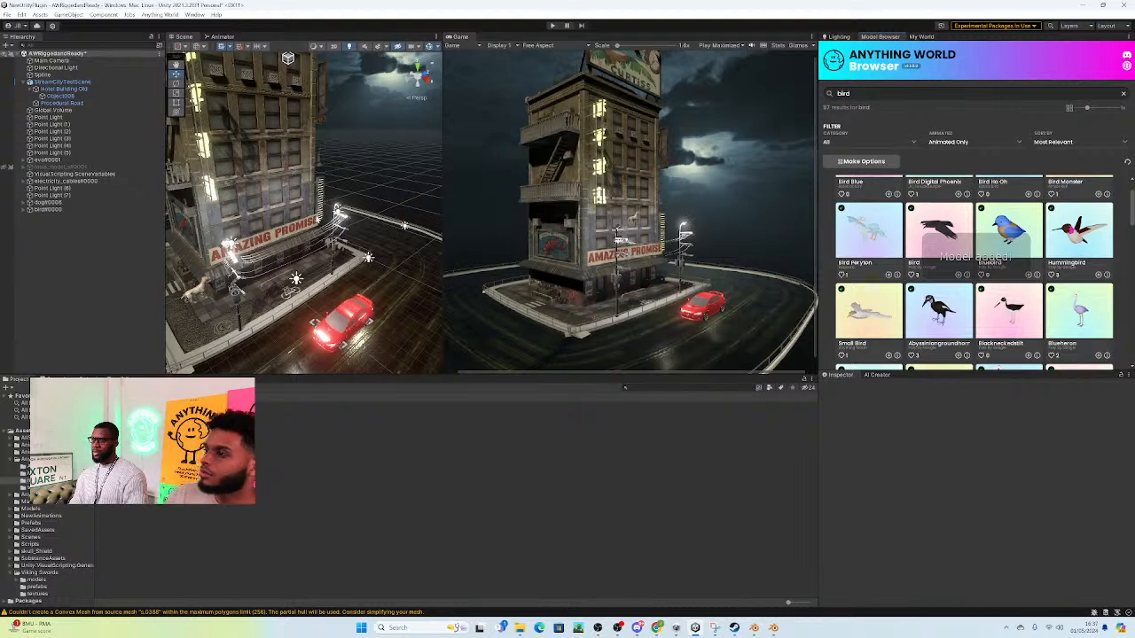
pyautogui.moveTo(353, 236); pyautogui.dragTo(385, 242, button='right')
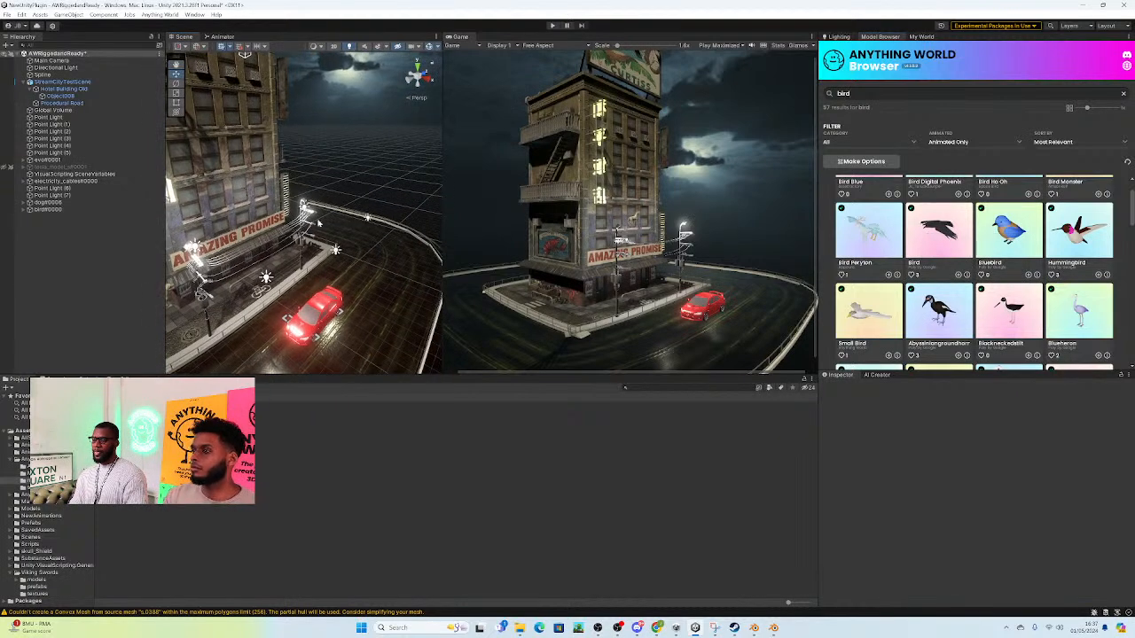
# Step: Move the floating dog down onto the cobbled pavement at the hotel's corner, at about X 4.43, Y 0.446, Z -7.47
pyautogui.doubleClick(52, 203)
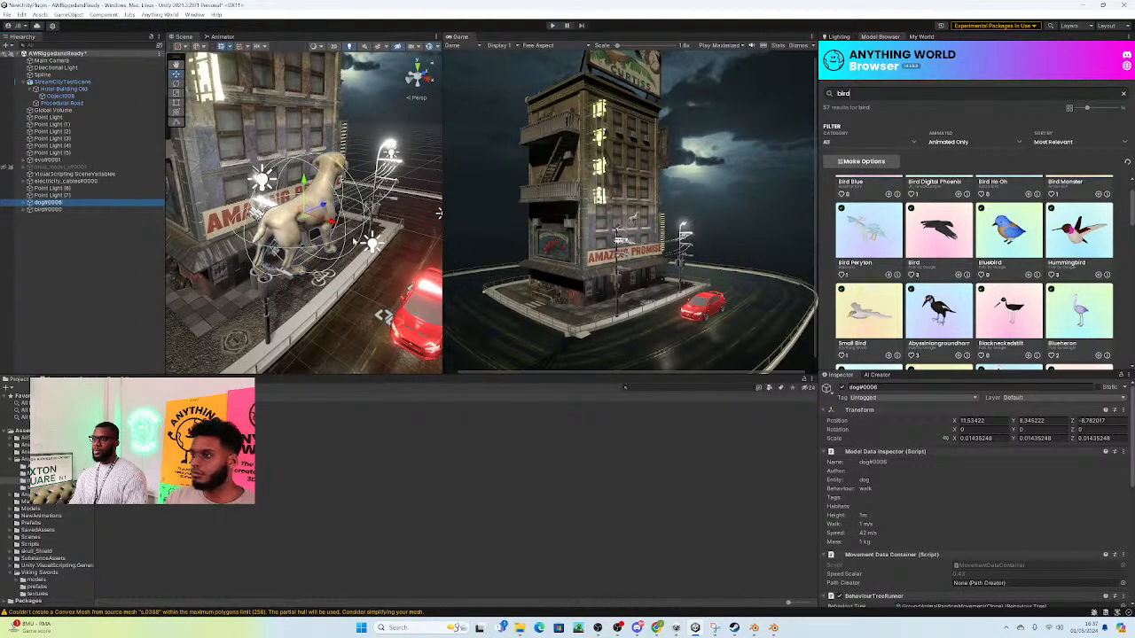
pyautogui.scroll(-4, 351, 237)
pyautogui.moveTo(351, 238)
pyautogui.keyDown('alt'); pyautogui.mouseDown()
pyautogui.moveTo(356, 253)
pyautogui.moveTo(346, 226)
pyautogui.mouseUp(); pyautogui.keyUp('alt')
pyautogui.scroll(-5, 303, 212)
pyautogui.moveTo(373, 217); pyautogui.dragTo(347, 211, button='right')
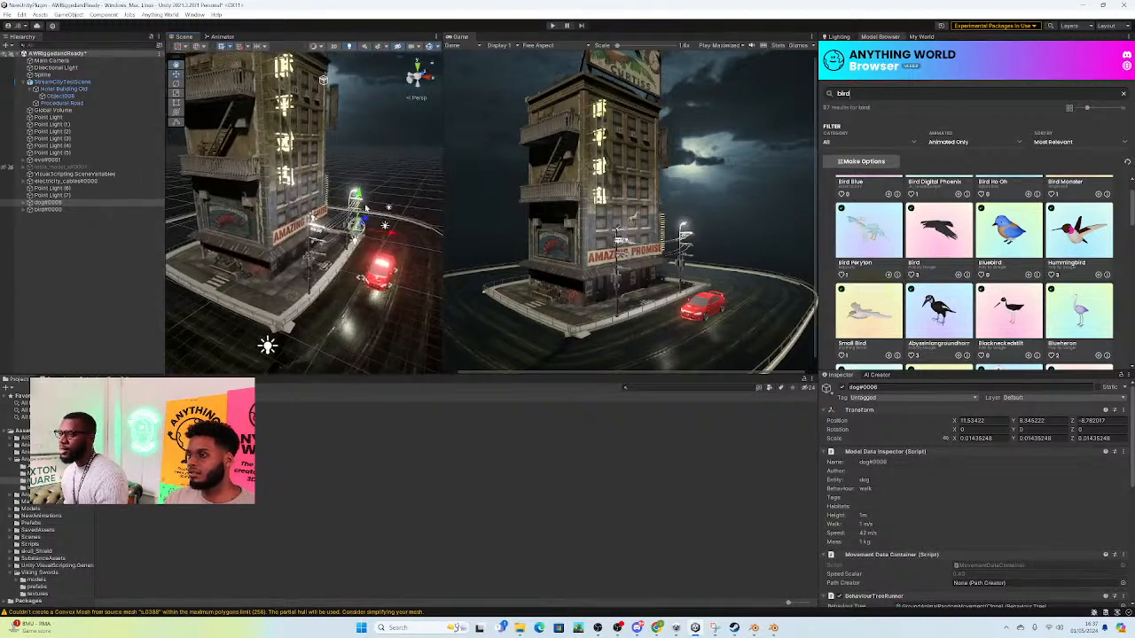
pyautogui.moveTo(345, 190); pyautogui.dragTo(348, 307)
pyautogui.moveTo(354, 347); pyautogui.dragTo(276, 296)
pyautogui.moveTo(276, 296); pyautogui.dragTo(290, 266, button='right')
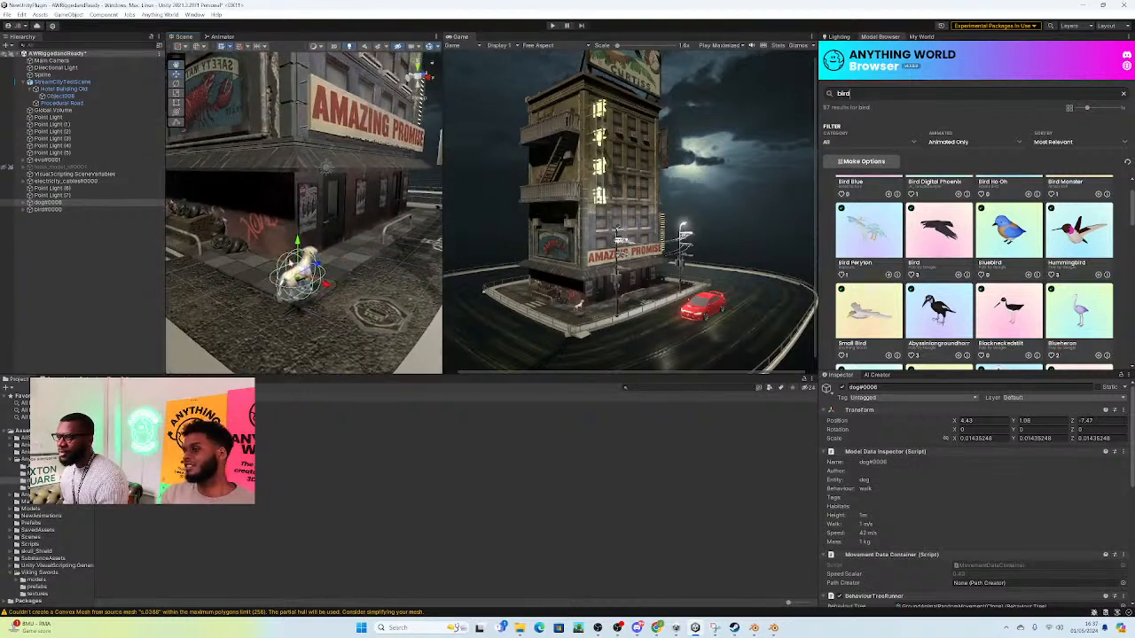
pyautogui.moveTo(300, 276); pyautogui.dragTo(300, 275)
pyautogui.moveTo(300, 275); pyautogui.dragTo(448, 192, button='right')
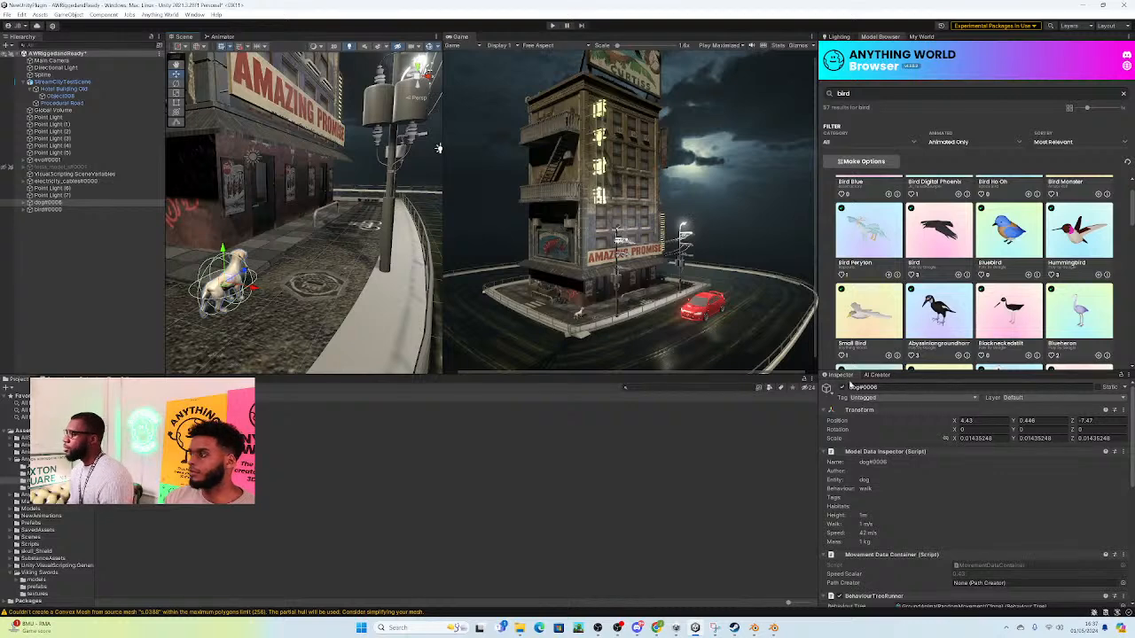
# Step: Rearrange the layout so the Inspector and AI Creator share one full-height group with Lighting, Model Browser and My World, with the Inspector shown
pyautogui.moveTo(838, 377); pyautogui.dragTo(853, 42)
pyautogui.moveTo(969, 39); pyautogui.dragTo(840, 38)
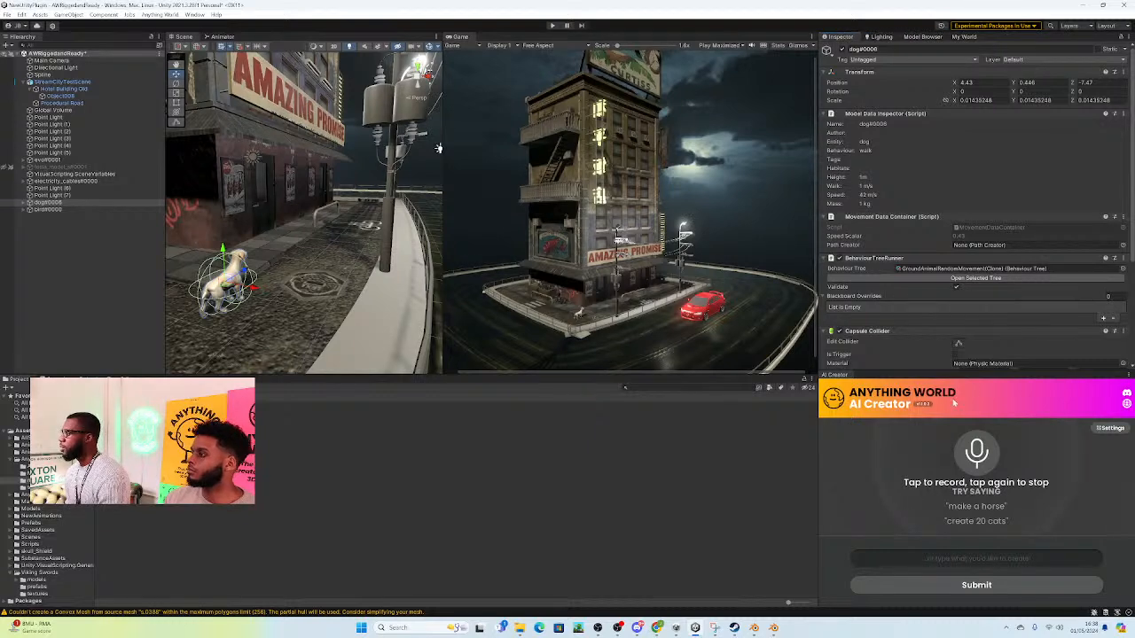
pyautogui.moveTo(840, 377); pyautogui.dragTo(998, 37)
pyautogui.click(844, 37)
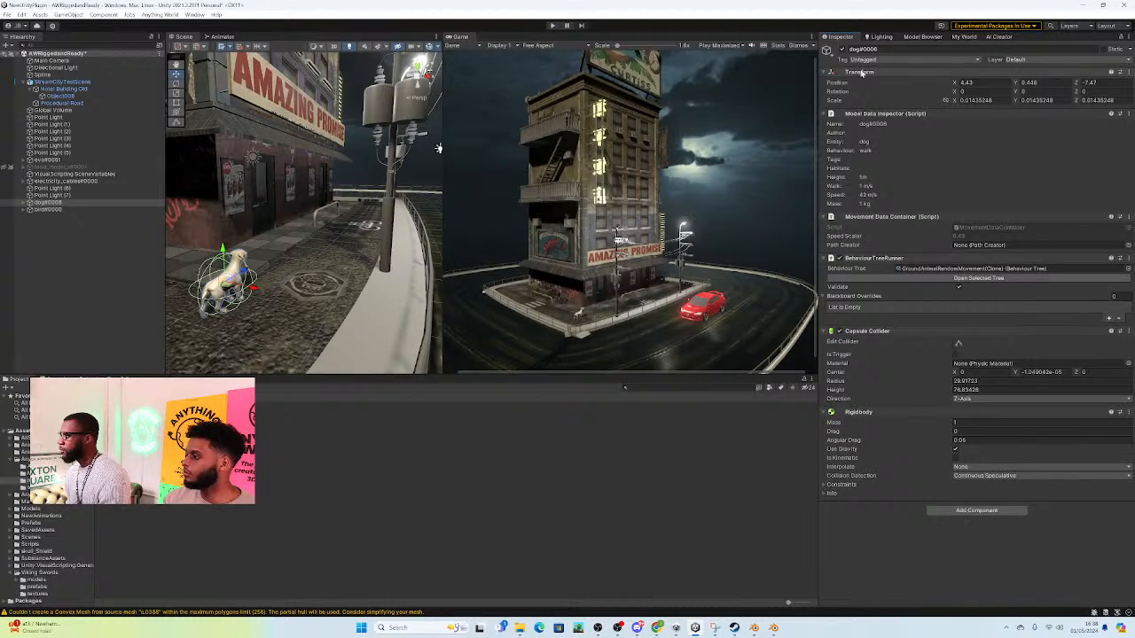
# Step: Select the car's road Spline and move its corner point nearest the dog to about X 8.94, Z -13.63
pyautogui.moveTo(202, 260); pyautogui.dragTo(406, 283, button='right')
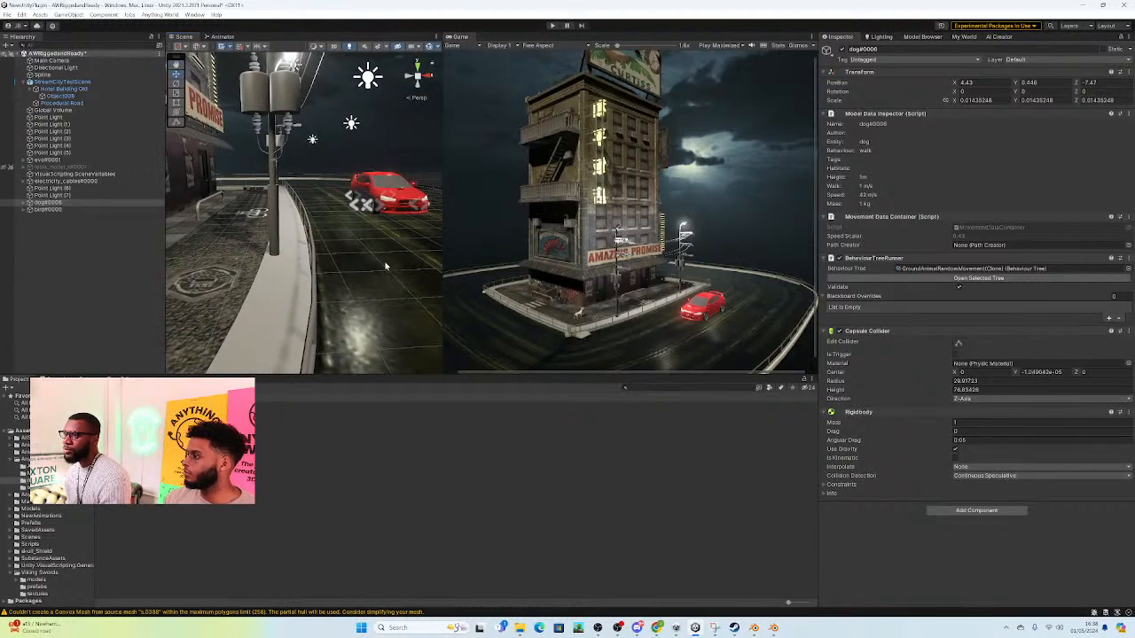
pyautogui.click(43, 74)
pyautogui.moveTo(404, 237); pyautogui.dragTo(390, 314, button='right')
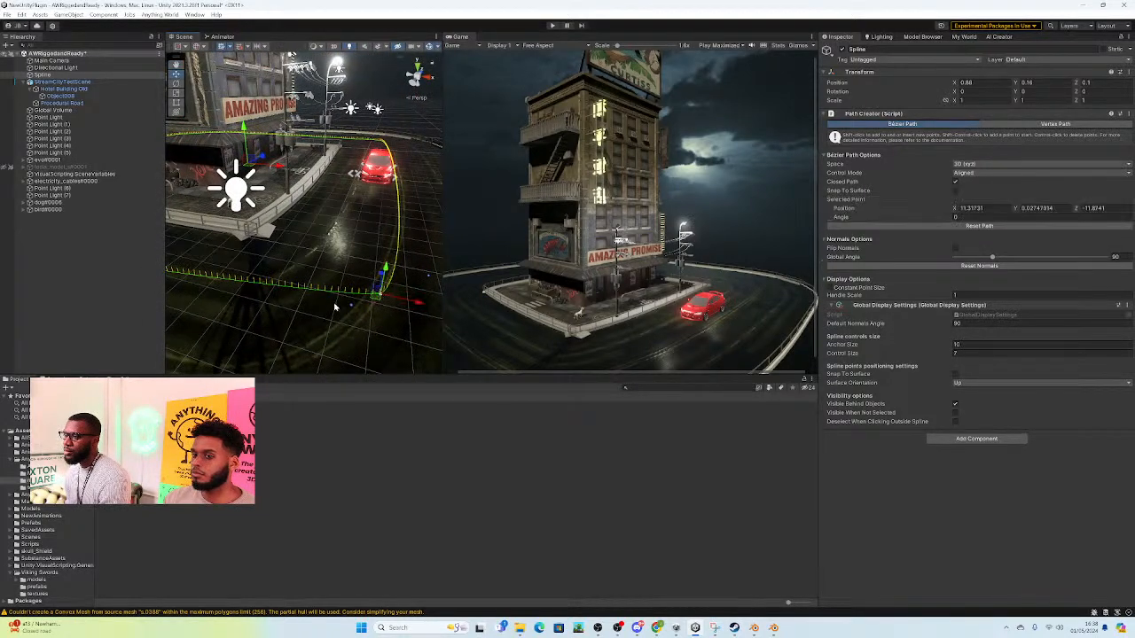
pyautogui.moveTo(269, 333); pyautogui.dragTo(190, 381)
pyautogui.moveTo(349, 299); pyautogui.dragTo(260, 282, button='right')
pyautogui.moveTo(349, 314); pyautogui.dragTo(254, 287)
pyautogui.moveTo(377, 250)
pyautogui.mouseDown(button='right')
pyautogui.moveTo(420, 236)
pyautogui.moveTo(411, 265)
pyautogui.moveTo(372, 271)
pyautogui.mouseUp(button='right')
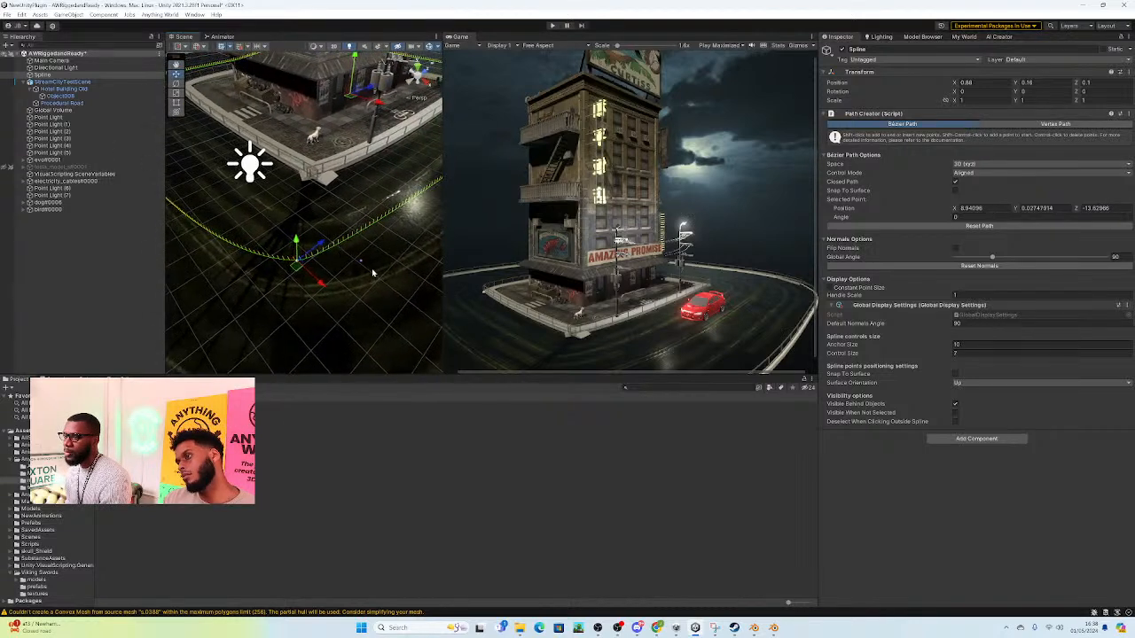
# Step: Pull that corner point's curve handle outward to about X 13.63, Y 0.72, Z -11.15 to round the bend
pyautogui.click(361, 263)
pyautogui.click(360, 261)
pyautogui.moveTo(364, 265); pyautogui.dragTo(498, 314)
pyautogui.keyDown('alt'); pyautogui.moveTo(354, 244); pyautogui.dragTo(422, 225); pyautogui.keyUp('alt')
pyautogui.moveTo(422, 226); pyautogui.dragTo(293, 215, button='right')
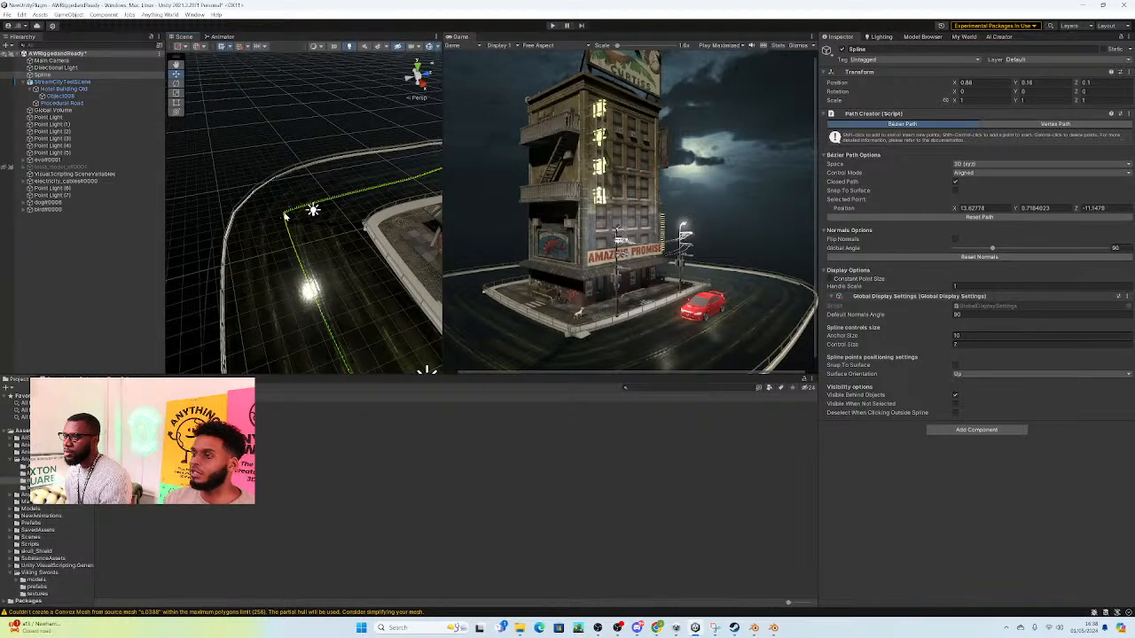
# Step: Reposition the spline's next sharp corner point and stretch its handle to about X -11.15, Z -14.33 to smooth the curve
pyautogui.click(284, 215)
pyautogui.moveTo(313, 210); pyautogui.dragTo(313, 210)
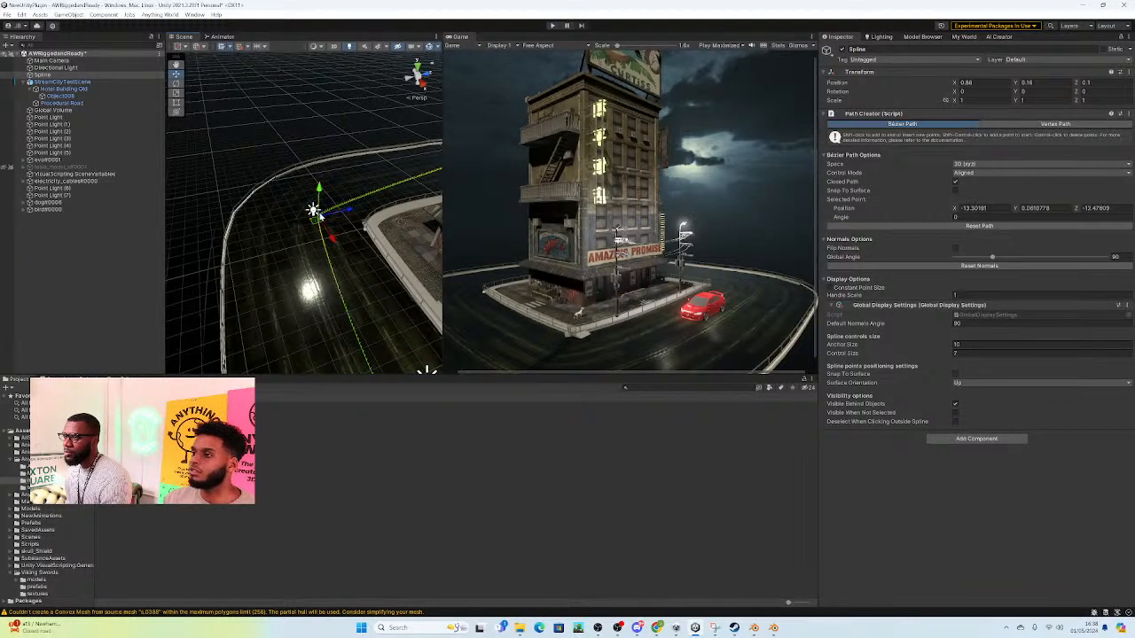
pyautogui.click(314, 211)
pyautogui.moveTo(319, 210); pyautogui.dragTo(309, 246)
pyautogui.click(315, 220)
pyautogui.moveTo(372, 211); pyautogui.dragTo(504, 215, button='right')
pyautogui.press('w')
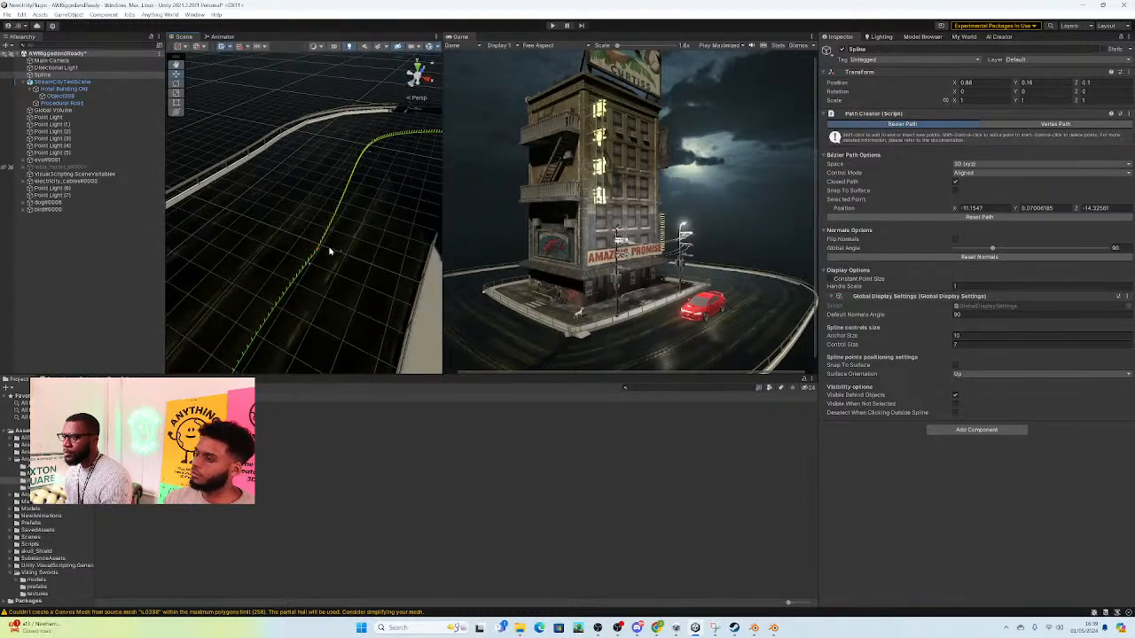
# Step: Move the following spline point on the road's far side to about X -16.34, Z -0.5
pyautogui.click(319, 251)
pyautogui.moveTo(320, 254); pyautogui.dragTo(310, 252)
pyautogui.press('w')
pyautogui.moveTo(368, 217); pyautogui.dragTo(941, 158, button='right')
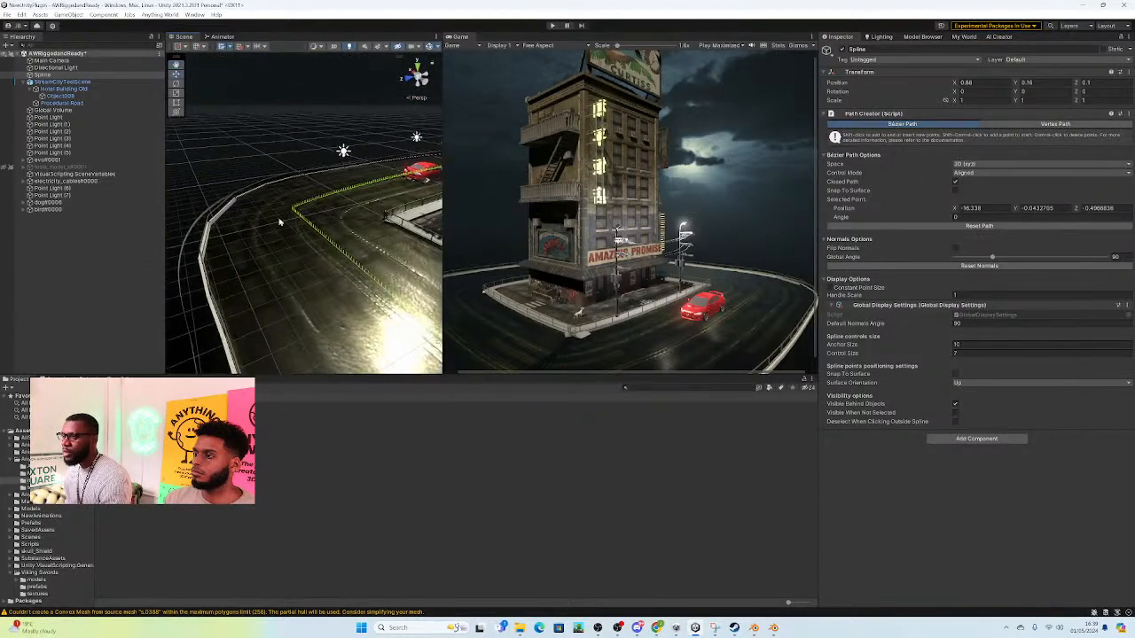
pyautogui.scroll(1, 301, 213)
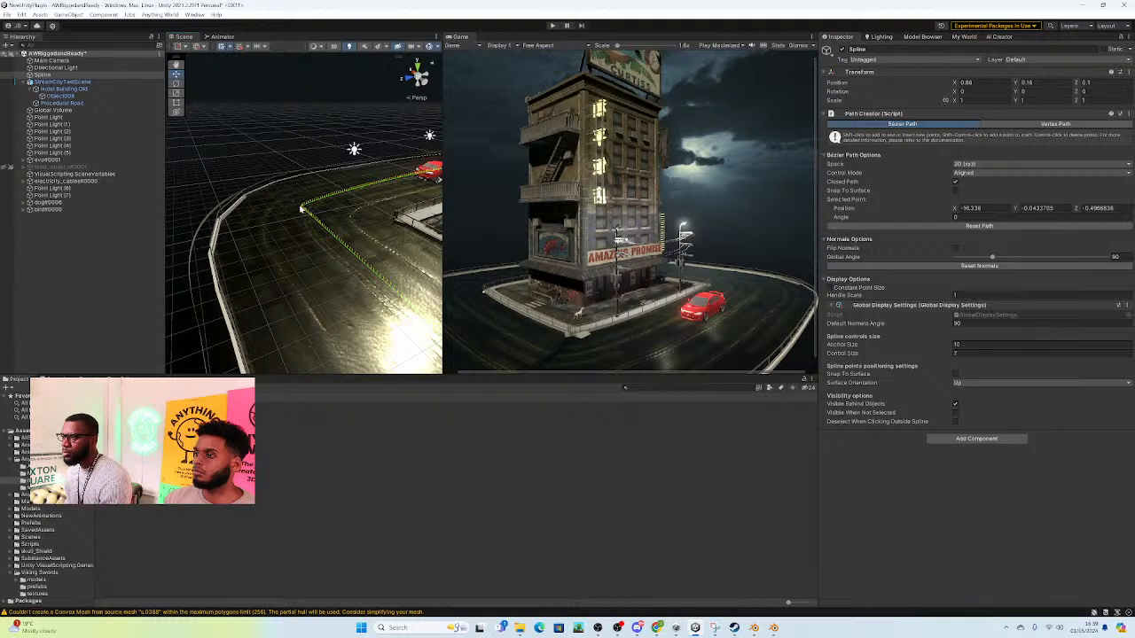
# Step: Select the remaining sharp corner point and enlarge the spline's anchor size, with the control size at 44.74
pyautogui.click(304, 210)
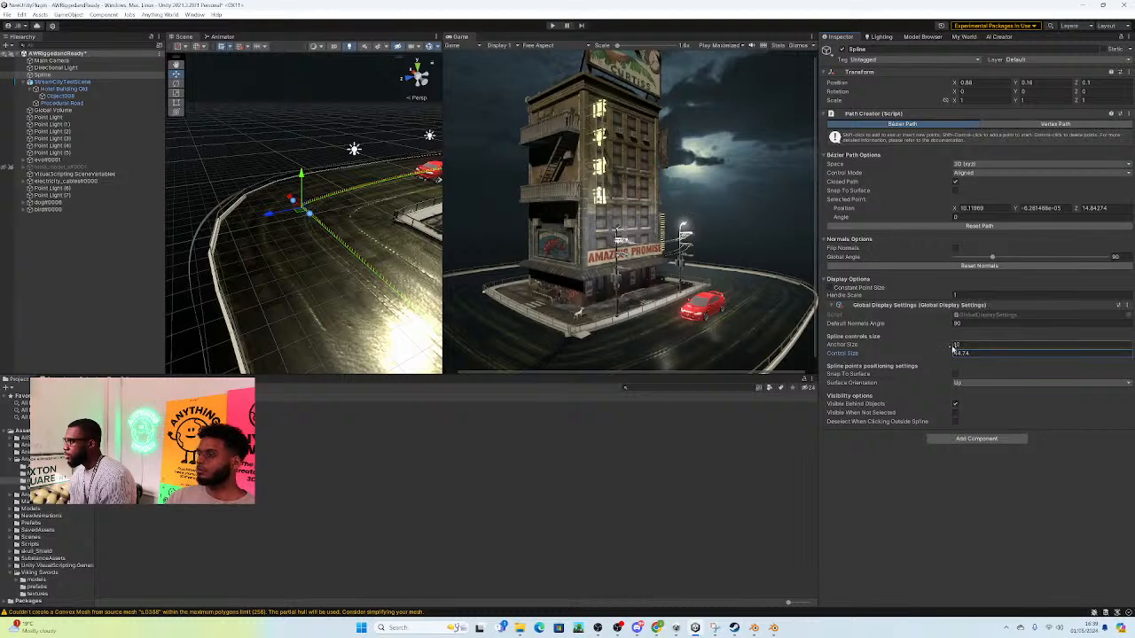
pyautogui.moveTo(951, 346); pyautogui.dragTo(988, 347)
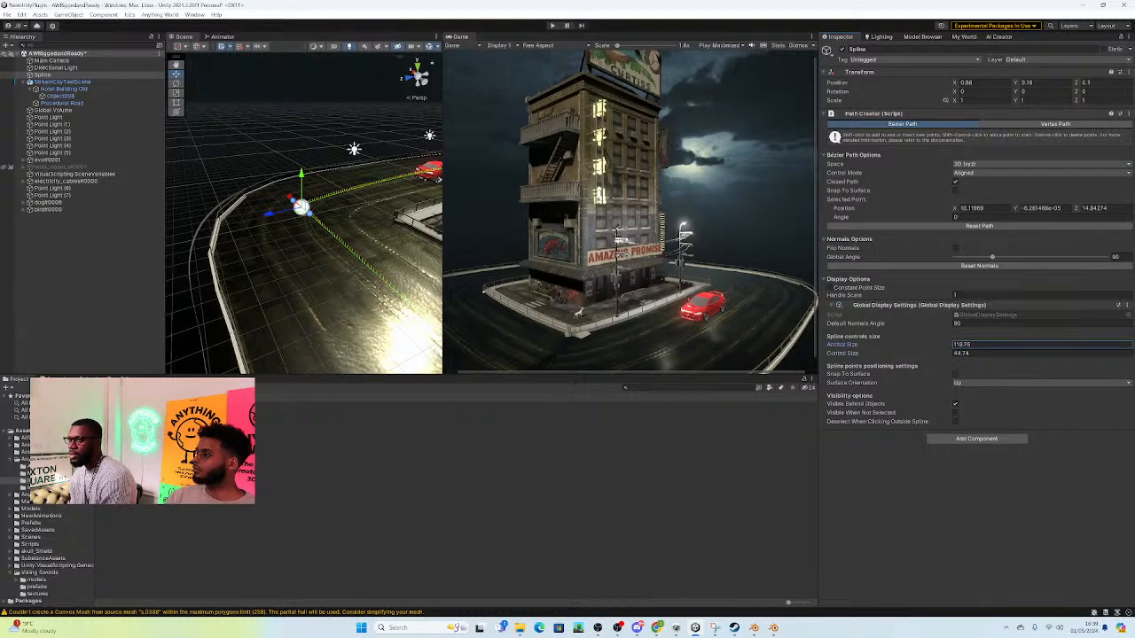
# Step: Round the remaining sharp corner by pulling its handle to about X 6.12, Z 17.37 and adjusting its anchor point
pyautogui.keyDown('alt'); pyautogui.moveTo(360, 225); pyautogui.dragTo(266, 263); pyautogui.keyUp('alt')
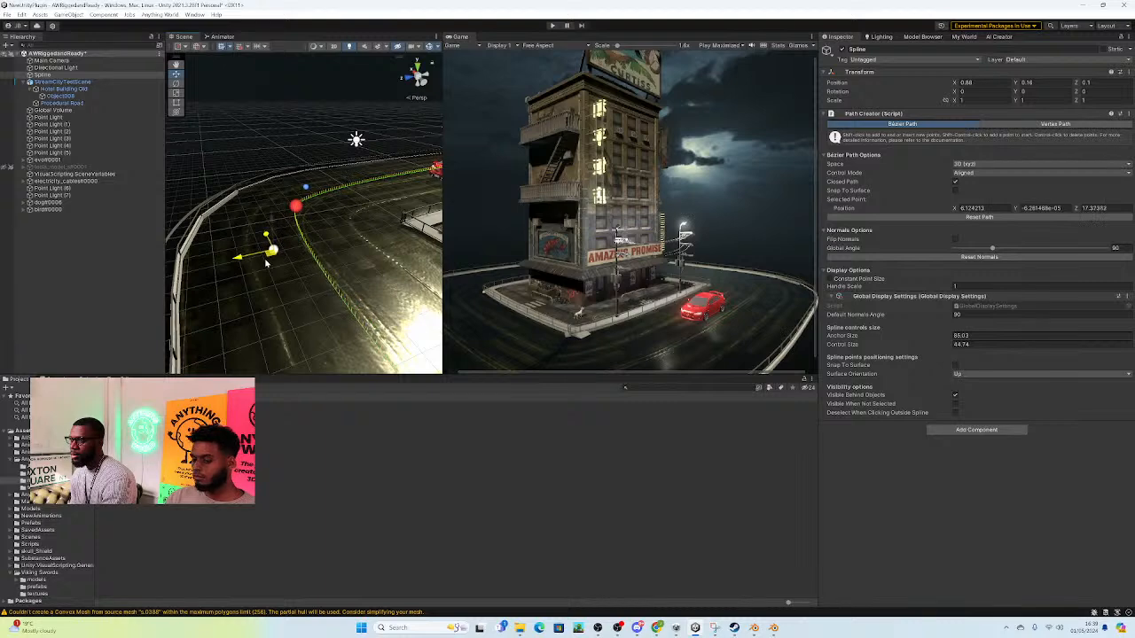
pyautogui.click(297, 209)
pyautogui.moveTo(300, 211); pyautogui.dragTo(321, 242)
pyautogui.click(307, 198)
pyautogui.click(304, 231)
pyautogui.press('w')
pyautogui.moveTo(320, 242); pyautogui.dragTo(431, 233, button='right')
# Step: Shift the spline's corner anchor nearest the dog to about X 8.72, Z -13.22
pyautogui.click(405, 222)
pyautogui.moveTo(402, 230); pyautogui.dragTo(409, 236)
pyautogui.moveTo(409, 237); pyautogui.dragTo(497, 263, button='right')
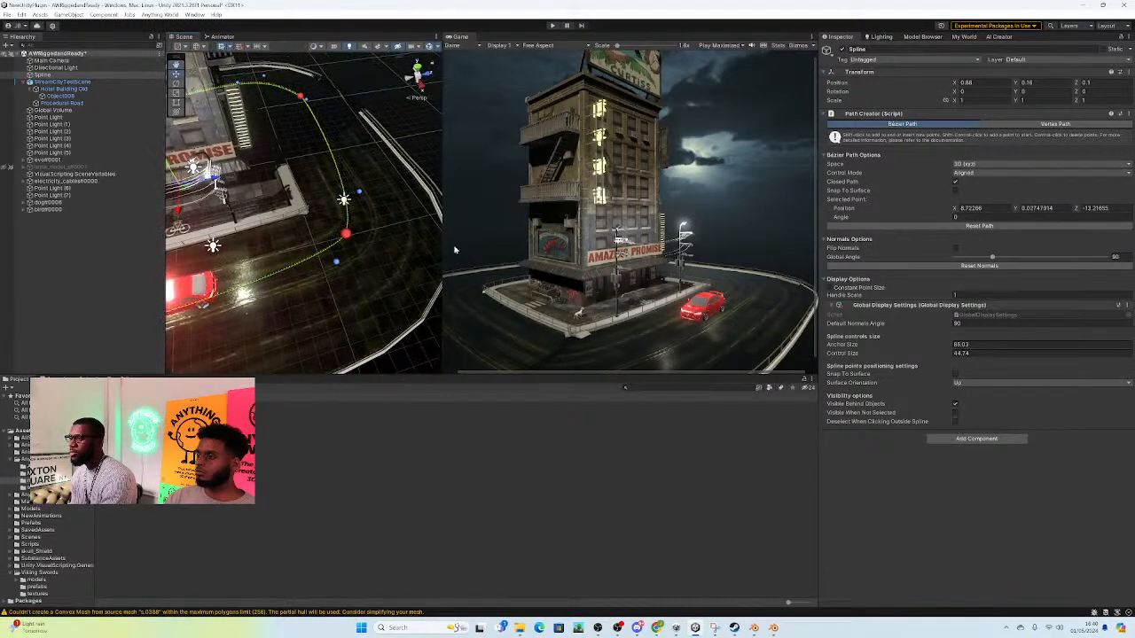
# Step: Lengthen the handle at the bend beyond the red car, move its anchor to about X 8.73, Z 12.95, and deselect the spline
pyautogui.click(323, 280)
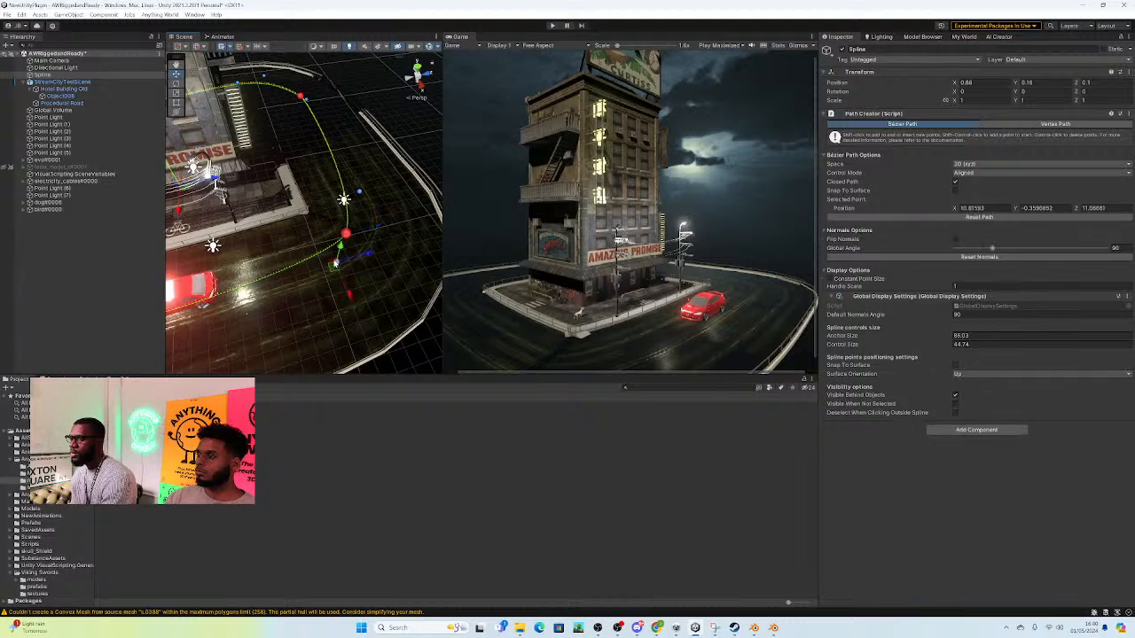
pyautogui.moveTo(321, 284); pyautogui.dragTo(292, 301)
pyautogui.click(335, 241)
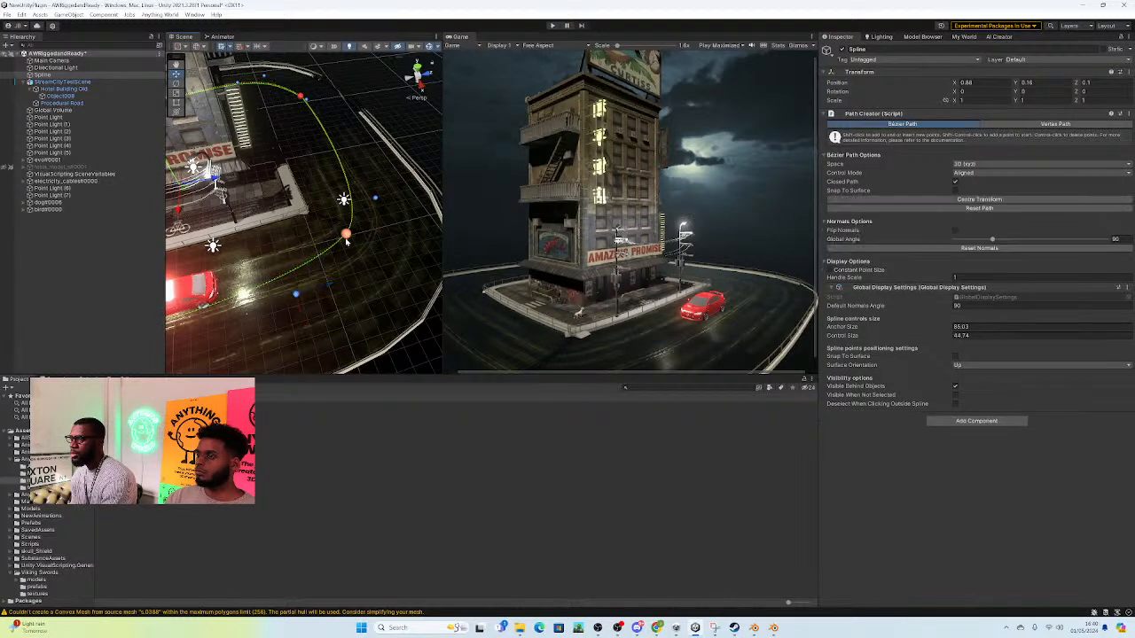
pyautogui.click(344, 238)
pyautogui.moveTo(358, 259); pyautogui.dragTo(360, 264)
pyautogui.moveTo(358, 257); pyautogui.dragTo(101, 102, button='right')
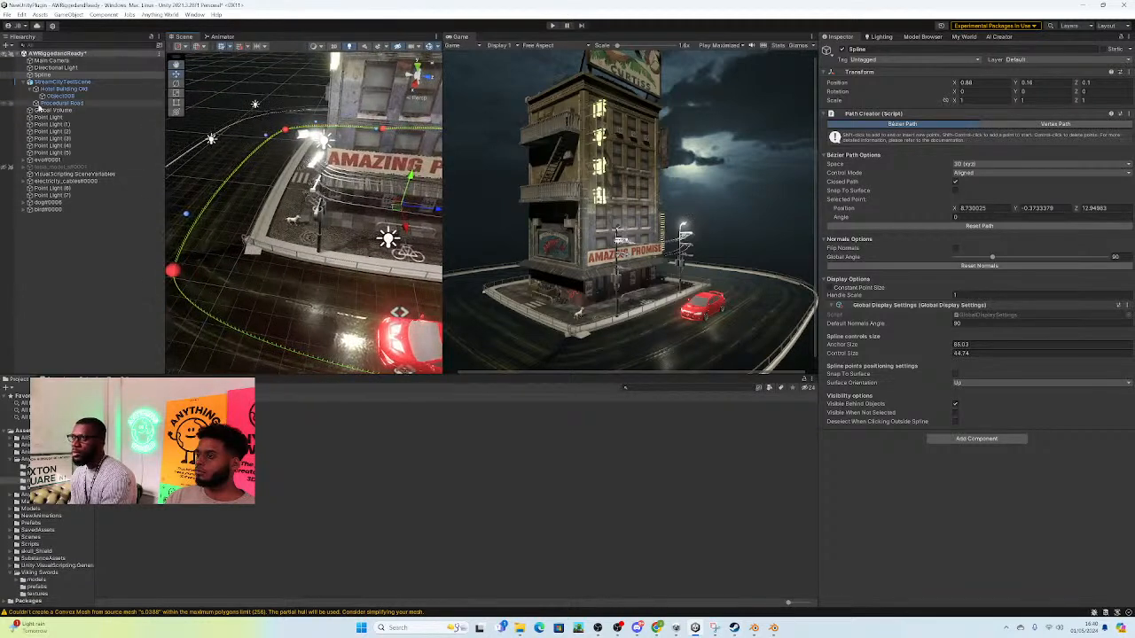
pyautogui.click(62, 275)
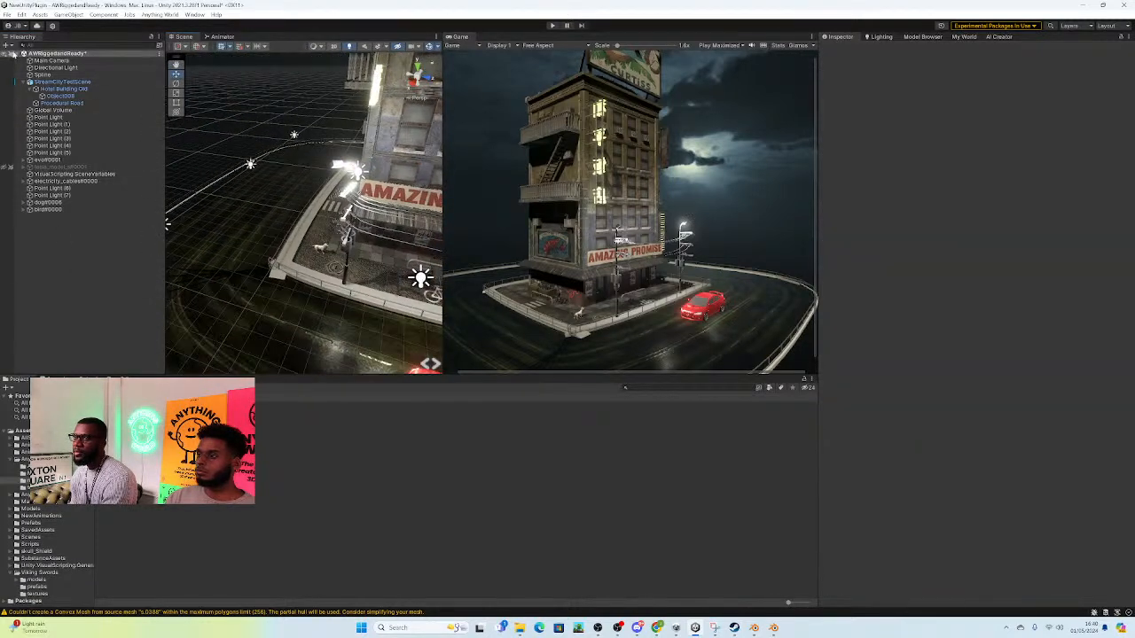
# Step: Create an empty object in the scene and name it DogSpline
pyautogui.click(7, 45)
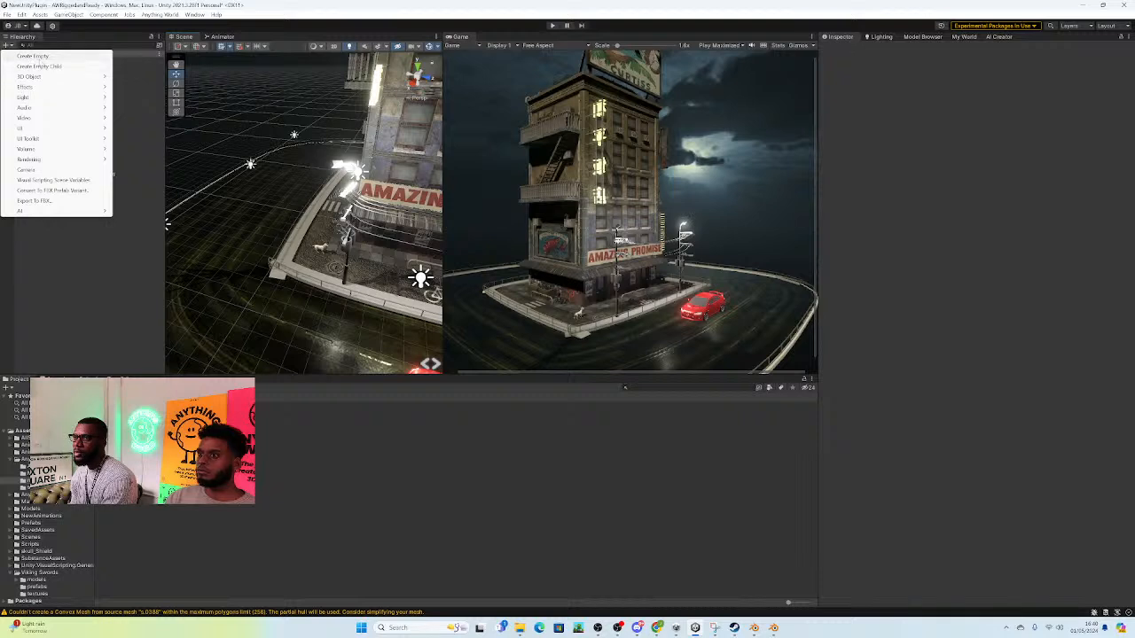
pyautogui.click(39, 56)
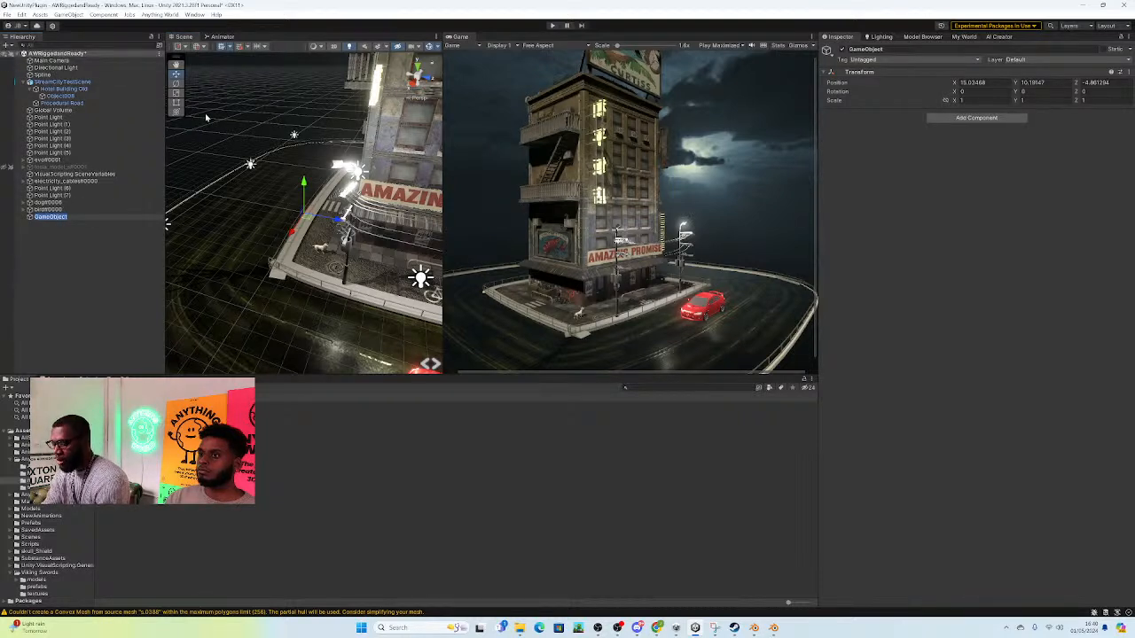
pyautogui.write('sp')
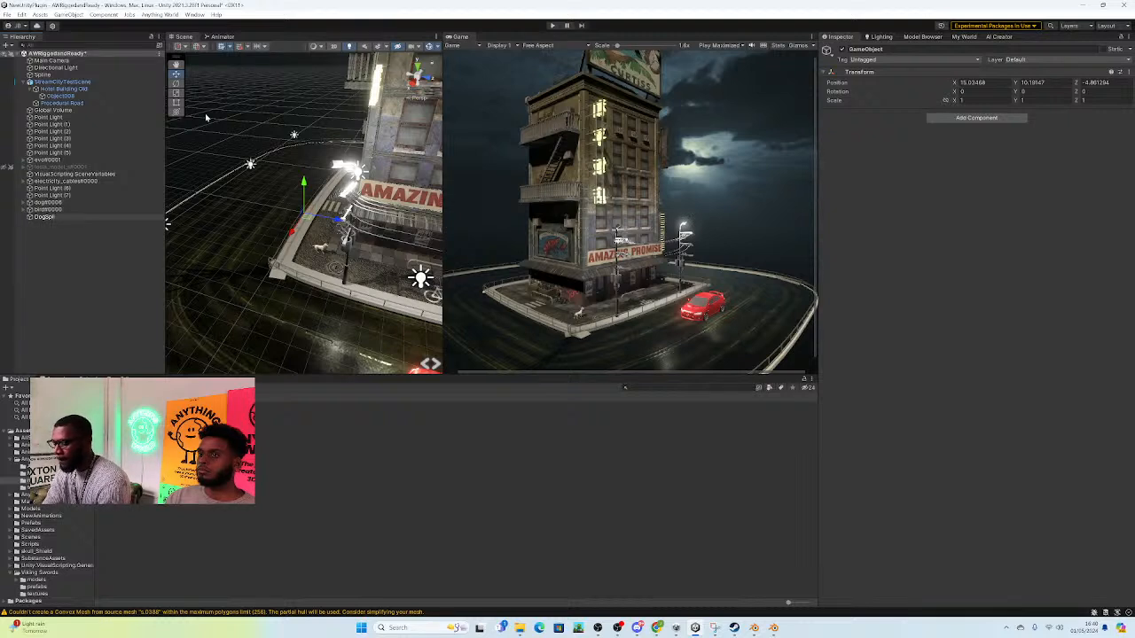
pyautogui.press('Return')
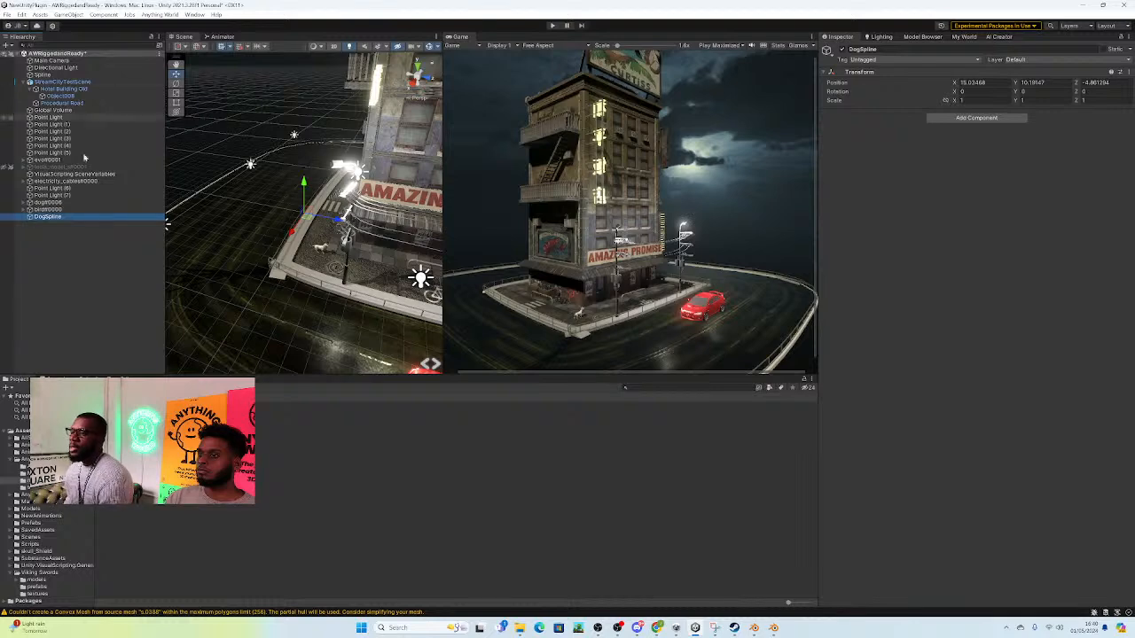
# Step: Reset the position of the DogSpline object to the scene origin
pyautogui.doubleClick(49, 217)
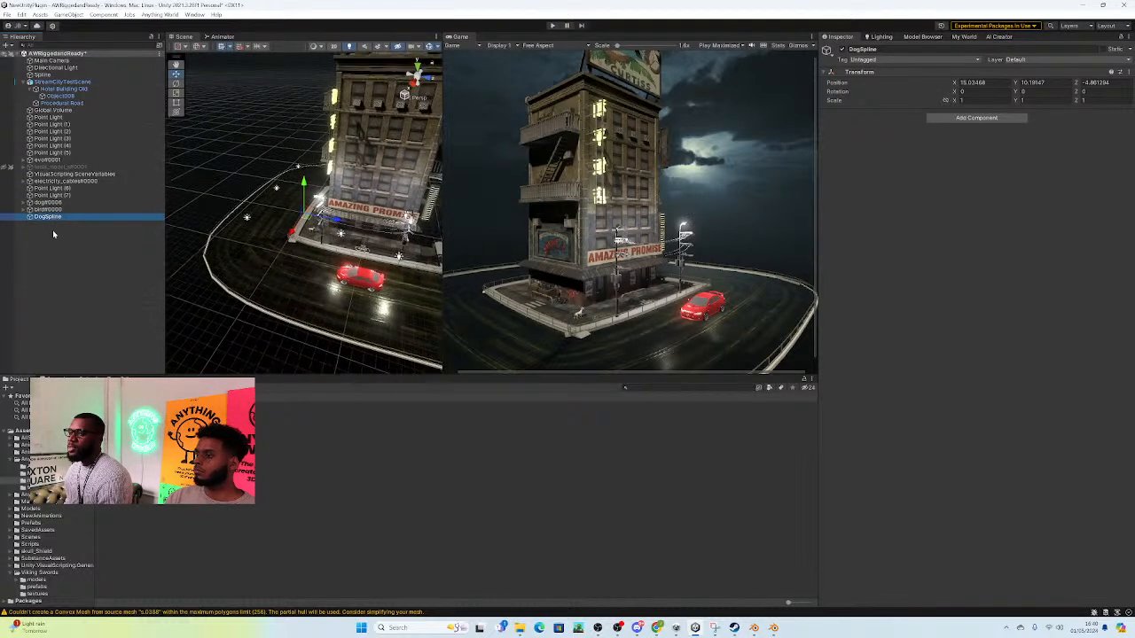
pyautogui.click(1129, 72)
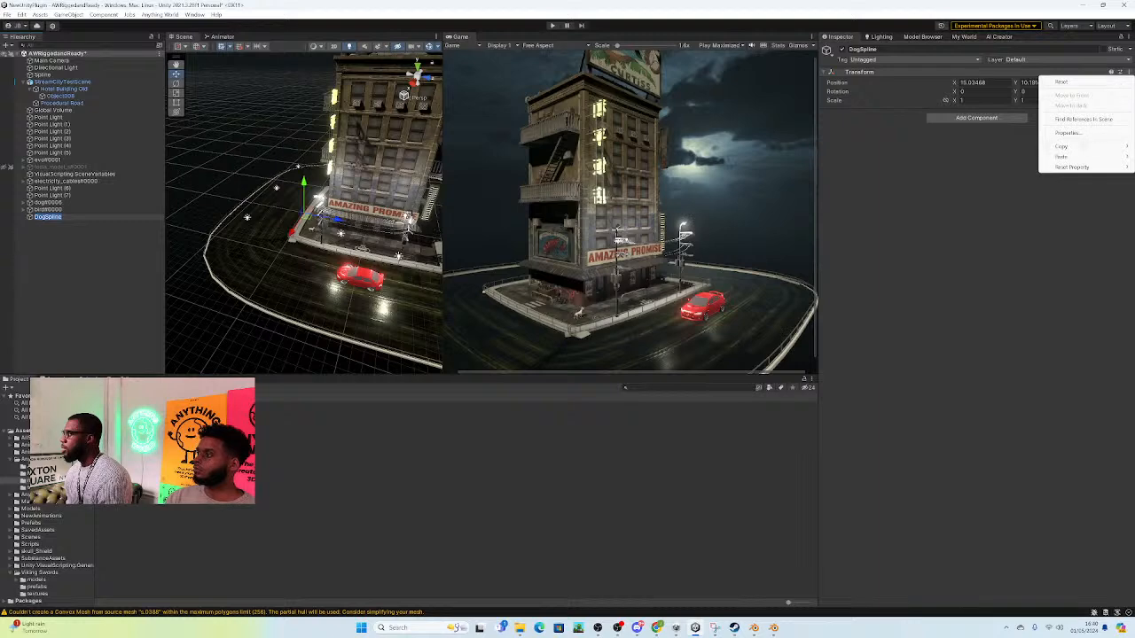
pyautogui.moveTo(1074, 166)
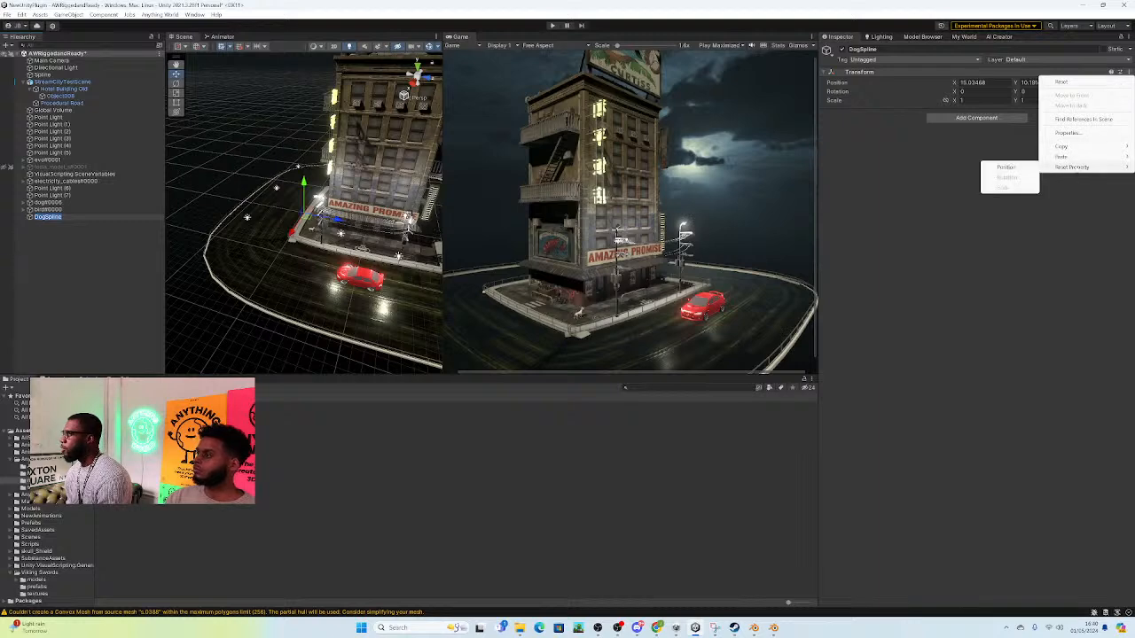
pyautogui.click(1006, 168)
# Step: Move DogSpline to the dog's feet on the pavement corner, at about X 4.245, Y 0, Z -7.378
pyautogui.moveTo(357, 273); pyautogui.dragTo(348, 270, button='right')
pyautogui.press('w')
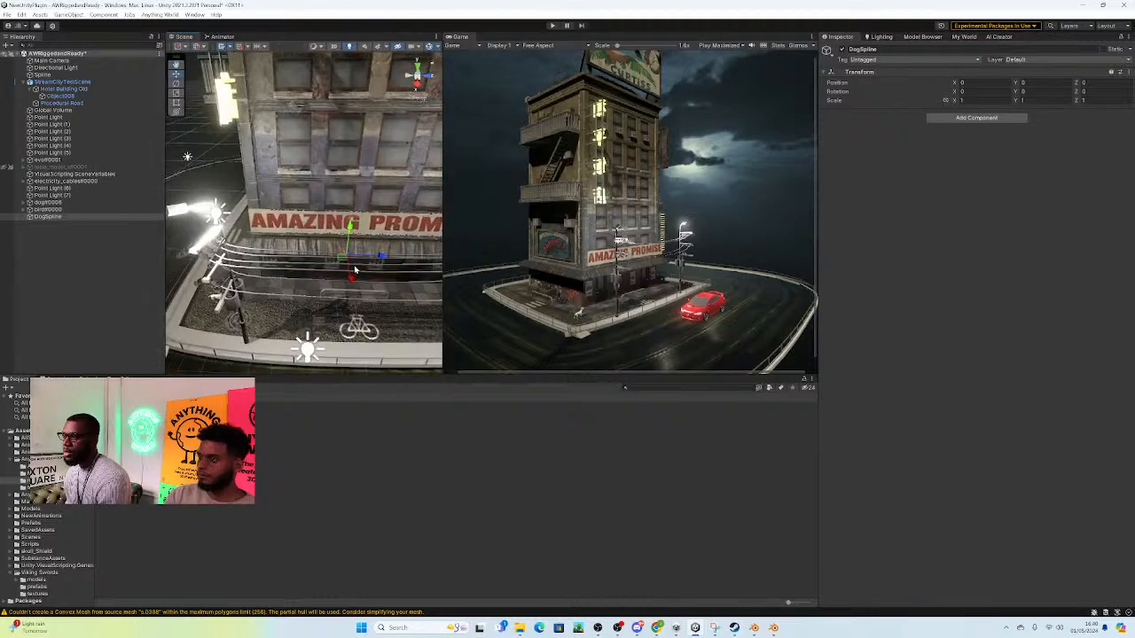
pyautogui.moveTo(346, 267); pyautogui.dragTo(212, 313)
pyautogui.moveTo(213, 313); pyautogui.dragTo(352, 332, button='right')
pyautogui.press('a')
pyautogui.moveTo(343, 348); pyautogui.dragTo(359, 348, button='right')
pyautogui.press('w')
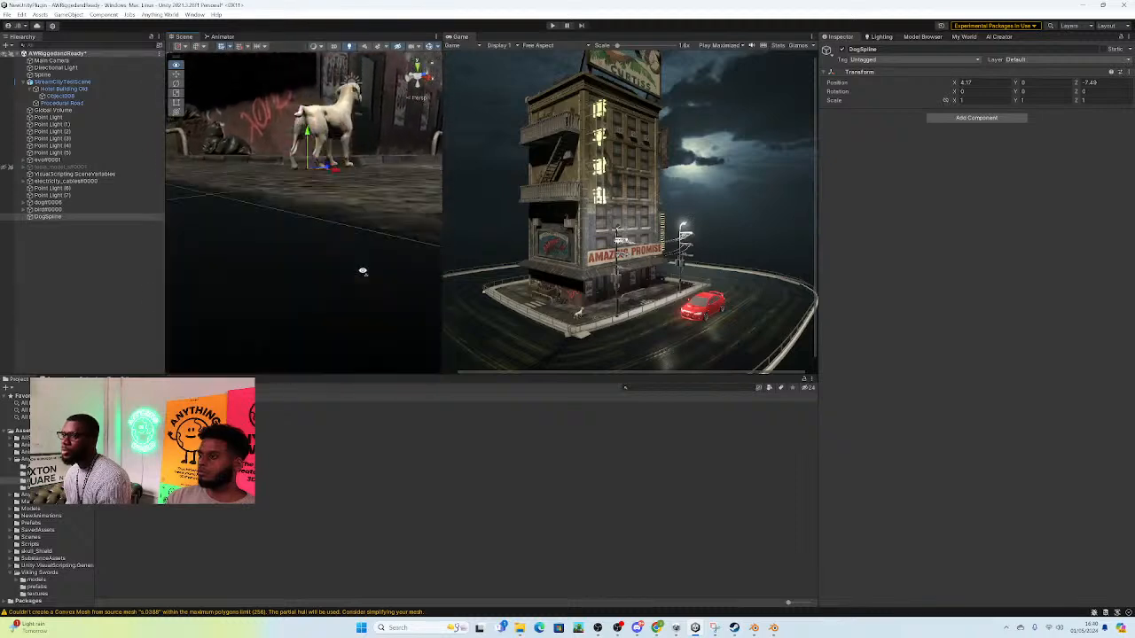
pyautogui.moveTo(340, 277); pyautogui.dragTo(300, 286, button='right')
pyautogui.press('d')
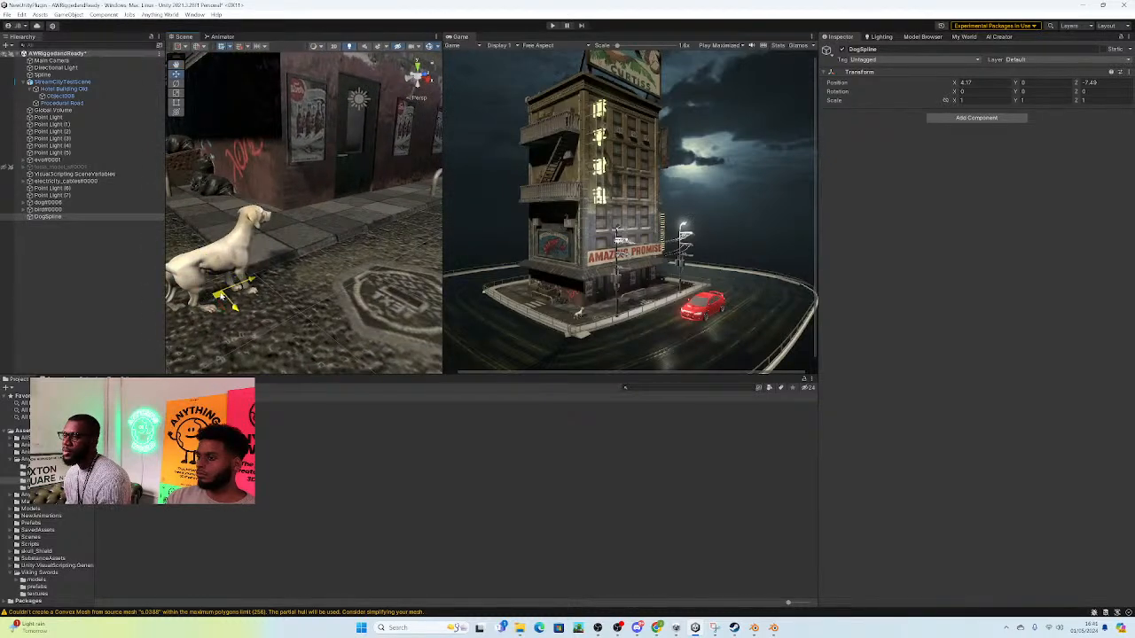
pyautogui.scroll(-5, 289, 300)
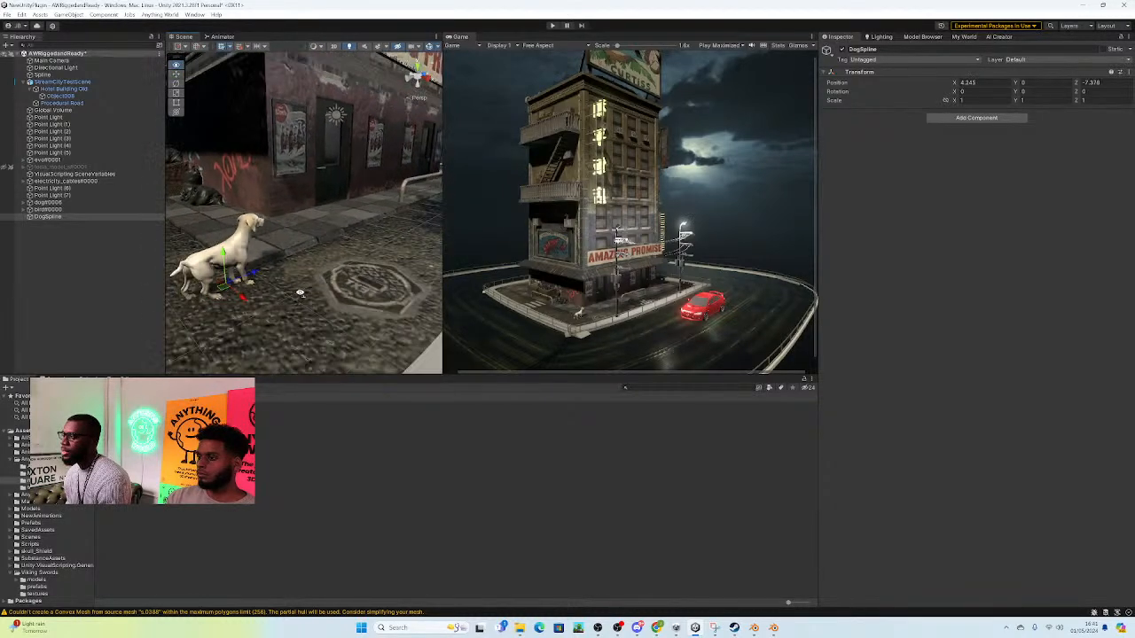
# Step: Add a Path Creator component to the DogSpline object
pyautogui.click(966, 118)
pyautogui.write('path')
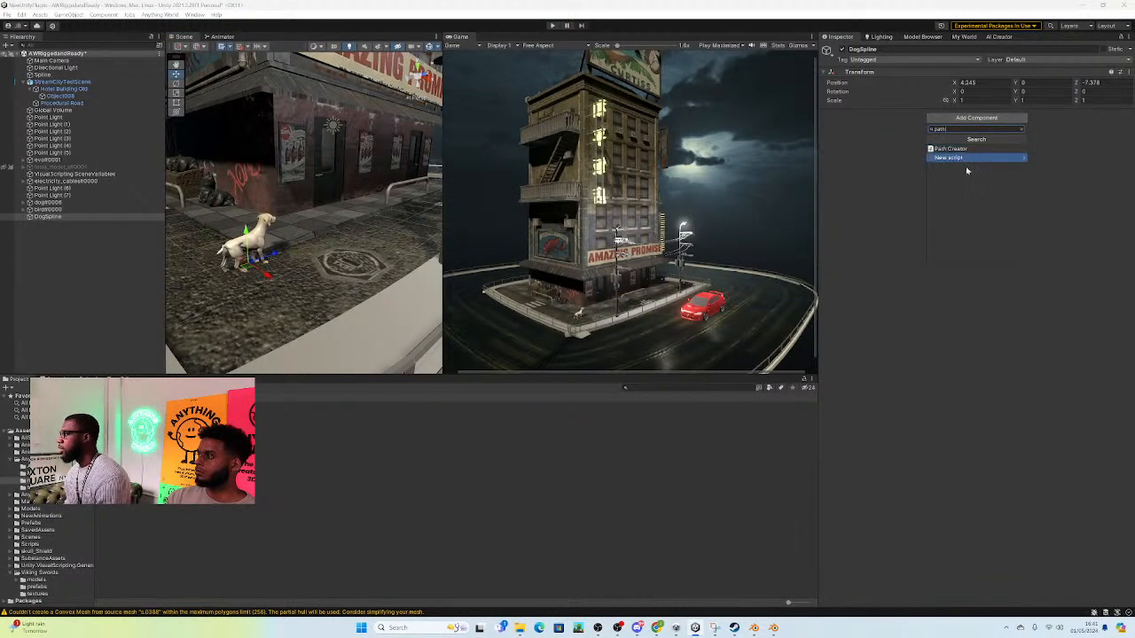
pyautogui.click(961, 149)
# Step: Lower the path's anchor nearest the dog towards the pavement
pyautogui.keyDown('alt'); pyautogui.moveTo(225, 263); pyautogui.dragTo(432, 176); pyautogui.keyUp('alt')
pyautogui.click(375, 336)
pyautogui.moveTo(334, 238); pyautogui.dragTo(377, 237, button='right')
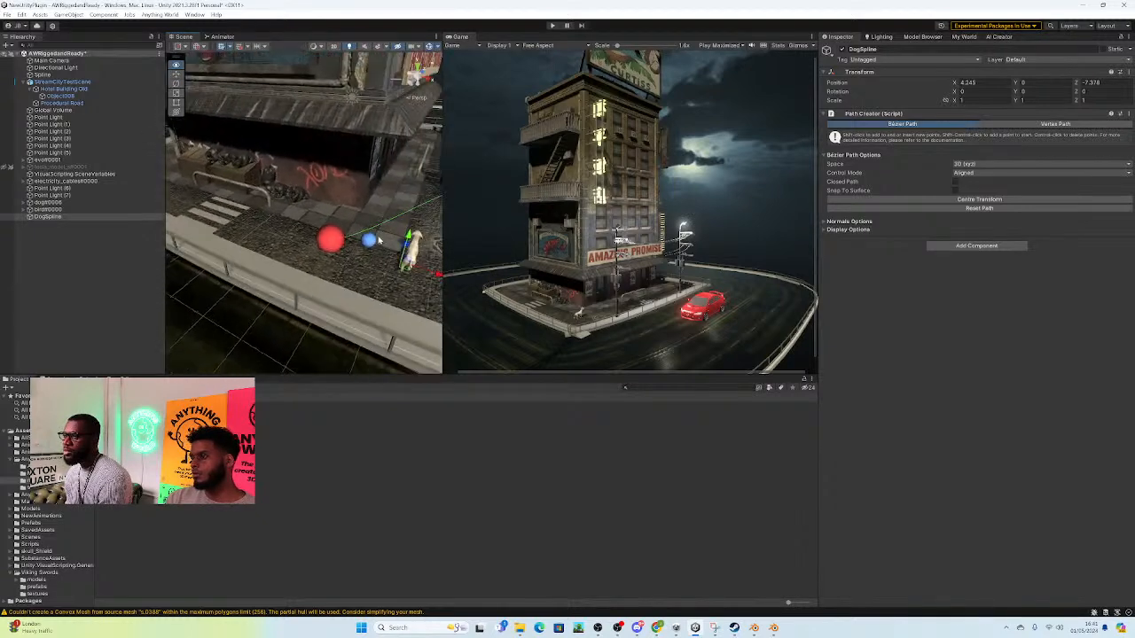
pyautogui.keyDown('alt'); pyautogui.moveTo(392, 241); pyautogui.dragTo(207, 212); pyautogui.keyUp('alt')
pyautogui.click(263, 248)
pyautogui.moveTo(312, 210); pyautogui.dragTo(297, 216, button='right')
pyautogui.keyDown('alt'); pyautogui.moveTo(297, 215); pyautogui.dragTo(400, 177); pyautogui.keyUp('alt')
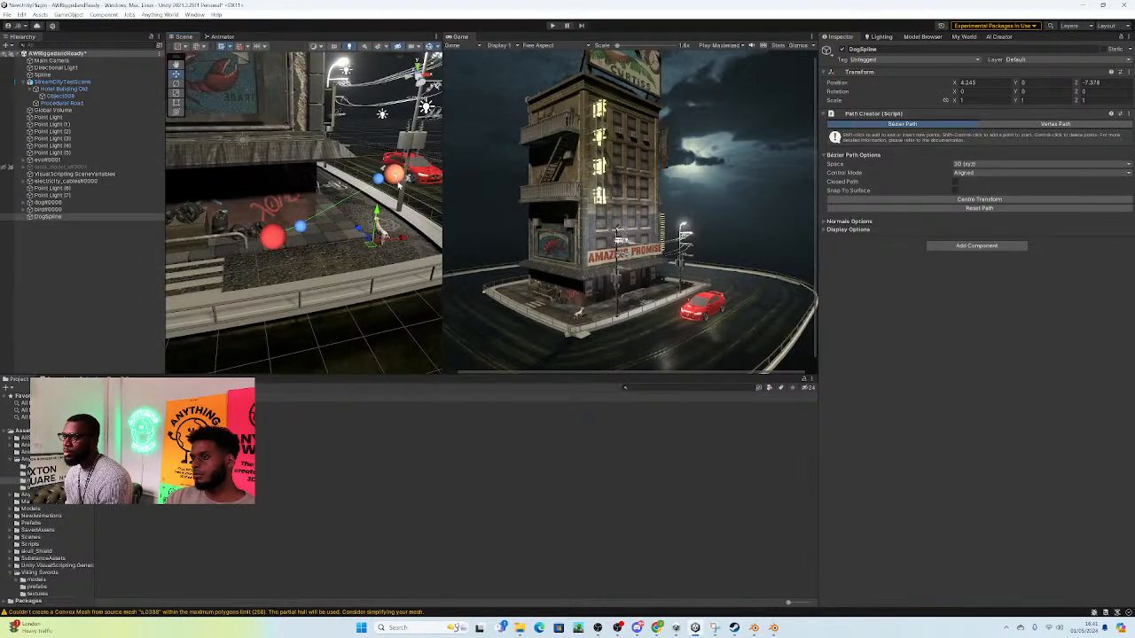
pyautogui.click(396, 176)
# Step: Move the path's far anchor along the pavement past the zebra crossing, and shift DogSpline to X 2.55
pyautogui.click(274, 237)
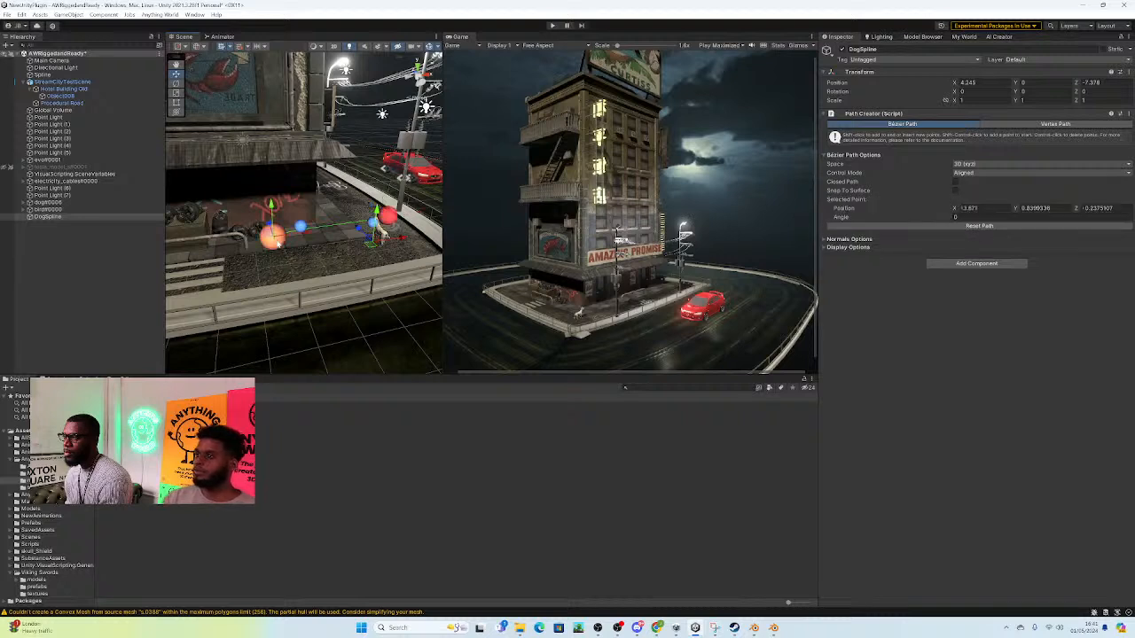
pyautogui.moveTo(269, 241); pyautogui.dragTo(280, 239)
pyautogui.keyDown('alt'); pyautogui.moveTo(280, 239); pyautogui.dragTo(344, 249); pyautogui.keyUp('alt')
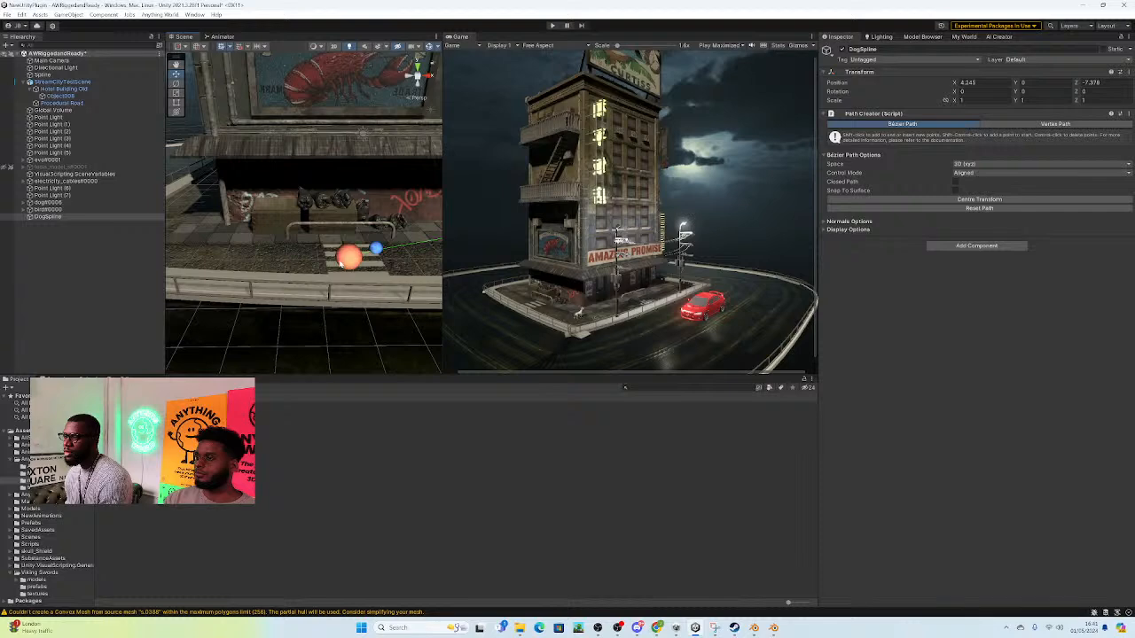
pyautogui.moveTo(394, 259); pyautogui.dragTo(410, 291, button='right')
pyautogui.moveTo(394, 259); pyautogui.dragTo(315, 268)
pyautogui.click(175, 284)
pyautogui.moveTo(206, 285); pyautogui.dragTo(188, 286)
pyautogui.moveTo(187, 287); pyautogui.dragTo(137, 282, button='right')
# Step: Pull the handle at the zebra crossing towards the kerb and lower the anchor beside the dog to the pavement
pyautogui.click(241, 243)
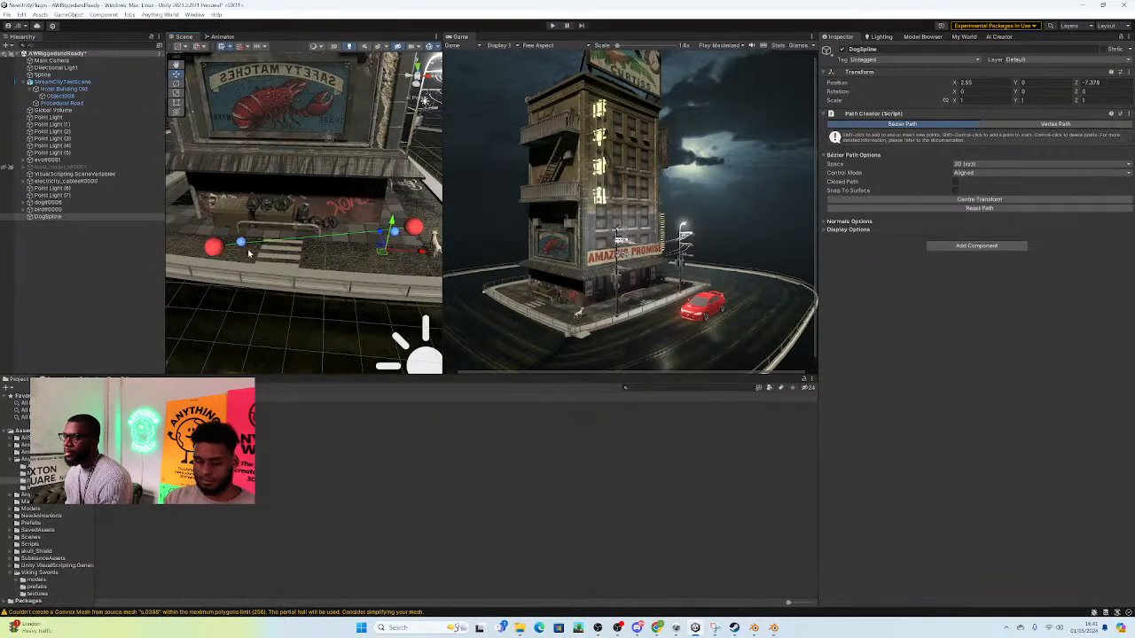
pyautogui.moveTo(241, 243); pyautogui.dragTo(288, 259)
pyautogui.click(417, 229)
pyautogui.moveTo(416, 230); pyautogui.dragTo(344, 250)
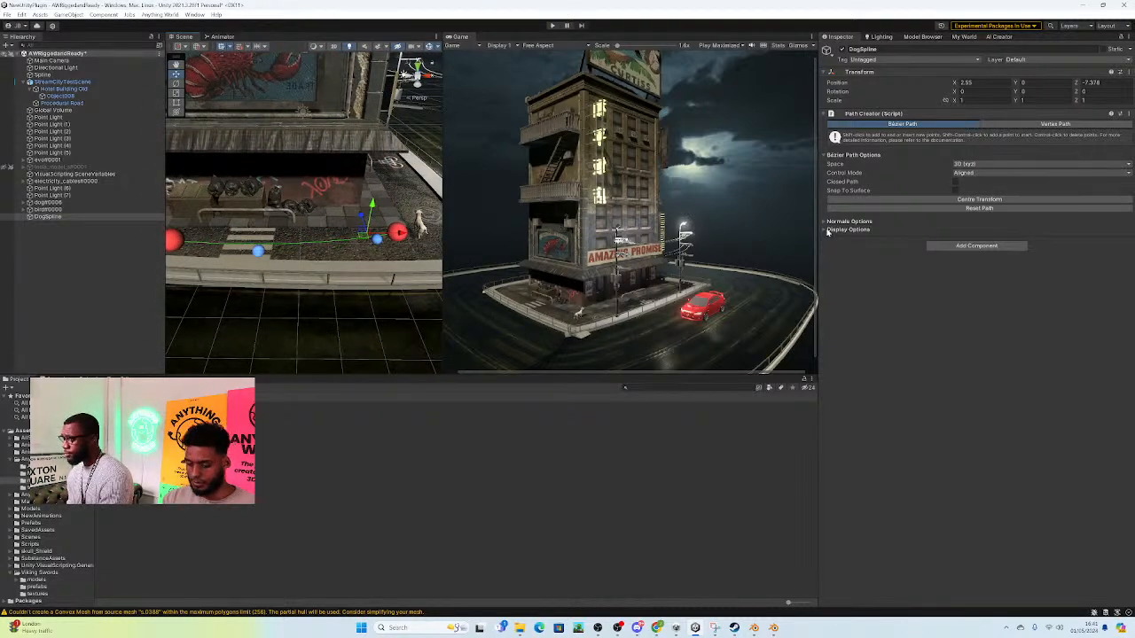
# Step: Make the dog path a closed loop and swing the handle beyond the zebra crossing sideways to round that end
pyautogui.click(954, 182)
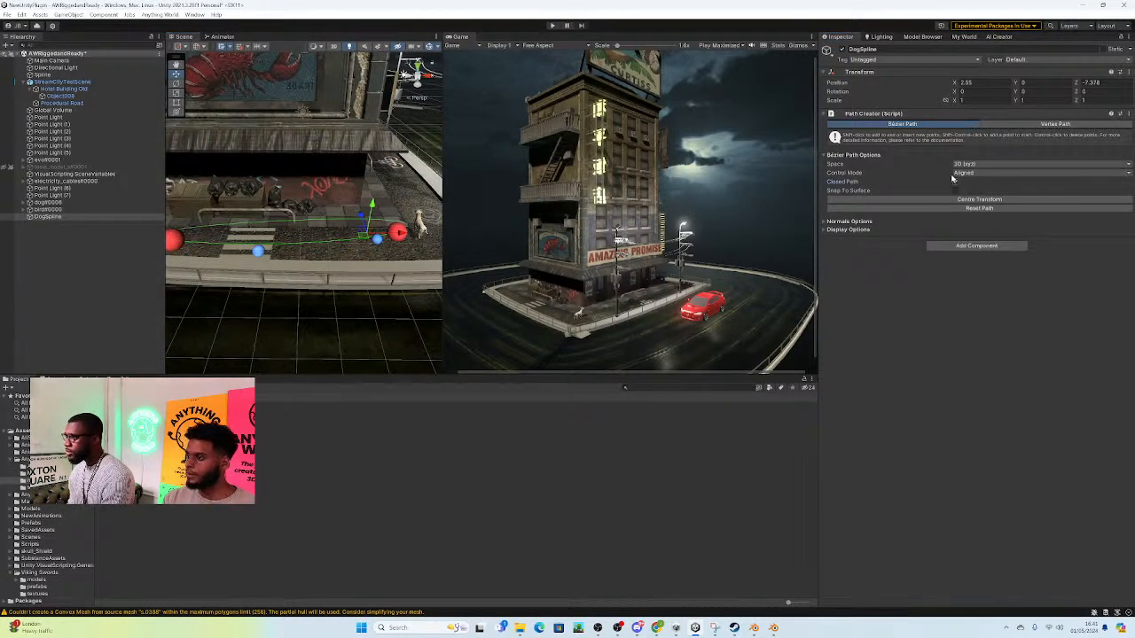
pyautogui.keyDown('alt'); pyautogui.moveTo(363, 254); pyautogui.dragTo(275, 243); pyautogui.keyUp('alt')
pyautogui.moveTo(273, 244); pyautogui.dragTo(263, 177, button='right')
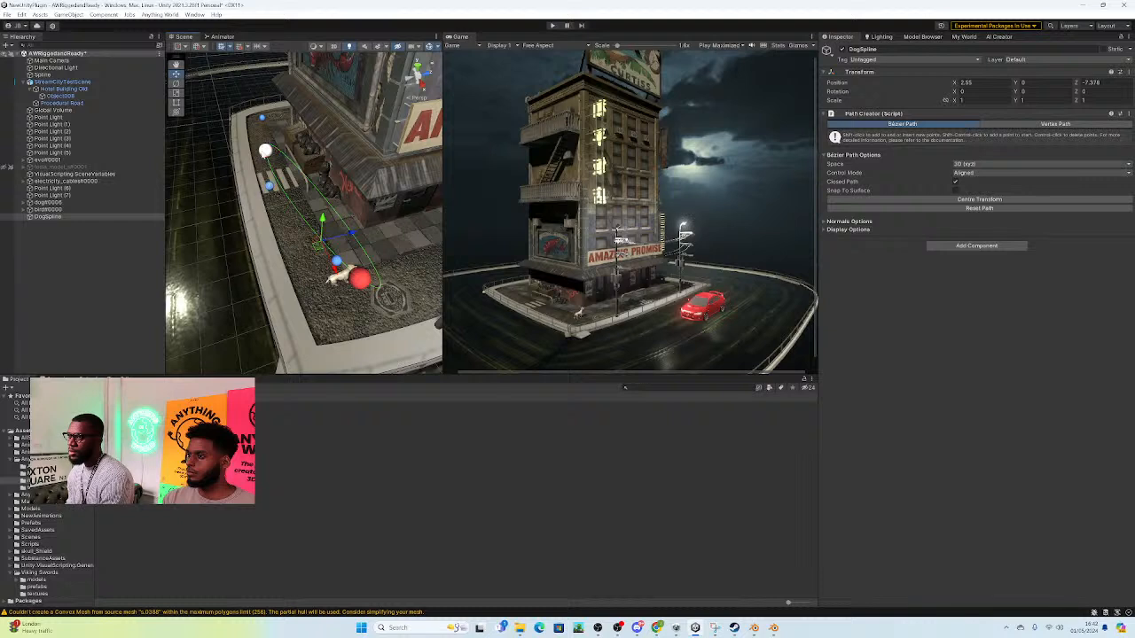
pyautogui.click(265, 152)
pyautogui.click(270, 190)
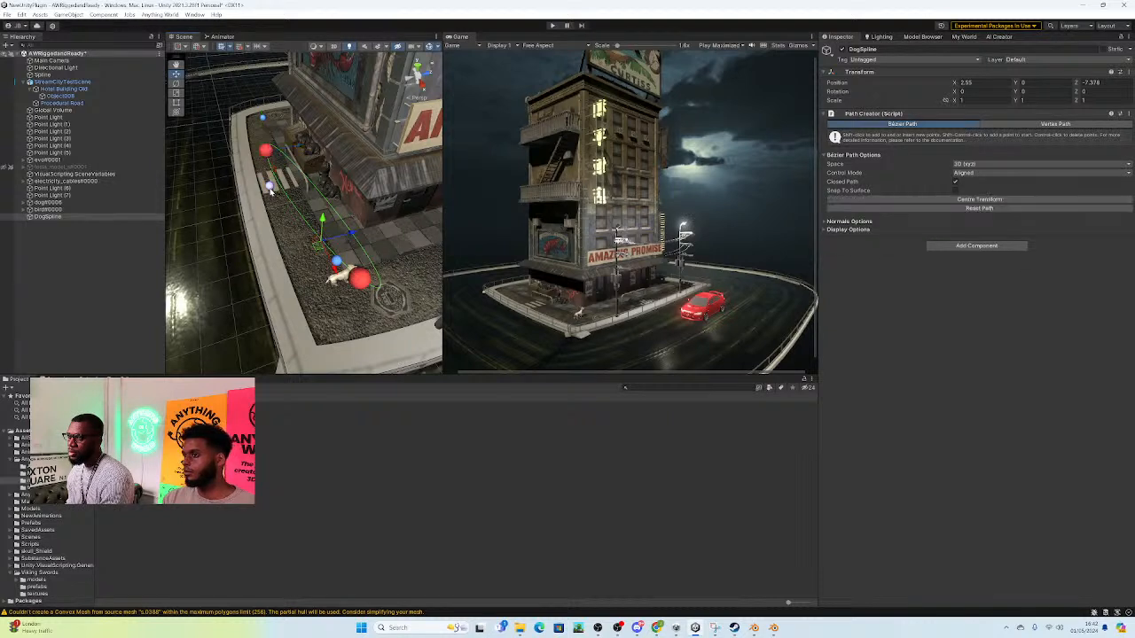
pyautogui.moveTo(270, 188); pyautogui.dragTo(228, 162)
pyautogui.click(266, 152)
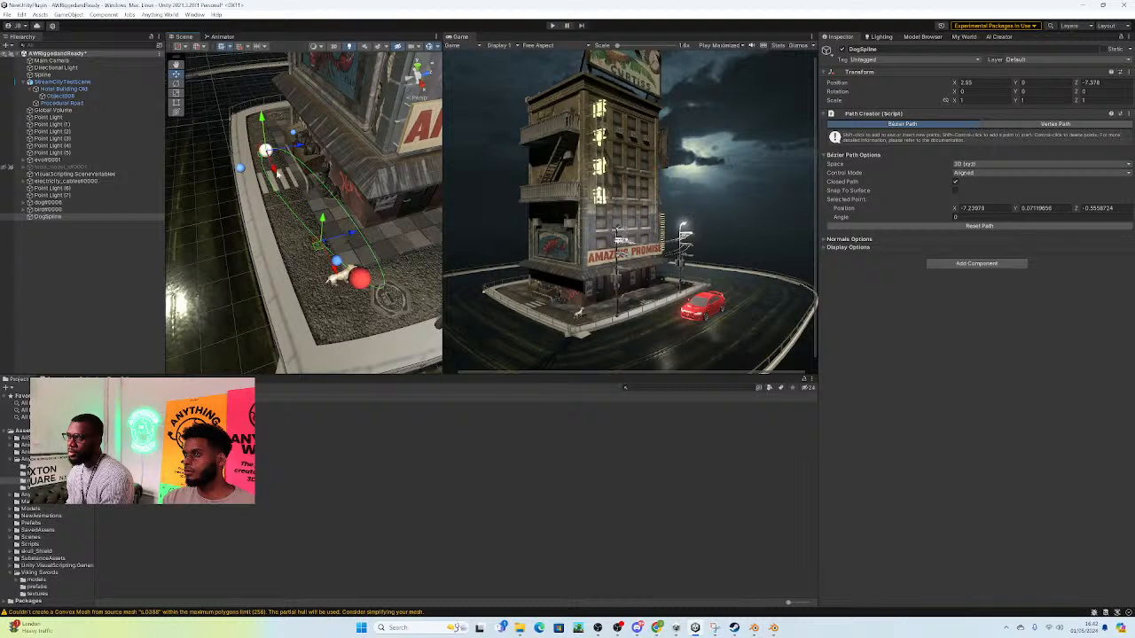
# Step: Move the loop's anchor beside the dog over to the kerb and bring its far handle back next to the dog
pyautogui.click(359, 279)
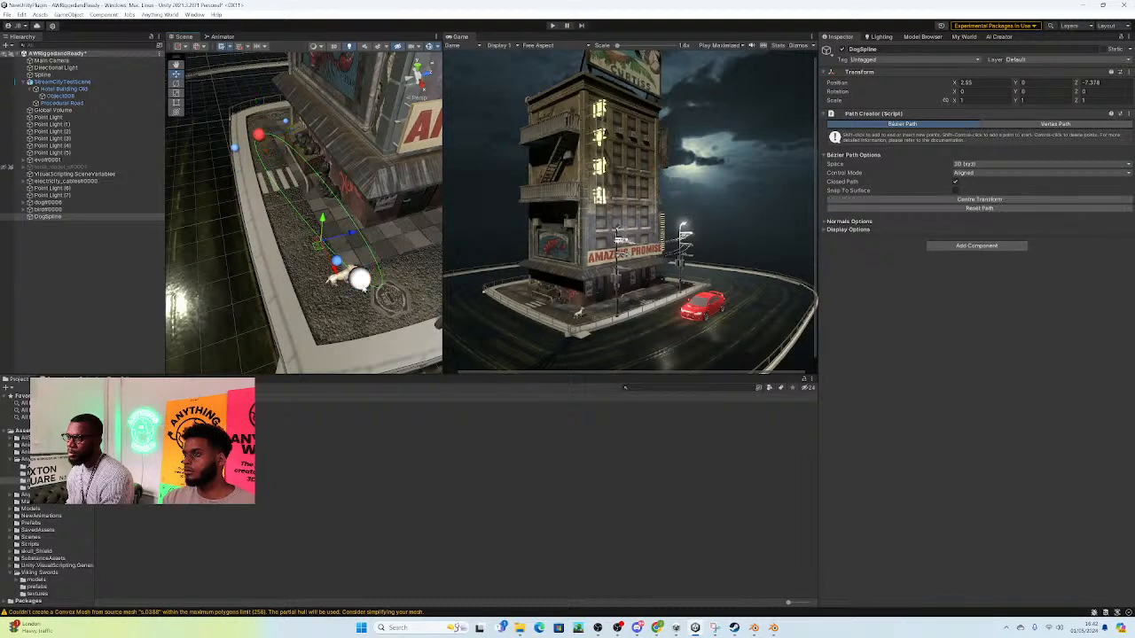
pyautogui.moveTo(362, 285); pyautogui.dragTo(301, 280)
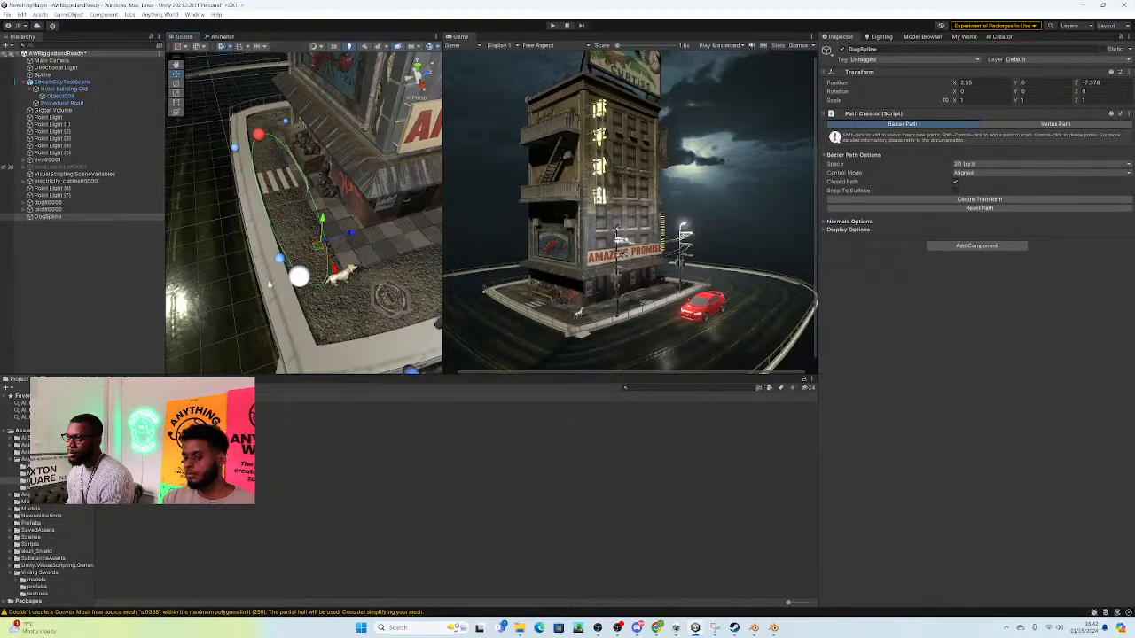
pyautogui.click(408, 372)
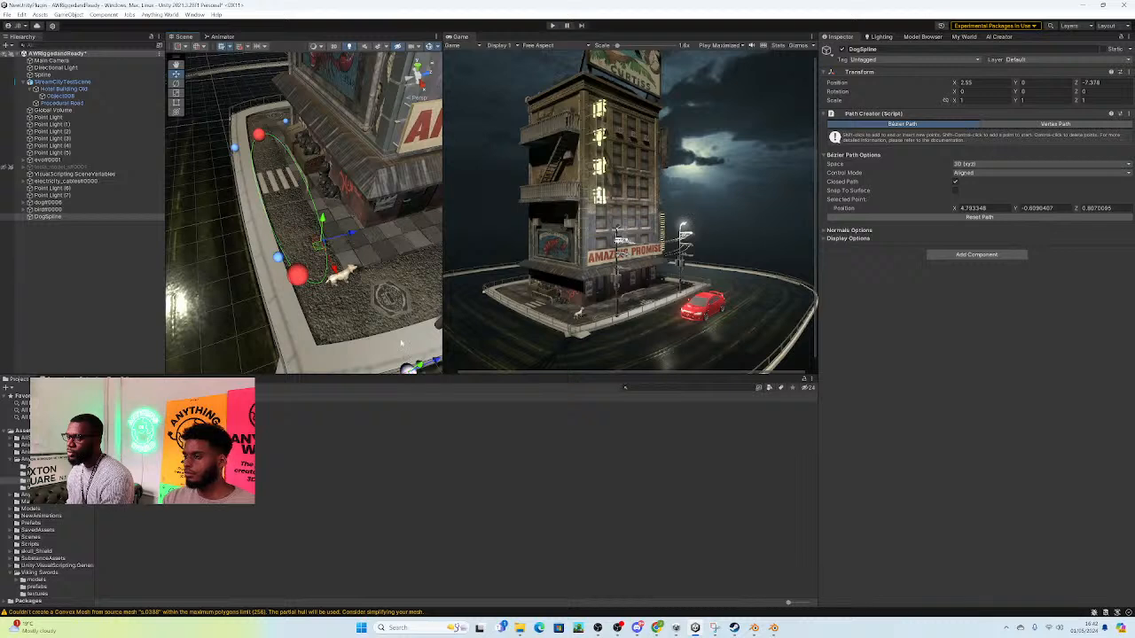
pyautogui.moveTo(408, 359); pyautogui.dragTo(416, 372, button='right')
pyautogui.moveTo(413, 358); pyautogui.dragTo(350, 274)
# Step: Place the dog-side anchor at about X 0.76, Z -0.98 and shorten its handle on the building side
pyautogui.click(292, 244)
pyautogui.moveTo(320, 237); pyautogui.dragTo(327, 236)
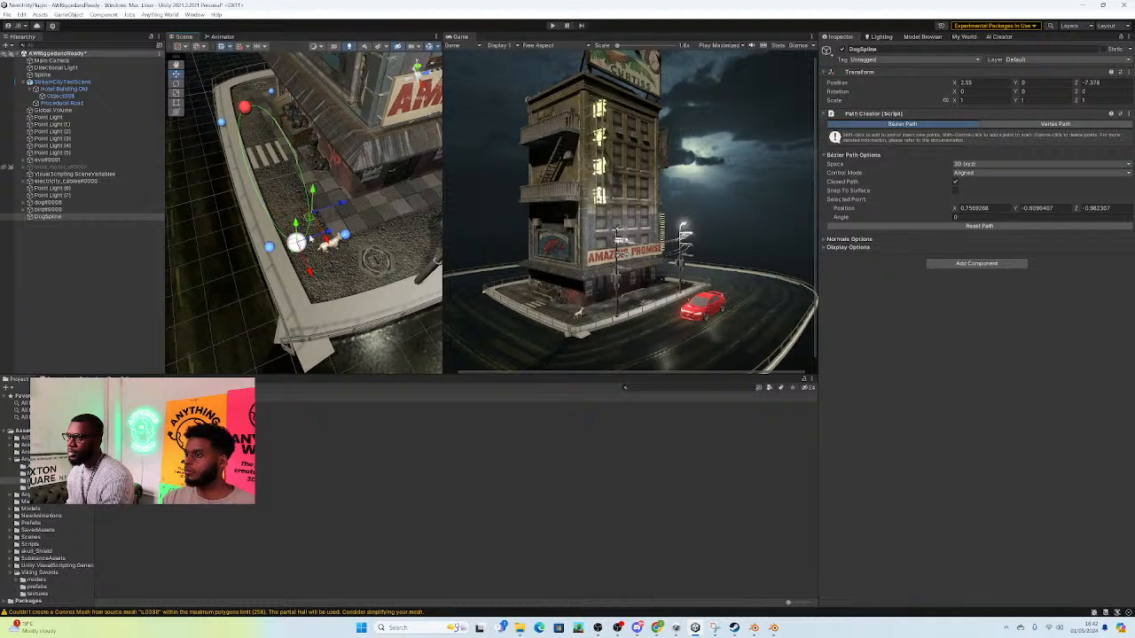
pyautogui.click(344, 235)
pyautogui.click(345, 236)
pyautogui.moveTo(346, 242); pyautogui.dragTo(325, 232)
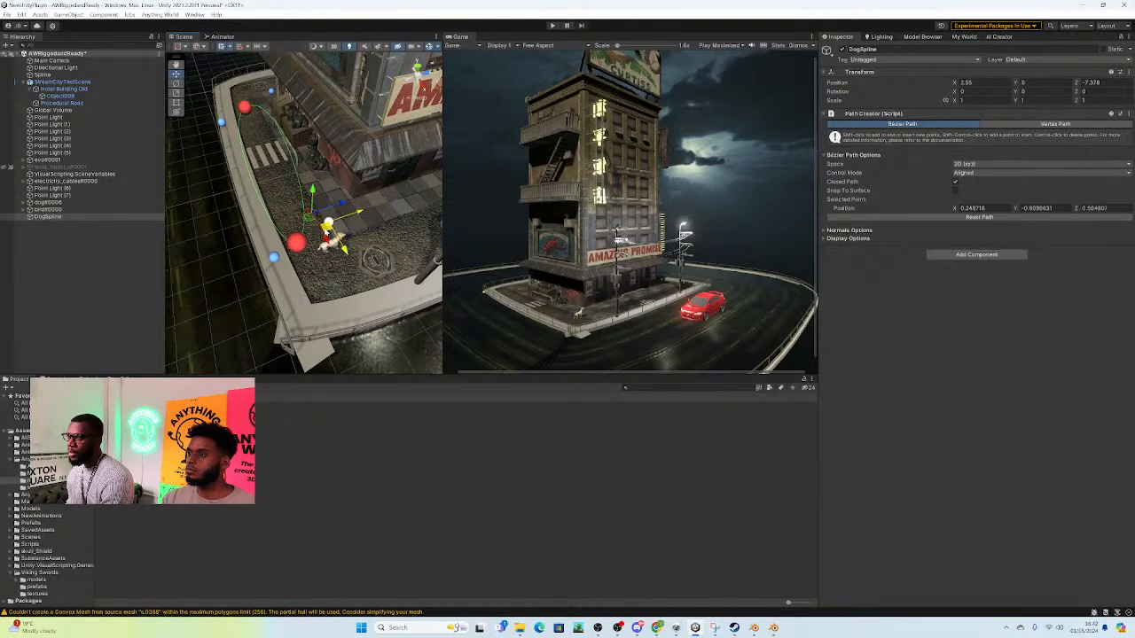
# Step: Reposition the anchor beyond the zebra crossing at about X -9.20, Z -0.87
pyautogui.click(252, 121)
pyautogui.click(244, 109)
pyautogui.moveTo(273, 108)
pyautogui.mouseDown()
pyautogui.moveTo(262, 149)
pyautogui.moveTo(247, 135)
pyautogui.moveTo(278, 127)
pyautogui.mouseUp()
pyautogui.click(247, 136)
pyautogui.keyDown('alt'); pyautogui.moveTo(255, 170); pyautogui.dragTo(305, 184); pyautogui.keyUp('alt')
# Step: Raise the dog-side anchor and the anchor beyond the crossing so the loop sits above the pavement
pyautogui.click(301, 164)
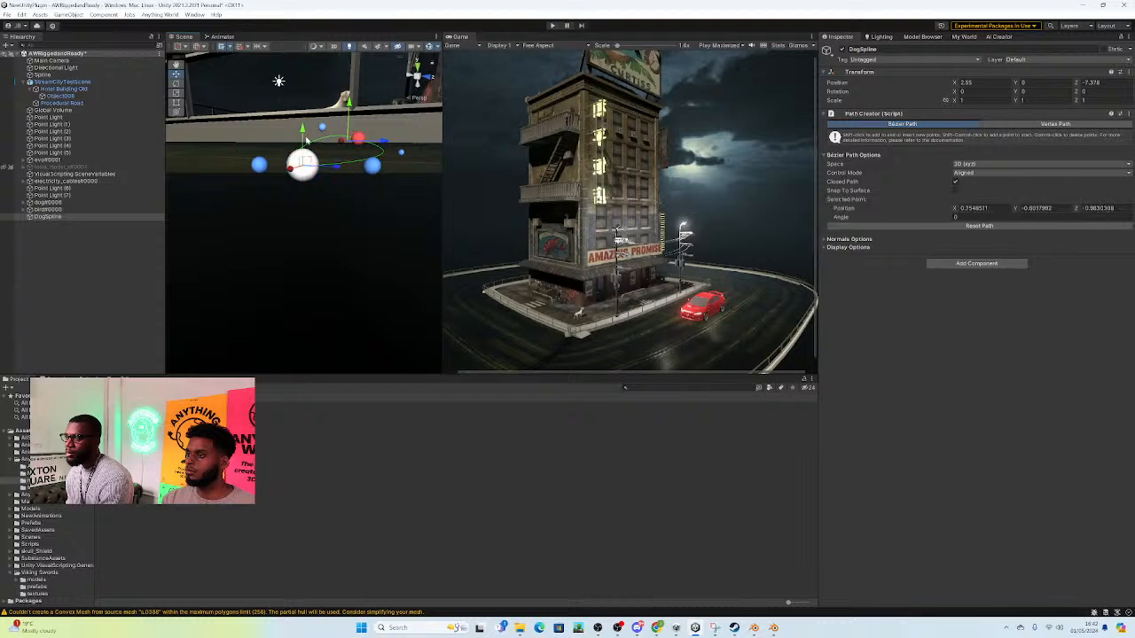
pyautogui.keyDown('alt'); pyautogui.moveTo(326, 112); pyautogui.dragTo(294, 96); pyautogui.keyUp('alt')
pyautogui.keyDown('alt'); pyautogui.moveTo(344, 171); pyautogui.dragTo(344, 159); pyautogui.keyUp('alt')
pyautogui.click(350, 131)
pyautogui.moveTo(350, 92); pyautogui.dragTo(349, 82)
pyautogui.keyDown('alt'); pyautogui.moveTo(350, 82); pyautogui.dragTo(337, 146); pyautogui.keyUp('alt')
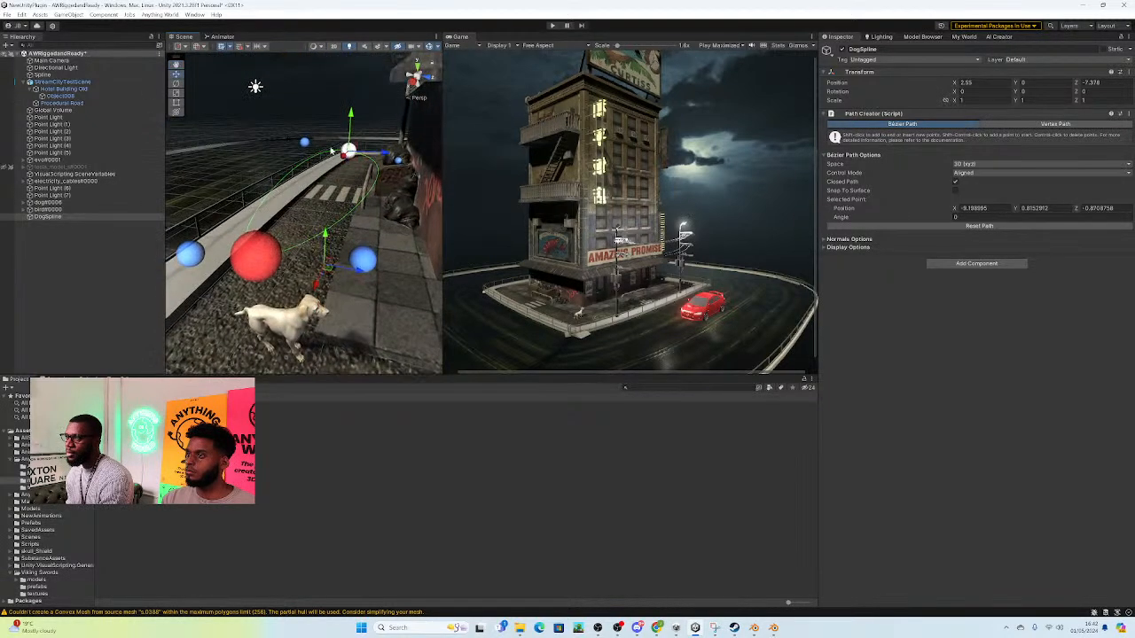
# Step: Adjust the height of the anchor beyond the zebra crossing and its handle, bringing the anchor to about Y 0.38
pyautogui.click(305, 143)
pyautogui.click(305, 143)
pyautogui.moveTo(307, 106); pyautogui.dragTo(354, 142)
pyautogui.click(348, 150)
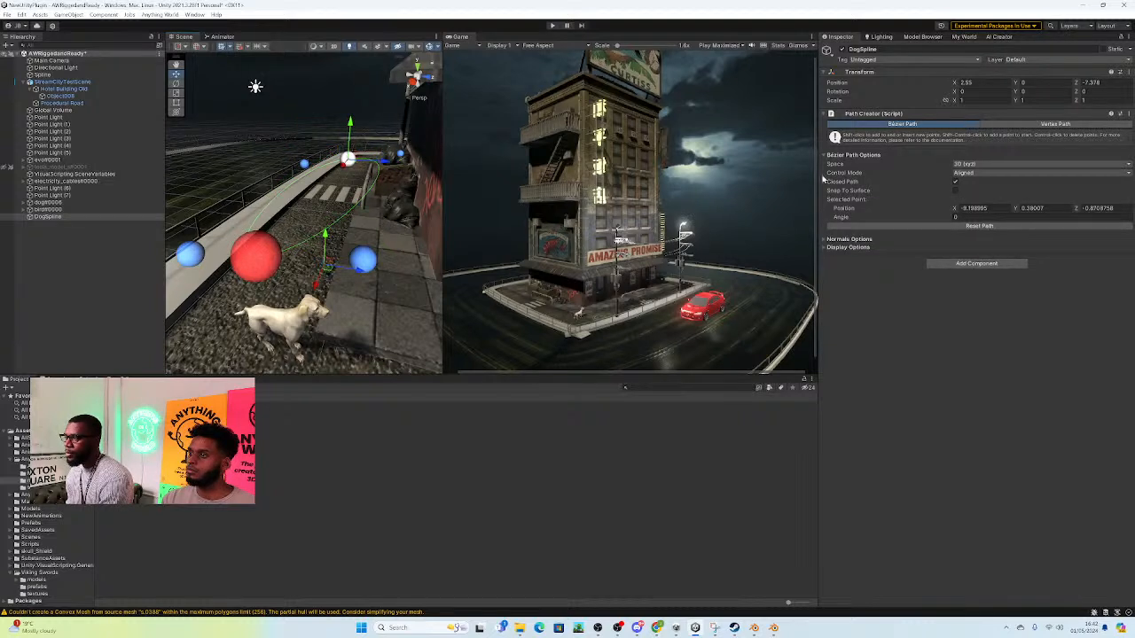
# Step: Show the path's normals and examine the loop along the pavement around the dog
pyautogui.click(828, 239)
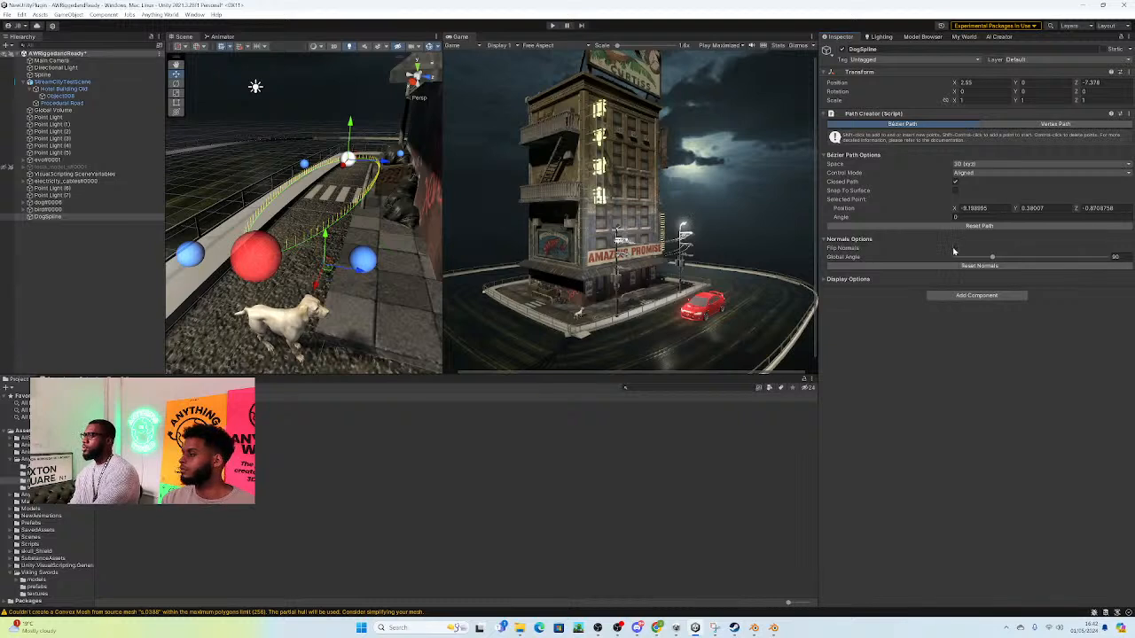
pyautogui.moveTo(357, 299); pyautogui.dragTo(325, 305, button='right')
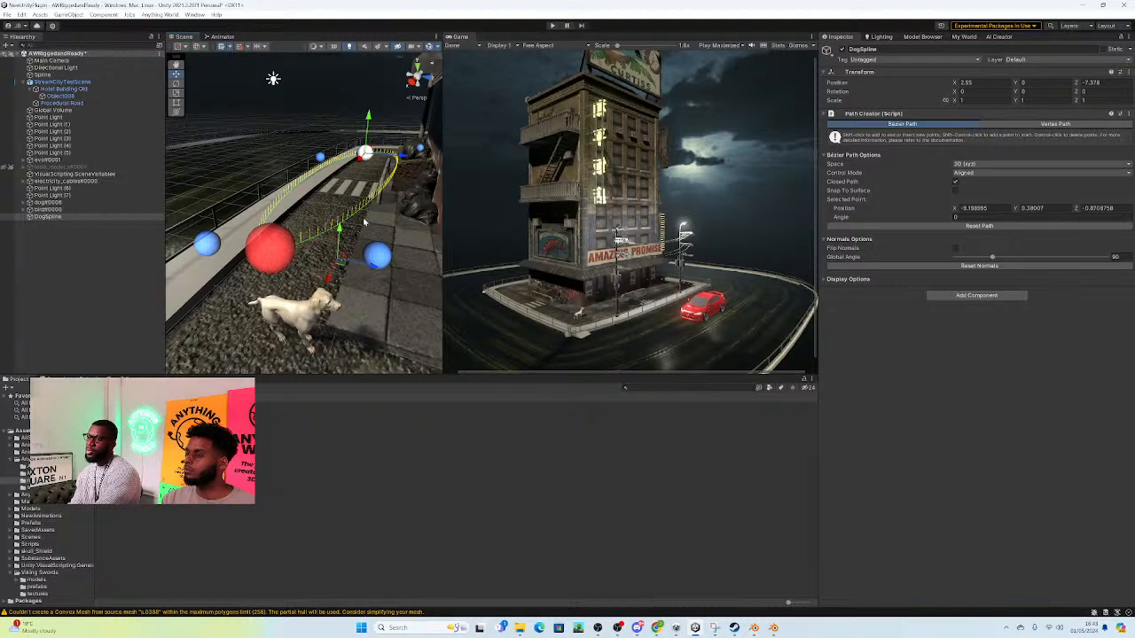
pyautogui.moveTo(333, 247); pyautogui.dragTo(353, 274, button='middle')
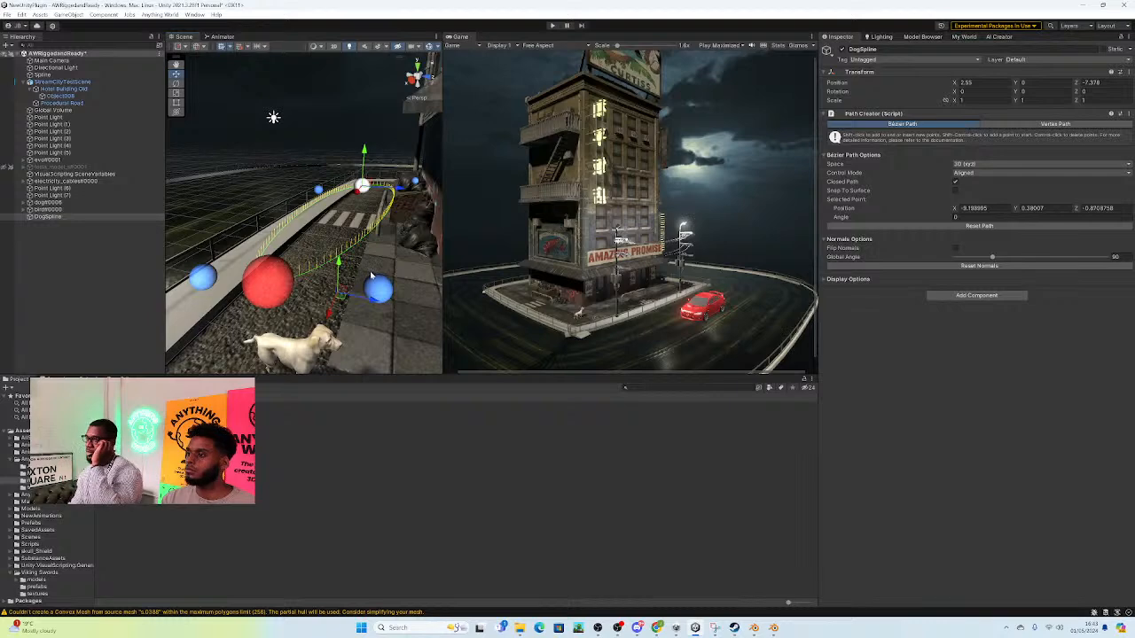
pyautogui.press('a')
pyautogui.moveTo(373, 282); pyautogui.dragTo(439, 273, button='right')
pyautogui.press('d')
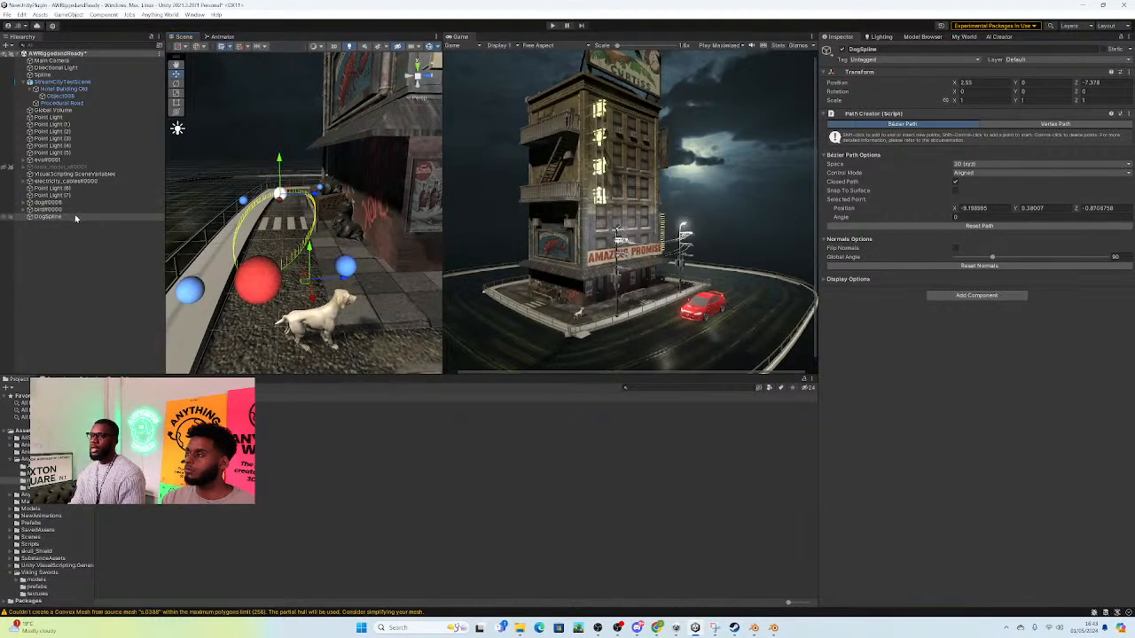
# Step: Assign DogSpline as the Path Creator of dog#0006, with its Rigidbody's gravity off and Is Kinematic on
pyautogui.click(55, 218)
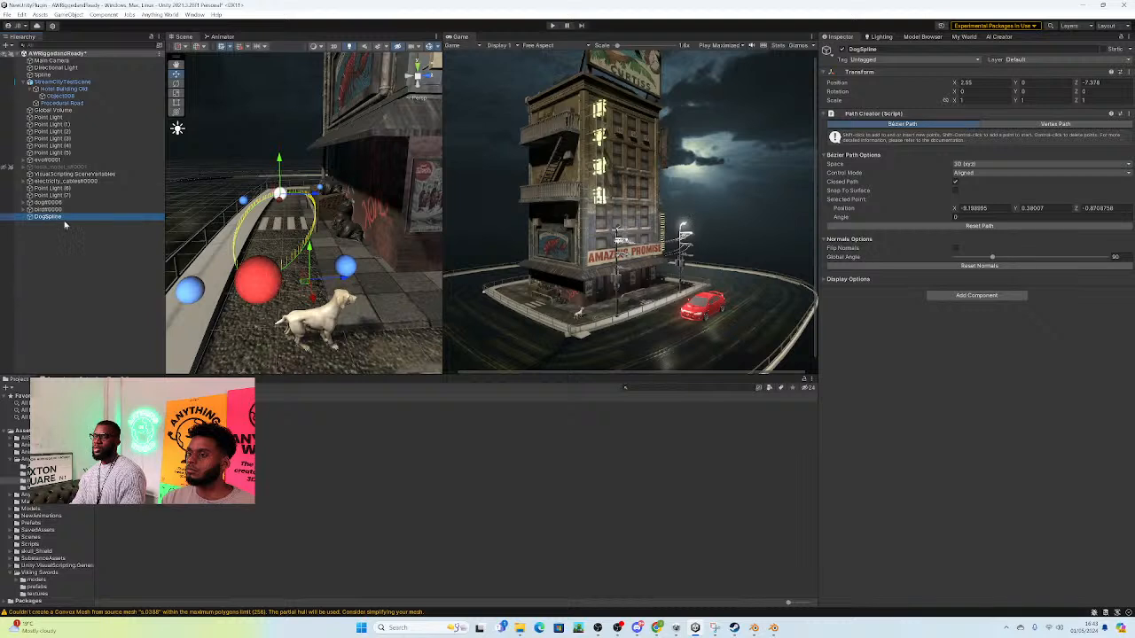
pyautogui.click(60, 203)
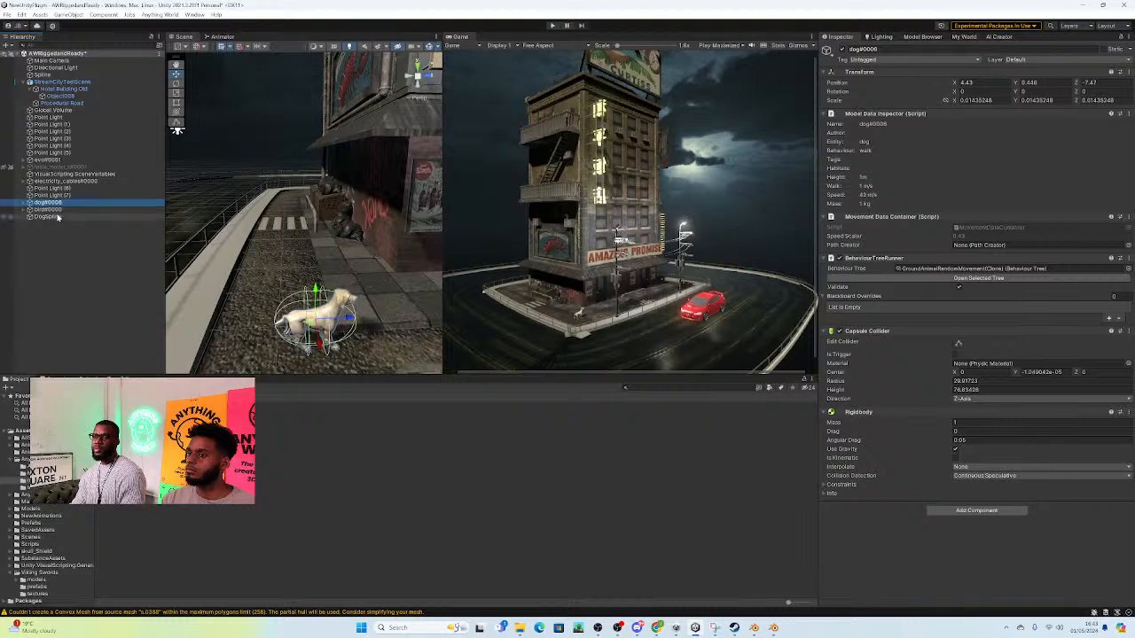
pyautogui.moveTo(53, 218); pyautogui.dragTo(1010, 251)
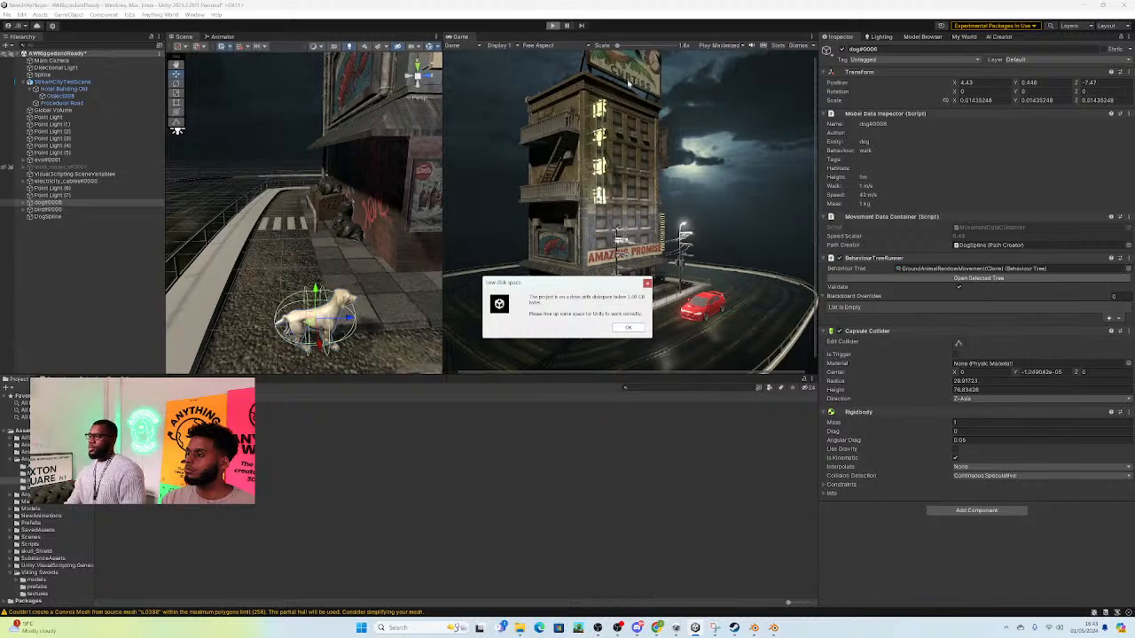
# Step: Dismiss the low disk space warning and play the scene to check the dog and car following their paths
pyautogui.click(628, 328)
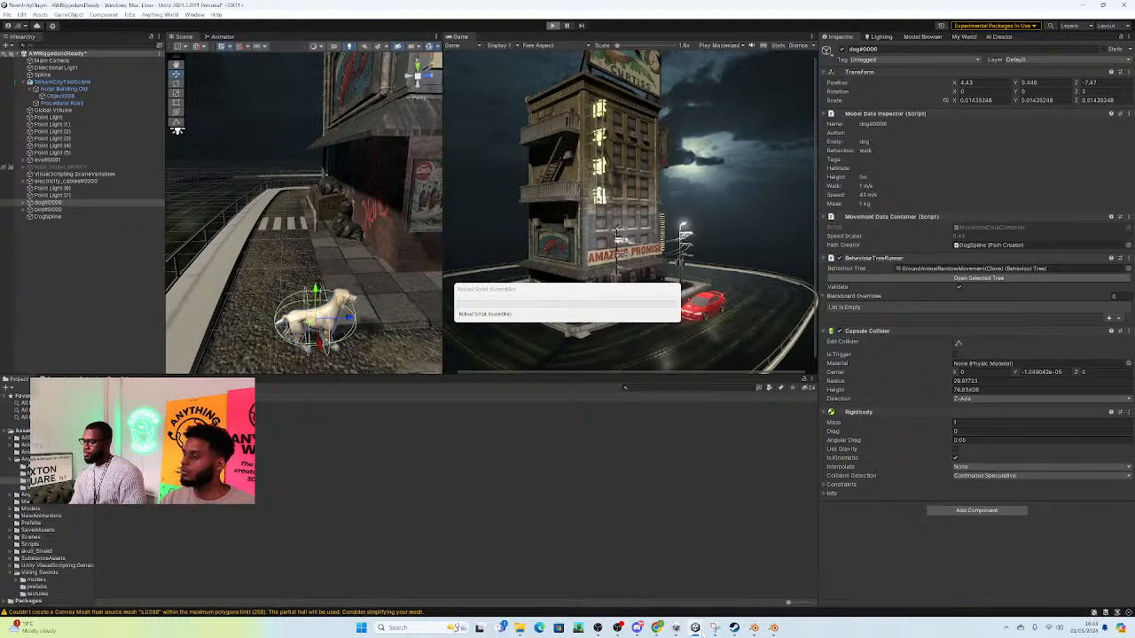
pyautogui.moveTo(754, 627)
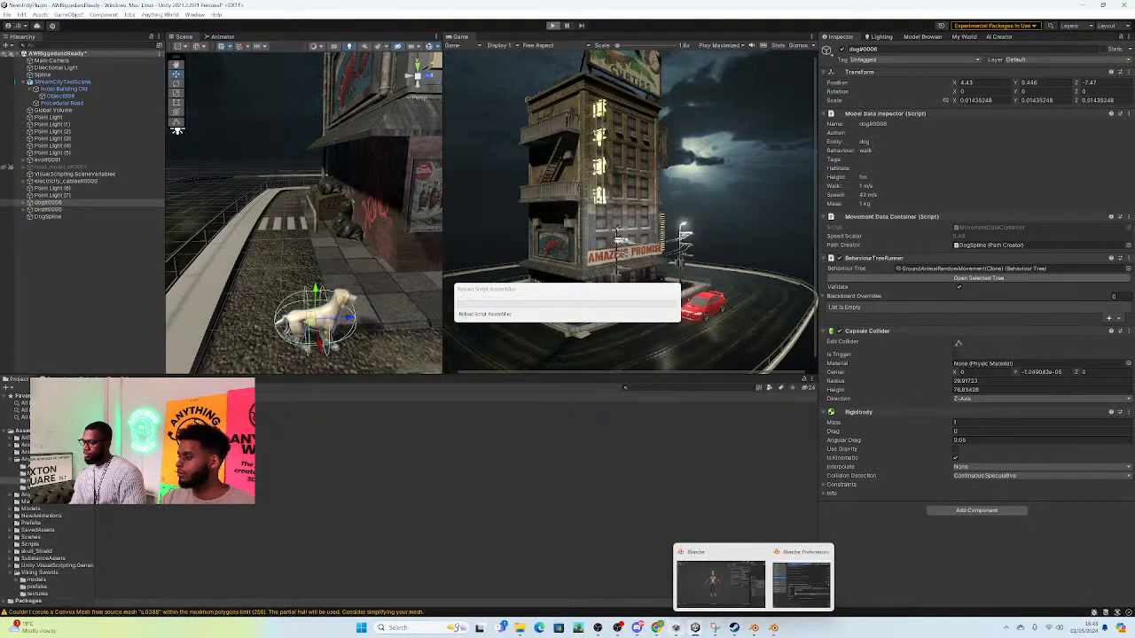
pyautogui.moveTo(657, 628)
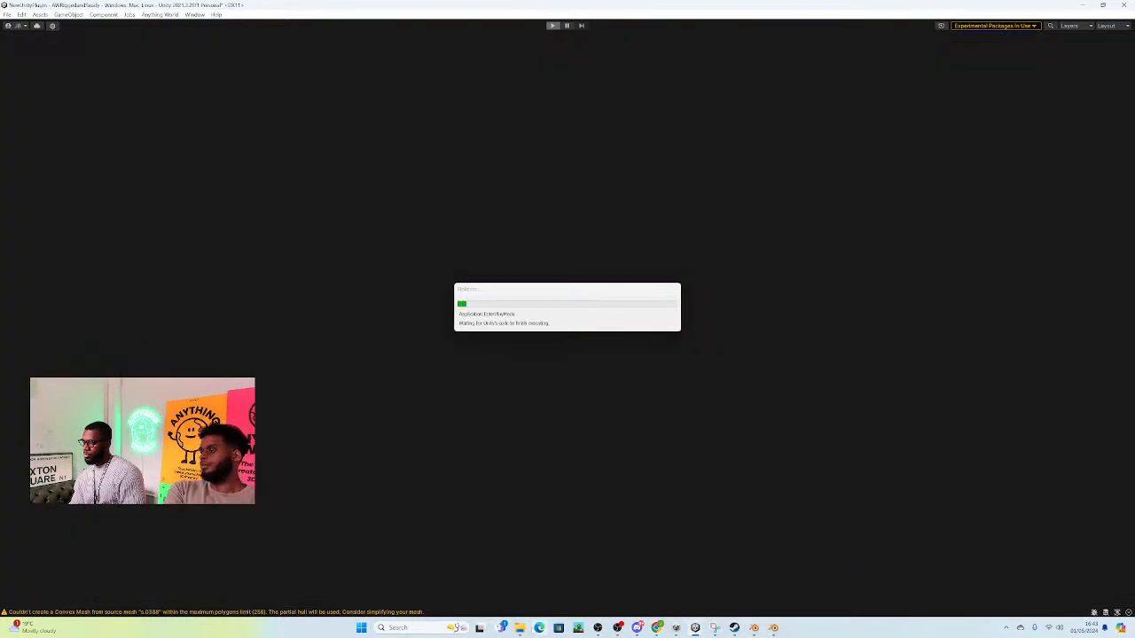
pyautogui.moveTo(520, 628)
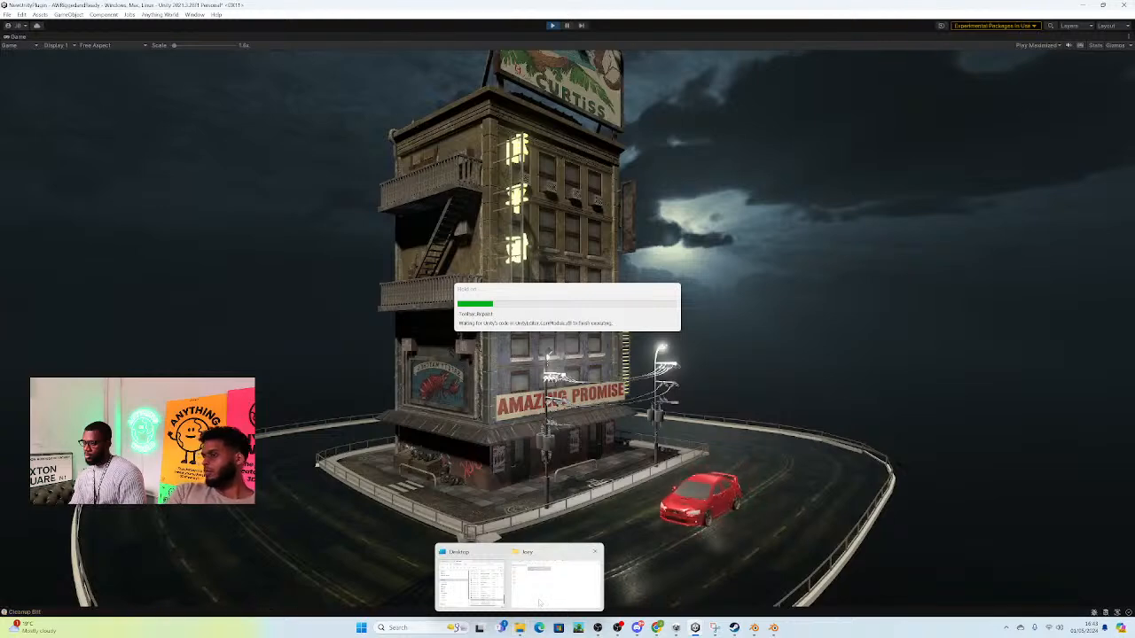
pyautogui.moveTo(539, 603)
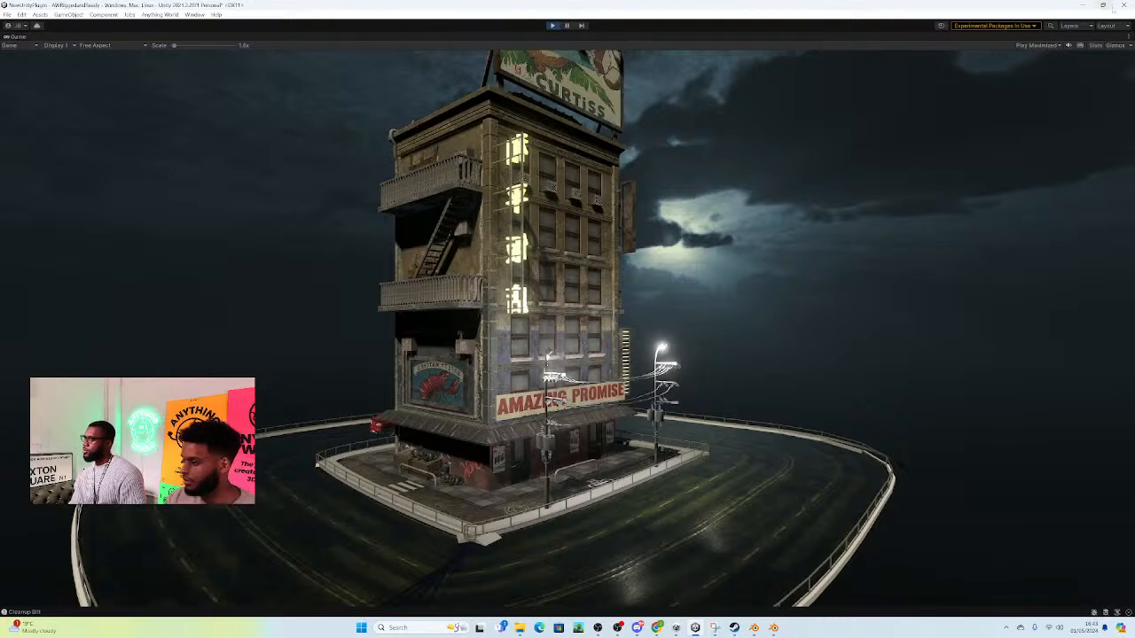
# Step: Try to close the Unity editor and cancel at the prompt to save the scene
pyautogui.click(1122, 4)
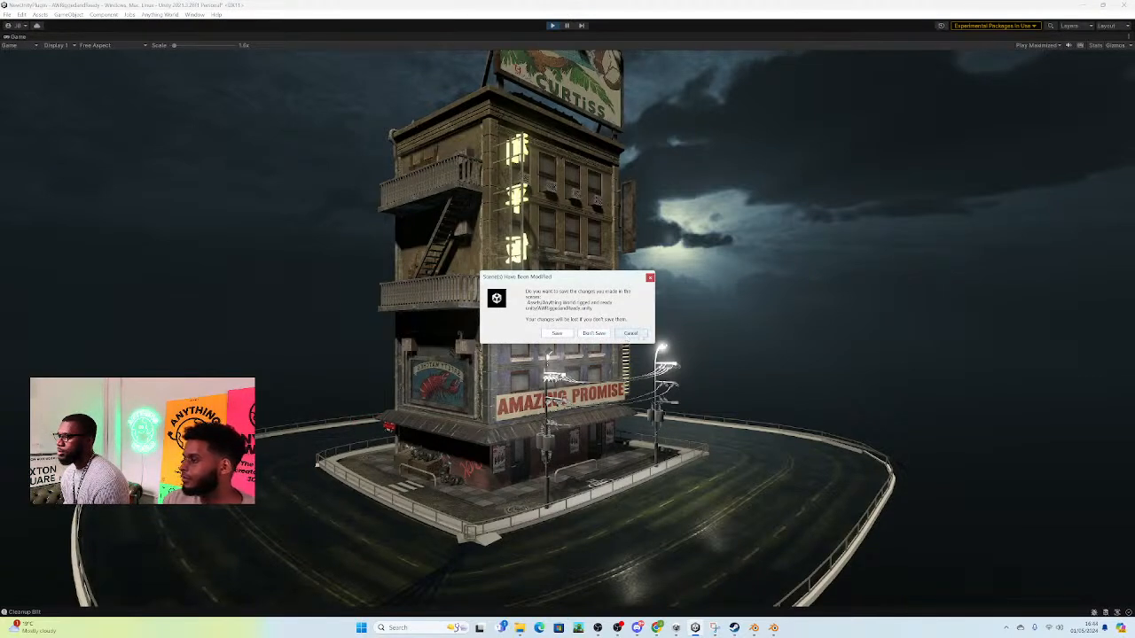
pyautogui.click(630, 333)
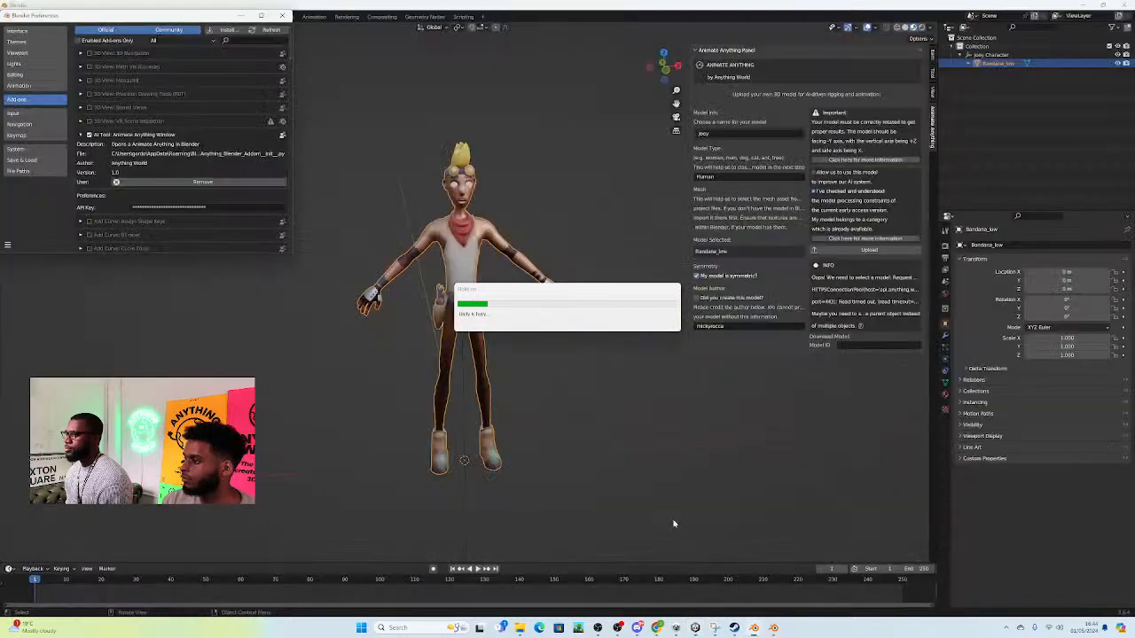
# Step: In Blender, close the Preferences window and widen the Animate Anything sidebar
pyautogui.click(283, 15)
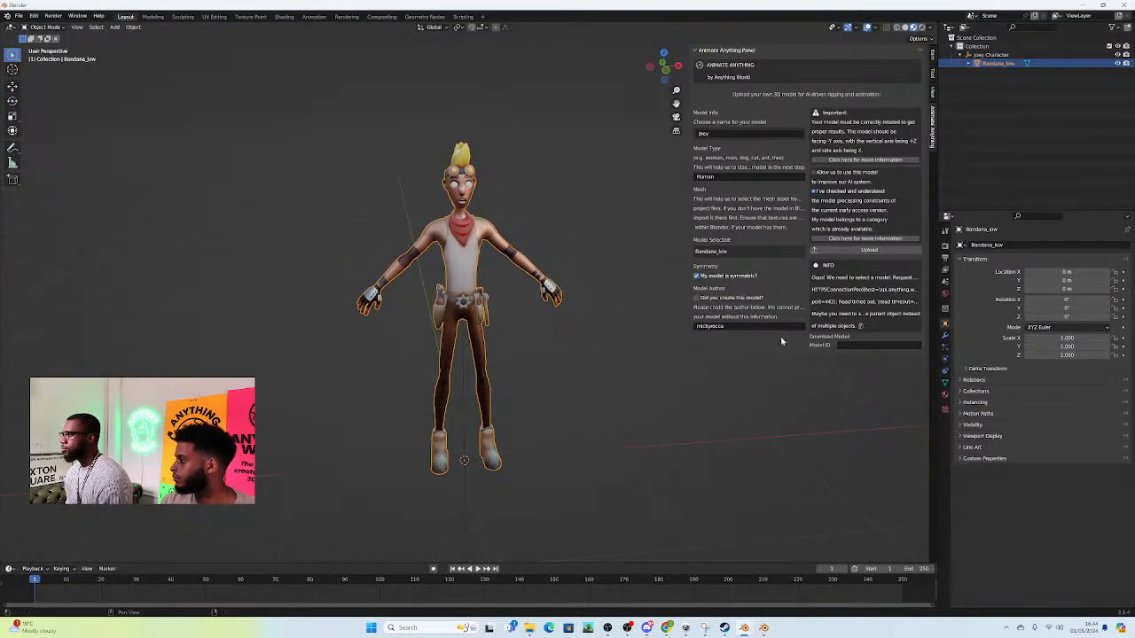
pyautogui.moveTo(689, 287); pyautogui.dragTo(613, 283)
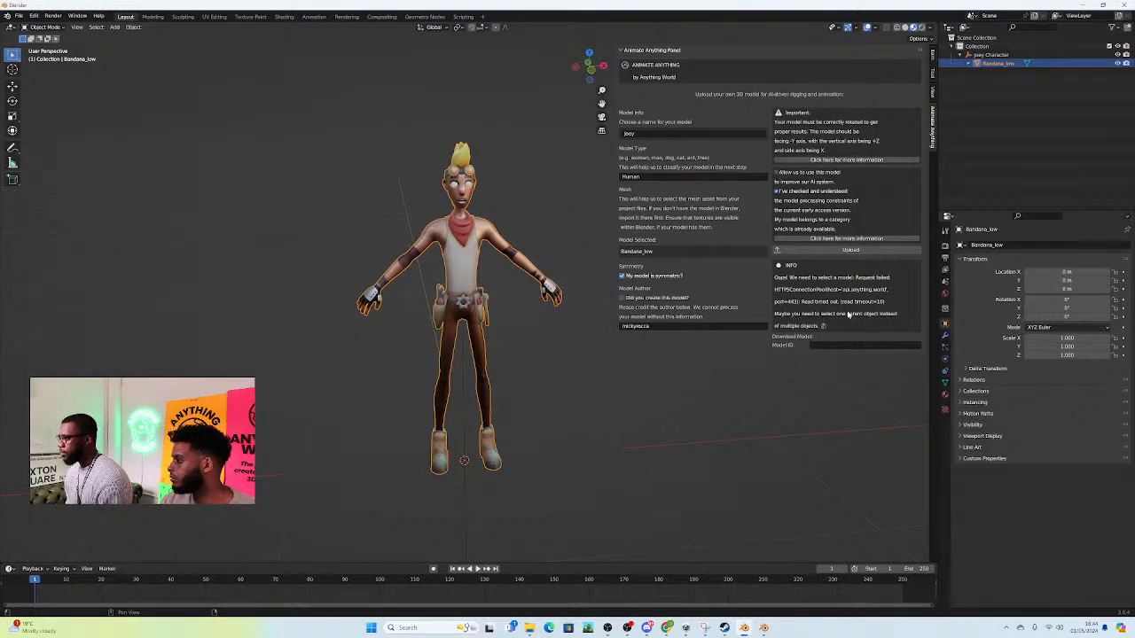
# Step: Check the free space on the local disk under This PC in File Explorer, and return to Blender
pyautogui.click(529, 627)
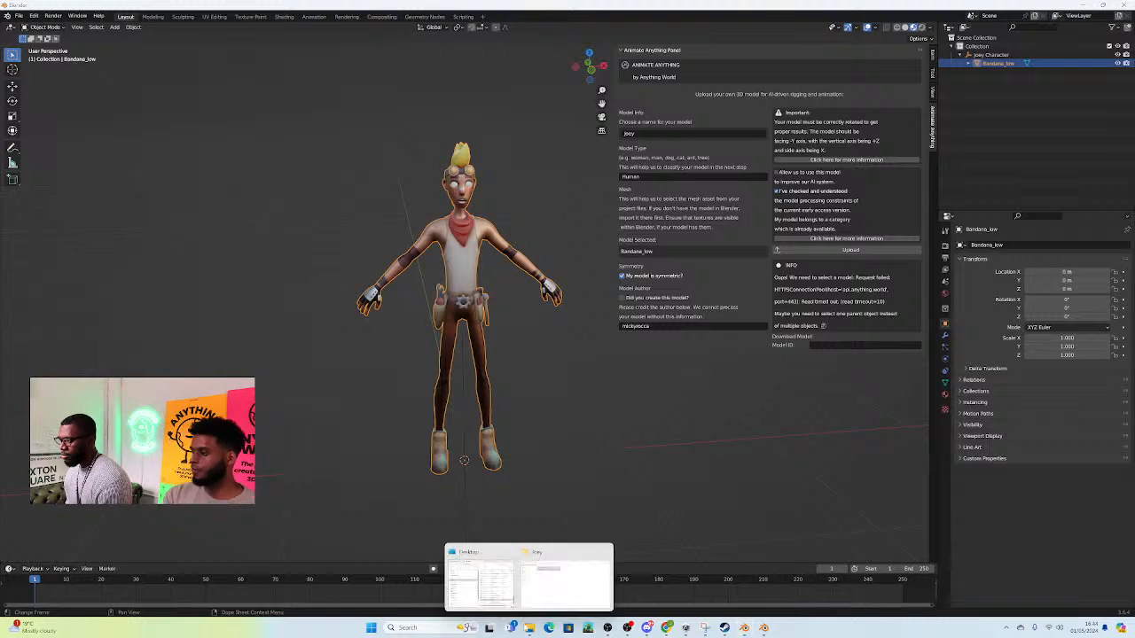
pyautogui.click(589, 584)
pyautogui.click(249, 9)
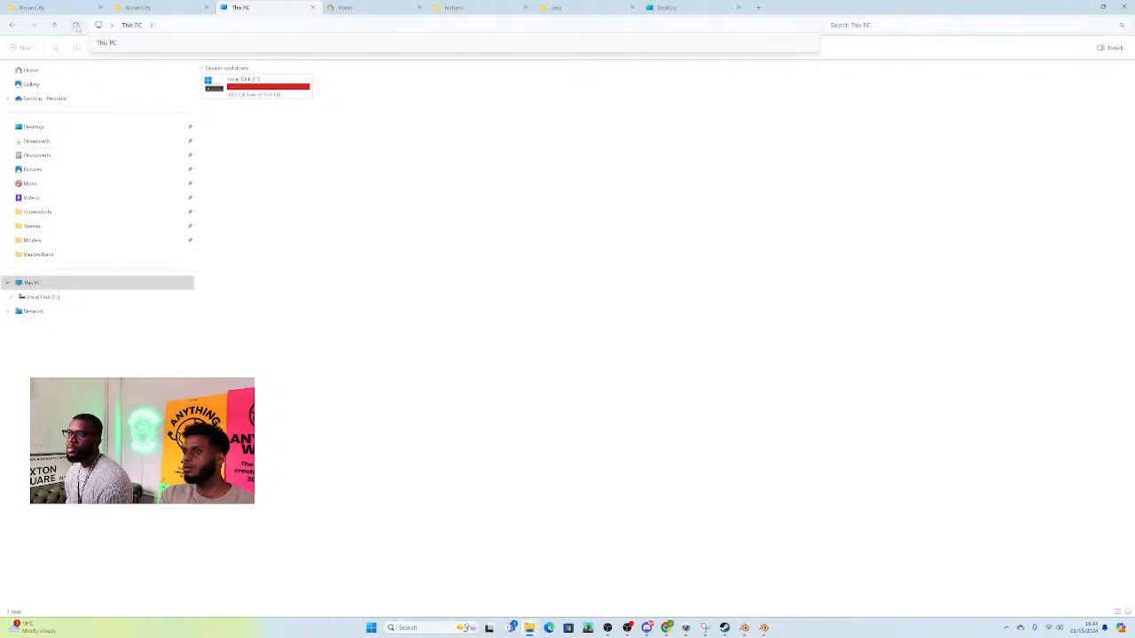
pyautogui.click(1079, 7)
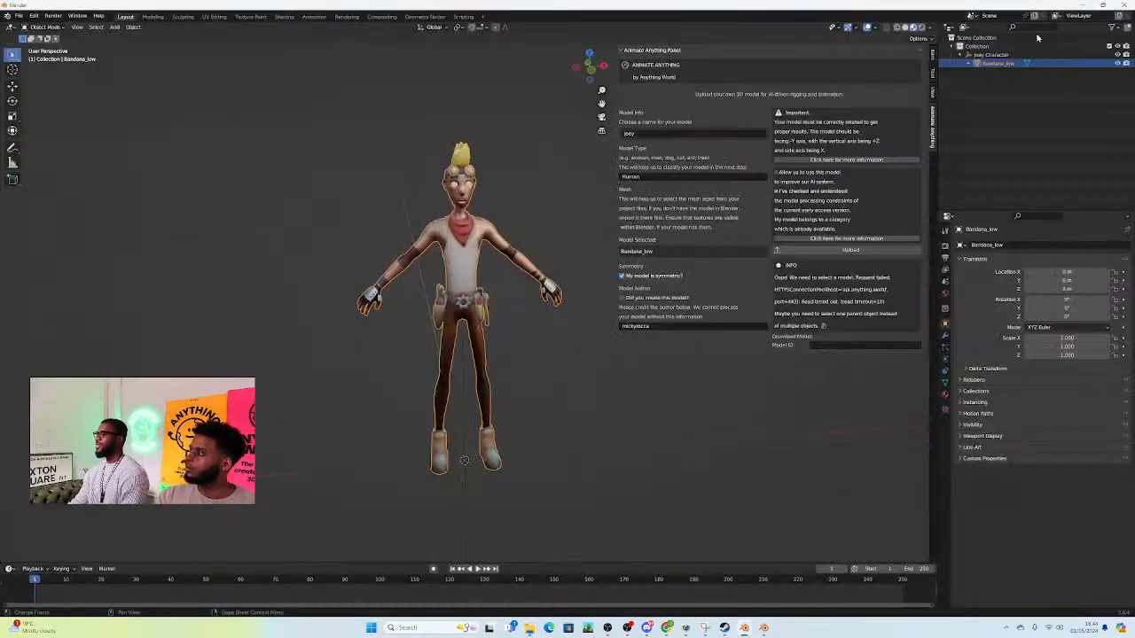
# Step: Retry uploading the Joey model through Animate Anything, and reopen the NewUnityPlugin project from Unity Hub
pyautogui.click(855, 249)
pyautogui.click(851, 250)
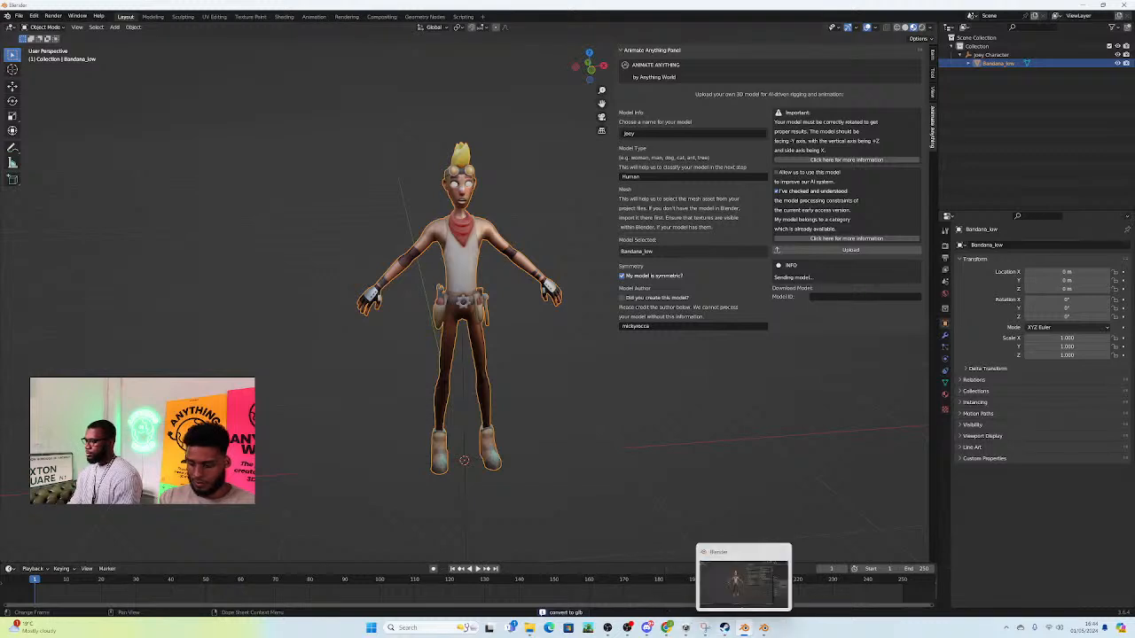
pyautogui.click(684, 627)
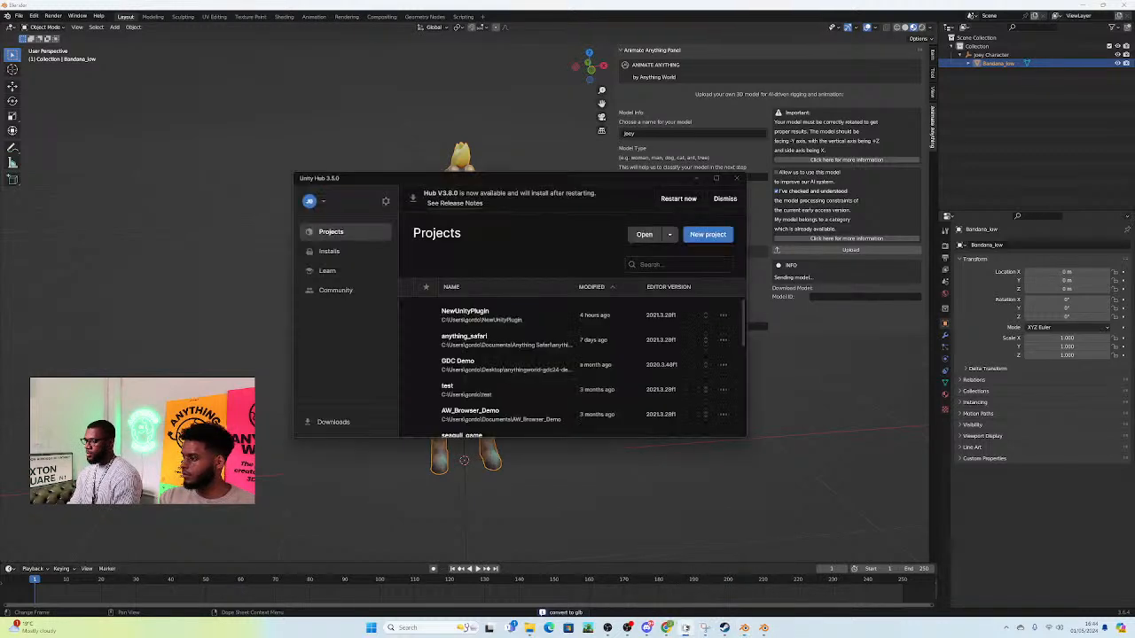
pyautogui.click(489, 314)
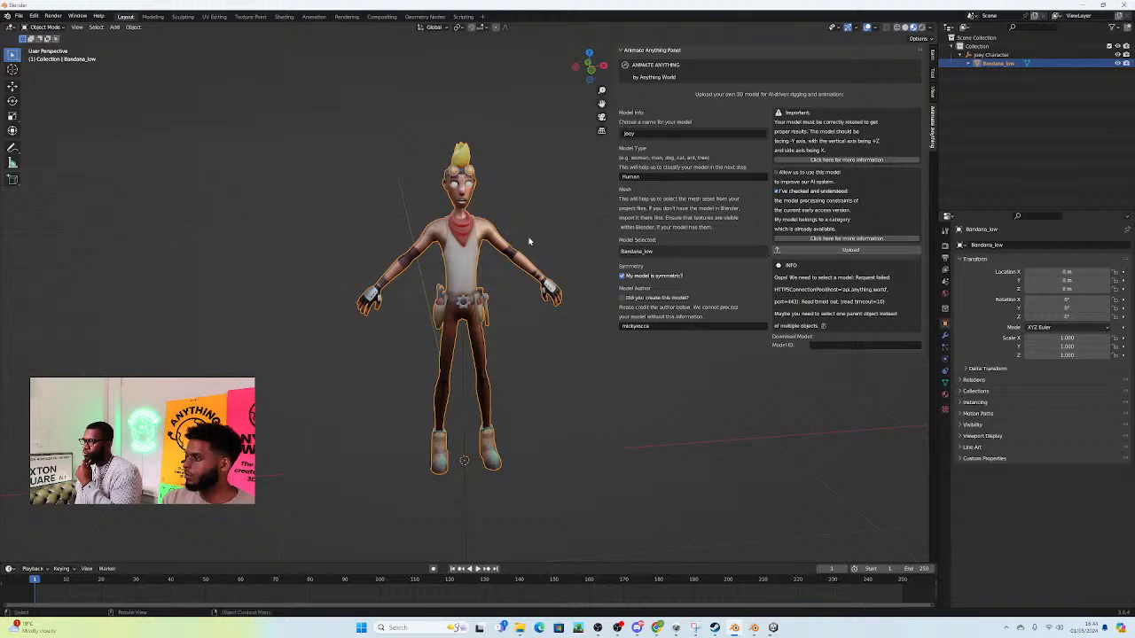
pyautogui.click(851, 250)
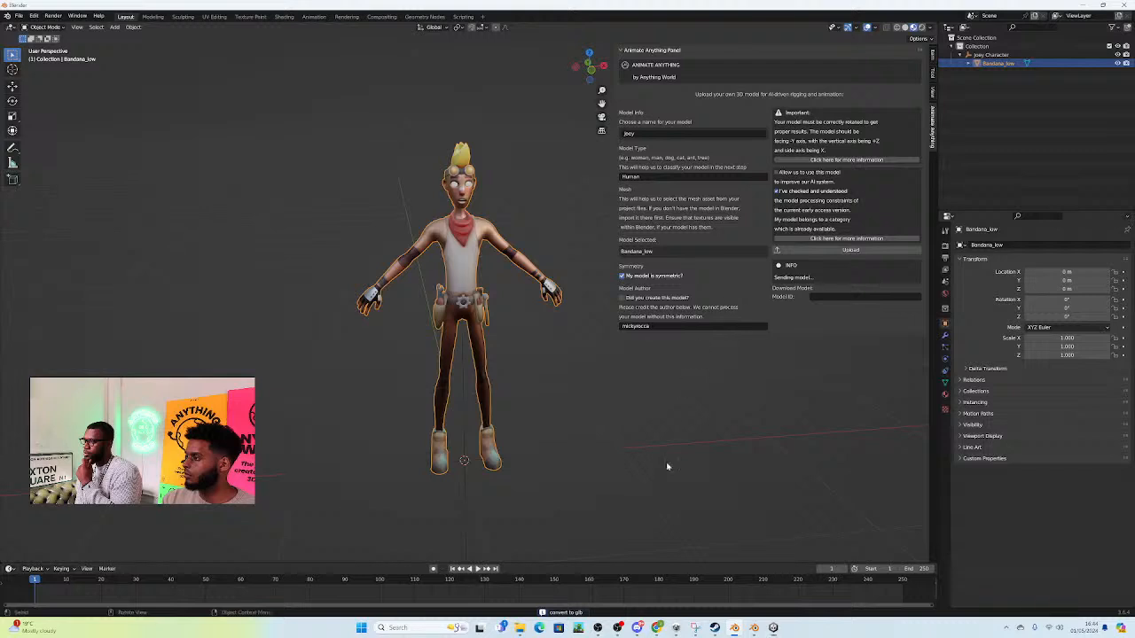
# Step: Switch to the Unity editor and inspect the settings of DogSpline and dog#0006
pyautogui.moveTo(773, 628)
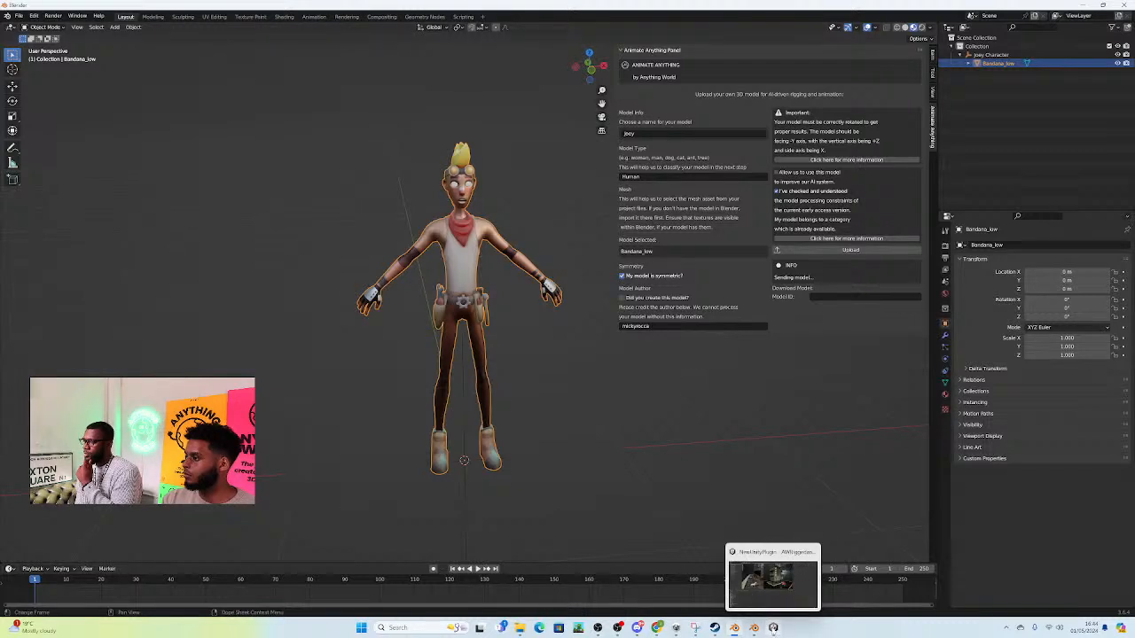
pyautogui.click(773, 580)
pyautogui.moveTo(656, 628)
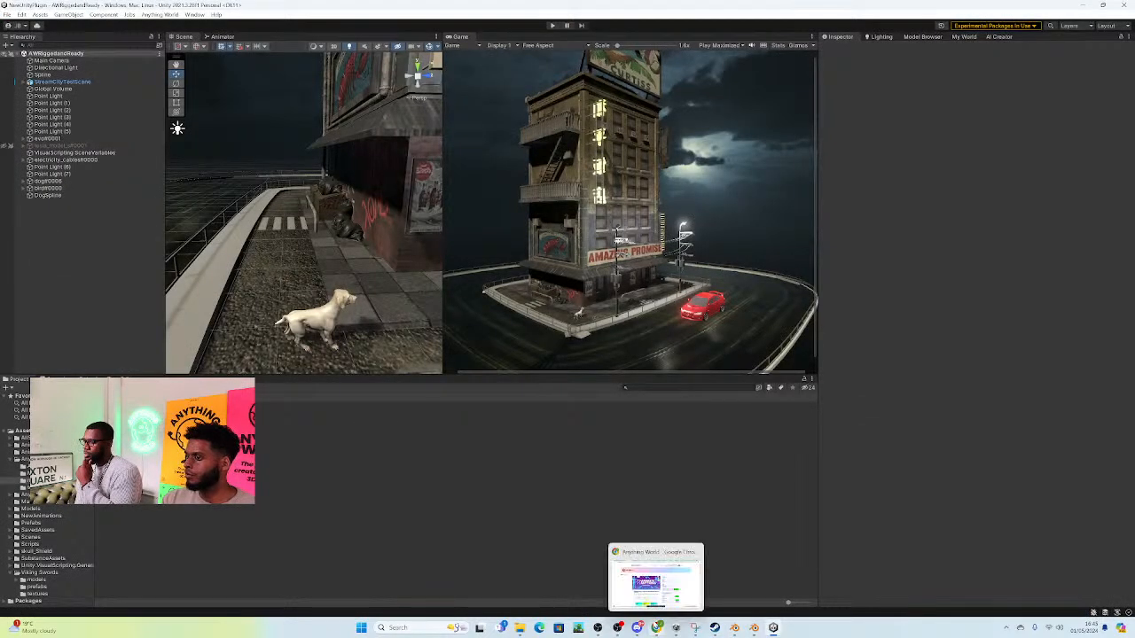
pyautogui.moveTo(347, 248); pyautogui.dragTo(380, 288, button='right')
pyautogui.click(48, 189)
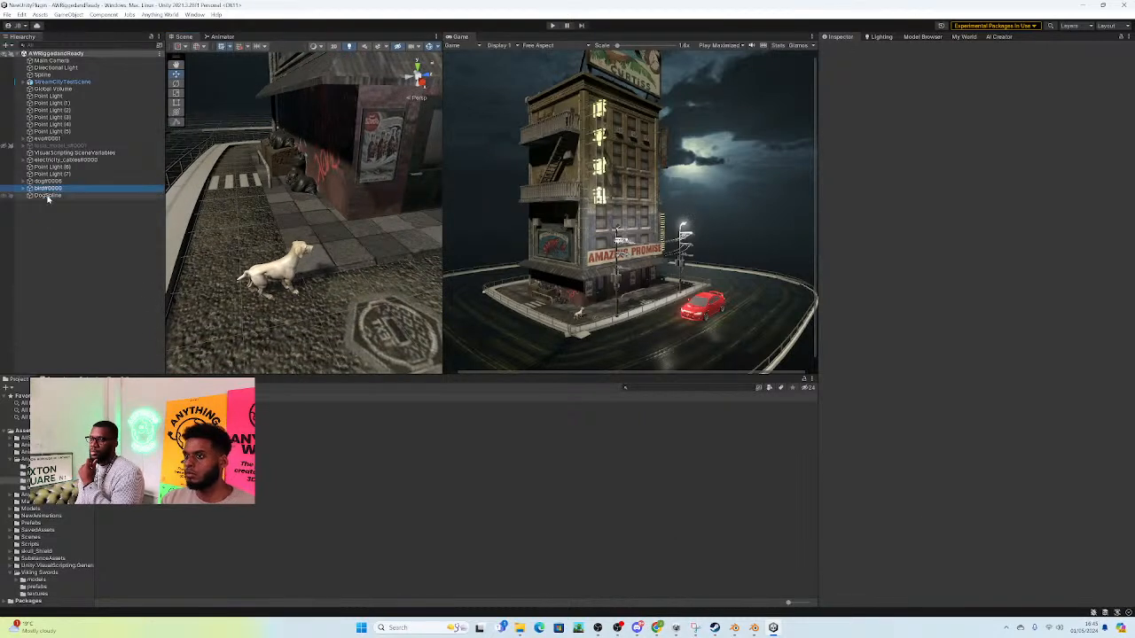
pyautogui.click(48, 195)
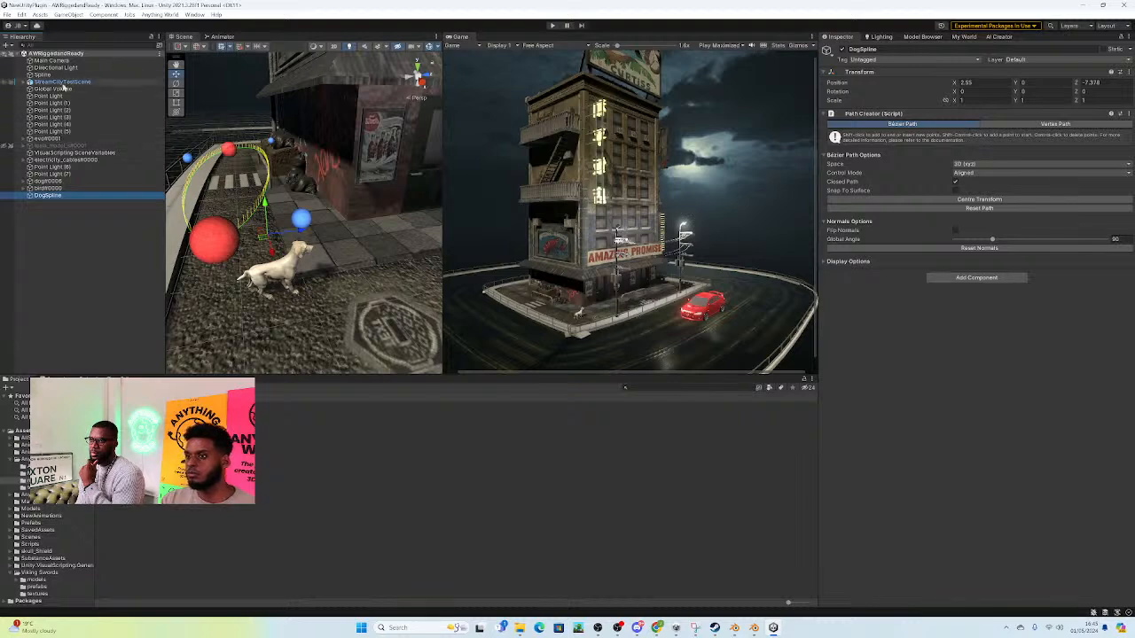
pyautogui.click(53, 182)
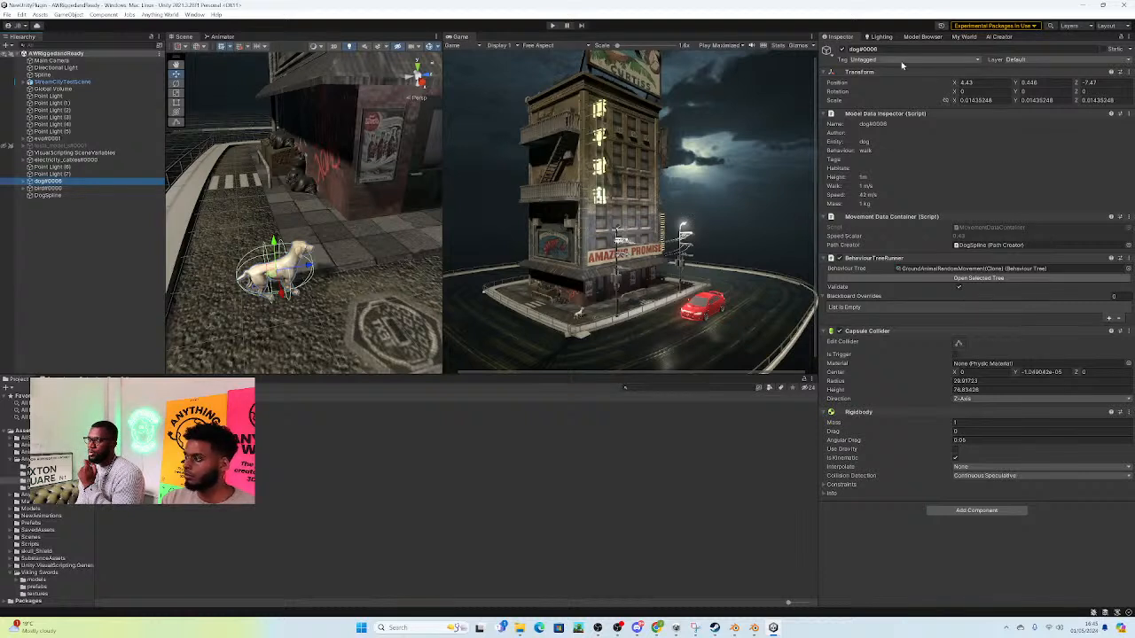
# Step: Set the Game view to Play Focused and run the scene briefly to check how the dog moves
pyautogui.click(719, 45)
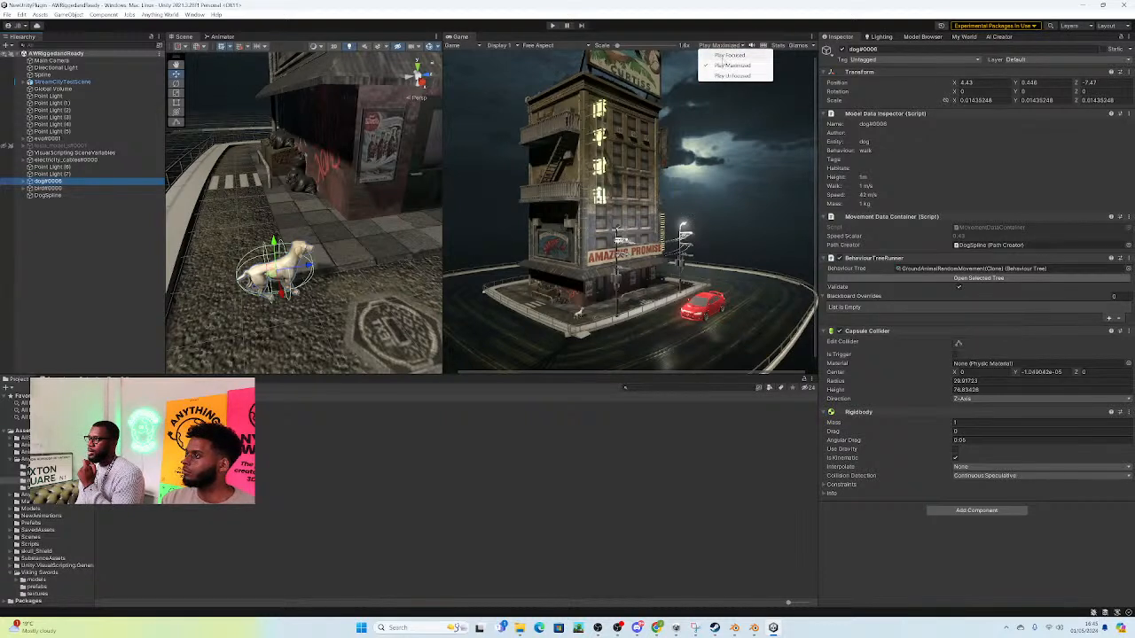
pyautogui.click(726, 55)
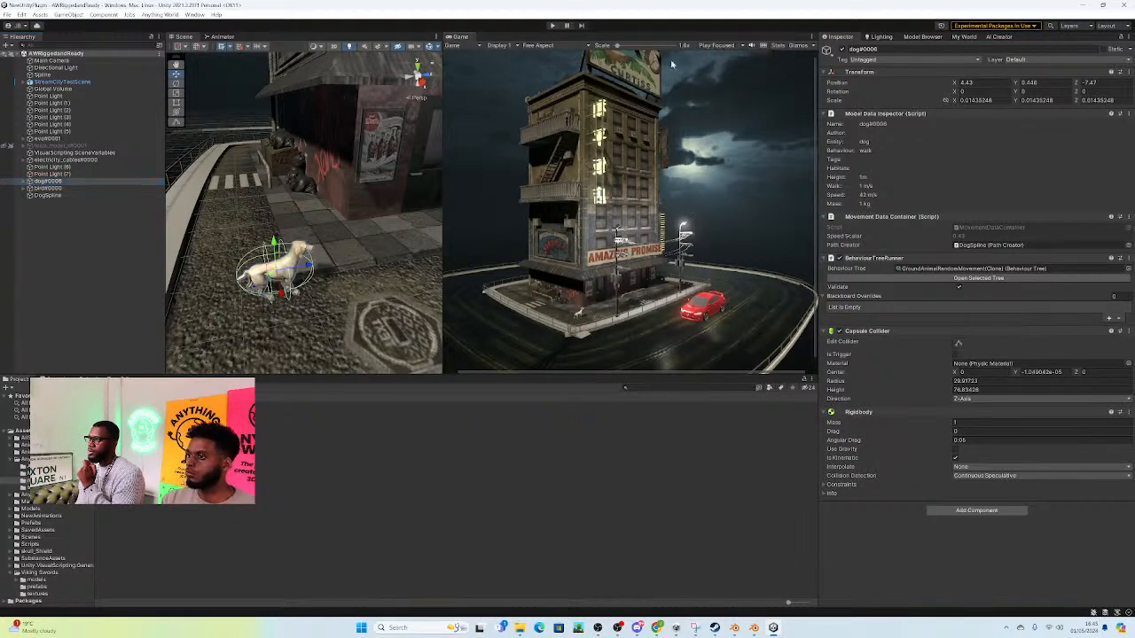
pyautogui.click(552, 26)
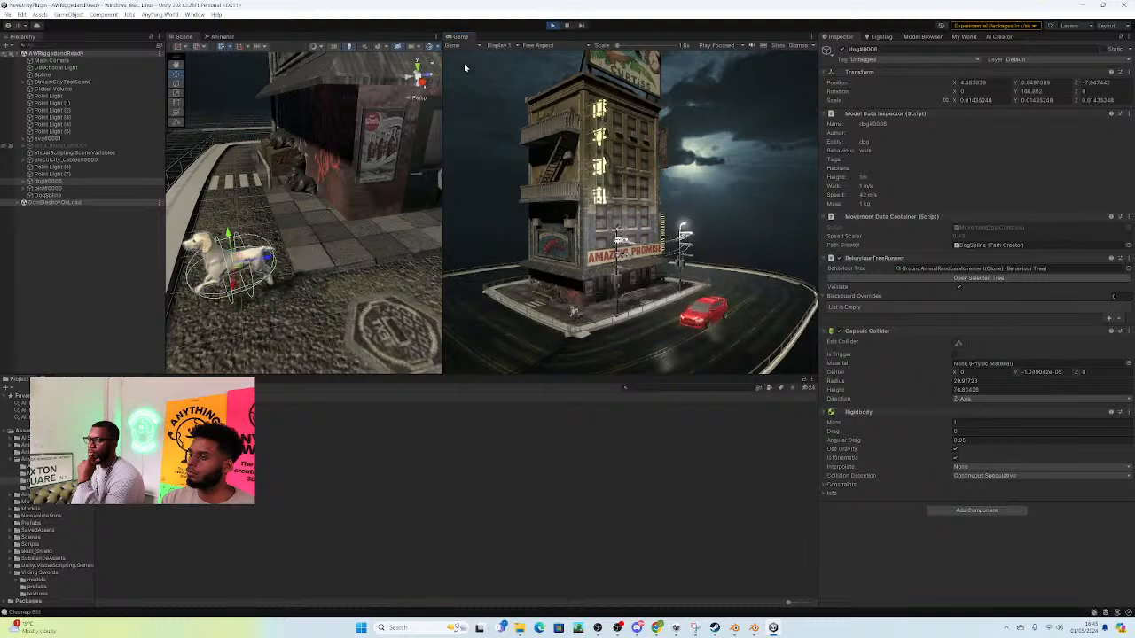
pyautogui.moveTo(277, 147); pyautogui.dragTo(199, 202, button='right')
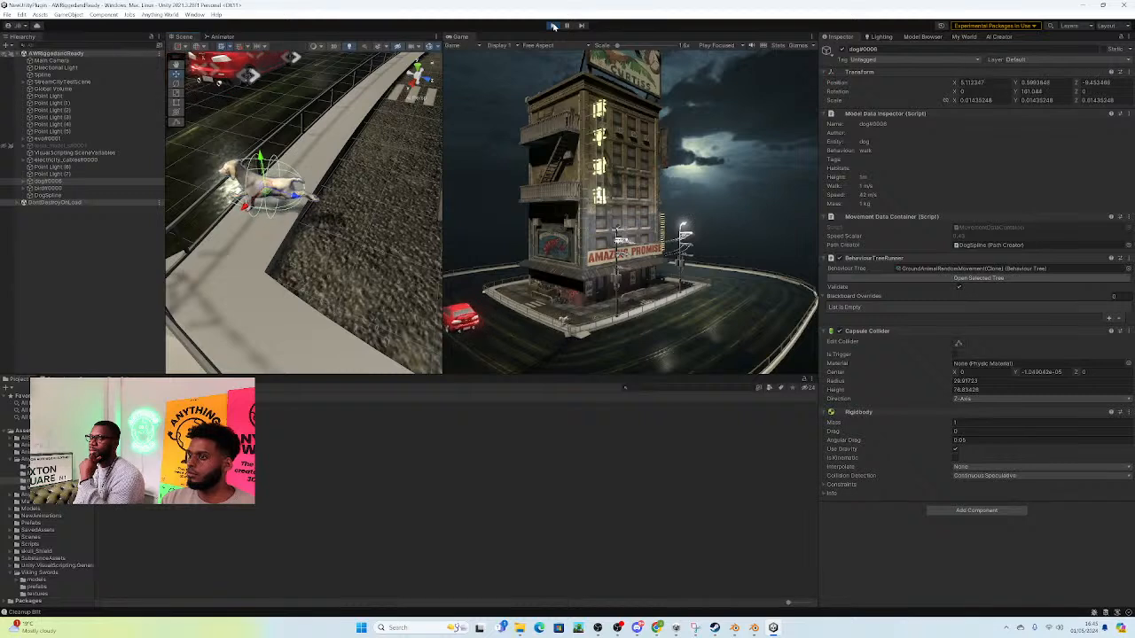
pyautogui.click(553, 27)
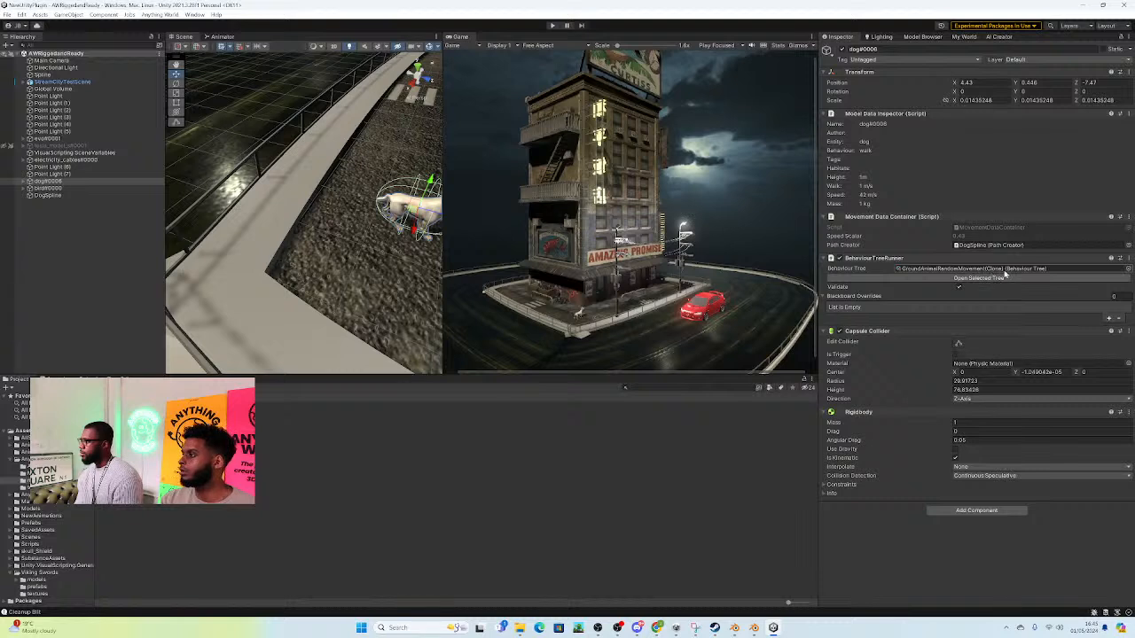
# Step: Assign SplineMovement as the Behaviour Tree of dog#0006
pyautogui.click(1128, 268)
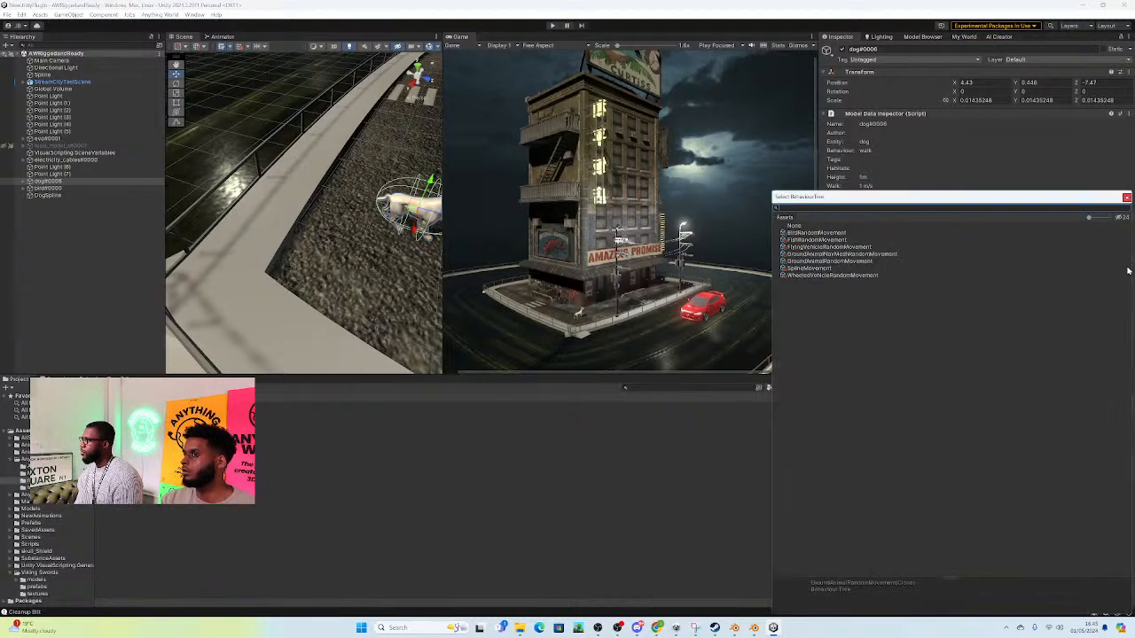
pyautogui.click(807, 269)
pyautogui.doubleClick(807, 268)
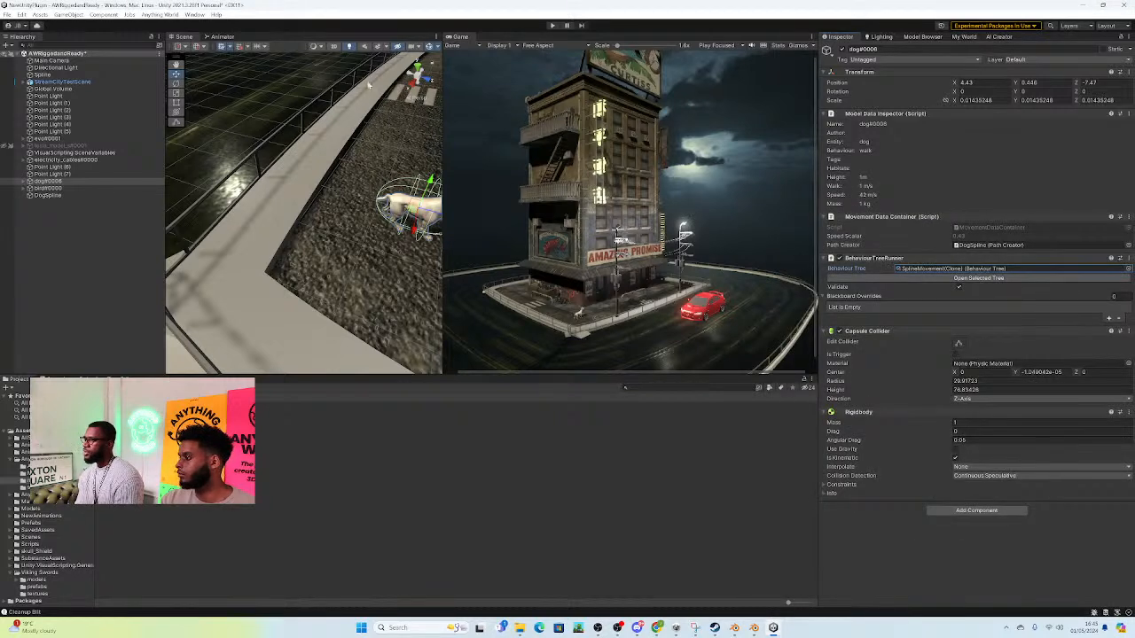
# Step: Play the scene to check the dog's movement along DogSpline from a closer view, and stop playback
pyautogui.click(551, 26)
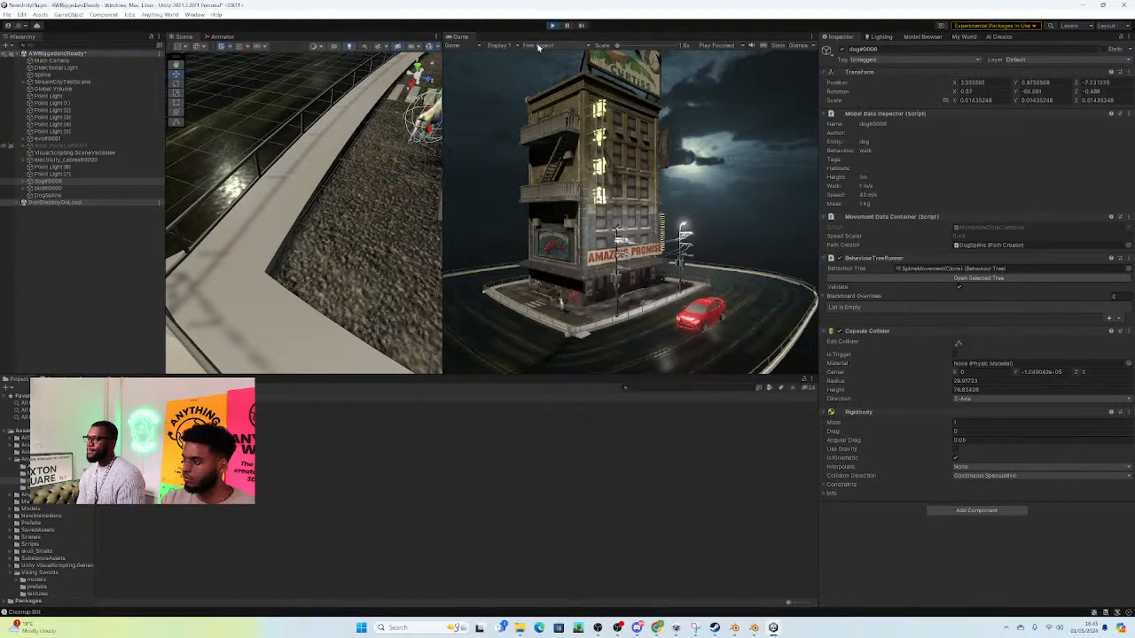
pyautogui.moveTo(314, 189); pyautogui.dragTo(497, 49, button='right')
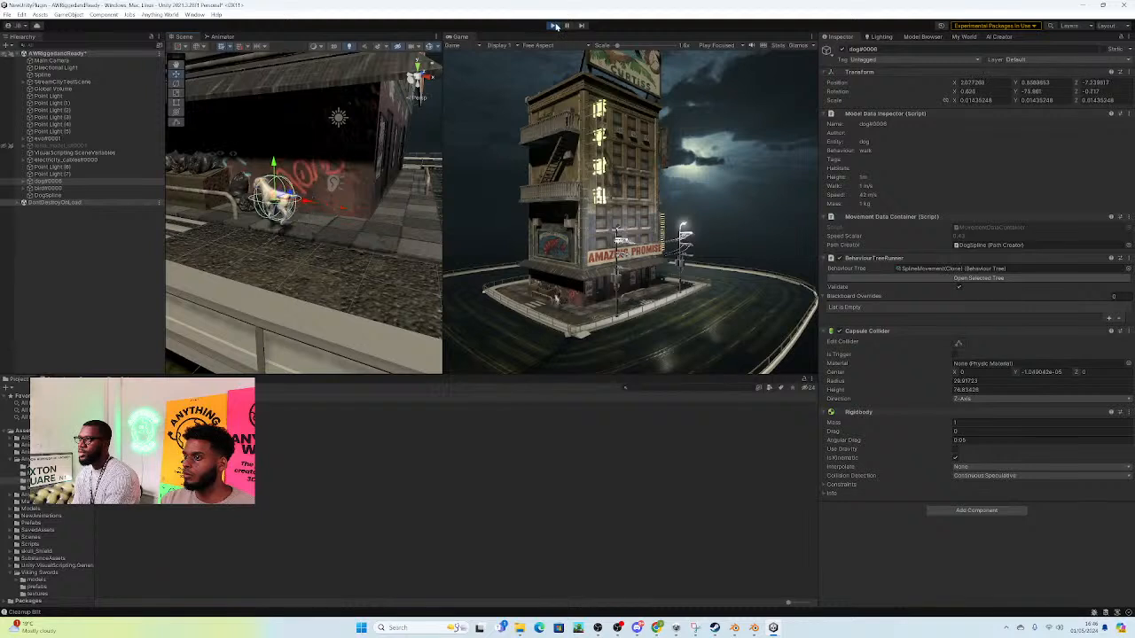
pyautogui.click(552, 26)
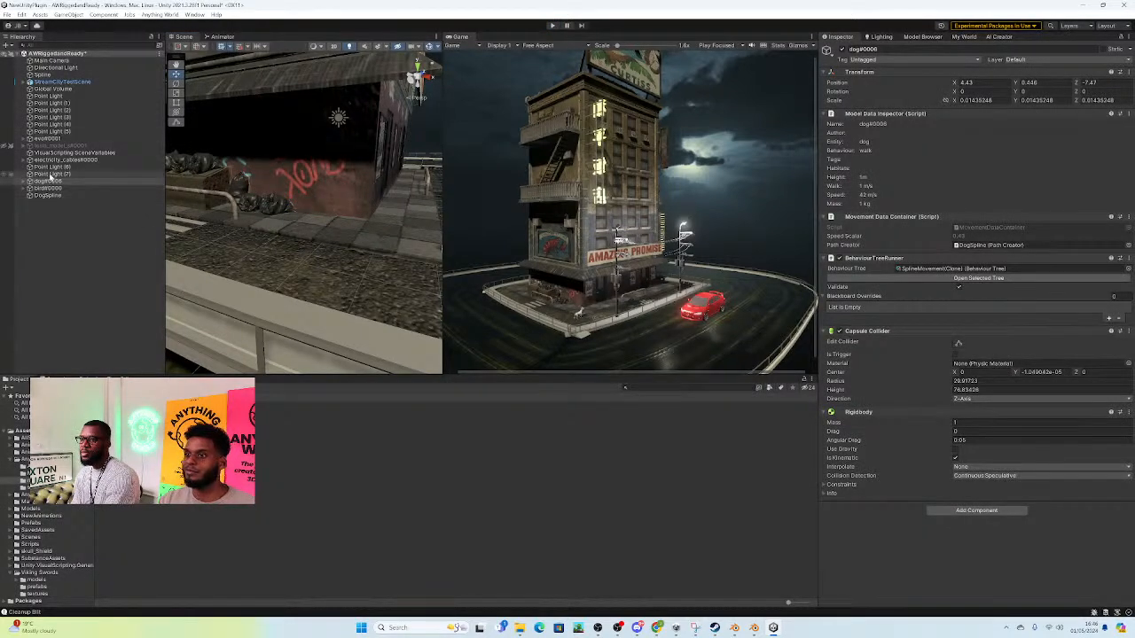
# Step: Select DogSpline and lower the whole path to about Y -0.53
pyautogui.doubleClick(48, 195)
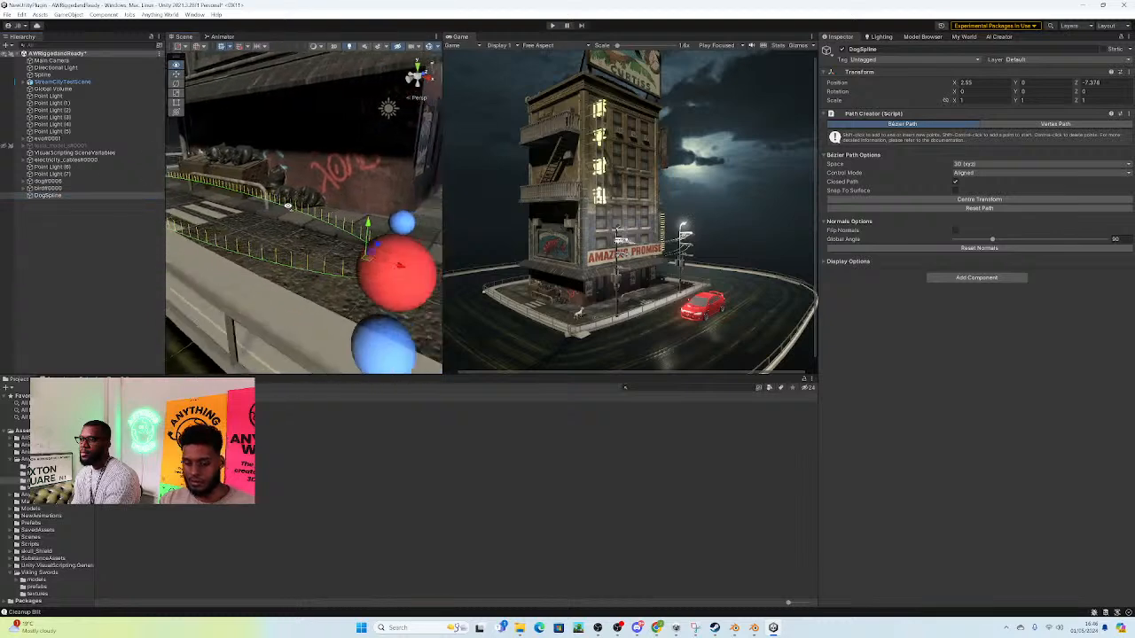
pyautogui.click(373, 192)
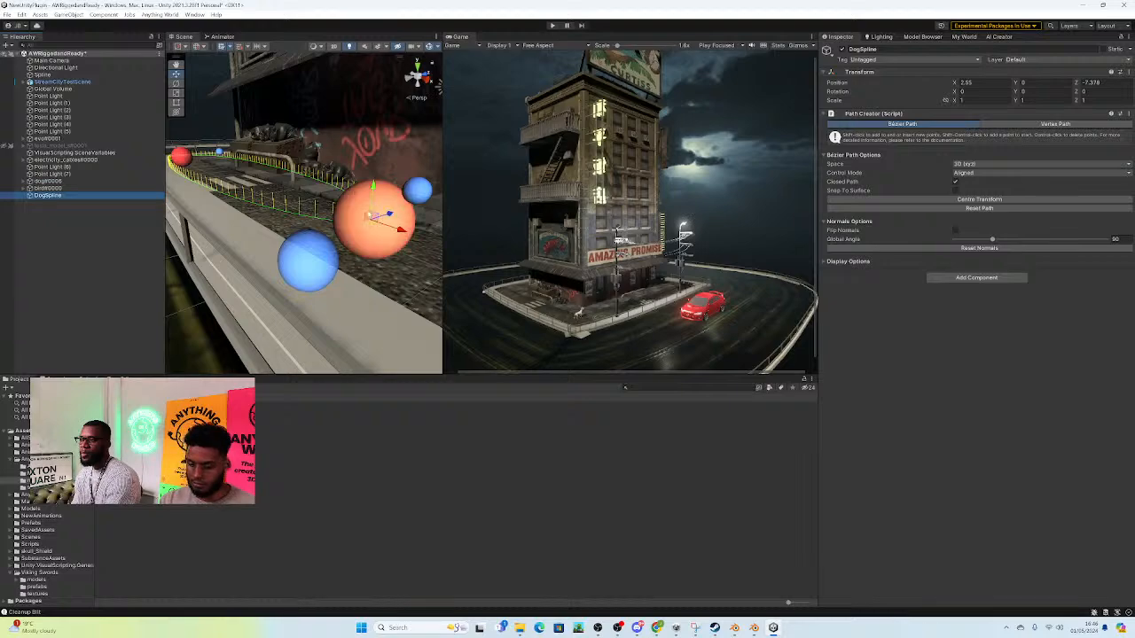
pyautogui.moveTo(283, 202); pyautogui.dragTo(426, 204, button='right')
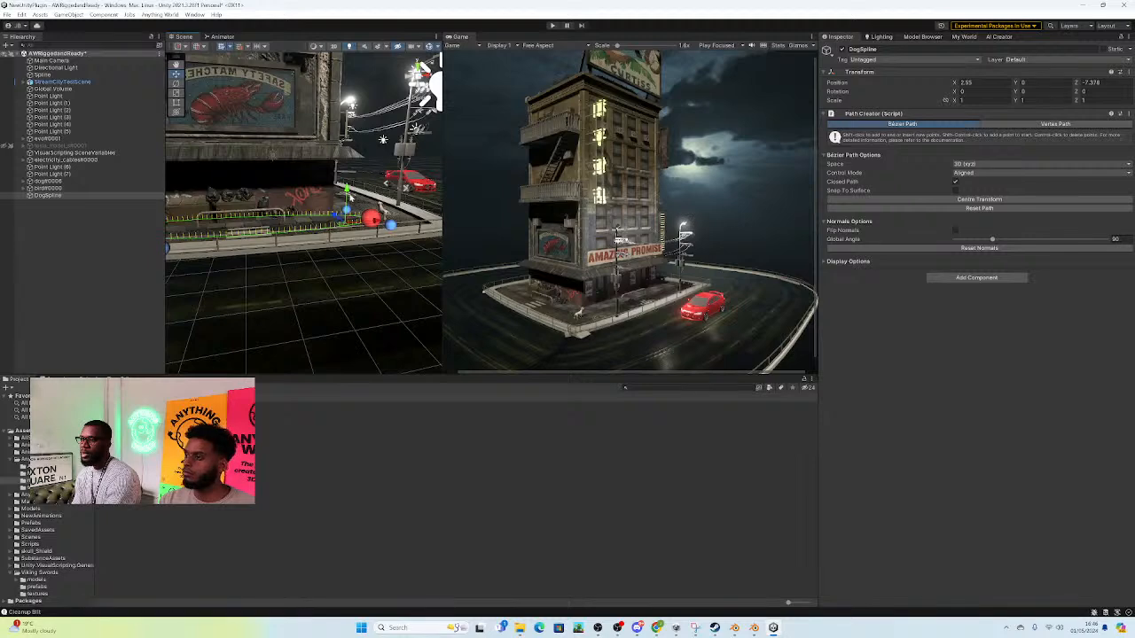
pyautogui.moveTo(348, 190); pyautogui.dragTo(348, 187)
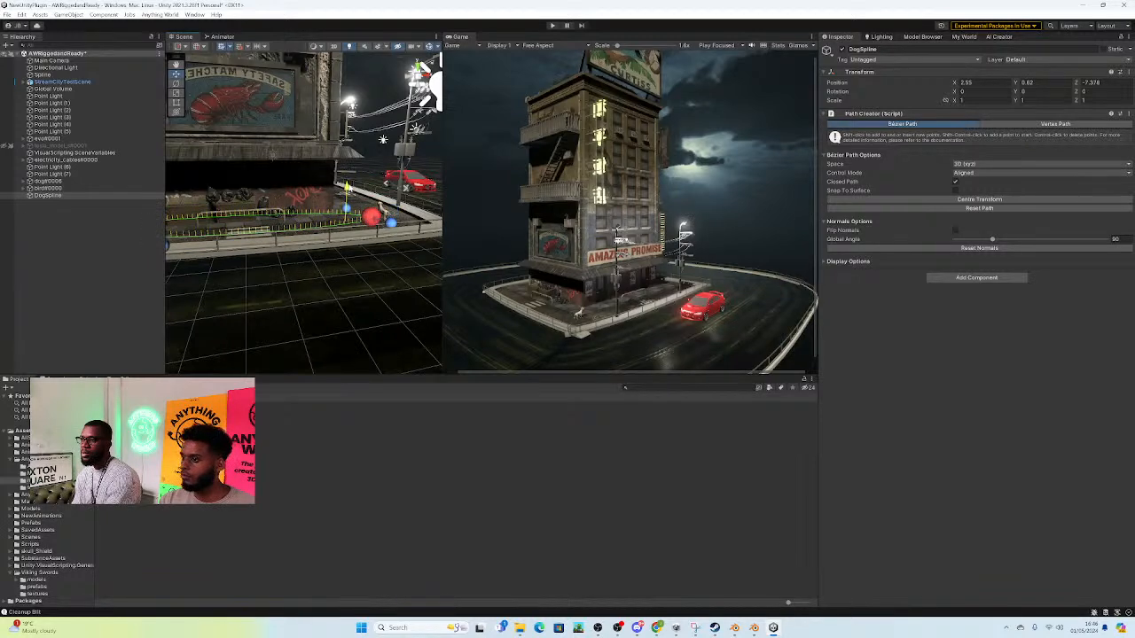
pyautogui.moveTo(311, 196); pyautogui.dragTo(410, 166, button='right')
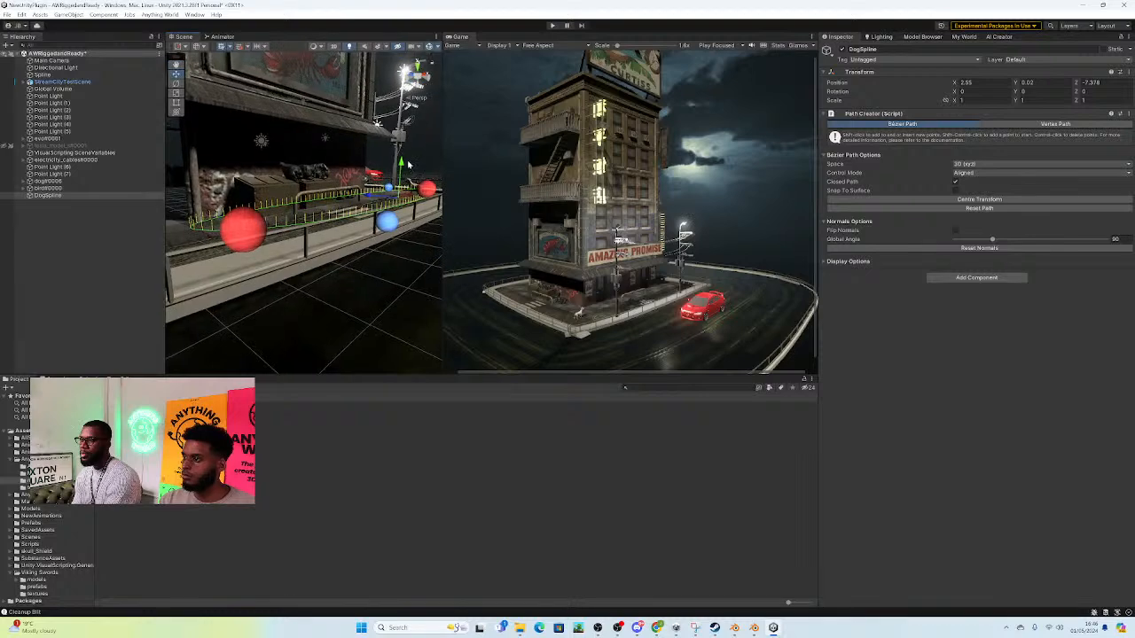
pyautogui.moveTo(400, 166); pyautogui.dragTo(401, 178)
pyautogui.moveTo(359, 227); pyautogui.dragTo(372, 196, button='right')
# Step: Play the scene and raise DogSpline to about Y -0.33 while watching the dog walk along it
pyautogui.click(552, 25)
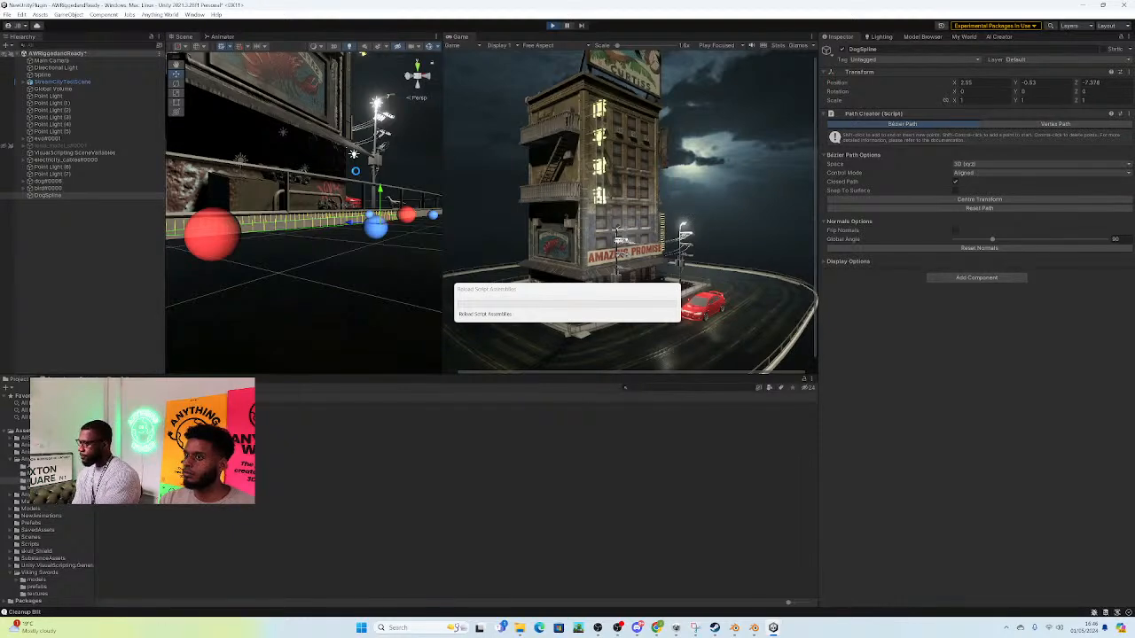
pyautogui.moveTo(389, 199); pyautogui.dragTo(337, 84, button='right')
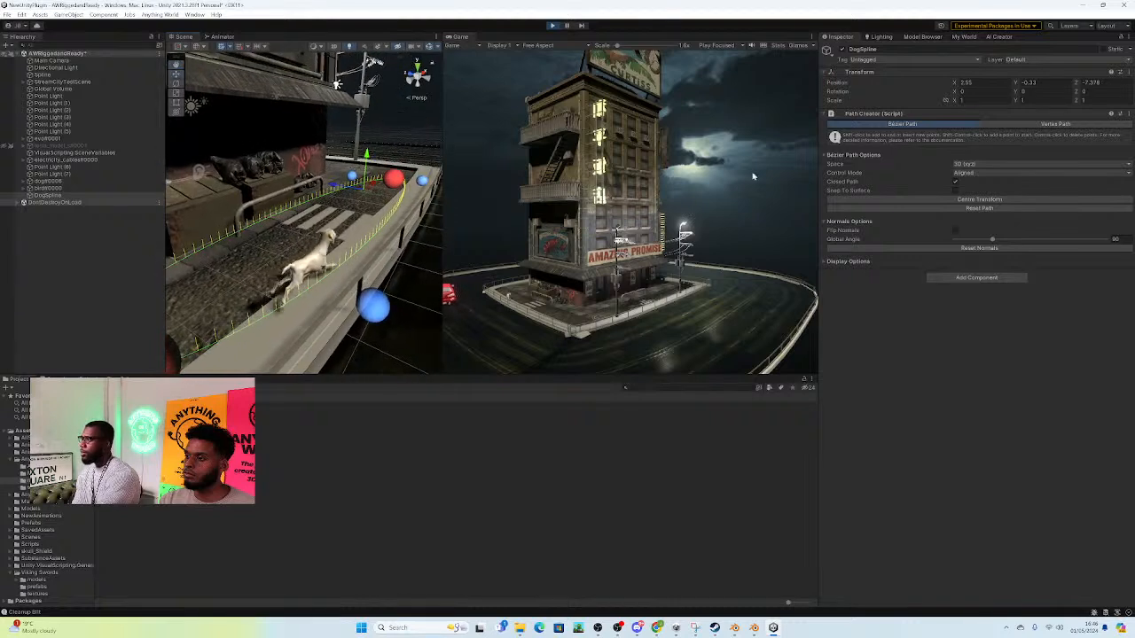
# Step: Copy DogSpline's position during play mode, stop the scene, and paste that position onto its Transform
pyautogui.click(1128, 72)
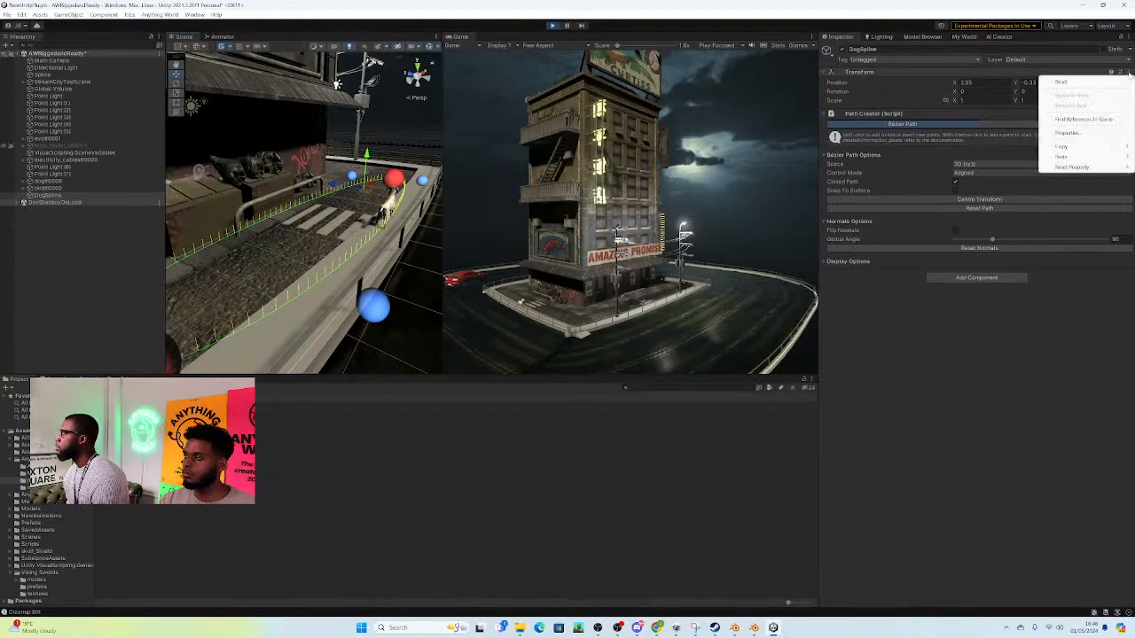
pyautogui.moveTo(1067, 150)
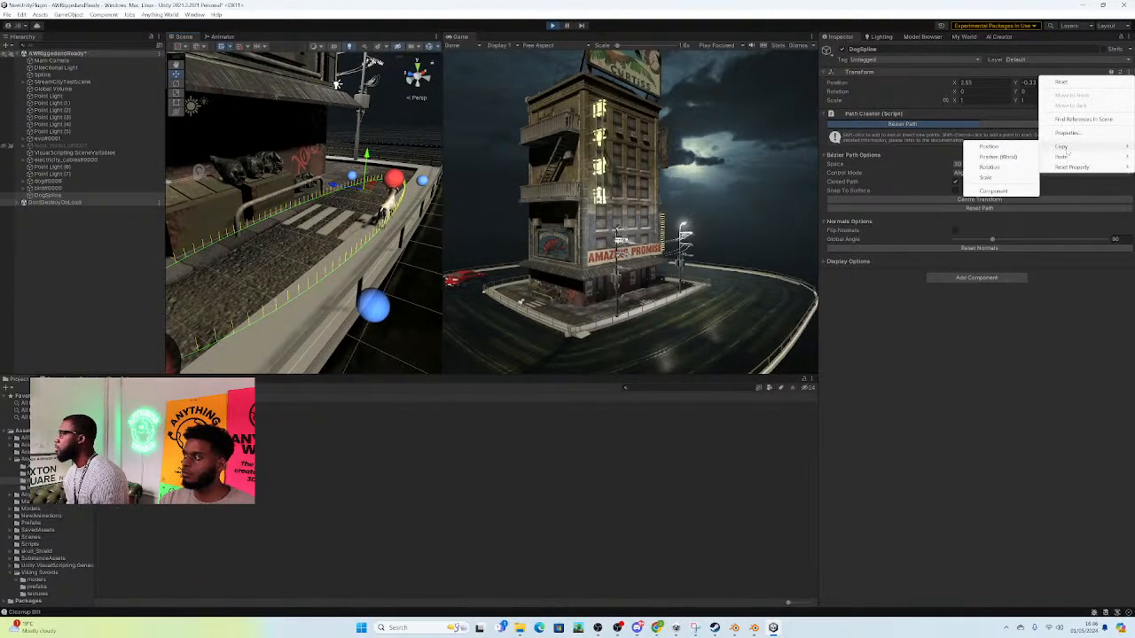
pyautogui.click(988, 146)
pyautogui.click(551, 25)
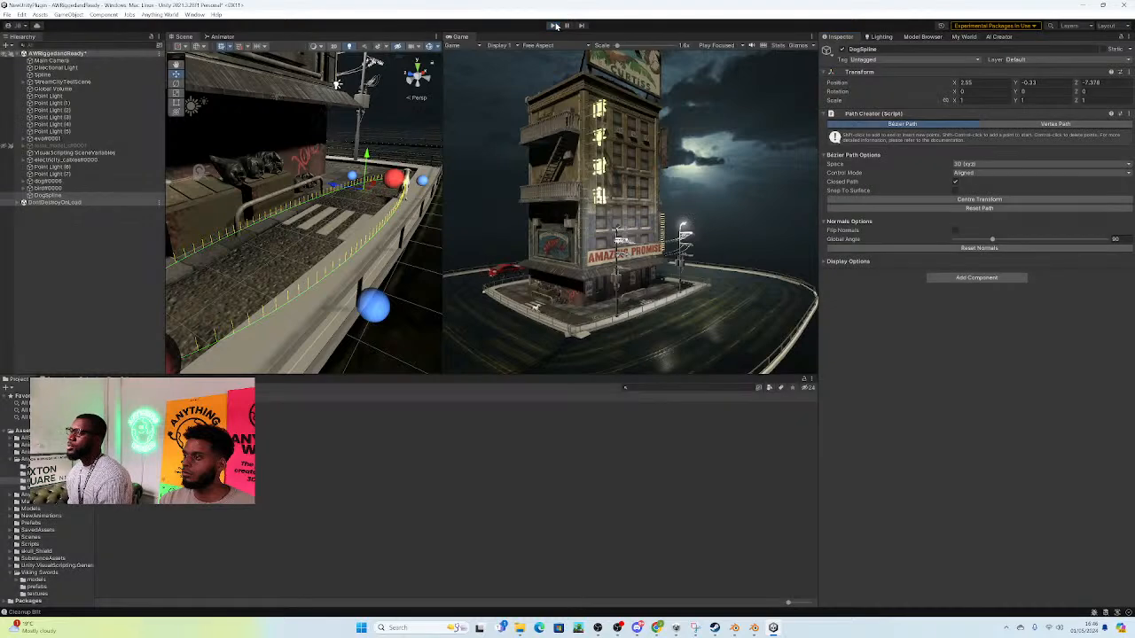
pyautogui.click(1129, 72)
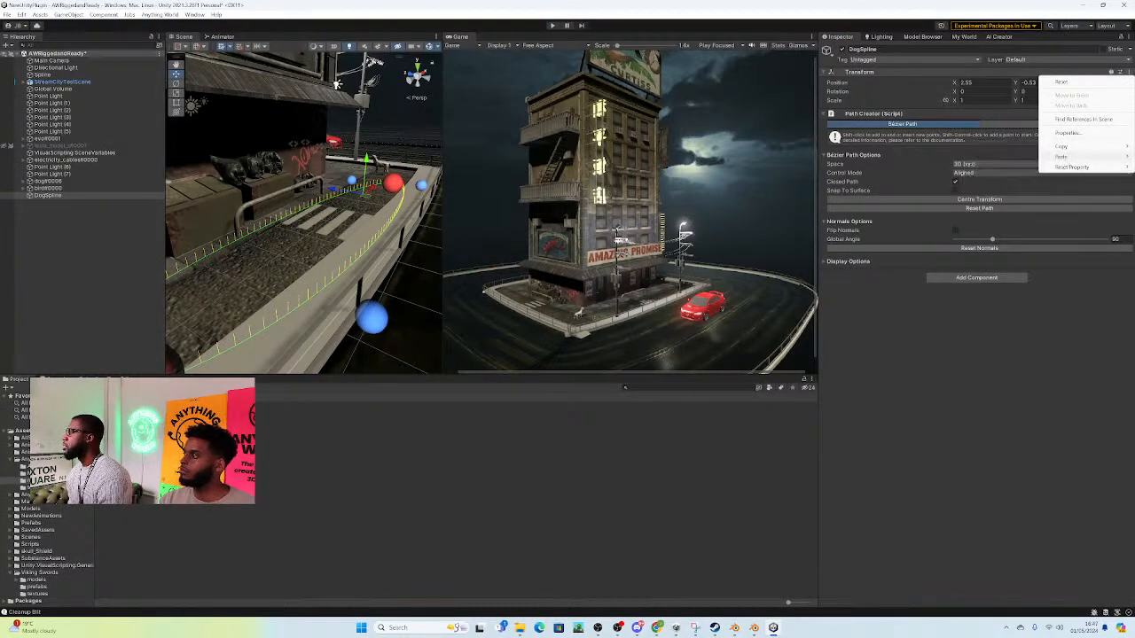
pyautogui.moveTo(1061, 156)
pyautogui.click(982, 156)
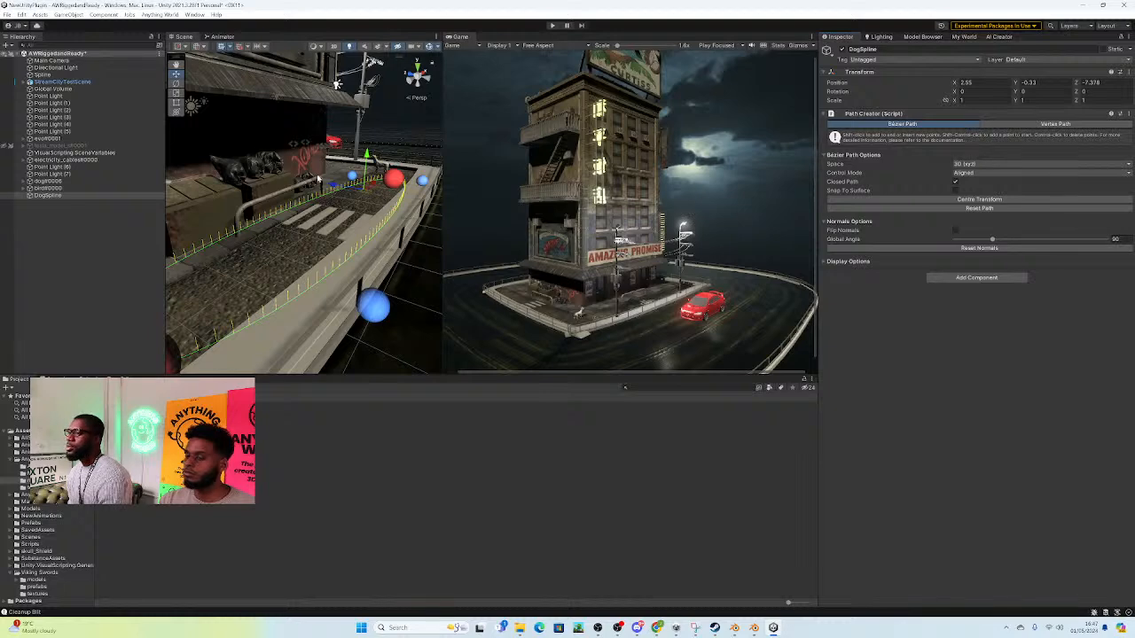
# Step: Reshape the near end of DogSpline by moving the front anchor's control handle over the manhole cover
pyautogui.press('f')
pyautogui.keyDown('alt'); pyautogui.moveTo(313, 184); pyautogui.dragTo(343, 194); pyautogui.keyUp('alt')
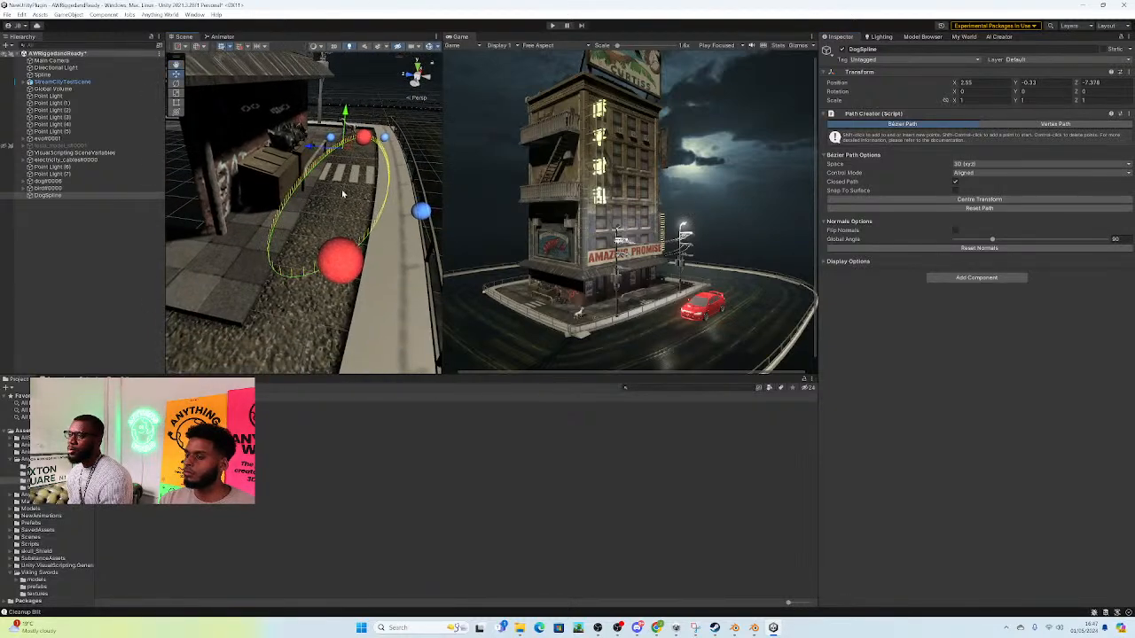
pyautogui.click(333, 278)
pyautogui.moveTo(376, 262); pyautogui.dragTo(362, 257, button='right')
pyautogui.press('s')
pyautogui.keyDown('alt'); pyautogui.moveTo(361, 256); pyautogui.dragTo(384, 233); pyautogui.keyUp('alt')
pyautogui.click(221, 315)
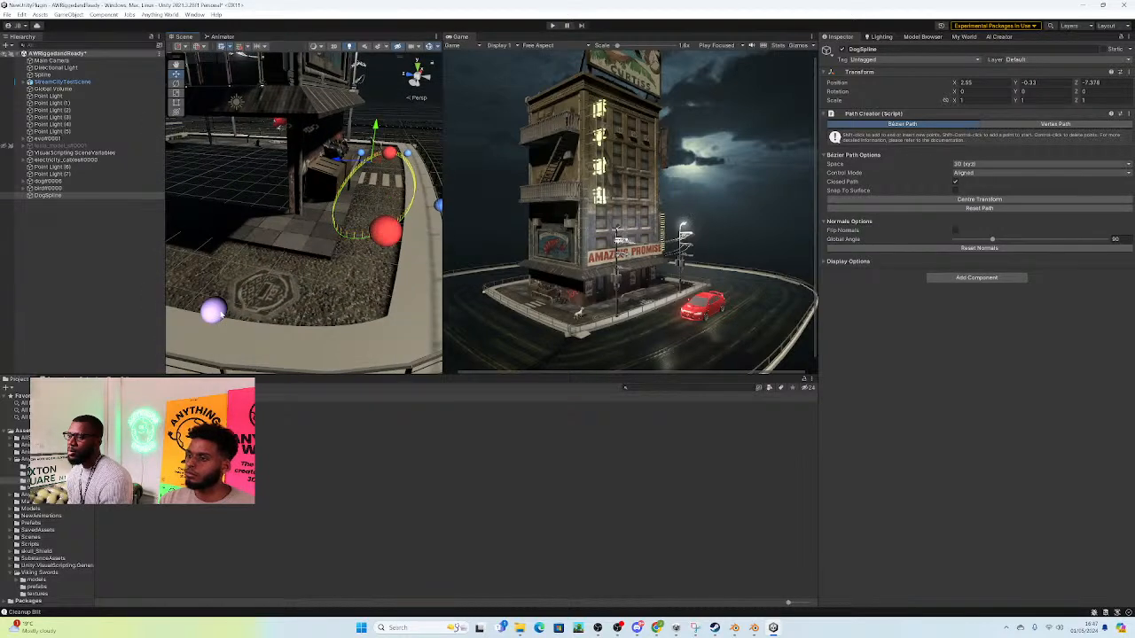
pyautogui.press('s')
pyautogui.moveTo(222, 315); pyautogui.dragTo(211, 308, button='right')
pyautogui.click(264, 279)
pyautogui.click(266, 280)
pyautogui.moveTo(260, 279); pyautogui.dragTo(327, 264)
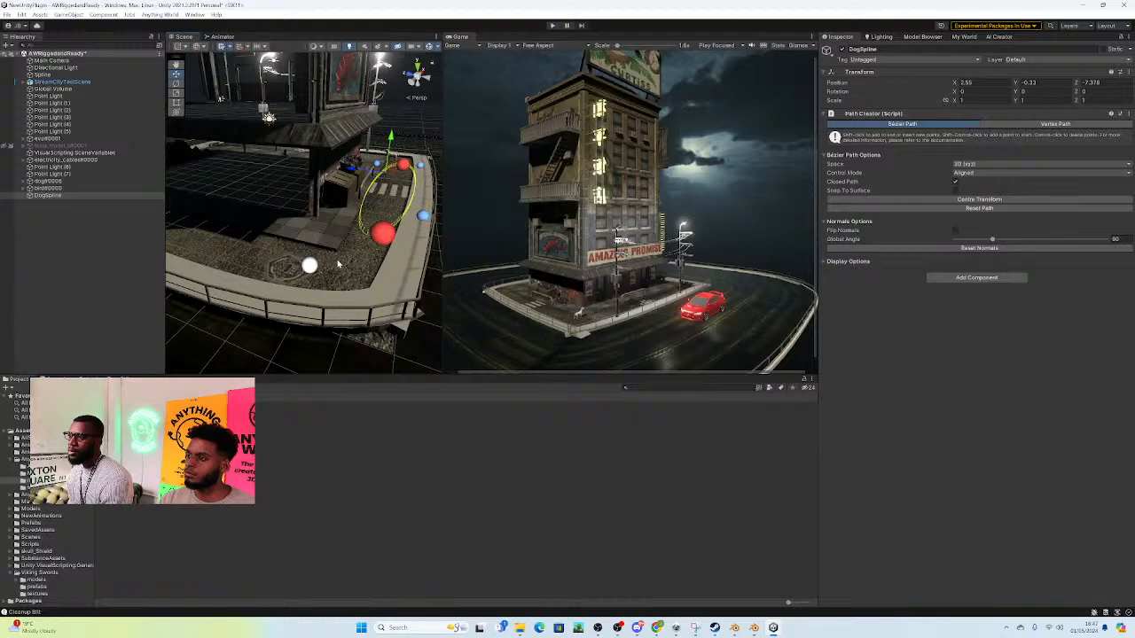
pyautogui.keyDown('alt'); pyautogui.moveTo(422, 254); pyautogui.dragTo(424, 216); pyautogui.keyUp('alt')
pyautogui.scroll(3, 423, 215)
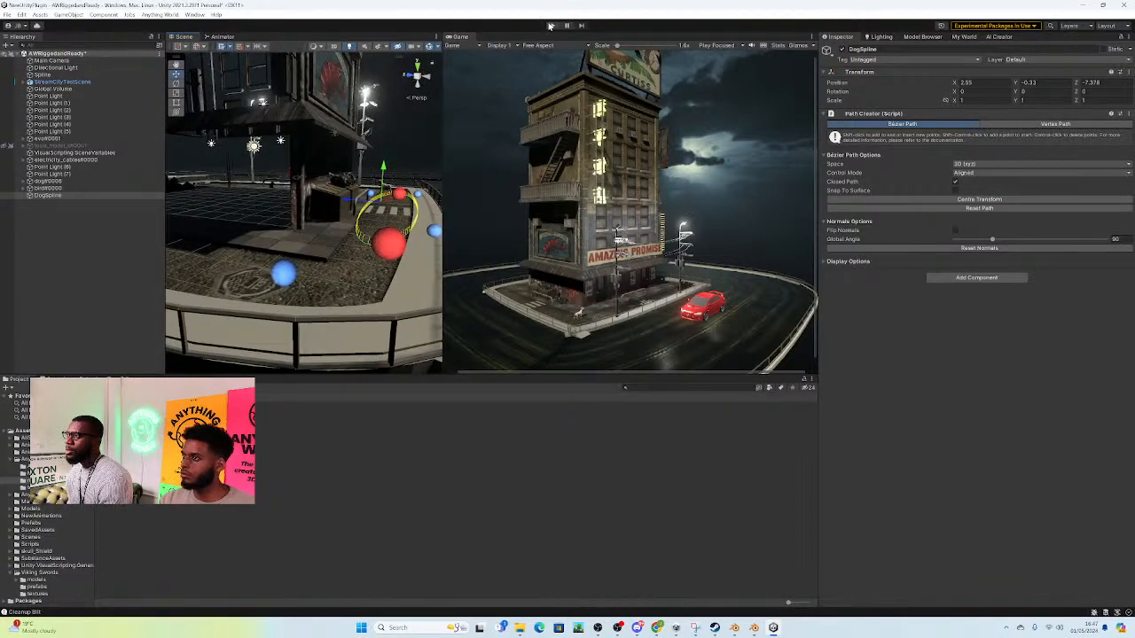
# Step: Play the scene to check the dog's walk along DogSpline from a closer view, and stop playback
pyautogui.click(550, 26)
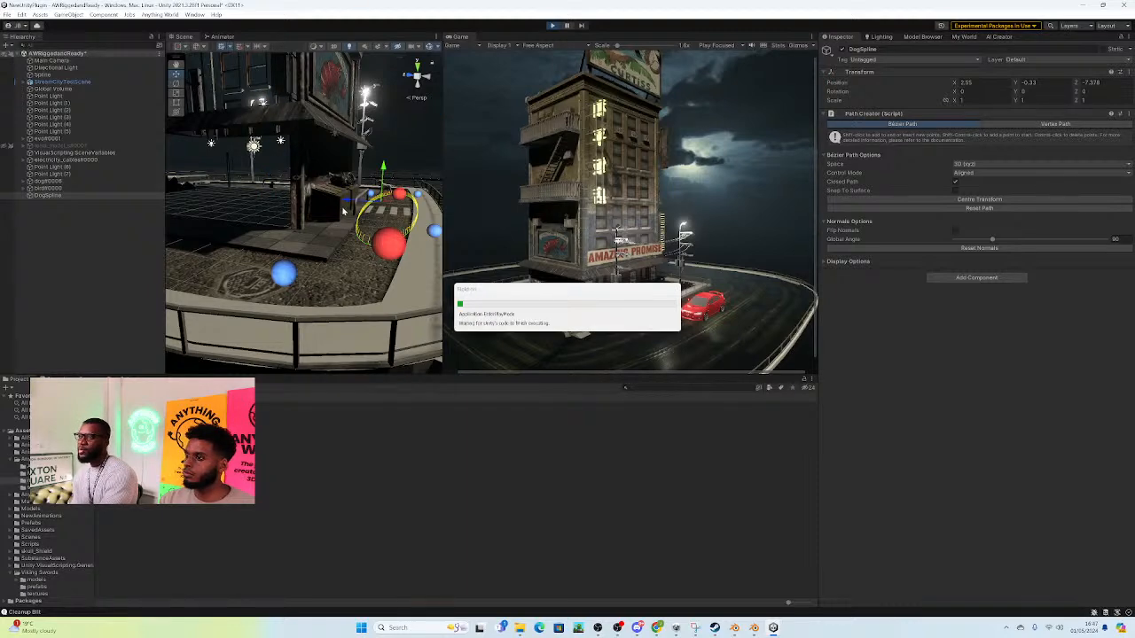
pyautogui.moveTo(387, 217); pyautogui.dragTo(66, 284, button='right')
pyautogui.press('w')
pyautogui.press('s')
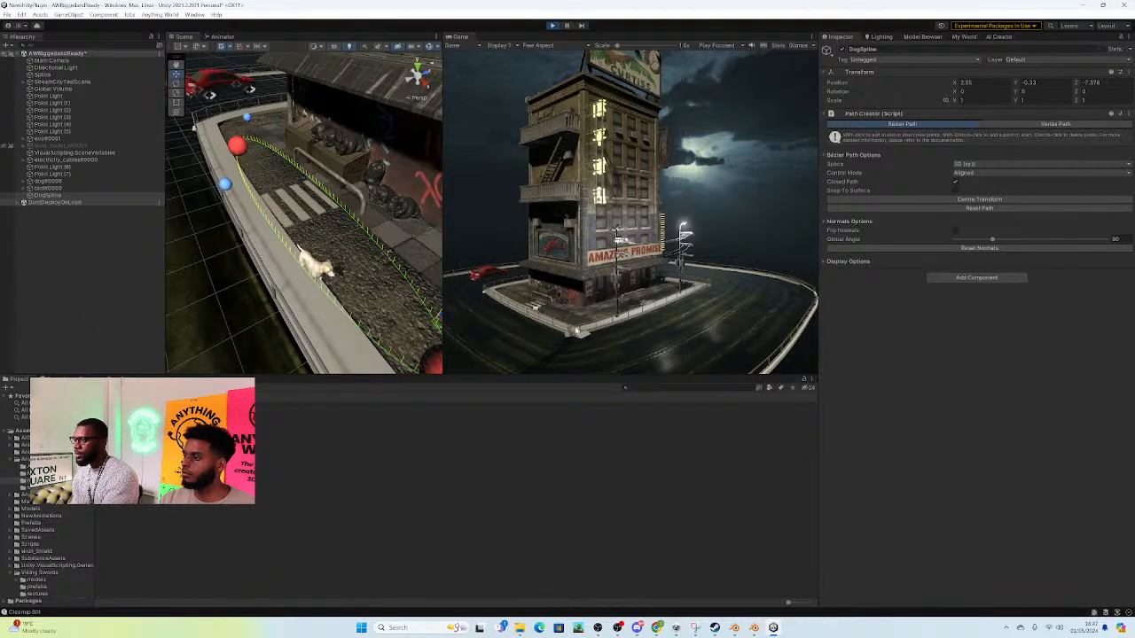
pyautogui.click(553, 26)
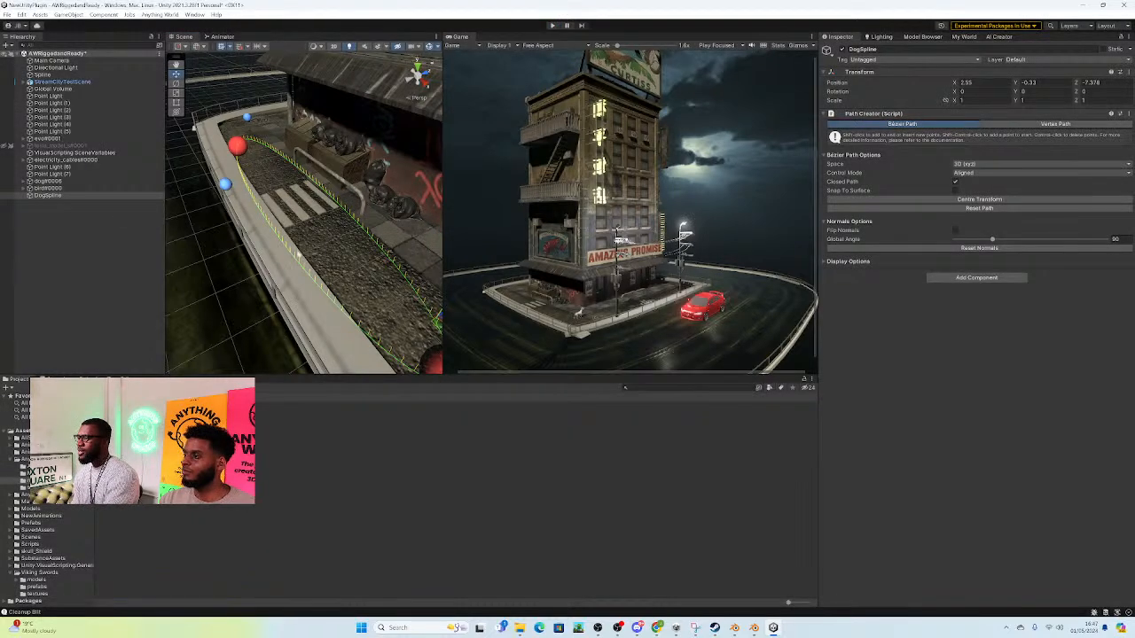
pyautogui.moveTo(324, 253); pyautogui.dragTo(392, 246, button='right')
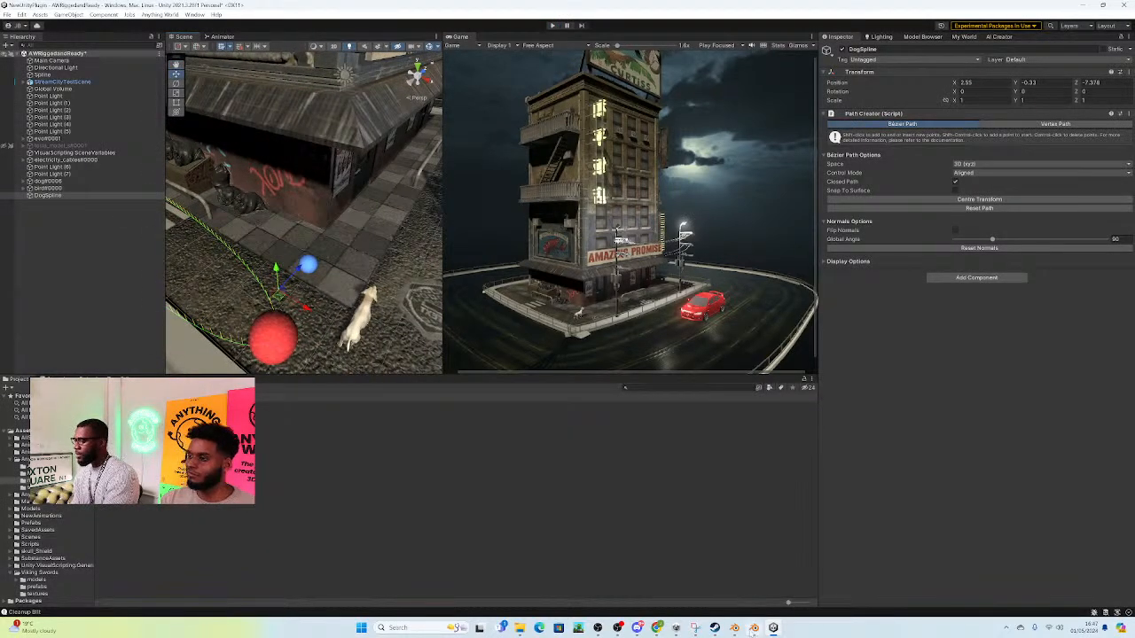
# Step: Switch to Blender to check the Joey upload in the Animate Anything panel, and return to Unity
pyautogui.click(734, 630)
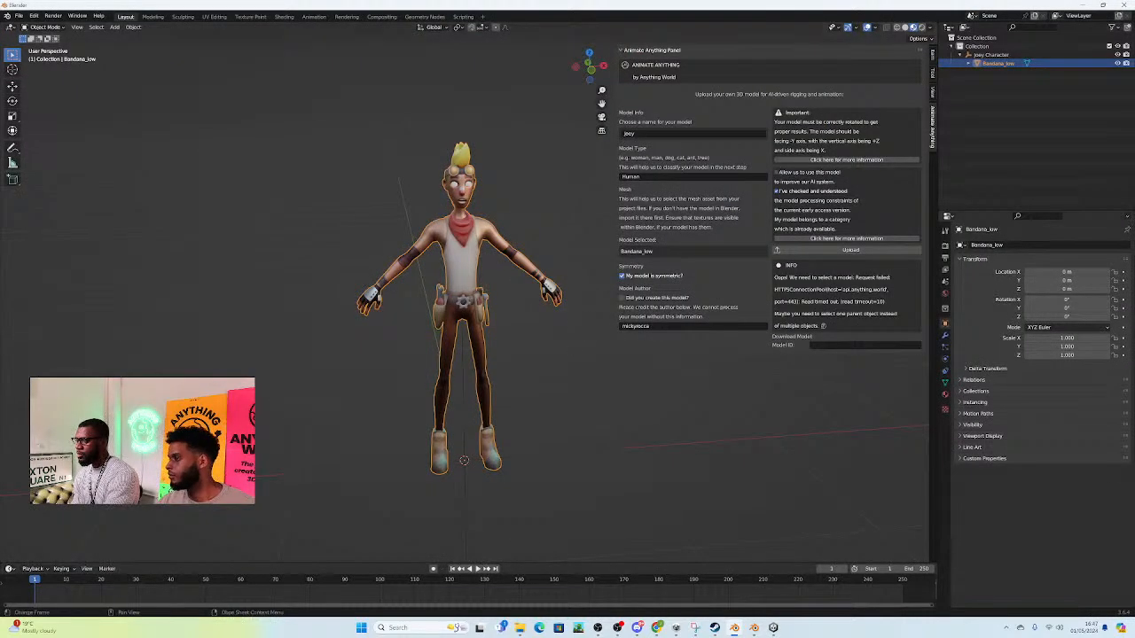
pyautogui.moveTo(772, 631)
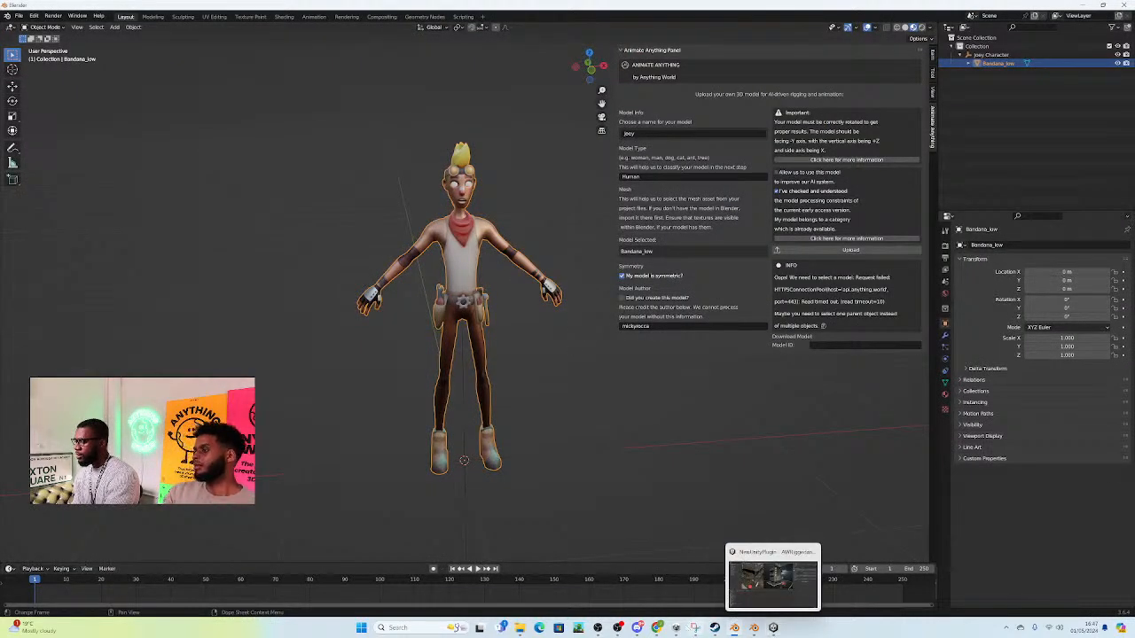
pyautogui.moveTo(657, 629)
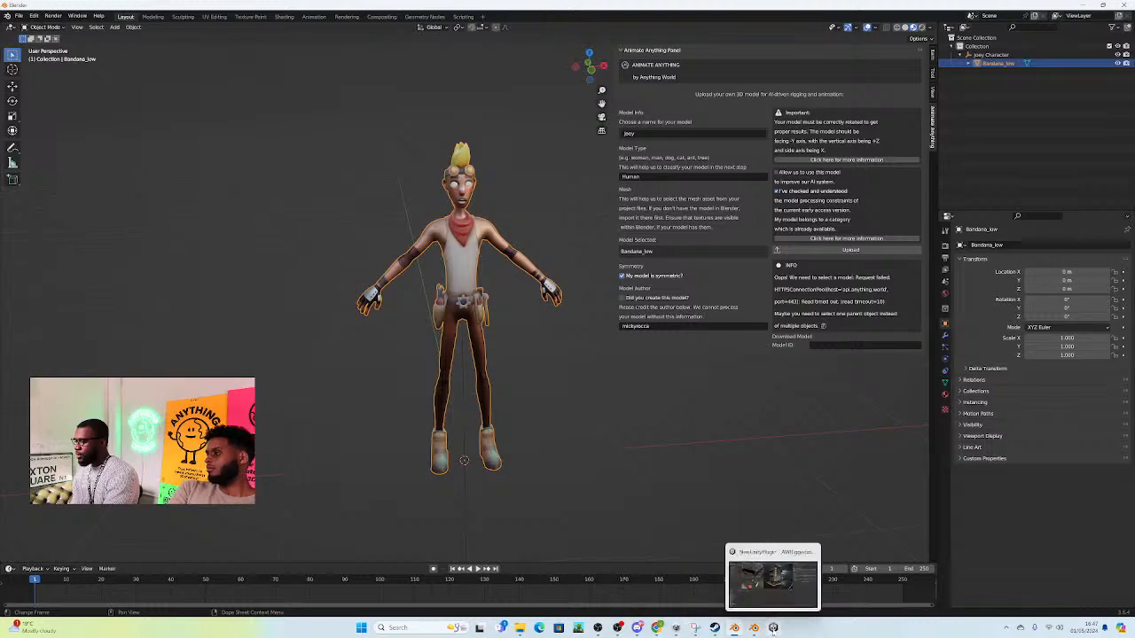
pyautogui.click(772, 628)
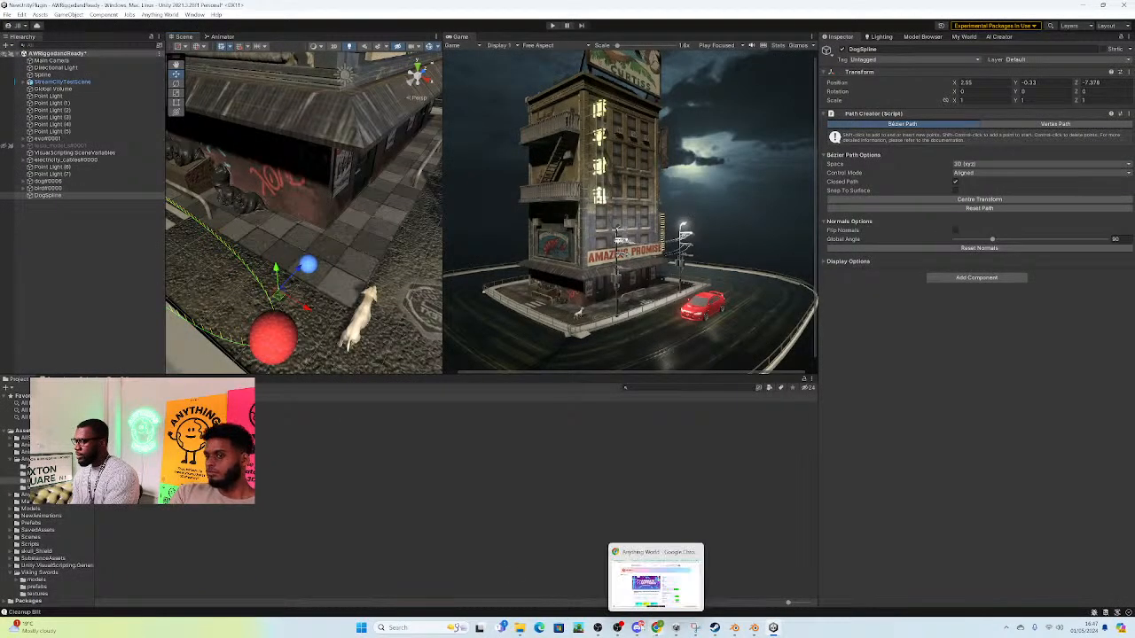
# Step: Find the Jay_Logic character in the project's Models folder and add its FBX model to the scene
pyautogui.click(41, 467)
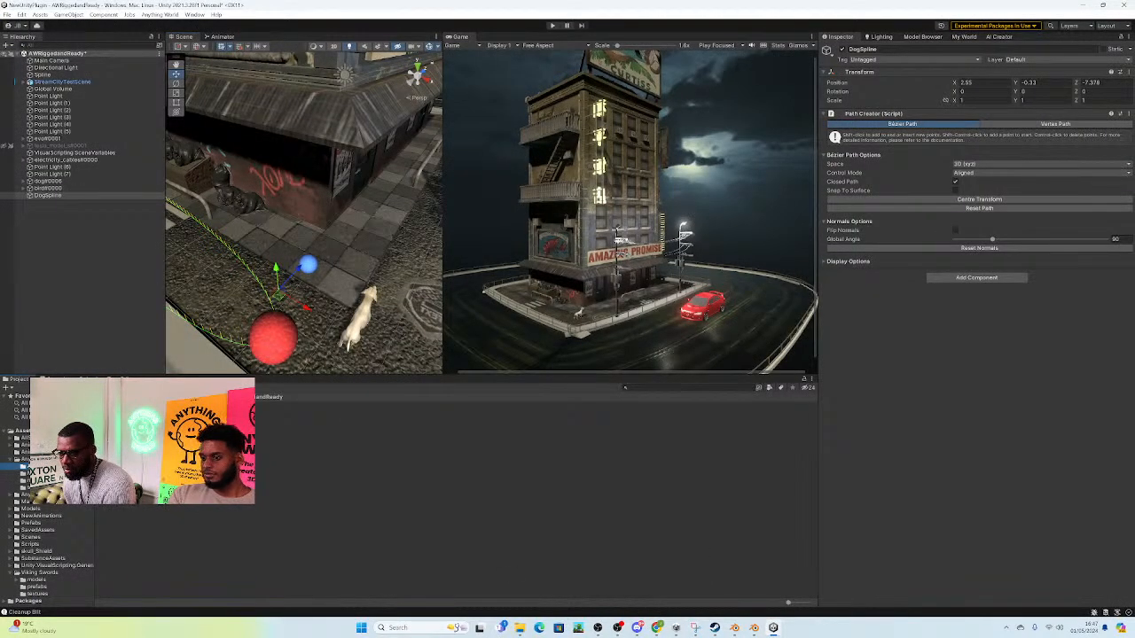
pyautogui.click(36, 508)
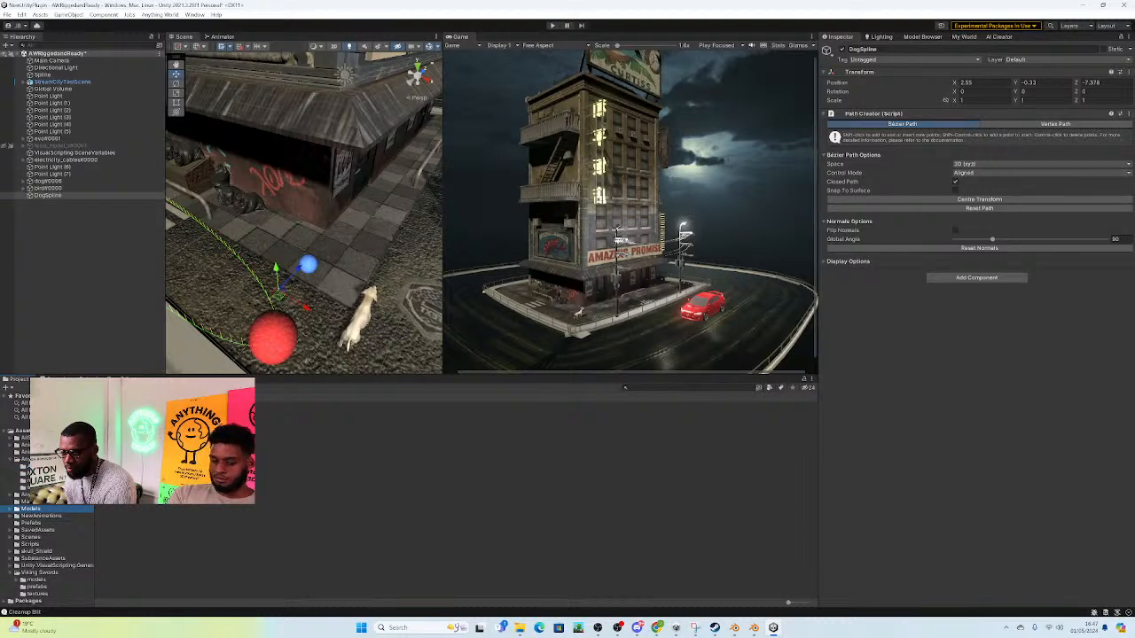
pyautogui.click(122, 447)
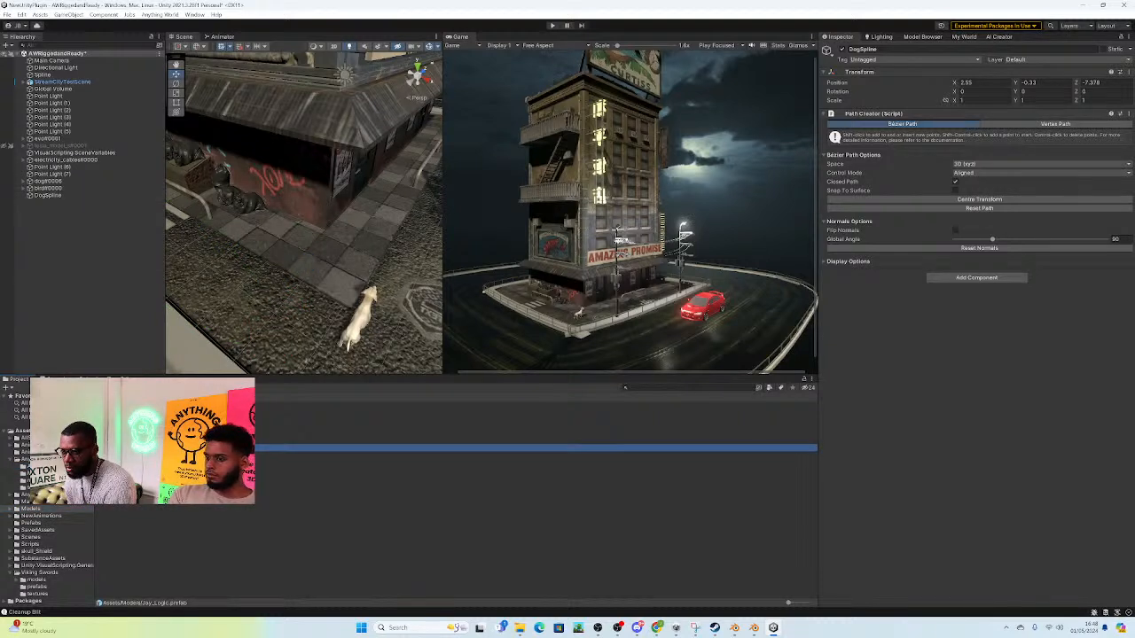
pyautogui.click(123, 440)
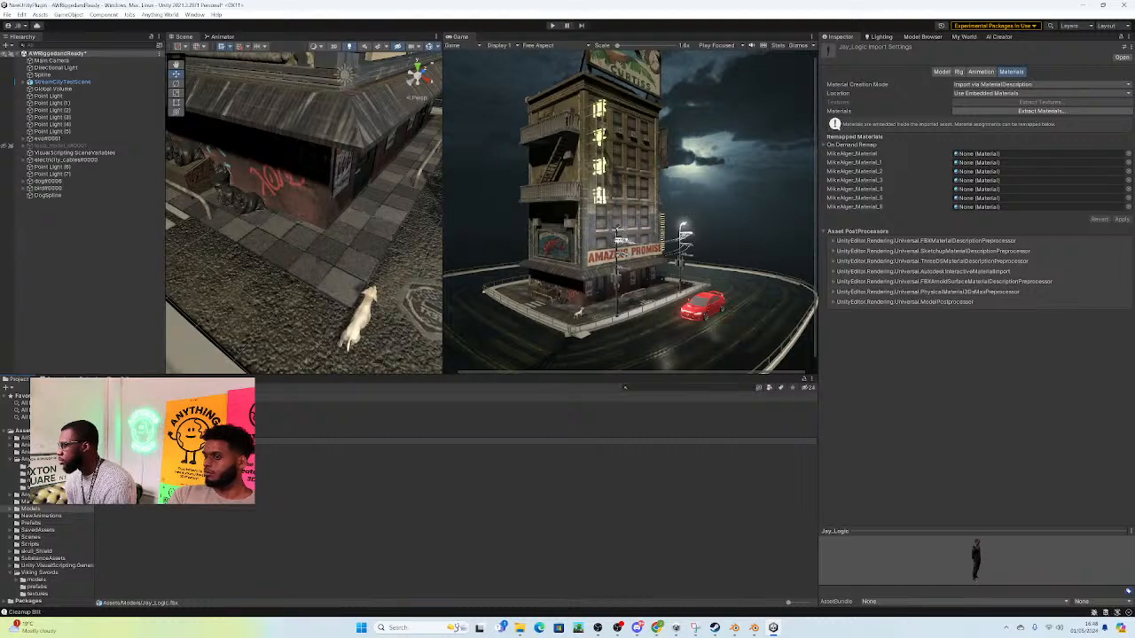
pyautogui.click(122, 441)
pyautogui.moveTo(123, 440); pyautogui.dragTo(83, 266)
# Step: Scale Jay_Logic uniformly to 0.0896 and move him onto the pavement corner beside the building
pyautogui.moveTo(305, 207); pyautogui.dragTo(184, 160, button='right')
pyautogui.press('s')
pyautogui.click(176, 93)
pyautogui.moveTo(299, 248); pyautogui.dragTo(278, 269)
pyautogui.moveTo(338, 265); pyautogui.dragTo(321, 246, button='right')
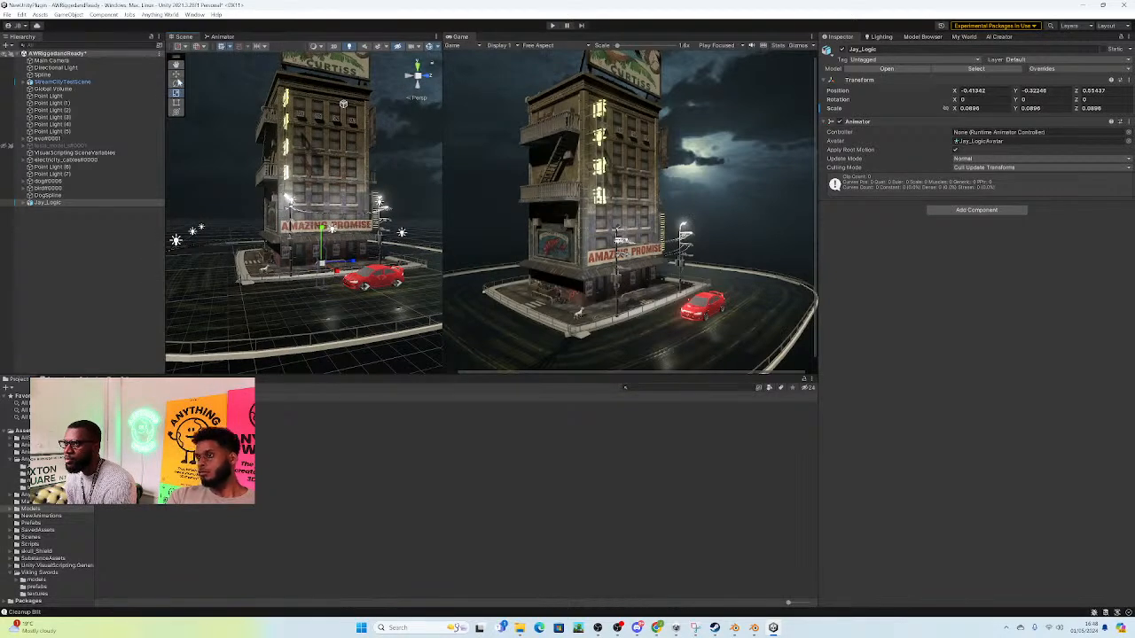
pyautogui.press('w')
pyautogui.moveTo(319, 263); pyautogui.dragTo(248, 210)
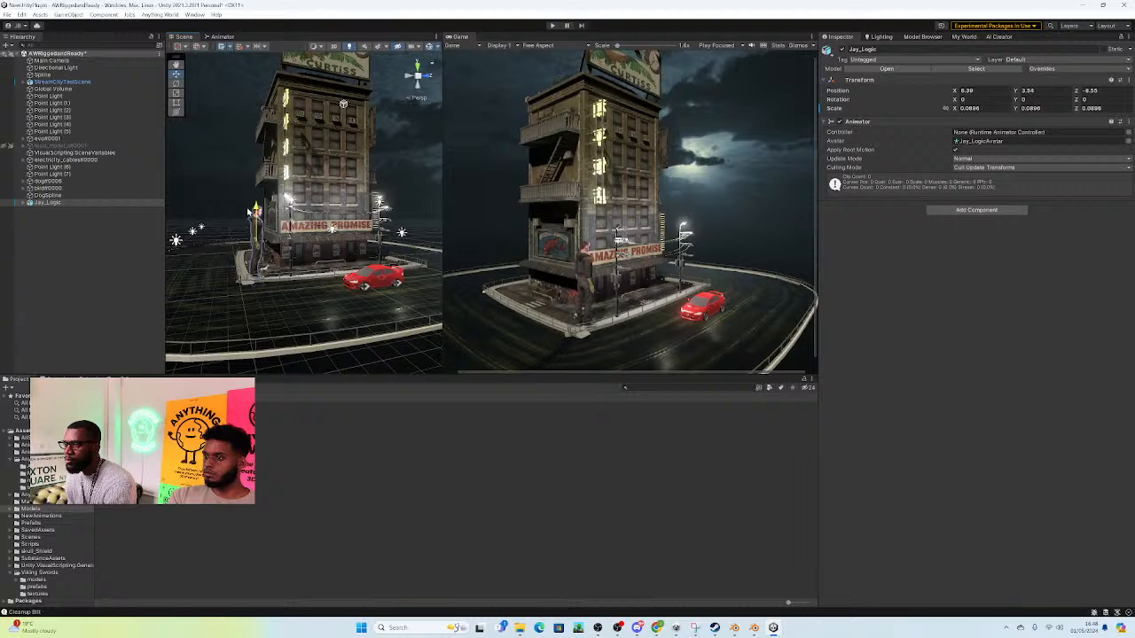
pyautogui.press('w')
pyautogui.moveTo(277, 263); pyautogui.dragTo(260, 265, button='right')
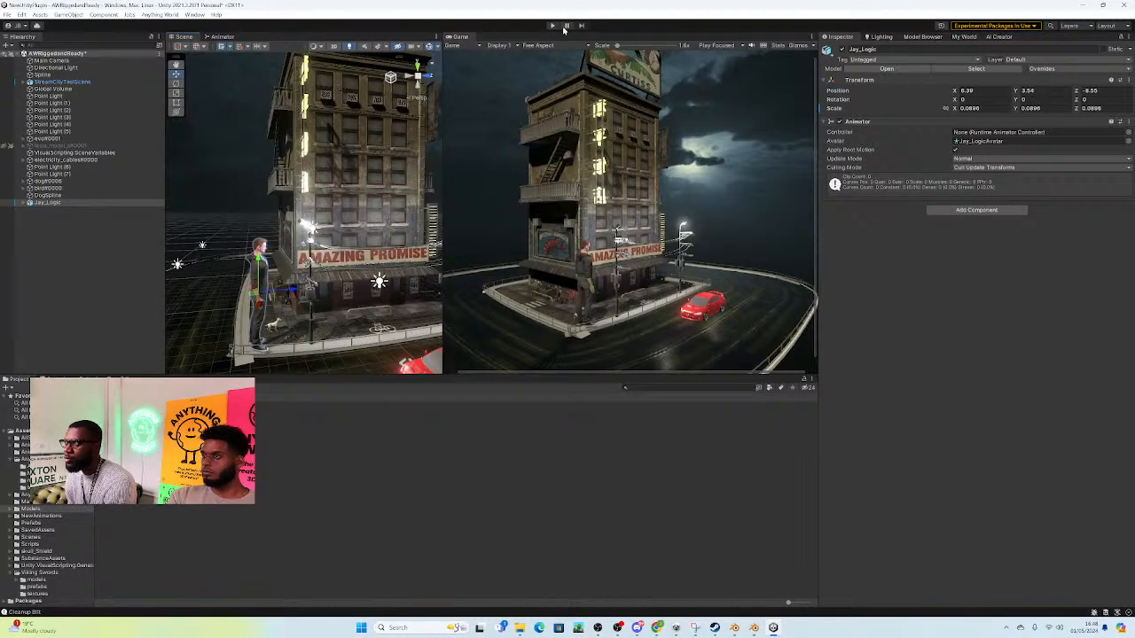
# Step: Test the scene with Jay_Logic in play mode and delete him from the scene
pyautogui.click(552, 25)
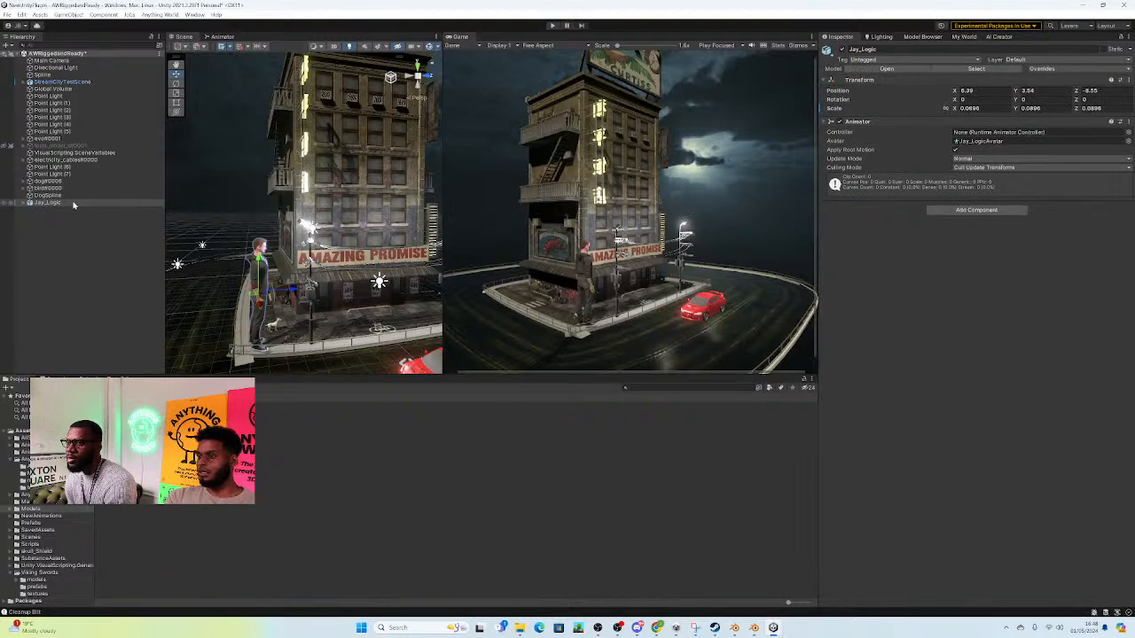
pyautogui.rightClick(75, 203)
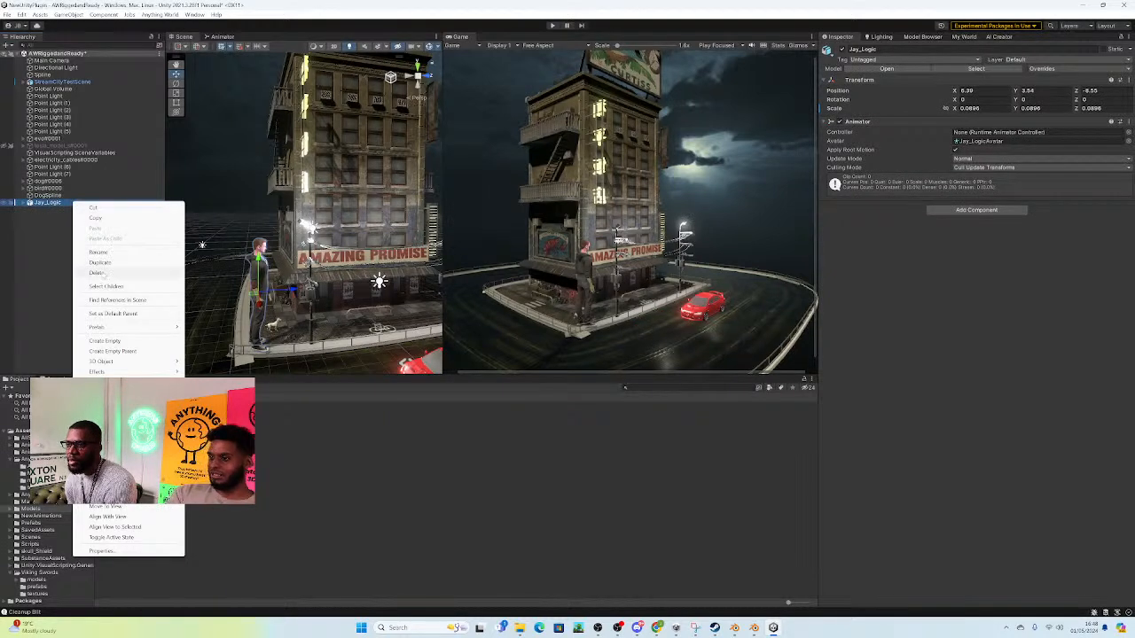
pyautogui.click(98, 272)
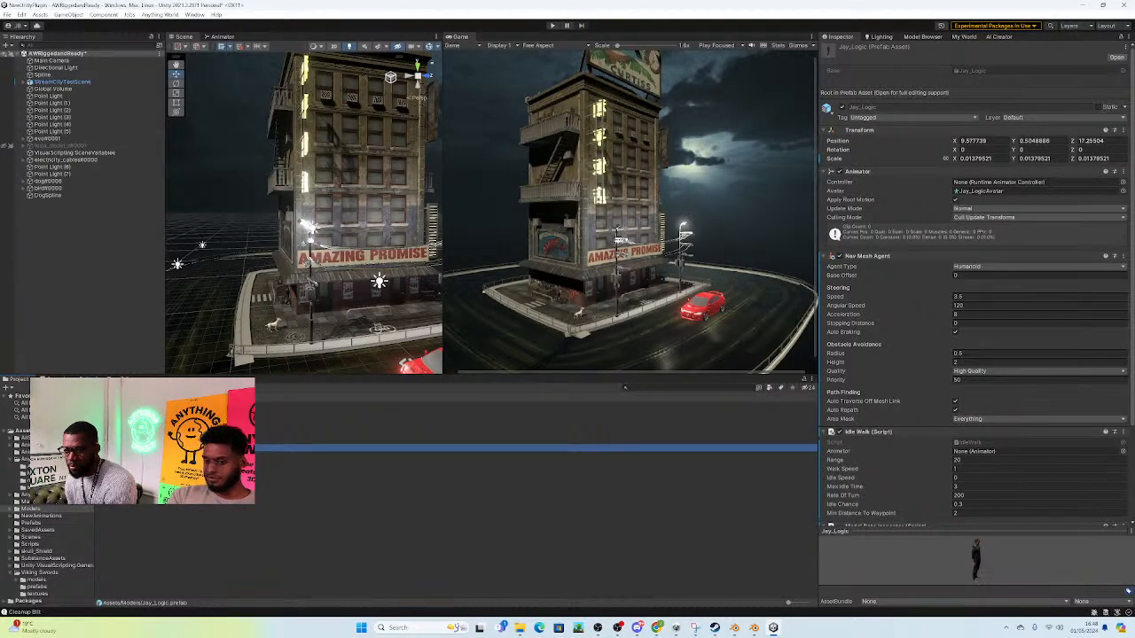
# Step: Look for a usable character model in the project's Models, NewAnimations, Prefabs, SavedAssets, Scripts and skull_Shield folders
pyautogui.click(41, 515)
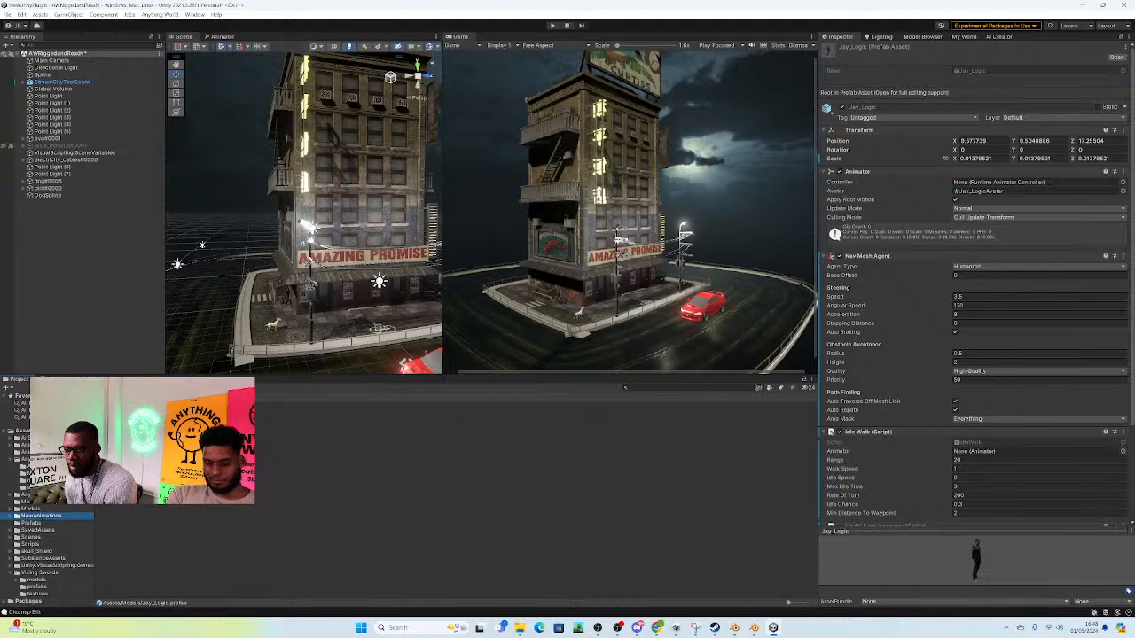
pyautogui.click(33, 508)
pyautogui.click(36, 502)
pyautogui.click(35, 509)
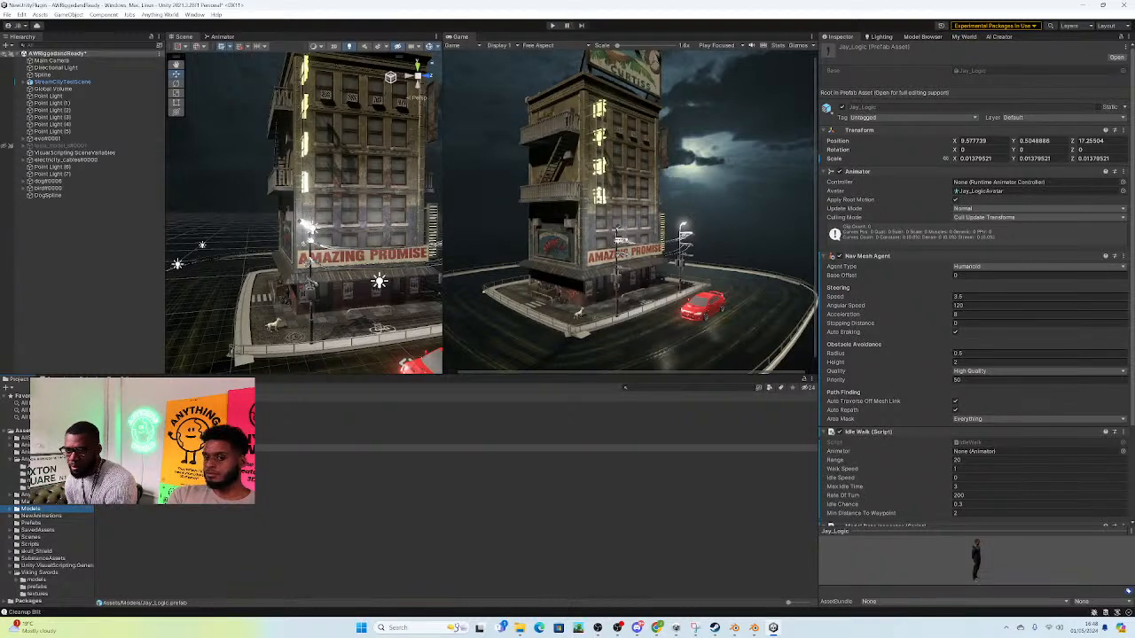
pyautogui.click(44, 516)
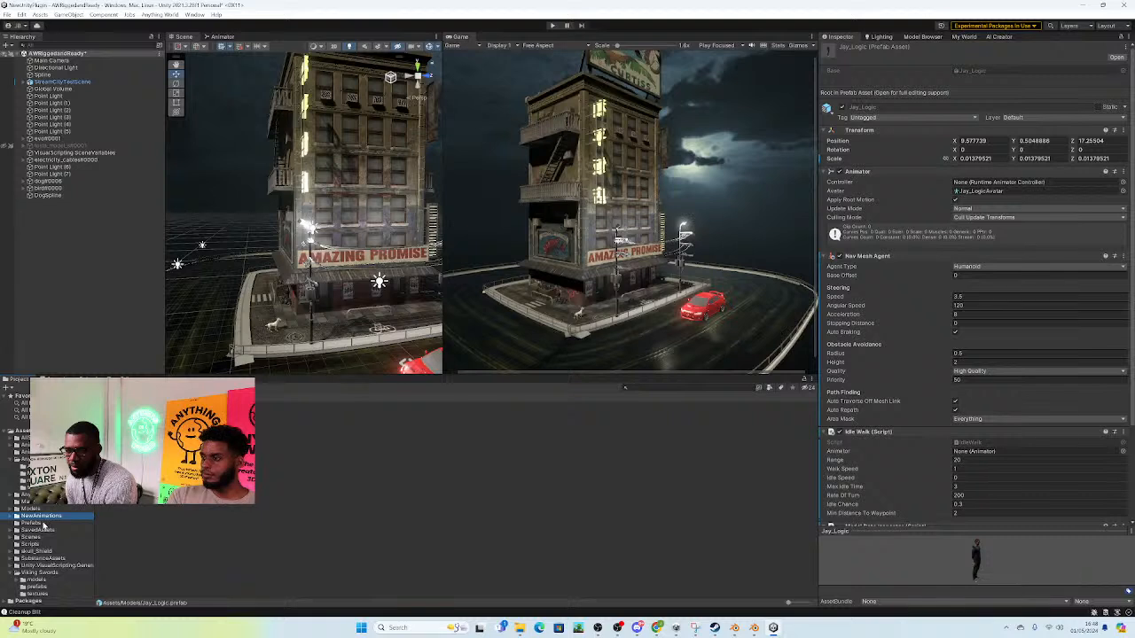
pyautogui.click(36, 523)
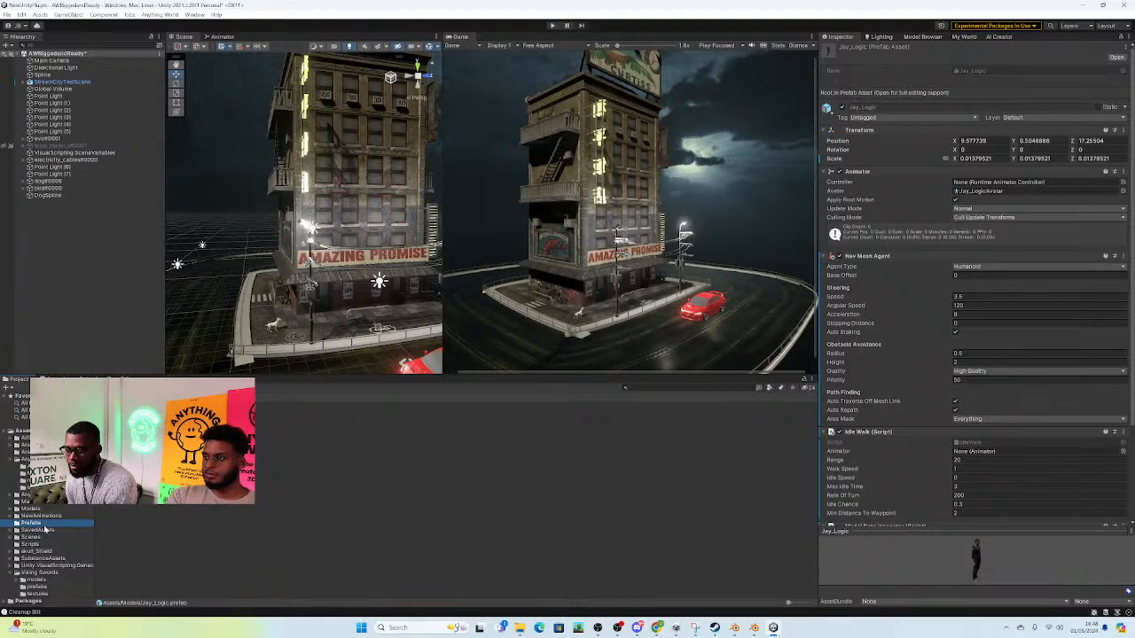
pyautogui.click(40, 530)
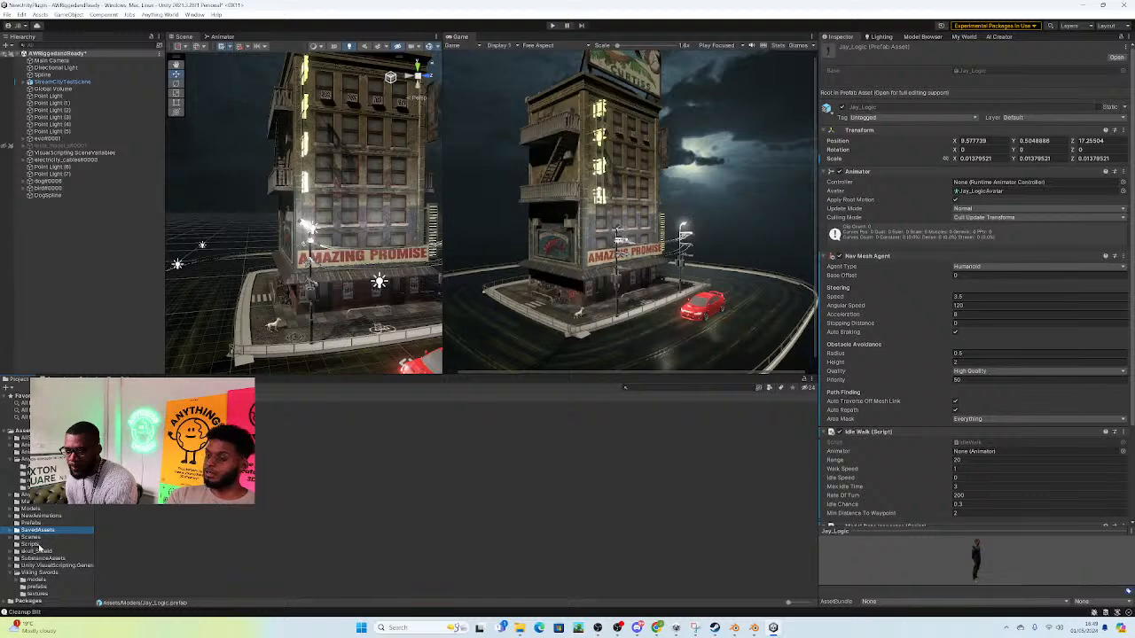
pyautogui.click(37, 544)
pyautogui.click(38, 551)
pyautogui.press('w')
pyautogui.moveTo(391, 281)
pyautogui.mouseDown(button='right')
pyautogui.moveTo(440, 300)
pyautogui.moveTo(450, 317)
pyautogui.moveTo(387, 294)
pyautogui.mouseUp(button='right')
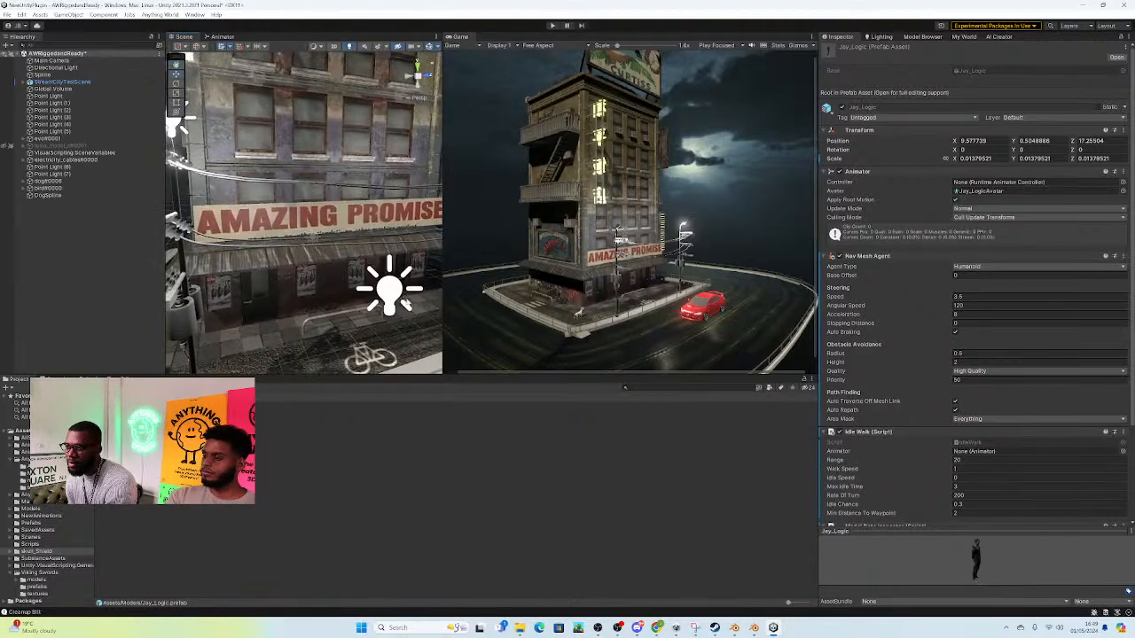
# Step: Inspect the models subfolder of Viking Swords in the project assets
pyautogui.click(37, 572)
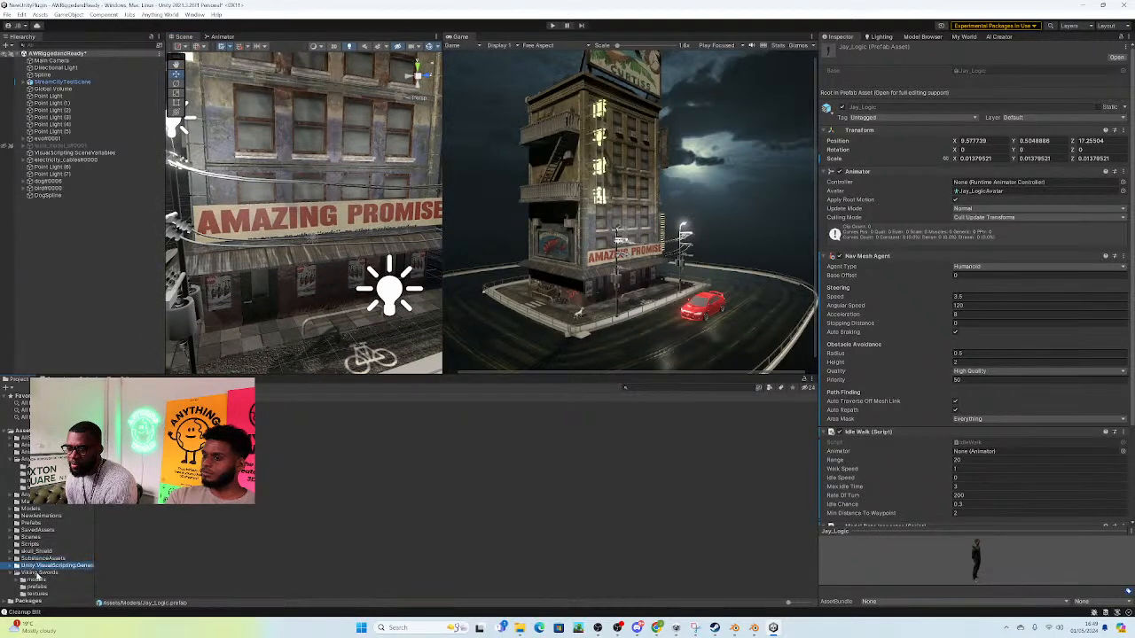
pyautogui.click(124, 405)
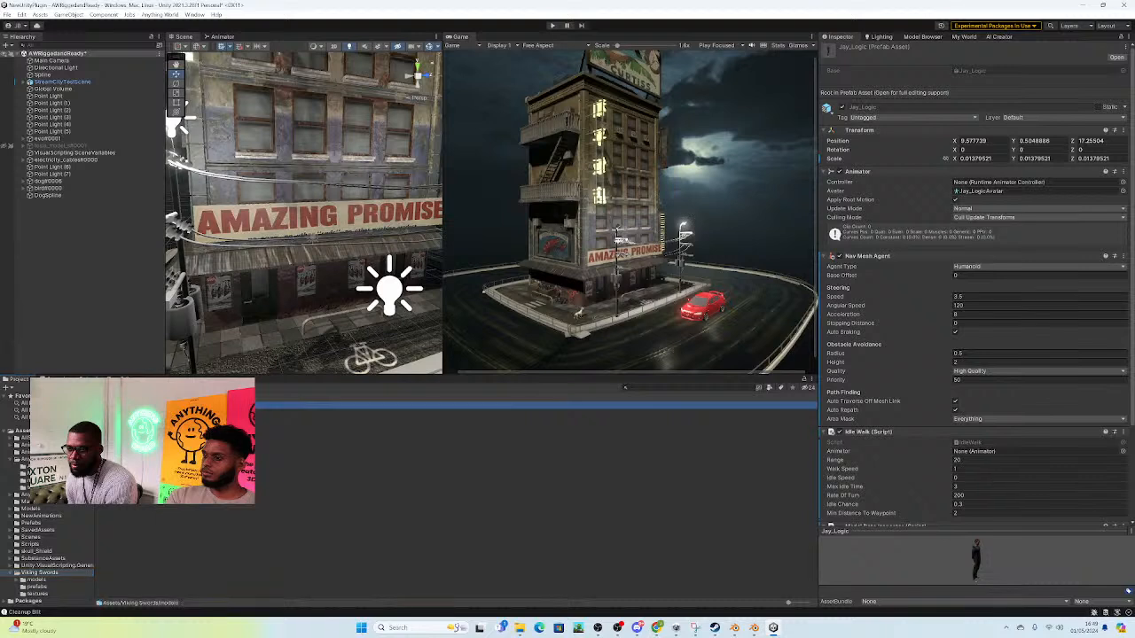
pyautogui.click(45, 580)
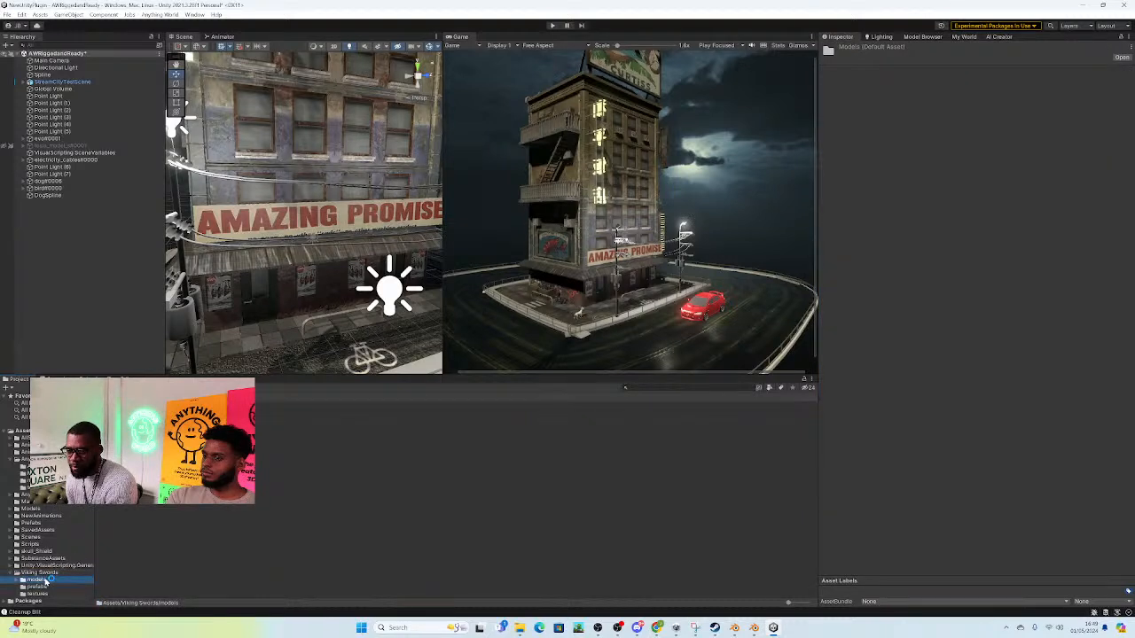
pyautogui.rightClick(45, 560)
# Step: Look for a usable character model in the Animations folder, previewing Runs and Dude, and in the folders below it
pyautogui.click(20, 446)
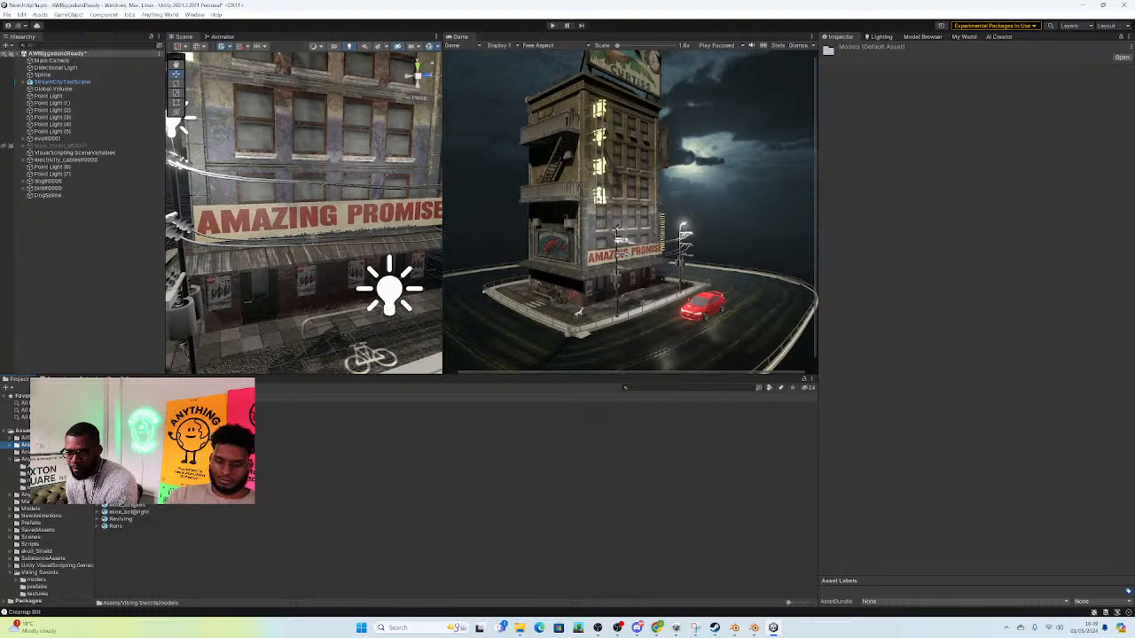
pyautogui.click(115, 527)
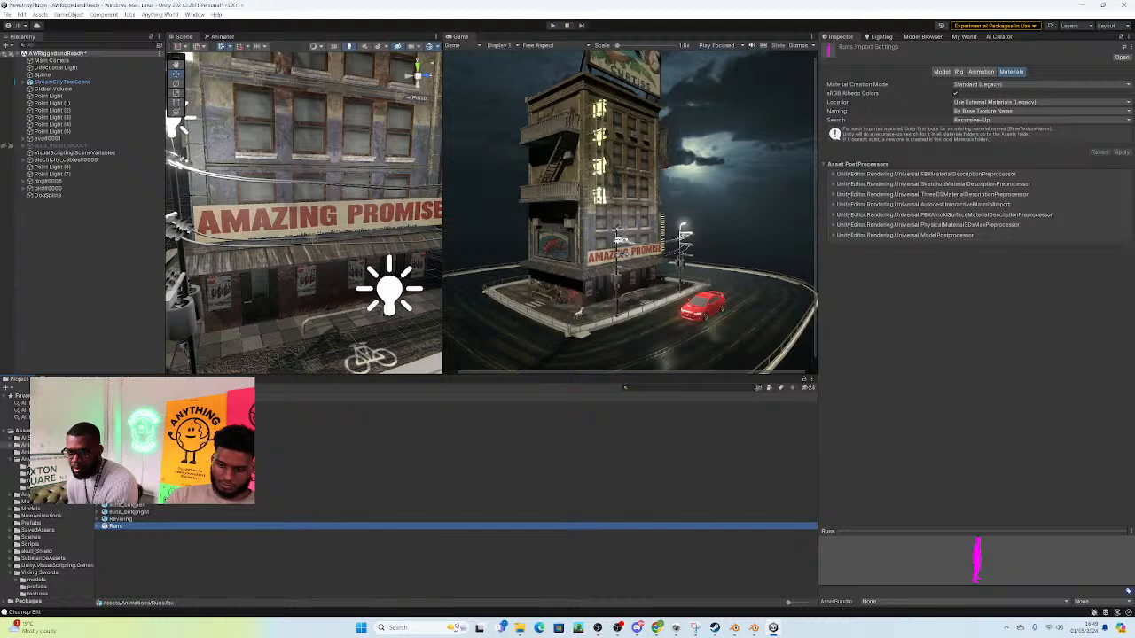
pyautogui.doubleClick(124, 413)
pyautogui.click(124, 412)
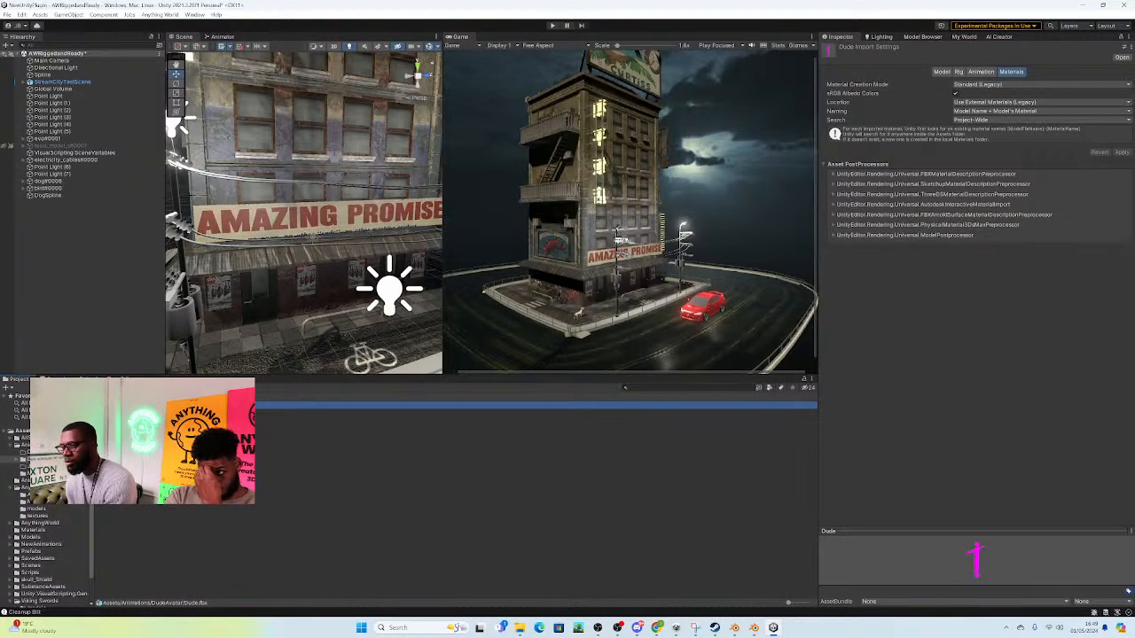
pyautogui.click(36, 473)
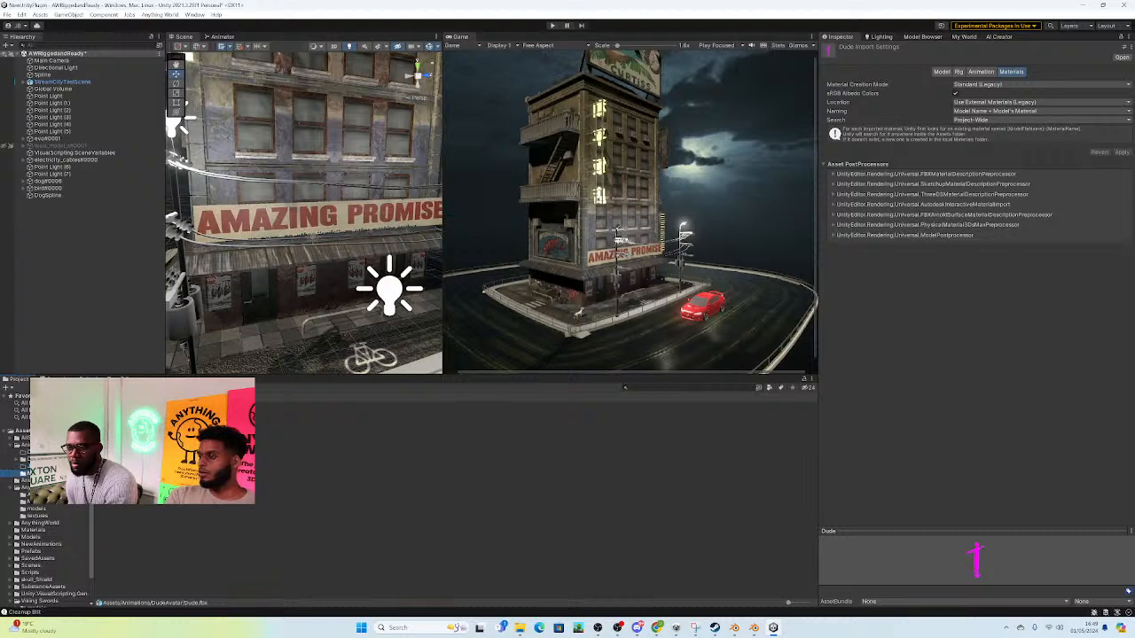
pyautogui.press('Down')
pyautogui.press('Down')
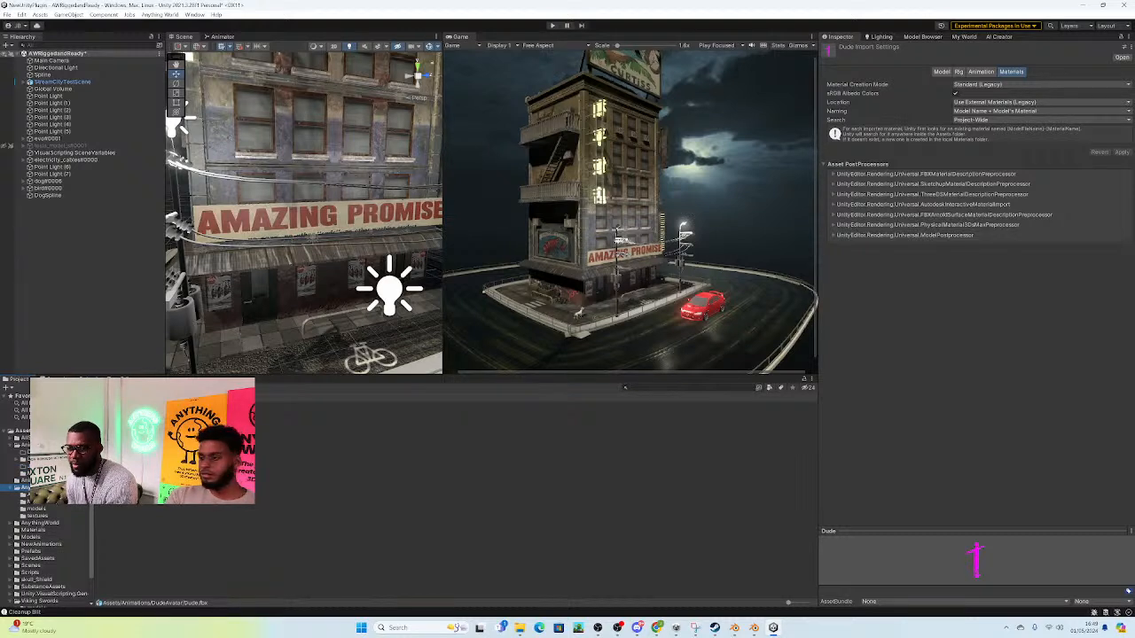
pyautogui.click(39, 509)
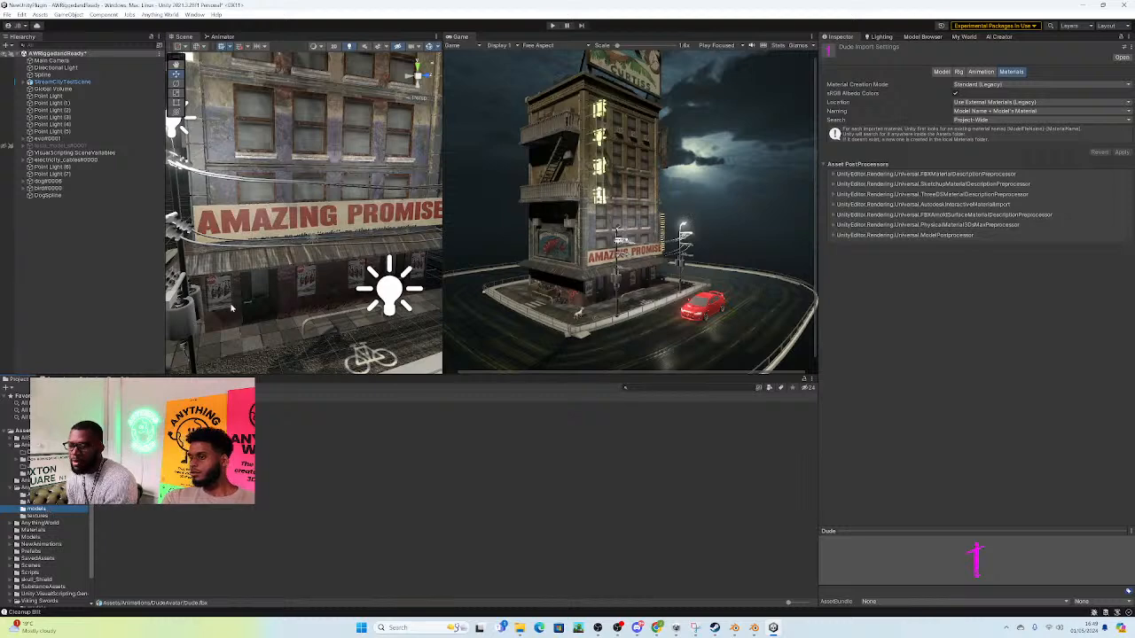
pyautogui.scroll(-5, 231, 308)
pyautogui.moveTo(239, 310); pyautogui.dragTo(381, 300, button='middle')
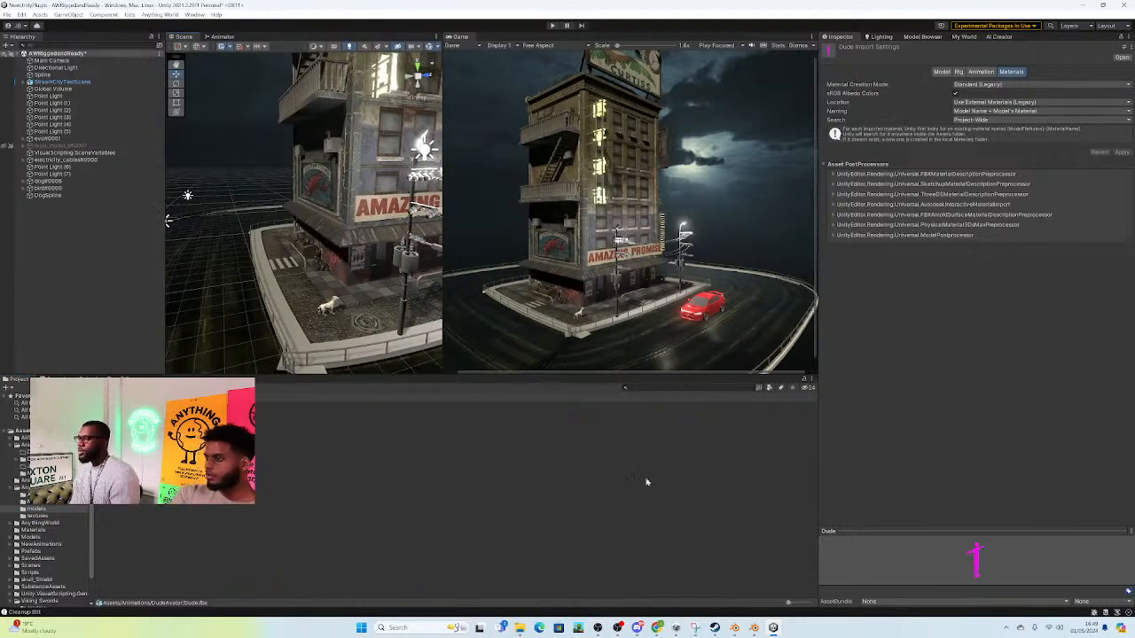
# Step: Switch to the browser and look through the featured models in Anything World's 3D Model Library
pyautogui.click(657, 628)
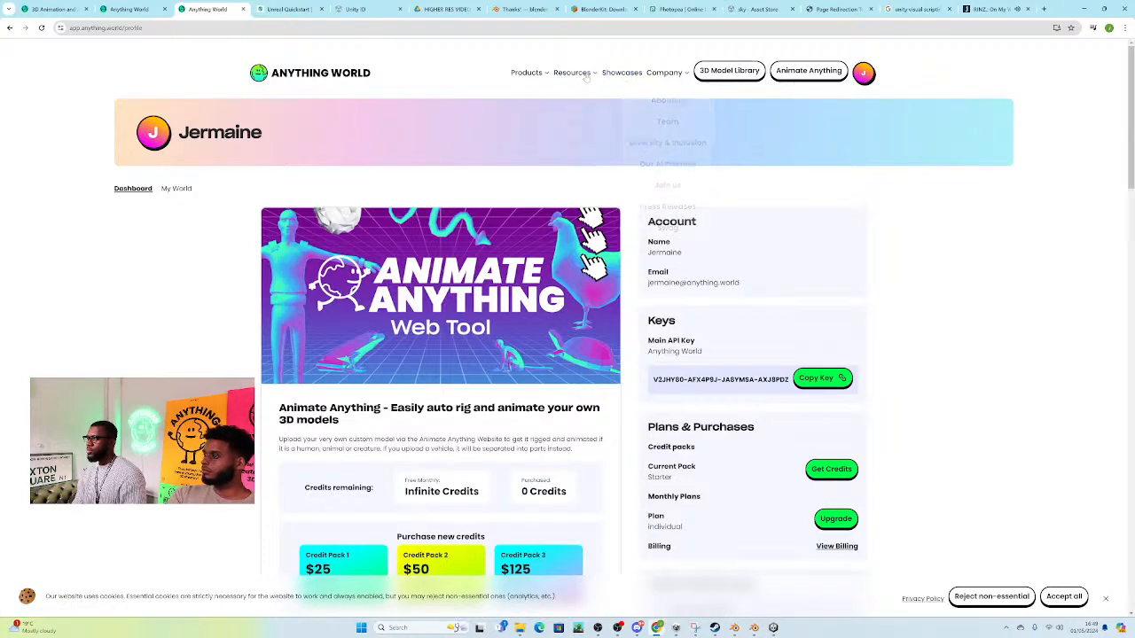
pyautogui.click(727, 71)
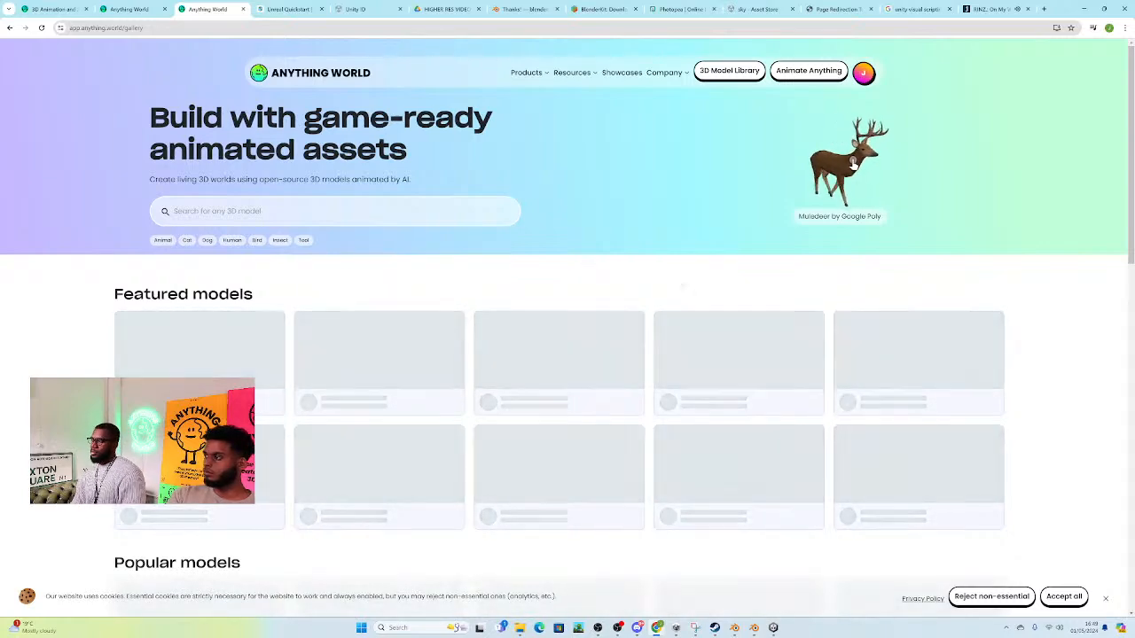
pyautogui.scroll(-5, 507, 127)
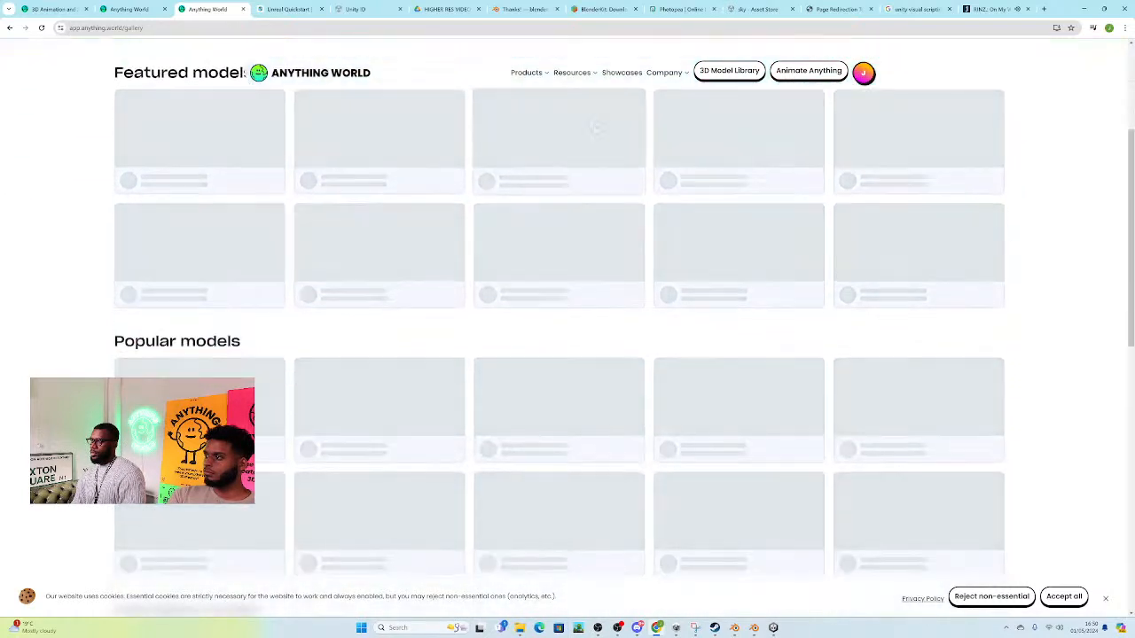
pyautogui.scroll(5, 507, 127)
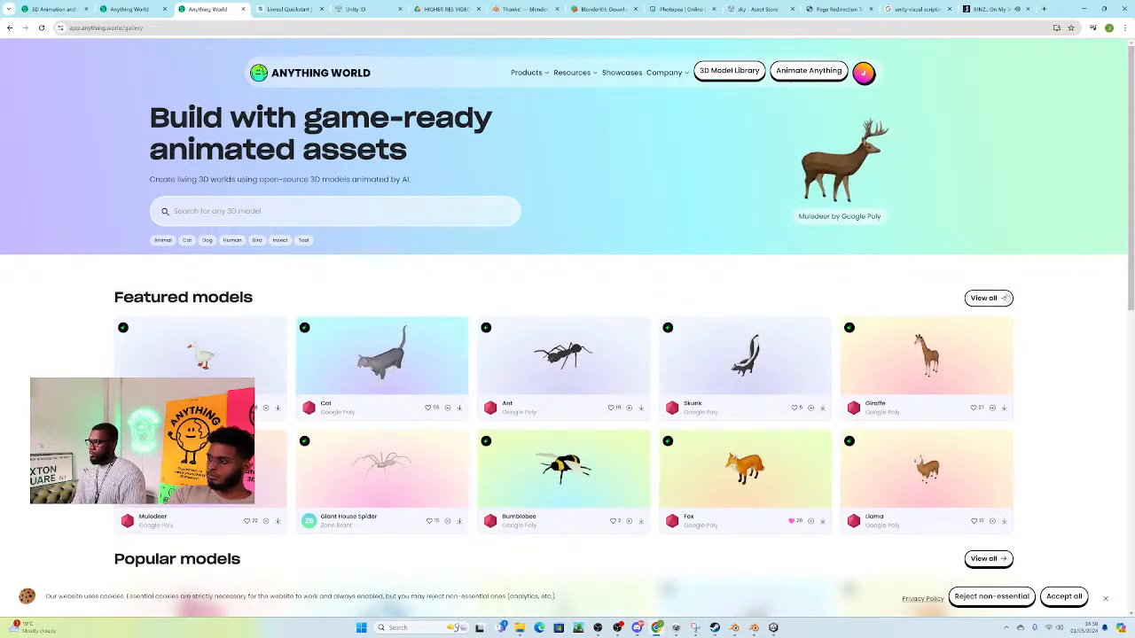
pyautogui.scroll(-1, 332, 276)
pyautogui.scroll(1, 343, 282)
# Step: Open the account's processed models in My World and accept the site's cookies
pyautogui.click(863, 73)
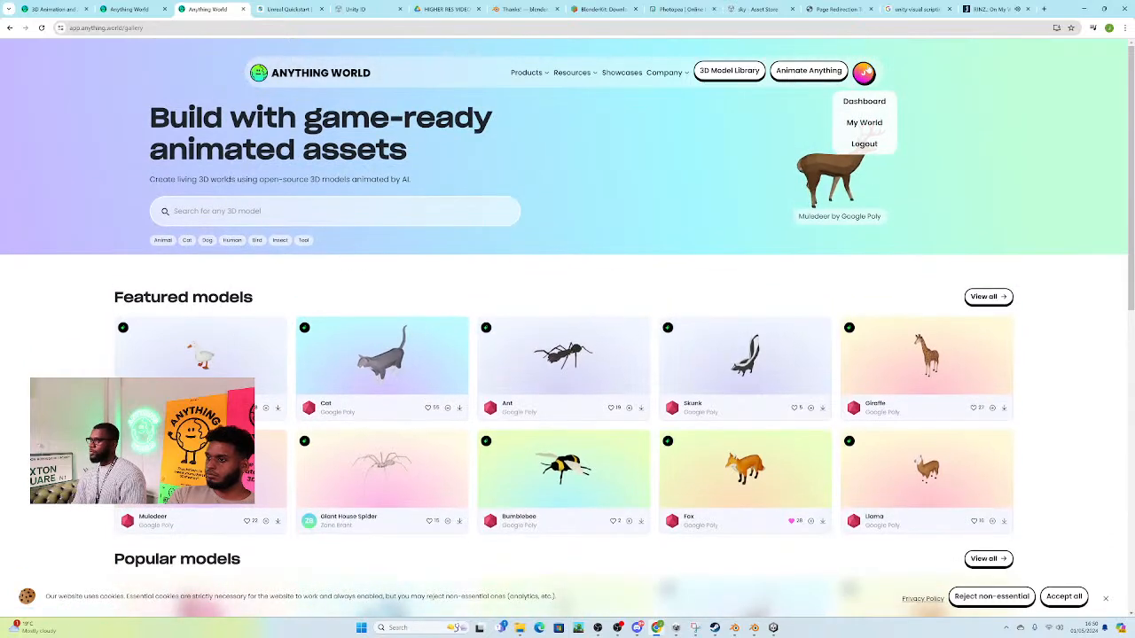
pyautogui.click(864, 123)
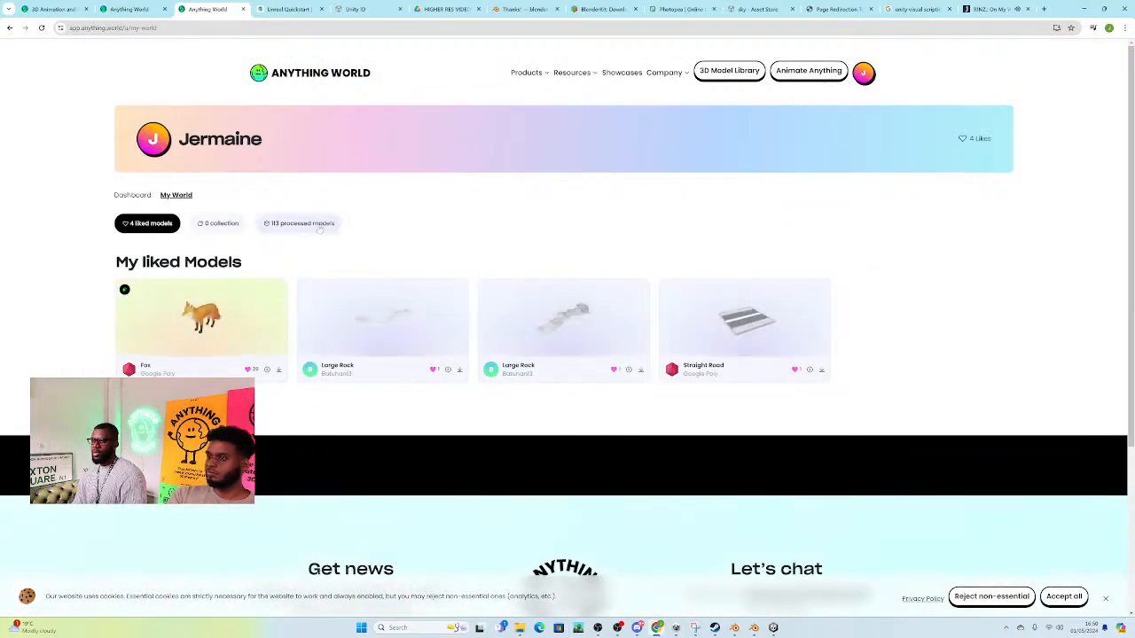
pyautogui.click(319, 226)
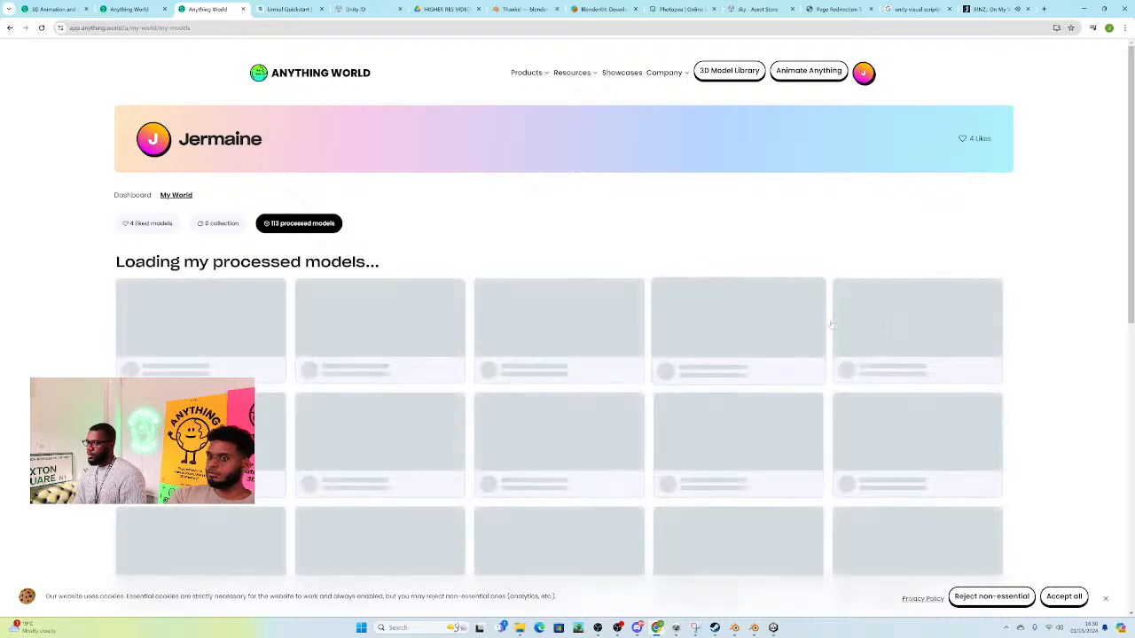
pyautogui.scroll(-5, 1055, 261)
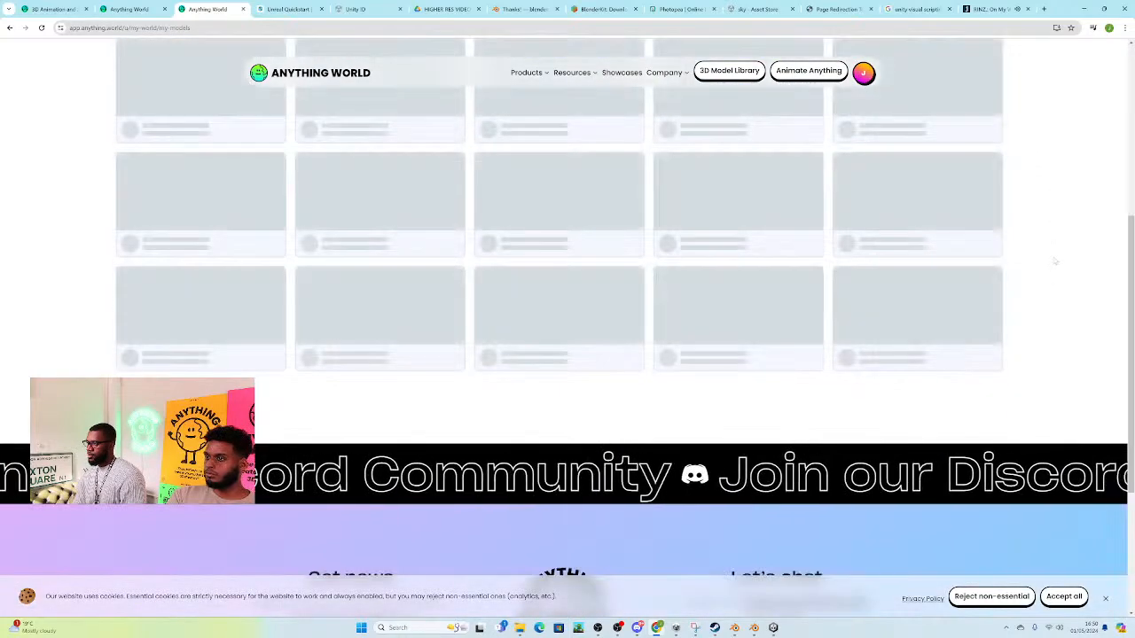
pyautogui.scroll(-1, 1053, 266)
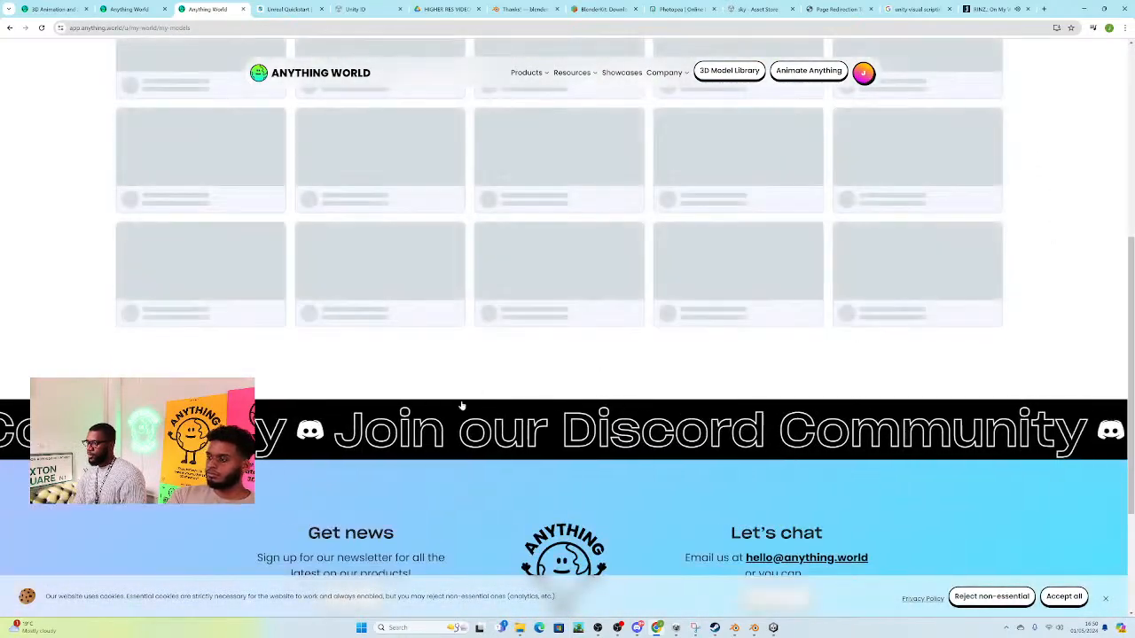
pyautogui.click(1064, 595)
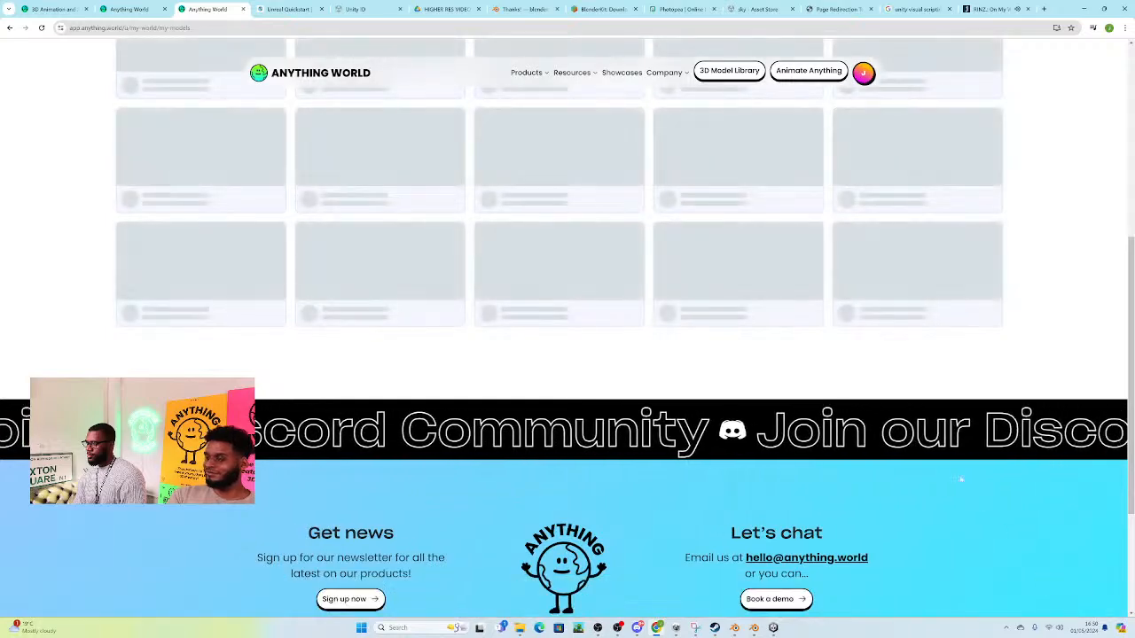
pyautogui.scroll(3, 1005, 372)
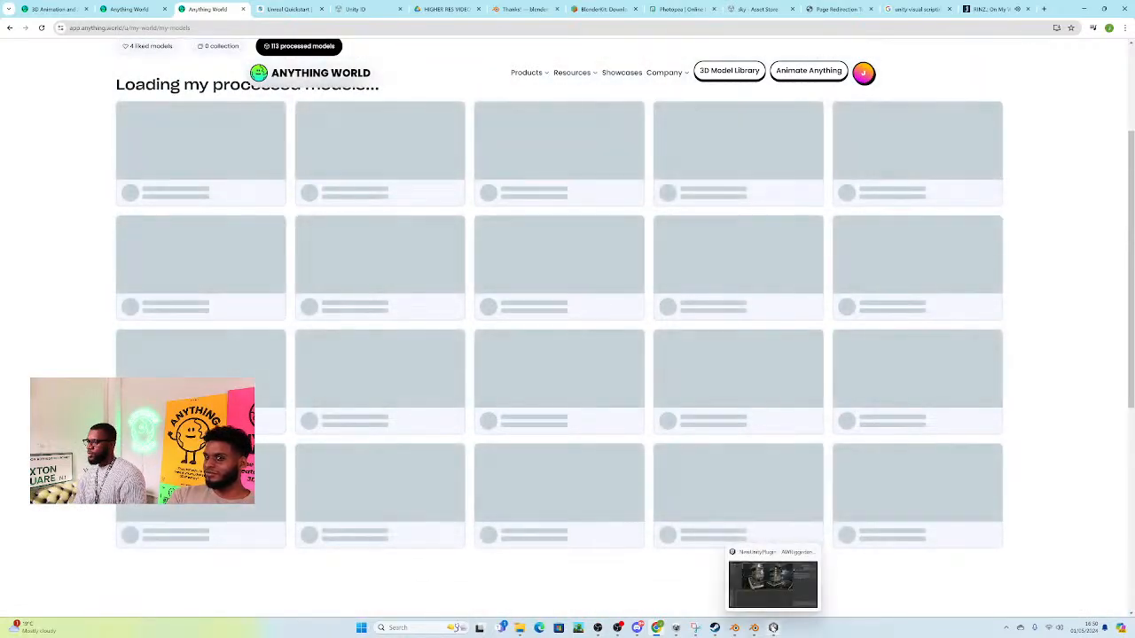
# Step: Switch back to Unity and show the Anything World model browser
pyautogui.click(773, 627)
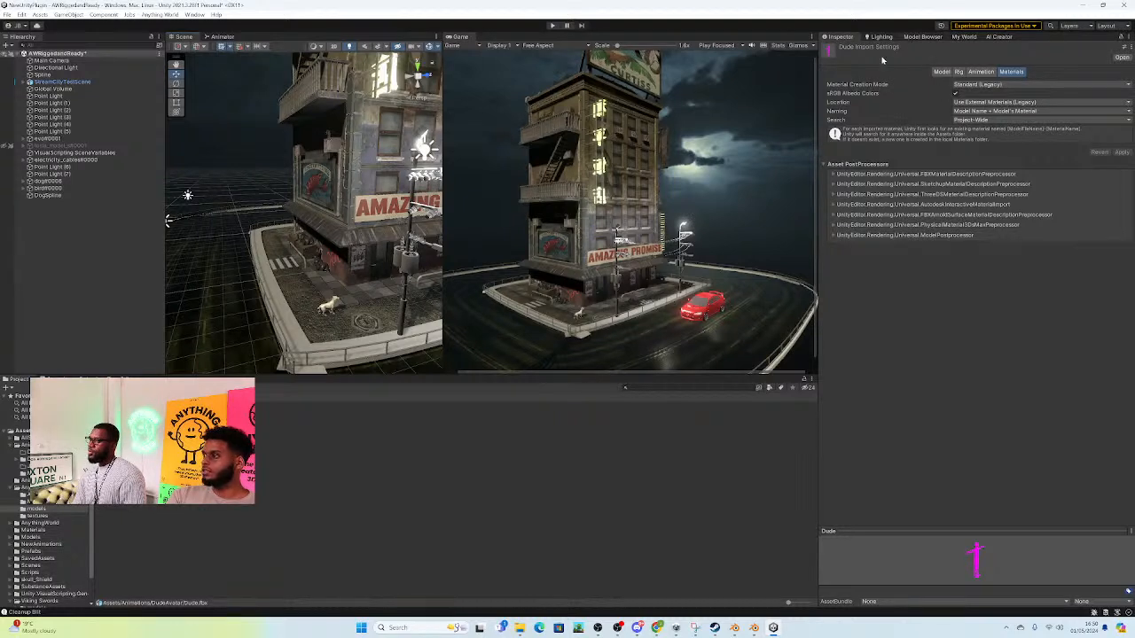
pyautogui.click(968, 38)
pyautogui.click(927, 37)
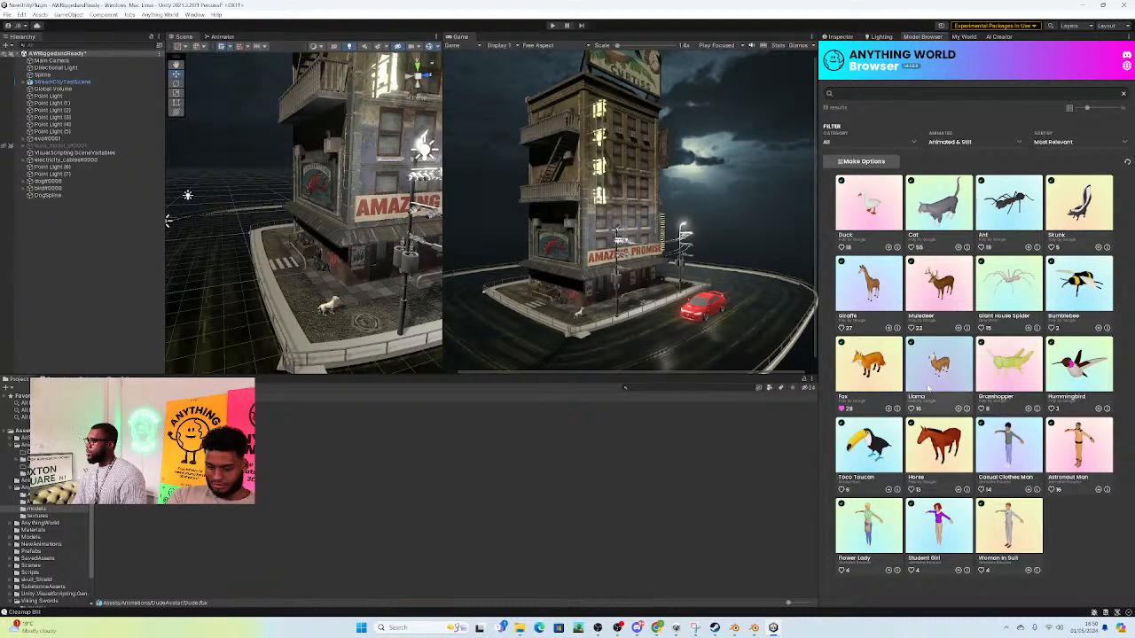
# Step: Select the bird model in the scene and examine where it sits relative to the tower building
pyautogui.click(57, 189)
pyautogui.moveTo(387, 277); pyautogui.dragTo(404, 292, button='right')
pyautogui.moveTo(377, 285); pyautogui.dragTo(242, 141)
pyautogui.moveTo(289, 201); pyautogui.dragTo(285, 227, button='right')
pyautogui.moveTo(251, 223); pyautogui.dragTo(232, 55)
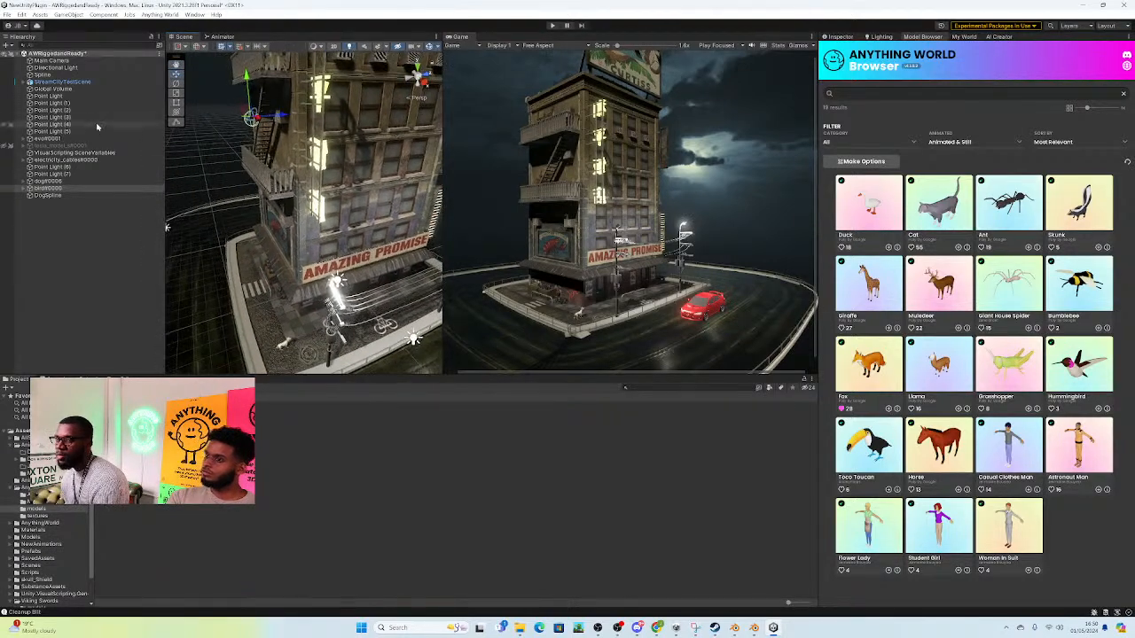
# Step: Create an empty object in the scene and name it Bird path
pyautogui.click(8, 45)
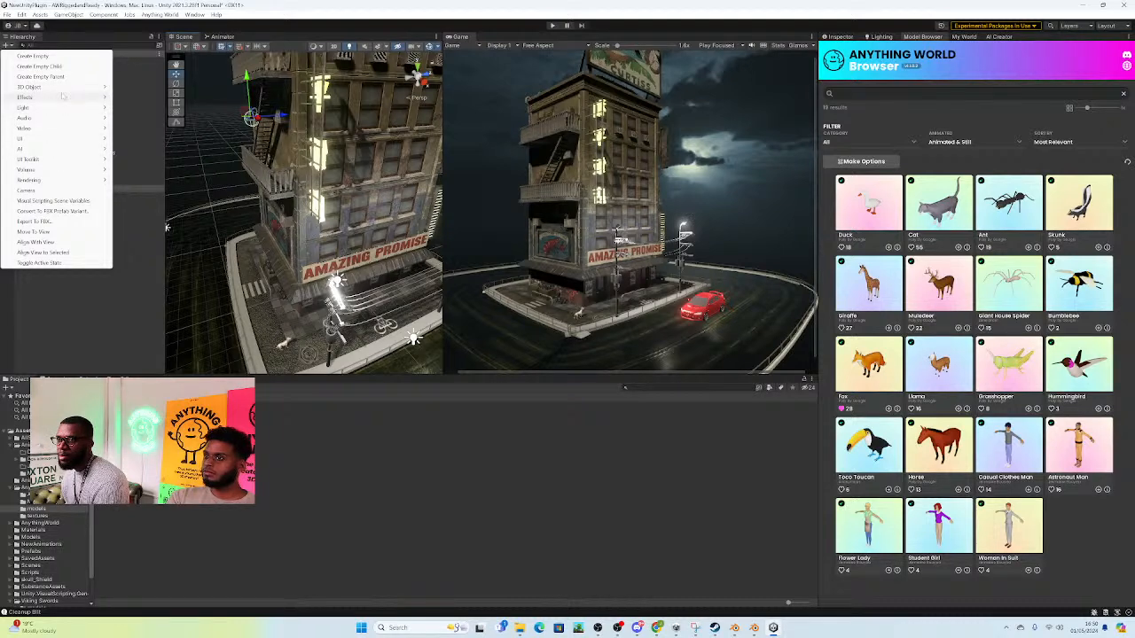
pyautogui.click(34, 56)
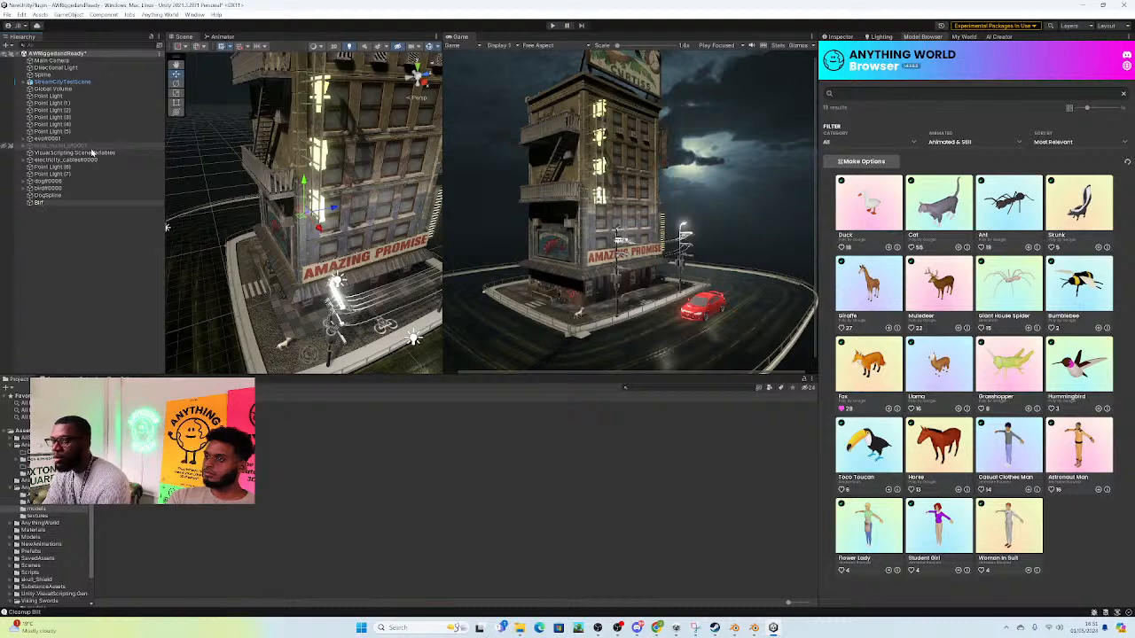
pyautogui.press('Return')
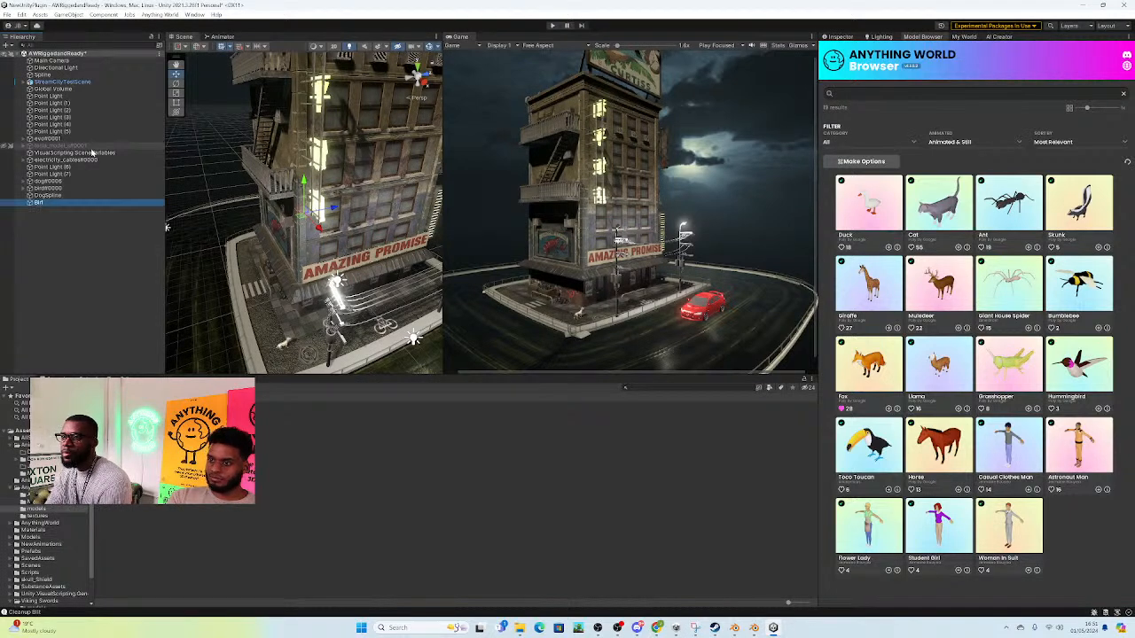
pyautogui.click(39, 203)
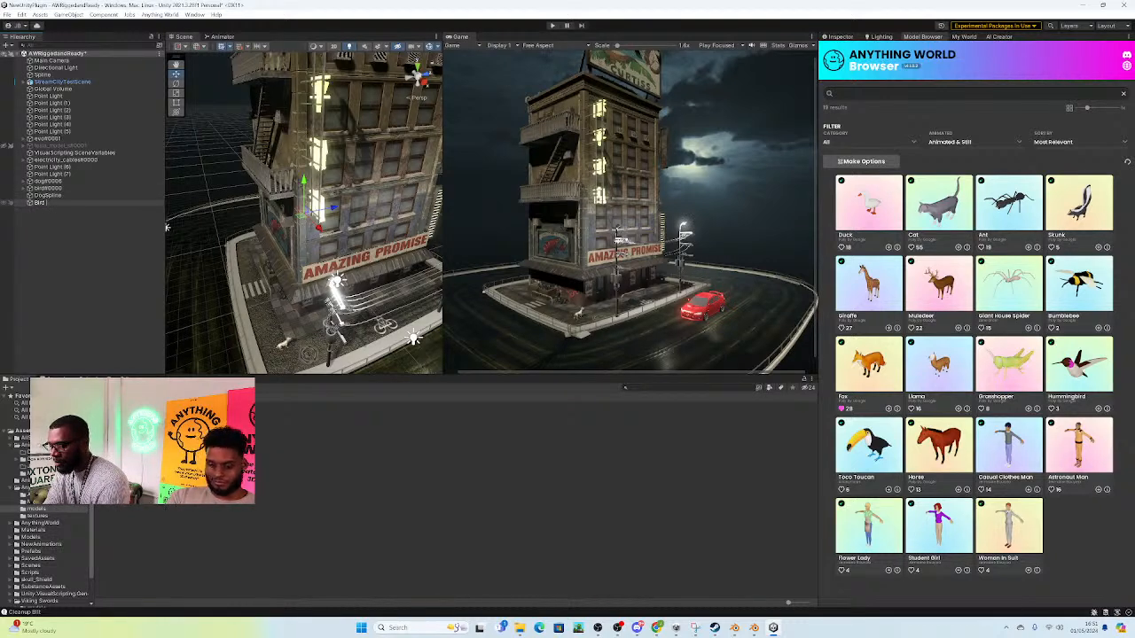
pyautogui.click(47, 203)
# Step: Reset Bird path's position to the origin and raise it to the tower's roof, at a Y position of about 21.64
pyautogui.moveTo(383, 237); pyautogui.dragTo(372, 236, button='right')
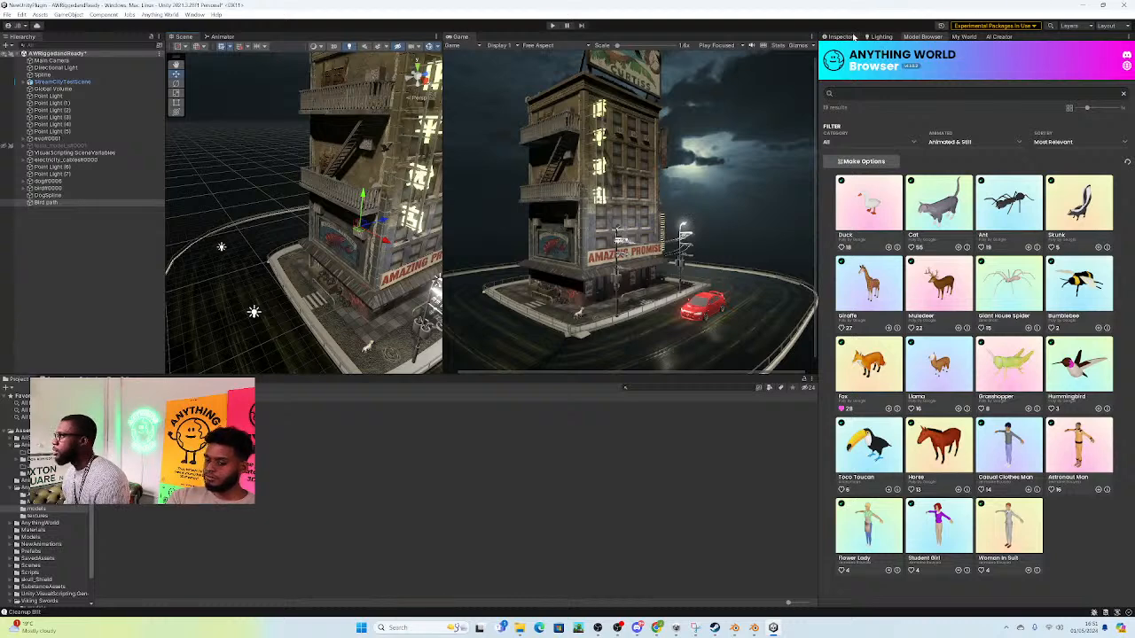
pyautogui.click(842, 36)
pyautogui.click(1120, 71)
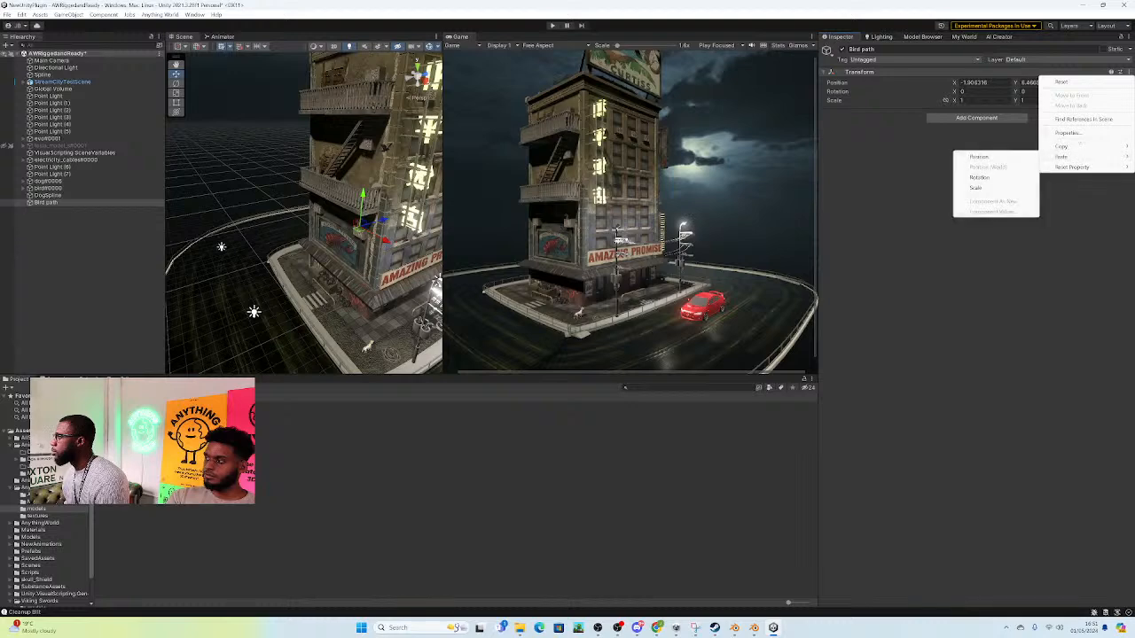
pyautogui.moveTo(1072, 168)
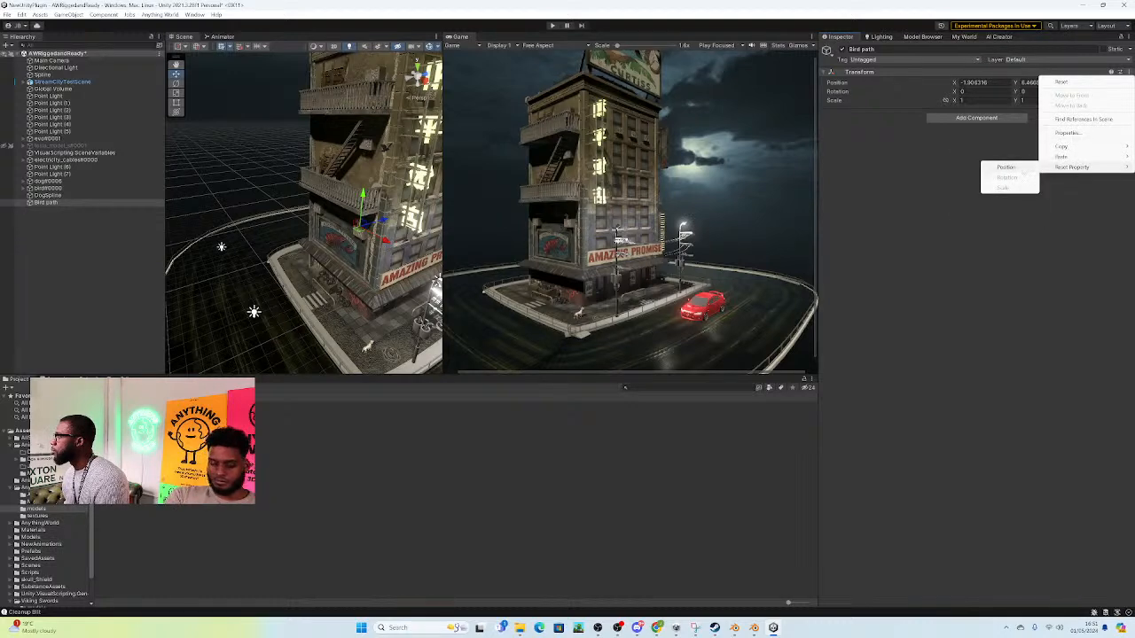
pyautogui.click(1019, 168)
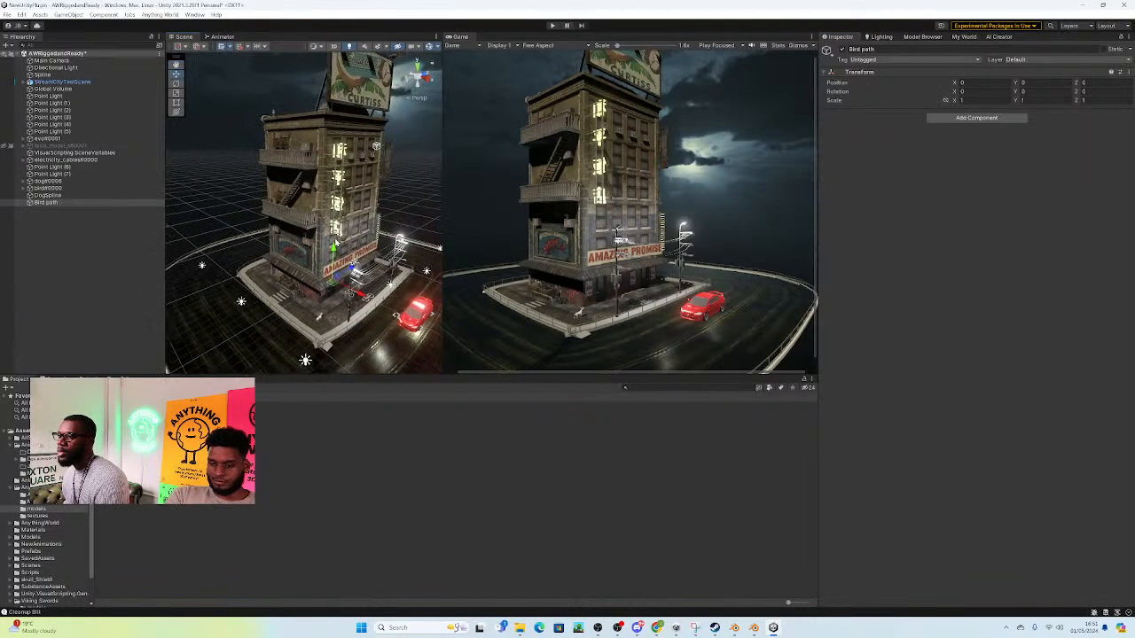
pyautogui.moveTo(333, 257); pyautogui.dragTo(335, 88)
pyautogui.press('w')
pyautogui.moveTo(344, 112); pyautogui.dragTo(367, 185, button='right')
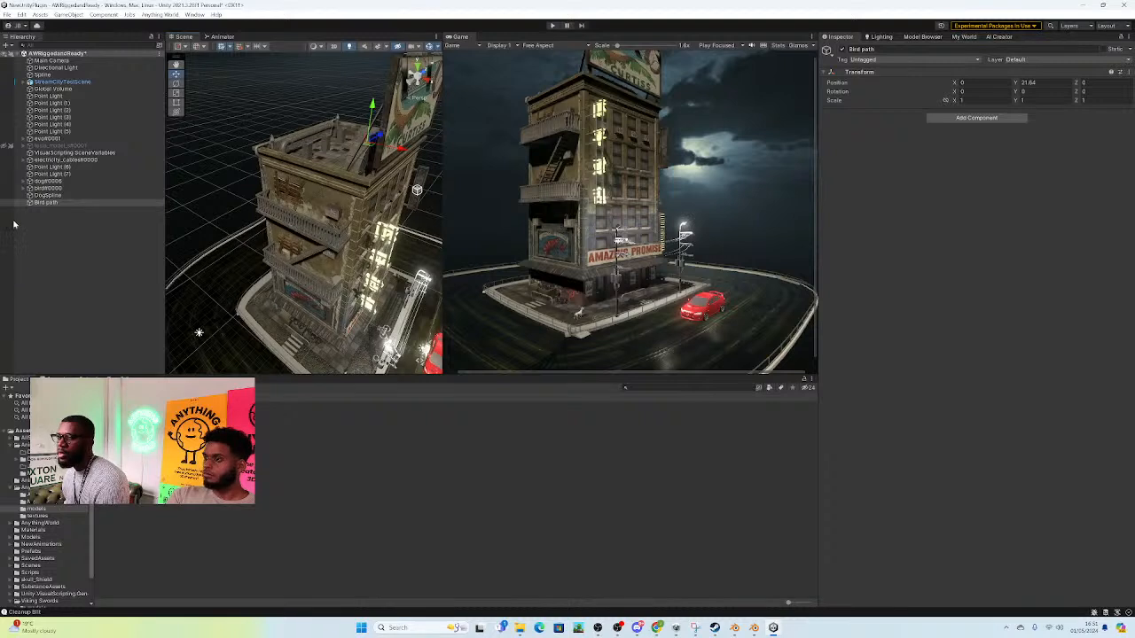
# Step: Add a Path Creator script component to Bird path
pyautogui.click(961, 118)
pyautogui.click(965, 150)
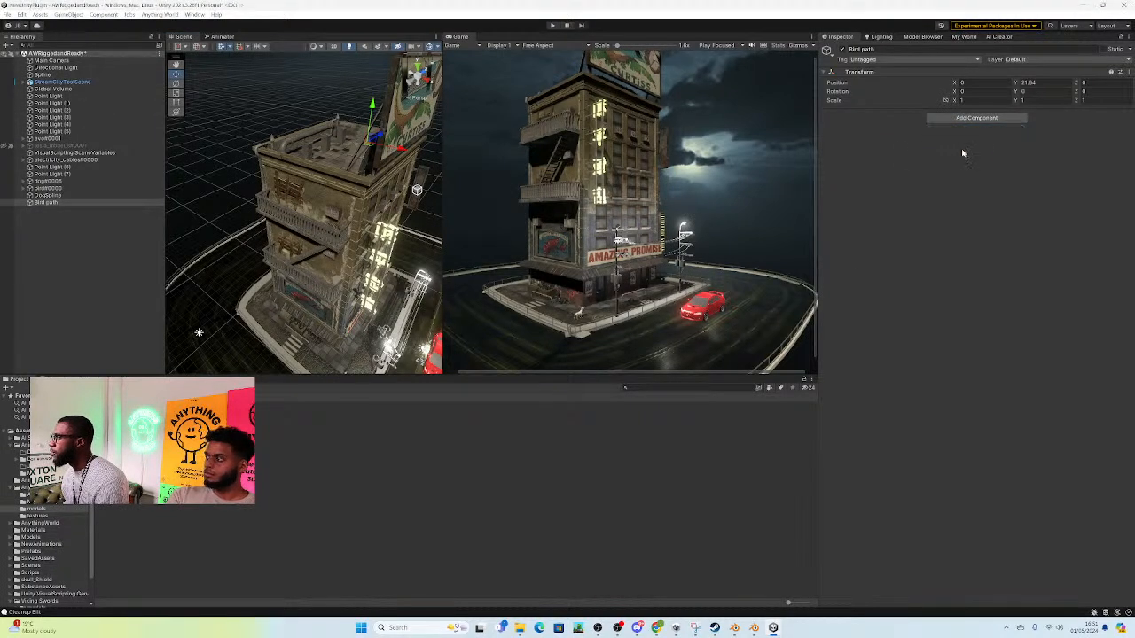
pyautogui.keyDown('alt'); pyautogui.moveTo(348, 158); pyautogui.dragTo(286, 184); pyautogui.keyUp('alt')
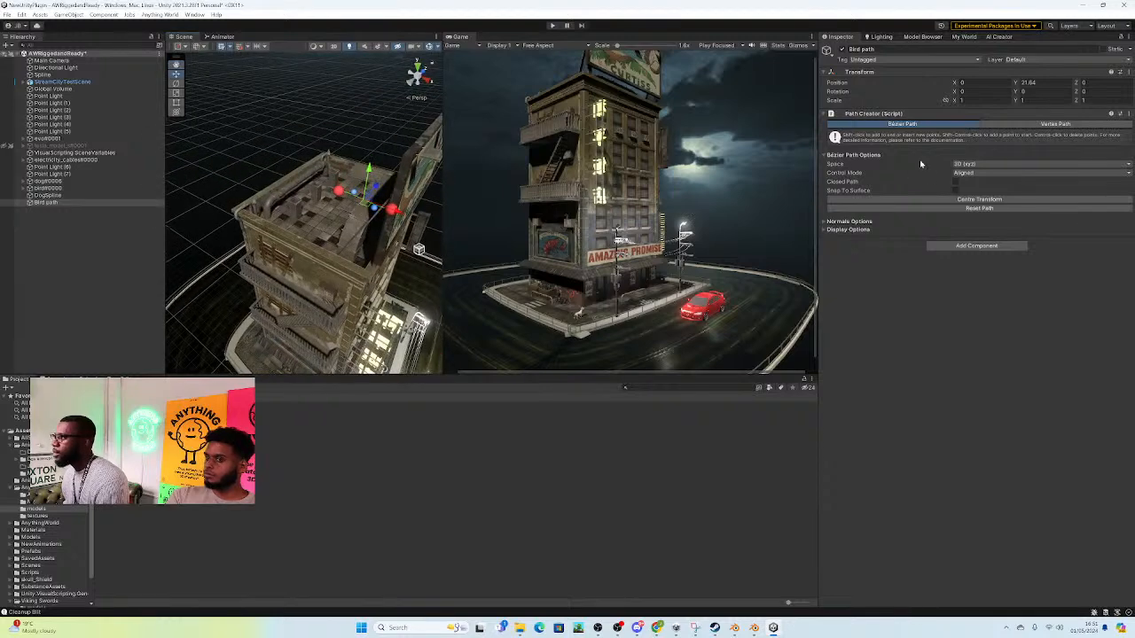
# Step: Stretch Bird path outward beyond the tower by moving its end point to about 11.05 on the X axis
pyautogui.click(338, 192)
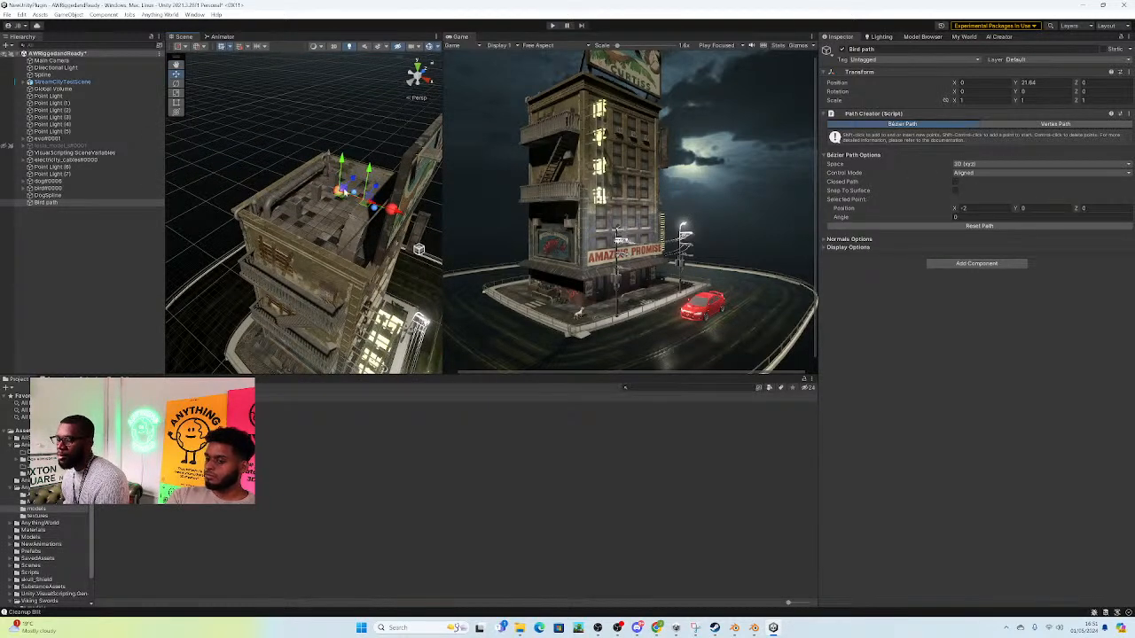
pyautogui.keyDown('alt'); pyautogui.moveTo(364, 179); pyautogui.dragTo(380, 176); pyautogui.keyUp('alt')
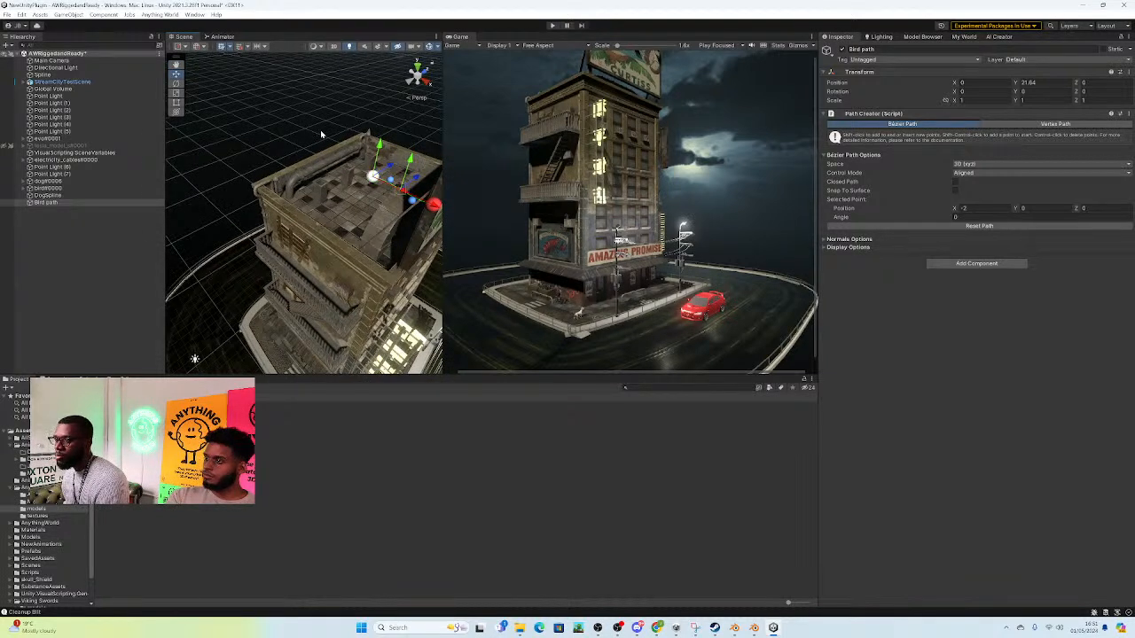
pyautogui.keyDown('shift'); pyautogui.click(320, 134); pyautogui.keyUp('shift')
pyautogui.keyDown('shift'); pyautogui.click(386, 112); pyautogui.keyUp('shift')
pyautogui.keyDown('alt'); pyautogui.moveTo(380, 160); pyautogui.dragTo(355, 216); pyautogui.keyUp('alt')
pyautogui.click(368, 202)
pyautogui.click(311, 178)
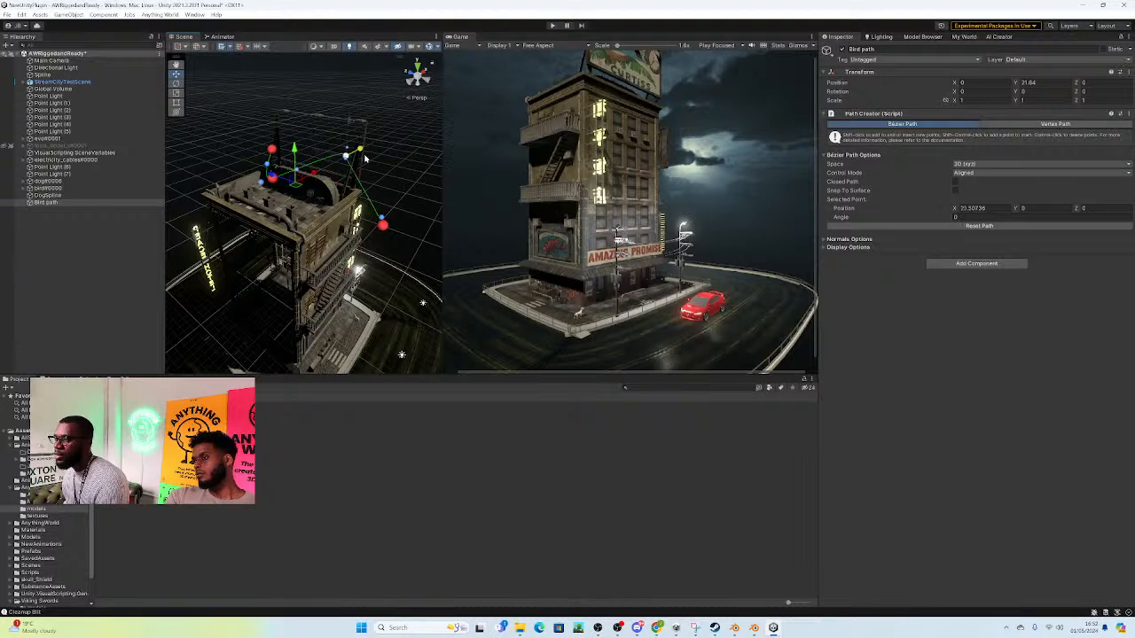
pyautogui.moveTo(348, 163); pyautogui.dragTo(299, 188, button='right')
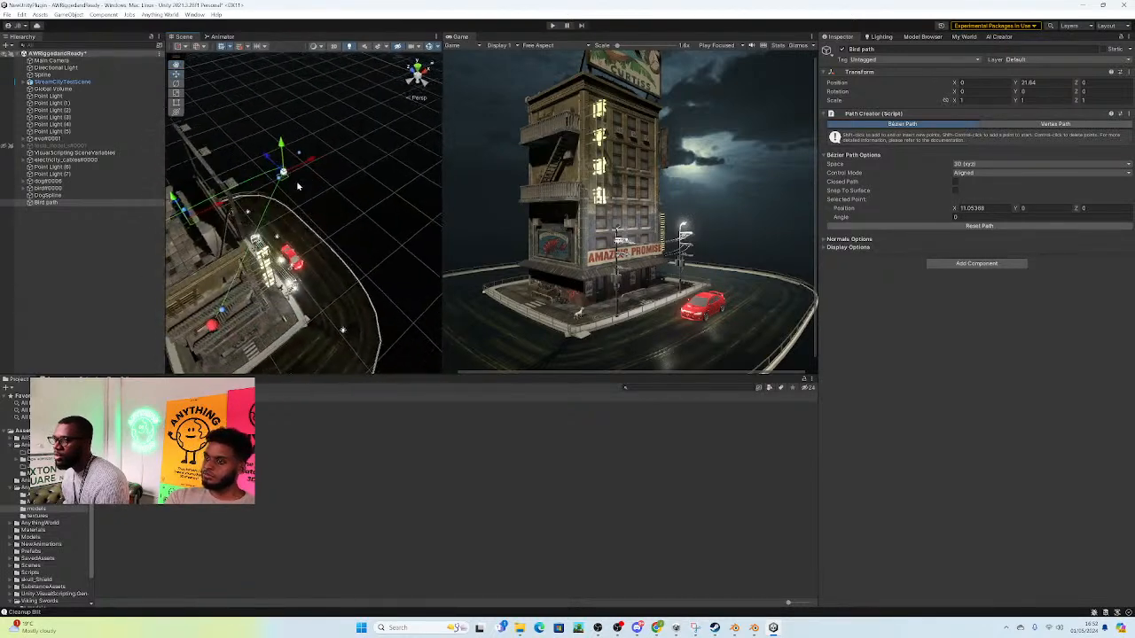
# Step: Extend Bird path with further anchor points curving around the tower's roof, placing one at about X 5.2, Y 2.68, Z 6.86
pyautogui.click(280, 182)
pyautogui.moveTo(311, 245); pyautogui.dragTo(312, 248)
pyautogui.moveTo(312, 248); pyautogui.dragTo(252, 227, button='right')
pyautogui.moveTo(248, 223); pyautogui.dragTo(329, 143)
pyautogui.click(250, 227)
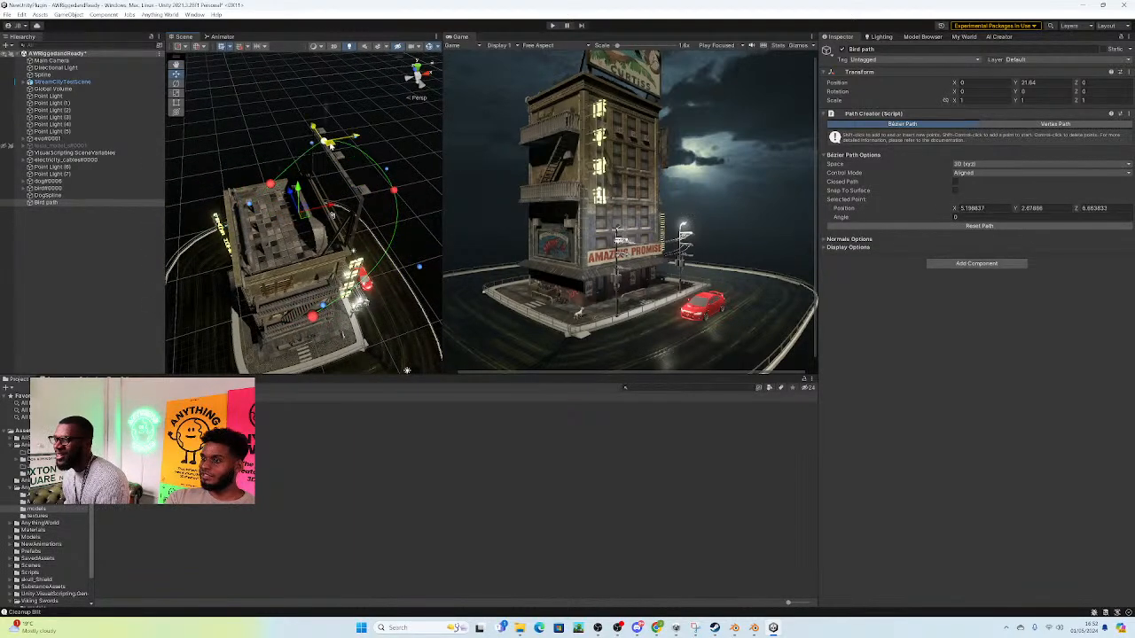
# Step: Make Bird path a closed loop around the roof and position an anchor at about X -7.8, Y 3.8, Z 0.66
pyautogui.moveTo(321, 162); pyautogui.dragTo(375, 159, button='right')
pyautogui.moveTo(375, 160); pyautogui.dragTo(328, 234)
pyautogui.moveTo(340, 296); pyautogui.dragTo(262, 210, button='right')
pyautogui.press('d')
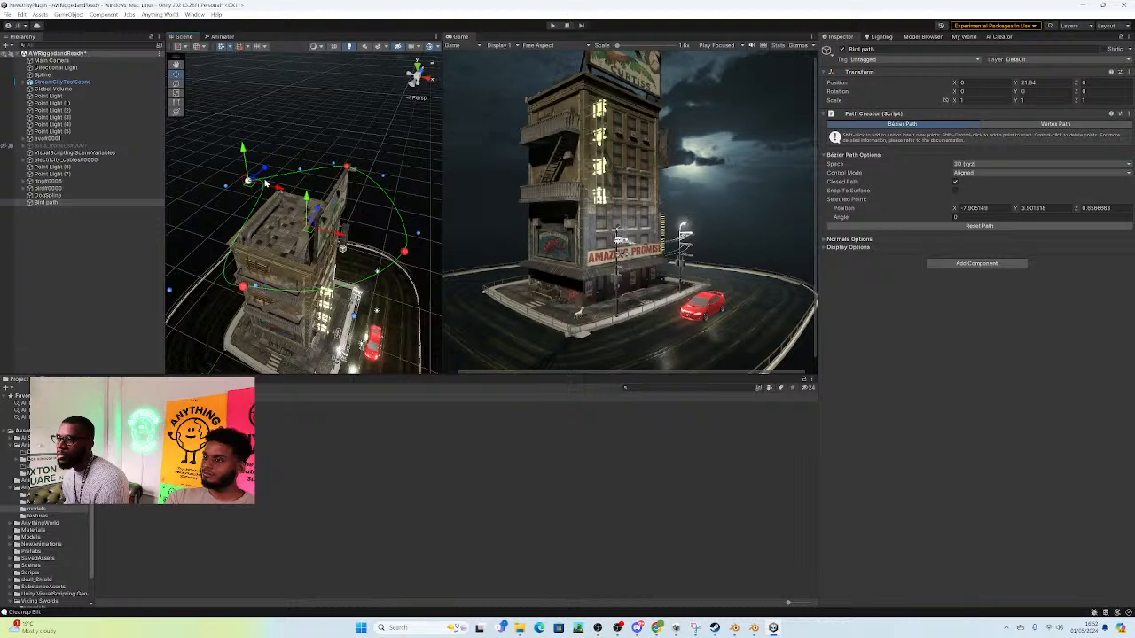
# Step: Reposition Bird path's anchor points to widen the closed loop so it clears the building on all sides
pyautogui.click(227, 188)
pyautogui.moveTo(242, 177); pyautogui.dragTo(278, 147)
pyautogui.keyDown('alt'); pyautogui.moveTo(316, 237); pyautogui.dragTo(318, 170); pyautogui.keyUp('alt')
pyautogui.scroll(3, 317, 170)
pyautogui.click(209, 209)
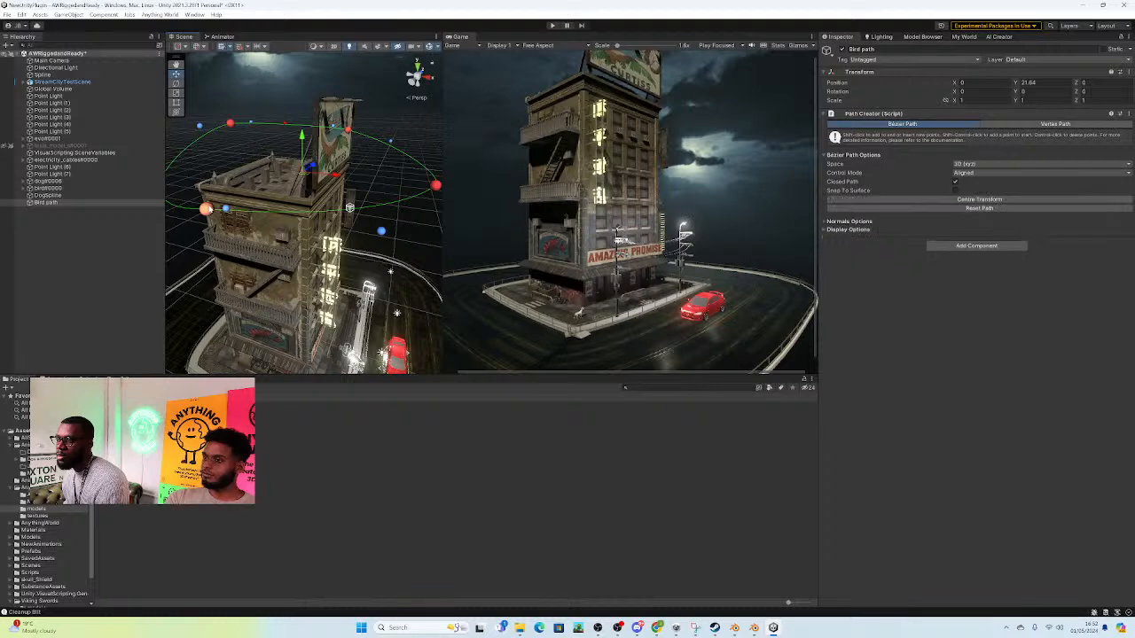
# Step: Enable flipped normals for Bird path
pyautogui.click(837, 222)
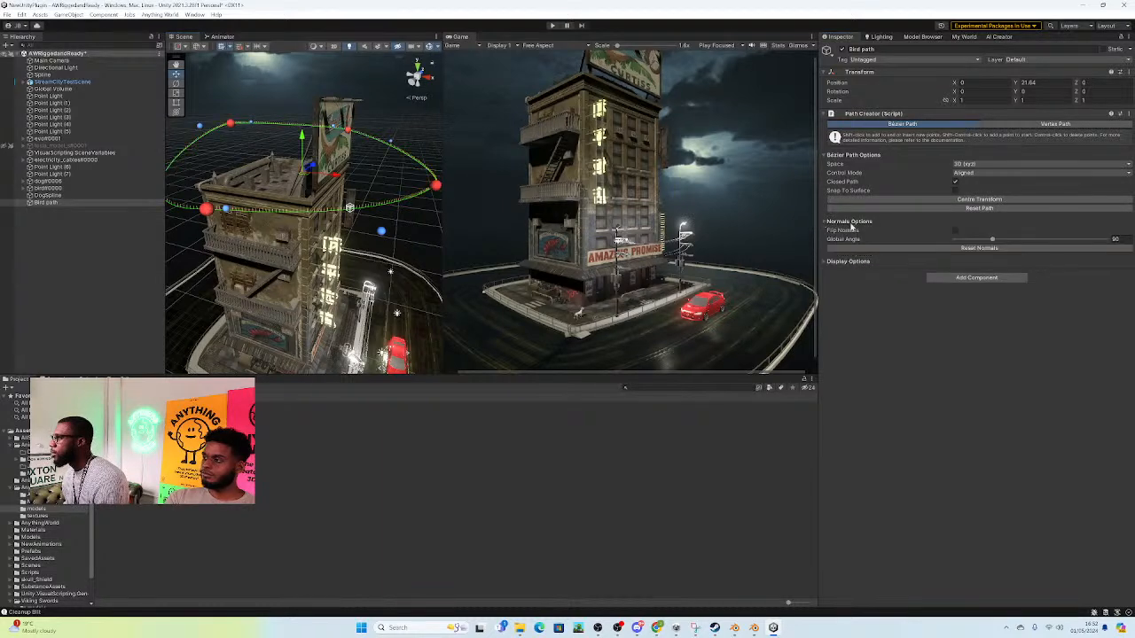
pyautogui.keyDown('alt'); pyautogui.moveTo(178, 147); pyautogui.dragTo(181, 215); pyautogui.keyUp('alt')
pyautogui.scroll(-3, 186, 208)
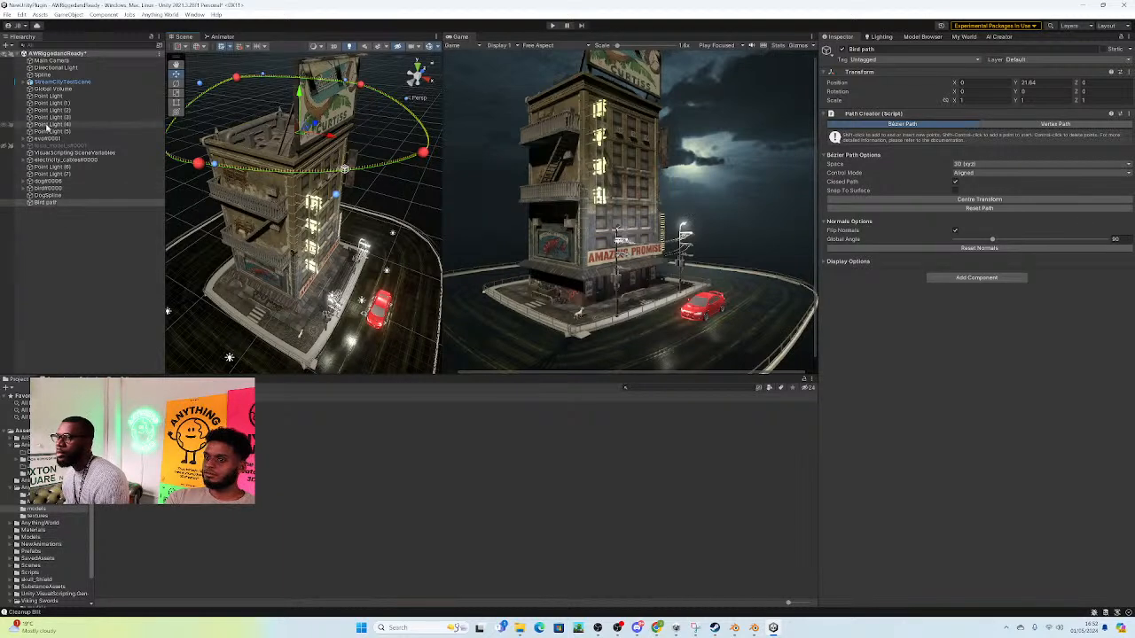
# Step: Set the bird model's behaviour tree to SplineMovement
pyautogui.click(53, 188)
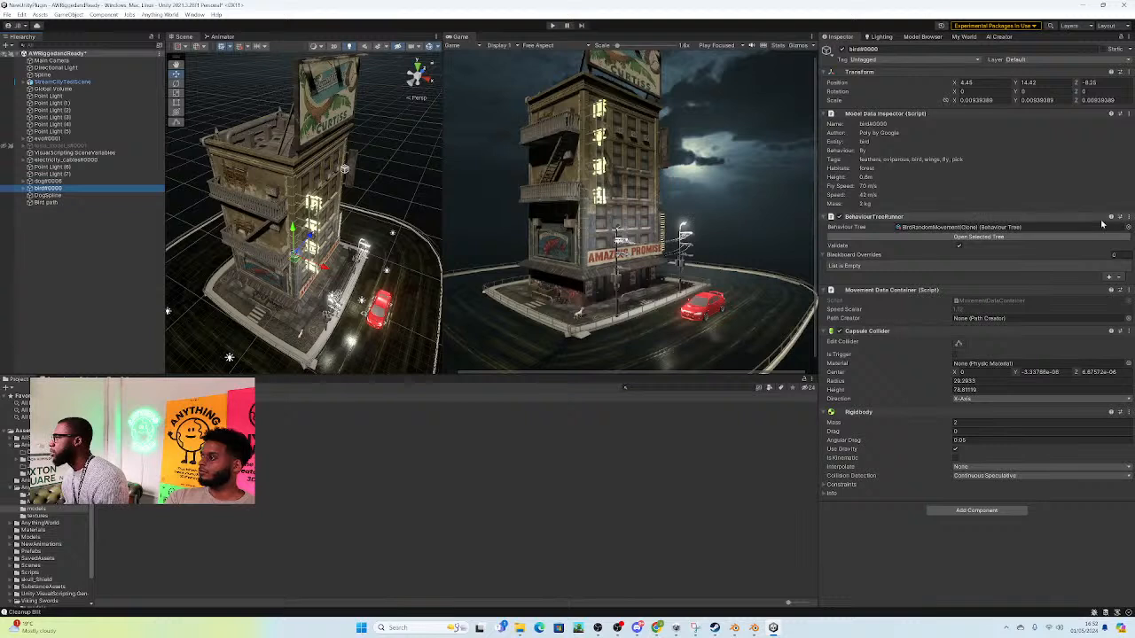
pyautogui.click(1129, 228)
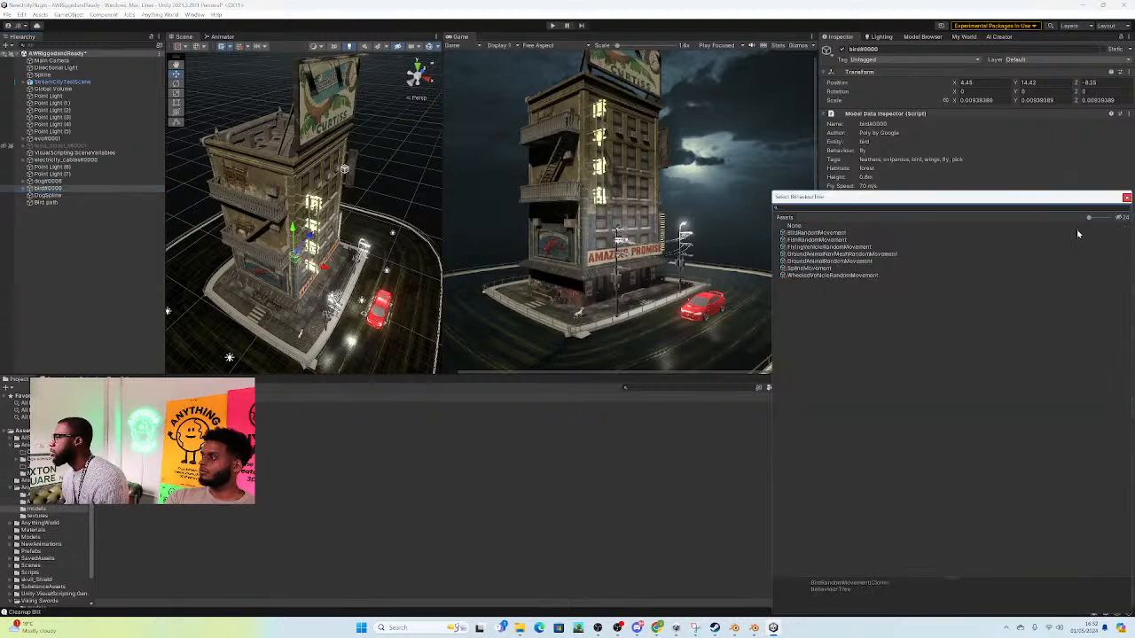
pyautogui.click(815, 269)
pyautogui.click(1127, 197)
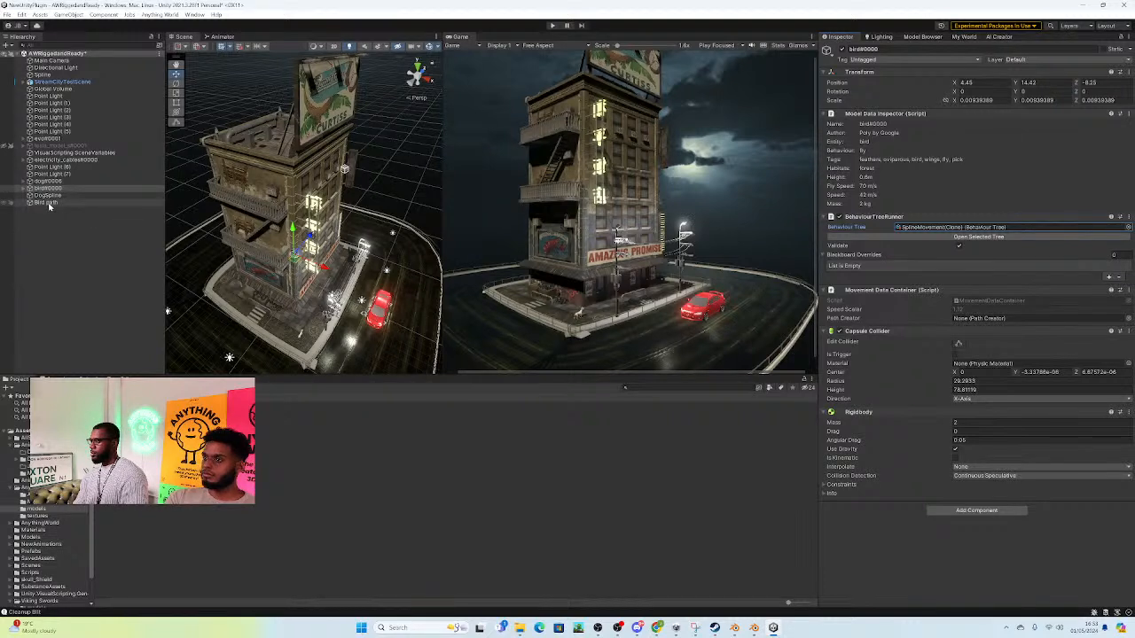
# Step: Assign Bird path as the path creator in the bird's Movement Data Container
pyautogui.moveTo(49, 205); pyautogui.dragTo(1059, 386)
pyautogui.moveTo(988, 325); pyautogui.dragTo(985, 319)
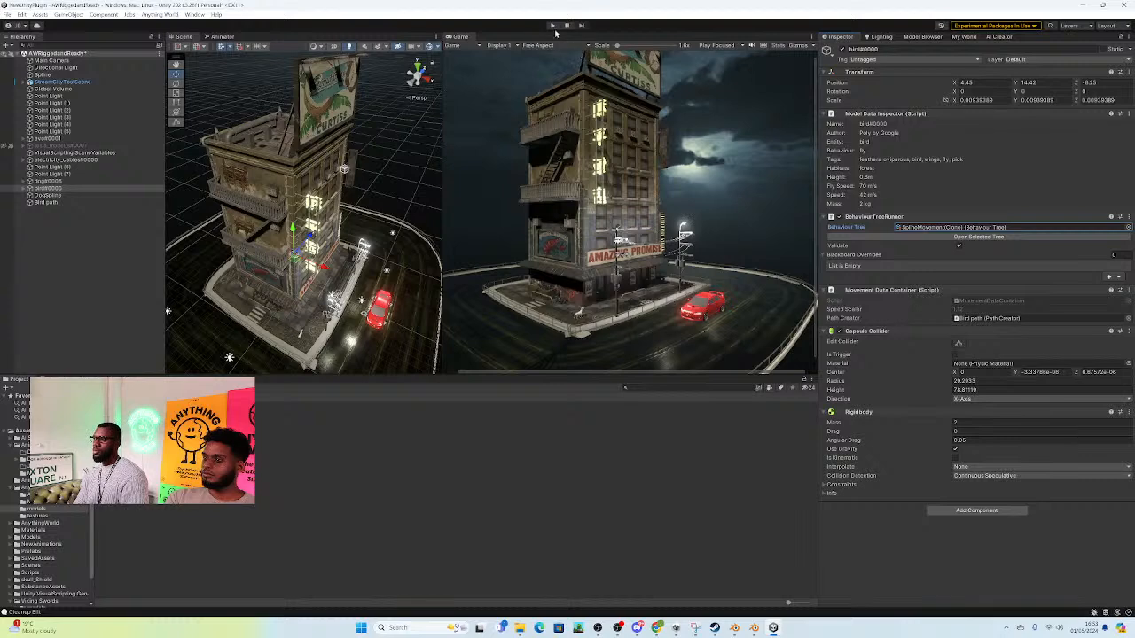
pyautogui.moveTo(266, 194); pyautogui.dragTo(283, 202, button='right')
pyautogui.moveTo(363, 209); pyautogui.dragTo(291, 218, button='right')
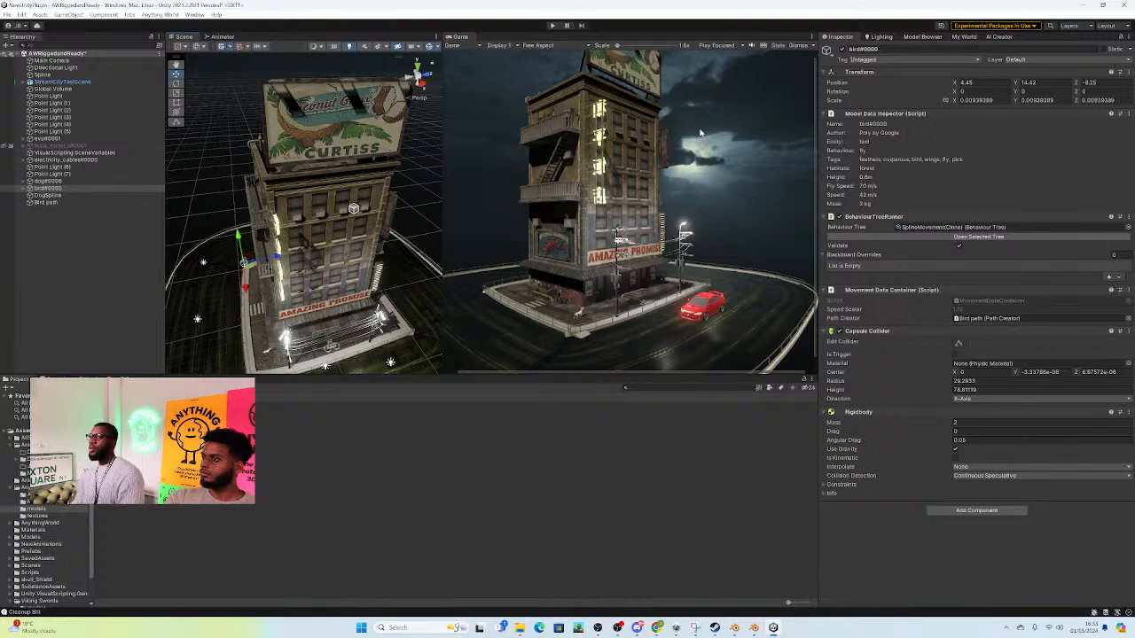
# Step: Search the Anything World model browser for "bird" and add the black Bird model to the scene
pyautogui.click(964, 37)
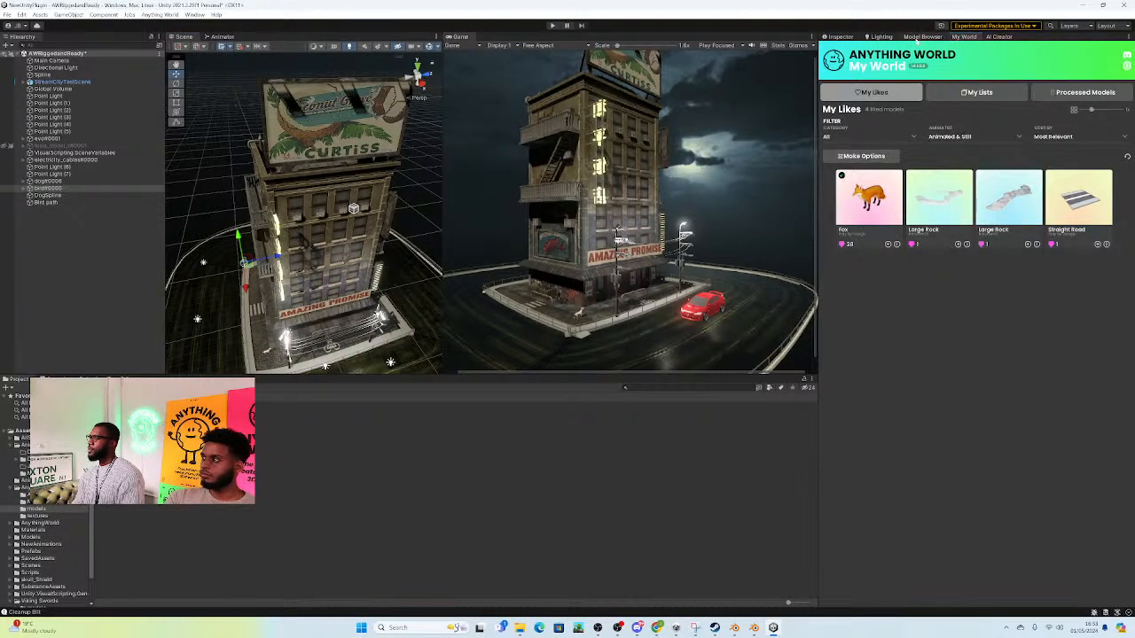
pyautogui.click(917, 38)
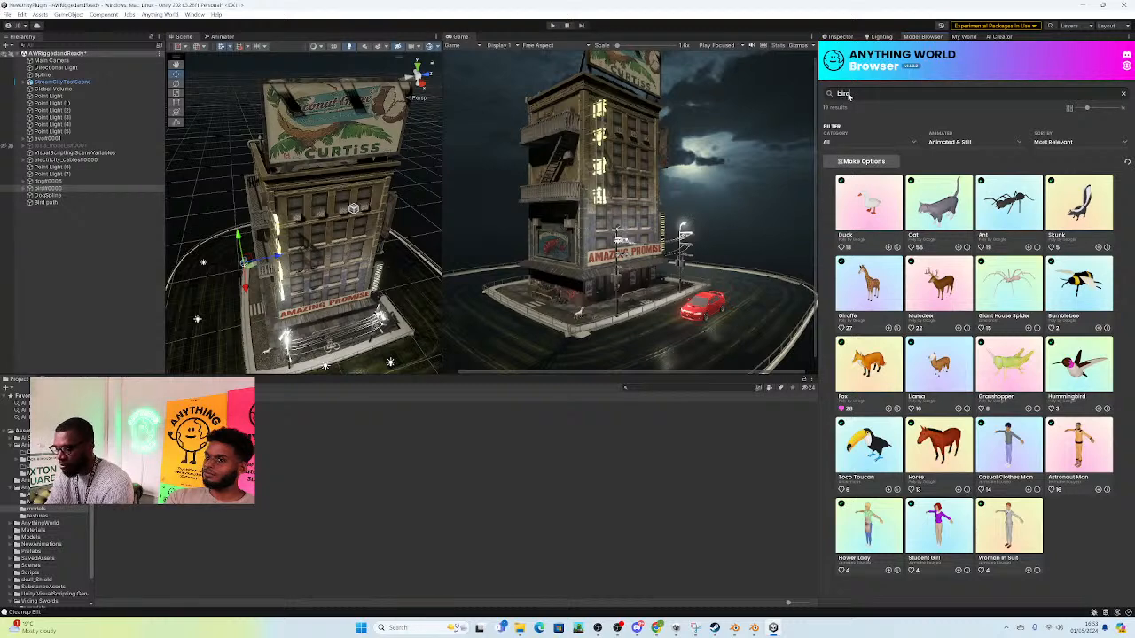
pyautogui.press('Return')
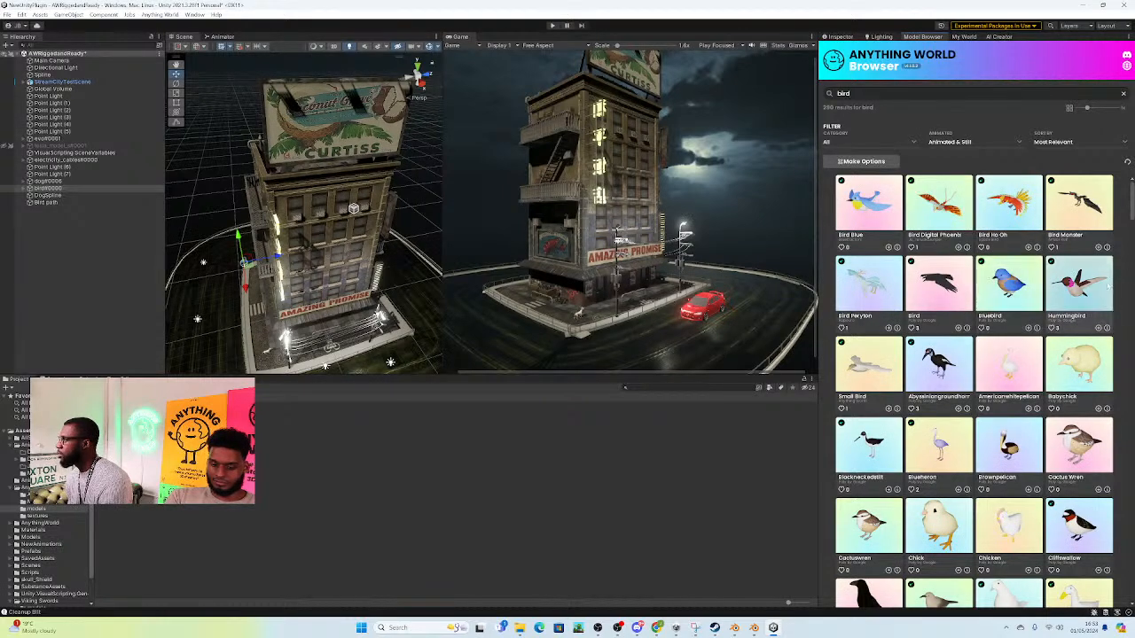
pyautogui.scroll(-2, 962, 337)
pyautogui.scroll(-1, 961, 368)
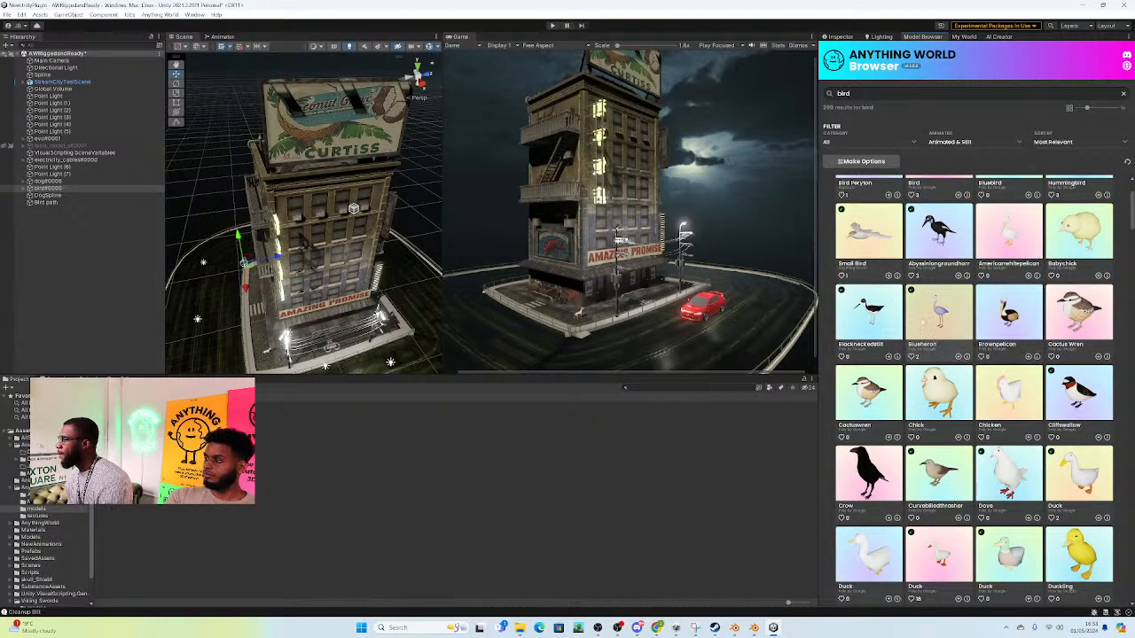
pyautogui.scroll(-1, 955, 279)
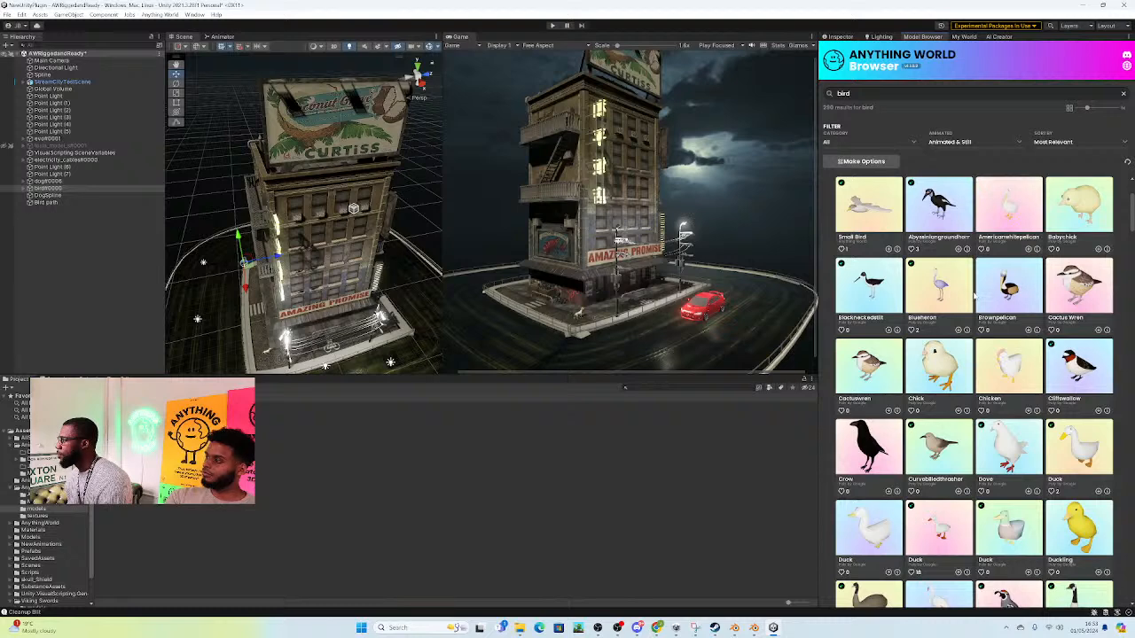
pyautogui.scroll(-3, 973, 297)
pyautogui.scroll(9, 974, 298)
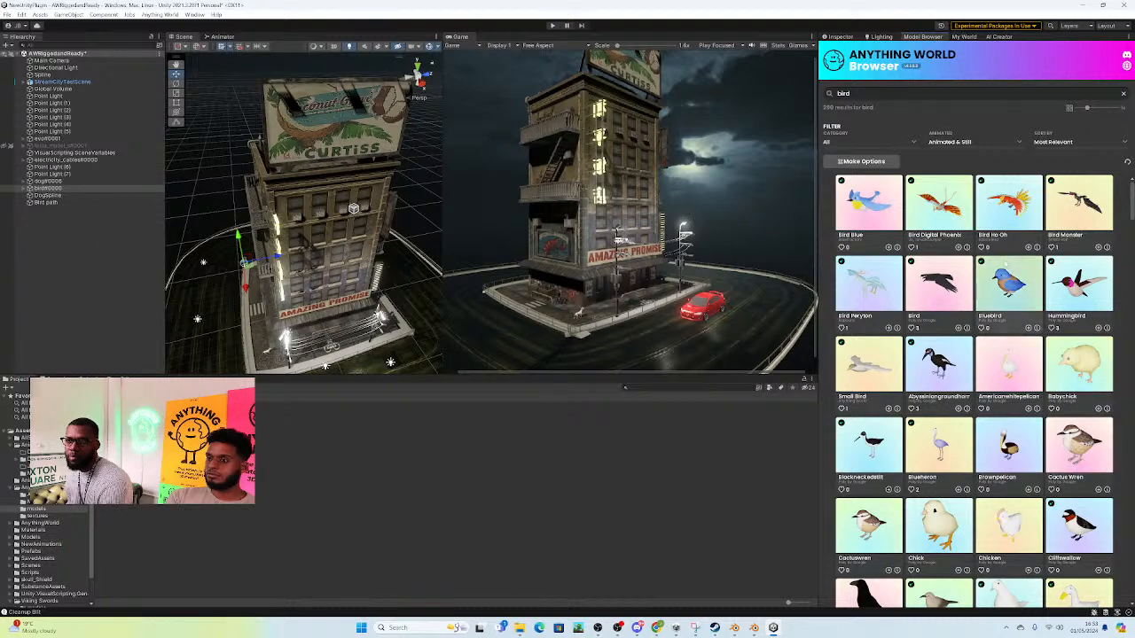
pyautogui.click(951, 291)
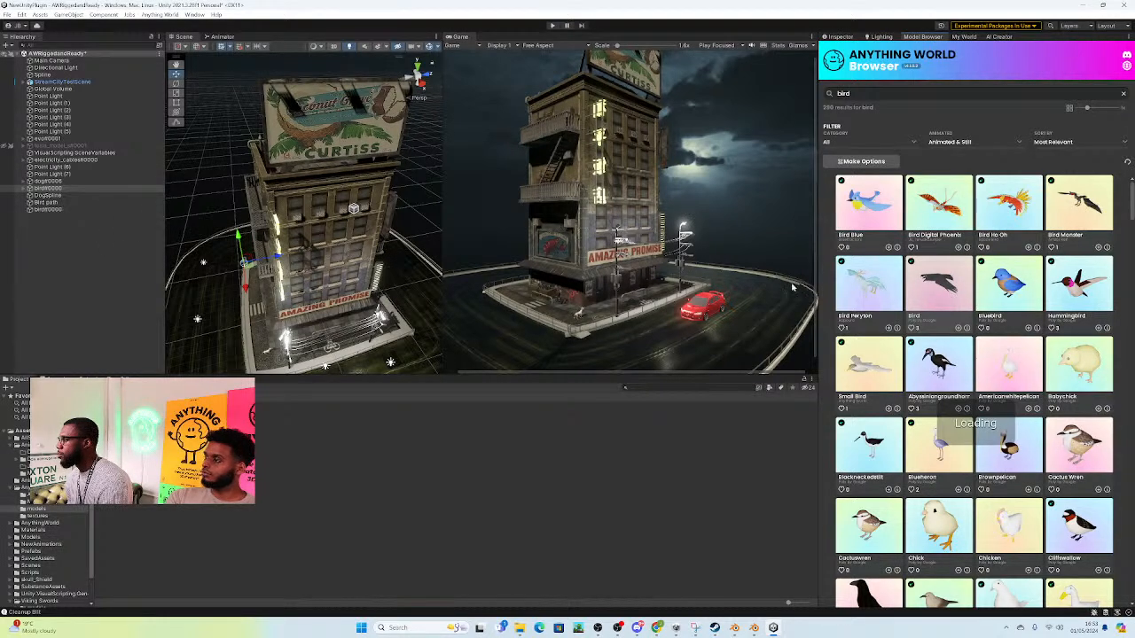
pyautogui.moveTo(249, 206); pyautogui.dragTo(441, 321, button='right')
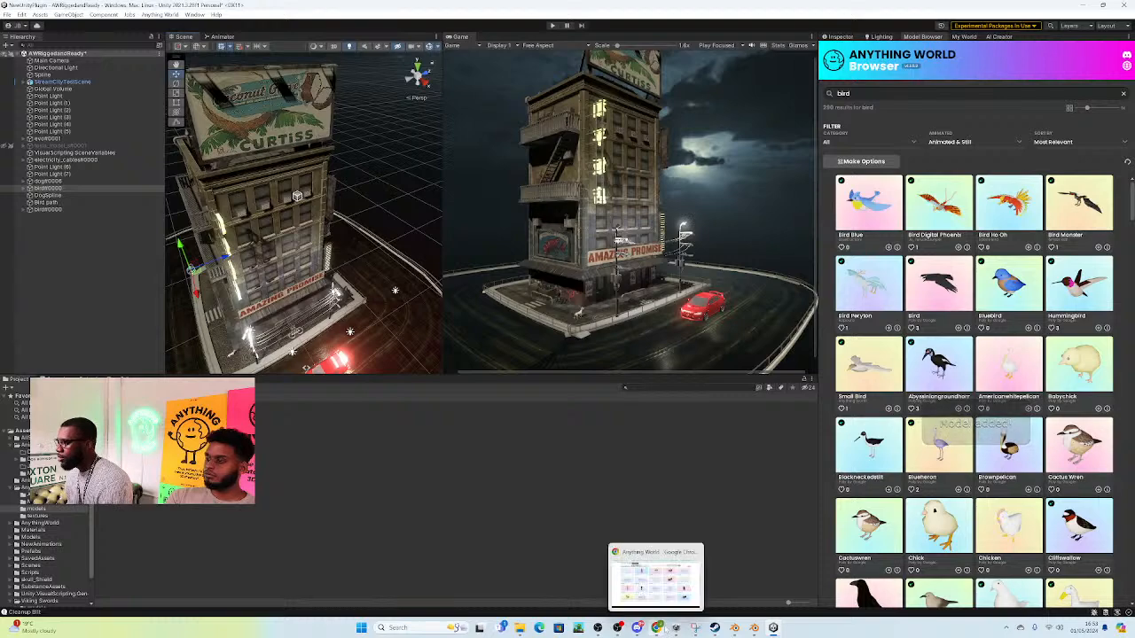
# Step: Switch to the Anything World page in Chrome and expand the full list of processed models
pyautogui.click(659, 627)
pyautogui.rightClick(827, 240)
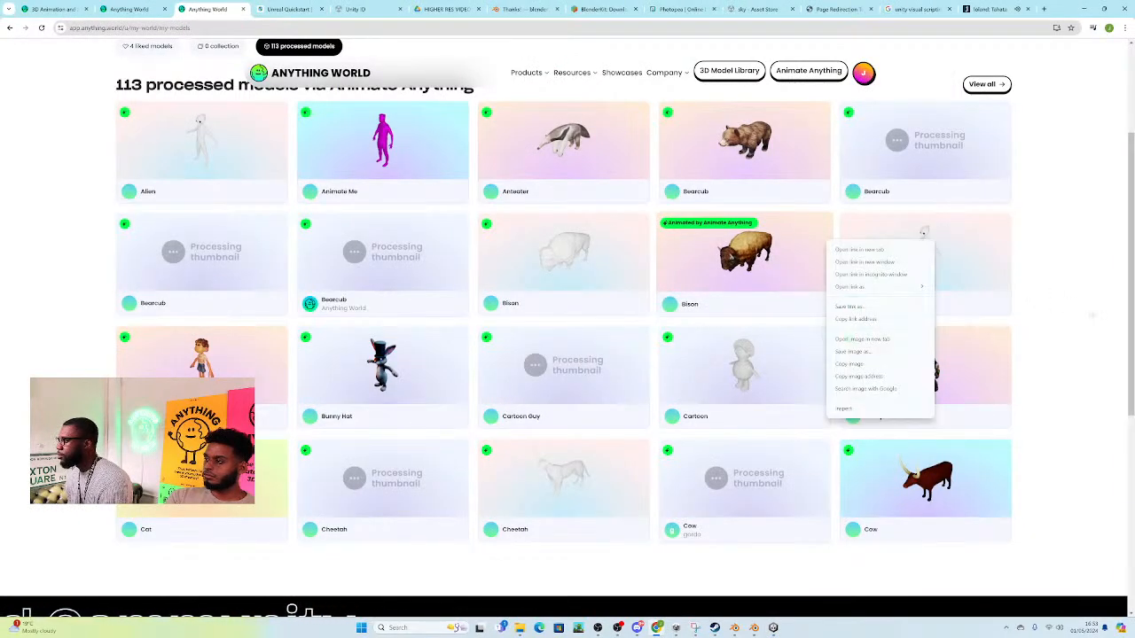
pyautogui.click(1090, 317)
pyautogui.scroll(4, 1041, 330)
pyautogui.scroll(-5, 1042, 329)
pyautogui.scroll(2, 1025, 326)
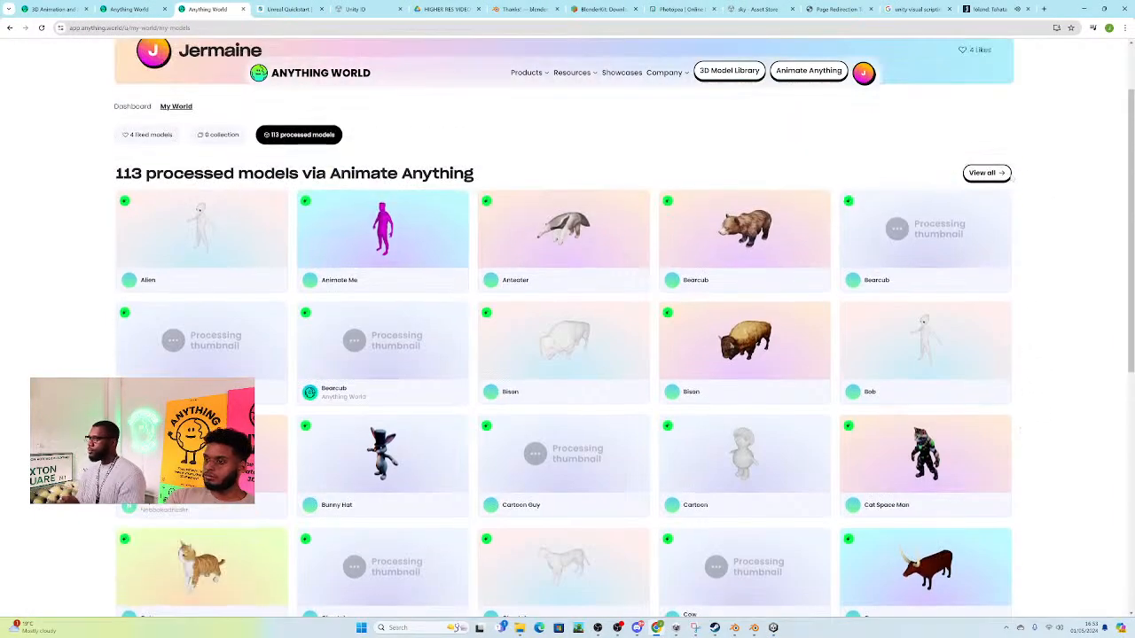
pyautogui.click(986, 175)
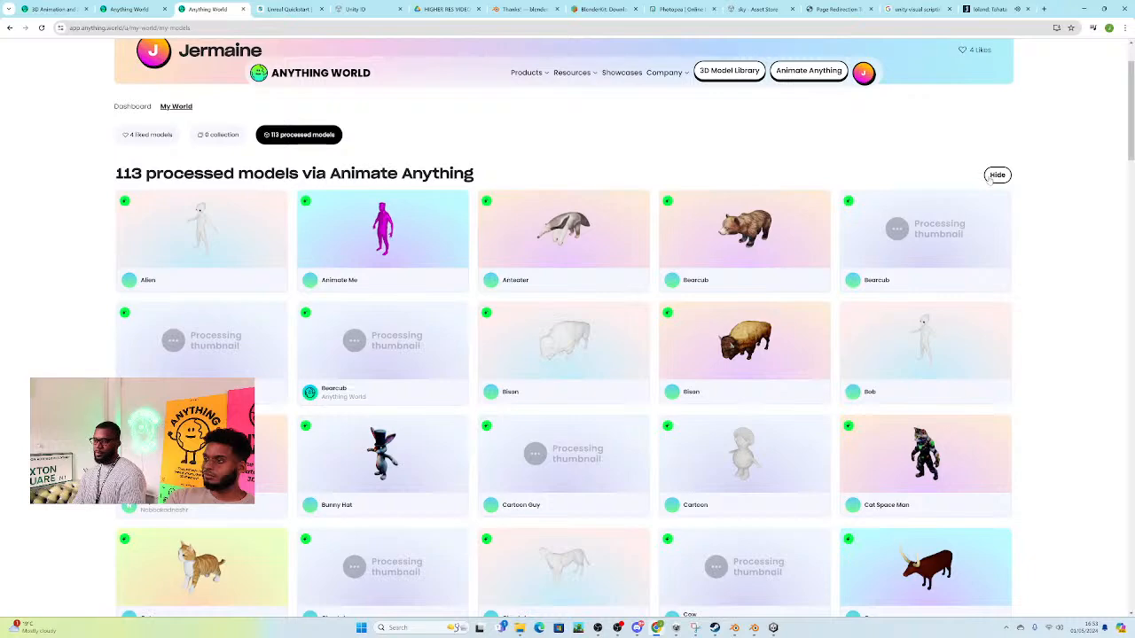
# Step: Look through the account's full list of models processed via Animate Anything for characters and animals to use in the scene
pyautogui.scroll(-1, 973, 394)
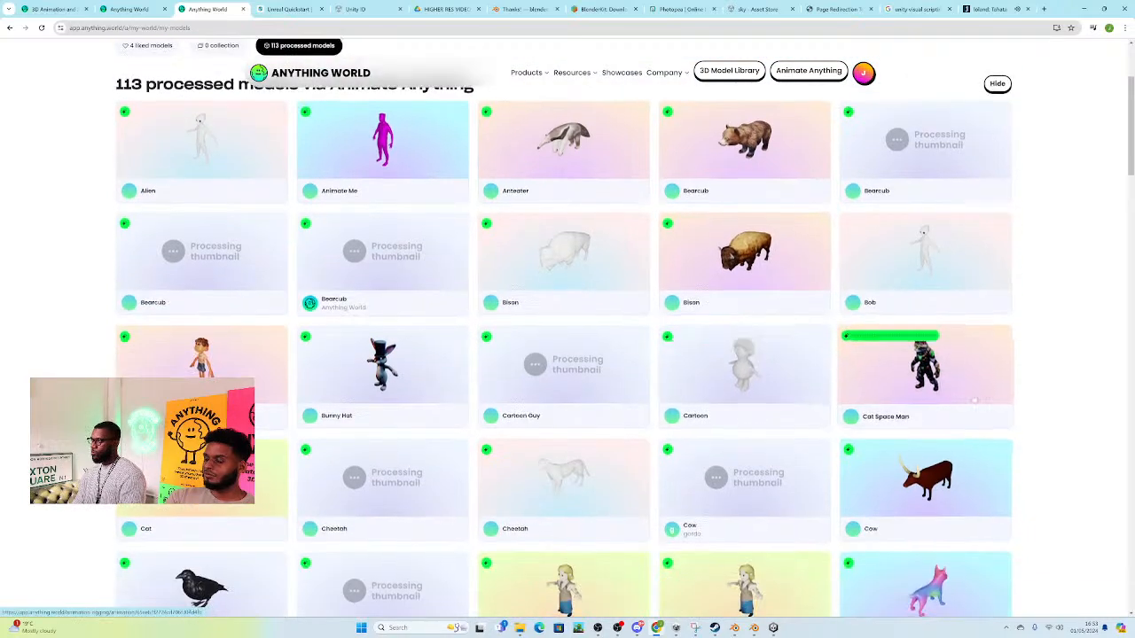
pyautogui.scroll(-10, 973, 394)
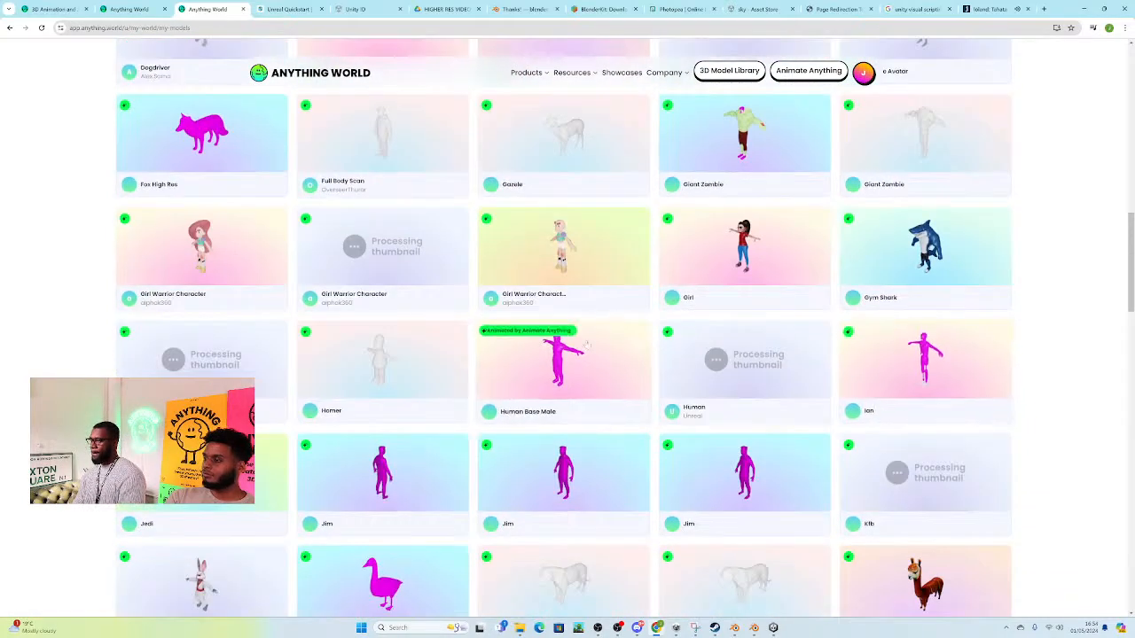
pyautogui.scroll(-5, 740, 353)
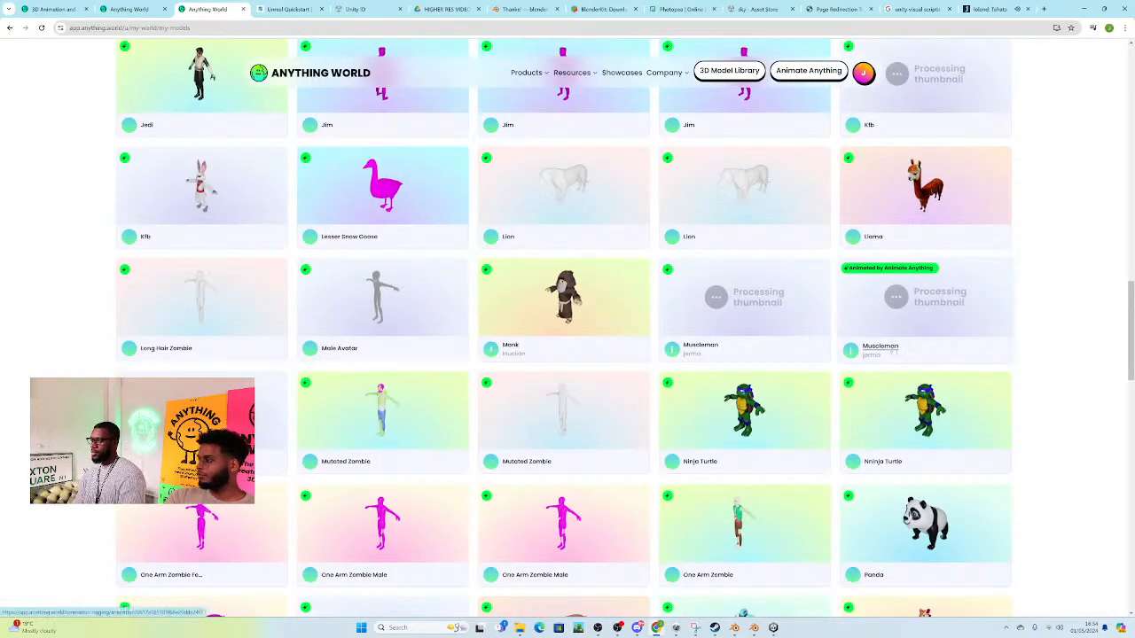
pyautogui.scroll(-1, 895, 319)
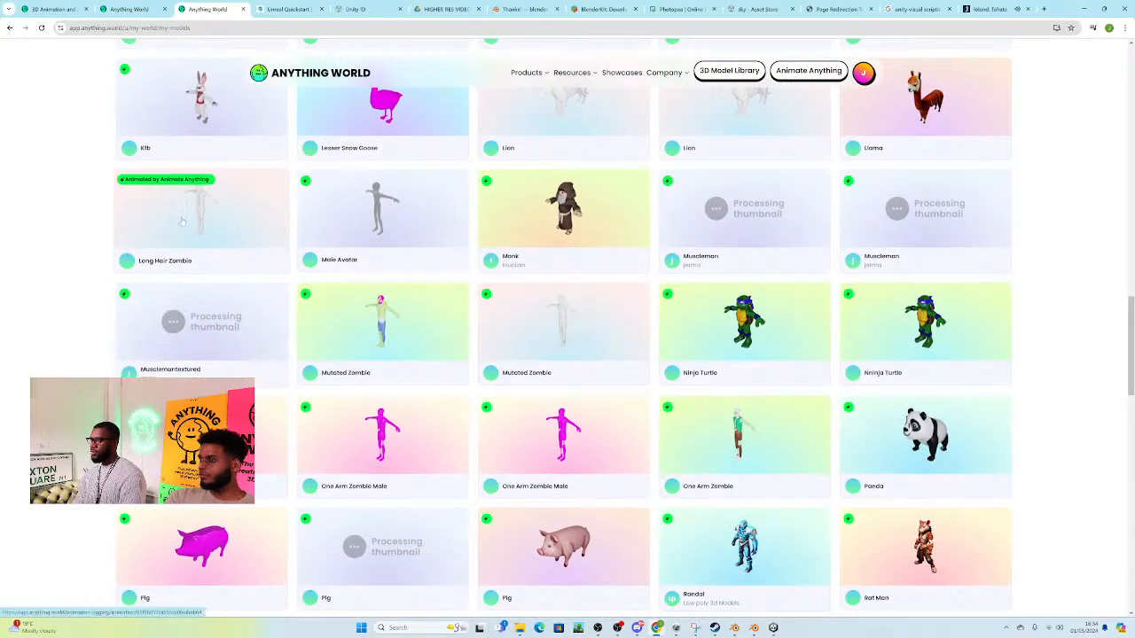
pyautogui.scroll(-6, 179, 220)
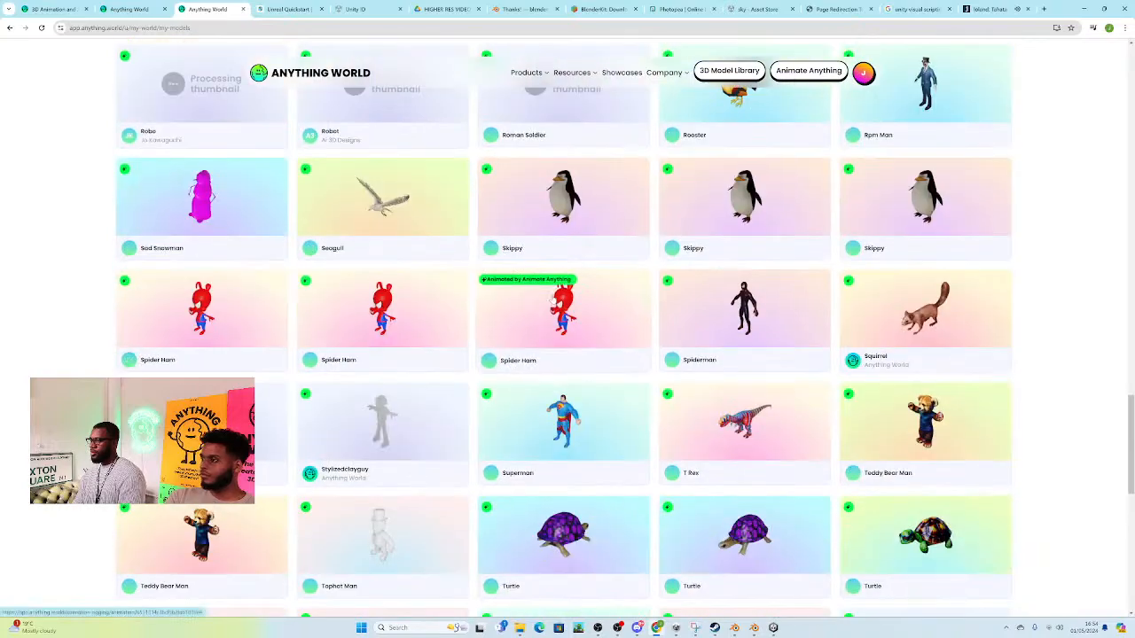
pyautogui.scroll(-5, 691, 328)
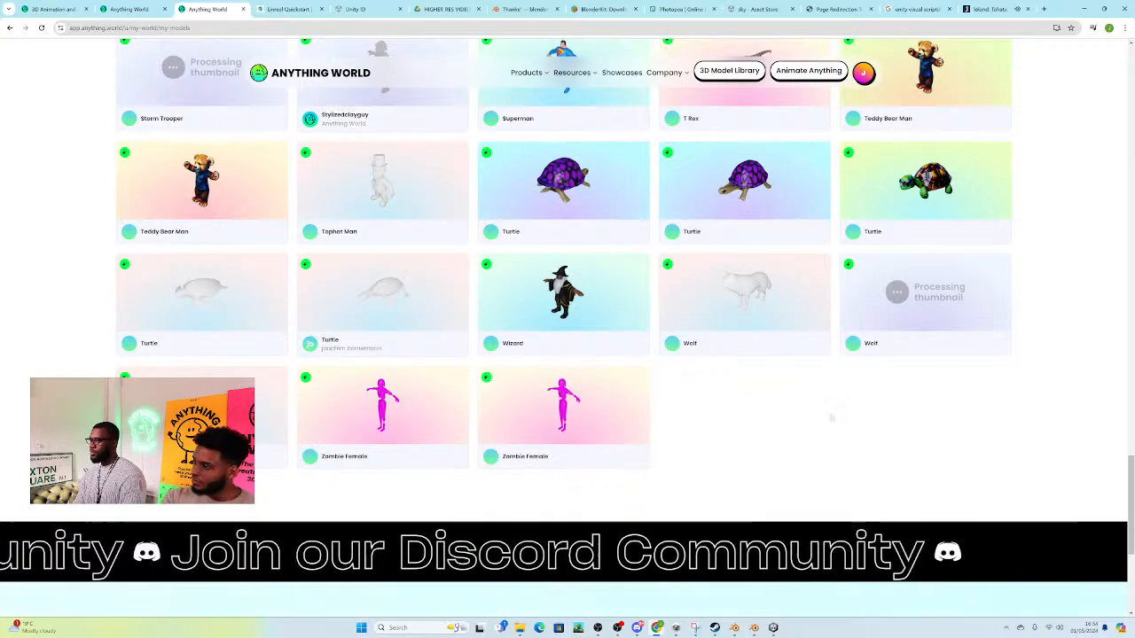
pyautogui.scroll(4, 887, 395)
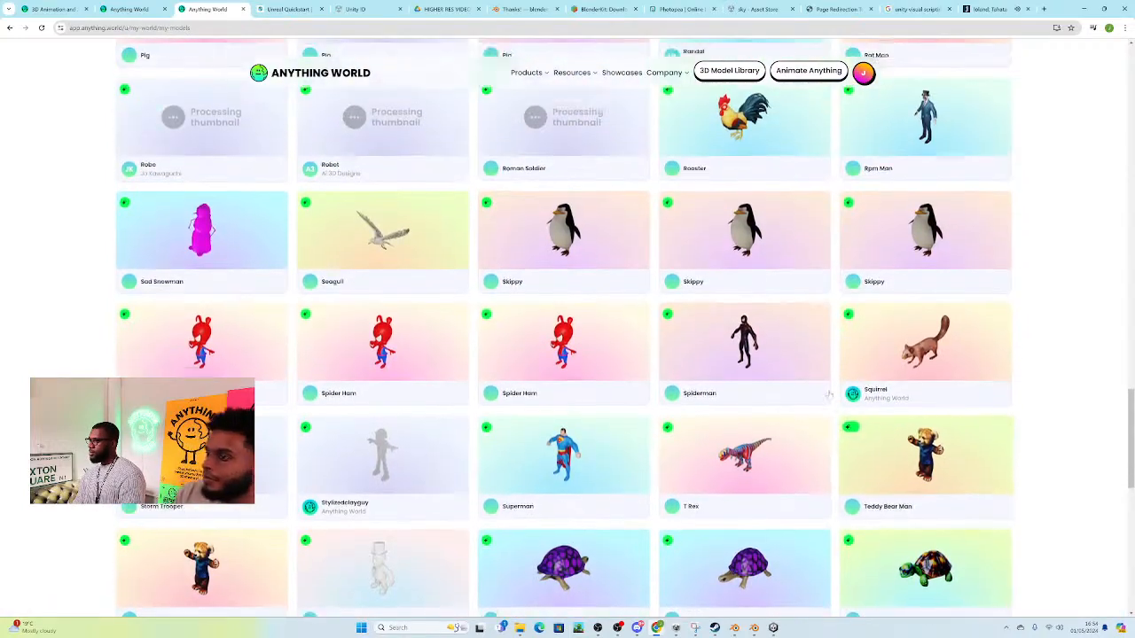
pyautogui.scroll(1, 705, 384)
pyautogui.scroll(3, 678, 379)
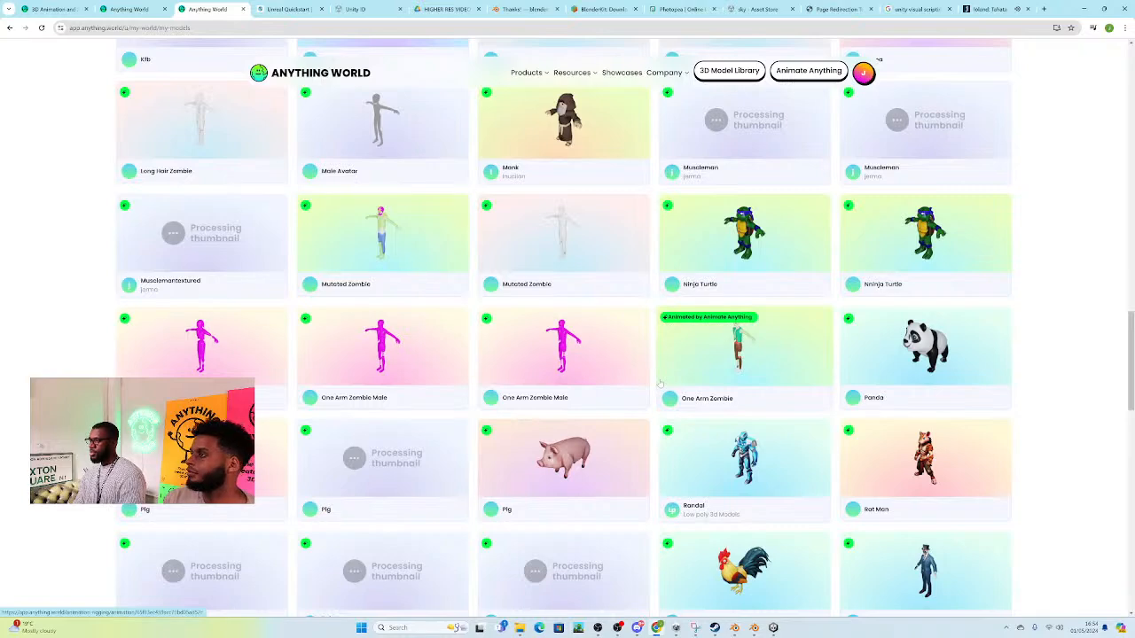
pyautogui.scroll(1, 658, 385)
pyautogui.scroll(4, 656, 387)
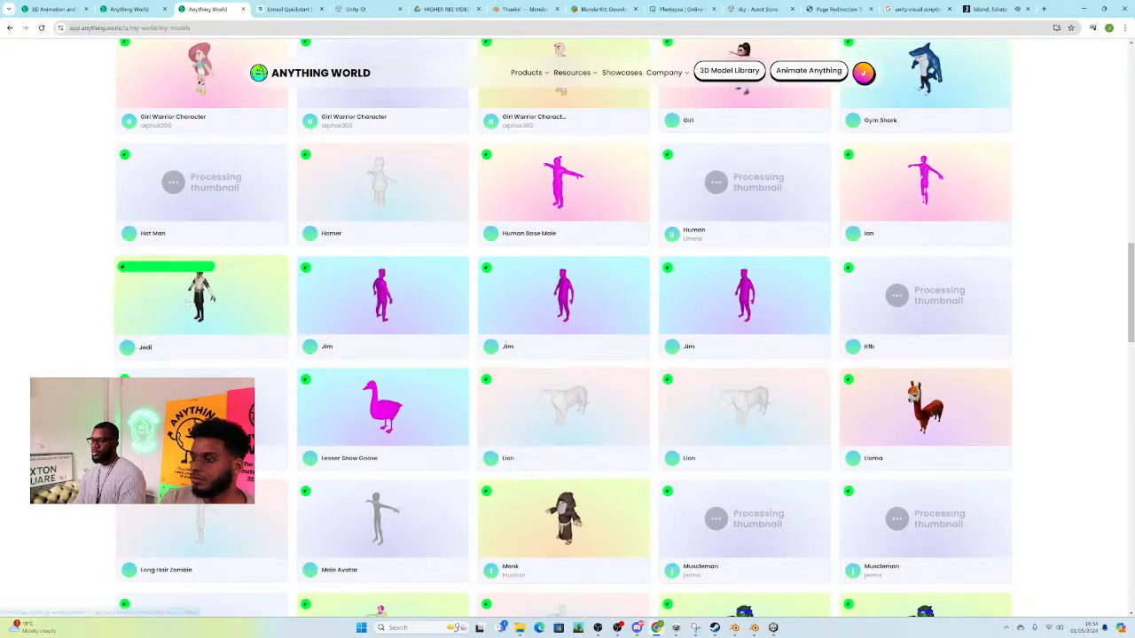
pyautogui.scroll(2, 216, 341)
pyautogui.scroll(6, 216, 342)
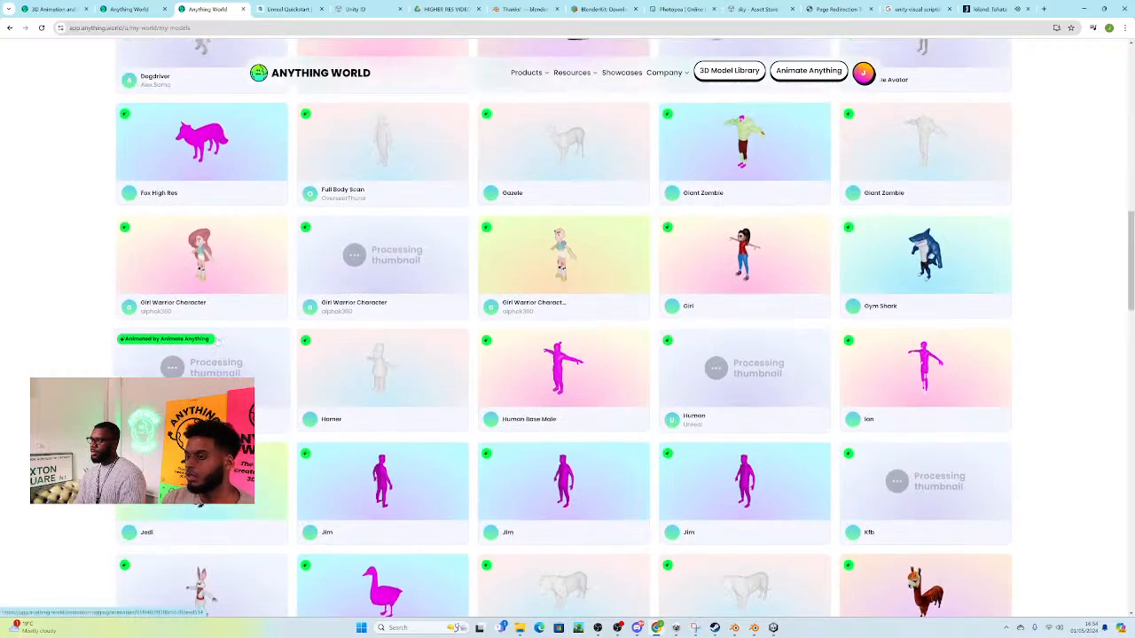
pyautogui.scroll(5, 296, 342)
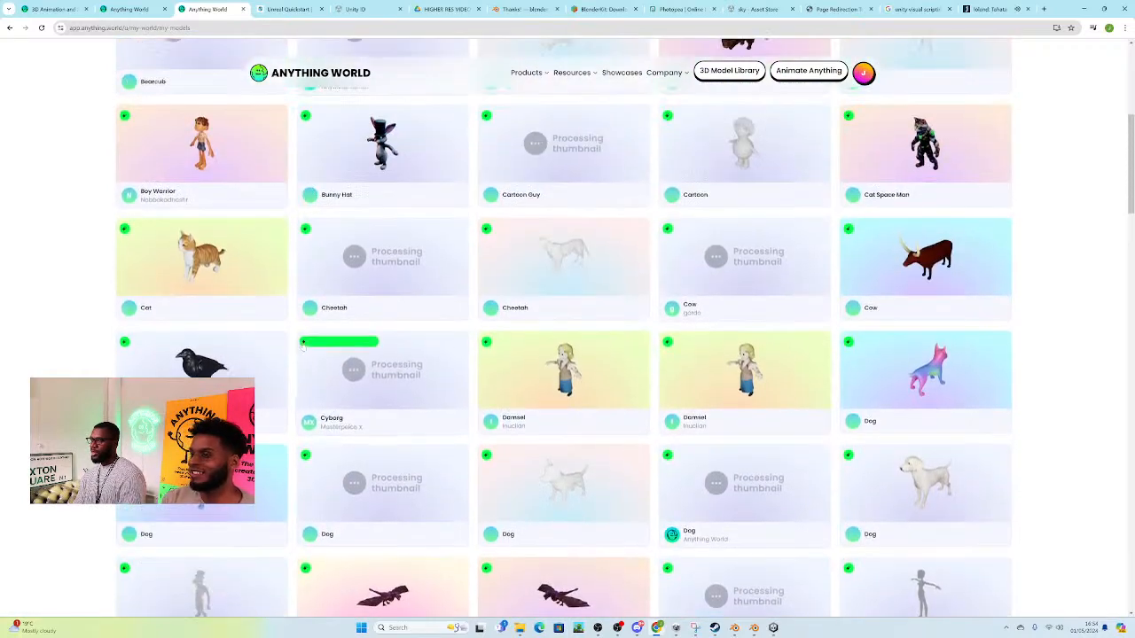
pyautogui.scroll(1, 303, 347)
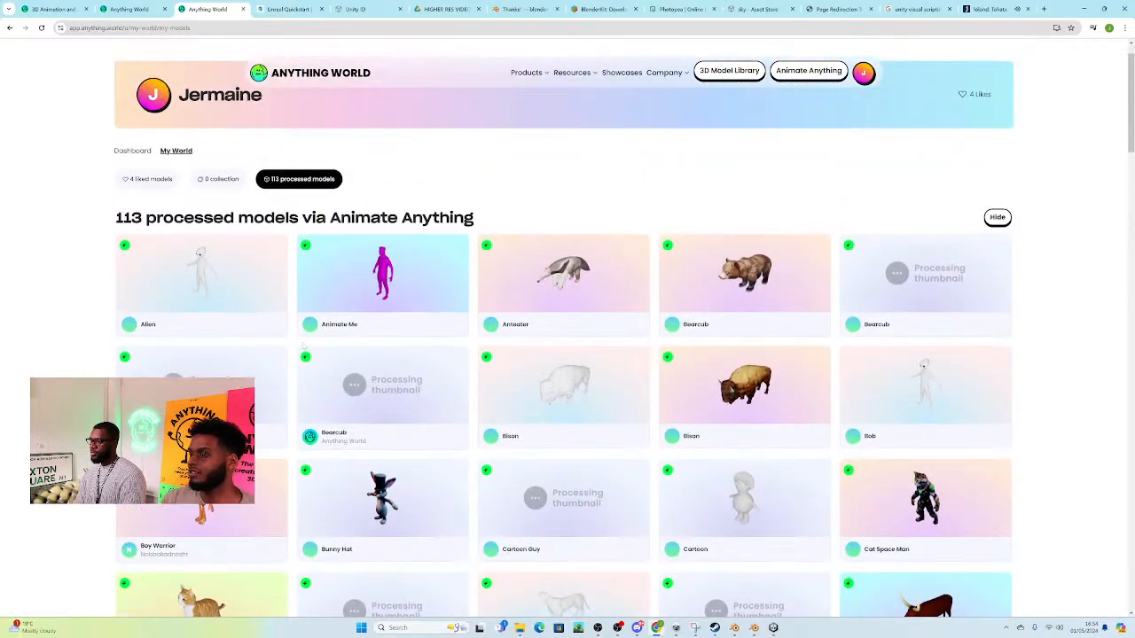
pyautogui.scroll(-9, 303, 347)
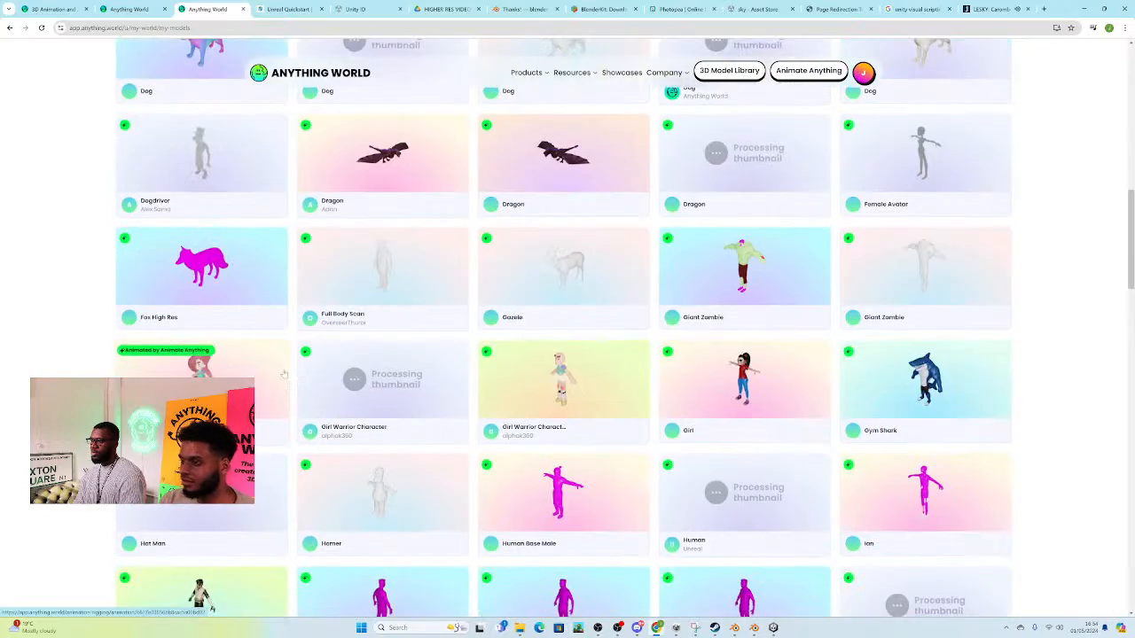
pyautogui.scroll(-4, 531, 266)
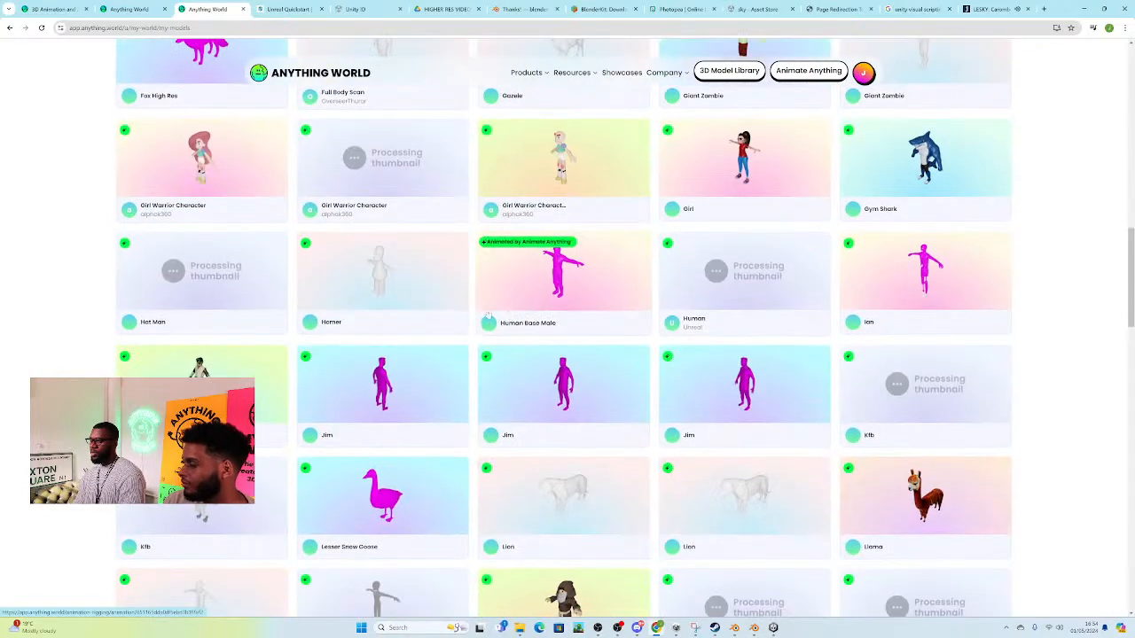
pyautogui.scroll(-3, 397, 334)
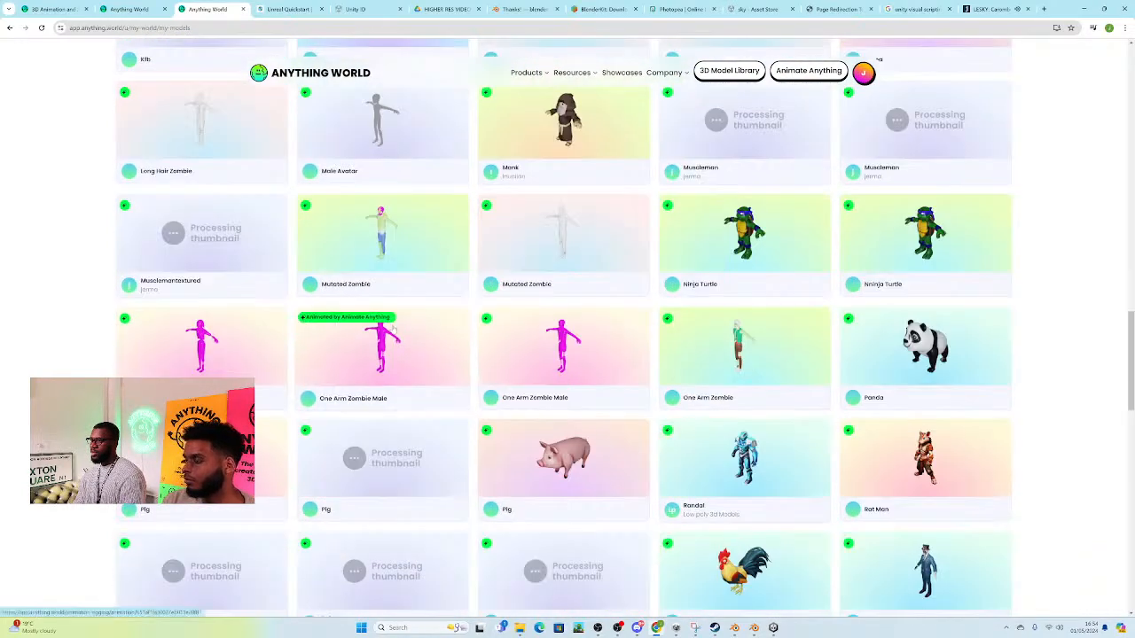
pyautogui.scroll(-3, 844, 403)
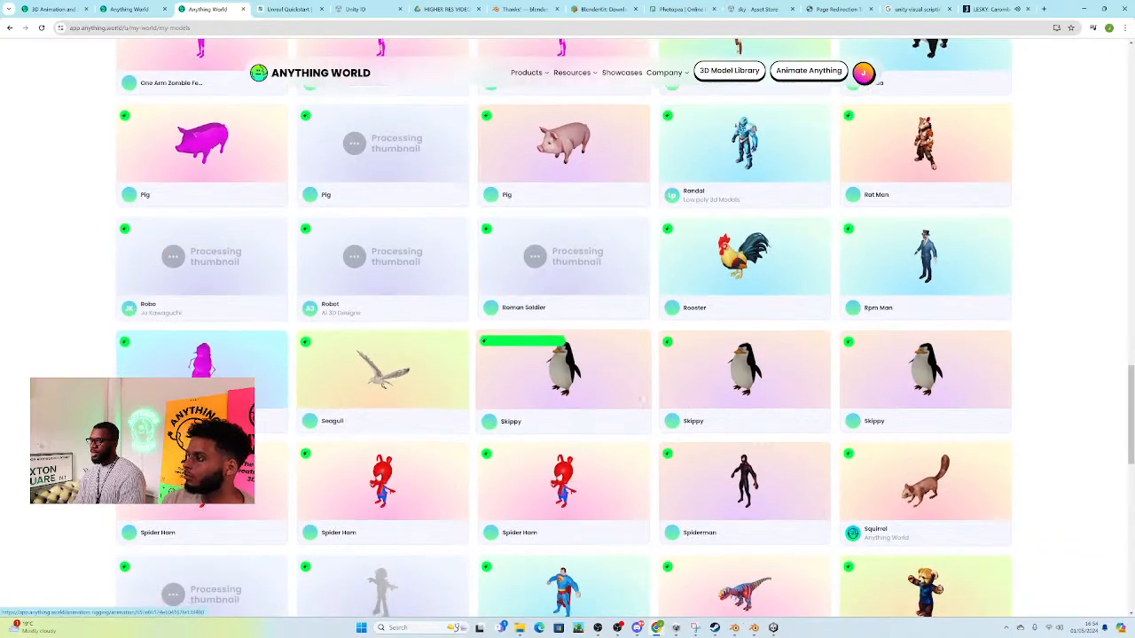
pyautogui.scroll(-1, 777, 368)
pyautogui.scroll(-1, 855, 383)
pyautogui.scroll(-1, 855, 383)
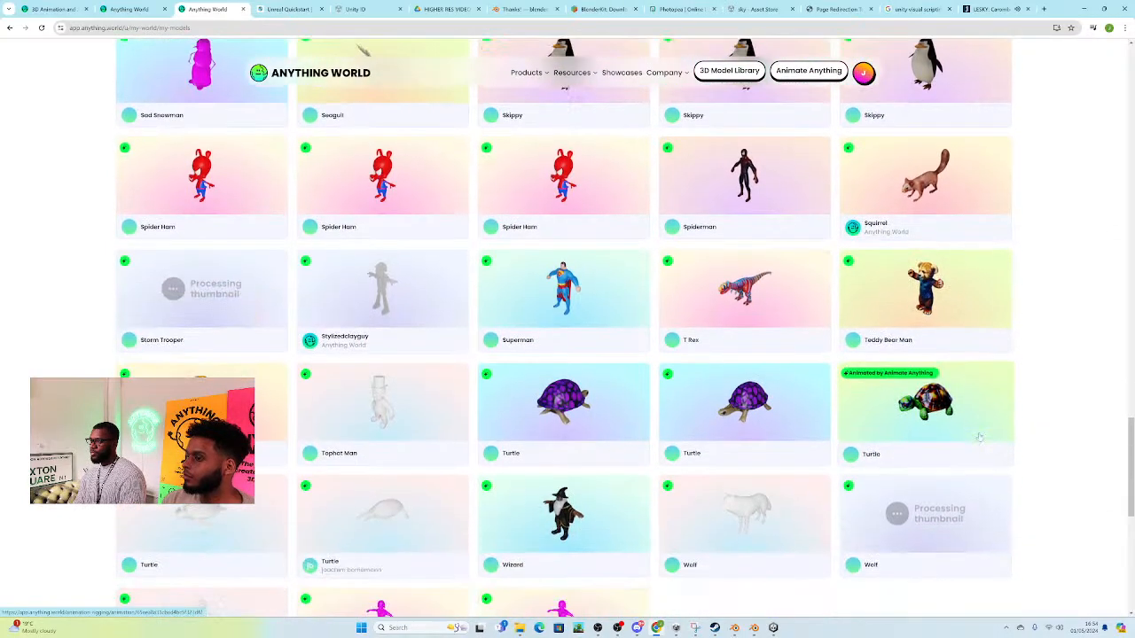
pyautogui.scroll(2, 973, 440)
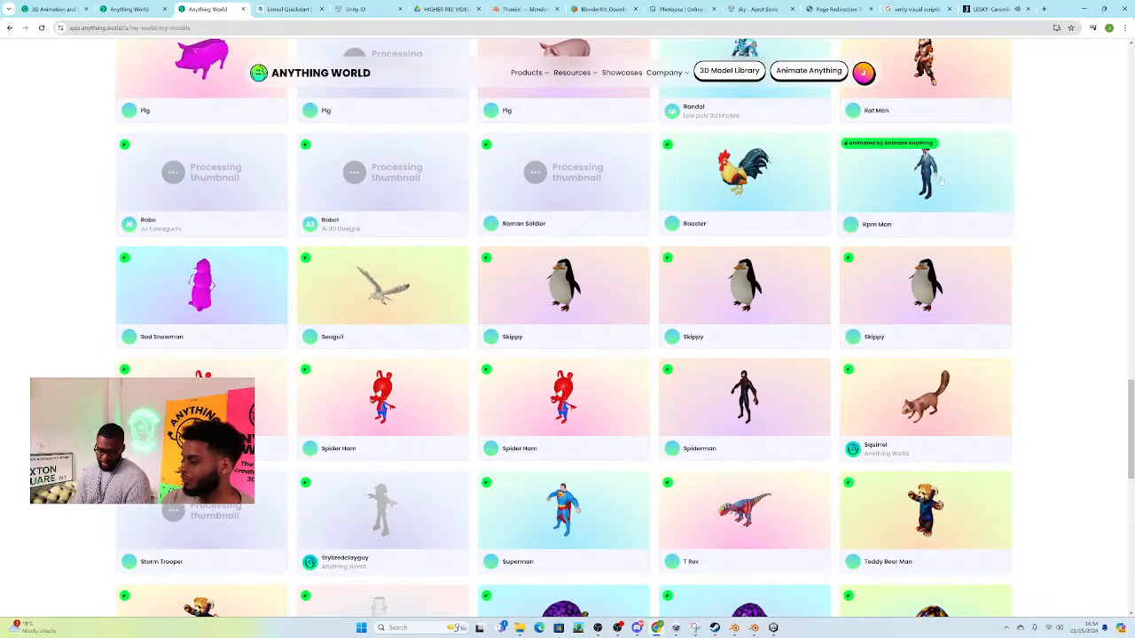
pyautogui.scroll(-1, 798, 363)
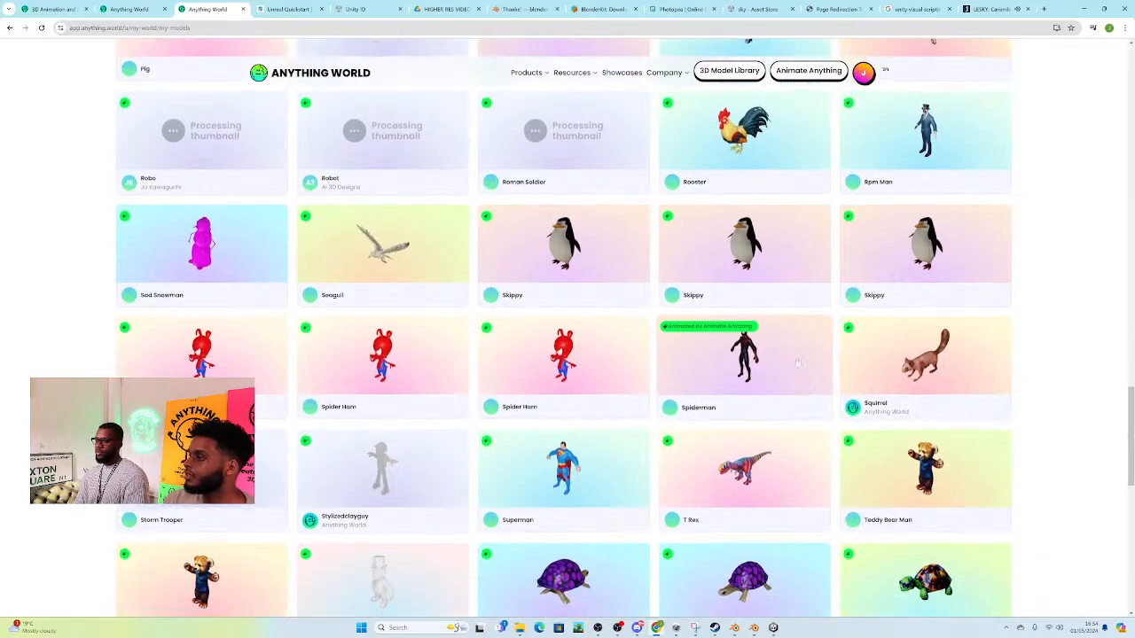
pyautogui.scroll(6, 813, 363)
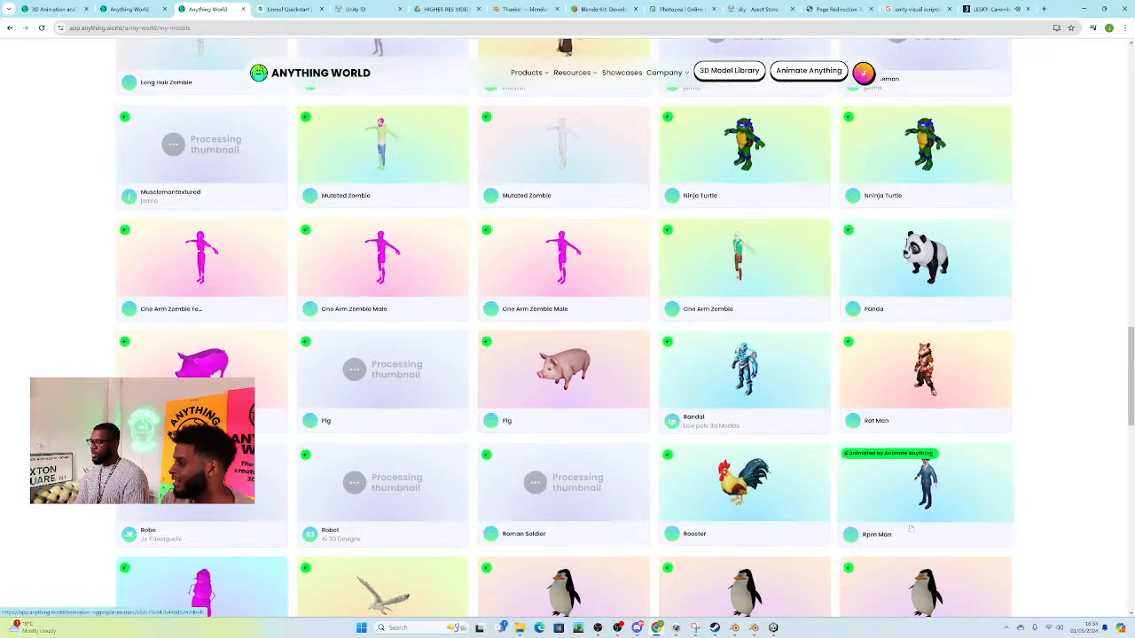
pyautogui.scroll(-1, 902, 498)
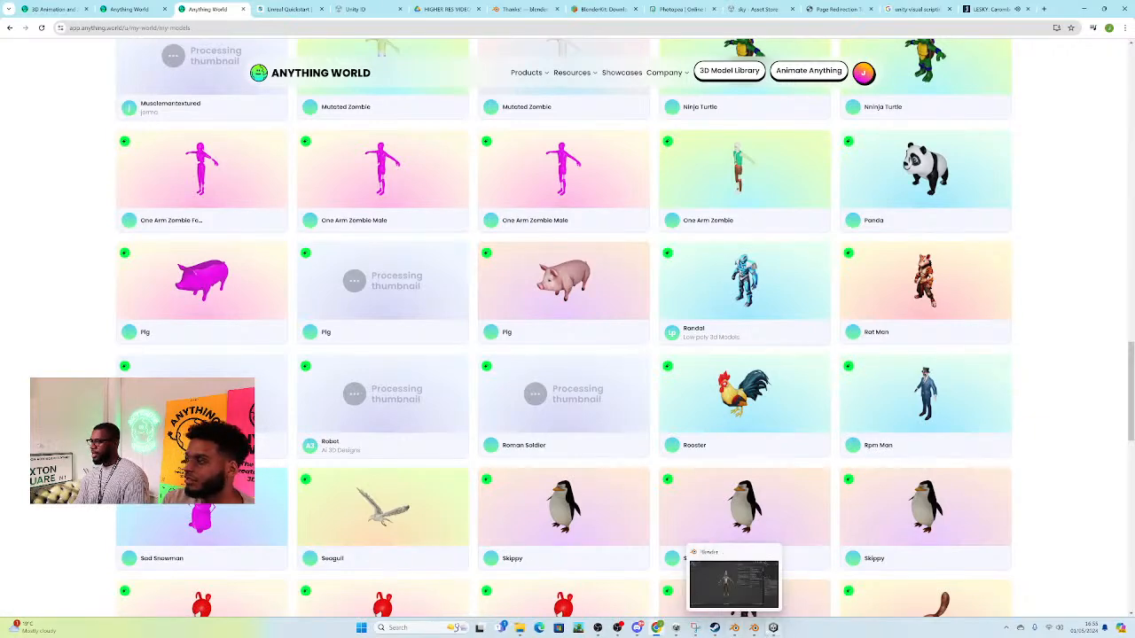
# Step: Switch to Unity and show the processed models in Anything World's My World
pyautogui.click(771, 628)
pyautogui.moveTo(327, 243)
pyautogui.mouseDown(button='right')
pyautogui.moveTo(362, 233)
pyautogui.moveTo(332, 243)
pyautogui.mouseUp(button='right')
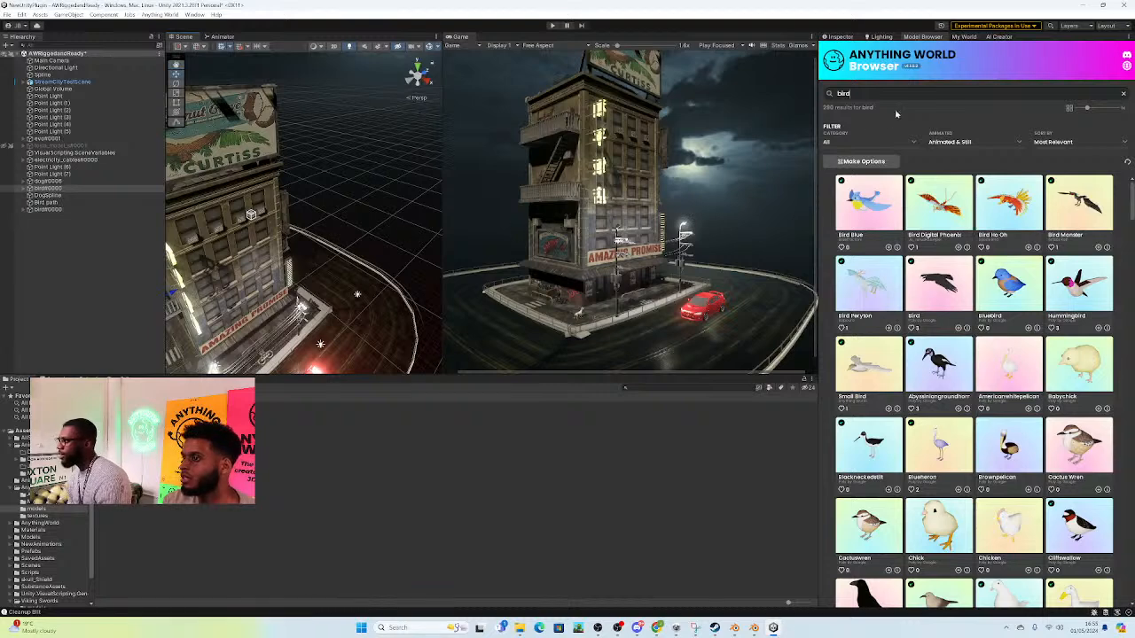
pyautogui.click(964, 38)
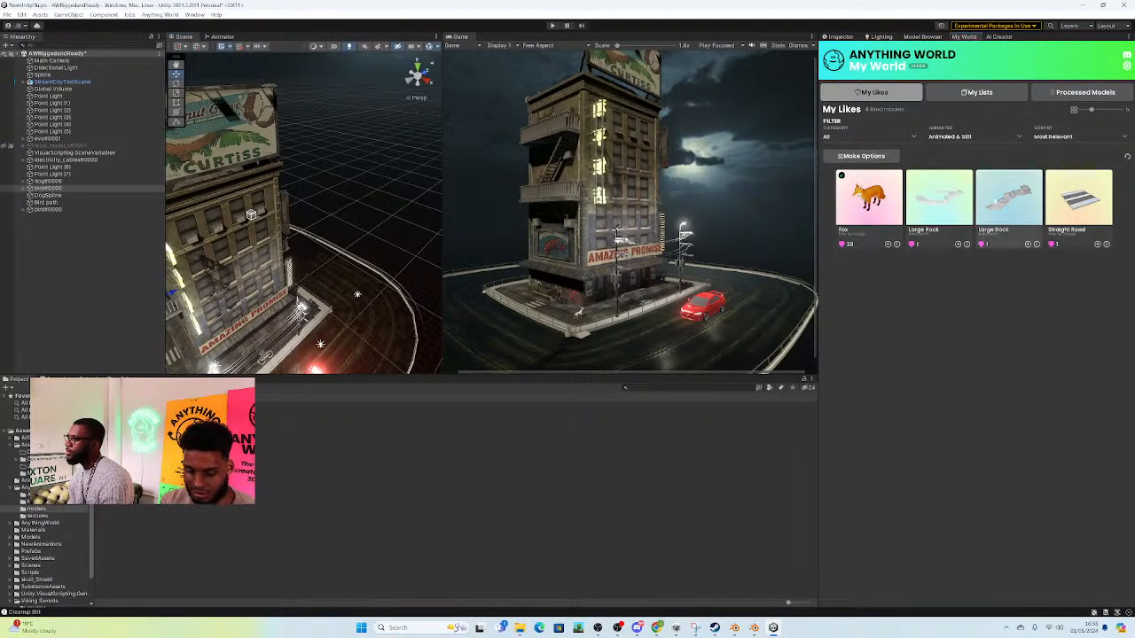
pyautogui.click(1081, 92)
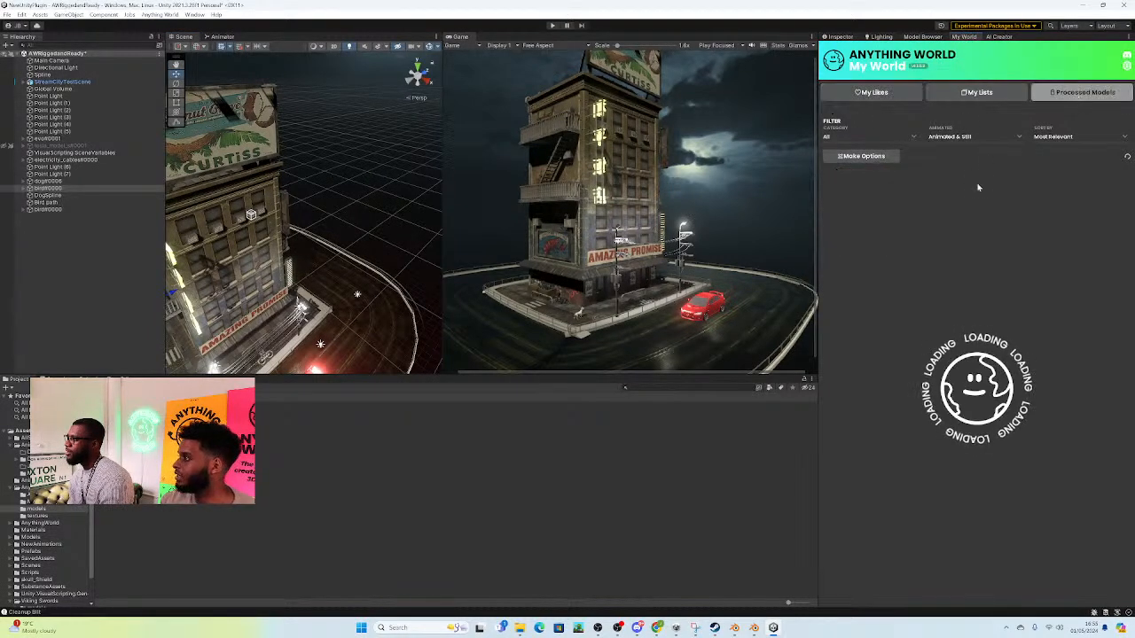
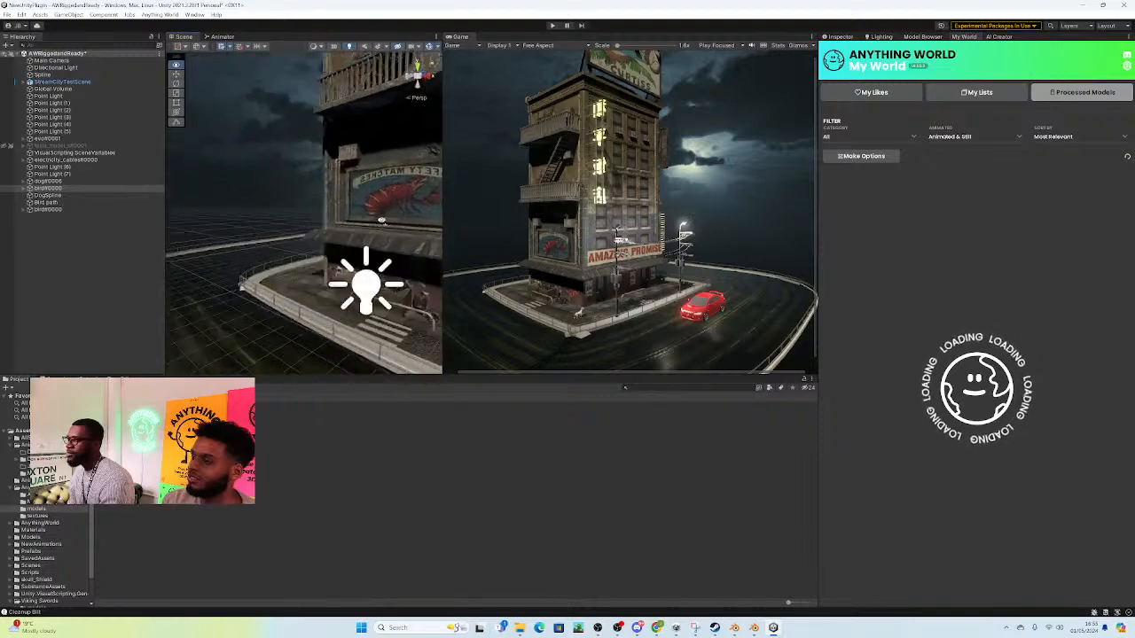
# Step: Look through the processed models in My World and add the Rpm Man model to the scene
pyautogui.moveTo(310, 213); pyautogui.dragTo(363, 247, button='right')
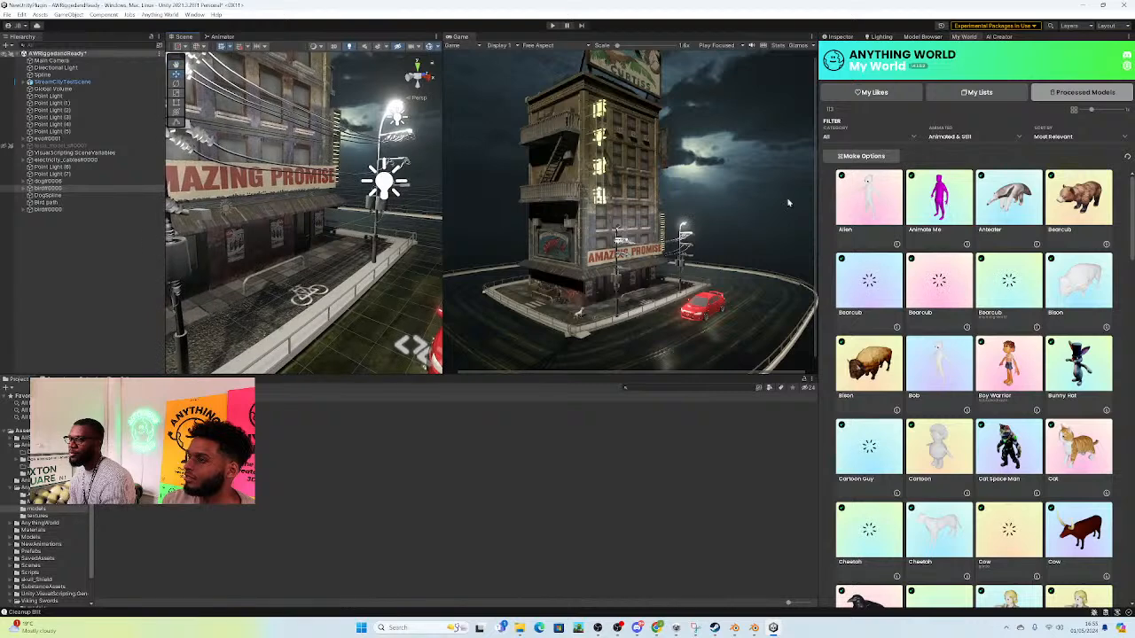
pyautogui.scroll(-3, 928, 359)
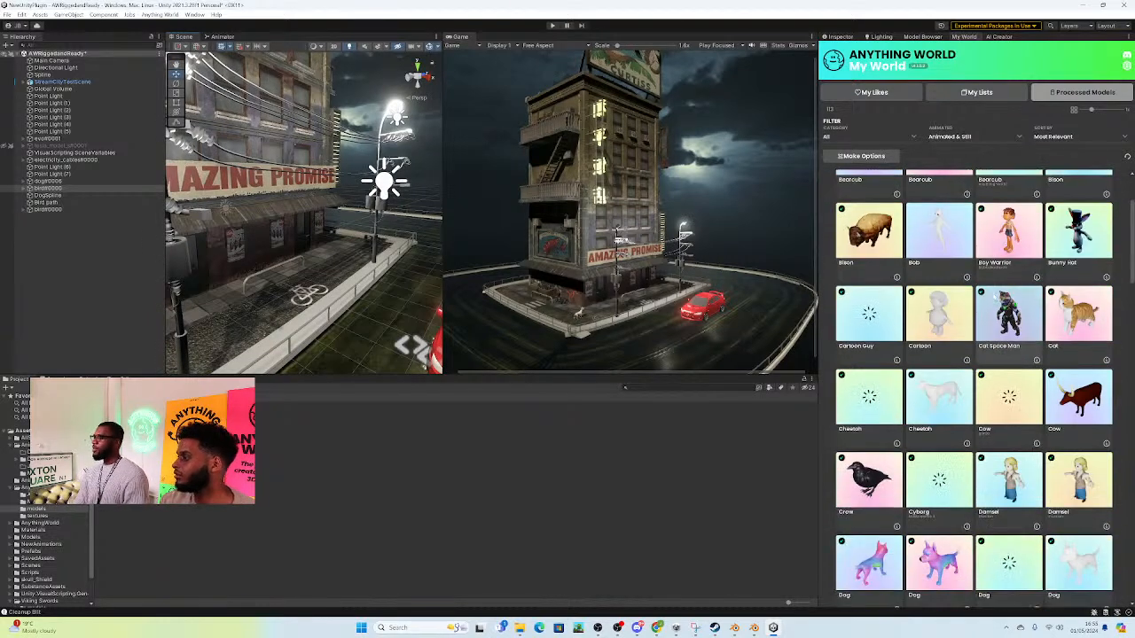
pyautogui.scroll(-4, 928, 359)
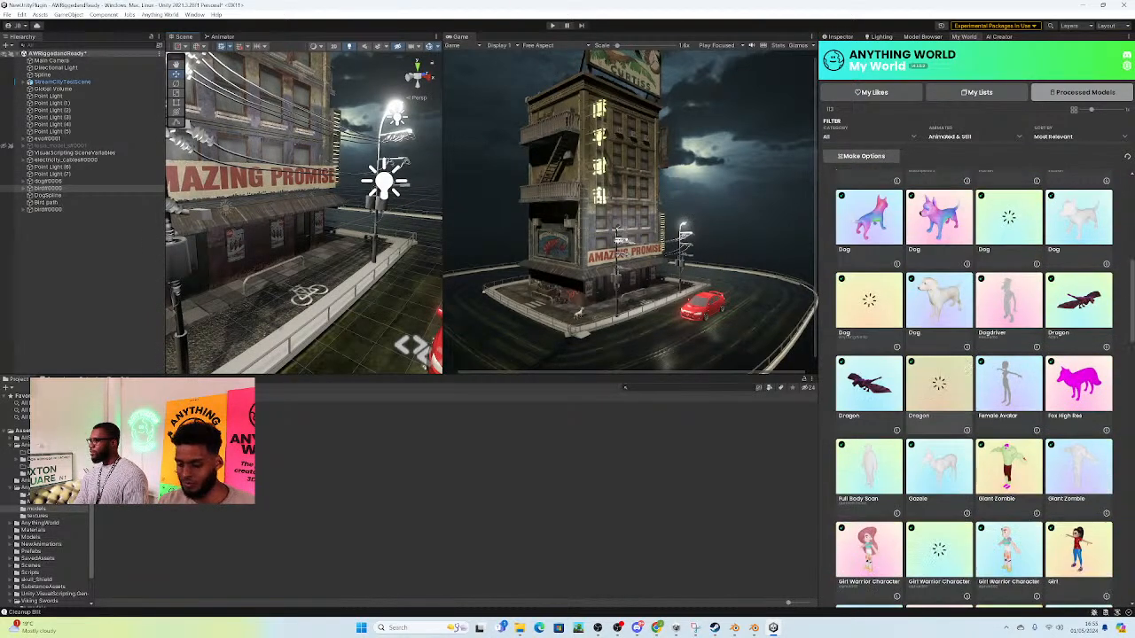
pyautogui.scroll(-2, 981, 383)
pyautogui.scroll(-4, 982, 384)
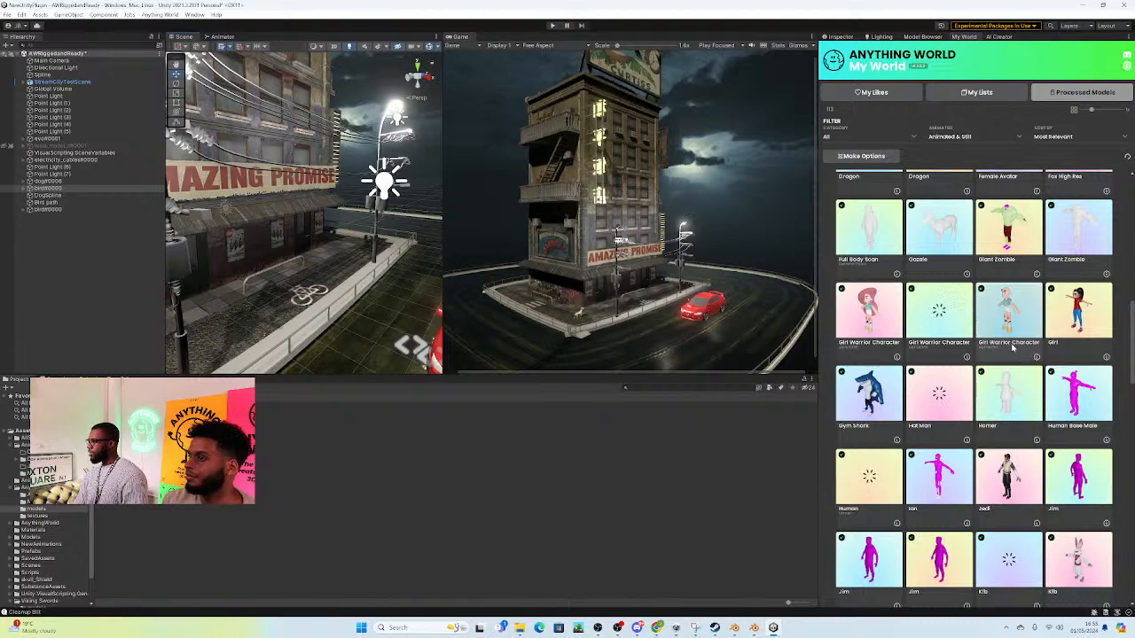
pyautogui.scroll(-6, 991, 380)
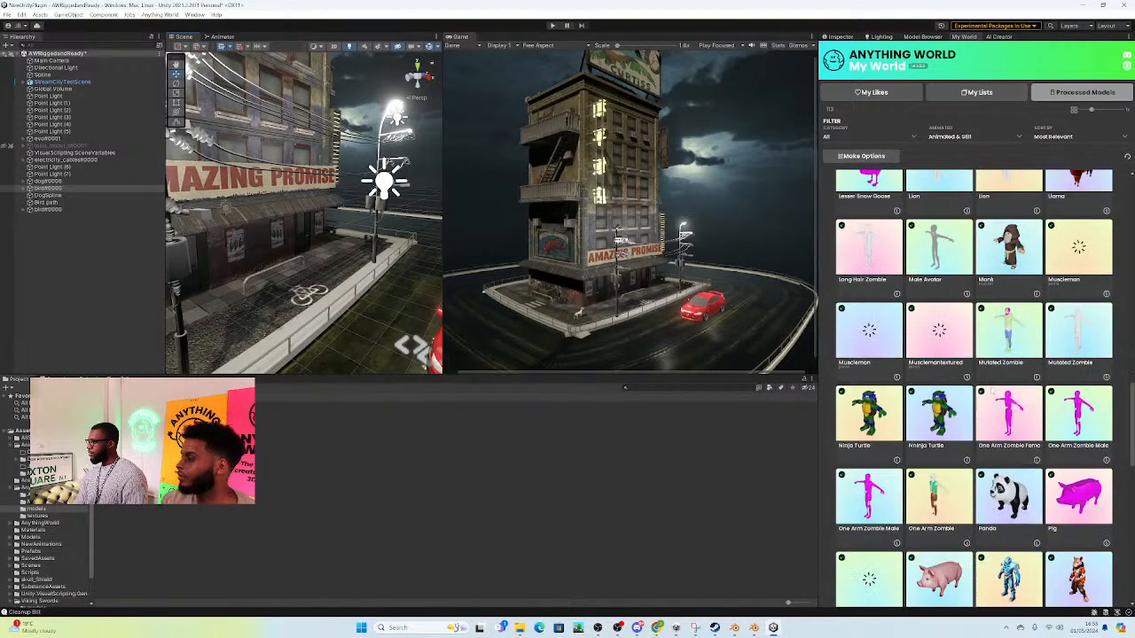
pyautogui.scroll(-5, 1037, 411)
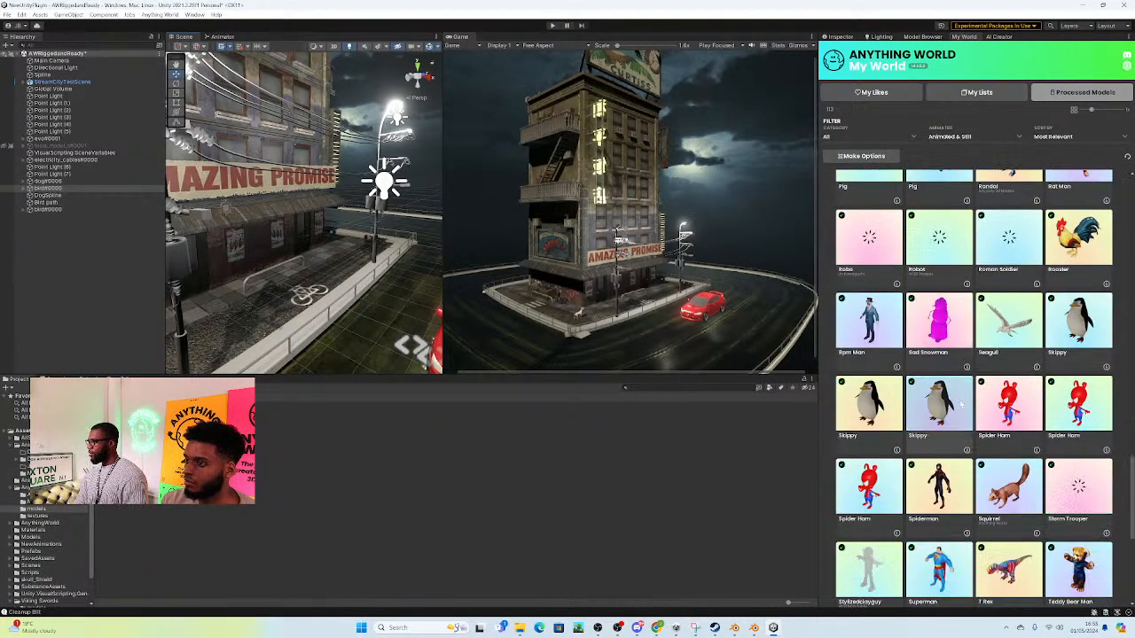
pyautogui.click(869, 270)
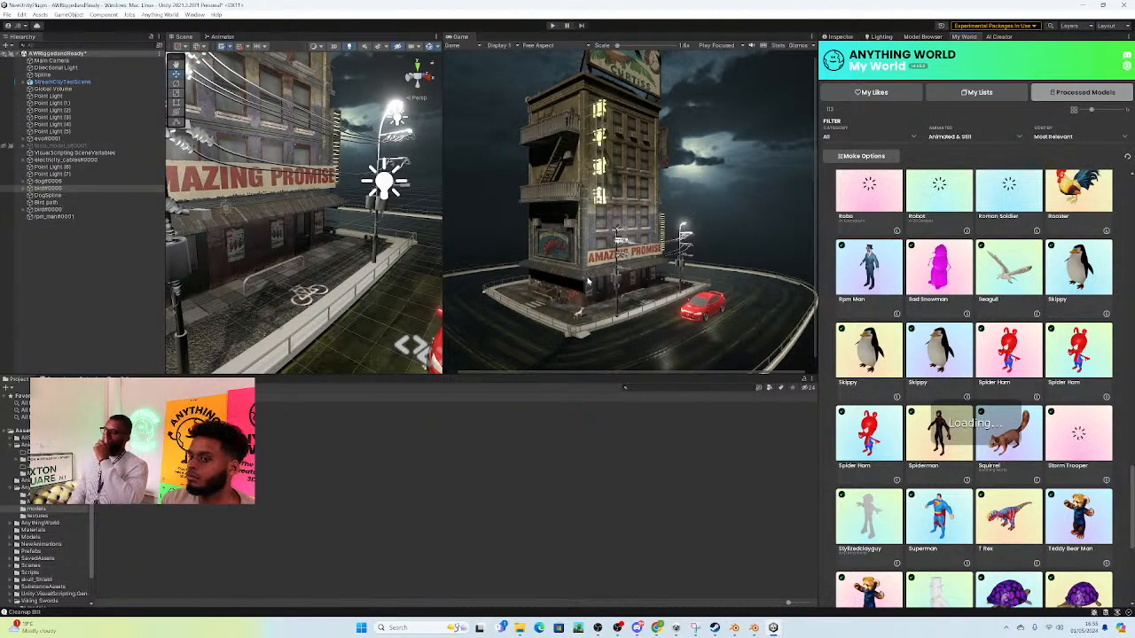
# Step: Locate where the added rpm_man#0001 model sits in front of the Amazing Promise building and select it
pyautogui.moveTo(342, 208); pyautogui.dragTo(289, 225, button='right')
pyautogui.press('s')
pyautogui.moveTo(437, 264); pyautogui.dragTo(422, 355, button='right')
pyautogui.moveTo(435, 315); pyautogui.dragTo(439, 319, button='right')
pyautogui.moveTo(280, 239)
pyautogui.mouseDown(button='right')
pyautogui.moveTo(316, 235)
pyautogui.moveTo(291, 240)
pyautogui.mouseUp(button='right')
pyautogui.click(49, 211)
pyautogui.click(49, 217)
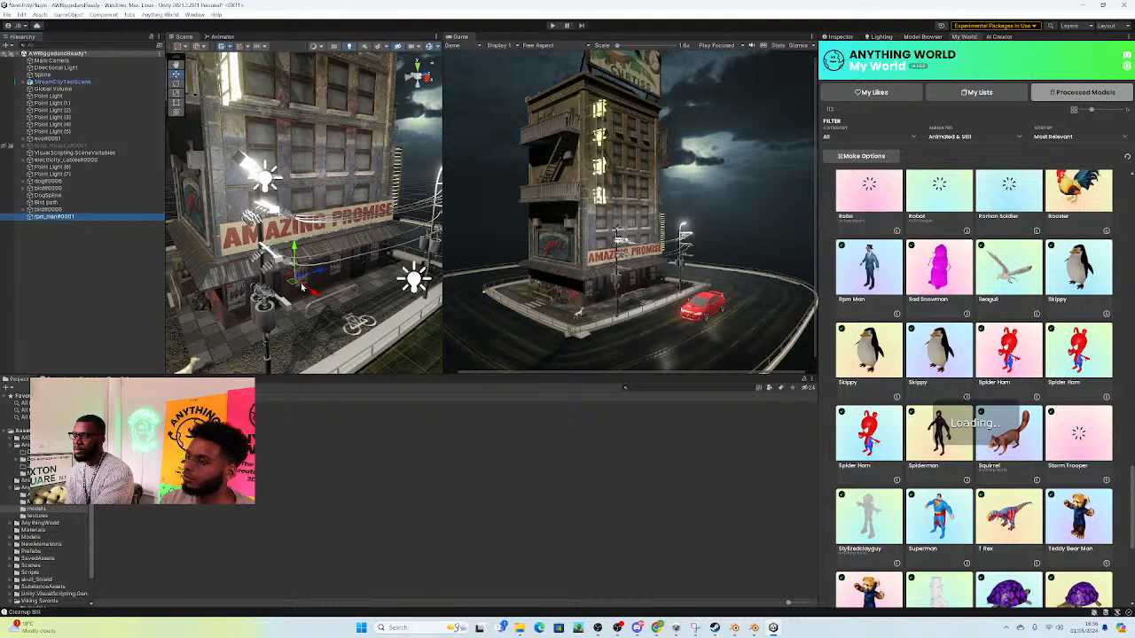
# Step: Create an empty game object named "Rpm man" in the scene
pyautogui.click(8, 46)
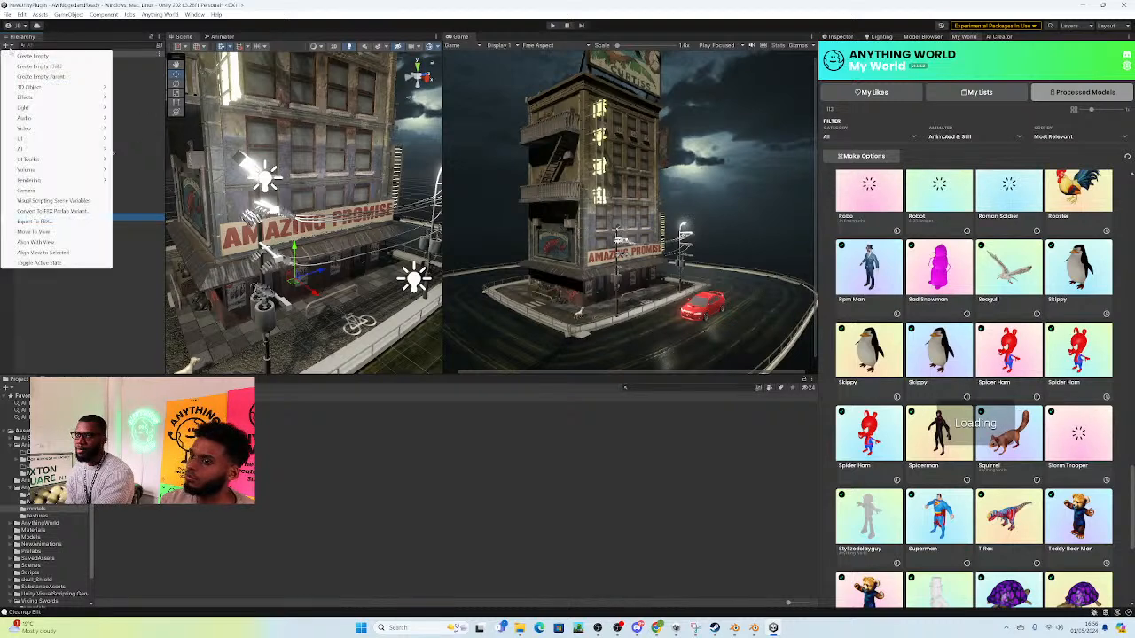
pyautogui.click(32, 56)
pyautogui.write('Rpm ma')
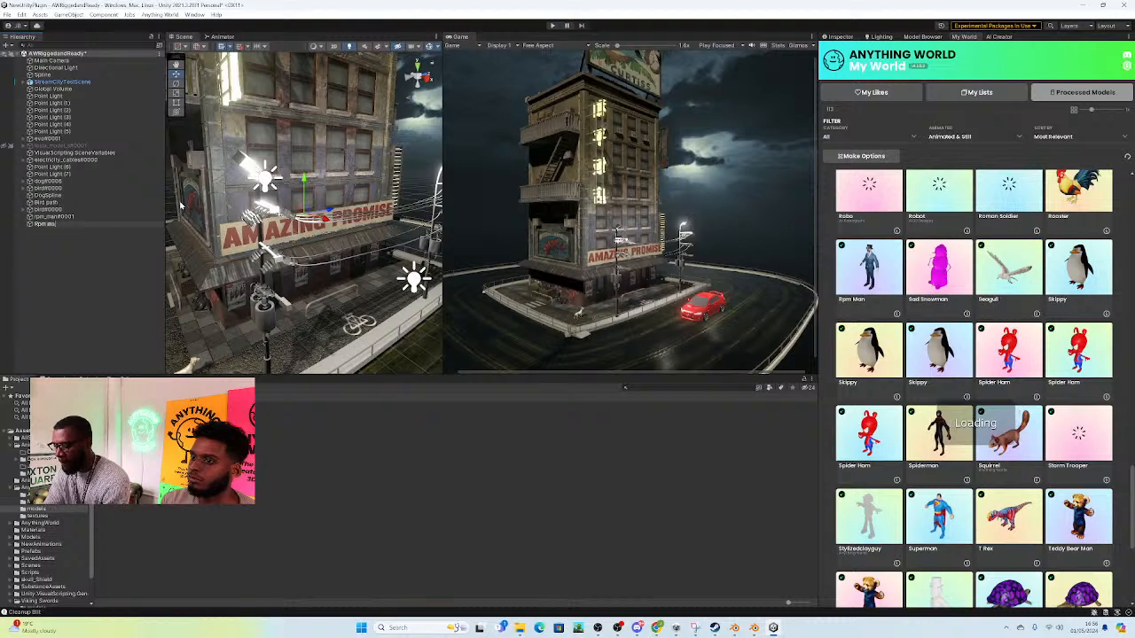
pyautogui.write('n')
pyautogui.press('Return')
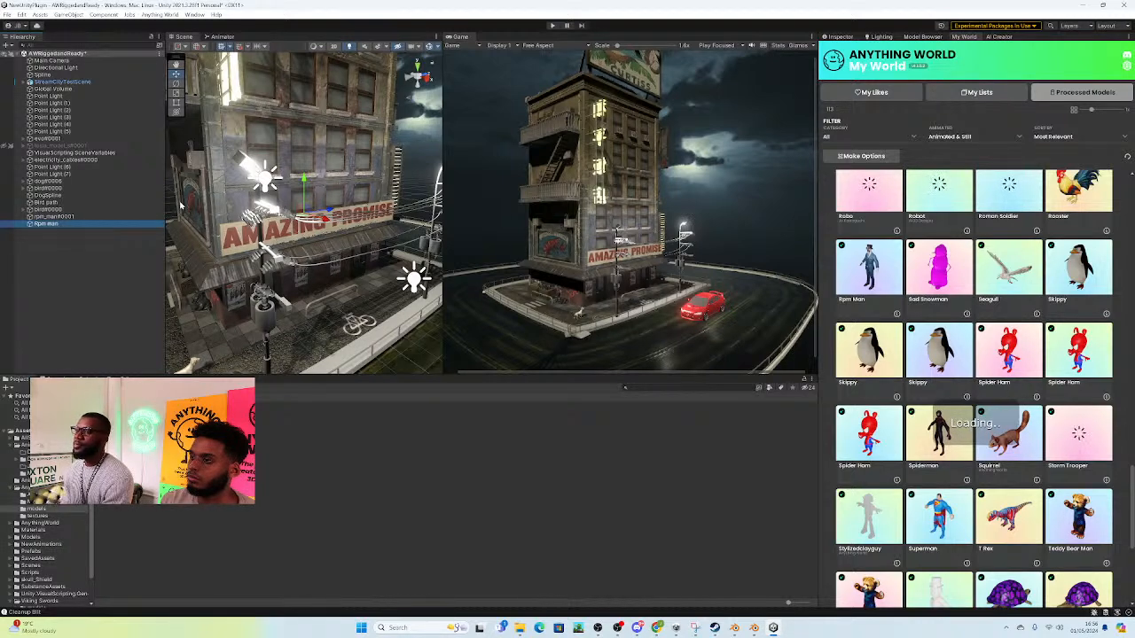
# Step: Reset the Rpm man object's position to the origin and add the Path Creator component to it
pyautogui.click(839, 37)
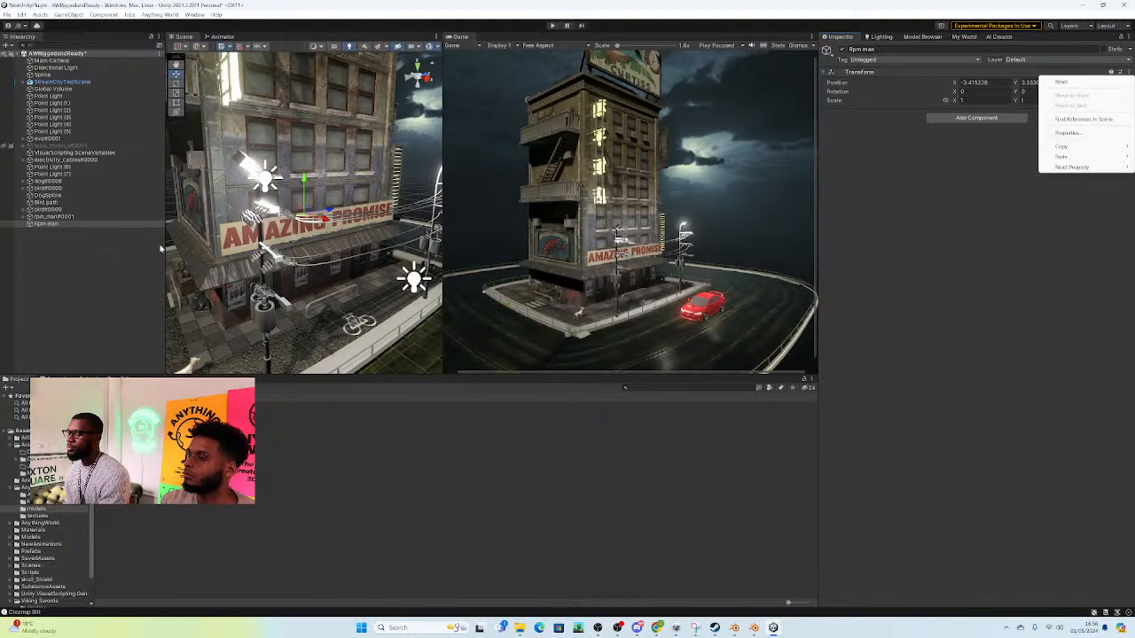
pyautogui.moveTo(1057, 173)
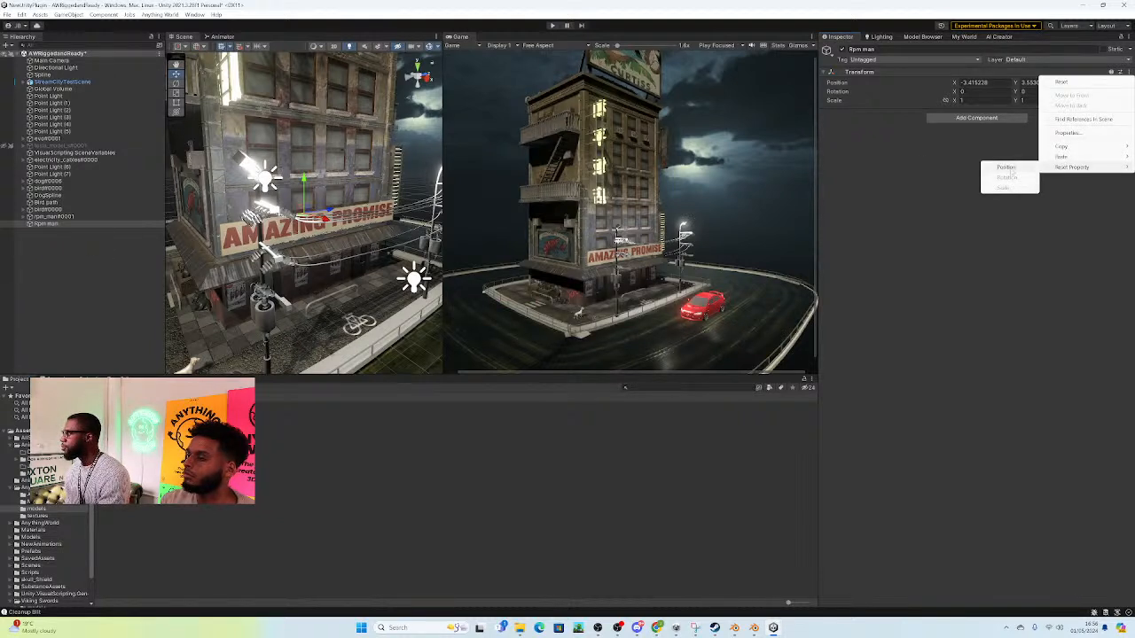
pyautogui.click(1010, 171)
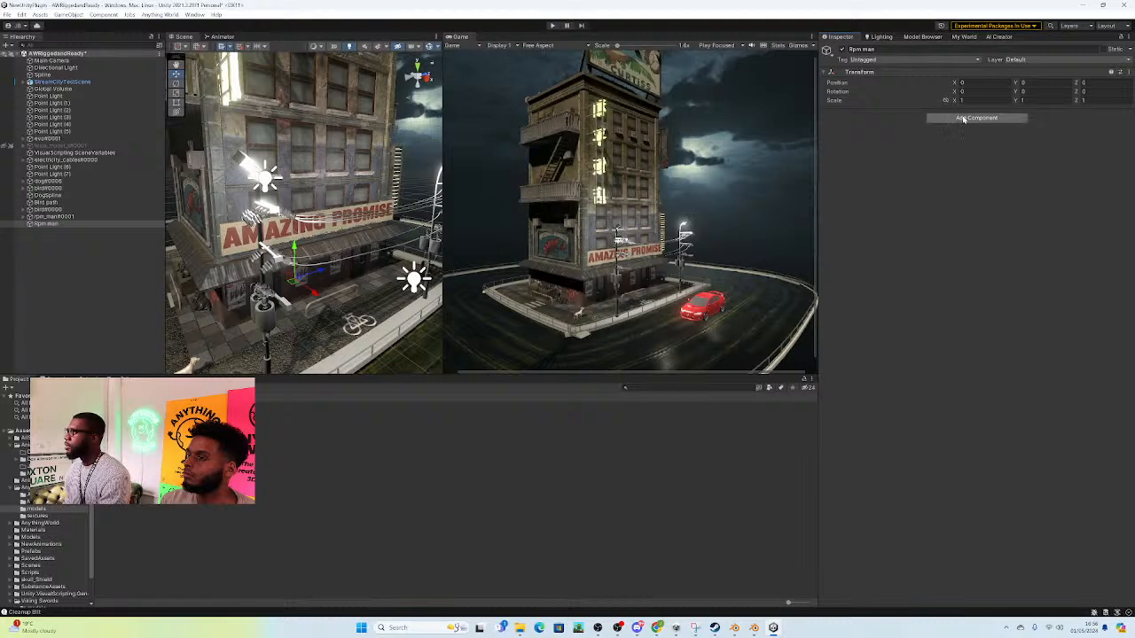
pyautogui.click(976, 118)
pyautogui.click(963, 151)
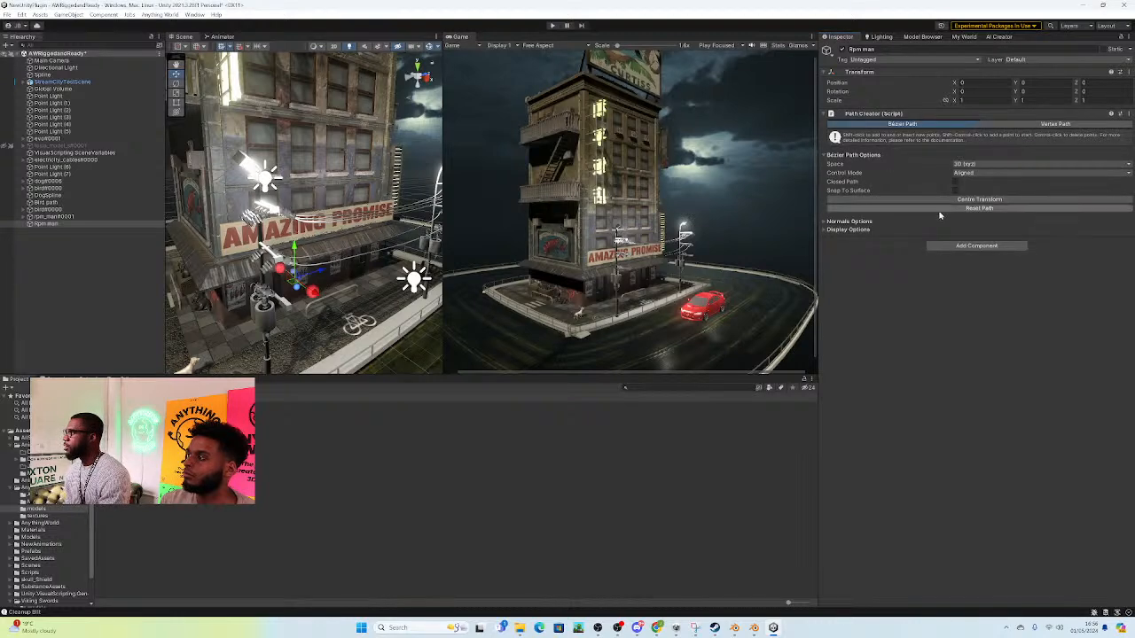
# Step: Pull the path's end anchor out along the building front to about X 3.3, Y 0, Z 8.4
pyautogui.moveTo(289, 302); pyautogui.dragTo(299, 308, button='right')
pyautogui.press('w')
pyautogui.click(302, 306)
pyautogui.moveTo(325, 302); pyautogui.dragTo(435, 288)
pyautogui.moveTo(435, 287); pyautogui.dragTo(355, 293, button='right')
pyautogui.press('d')
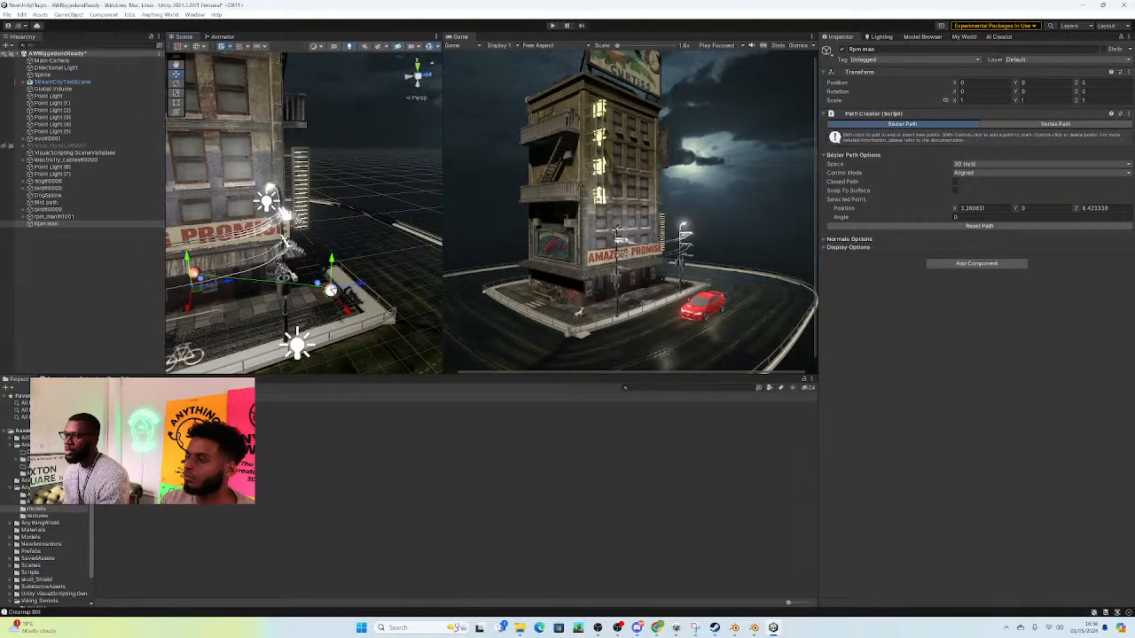
# Step: Move the path's start anchor to about X -2.0, Y 0.1, Z 0 and shift the Rpm man object to X 6.39, Z -6.16
pyautogui.click(190, 274)
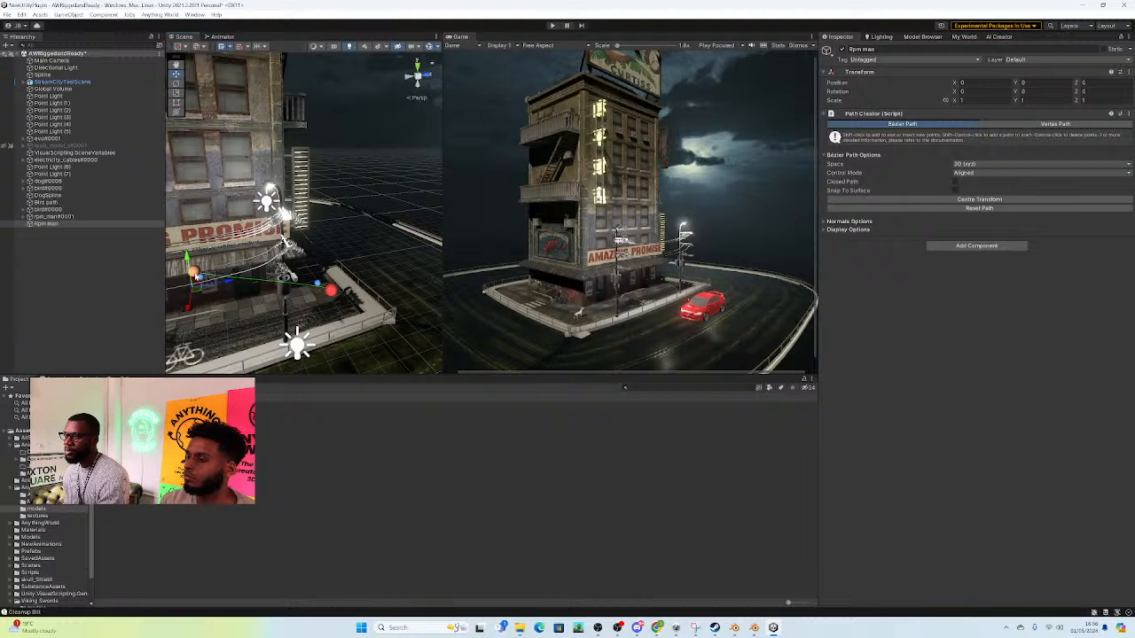
pyautogui.click(195, 275)
pyautogui.moveTo(193, 291); pyautogui.dragTo(189, 340)
pyautogui.moveTo(297, 293)
pyautogui.mouseDown(button='right')
pyautogui.moveTo(271, 294)
pyautogui.moveTo(242, 319)
pyautogui.moveTo(281, 299)
pyautogui.mouseUp(button='right')
pyautogui.press('d')
pyautogui.moveTo(291, 298); pyautogui.dragTo(205, 277)
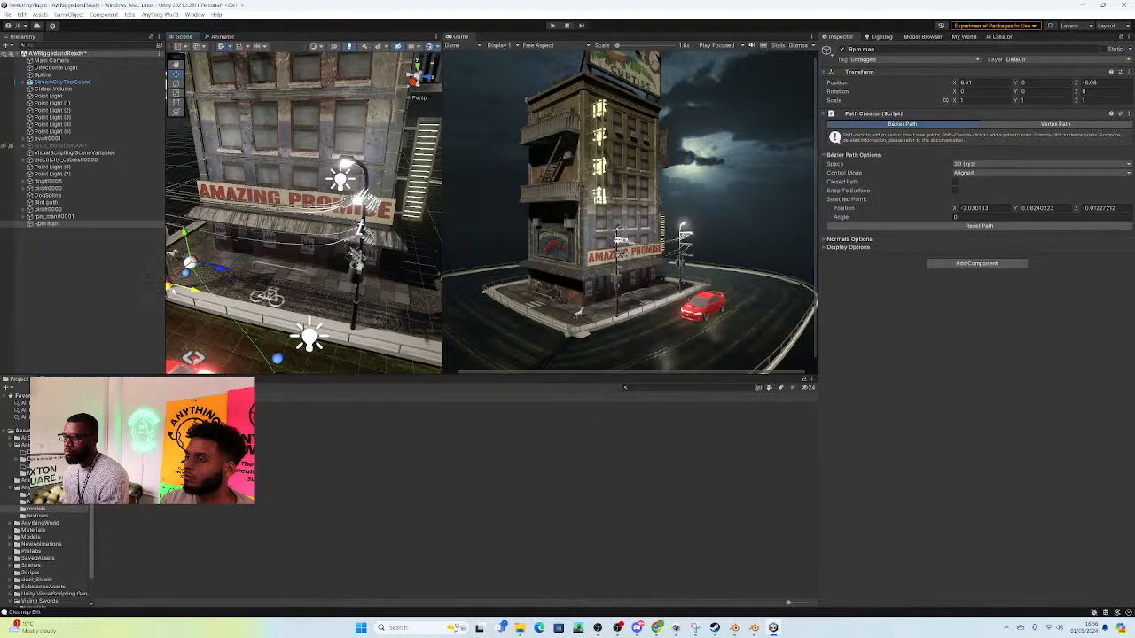
pyautogui.moveTo(210, 285); pyautogui.dragTo(232, 317, button='right')
# Step: Place the path's end anchor farther along the pavement at about X -1.4, Y 0.1, Z 11.7, and move the start anchor to about X -1.1
pyautogui.click(258, 329)
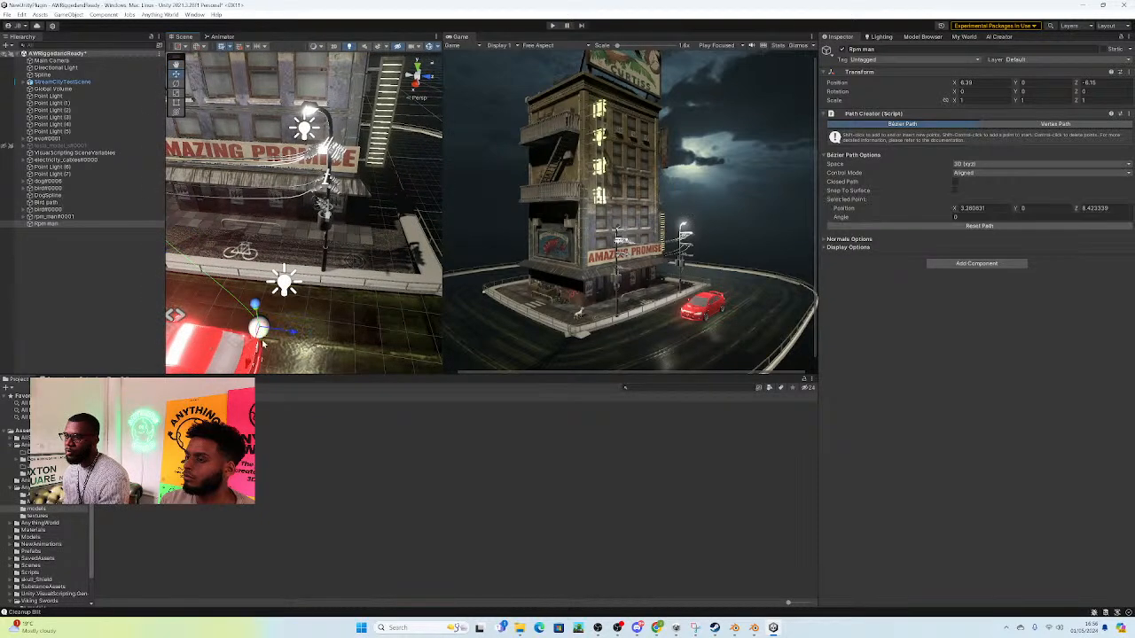
pyautogui.moveTo(258, 329); pyautogui.dragTo(320, 303)
pyautogui.moveTo(387, 224); pyautogui.dragTo(241, 256, button='right')
pyautogui.press('w')
pyautogui.click(208, 282)
pyautogui.moveTo(250, 232); pyautogui.dragTo(255, 332)
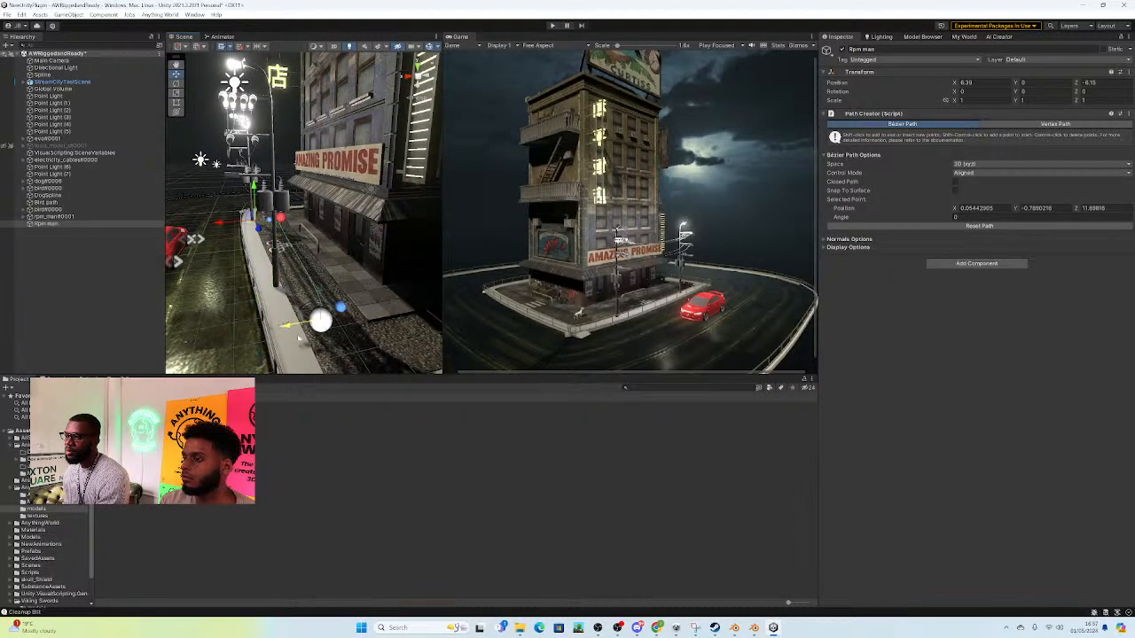
pyautogui.moveTo(333, 337); pyautogui.dragTo(335, 295, button='right')
pyautogui.press('w')
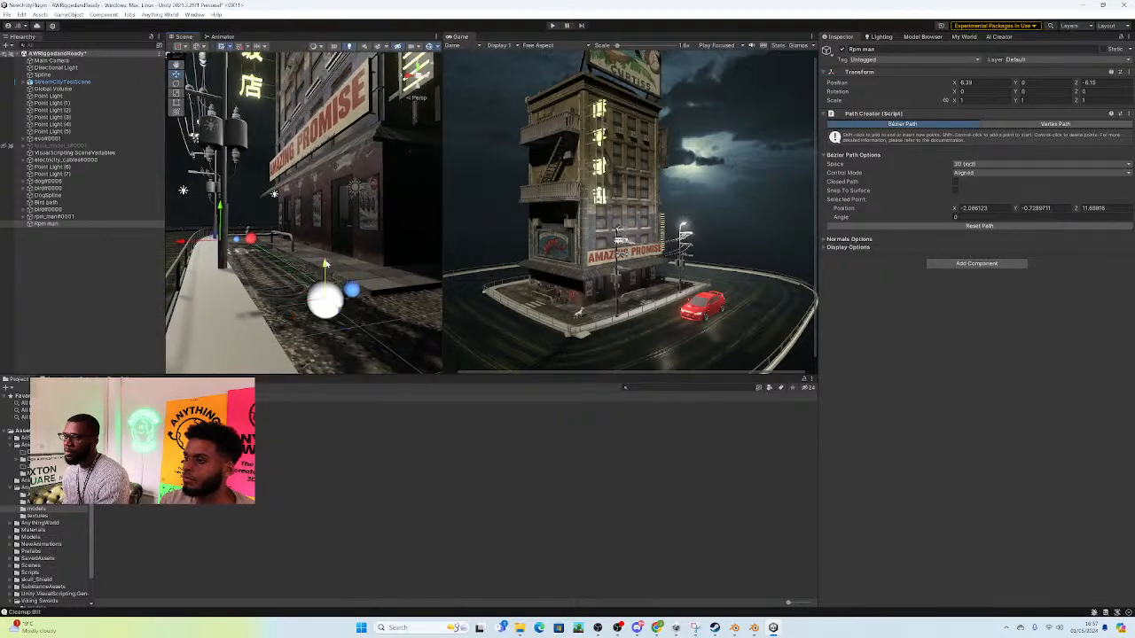
pyautogui.moveTo(327, 239); pyautogui.dragTo(377, 337, button='right')
pyautogui.click(300, 276)
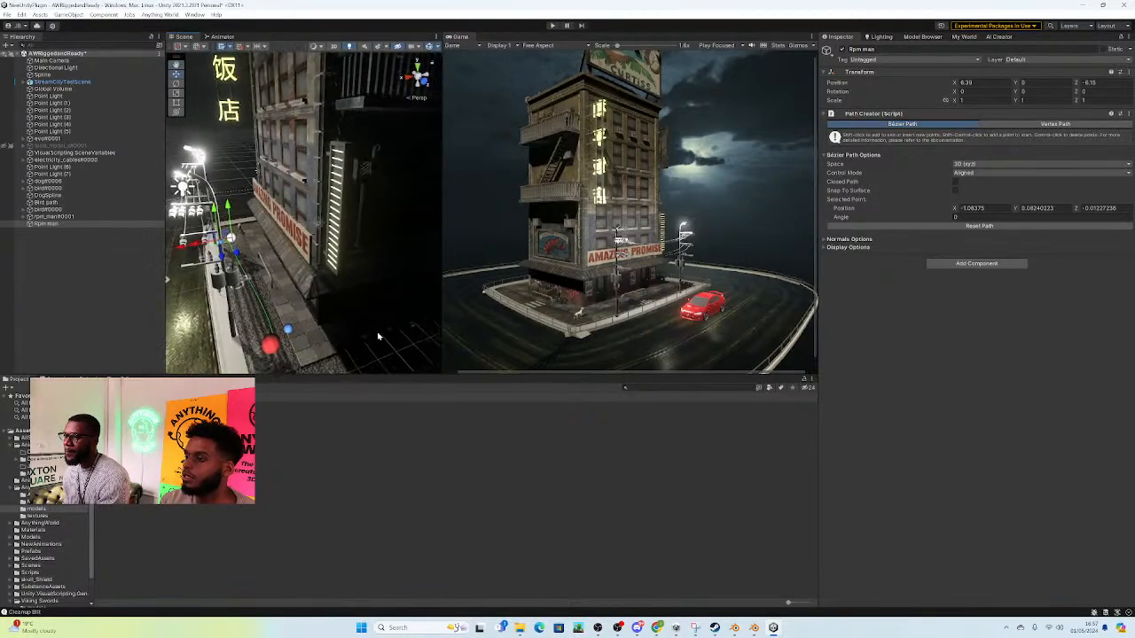
# Step: Make the Rpm man path closed and move a control handle of its far anchor to about X 0.5, Y 0.1, Z 11.95
pyautogui.click(955, 182)
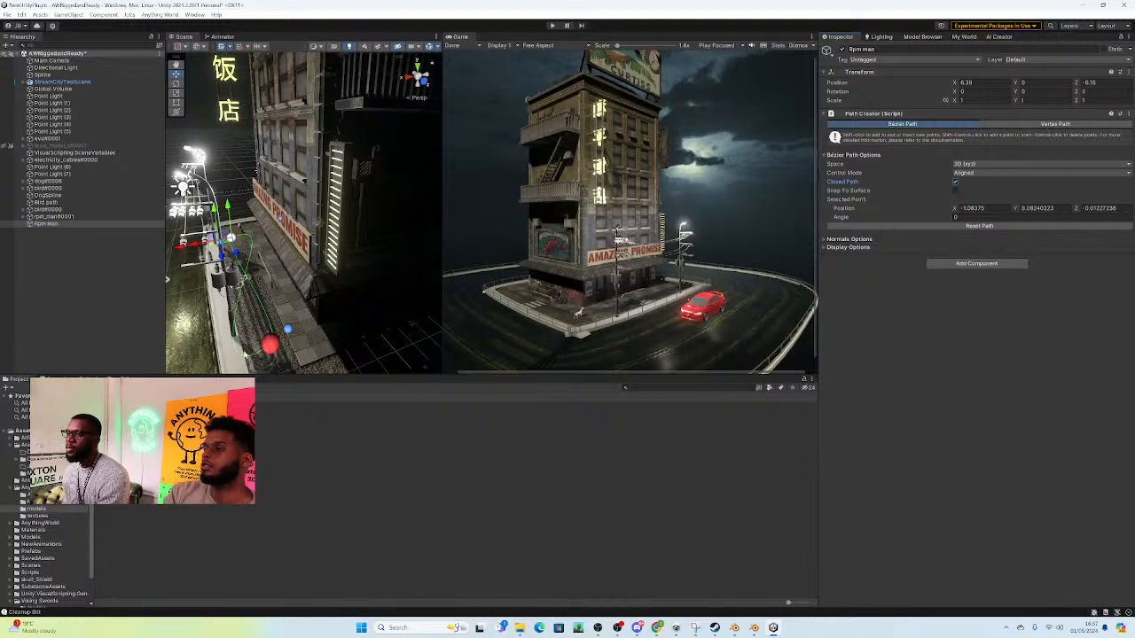
pyautogui.click(269, 344)
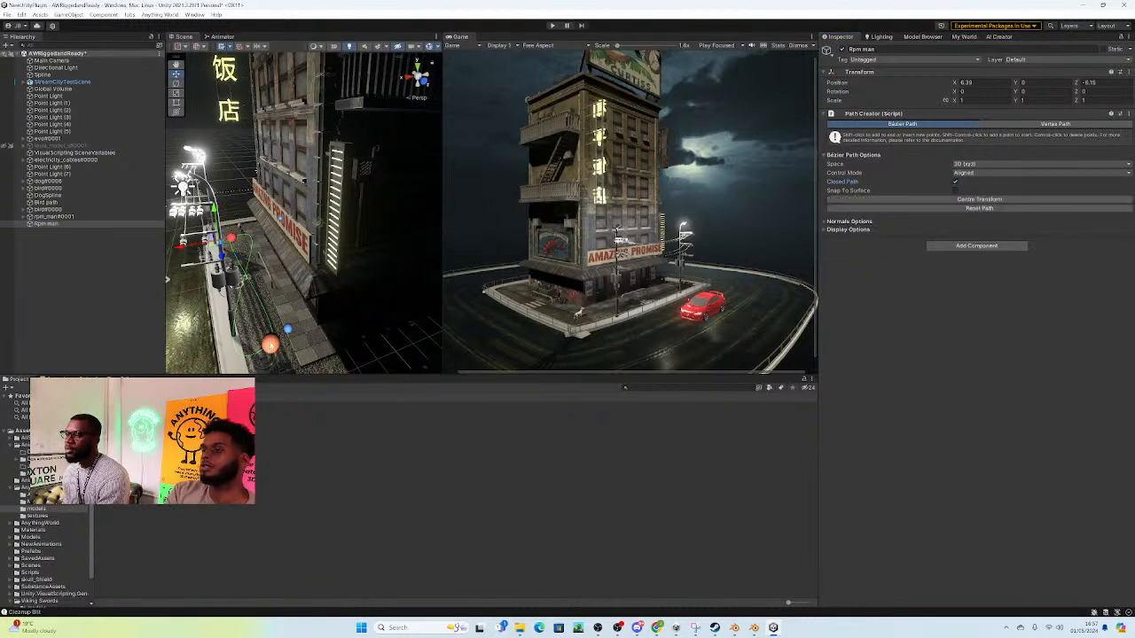
pyautogui.click(289, 329)
pyautogui.moveTo(289, 330); pyautogui.dragTo(285, 354, button='right')
pyautogui.press('s')
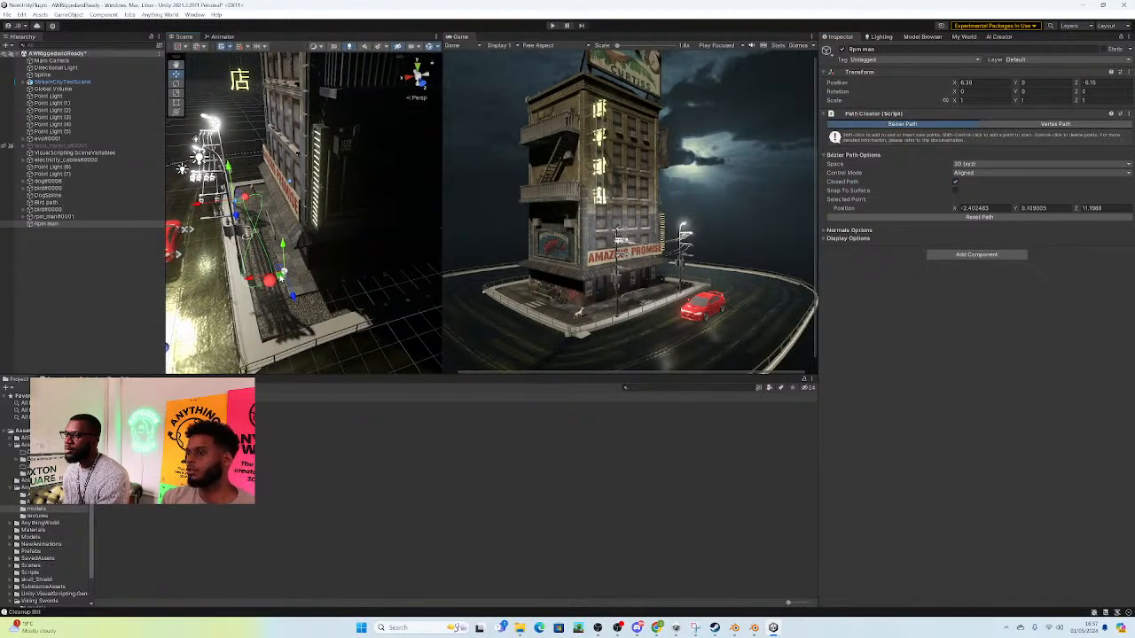
pyautogui.moveTo(235, 299); pyautogui.dragTo(234, 300)
pyautogui.keyDown('alt'); pyautogui.moveTo(233, 300); pyautogui.dragTo(257, 246); pyautogui.keyUp('alt')
pyautogui.press('w')
pyautogui.moveTo(257, 247); pyautogui.dragTo(264, 230, button='right')
pyautogui.press('s')
pyautogui.press('s')
pyautogui.moveTo(213, 276); pyautogui.dragTo(216, 272)
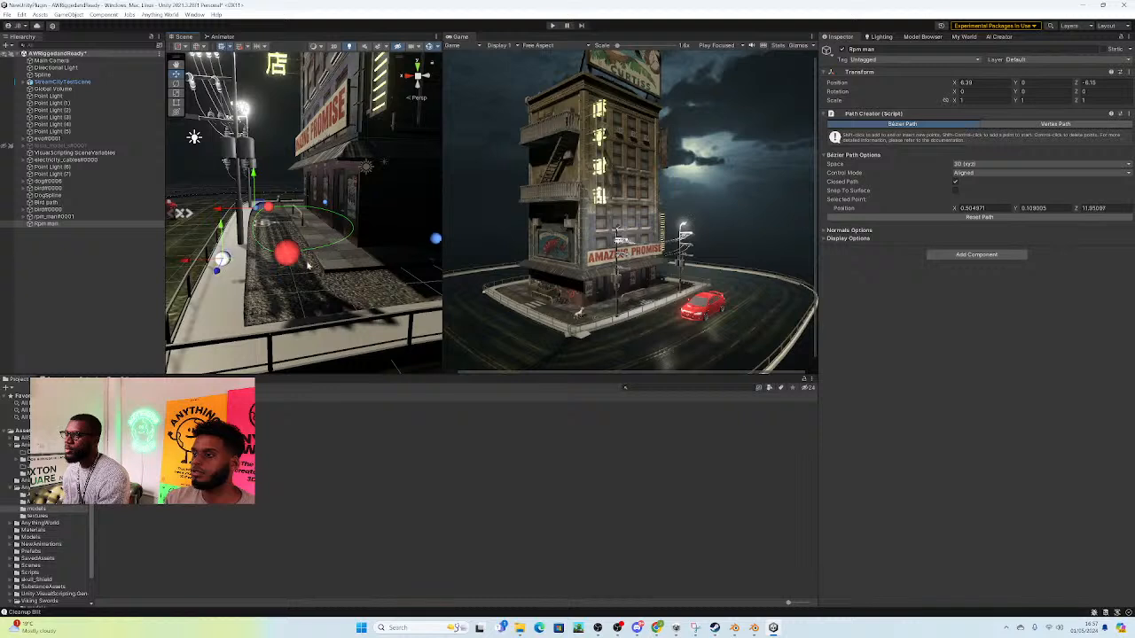
# Step: Pull the far anchor's building-side control handle in to about X -3.2, Y 0.1, Z 10.9
pyautogui.click(431, 244)
pyautogui.moveTo(434, 237); pyautogui.dragTo(395, 240)
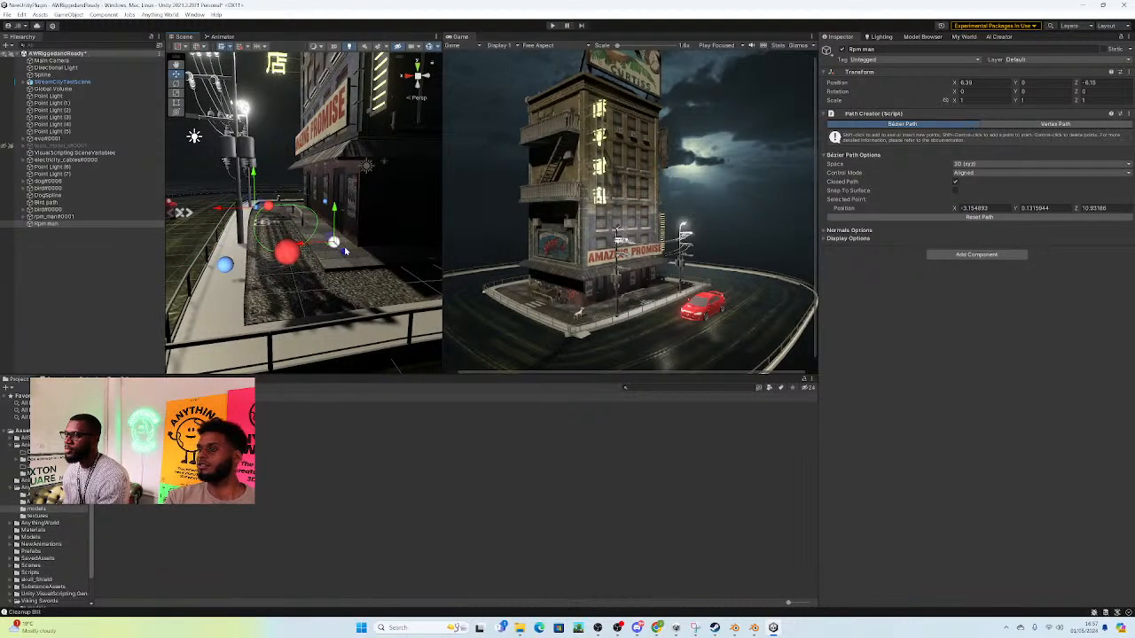
pyautogui.moveTo(304, 253); pyautogui.dragTo(309, 353, button='middle')
# Step: Move the near anchor's control handles to about X -3.8, Z 0.4 and X -0.1, Z 0.35, and the path object to X 6.63, Z -6.17
pyautogui.click(275, 239)
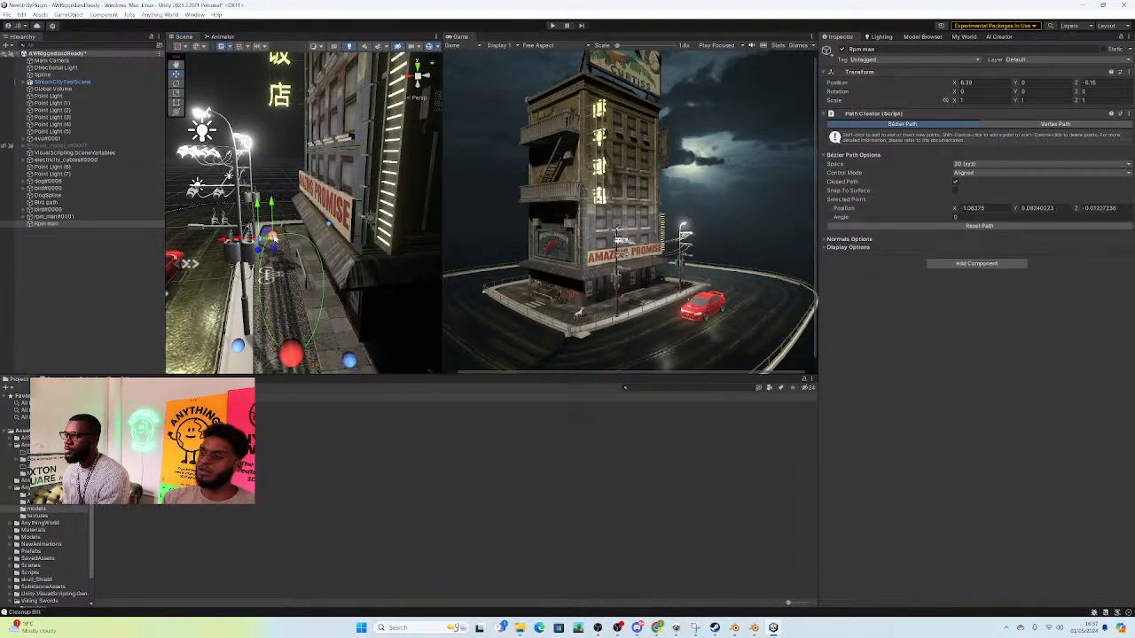
pyautogui.click(329, 228)
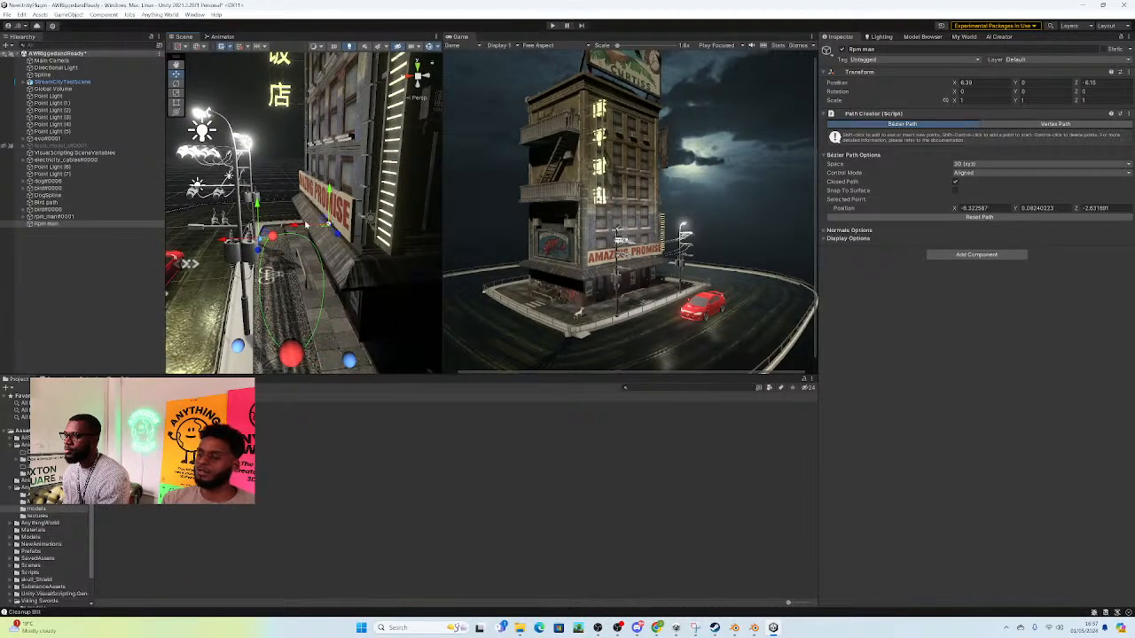
pyautogui.moveTo(280, 233); pyautogui.dragTo(277, 234, button='right')
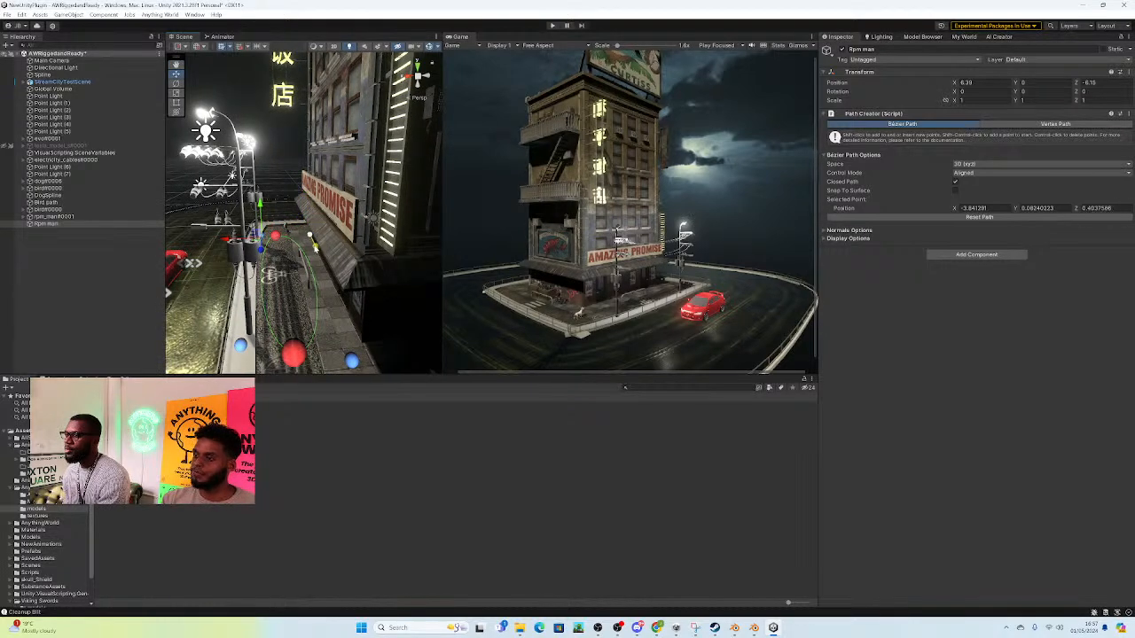
pyautogui.moveTo(303, 264)
pyautogui.keyDown('alt'); pyautogui.mouseDown()
pyautogui.moveTo(306, 221)
pyautogui.moveTo(306, 242)
pyautogui.moveTo(288, 250)
pyautogui.mouseUp(); pyautogui.keyUp('alt')
pyautogui.scroll(3, 288, 250)
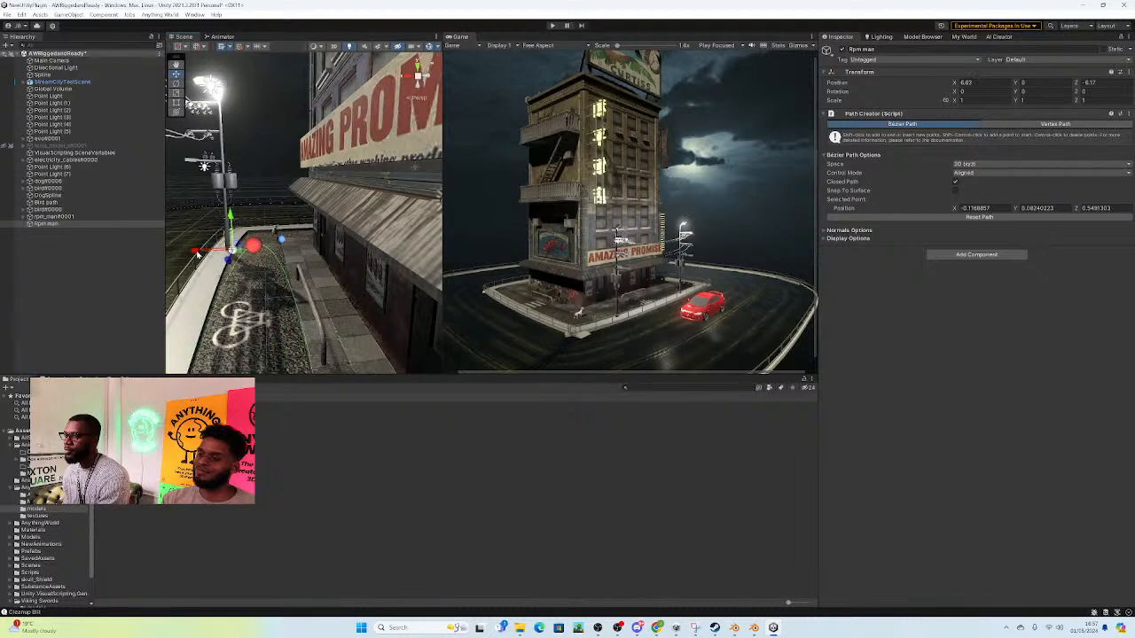
# Step: Adjust the far anchor's street-side control handle on the Rpm man path to about X 0.4, Y 0.0, Z 11.8
pyautogui.scroll(-2, 233, 257)
pyautogui.keyDown('alt'); pyautogui.moveTo(266, 259); pyautogui.dragTo(208, 301); pyautogui.keyUp('alt')
pyautogui.scroll(-3, 293, 275)
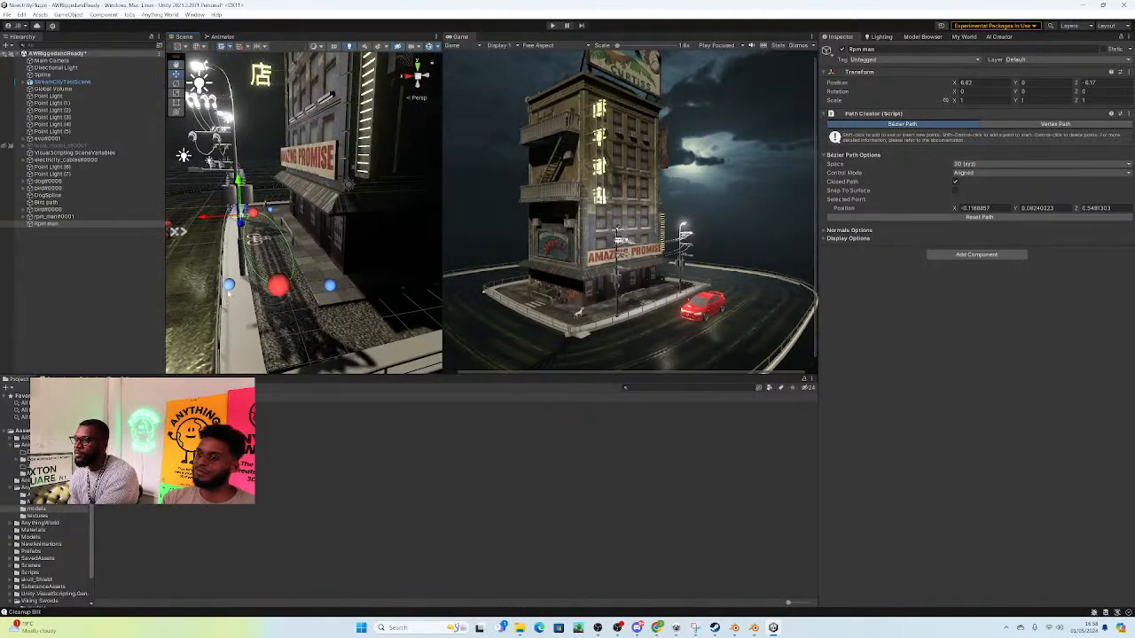
pyautogui.click(229, 285)
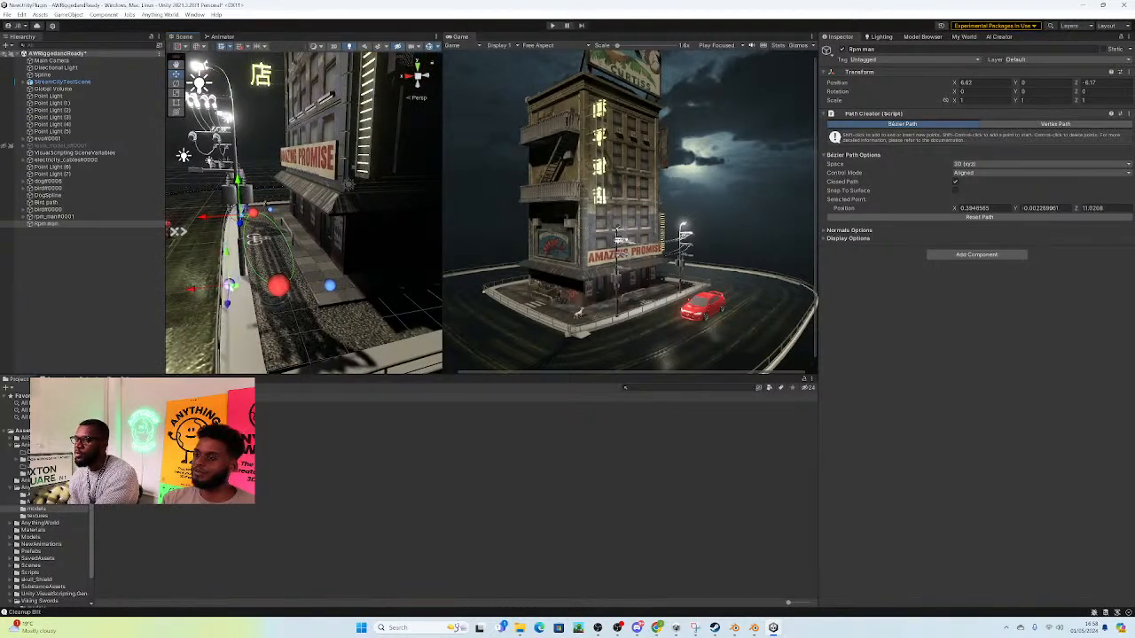
# Step: Move the far anchor to about X -1.8, Z 13.9, its building-side handle to X -3.0, Z 14.2, and the near anchor to X -1.4, Z 0.0
pyautogui.click(277, 290)
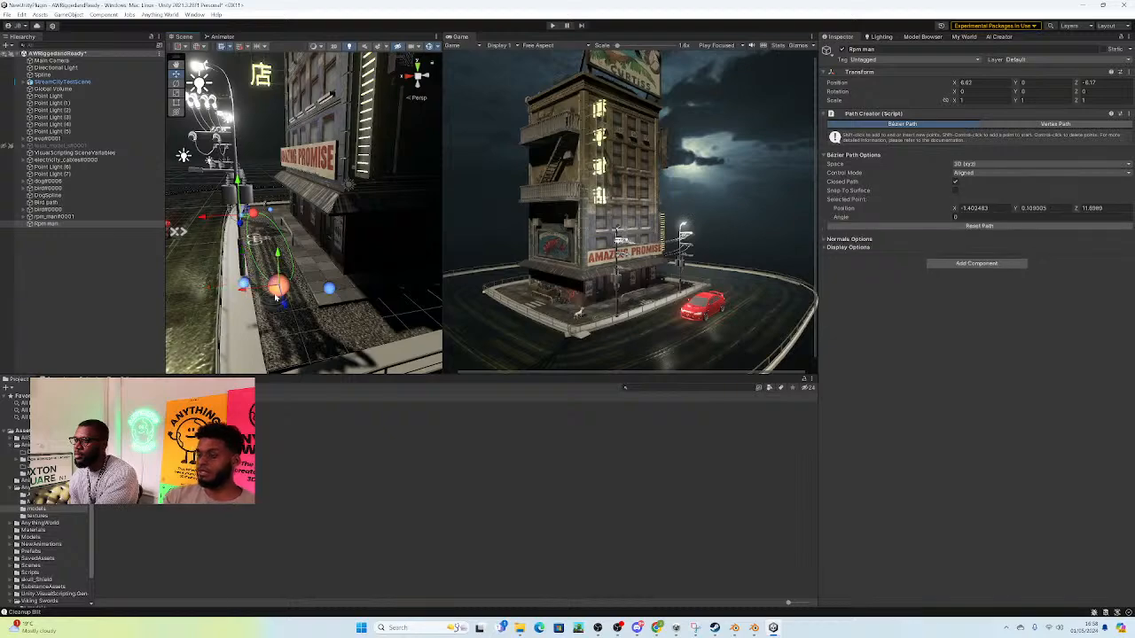
pyautogui.moveTo(290, 276); pyautogui.dragTo(362, 291, button='right')
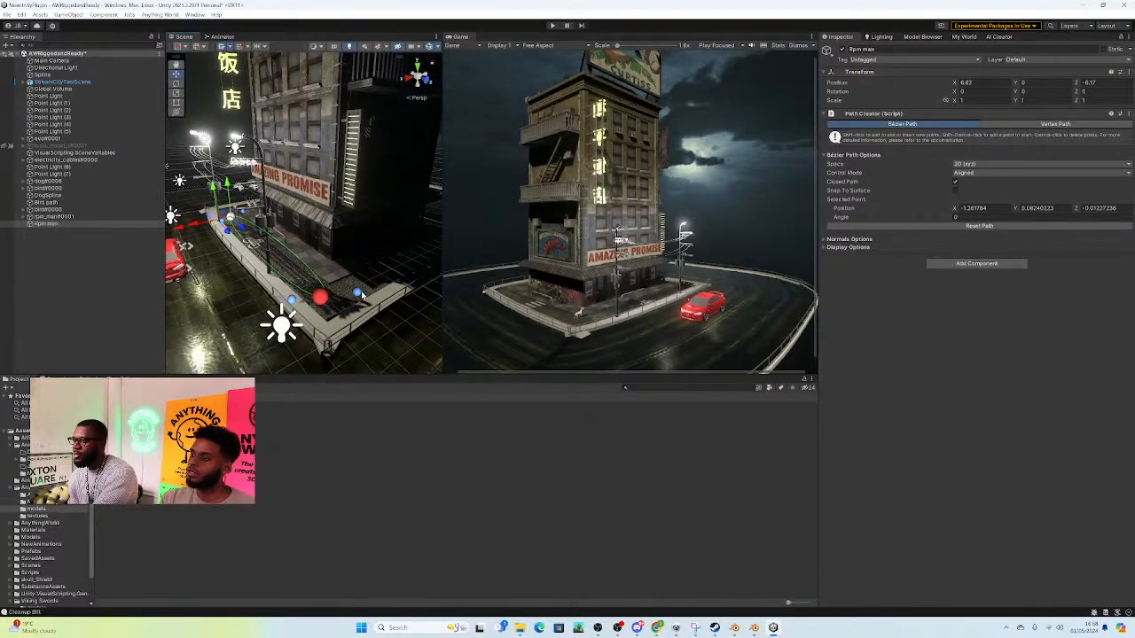
pyautogui.click(357, 294)
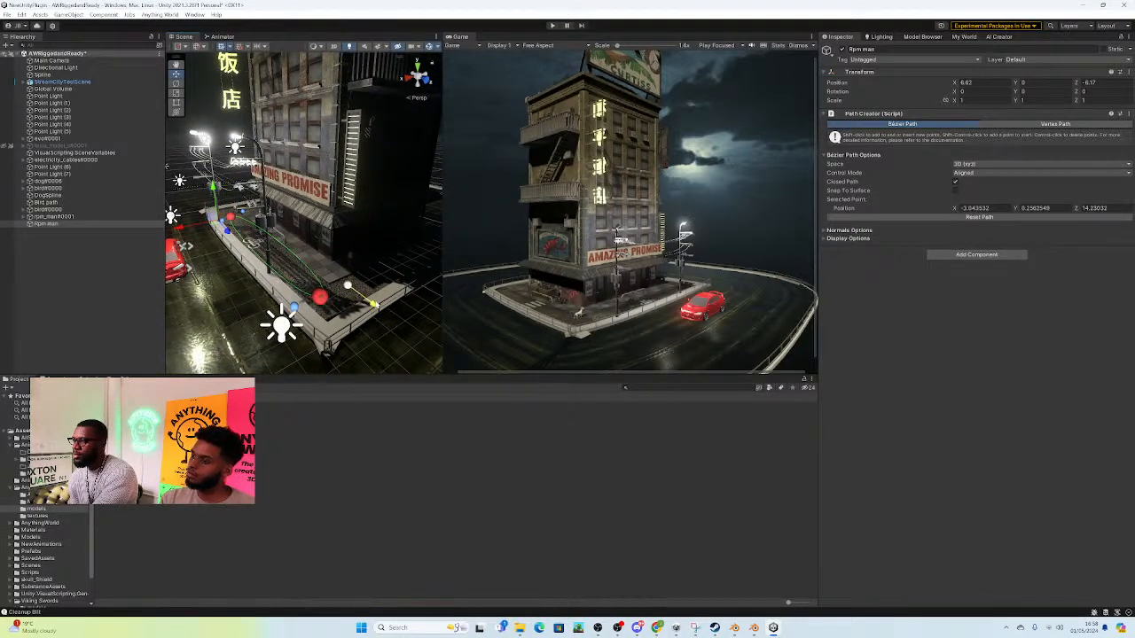
pyautogui.click(318, 298)
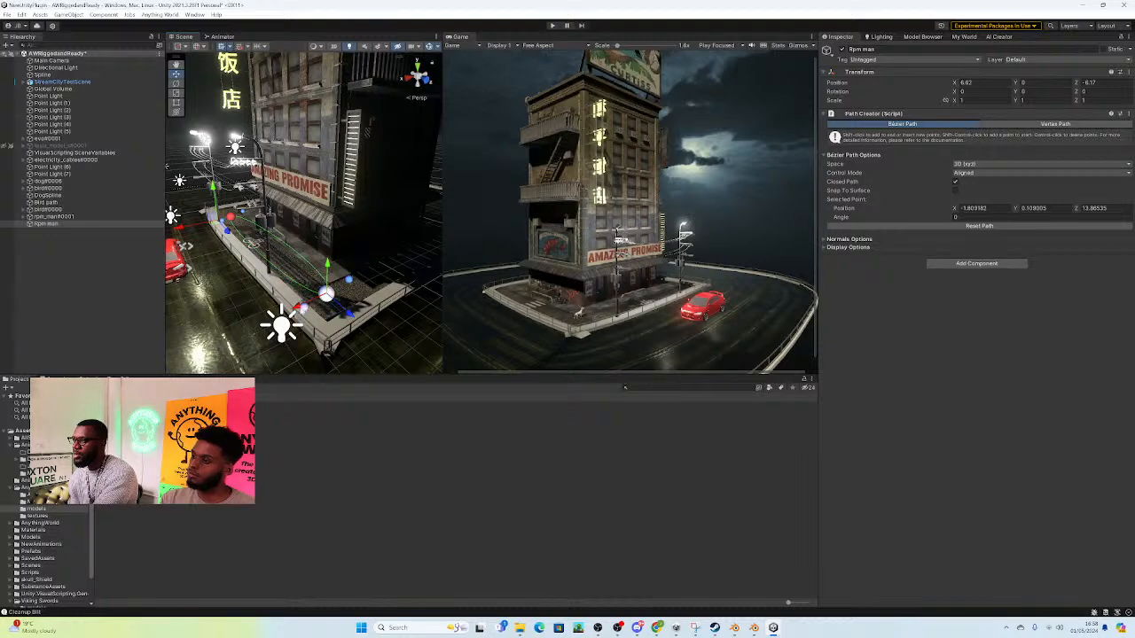
# Step: Move the near anchor's building-side control handle to about X -2.75, Y 0.1, Z -0.2
pyautogui.moveTo(248, 262)
pyautogui.mouseDown(button='right')
pyautogui.moveTo(212, 263)
pyautogui.moveTo(351, 268)
pyautogui.moveTo(243, 264)
pyautogui.mouseUp(button='right')
pyautogui.click(220, 240)
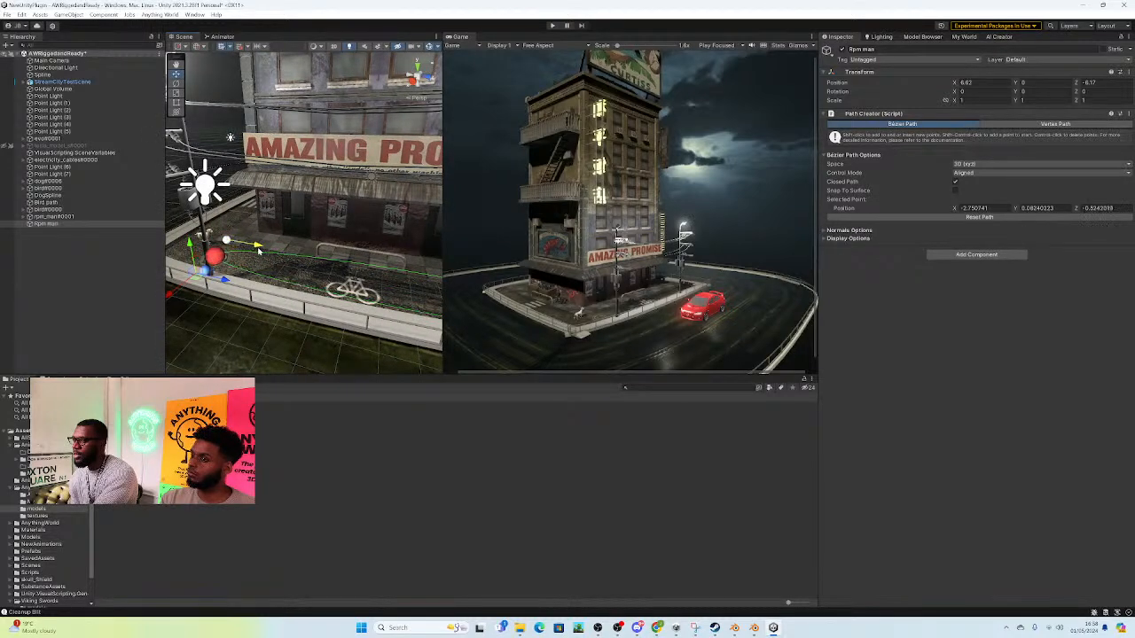
pyautogui.moveTo(260, 256); pyautogui.dragTo(355, 267, button='right')
pyautogui.moveTo(354, 205); pyautogui.dragTo(383, 260, button='right')
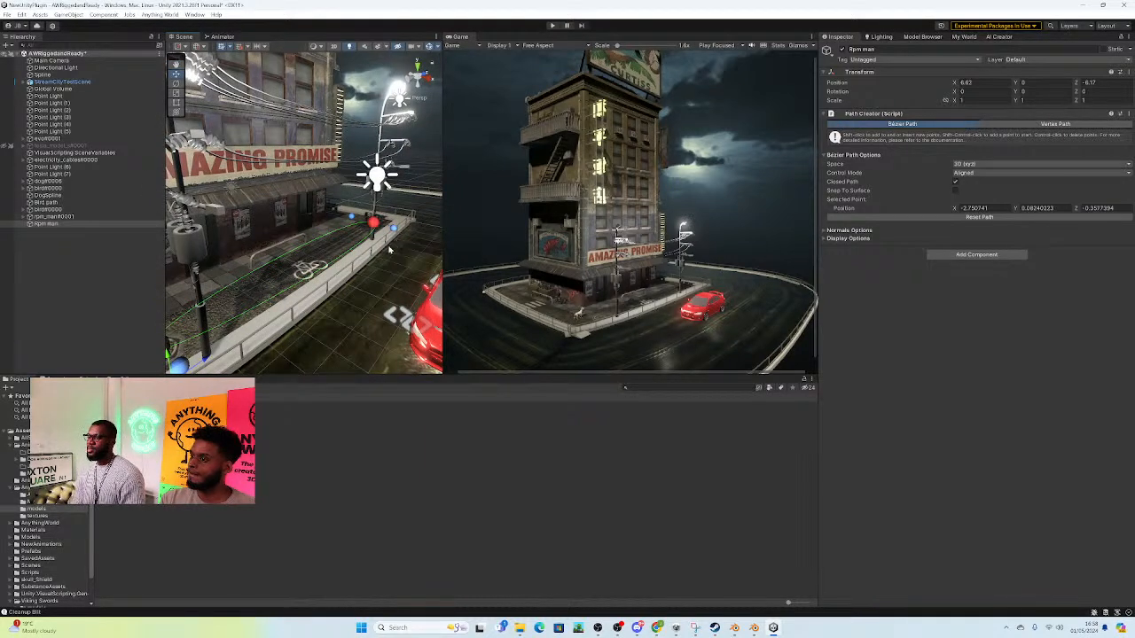
pyautogui.moveTo(390, 248)
pyautogui.mouseDown(button='right')
pyautogui.moveTo(301, 286)
pyautogui.moveTo(264, 246)
pyautogui.moveTo(424, 248)
pyautogui.moveTo(376, 245)
pyautogui.mouseUp(button='right')
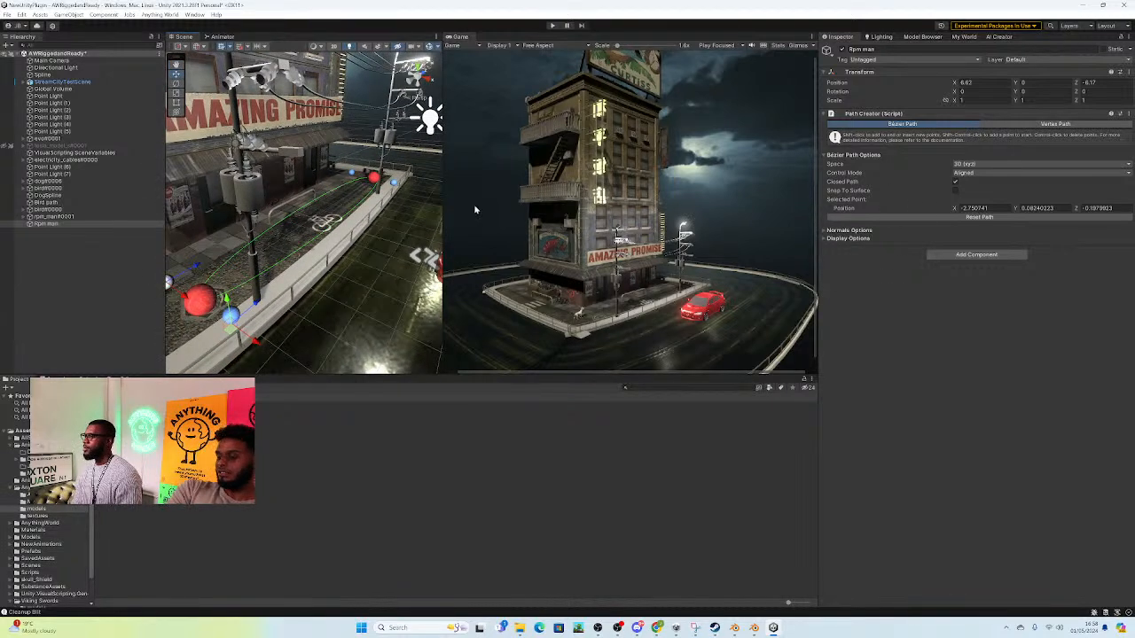
pyautogui.moveTo(316, 200); pyautogui.dragTo(310, 186, button='right')
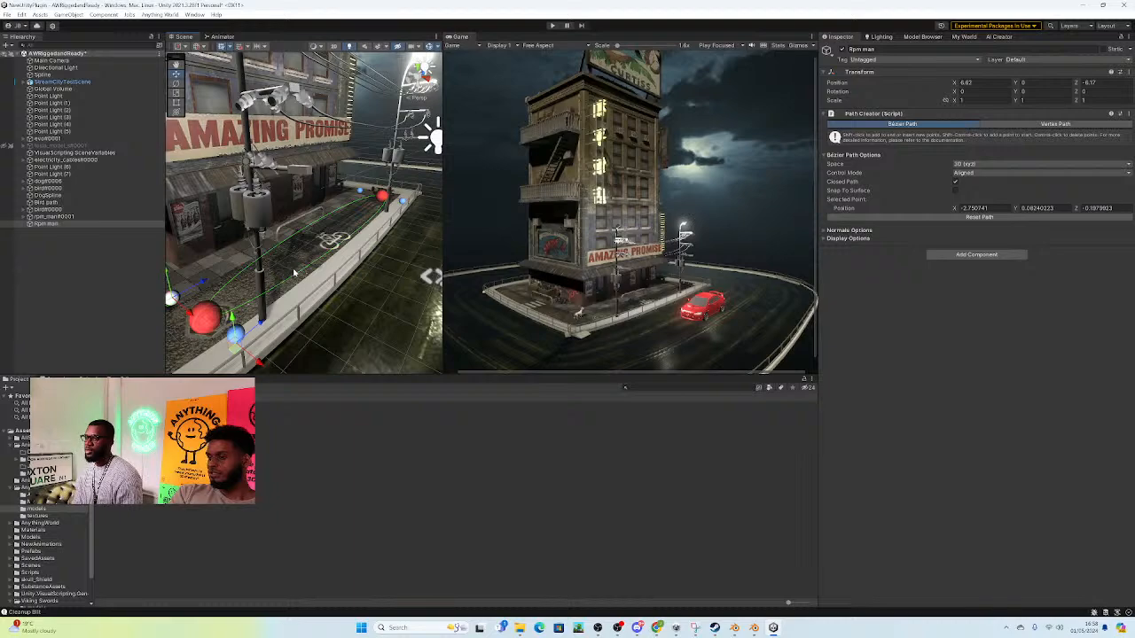
# Step: Set rpm_man#0001's behaviour tree to SplineMovement and assign the Rpm man path as its Path Creator
pyautogui.keyDown('alt'); pyautogui.moveTo(302, 294); pyautogui.dragTo(385, 234); pyautogui.keyUp('alt')
pyautogui.press('s')
pyautogui.press('d')
pyautogui.moveTo(386, 234); pyautogui.dragTo(365, 252, button='right')
pyautogui.press('d')
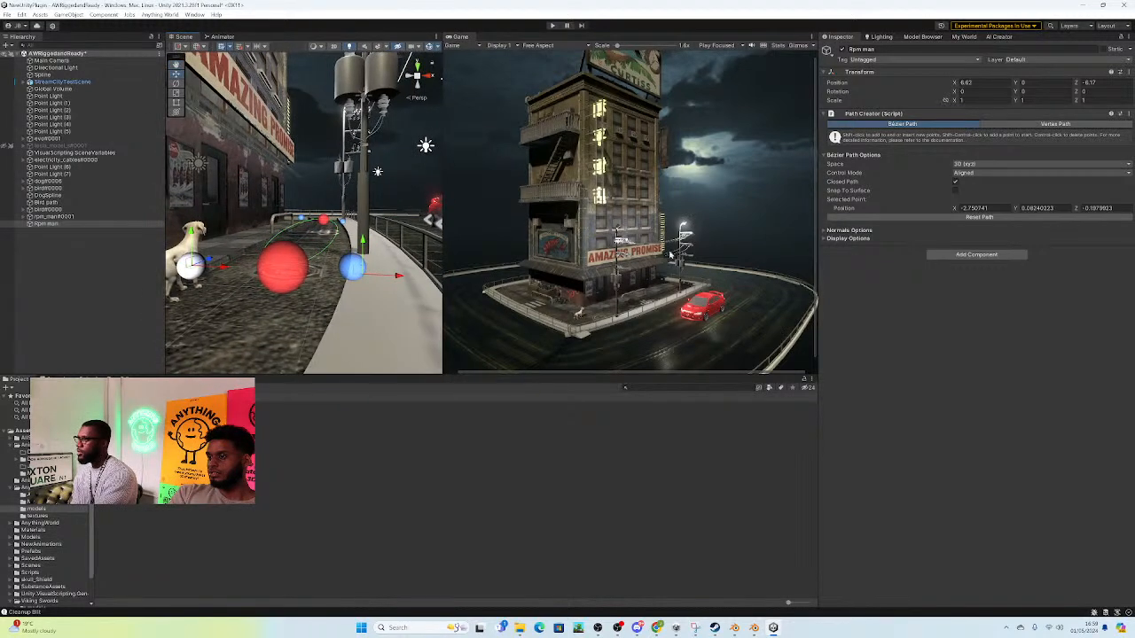
pyautogui.click(48, 217)
pyautogui.click(989, 268)
pyautogui.click(1127, 268)
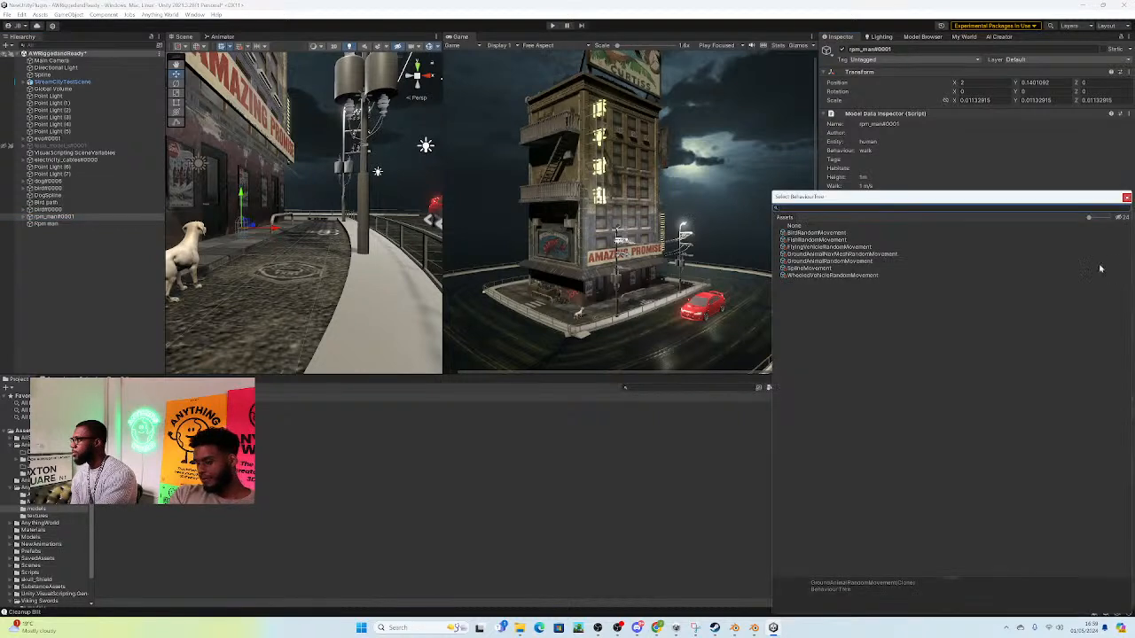
pyautogui.click(822, 268)
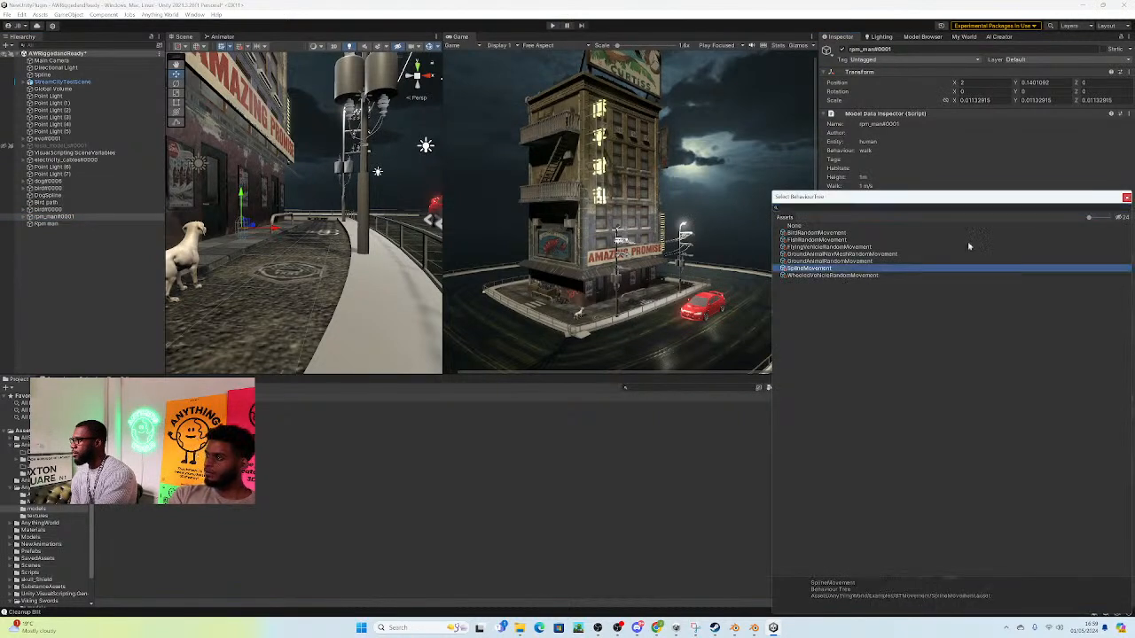
pyautogui.click(1126, 198)
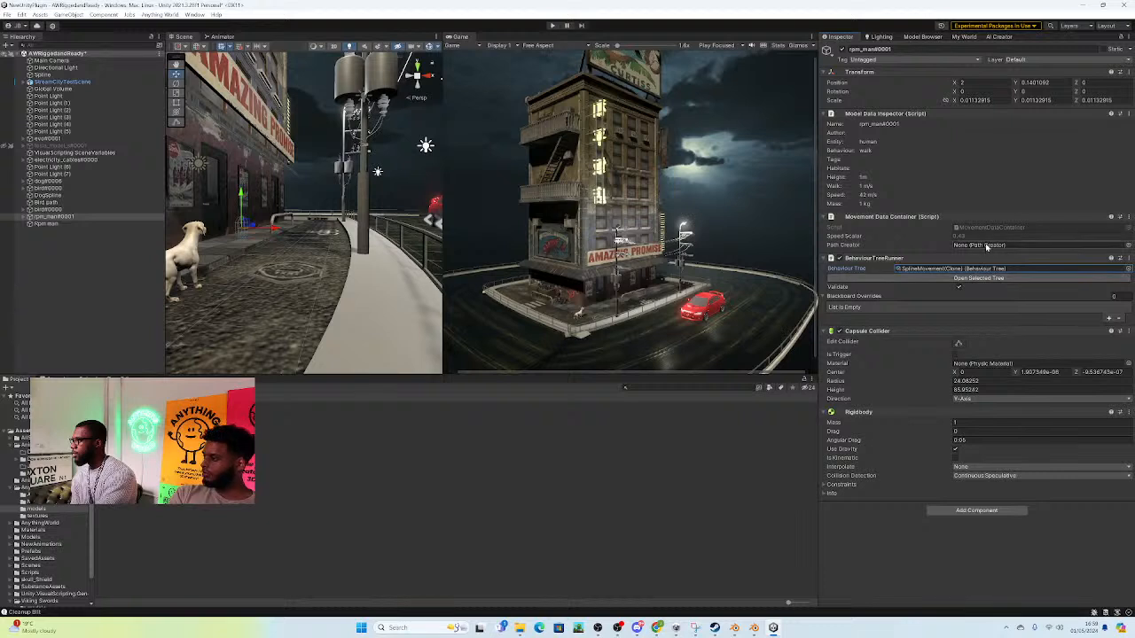
pyautogui.moveTo(54, 225); pyautogui.dragTo(991, 253)
# Step: Add a Mesh Collider to Object008, the pavement and building mesh in the street scene
pyautogui.keyDown('alt'); pyautogui.moveTo(287, 176); pyautogui.dragTo(293, 188); pyautogui.keyUp('alt')
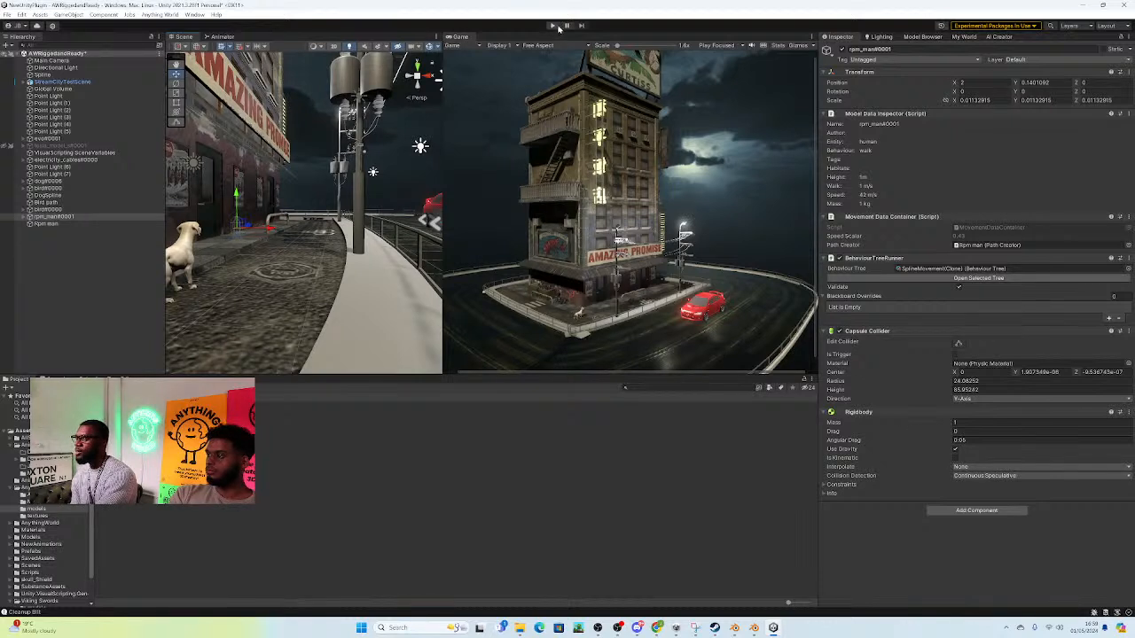
pyautogui.click(282, 305)
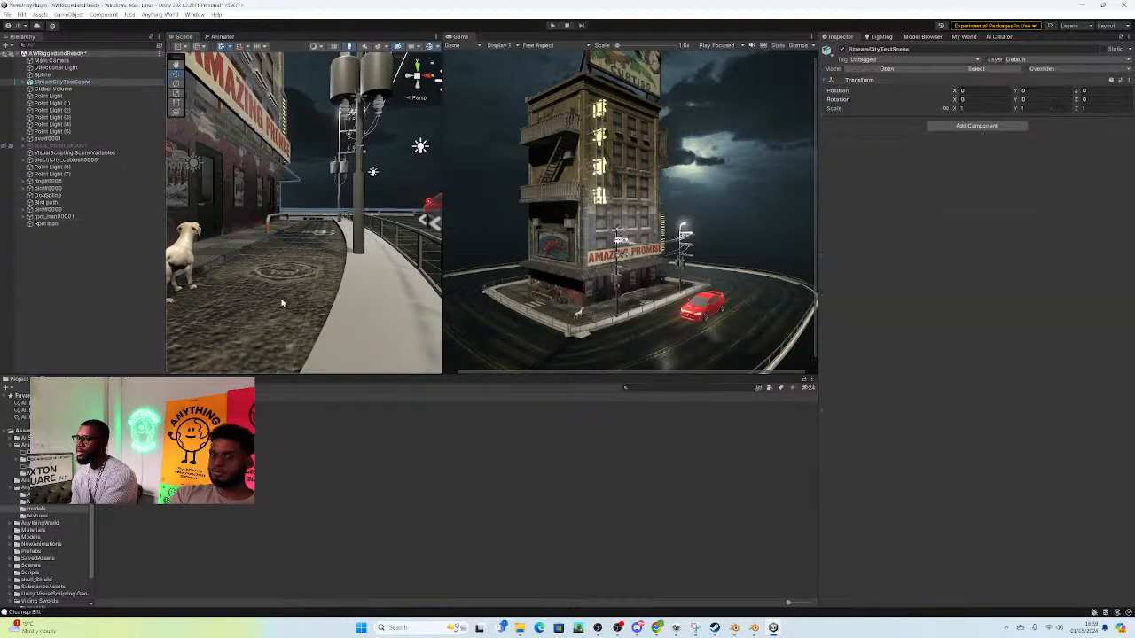
pyautogui.click(300, 299)
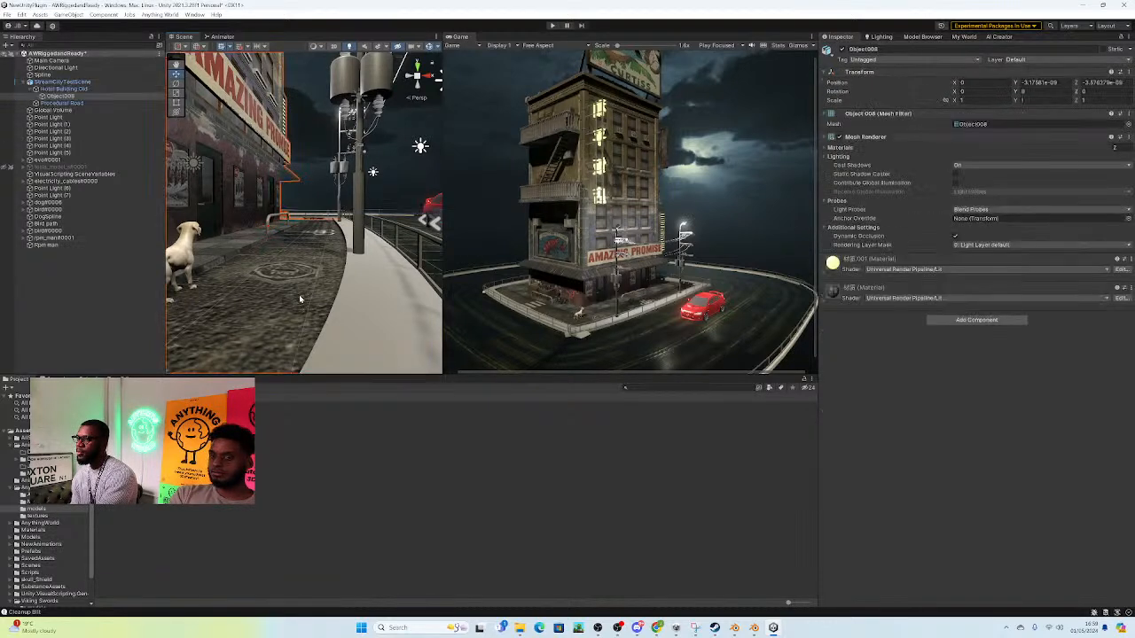
pyautogui.click(970, 320)
pyautogui.write('coll')
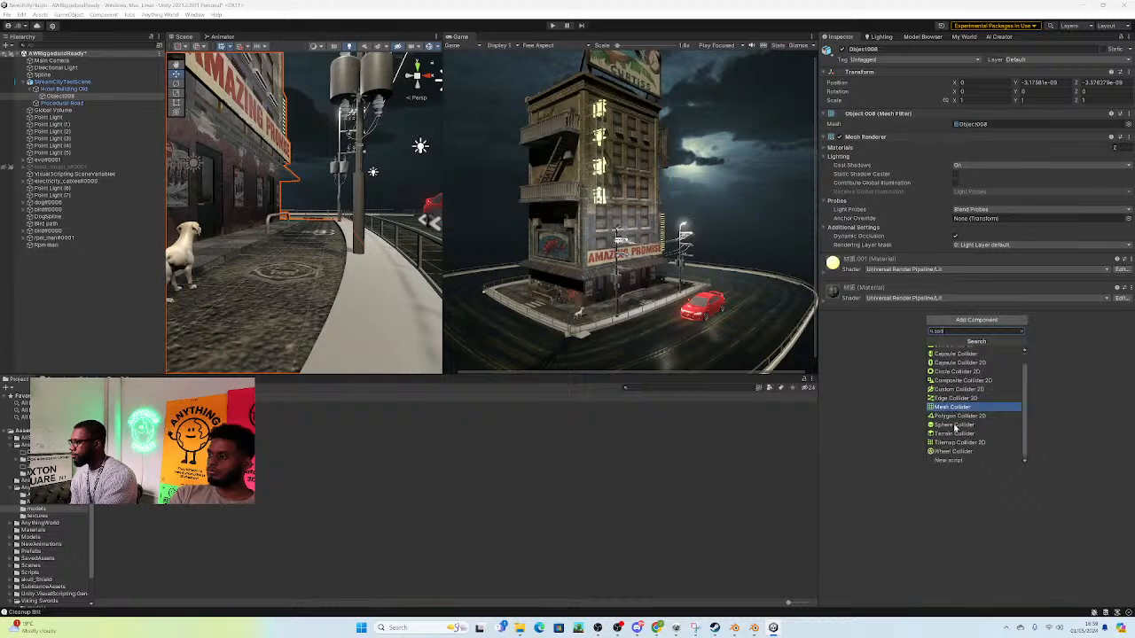
pyautogui.click(953, 422)
pyautogui.moveTo(432, 206); pyautogui.dragTo(349, 192, button='right')
# Step: Play the scene, check the pavement for the walking man model from several angles, and stop playback
pyautogui.click(551, 27)
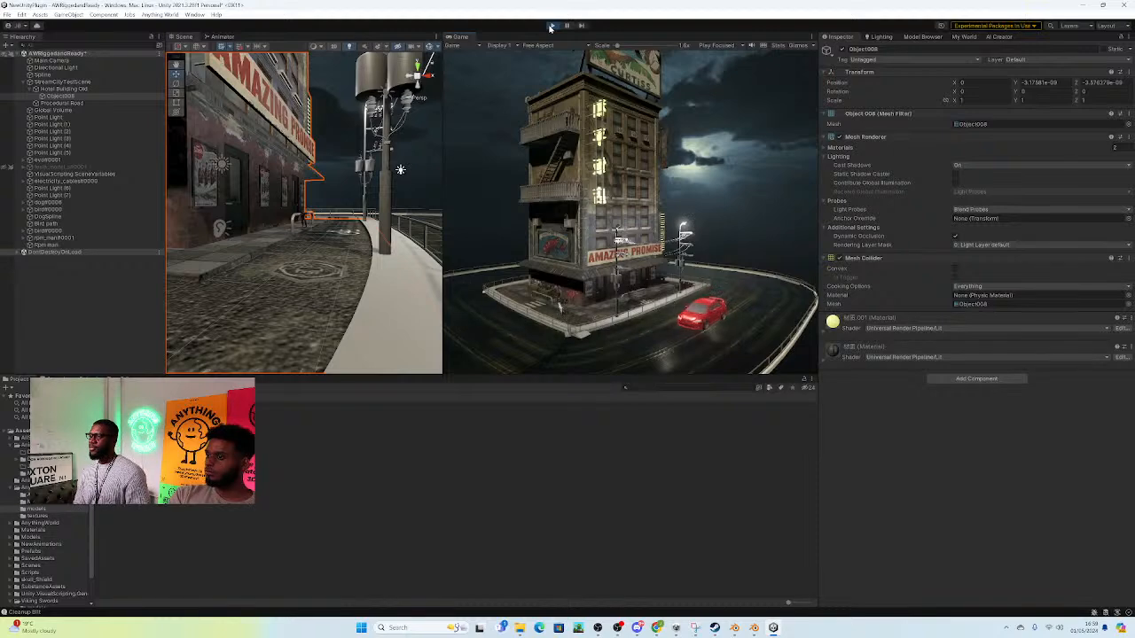
pyautogui.moveTo(308, 252); pyautogui.dragTo(186, 222, button='right')
pyautogui.press('w')
pyautogui.press('w')
pyautogui.press('w')
pyautogui.moveTo(370, 230); pyautogui.dragTo(372, 231, button='right')
pyautogui.press('s')
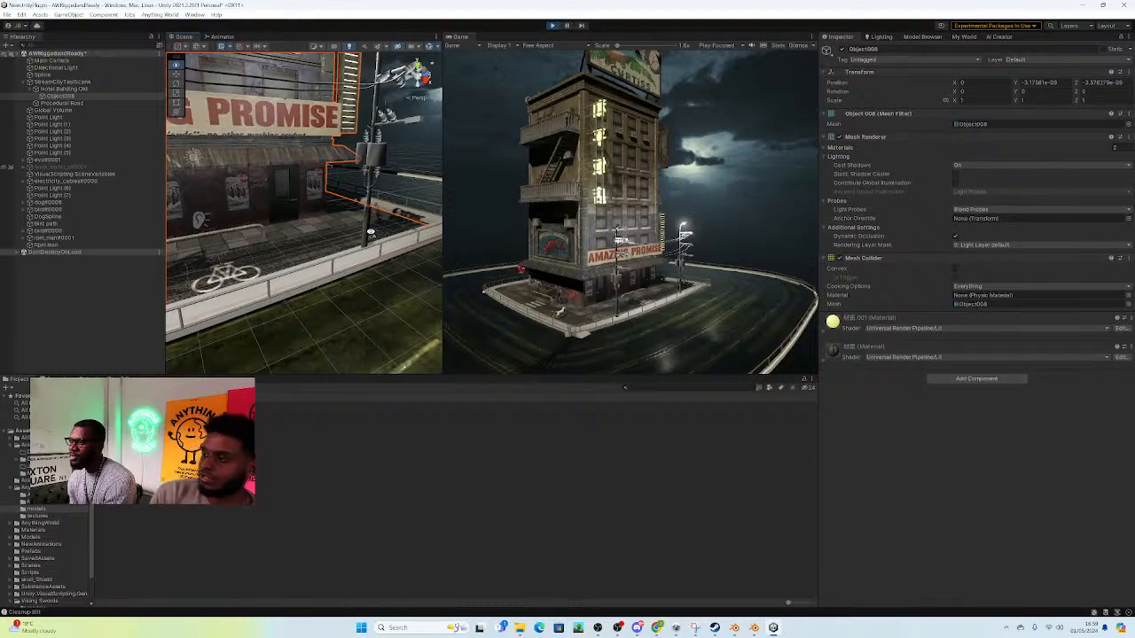
pyautogui.click(555, 26)
# Step: Enlarge rpm_man#0001 to a uniform scale of about 0.0286 and place it on the pavement at X 4.94, Y 1.23, Z 0
pyautogui.moveTo(346, 229); pyautogui.dragTo(152, 227, button='right')
pyautogui.press('w')
pyautogui.click(53, 238)
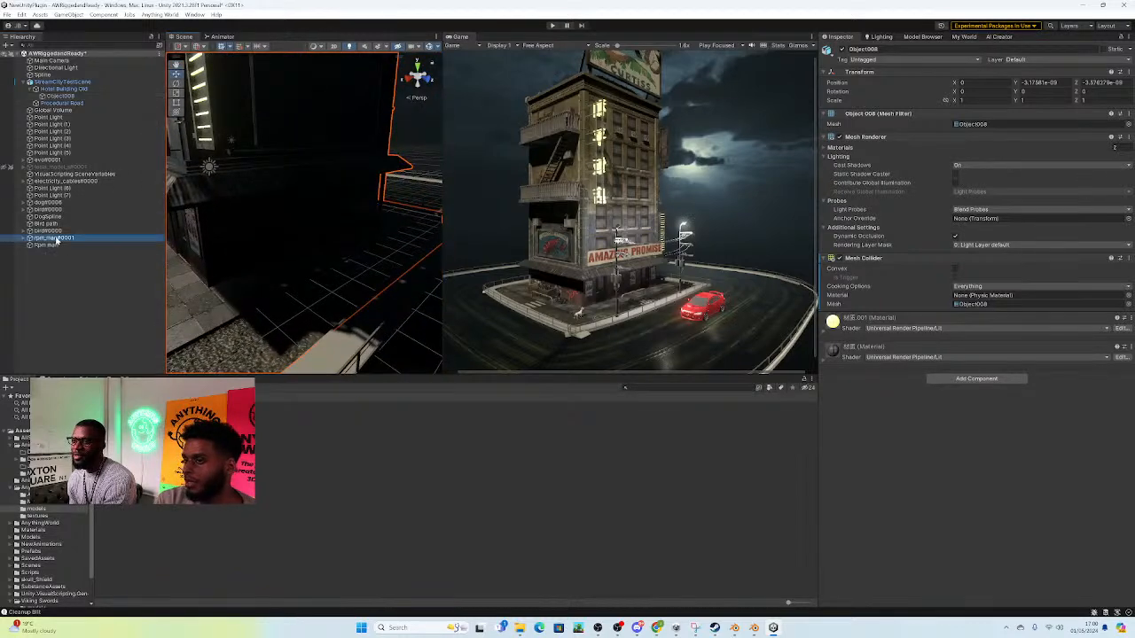
pyautogui.press('f')
pyautogui.moveTo(219, 253); pyautogui.dragTo(209, 220, button='right')
pyautogui.moveTo(334, 207); pyautogui.dragTo(188, 207)
pyautogui.moveTo(188, 207); pyautogui.dragTo(194, 105, button='right')
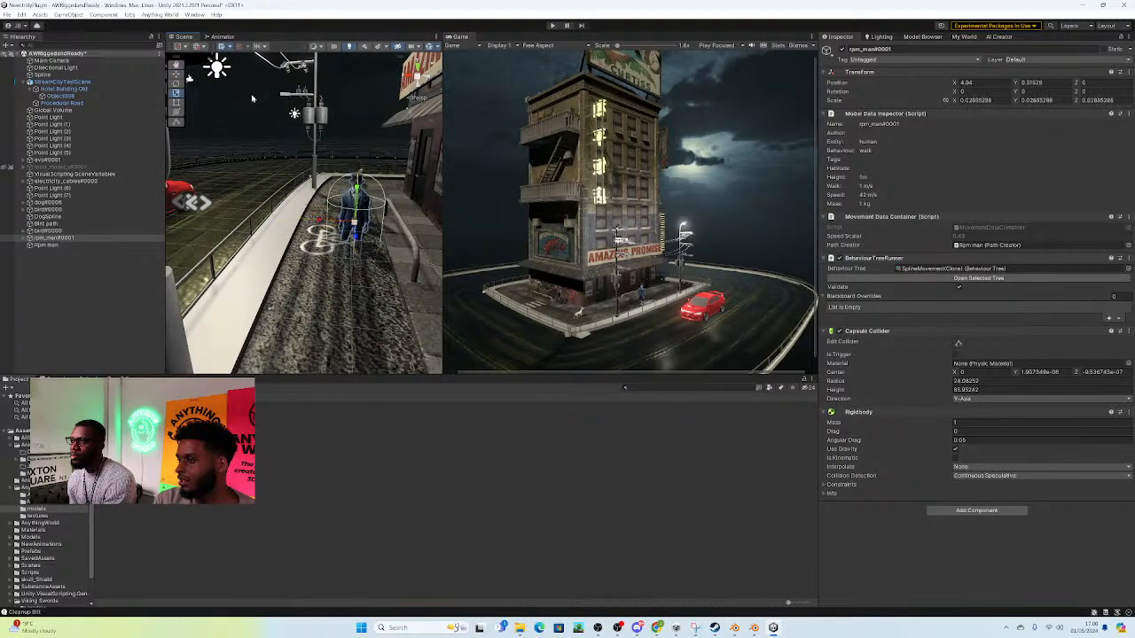
pyautogui.moveTo(358, 191); pyautogui.dragTo(366, 166)
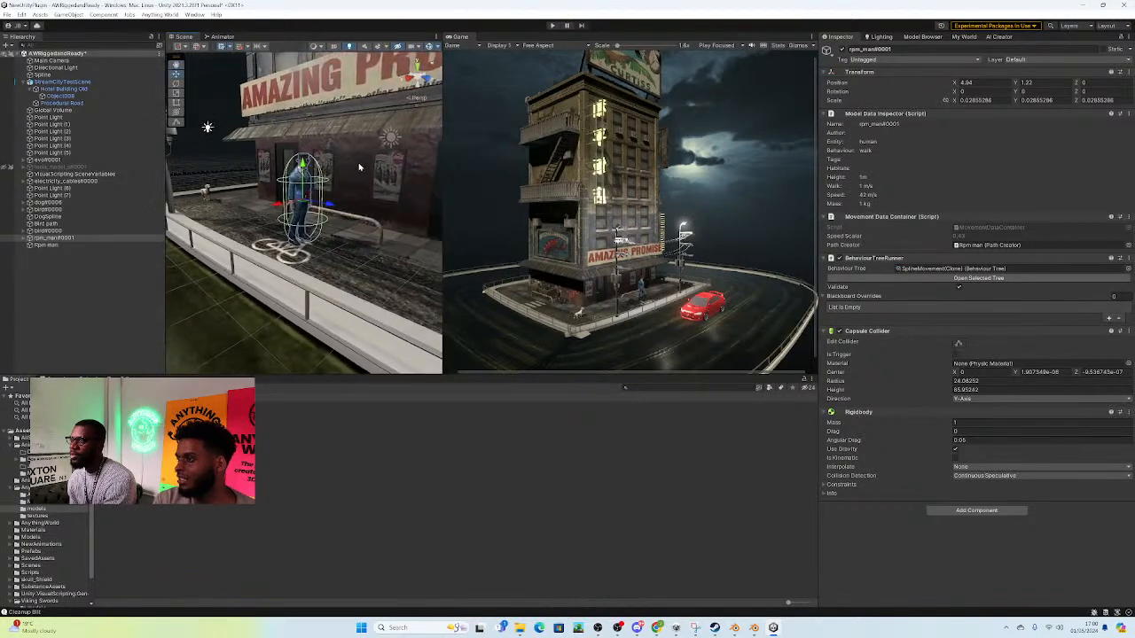
# Step: Play the scene to watch the man follow the pavement path, and pause it partway
pyautogui.moveTo(233, 105); pyautogui.dragTo(404, 108, button='right')
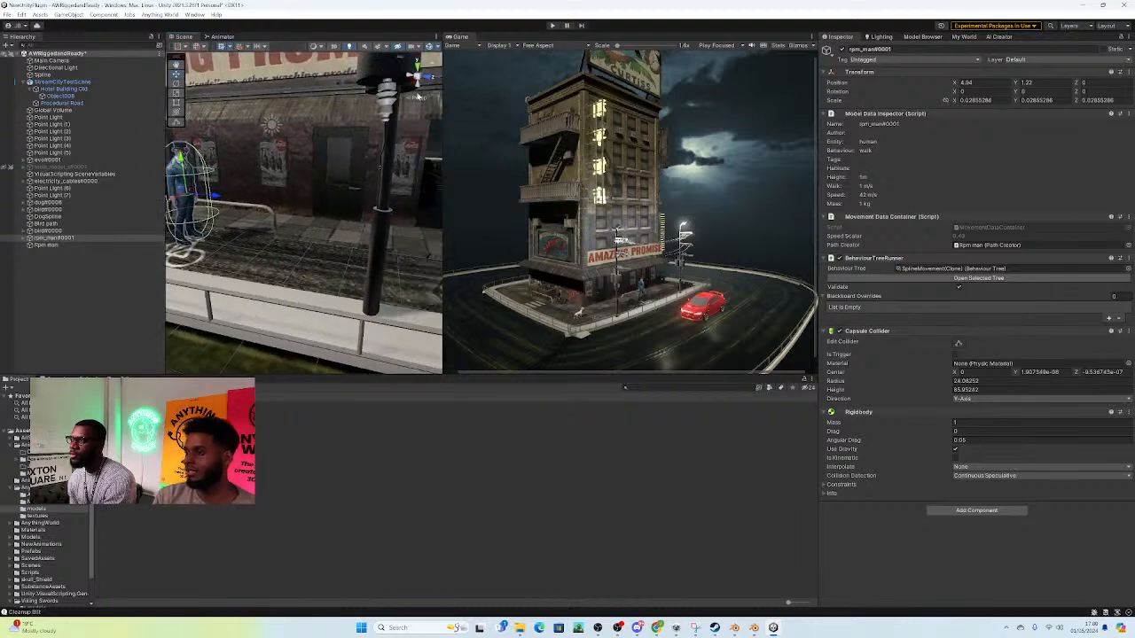
pyautogui.click(550, 25)
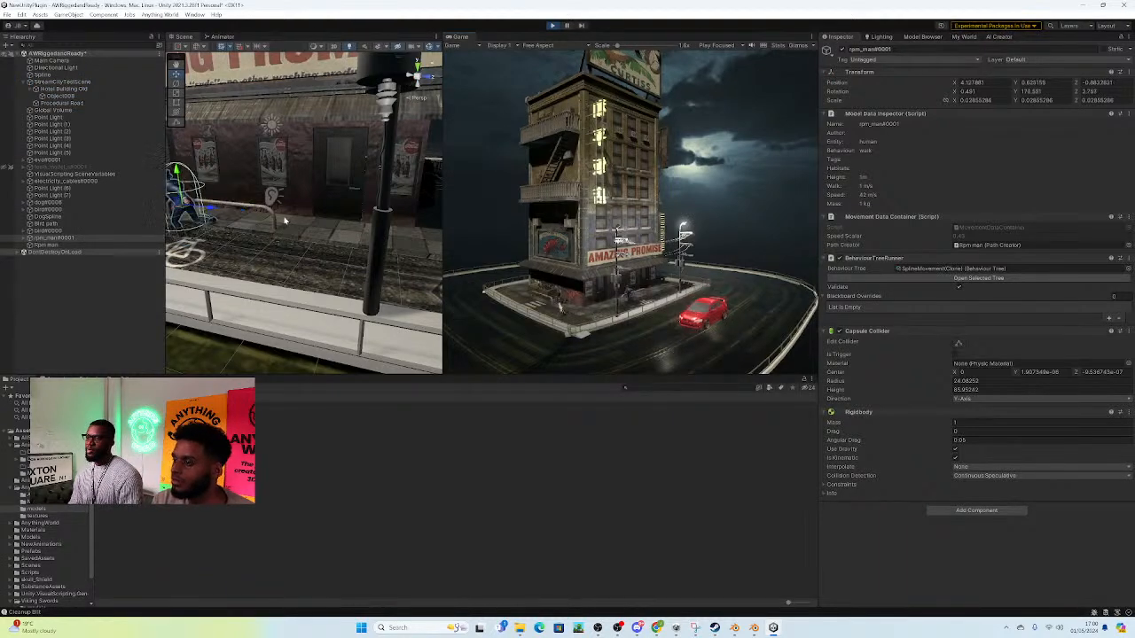
pyautogui.press('s')
pyautogui.moveTo(342, 262); pyautogui.dragTo(306, 227, button='right')
pyautogui.press('w')
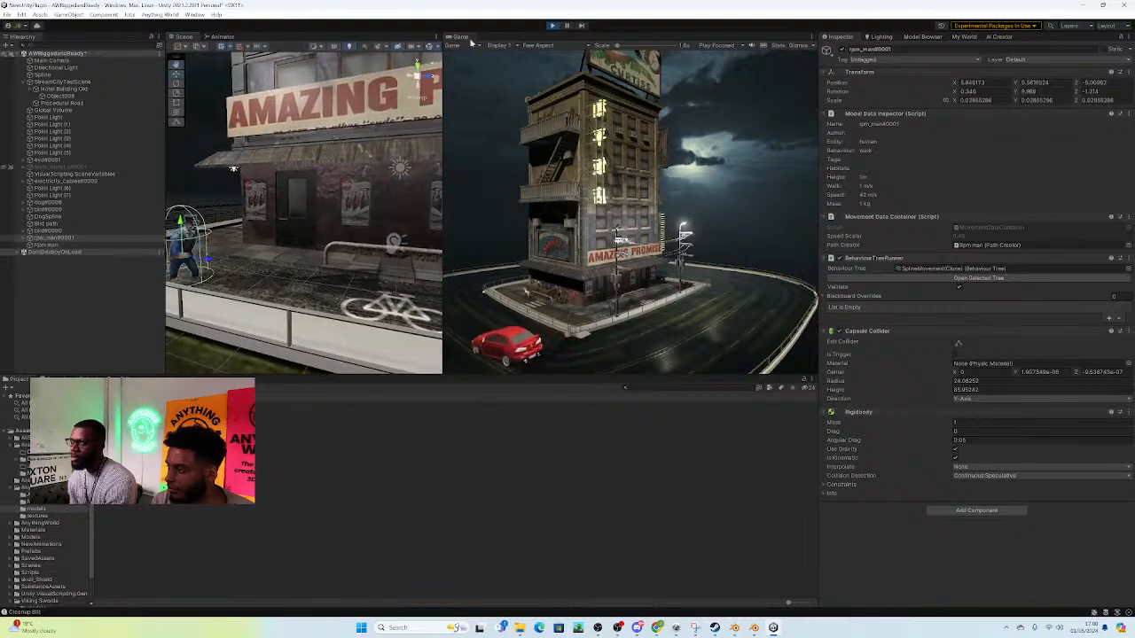
pyautogui.click(568, 27)
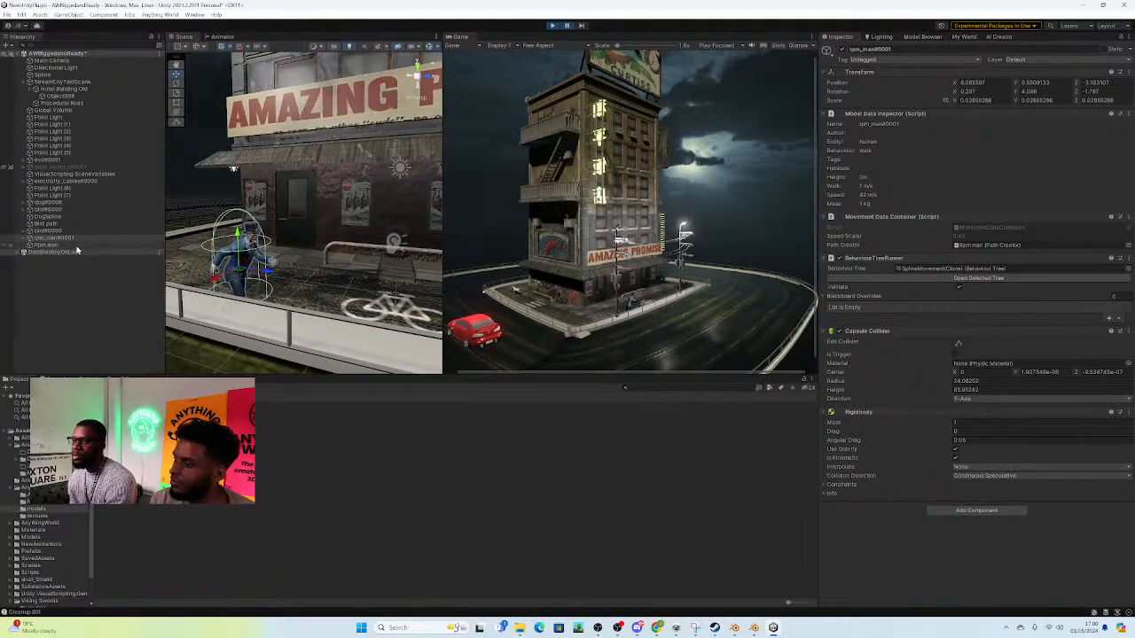
# Step: Raise the Rpm man path object to a height of about Y 0.57 while the game is paused
pyautogui.click(46, 244)
pyautogui.press('f')
pyautogui.moveTo(374, 238); pyautogui.dragTo(433, 253, button='right')
pyautogui.press('a')
pyautogui.press('w')
pyautogui.moveTo(263, 290); pyautogui.dragTo(263, 267)
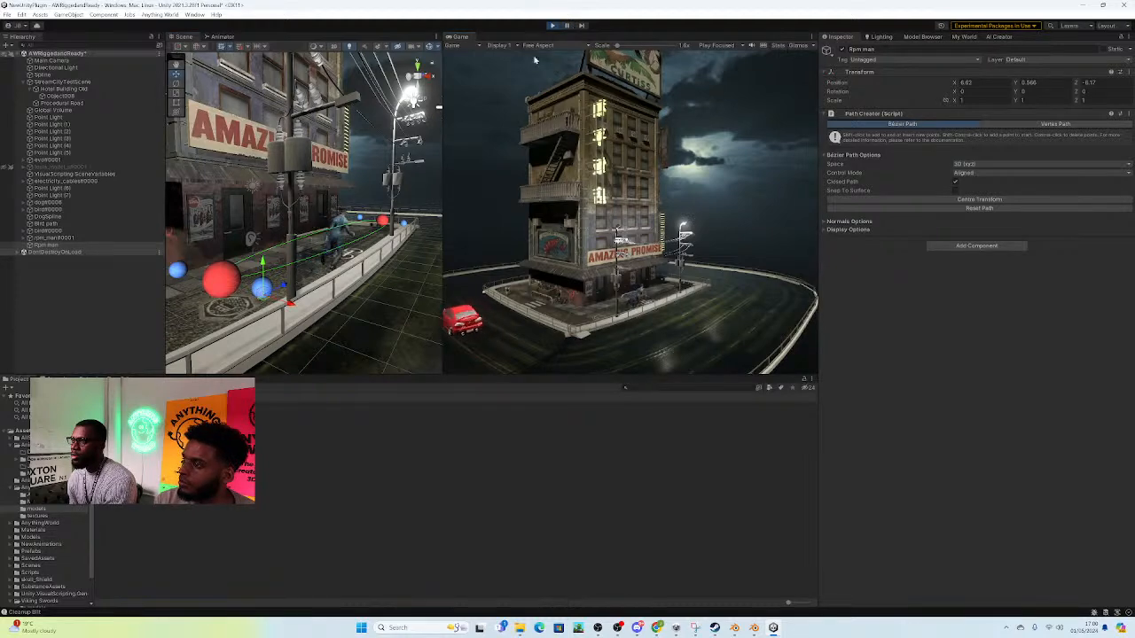
pyautogui.press('w')
pyautogui.moveTo(410, 196); pyautogui.dragTo(438, 199, button='right')
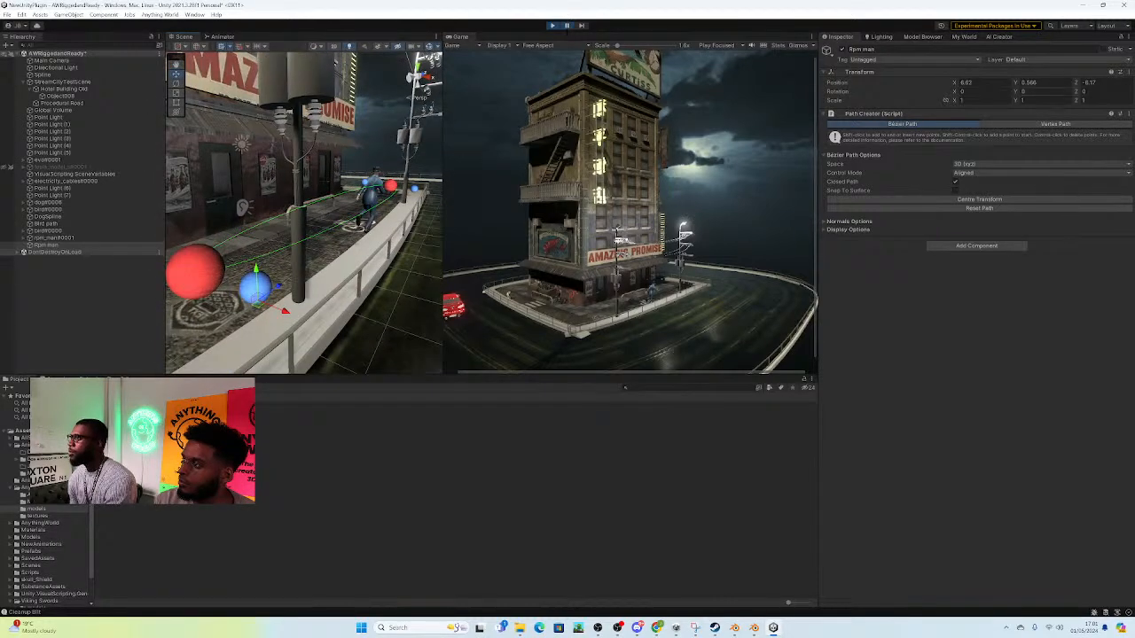
# Step: Copy the Rpm man path's position, exit play mode, and paste it onto the path so the raised placement is kept
pyautogui.click(1128, 74)
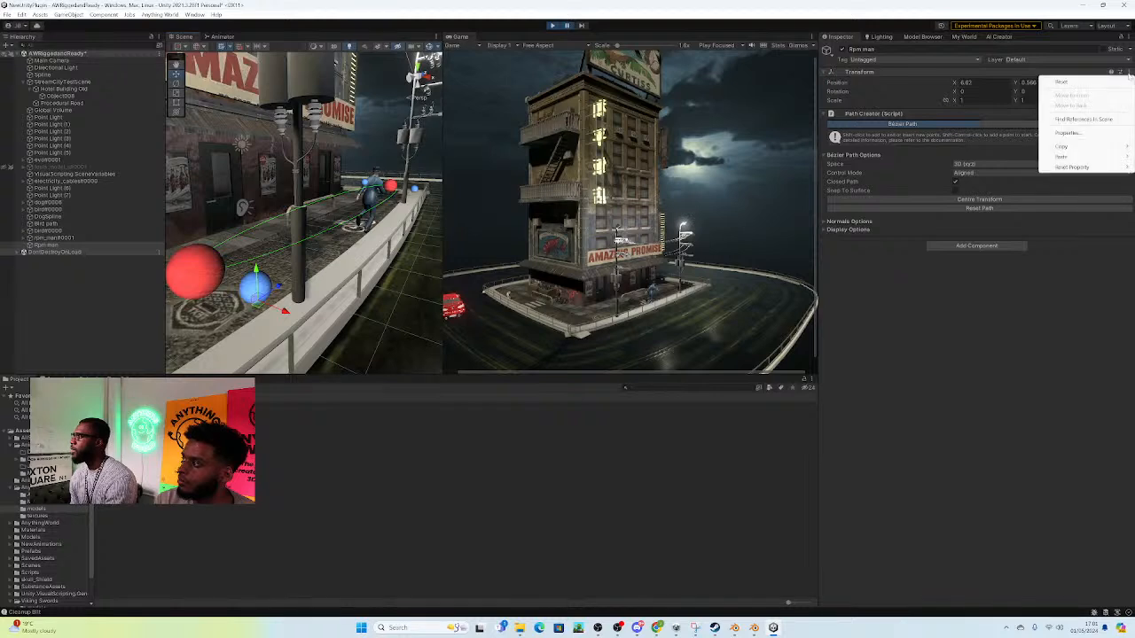
pyautogui.moveTo(1074, 150)
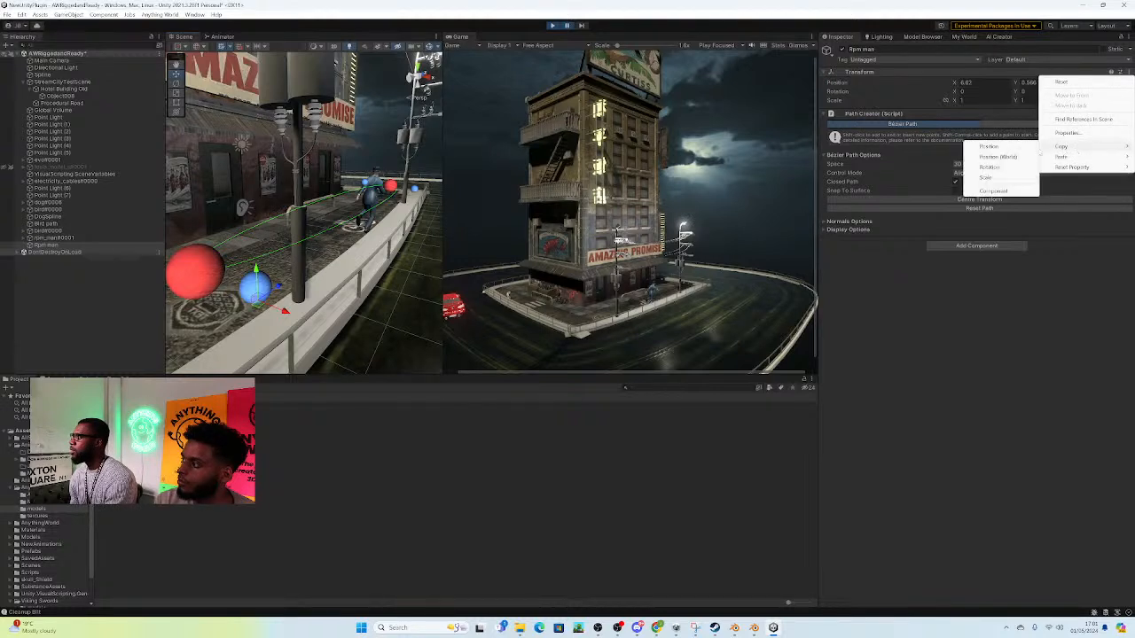
pyautogui.click(1000, 148)
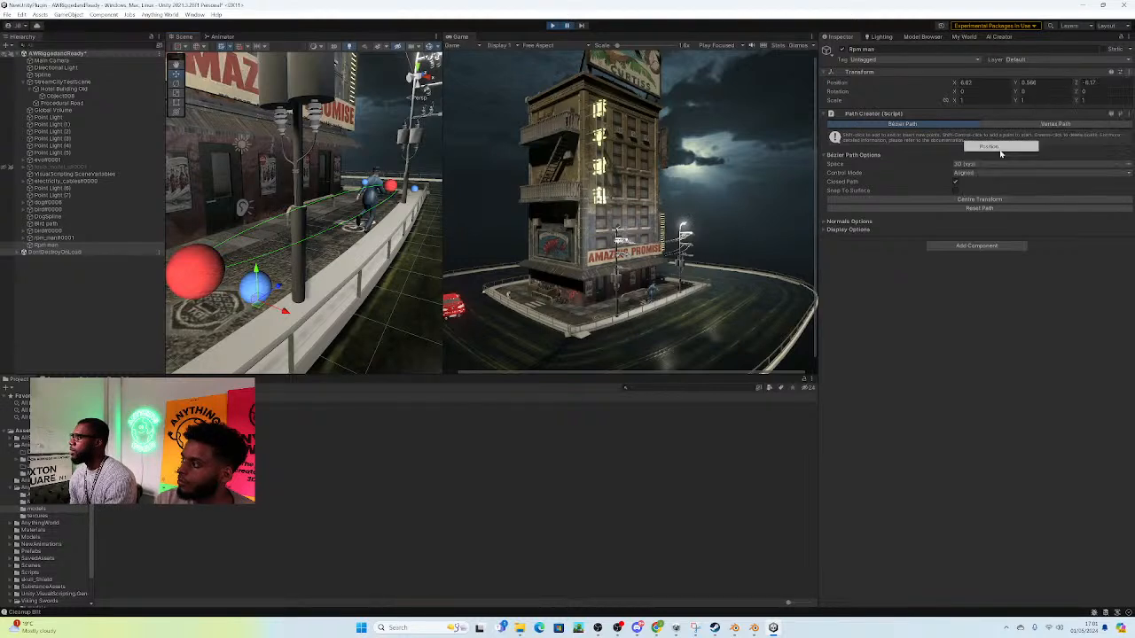
pyautogui.click(552, 26)
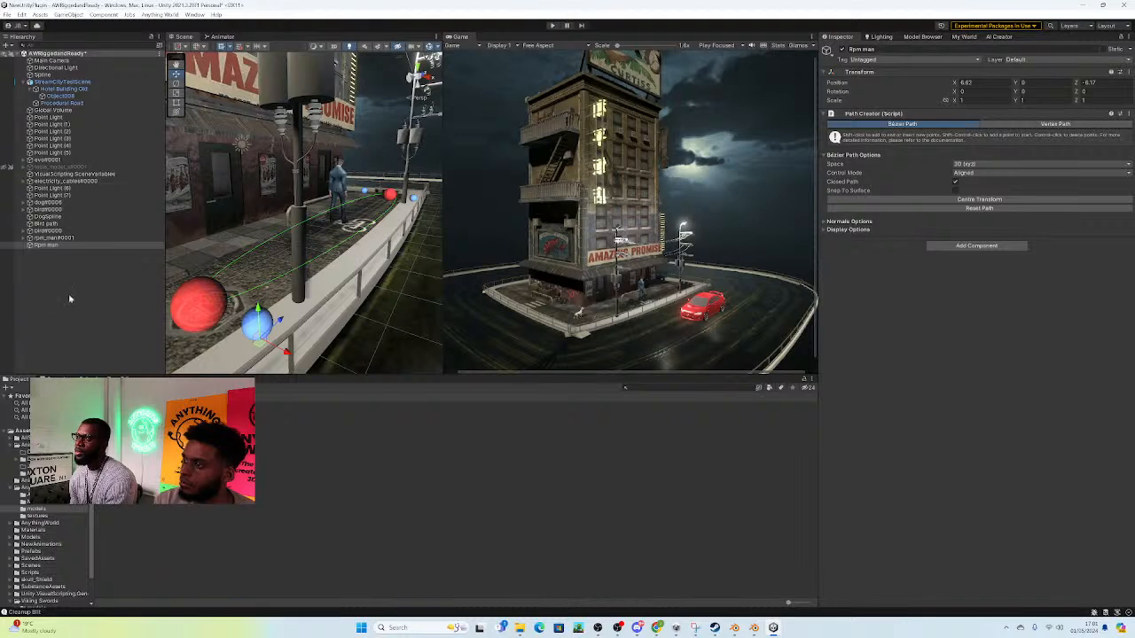
pyautogui.click(1129, 72)
pyautogui.moveTo(1064, 156)
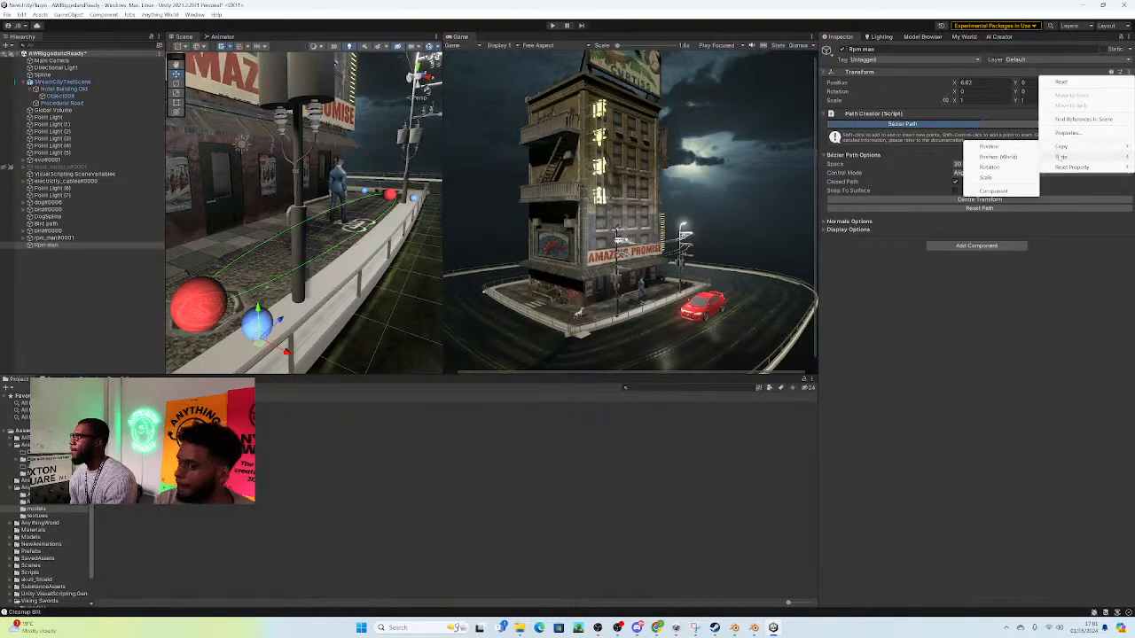
pyautogui.click(993, 160)
pyautogui.press('s')
pyautogui.moveTo(344, 244); pyautogui.dragTo(389, 209, button='right')
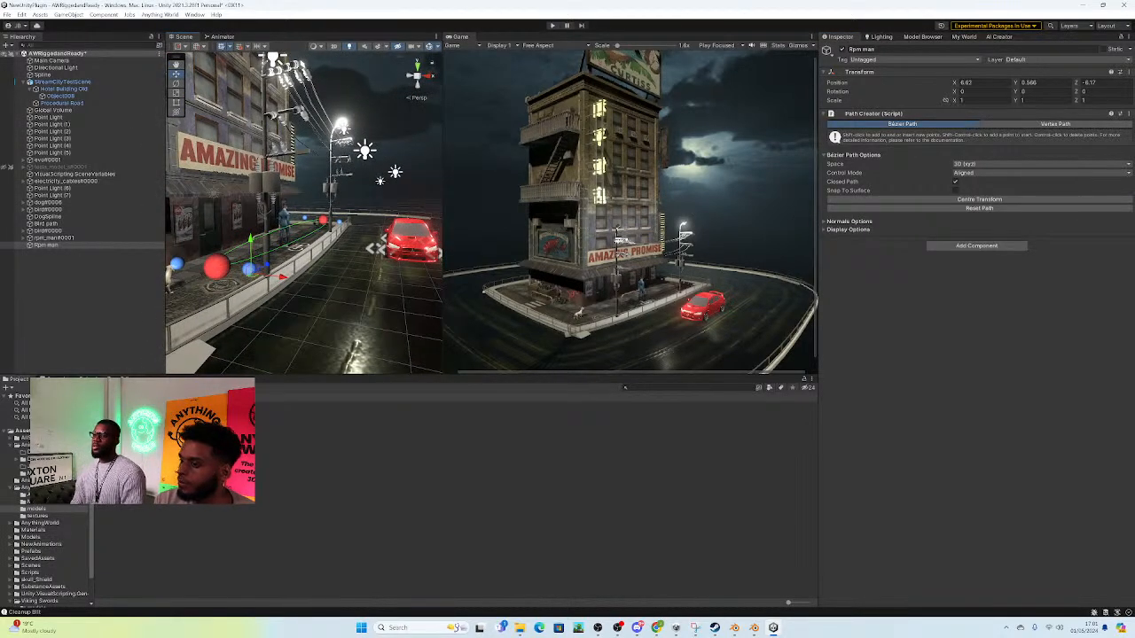
# Step: Open the Behaviour Tree Editor and load the existing GroundAnimalRandomMovement tree asset
pyautogui.click(160, 14)
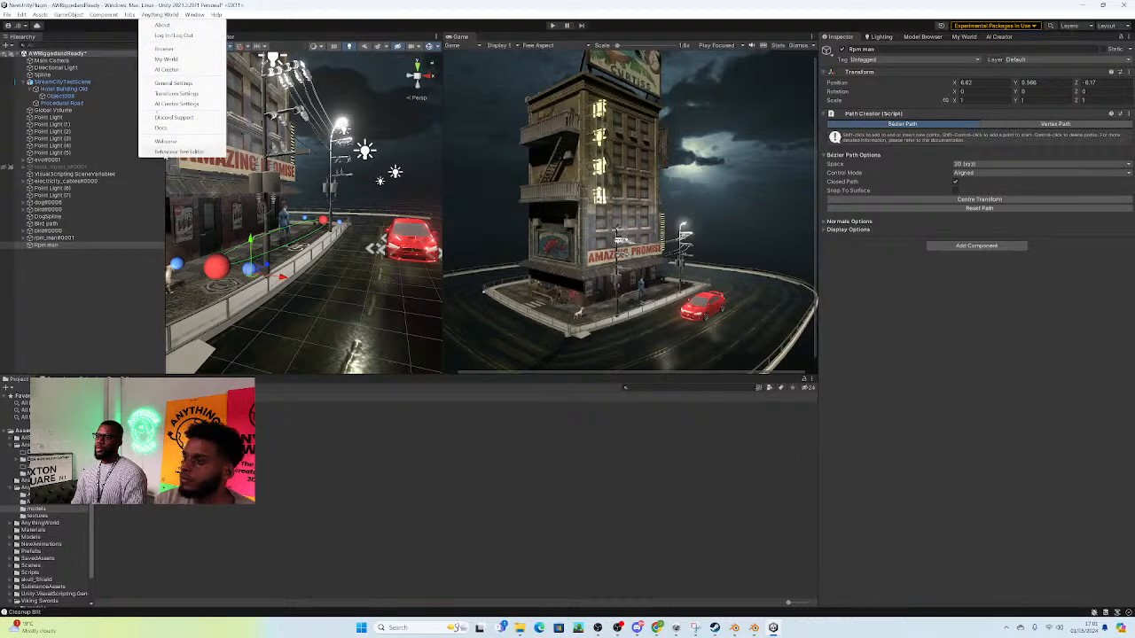
pyautogui.click(178, 151)
pyautogui.moveTo(109, 378); pyautogui.dragTo(317, 230)
pyautogui.moveTo(163, 97); pyautogui.dragTo(246, 101)
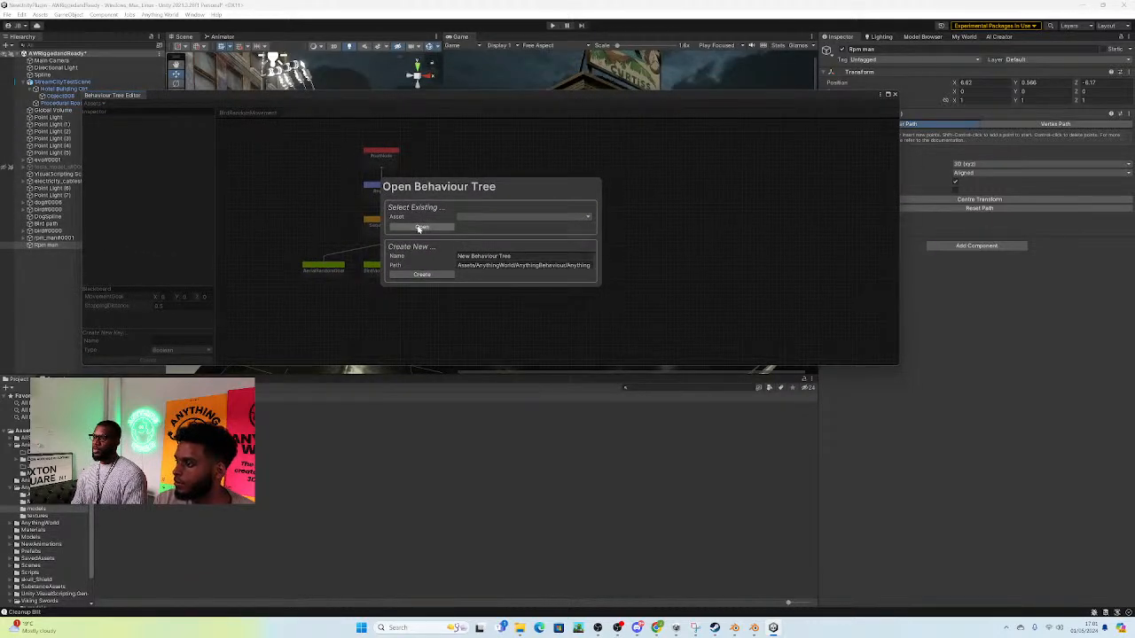
pyautogui.click(483, 216)
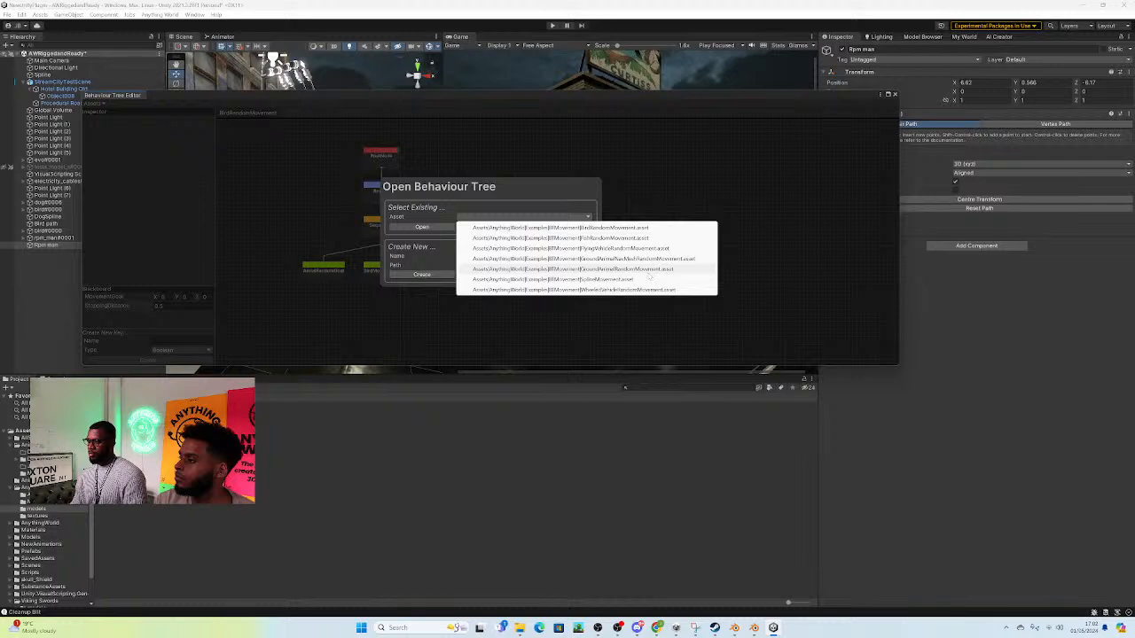
pyautogui.click(649, 273)
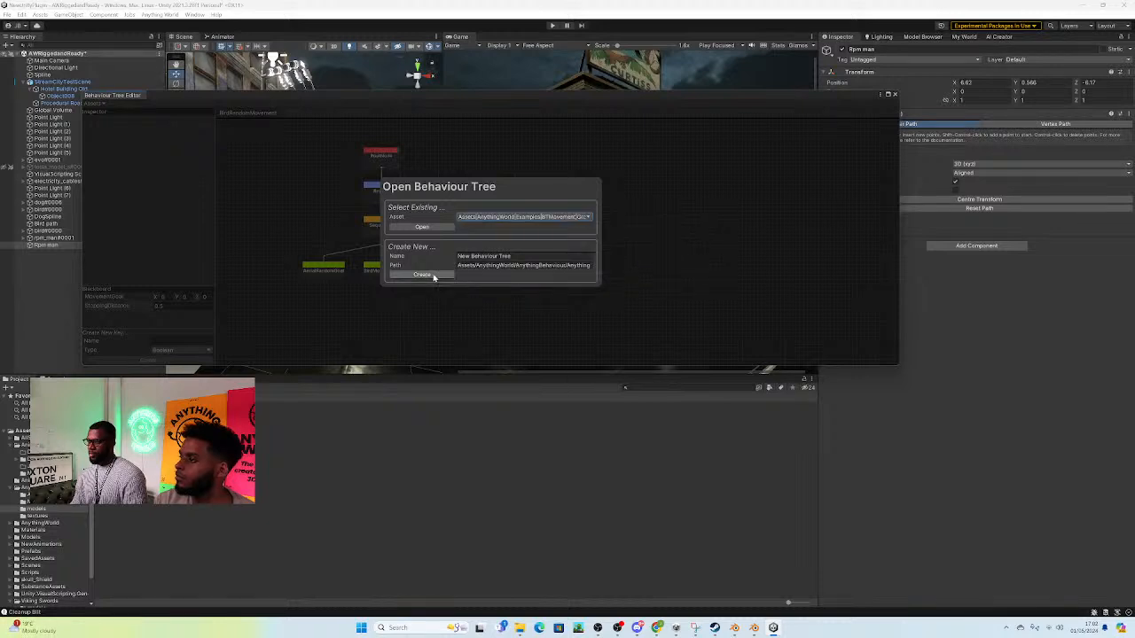
pyautogui.click(422, 227)
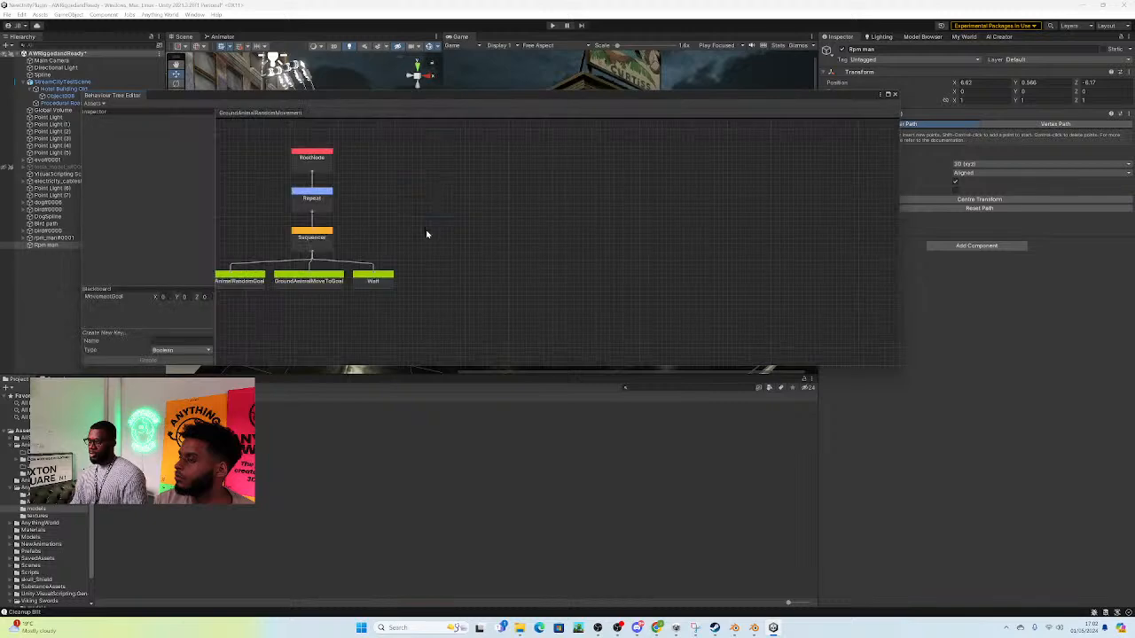
# Step: Examine the RootNode, Repeat, Sequencer and action nodes of the GroundAnimalRandomMovement tree, moving the Wait node slightly away from its neighbour
pyautogui.scroll(2, 568, 220)
pyautogui.moveTo(398, 213); pyautogui.dragTo(534, 238, button='middle')
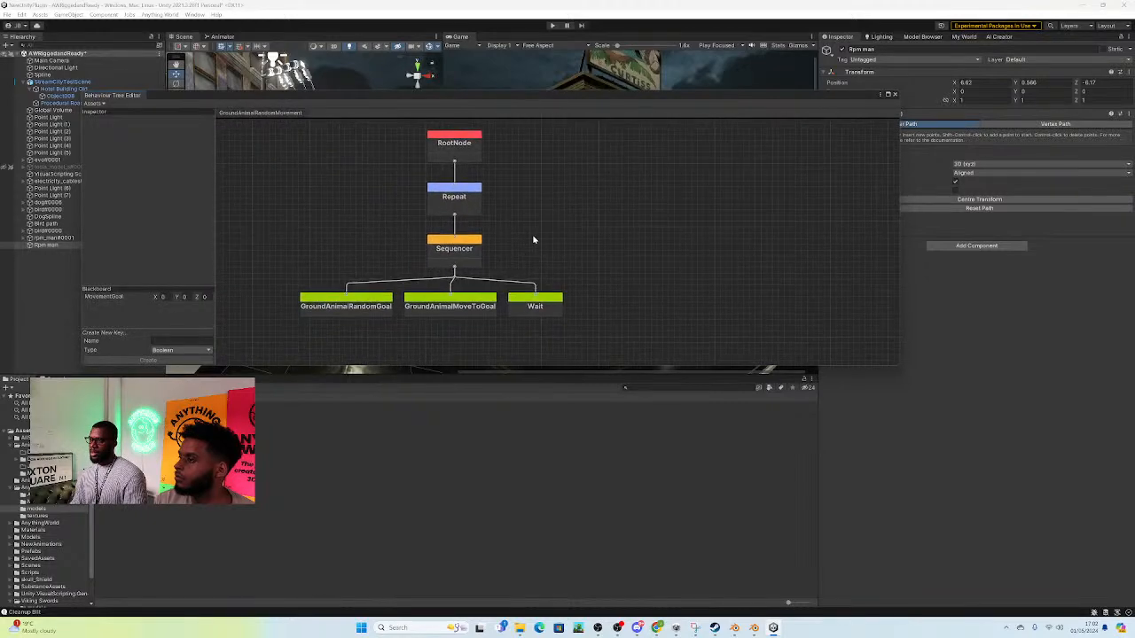
pyautogui.click(466, 156)
pyautogui.click(462, 191)
pyautogui.click(465, 153)
pyautogui.click(458, 193)
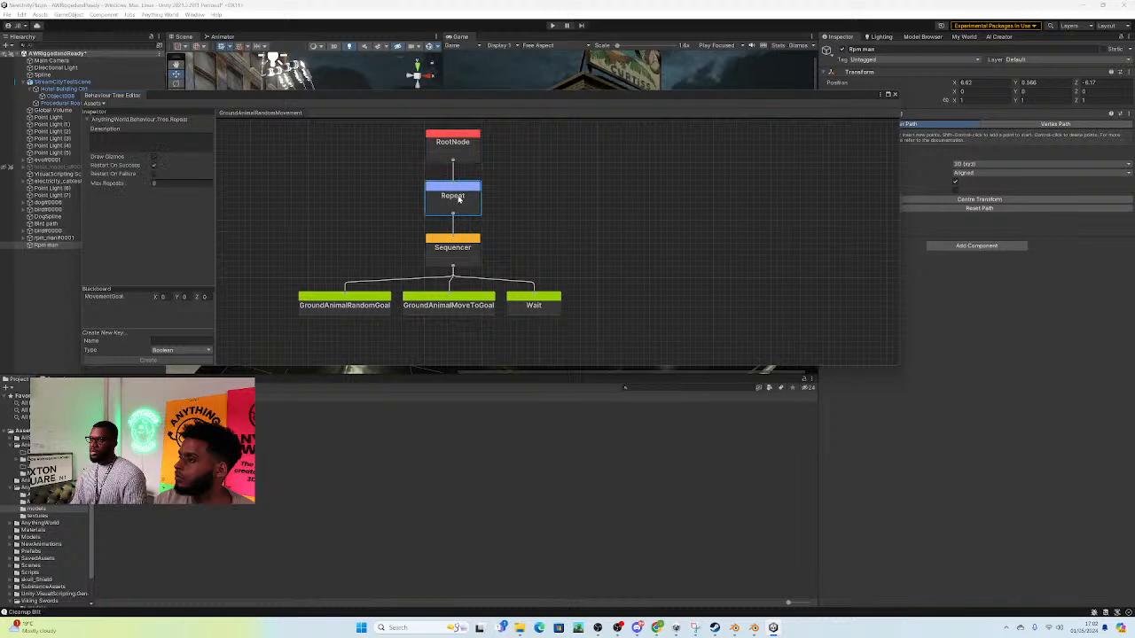
pyautogui.click(458, 254)
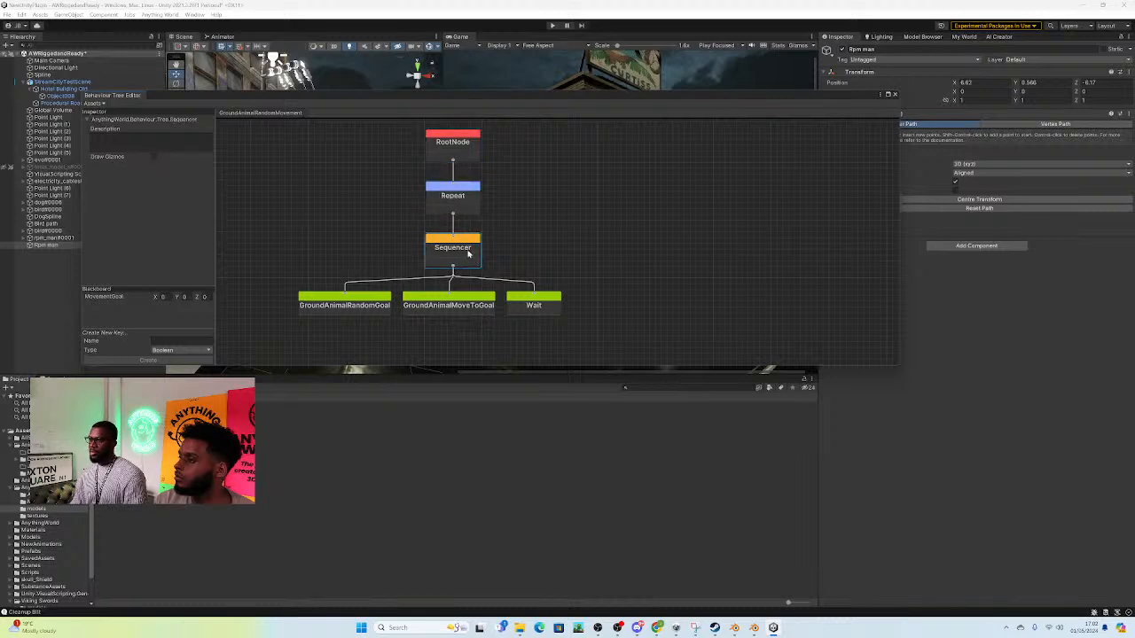
pyautogui.click(363, 315)
pyautogui.moveTo(429, 314); pyautogui.dragTo(569, 315)
# Step: Add a second GroundAnimalRandomGoal action node under the Sequencer and place it beside the Wait node
pyautogui.moveTo(454, 269); pyautogui.dragTo(638, 266)
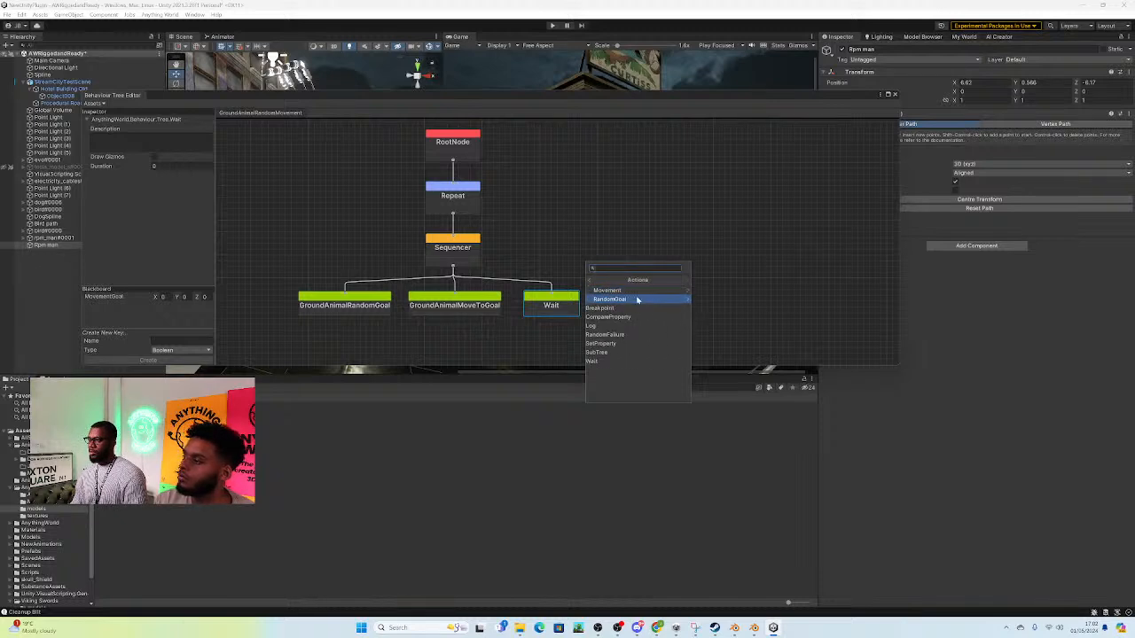
pyautogui.click(636, 300)
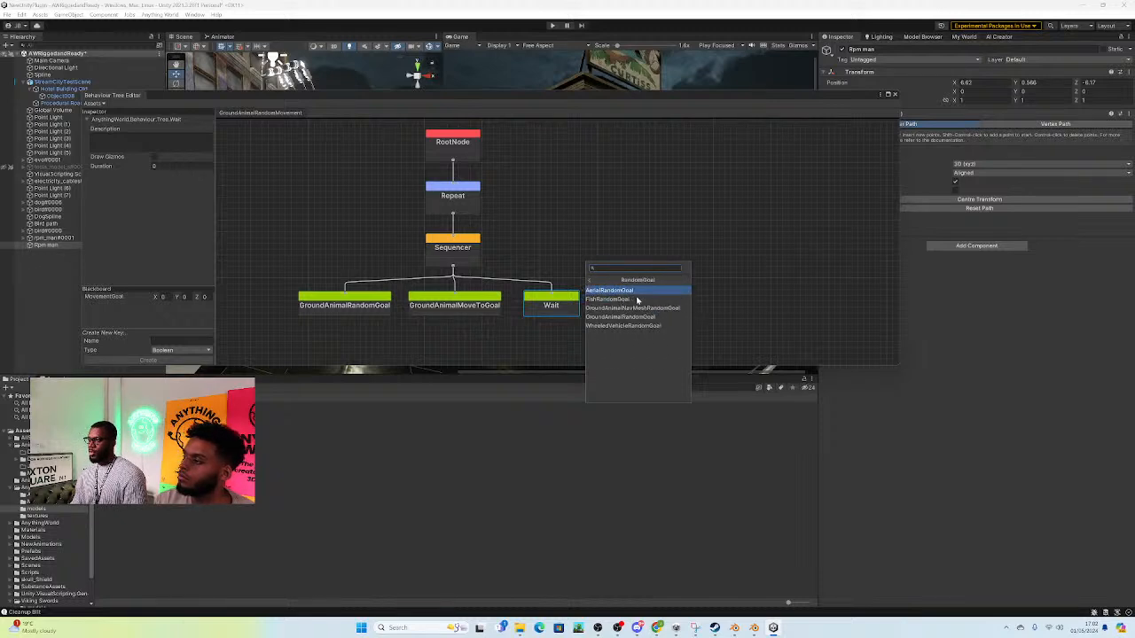
pyautogui.click(645, 317)
pyautogui.moveTo(660, 284); pyautogui.dragTo(668, 309)
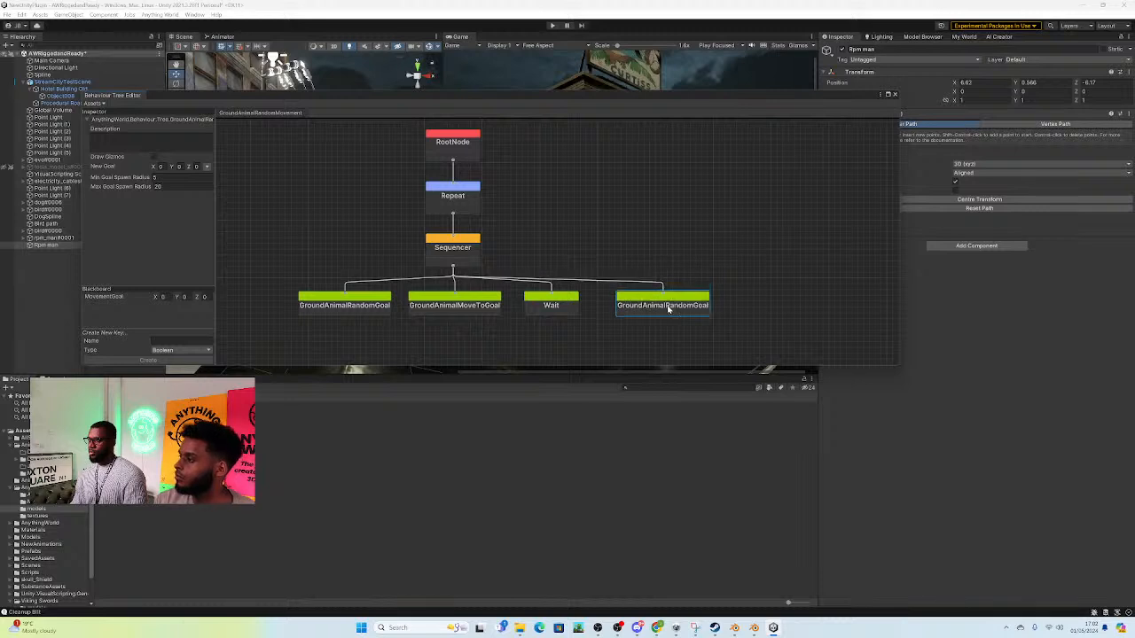
# Step: Inspect the settings of the original GroundAnimalRandomGoal and GroundAnimalMoveToGoal nodes
pyautogui.click(367, 310)
pyautogui.click(489, 307)
pyautogui.click(380, 310)
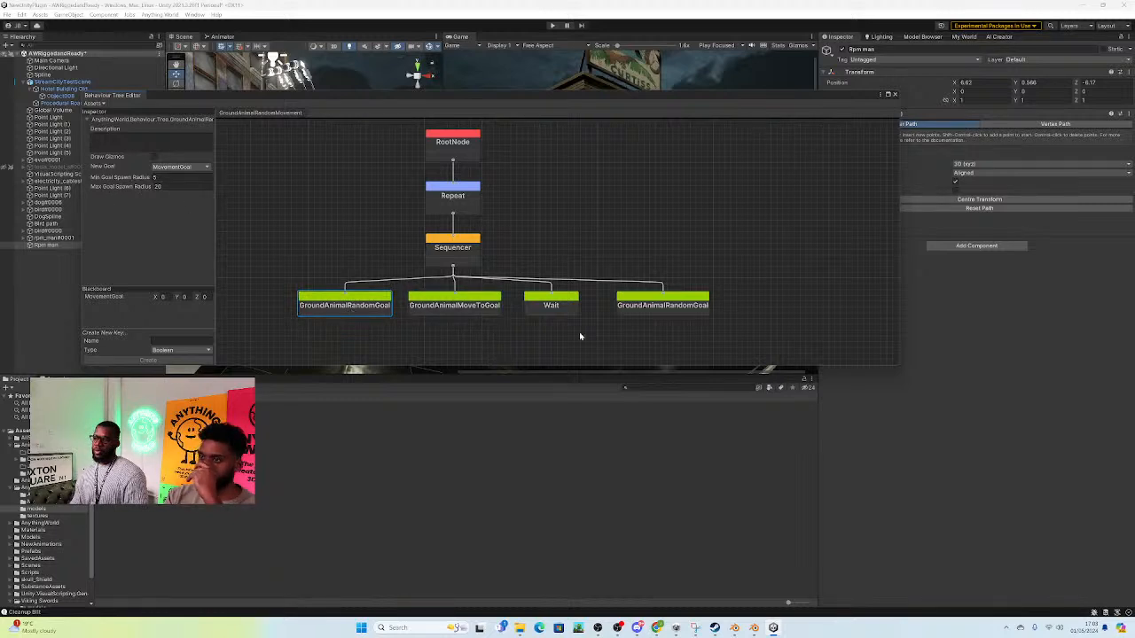
pyautogui.click(495, 306)
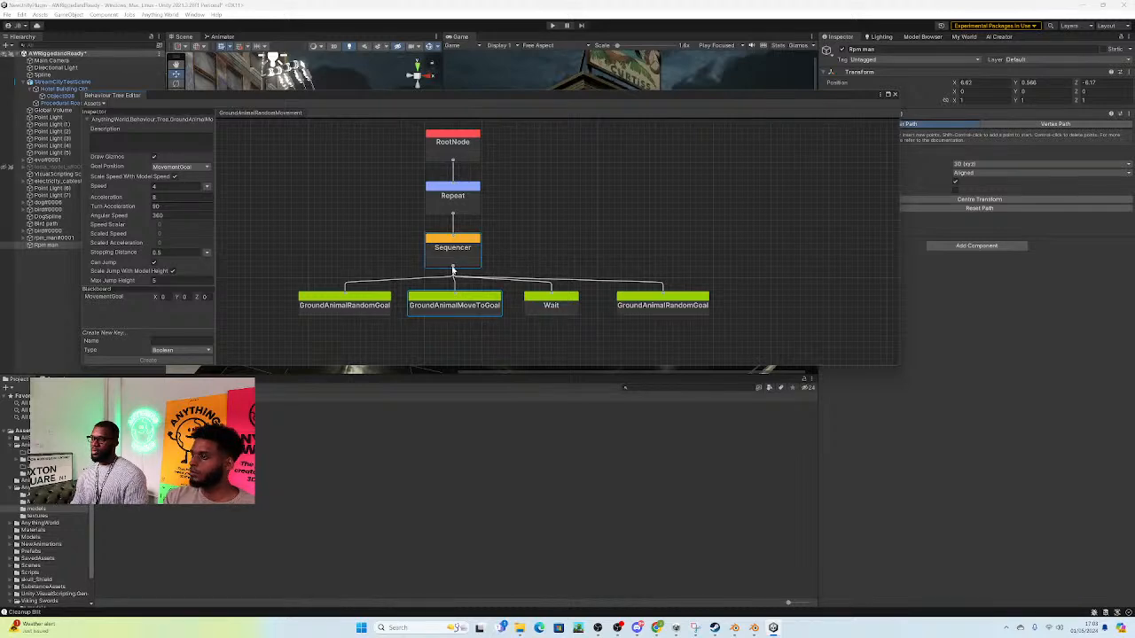
# Step: Create a new behaviour tree named EnemyAI in the default path
pyautogui.click(95, 103)
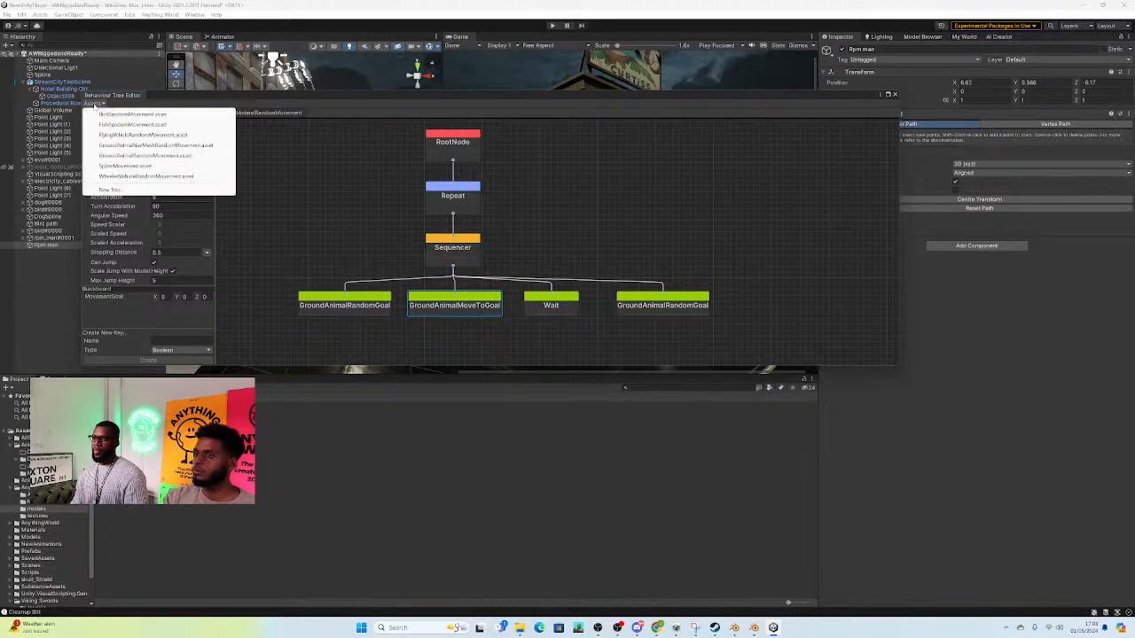
pyautogui.click(109, 189)
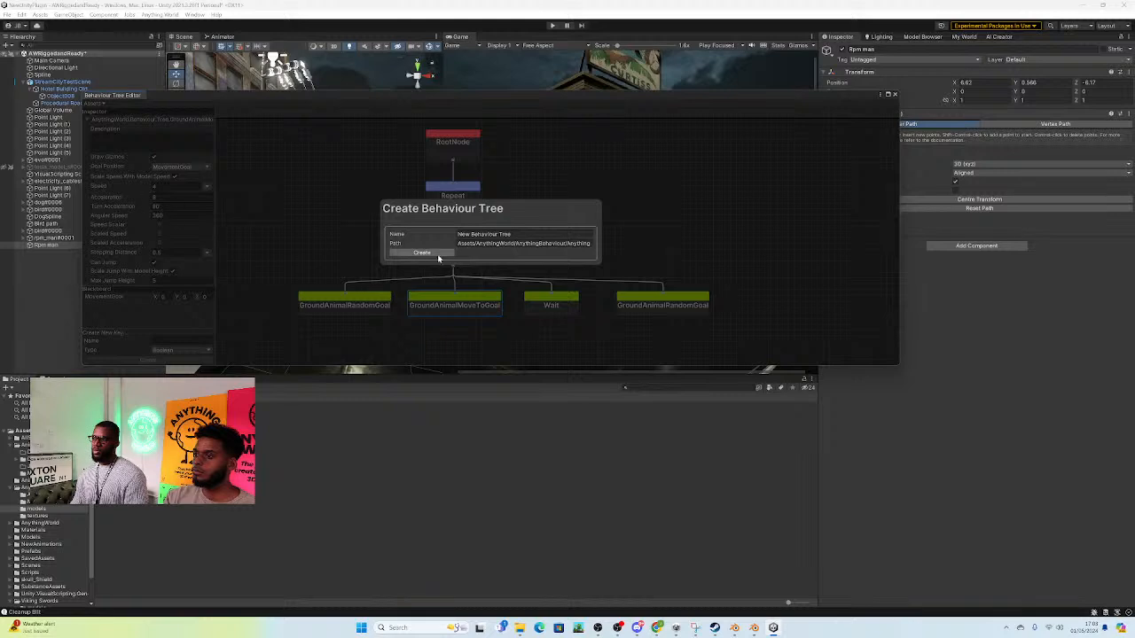
pyautogui.click(495, 234)
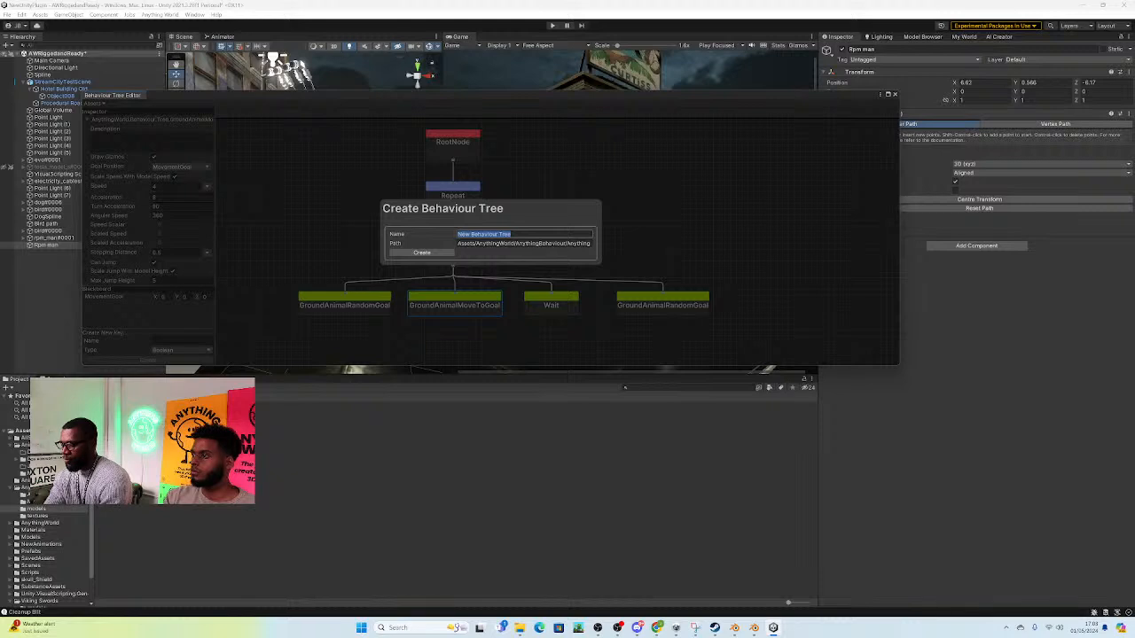
pyautogui.write('M')
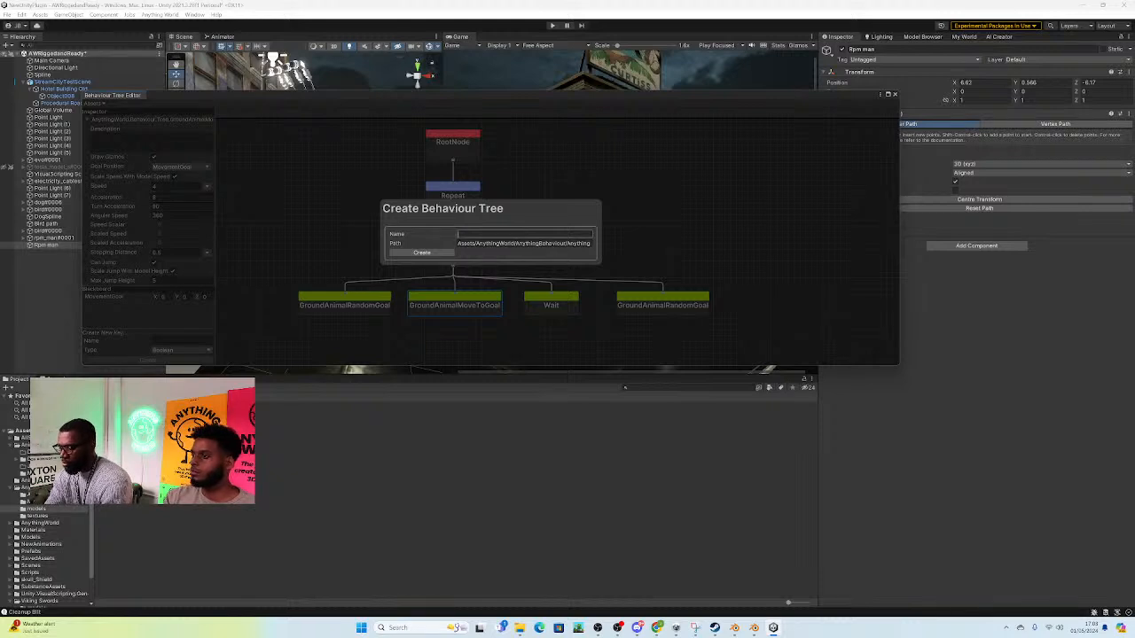
pyautogui.write('nemy A')
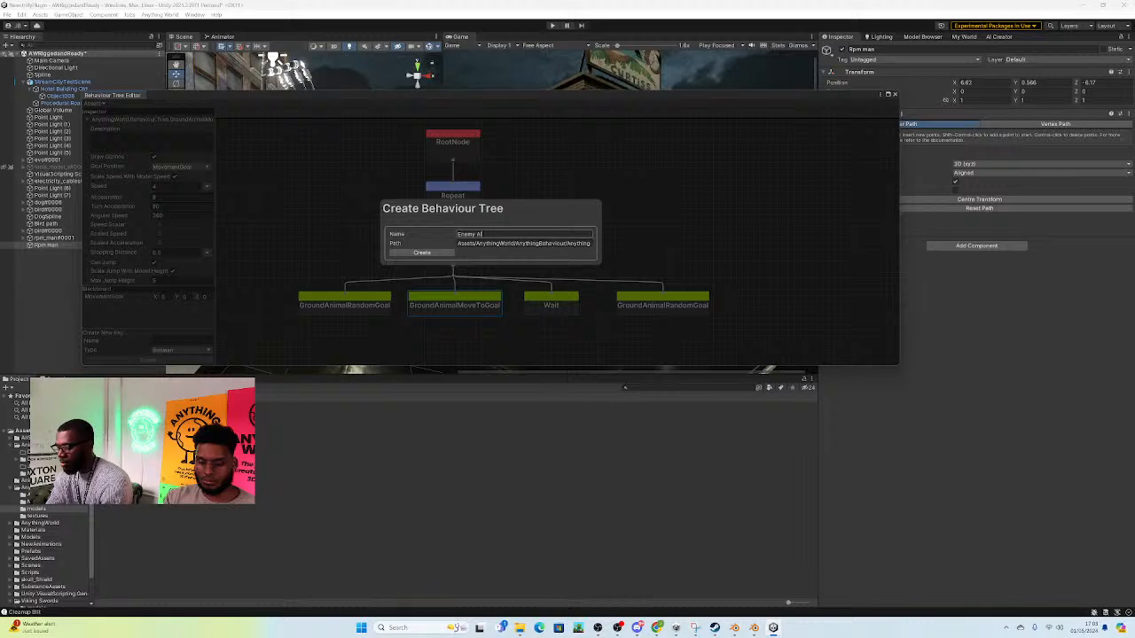
pyautogui.write('I')
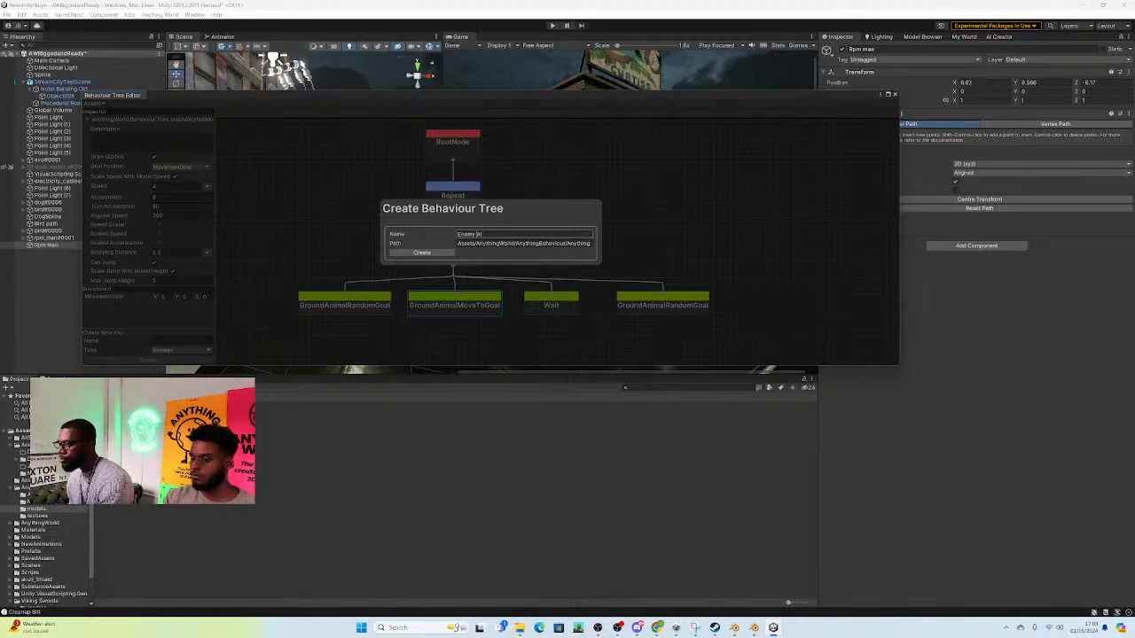
pyautogui.click(422, 254)
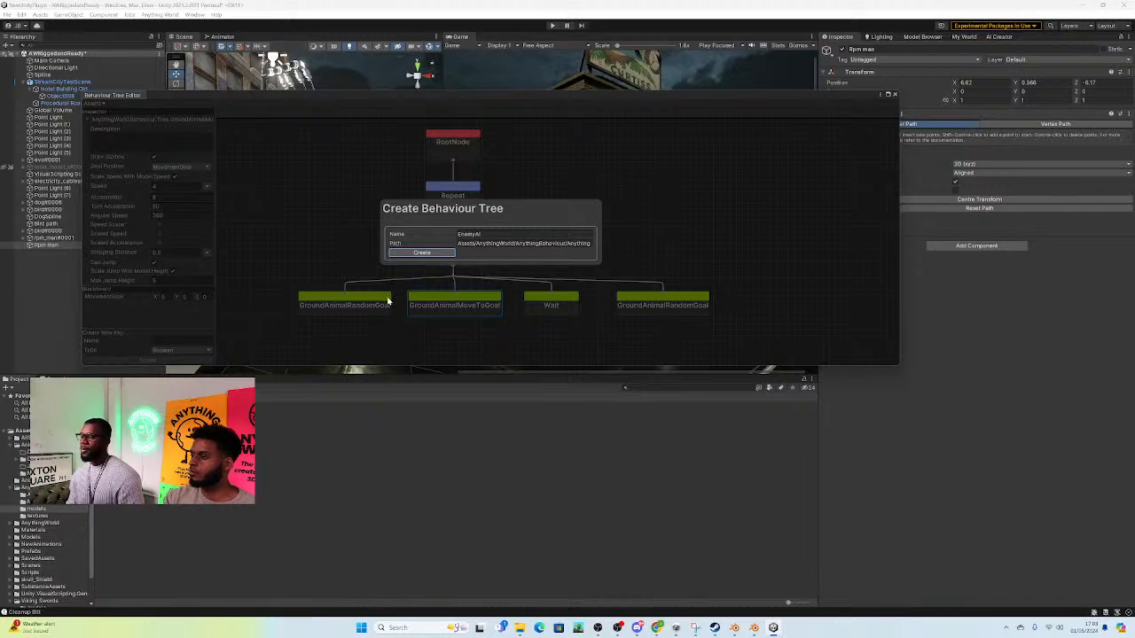
pyautogui.click(429, 253)
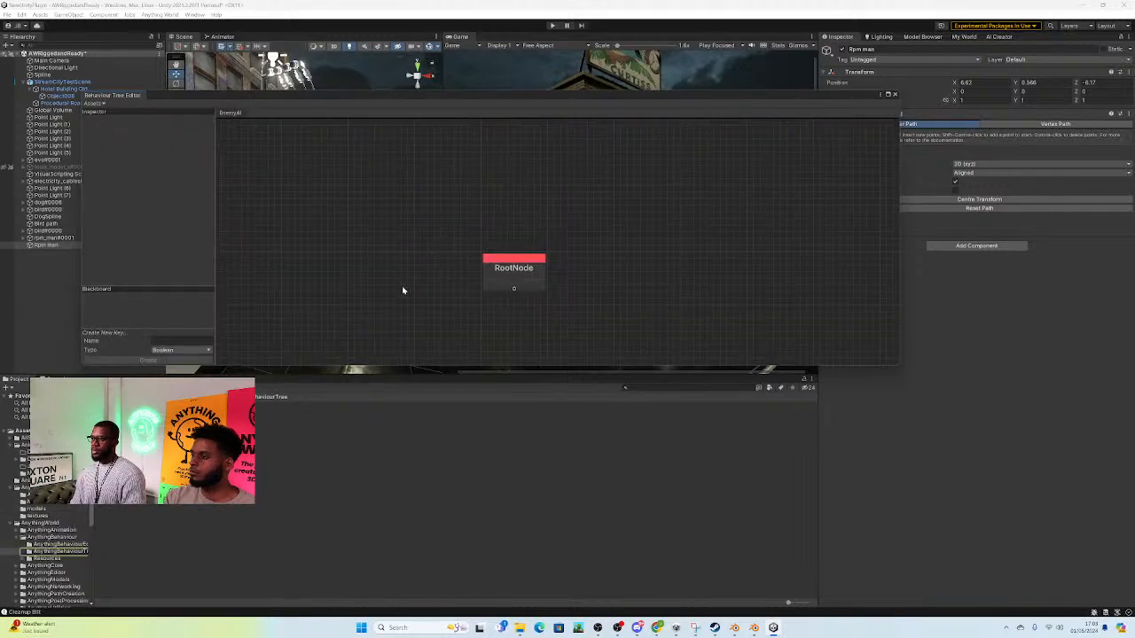
# Step: Review the Actions, Composites, Decorators and New Script options for a child of the RootNode, and dismiss the list without adding a node
pyautogui.scroll(-3, 413, 288)
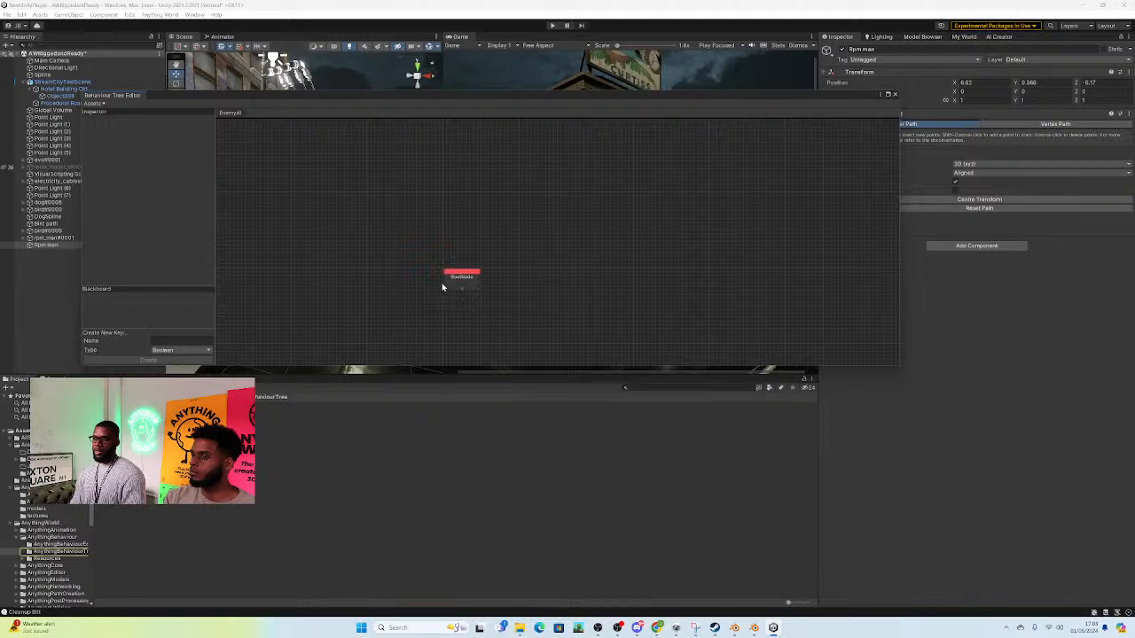
pyautogui.scroll(2, 328, 297)
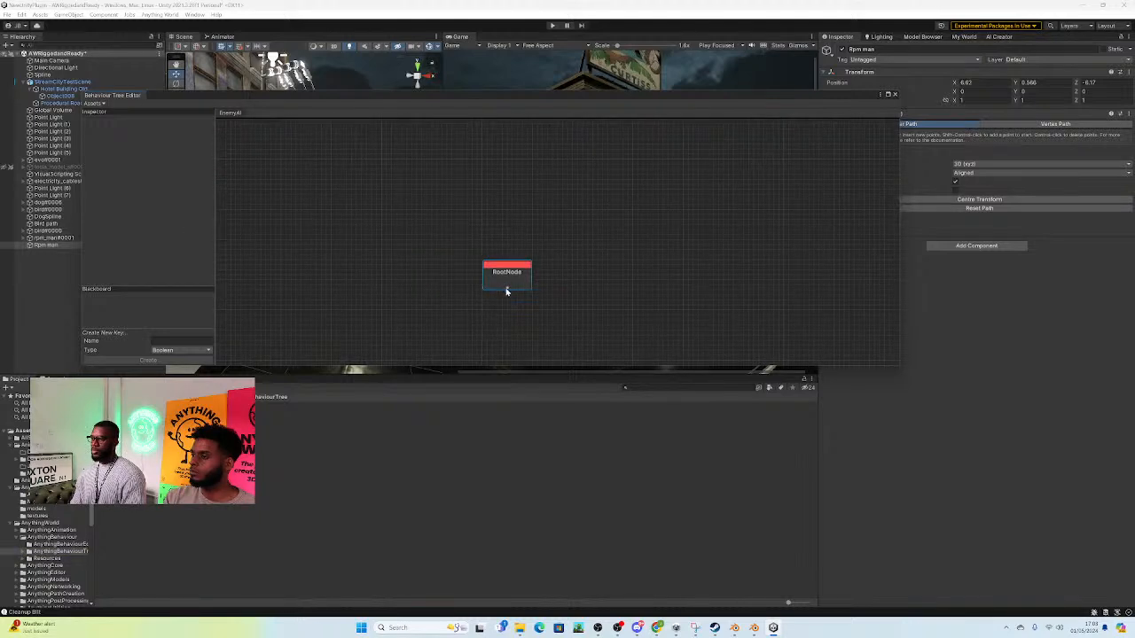
pyautogui.moveTo(506, 288); pyautogui.dragTo(504, 310)
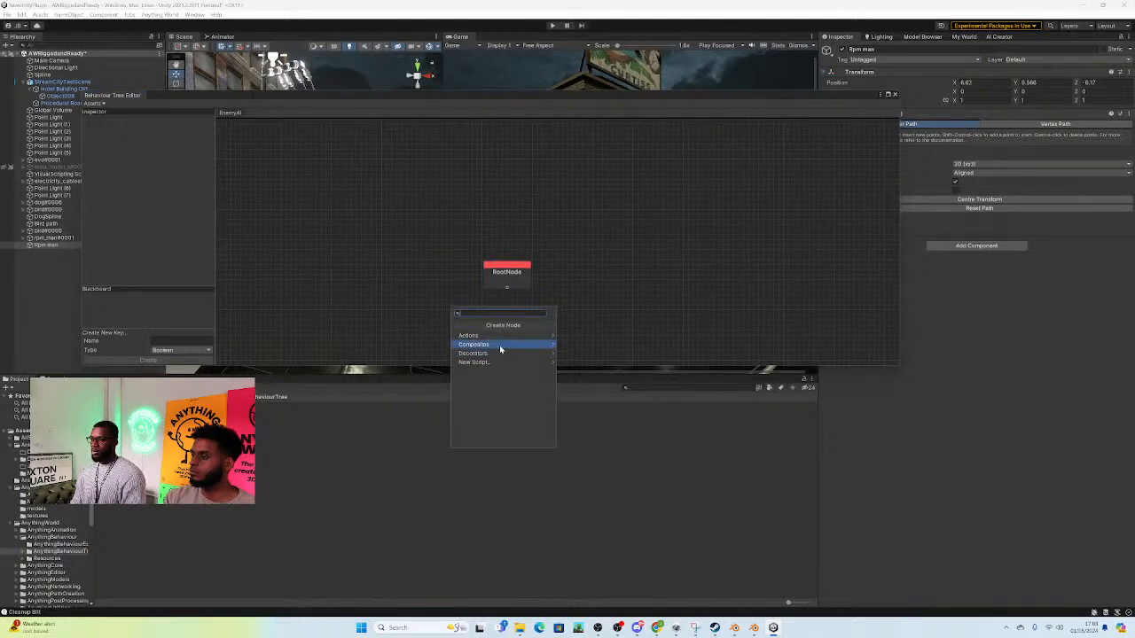
pyautogui.click(497, 337)
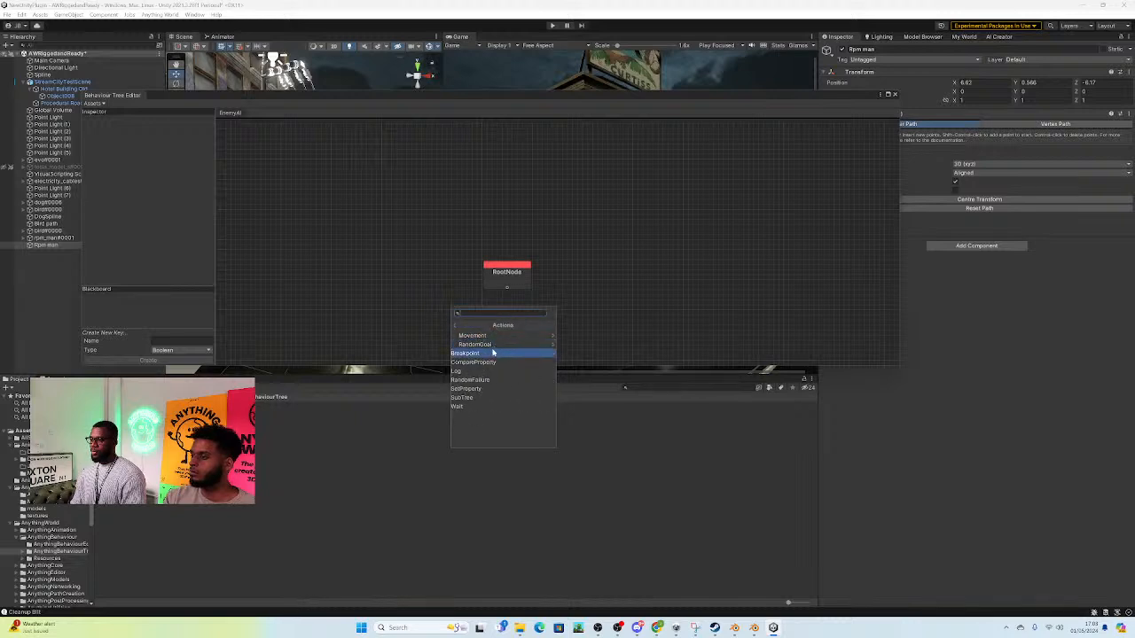
pyautogui.click(455, 325)
pyautogui.click(472, 344)
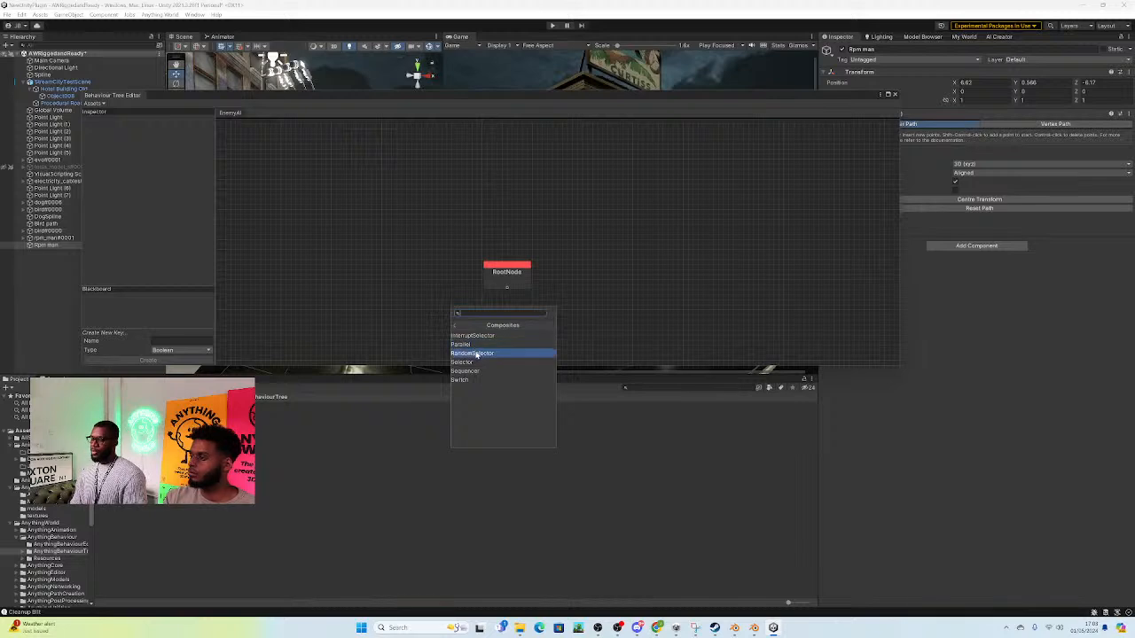
pyautogui.click(455, 325)
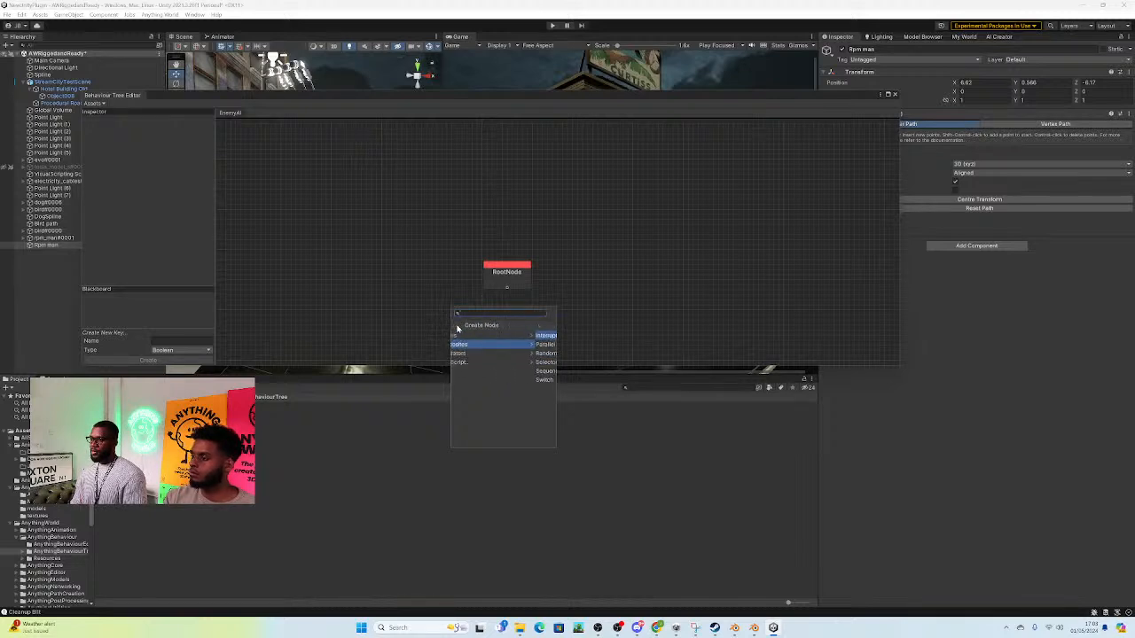
pyautogui.click(475, 352)
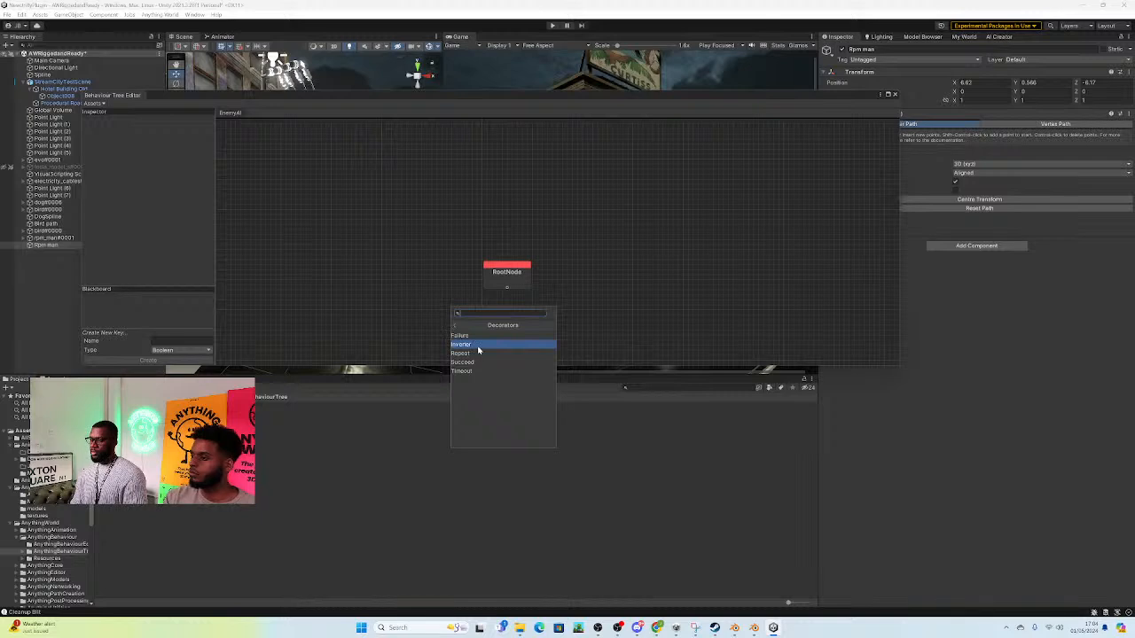
pyautogui.click(456, 325)
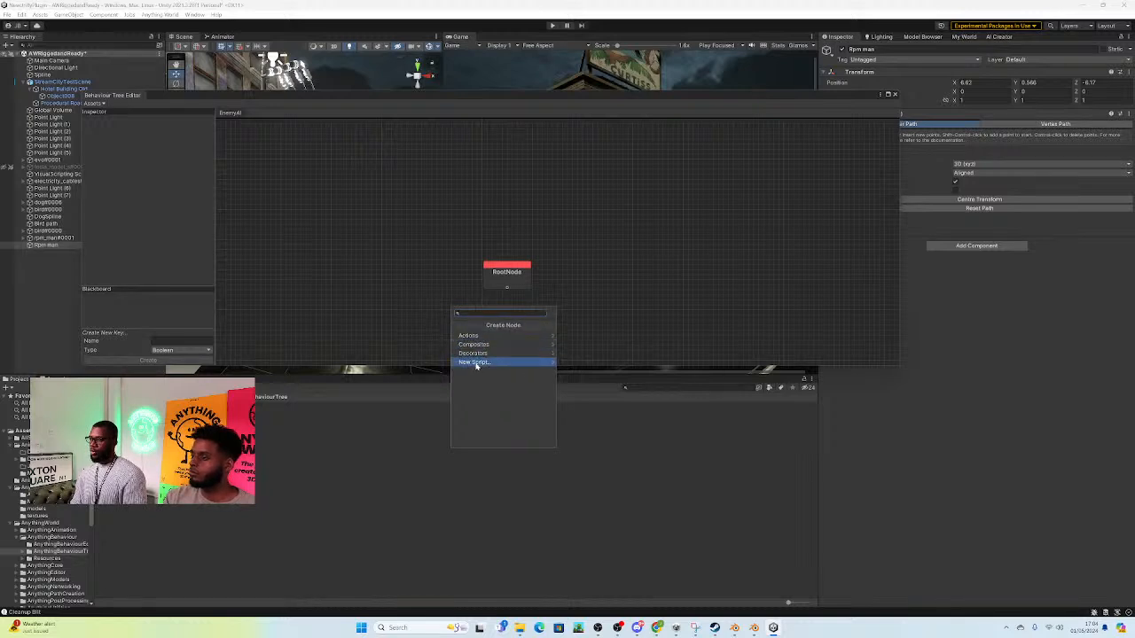
pyautogui.click(480, 363)
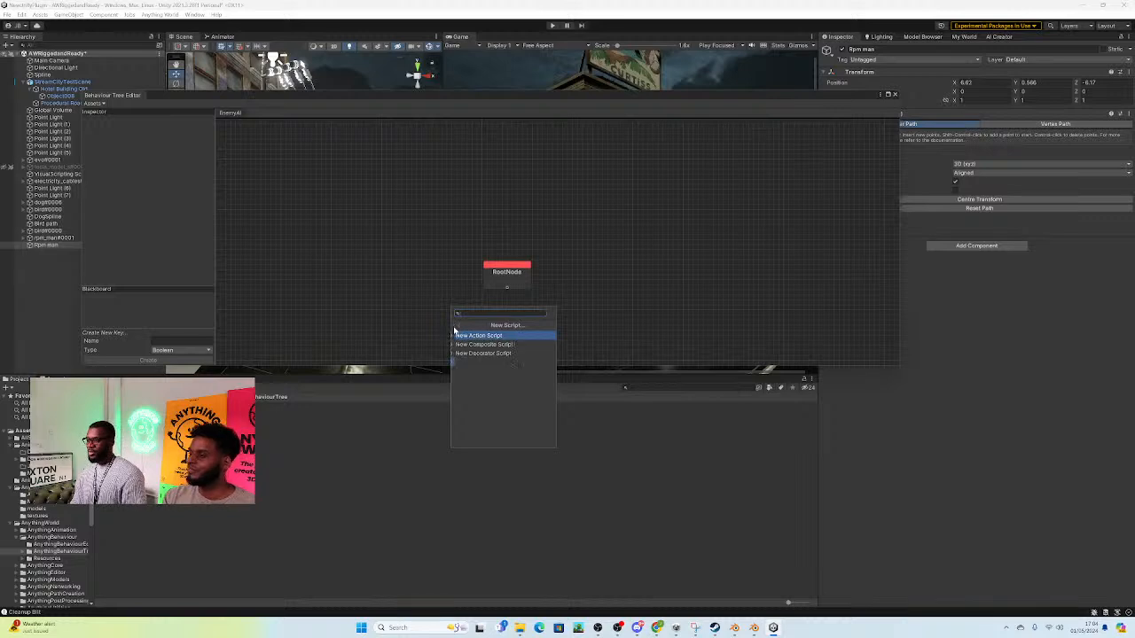
pyautogui.click(455, 328)
pyautogui.click(469, 353)
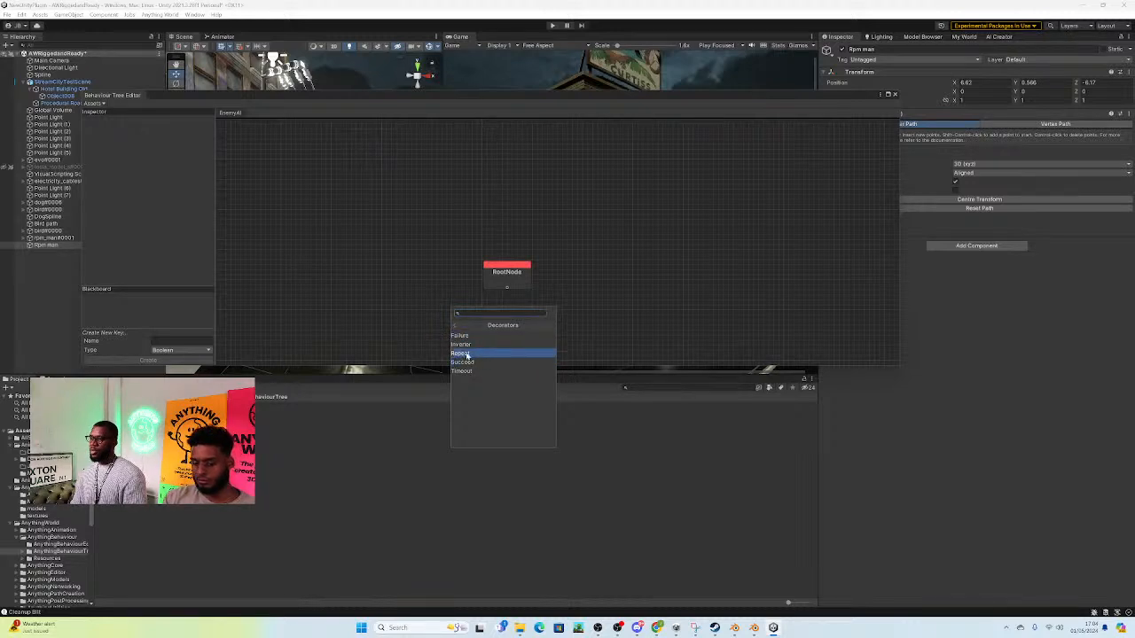
pyautogui.click(422, 213)
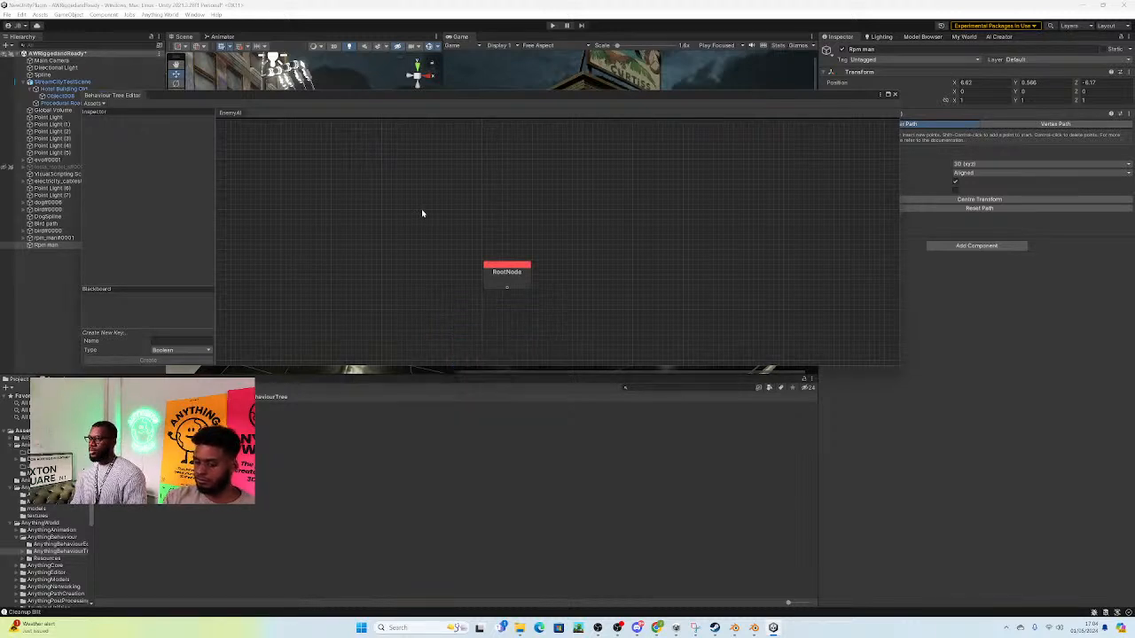
# Step: Close the Behaviour Tree Editor and open the SplineMovement tree assigned to rpm_man#0001
pyautogui.click(894, 95)
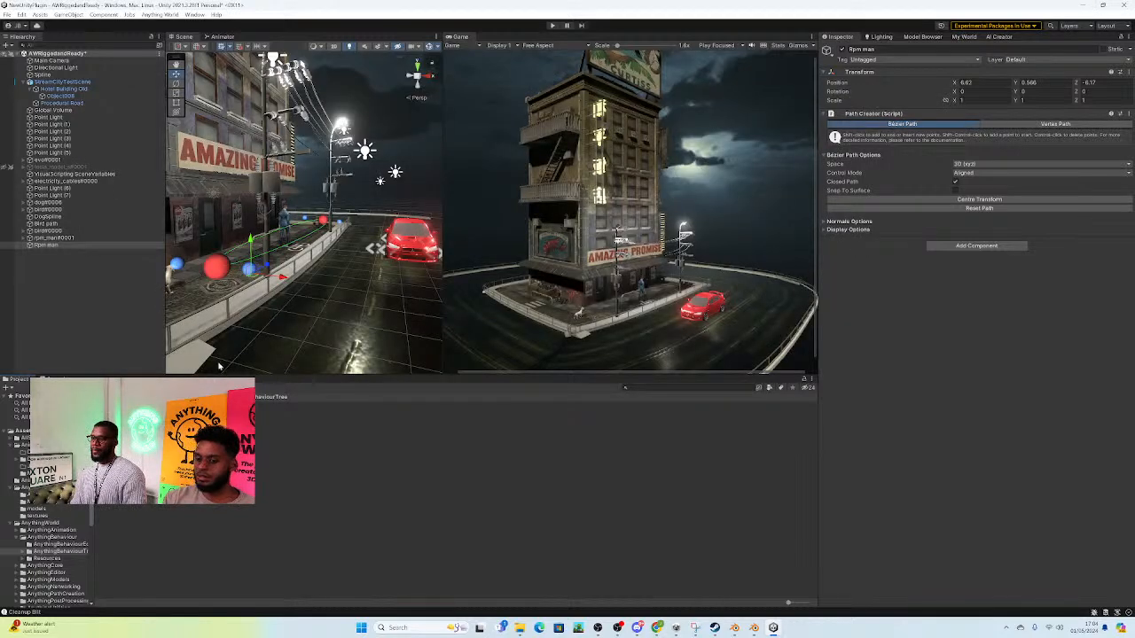
pyautogui.click(64, 238)
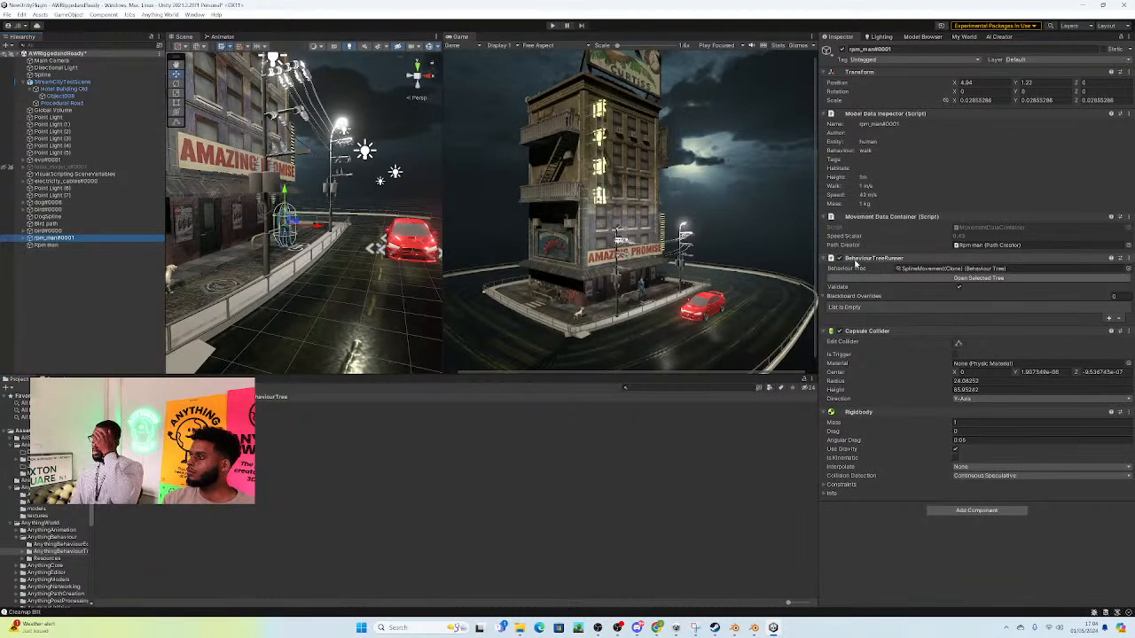
pyautogui.click(958, 279)
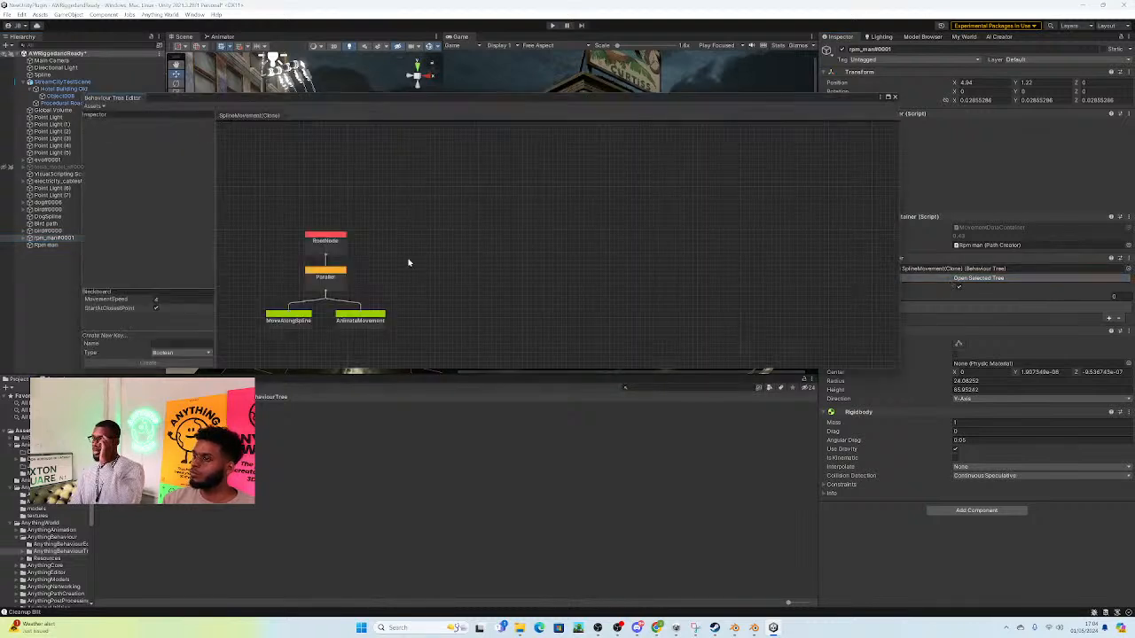
# Step: Inspect the settings of the MoveAlongSpline and AnimateMovement nodes in the SplineMovement tree, and close the Behaviour Tree Editor
pyautogui.click(304, 327)
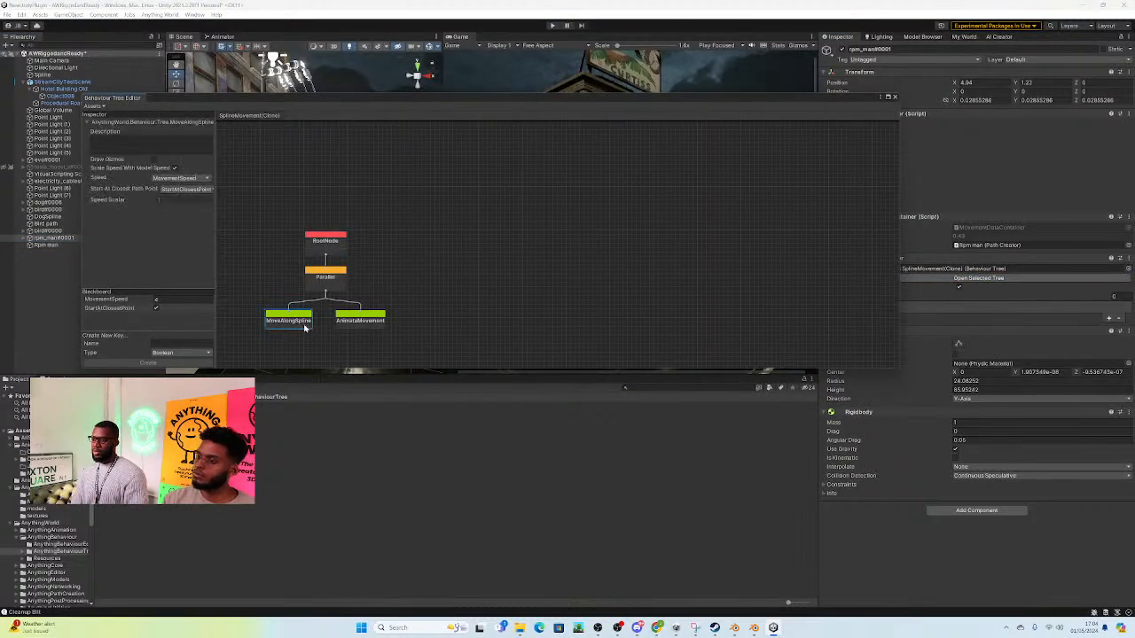
pyautogui.click(372, 326)
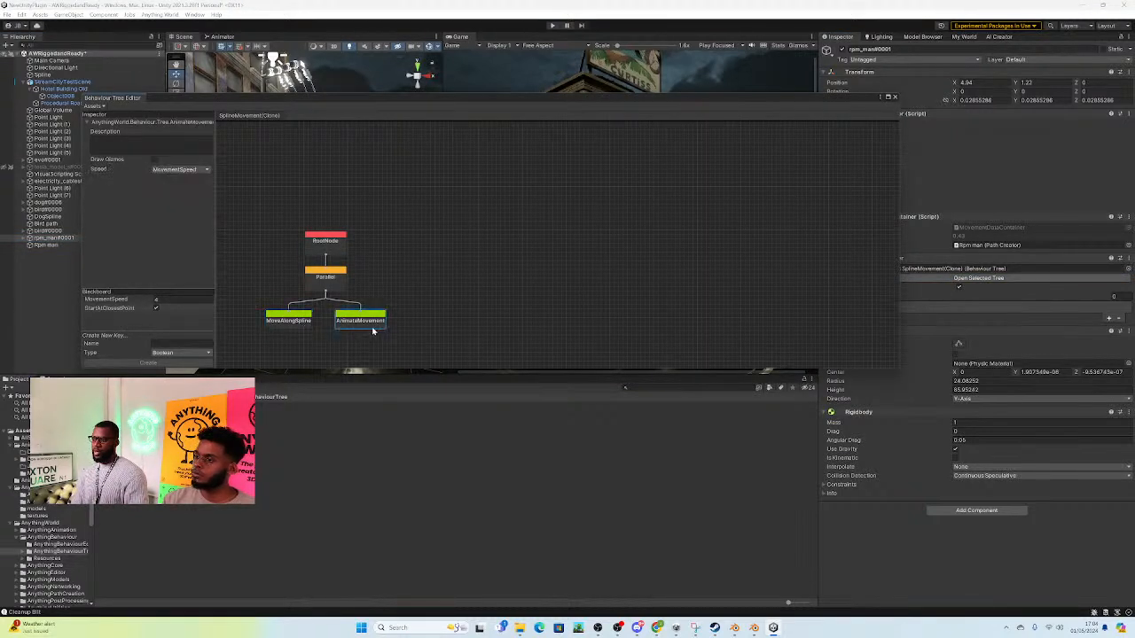
pyautogui.click(292, 319)
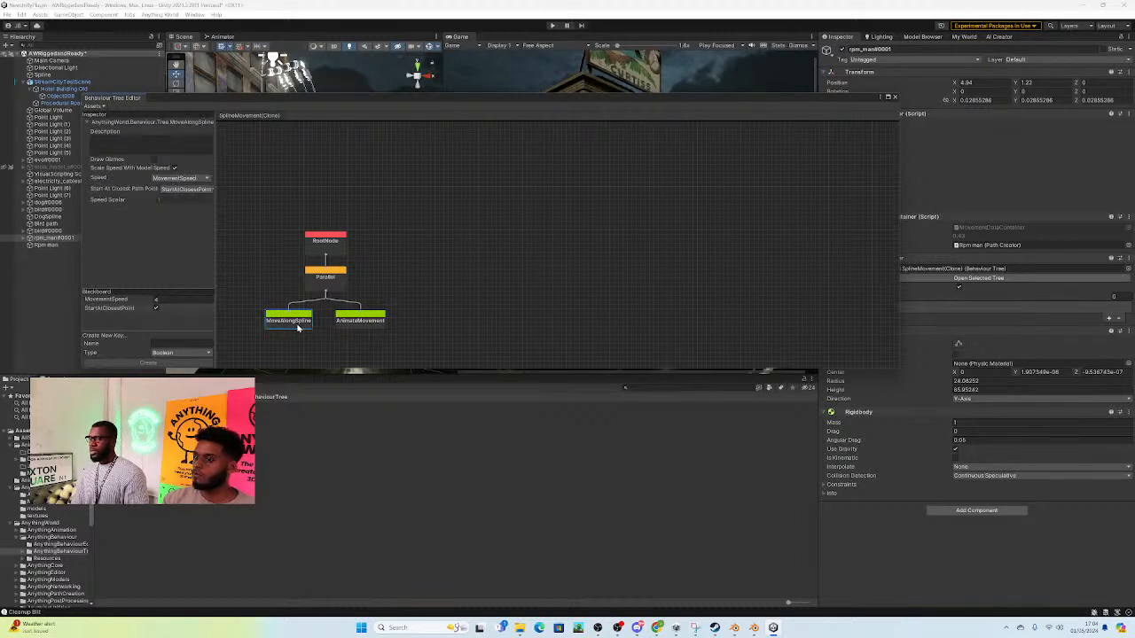
pyautogui.click(894, 98)
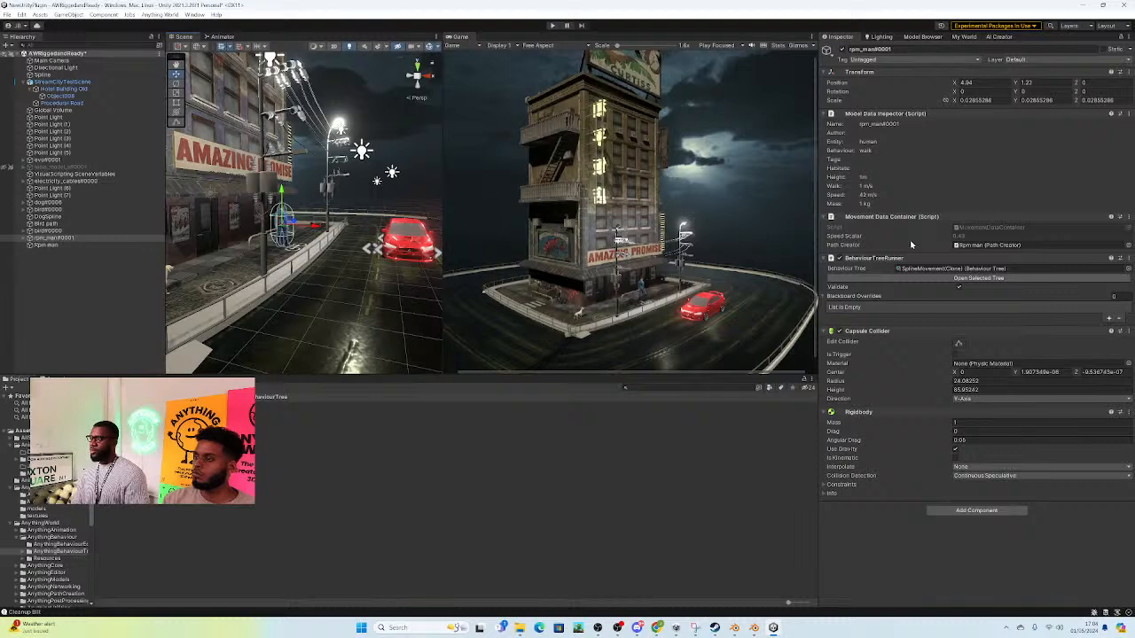
# Step: Select the inactive tesla_model_s#0001 object to show its model data
pyautogui.moveTo(332, 257); pyautogui.dragTo(163, 260, button='right')
pyautogui.press('s')
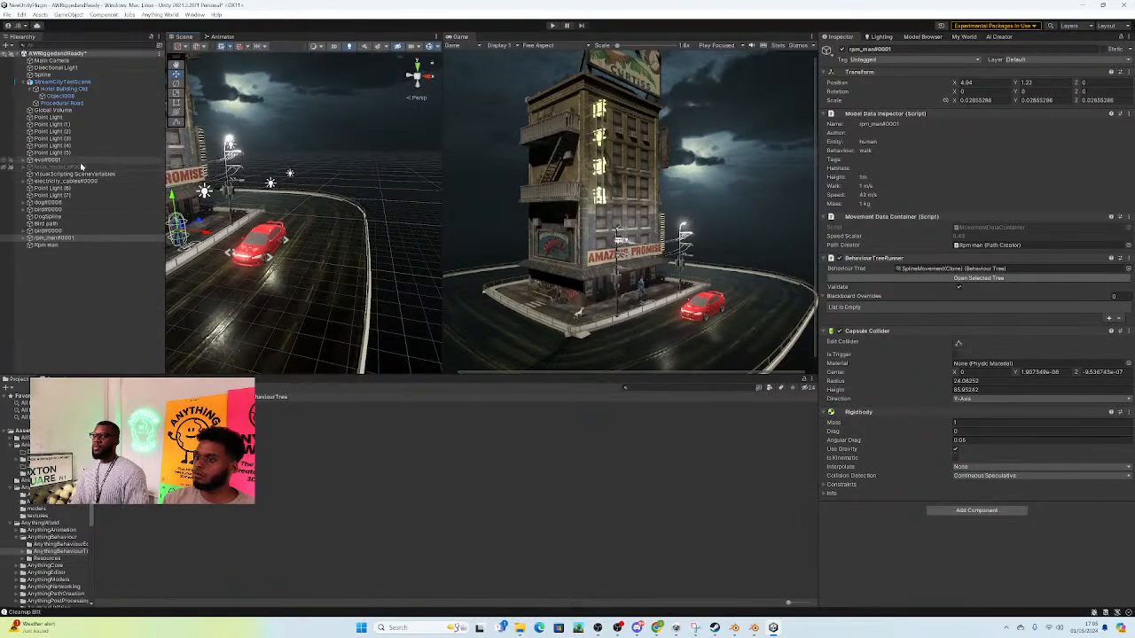
pyautogui.click(75, 160)
pyautogui.click(78, 167)
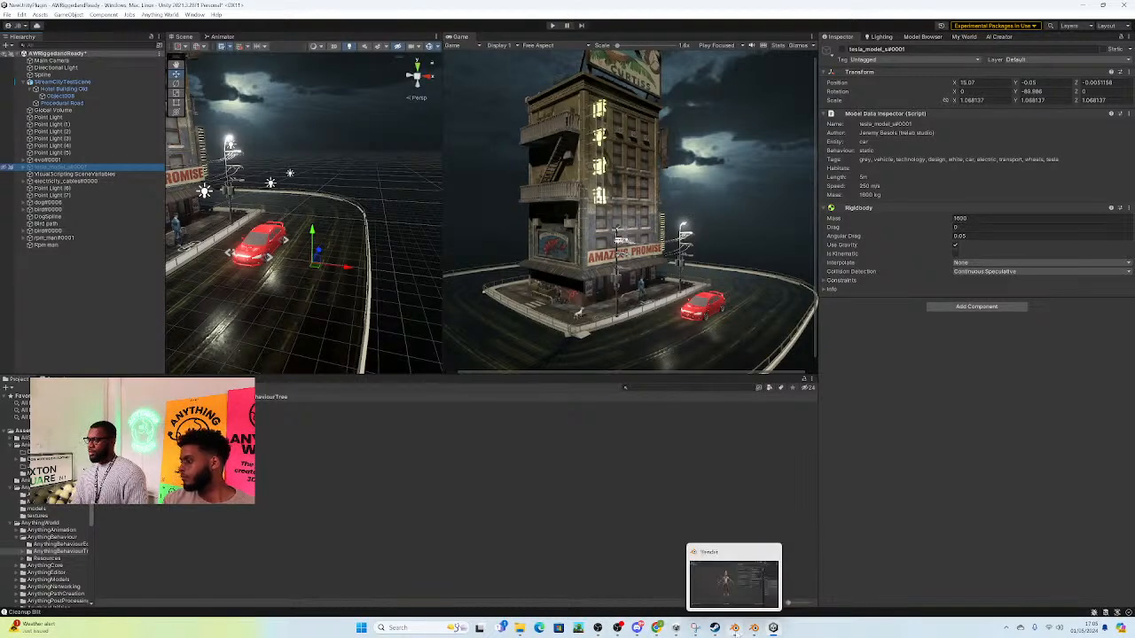
pyautogui.click(734, 629)
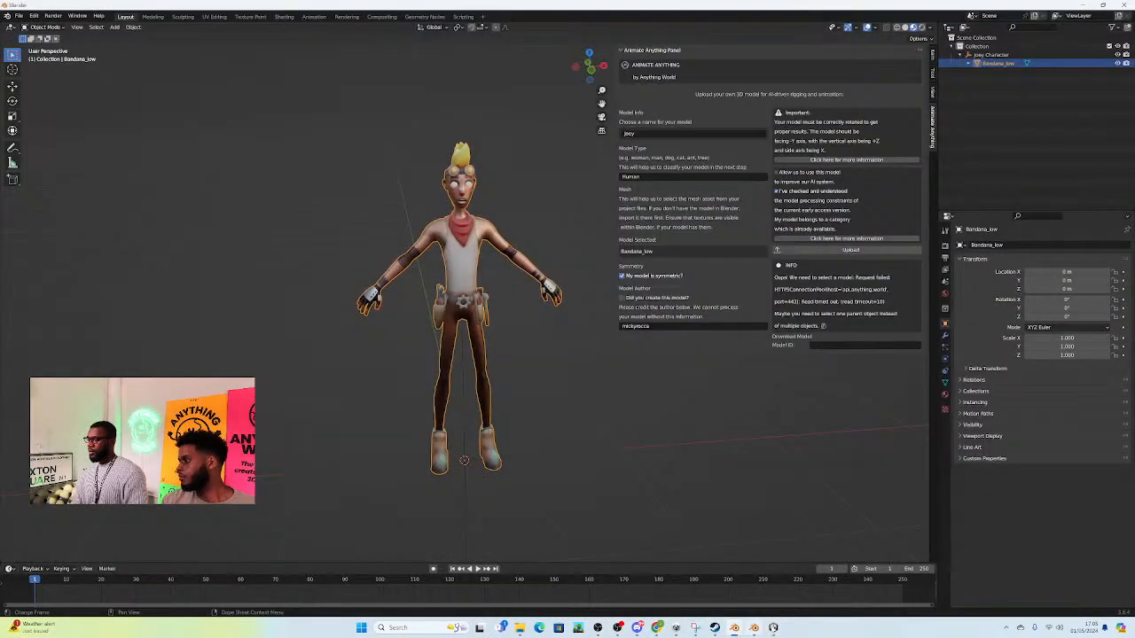
pyautogui.click(773, 627)
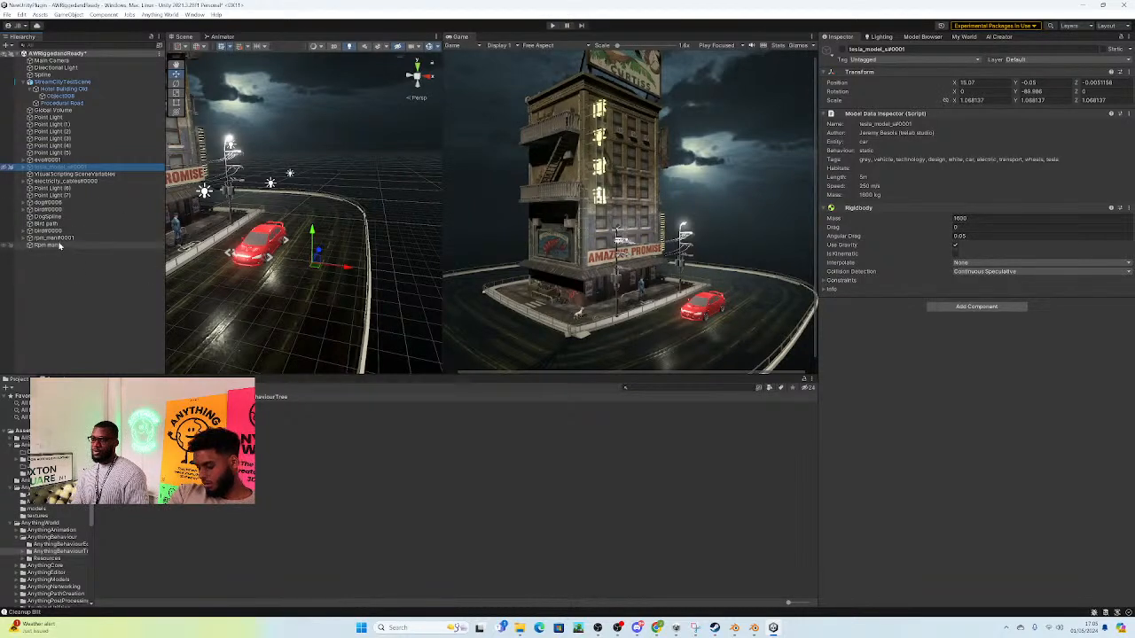
# Step: Activate tesla_model_s#0001 and unhide it in the Scene view, viewing the car up close
pyautogui.click(841, 47)
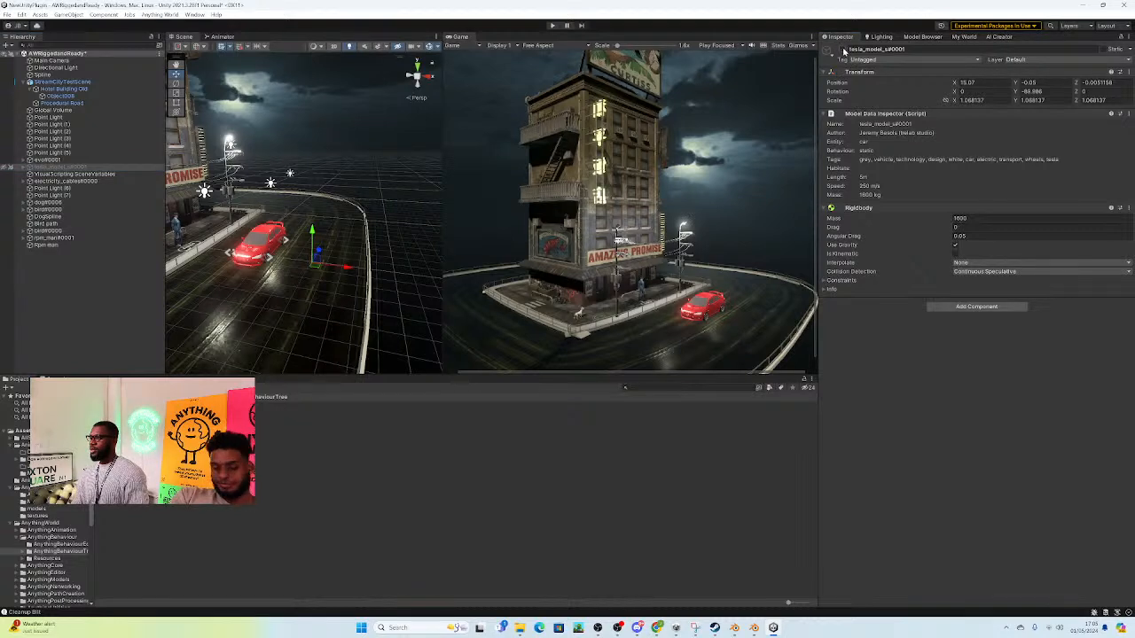
pyautogui.click(841, 50)
pyautogui.moveTo(369, 259); pyautogui.dragTo(733, 304, button='right')
pyautogui.moveTo(316, 210); pyautogui.dragTo(287, 213, button='right')
pyautogui.click(23, 166)
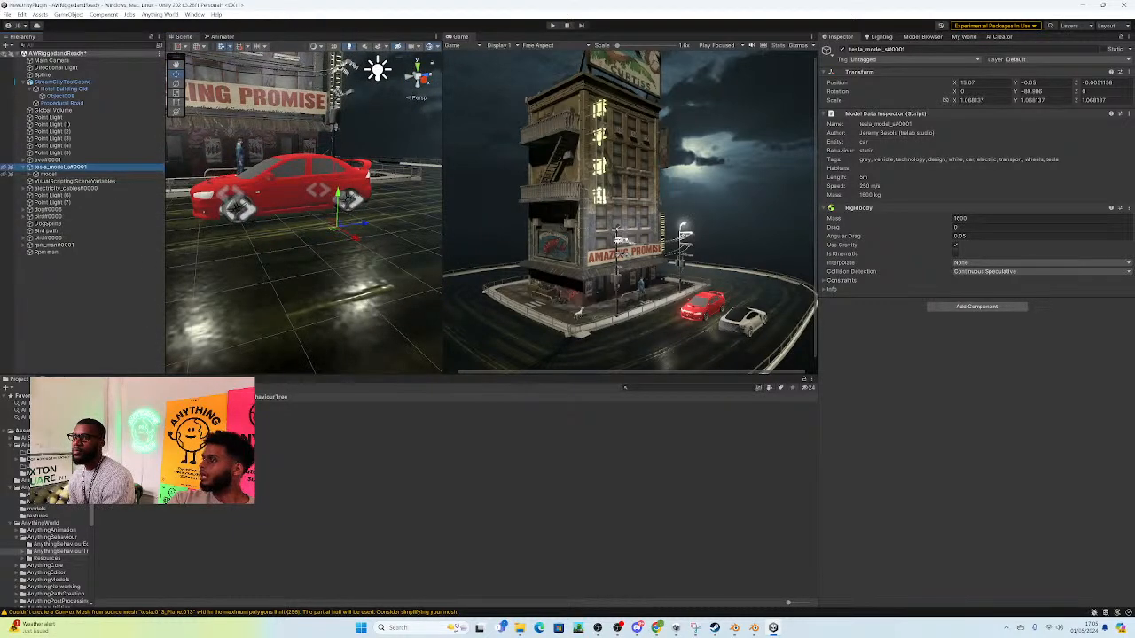
pyautogui.click(5, 174)
pyautogui.keyDown('alt'); pyautogui.moveTo(193, 232); pyautogui.dragTo(379, 262); pyautogui.keyUp('alt')
pyautogui.moveTo(379, 263); pyautogui.dragTo(325, 246, button='right')
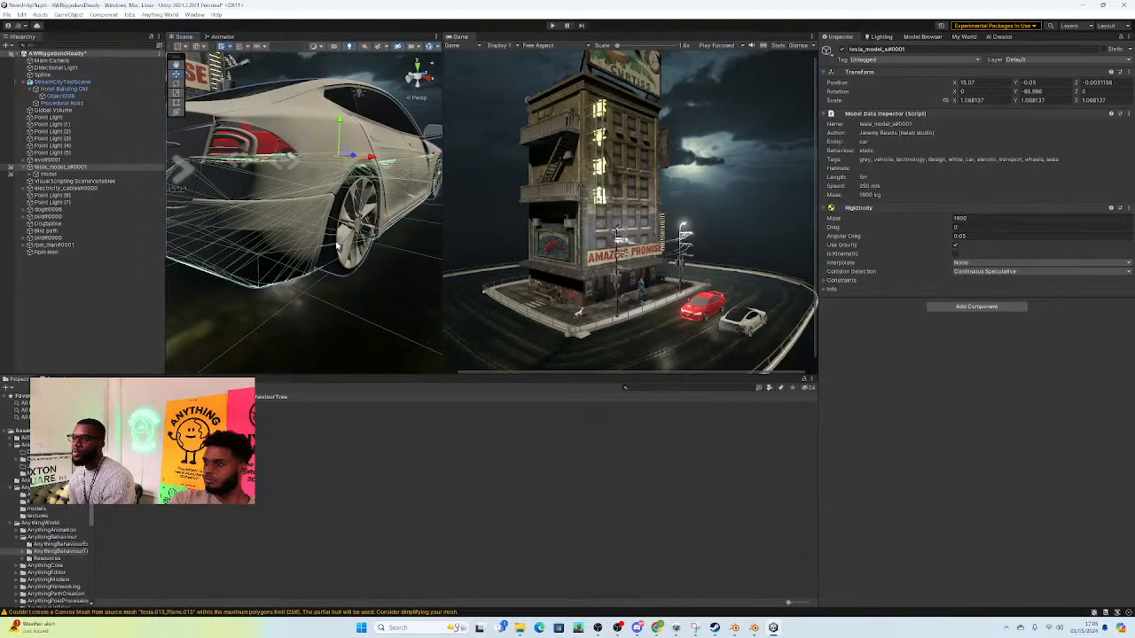
# Step: Deactivate the tesla_model_s#0001 object
pyautogui.click(195, 250)
pyautogui.moveTo(195, 249); pyautogui.dragTo(239, 262, button='right')
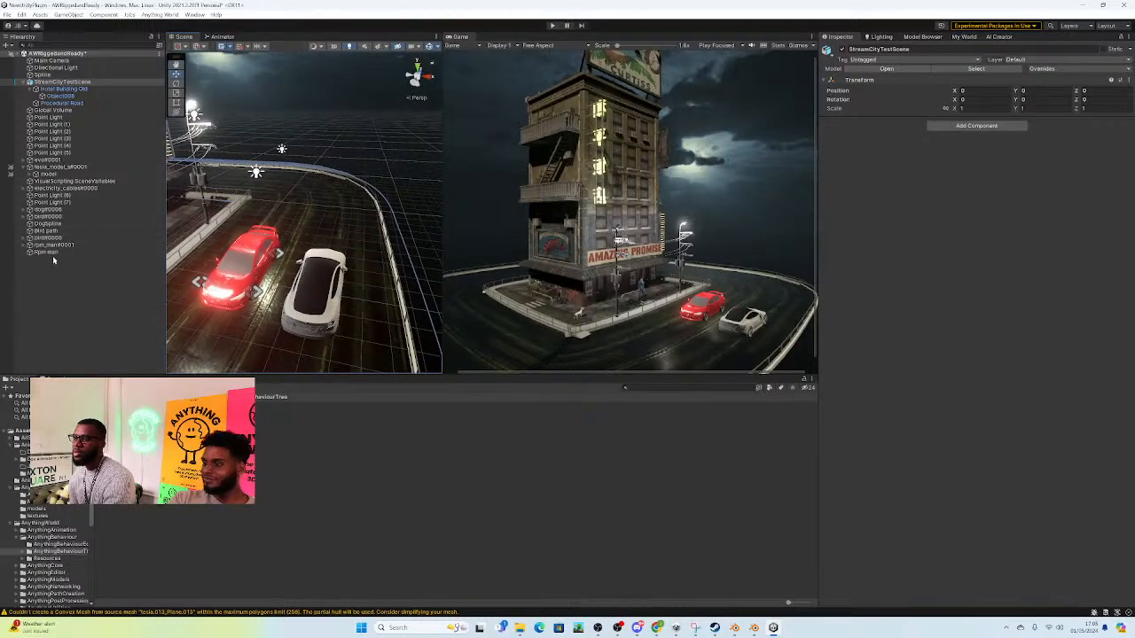
pyautogui.click(58, 168)
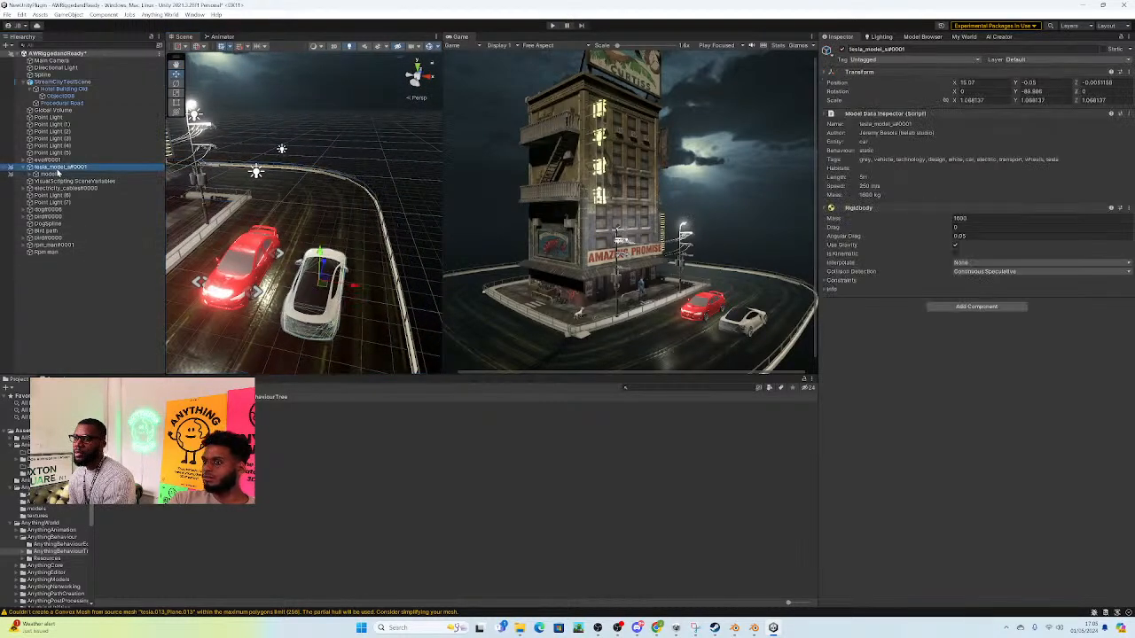
pyautogui.click(841, 50)
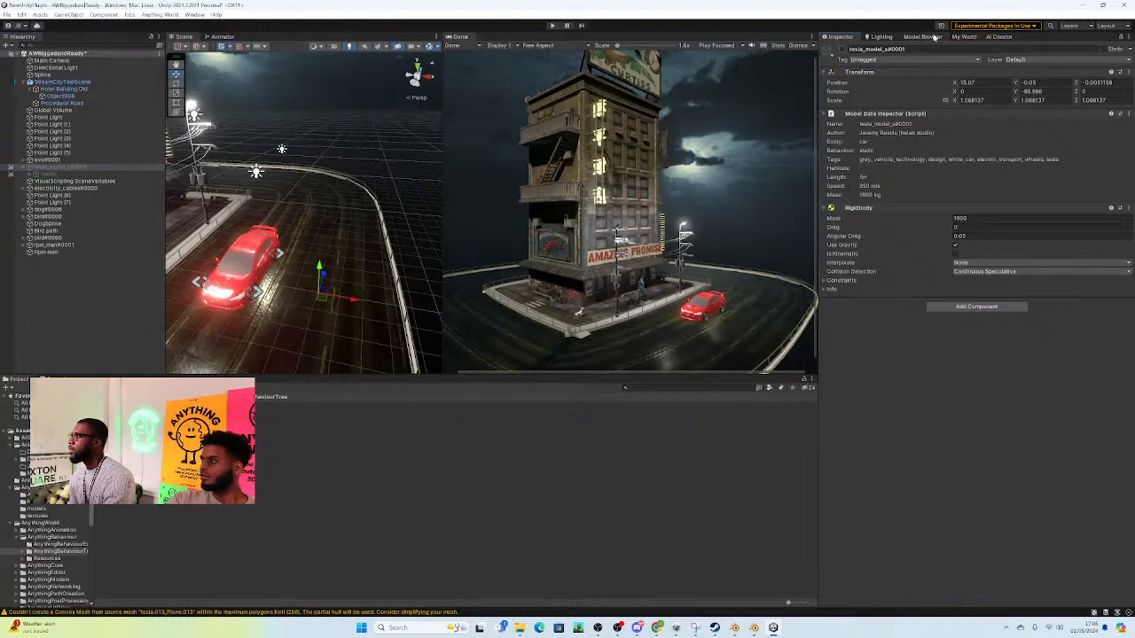
# Step: Look through the AI Creator and My World models, and search the Model Browser for "car"
pyautogui.click(983, 40)
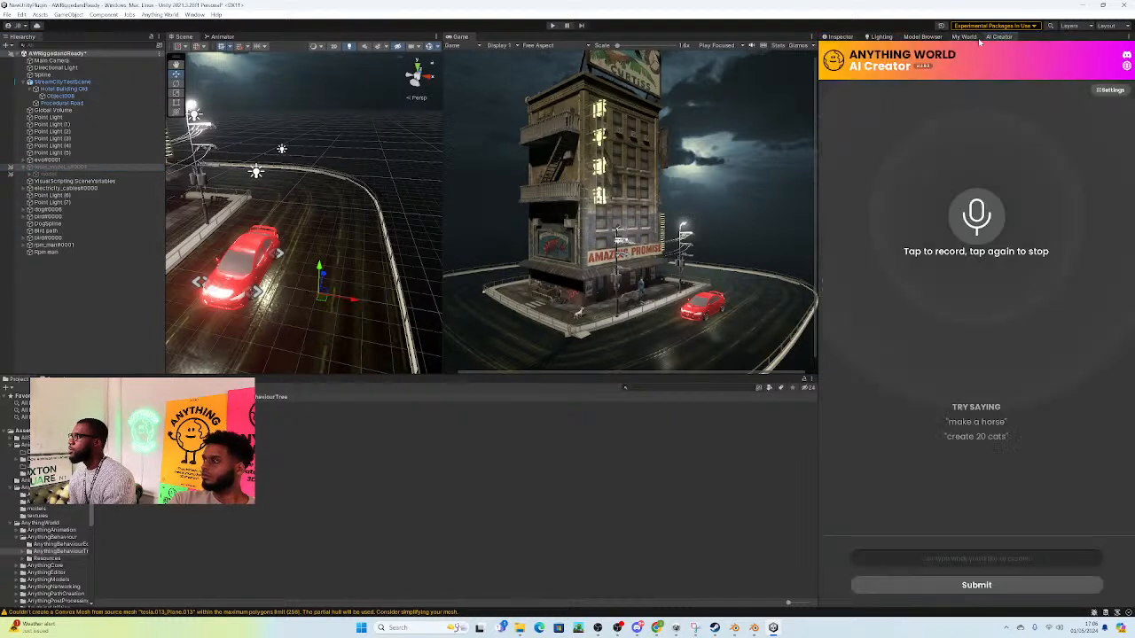
pyautogui.click(967, 39)
pyautogui.click(916, 39)
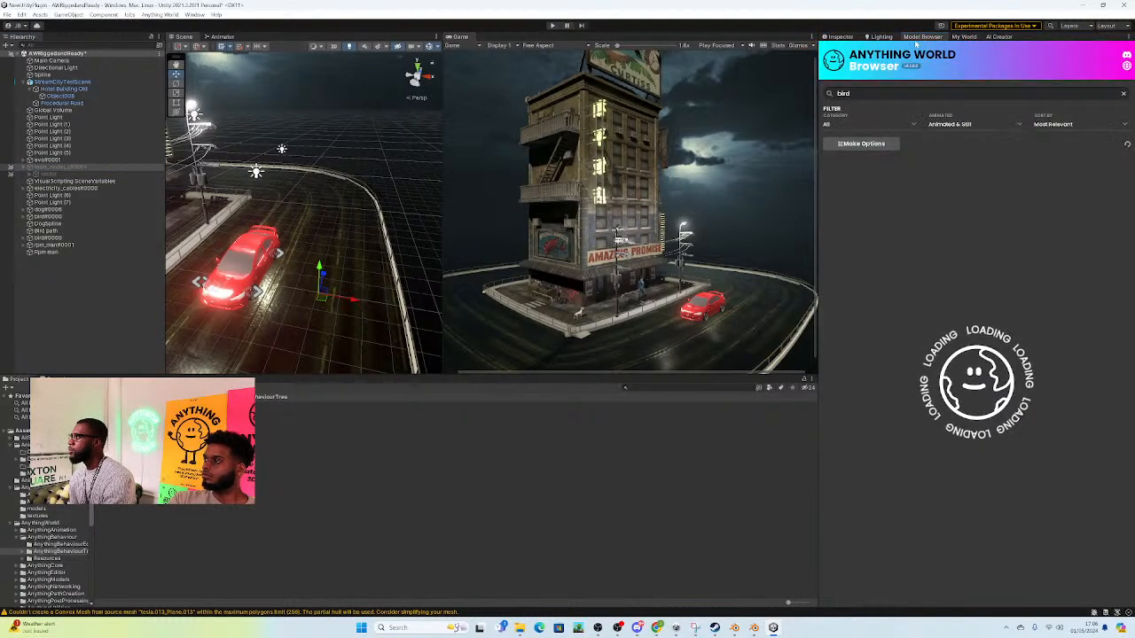
pyautogui.click(963, 37)
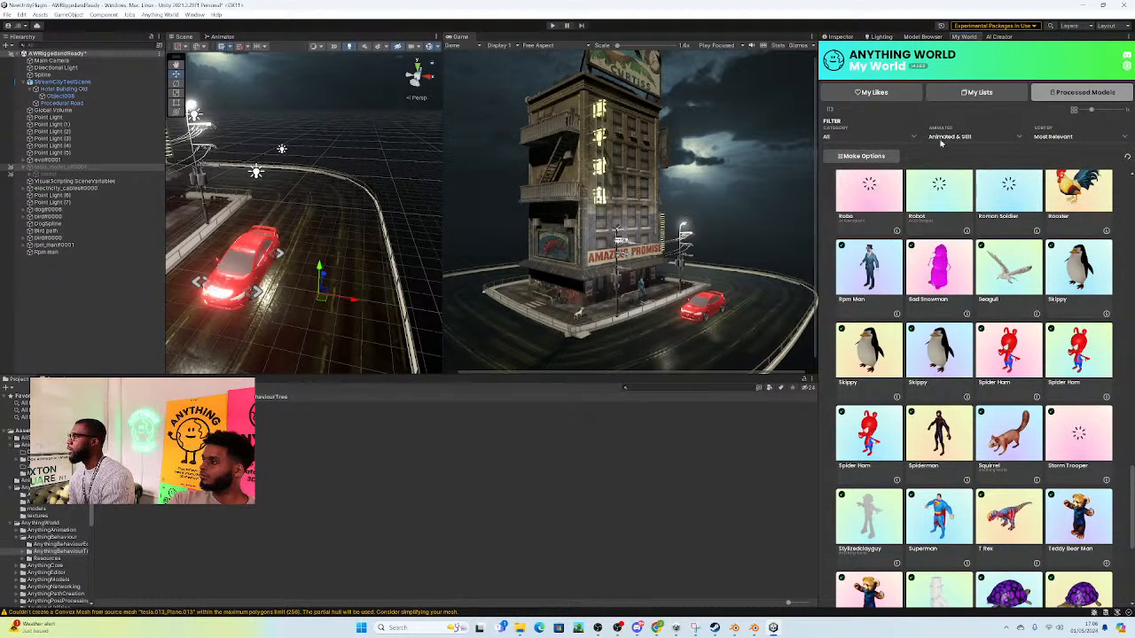
pyautogui.click(840, 36)
pyautogui.click(878, 36)
pyautogui.click(922, 37)
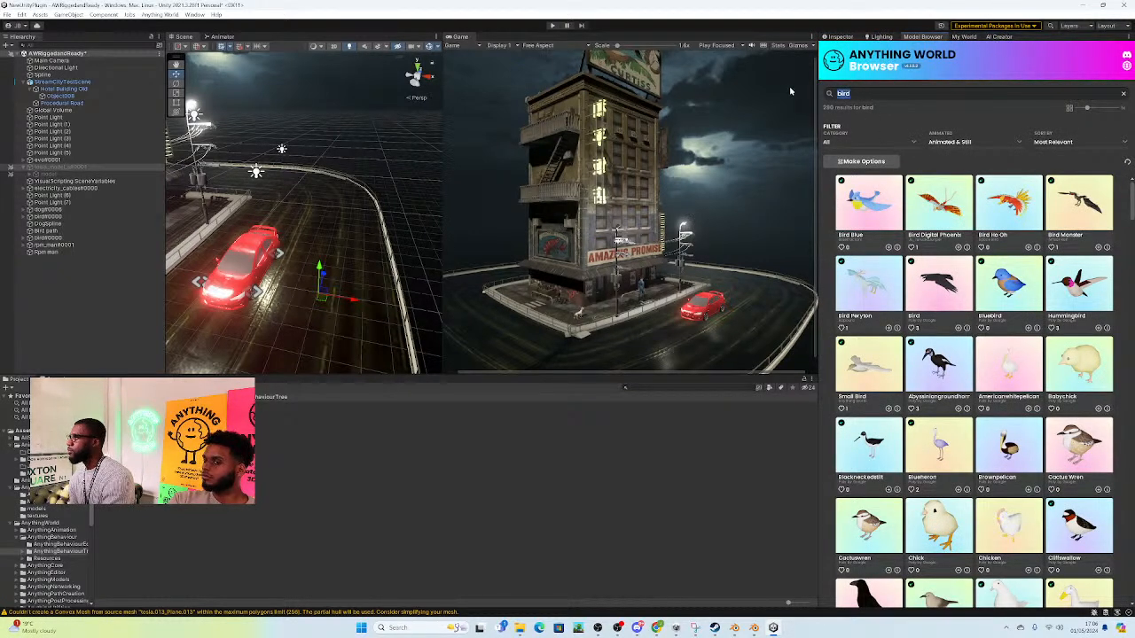
pyautogui.write('car')
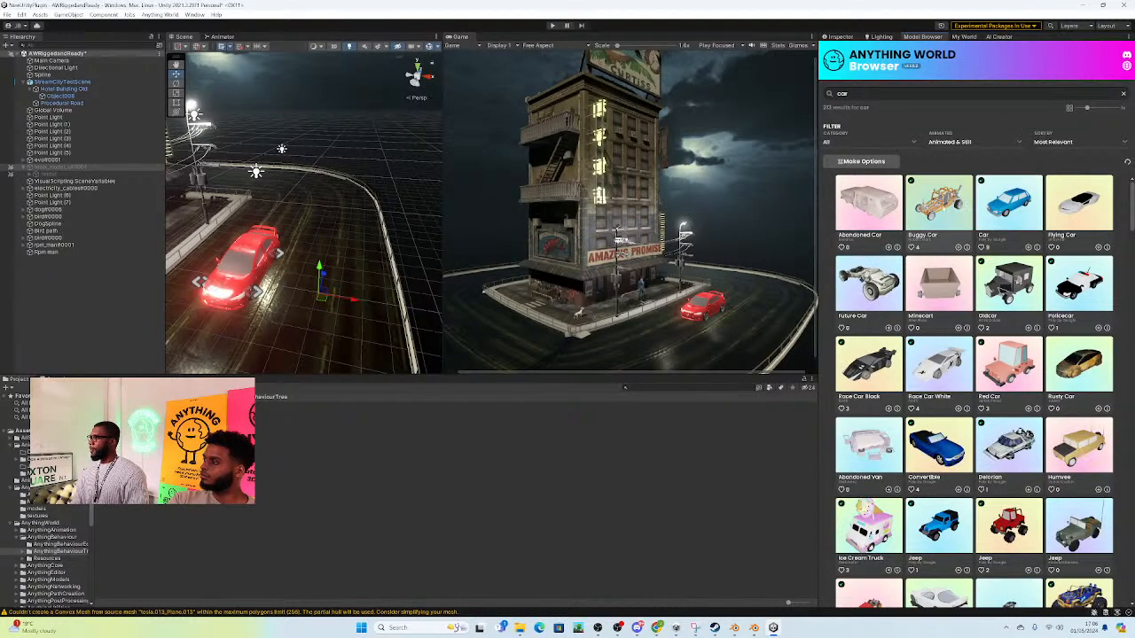
# Step: Add the Policecar and Taxi models from the car search results to the scene
pyautogui.scroll(-1, 1028, 286)
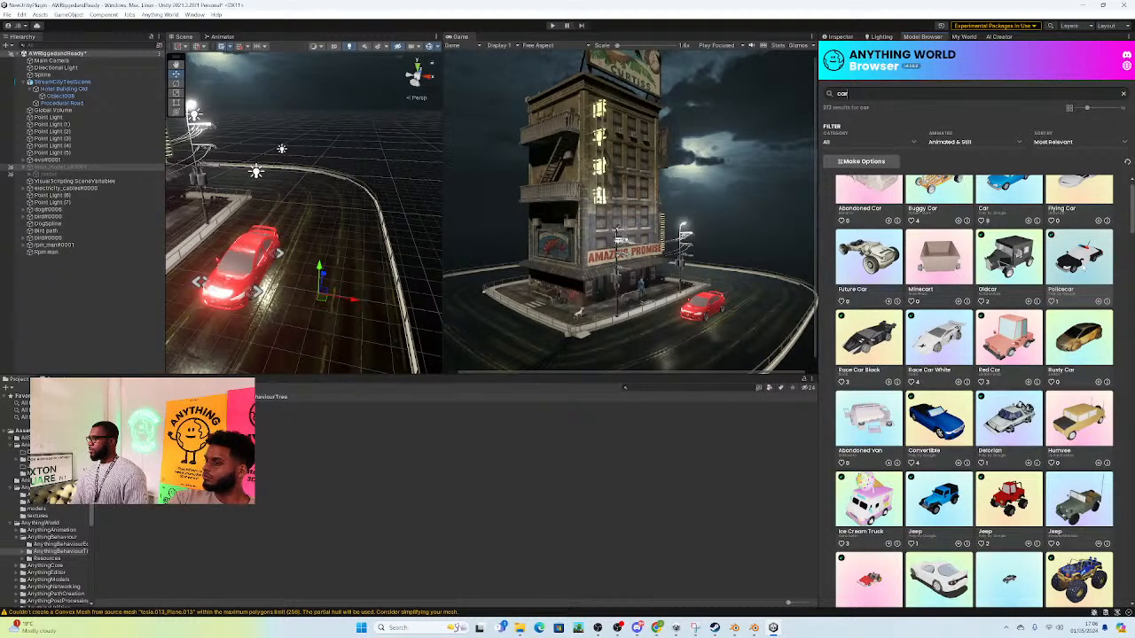
pyautogui.scroll(-5, 1069, 267)
pyautogui.scroll(-2, 975, 390)
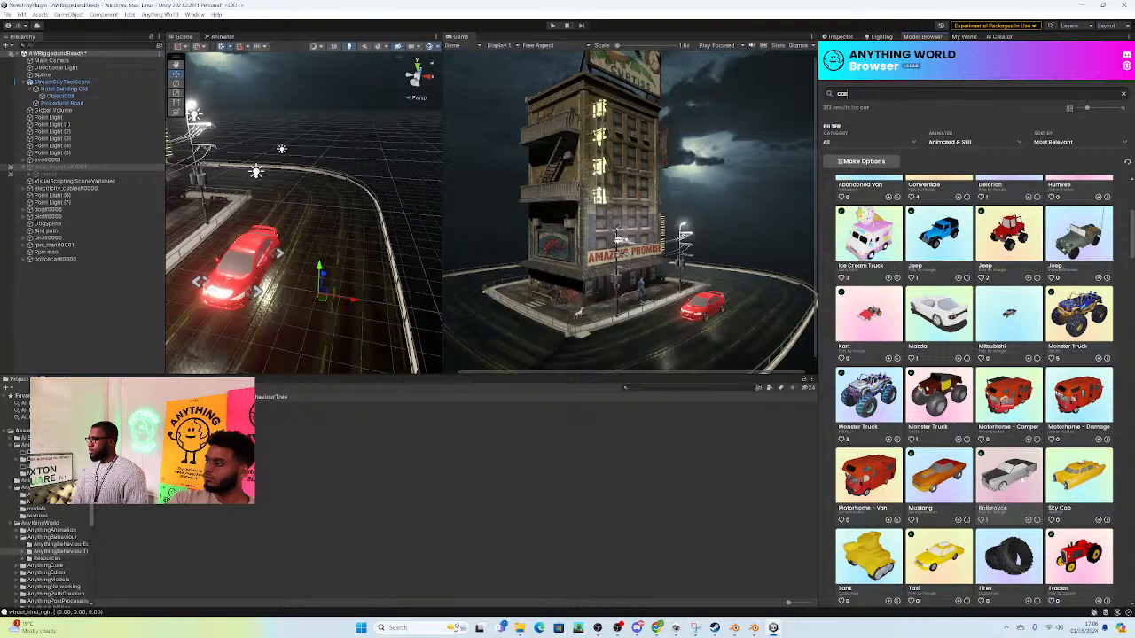
pyautogui.scroll(-1, 1009, 470)
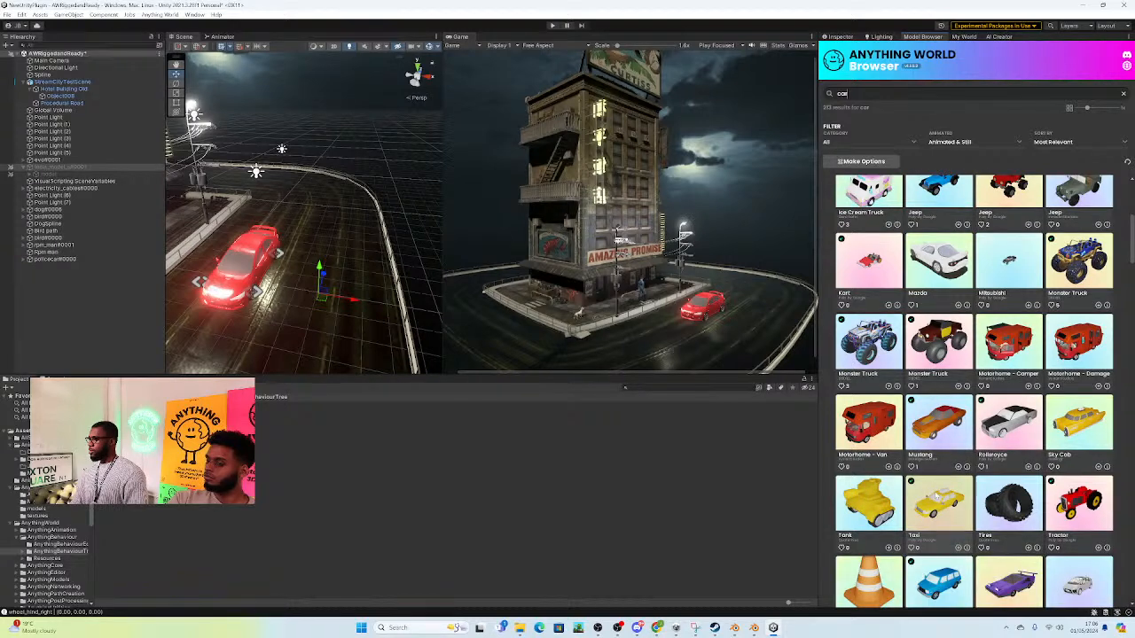
pyautogui.click(937, 497)
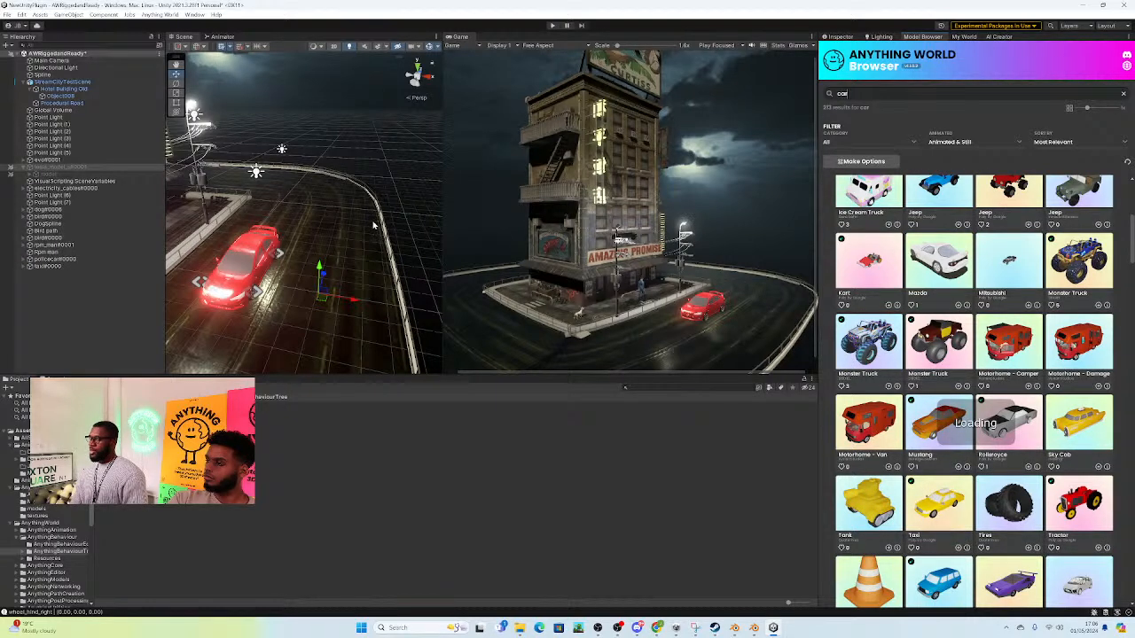
# Step: Create an empty GameObject in the scene and reset its transform to the origin
pyautogui.moveTo(312, 215); pyautogui.dragTo(269, 223, button='right')
pyautogui.click(8, 46)
pyautogui.click(28, 57)
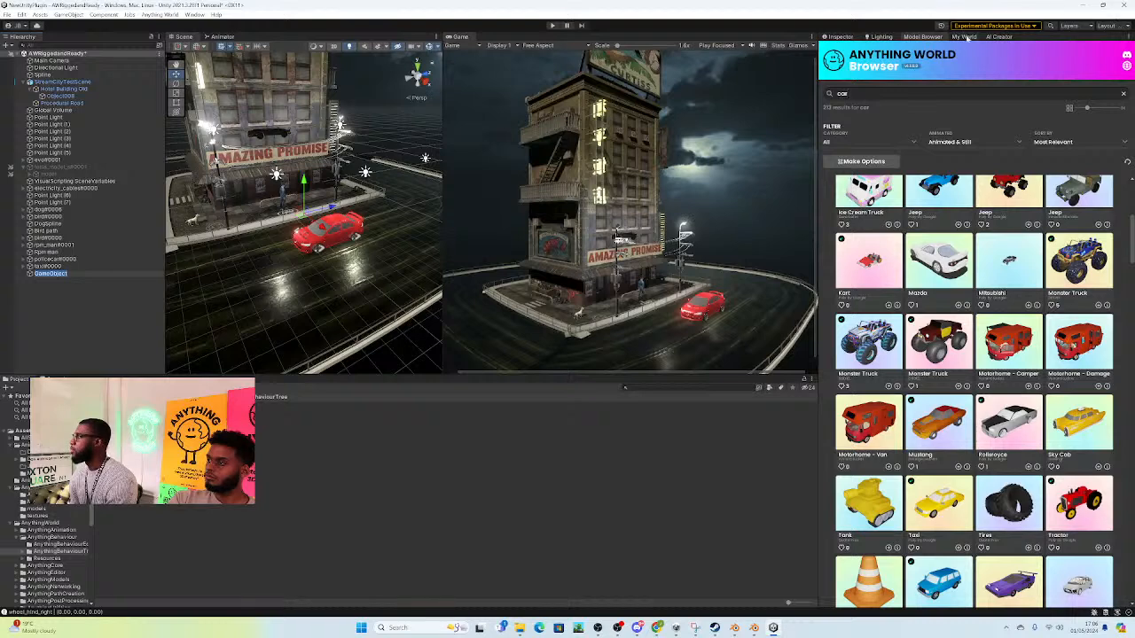
pyautogui.click(843, 39)
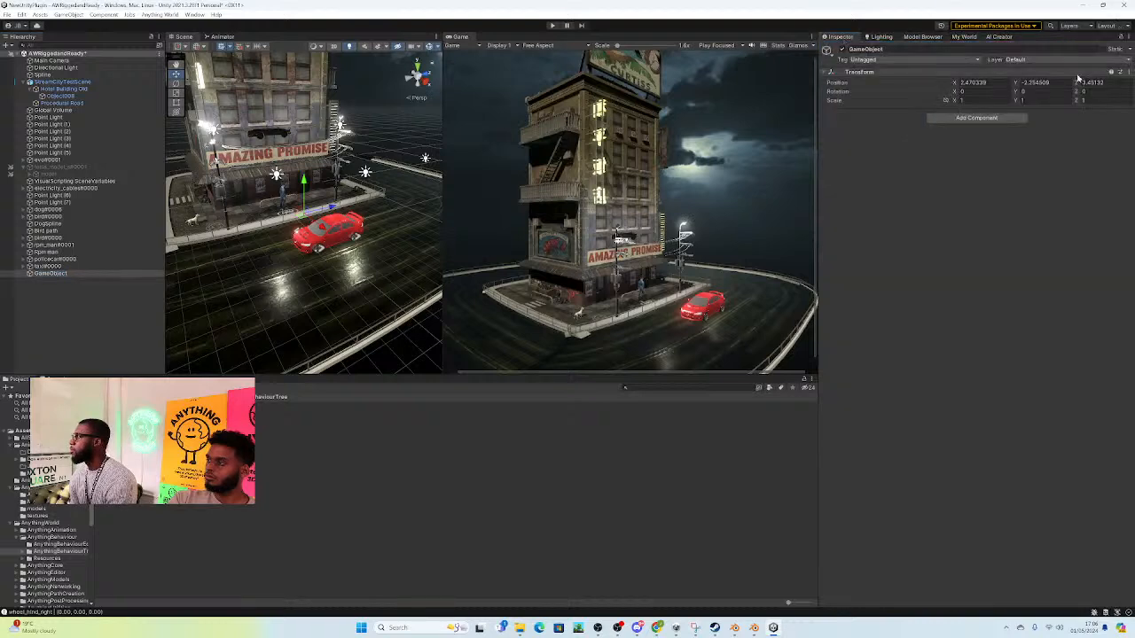
pyautogui.click(1128, 74)
pyautogui.moveTo(1075, 167)
pyautogui.click(1008, 168)
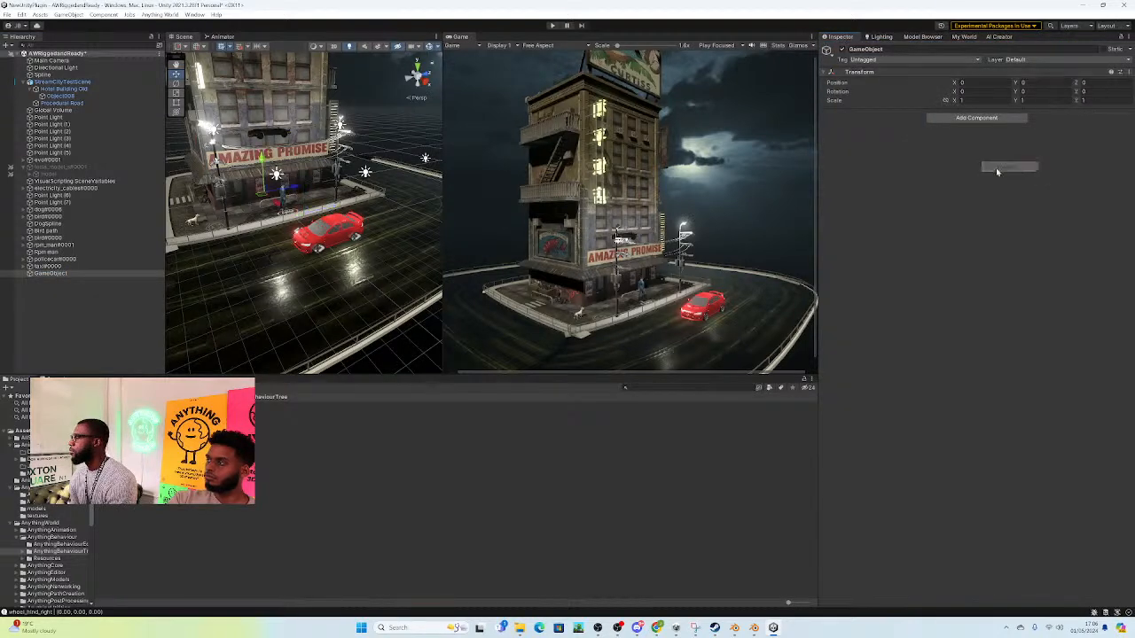
# Step: Rename the new empty GameObject to Taxi
pyautogui.doubleClick(51, 273)
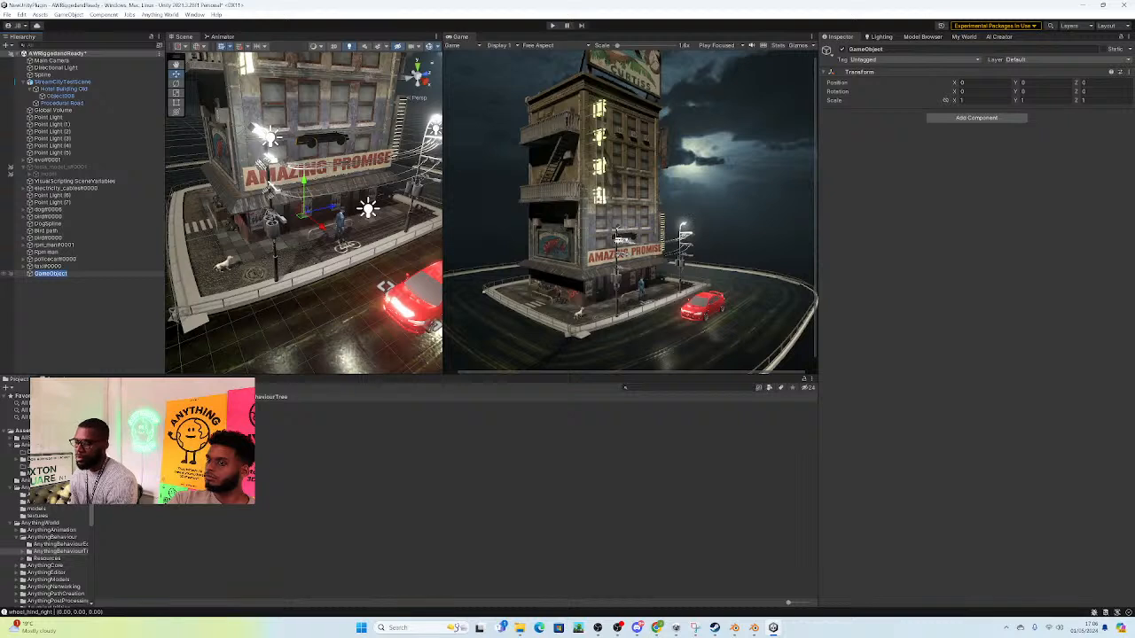
pyautogui.write('Ta')
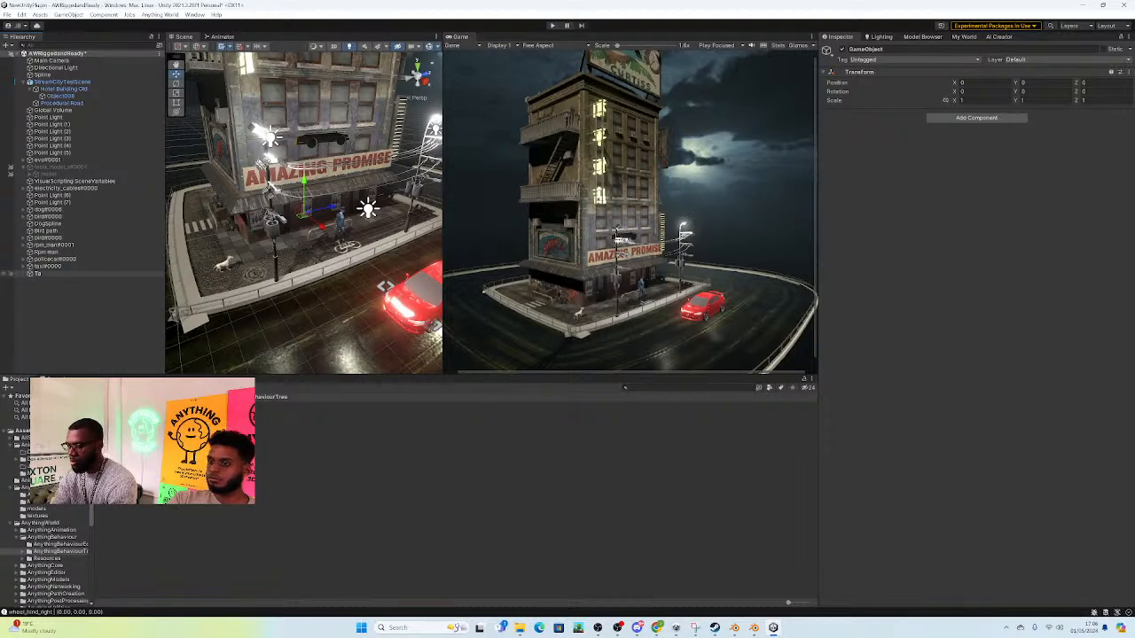
pyautogui.write('xi')
pyautogui.press('Return')
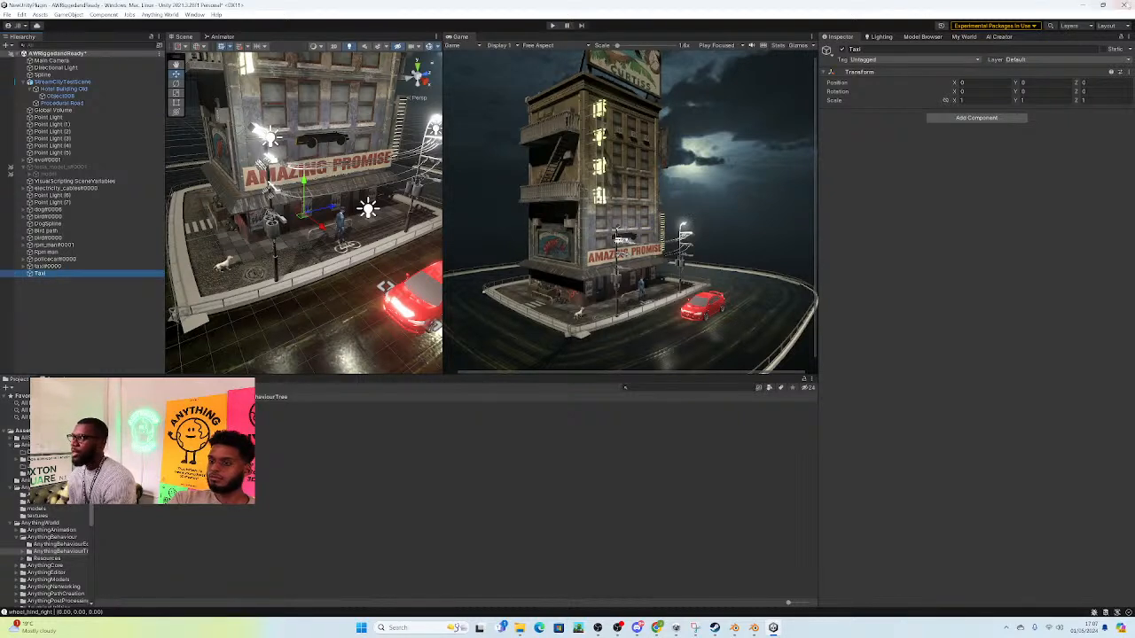
# Step: Add a Path Creator component to the Taxi object
pyautogui.click(1001, 119)
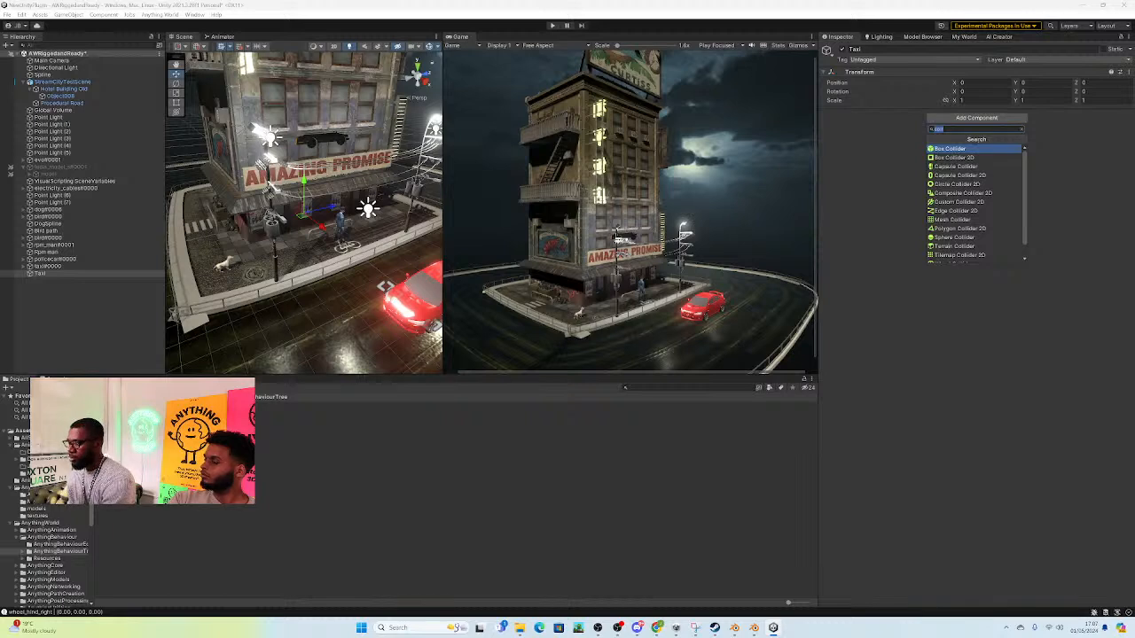
pyautogui.press('BackSpace')
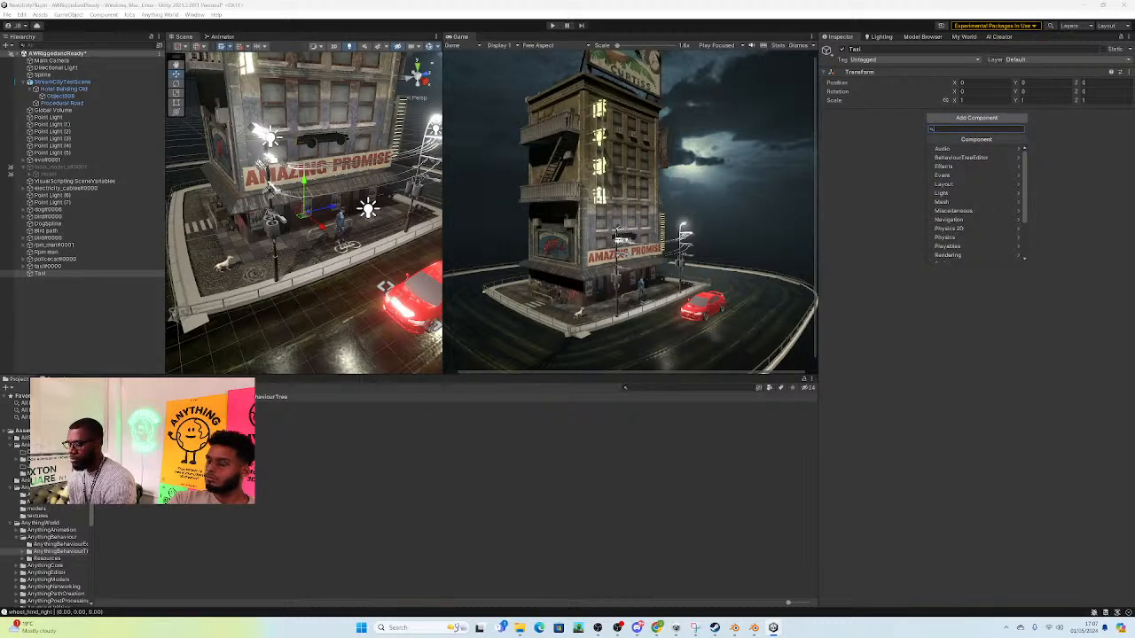
pyautogui.write('path')
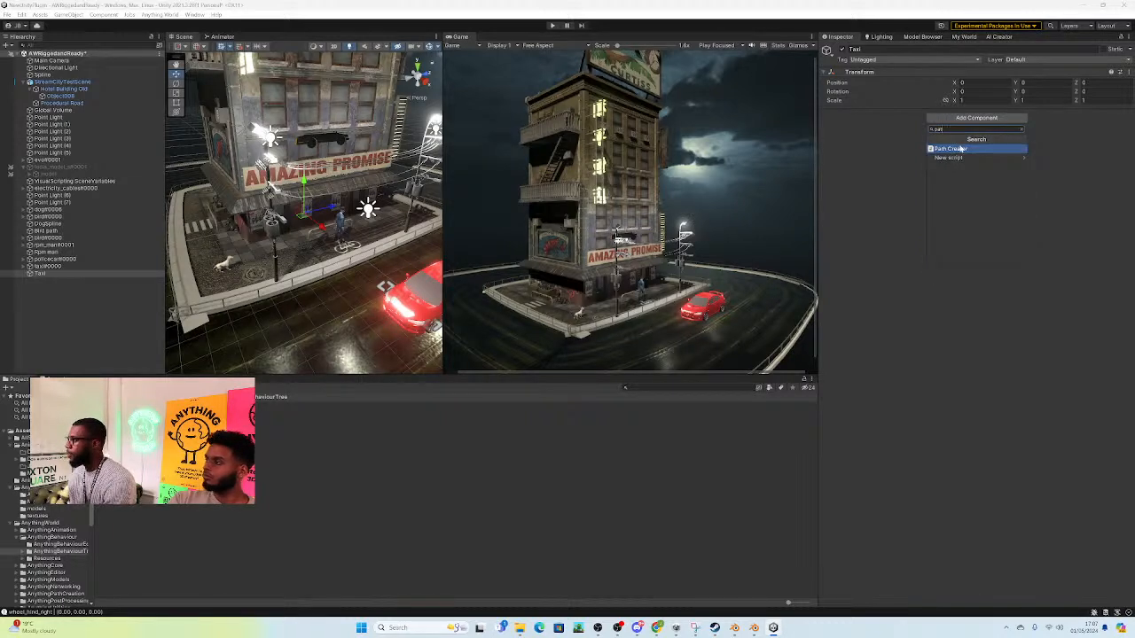
pyautogui.click(956, 149)
# Step: Move the Taxi path's starting points away from the building onto the side road, with an anchor at about X -11.8, Z -12.8
pyautogui.scroll(-7, 315, 228)
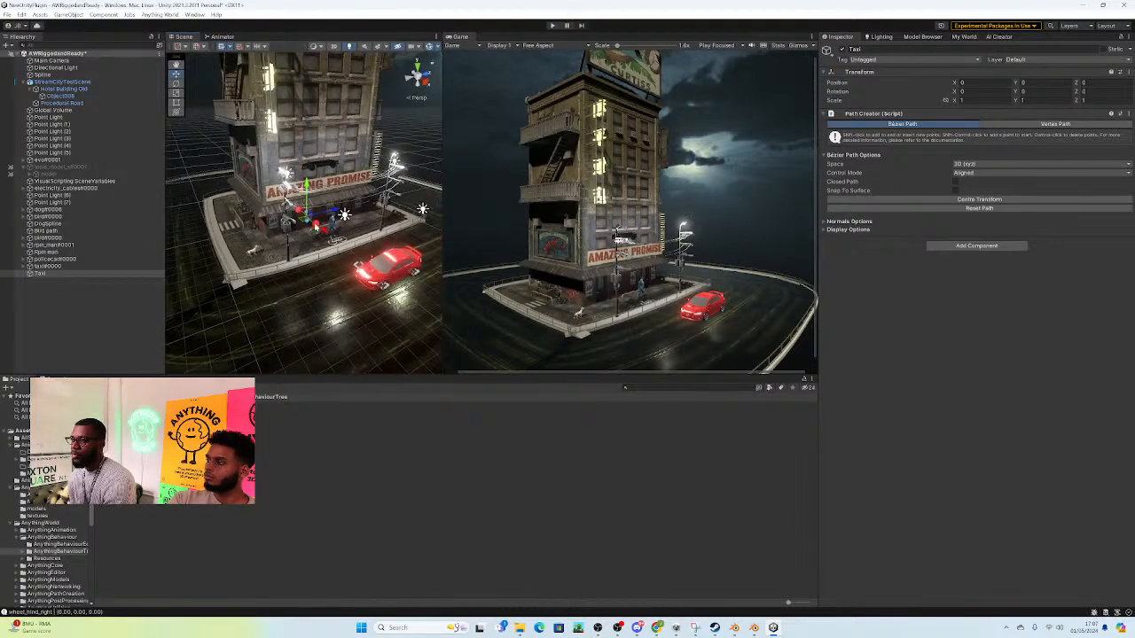
pyautogui.click(316, 228)
pyautogui.moveTo(316, 228); pyautogui.dragTo(195, 314)
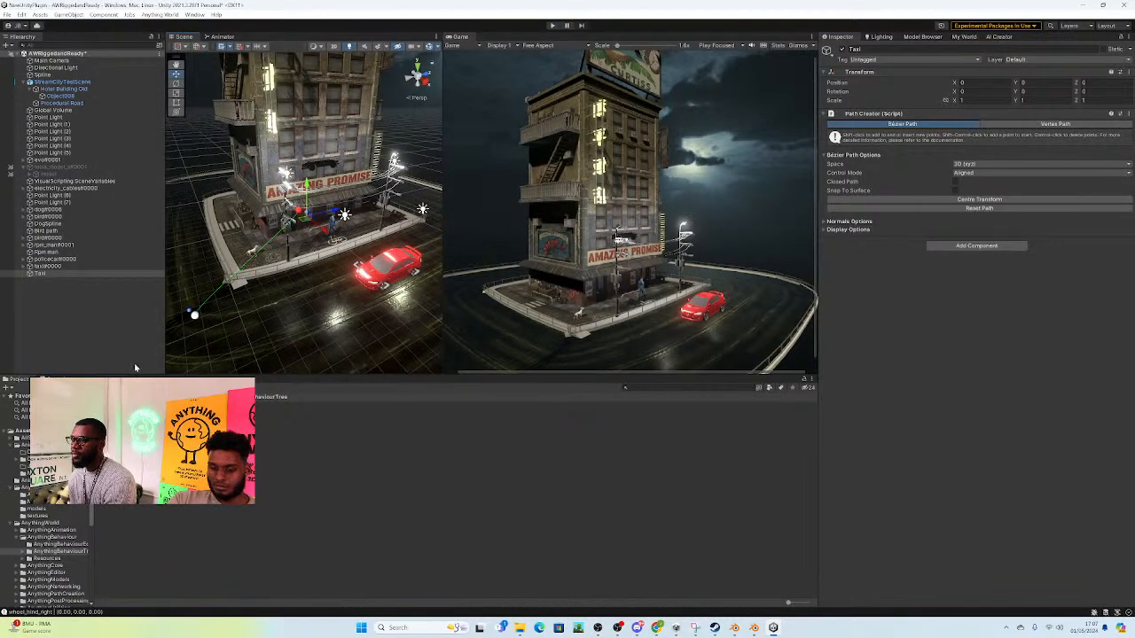
pyautogui.click(298, 214)
pyautogui.moveTo(297, 215); pyautogui.dragTo(172, 203)
pyautogui.click(197, 317)
pyautogui.click(197, 317)
pyautogui.moveTo(281, 293); pyautogui.dragTo(245, 283, button='right')
pyautogui.moveTo(239, 277); pyautogui.dragTo(231, 334)
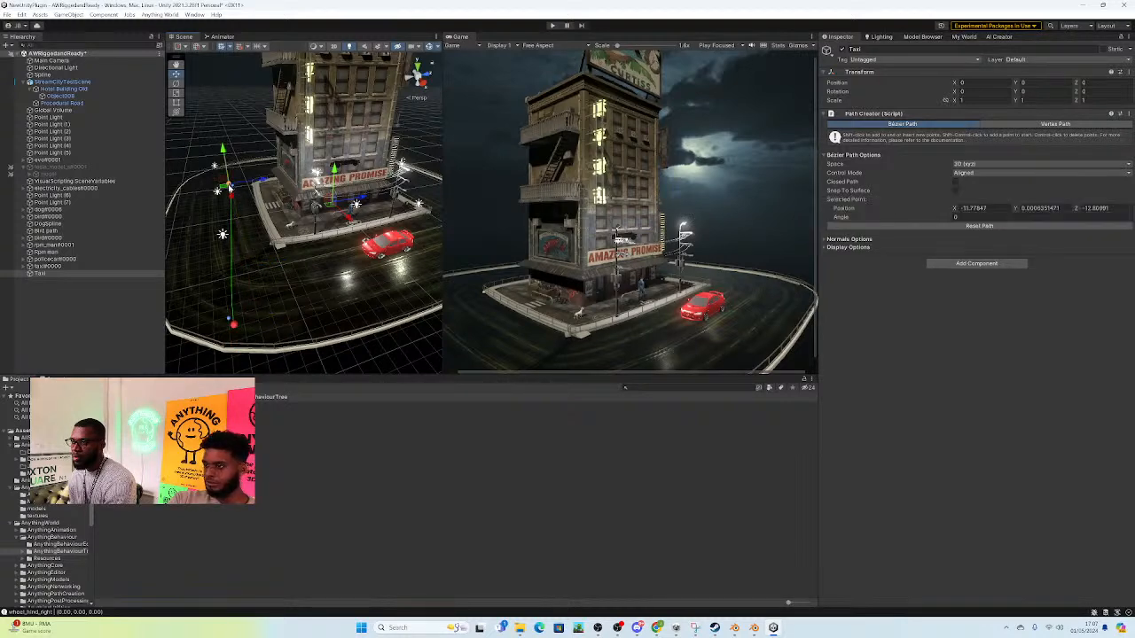
# Step: Move the Taxi path's other end anchor onto the road in front of the red car, at about X 18.8, Z -0.5
pyautogui.keyDown('shift'); pyautogui.click(417, 295); pyautogui.keyUp('shift')
pyautogui.moveTo(418, 298); pyautogui.dragTo(431, 296)
pyautogui.moveTo(390, 302); pyautogui.dragTo(370, 315, button='right')
# Step: Insert an anchor at the road's front corner on the Taxi path and raise it toward the road surface
pyautogui.moveTo(167, 250); pyautogui.dragTo(193, 301, button='right')
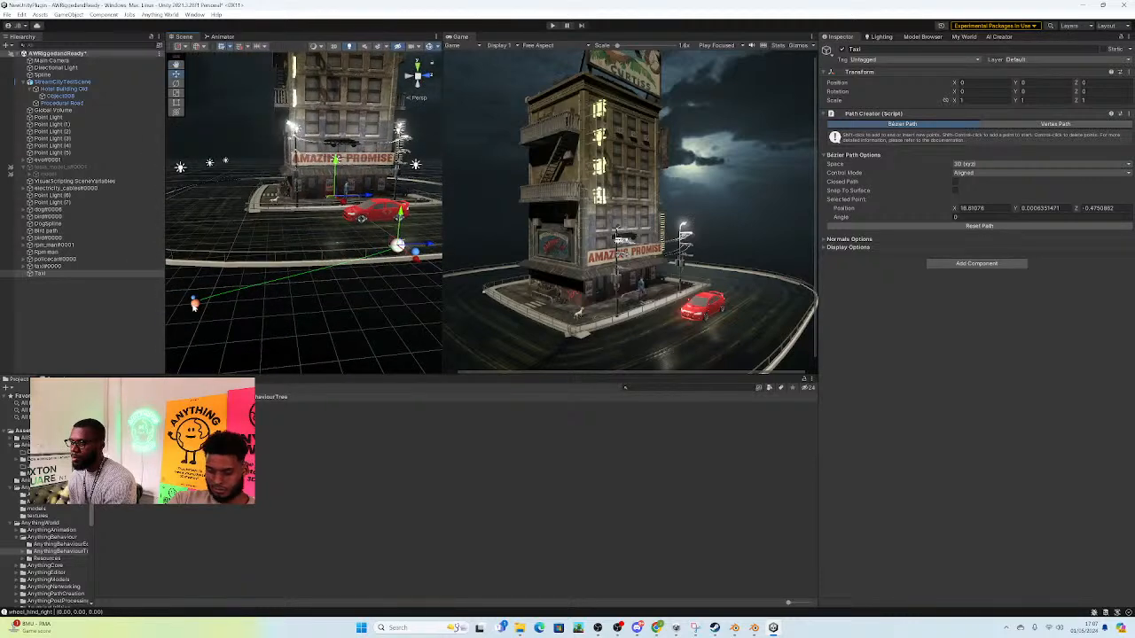
pyautogui.click(193, 301)
pyautogui.click(195, 306)
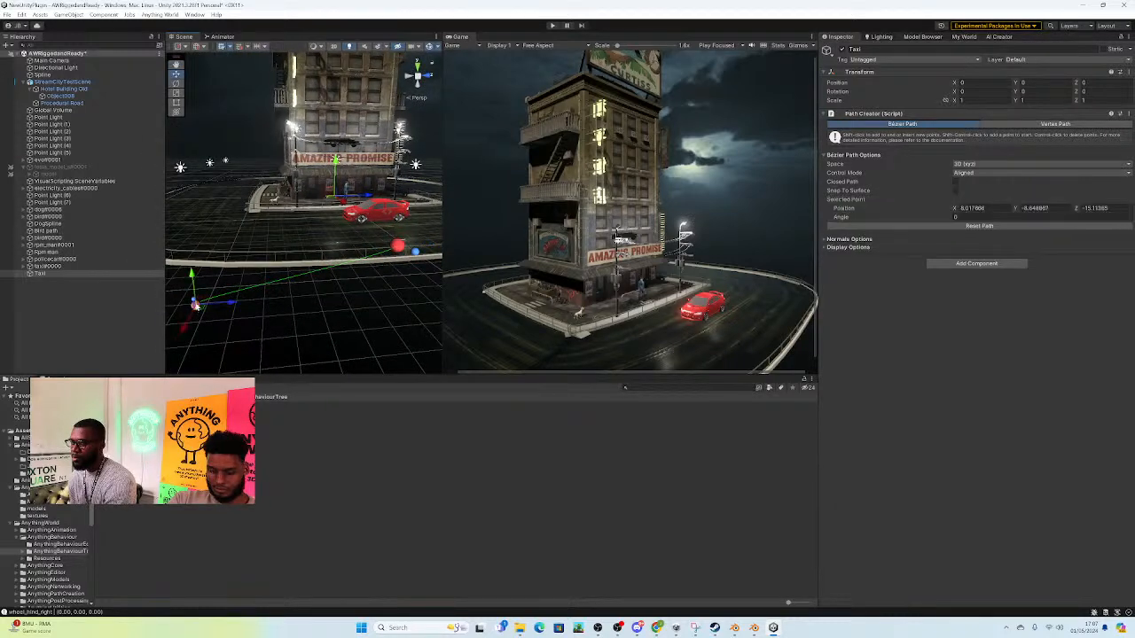
pyautogui.moveTo(196, 281); pyautogui.dragTo(165, 257)
pyautogui.moveTo(328, 255); pyautogui.dragTo(305, 292, button='right')
# Step: Shift the Taxi path's front-road anchor to about X 15.9, Z 3.8
pyautogui.click(291, 277)
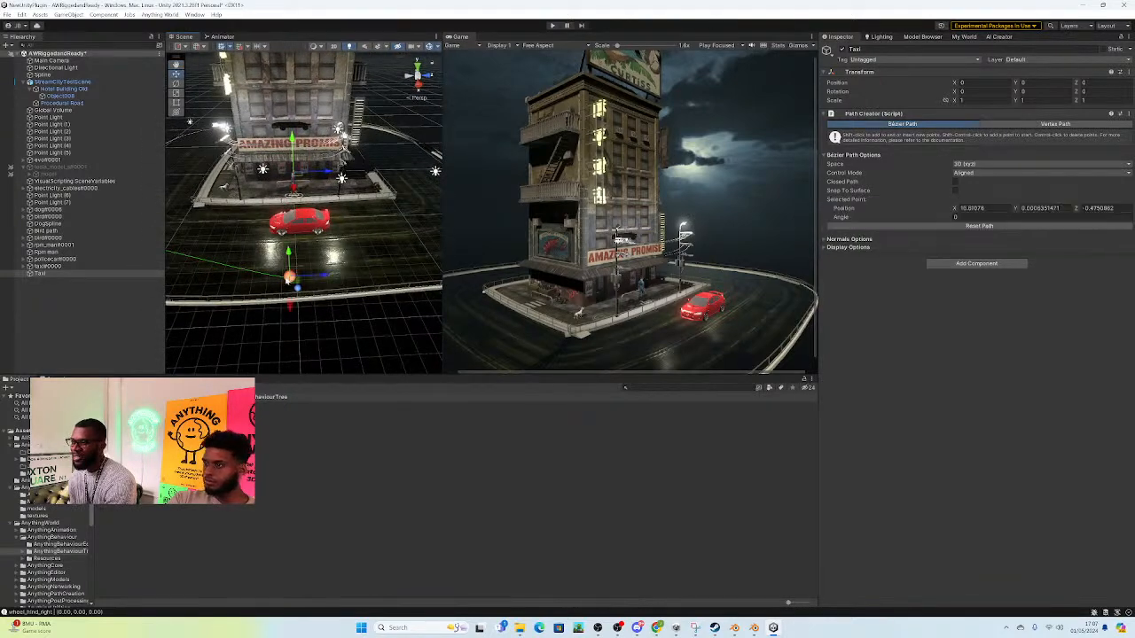
pyautogui.moveTo(293, 281); pyautogui.dragTo(356, 269)
pyautogui.moveTo(391, 254); pyautogui.dragTo(271, 266, button='right')
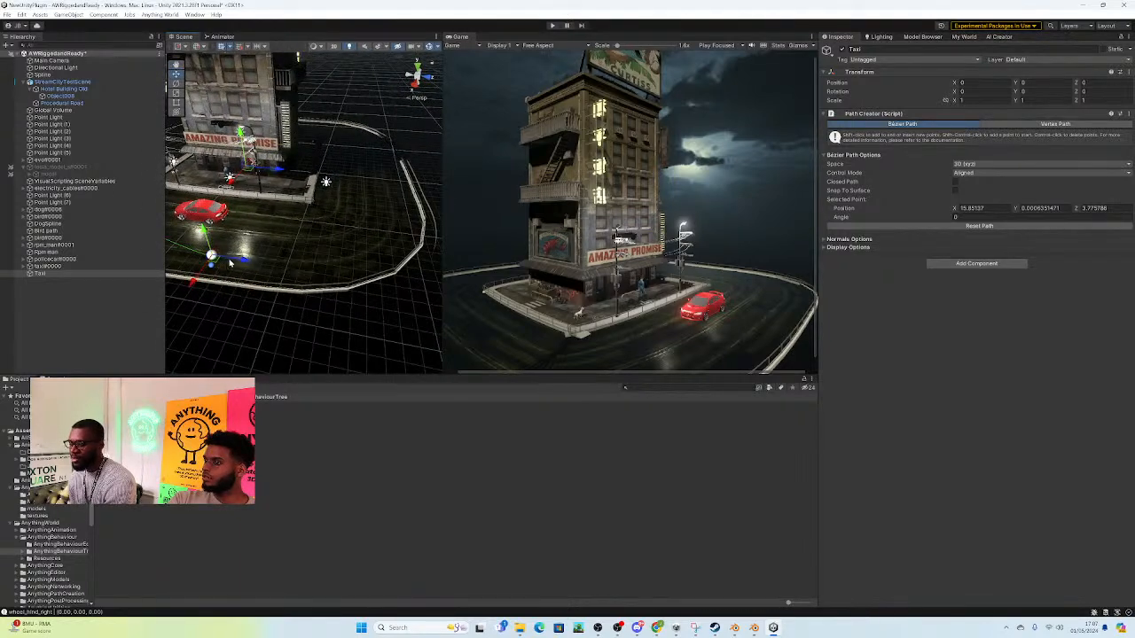
# Step: Try to extend the Taxi path with a new anchor toward the next road corner
pyautogui.click(316, 254)
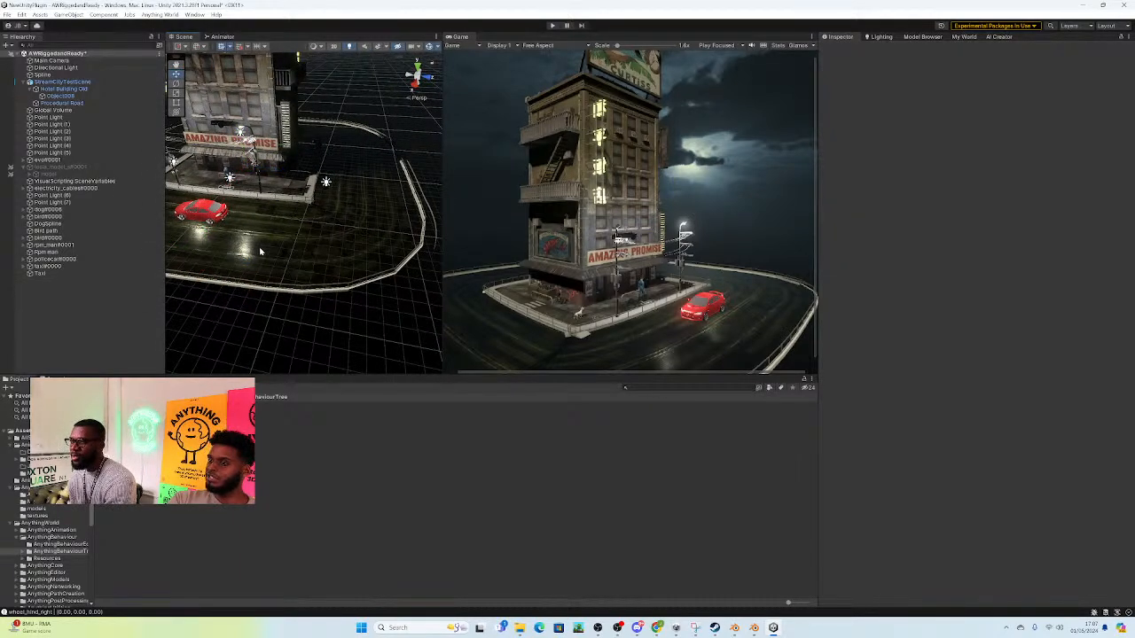
pyautogui.click(83, 273)
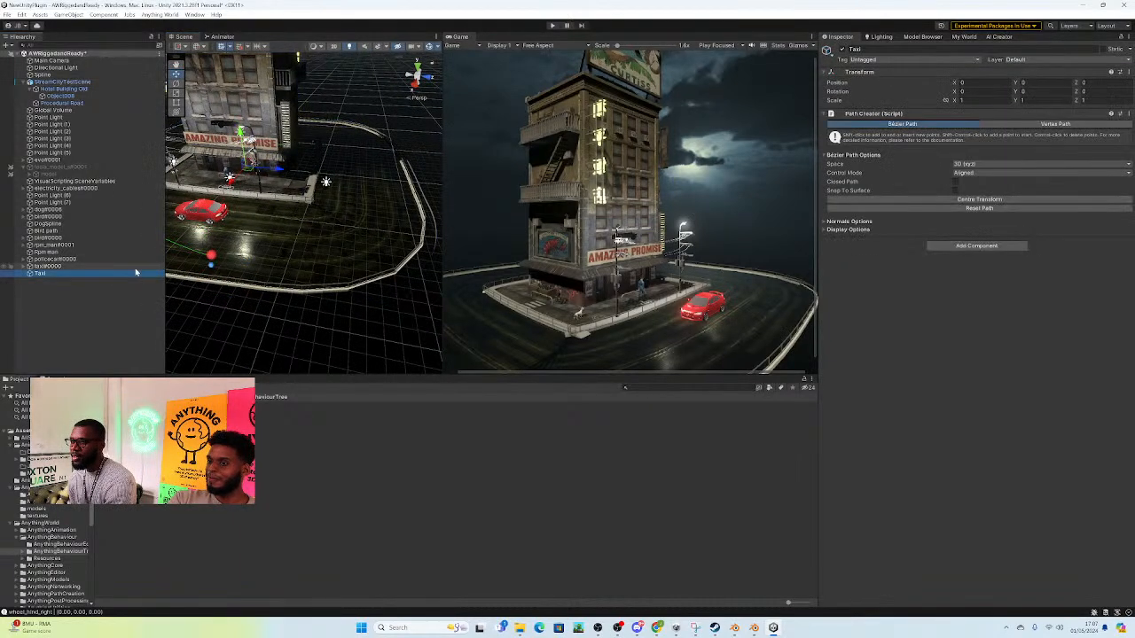
pyautogui.click(211, 257)
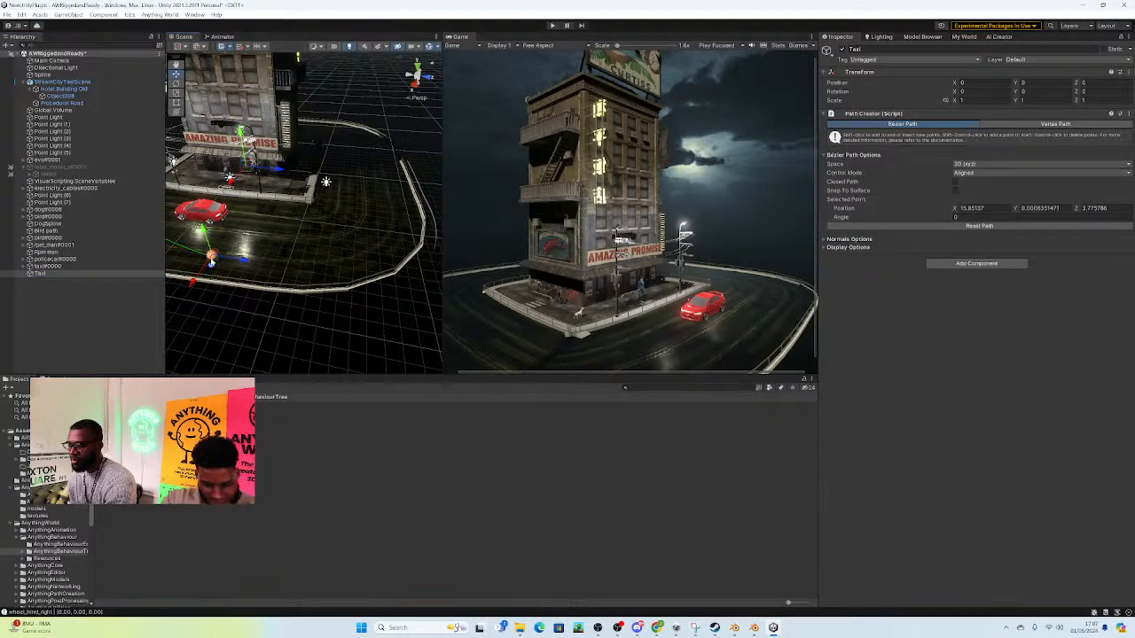
pyautogui.click(336, 250)
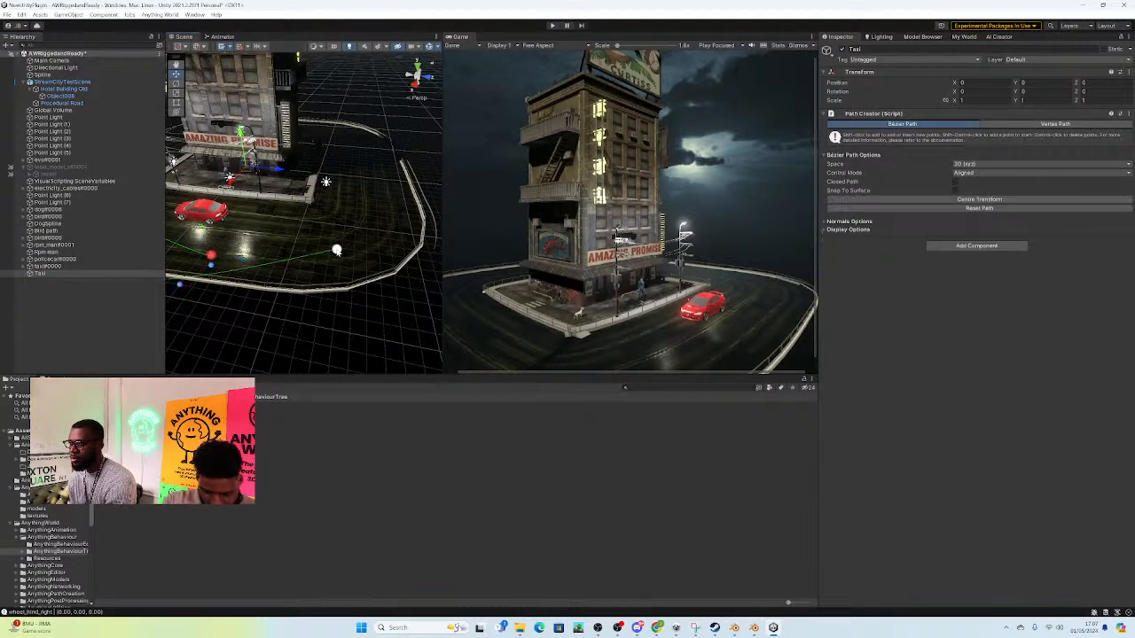
pyautogui.keyDown('shift'); pyautogui.click(399, 174); pyautogui.keyUp('shift')
pyautogui.moveTo(360, 160); pyautogui.dragTo(277, 206, button='right')
pyautogui.hotkey('ctrl', 'z')
# Step: Reposition the corner anchors and control handles so the Taxi path curves smoothly along the road around the first corner
pyautogui.keyDown('shift'); pyautogui.click(240, 107); pyautogui.keyUp('shift')
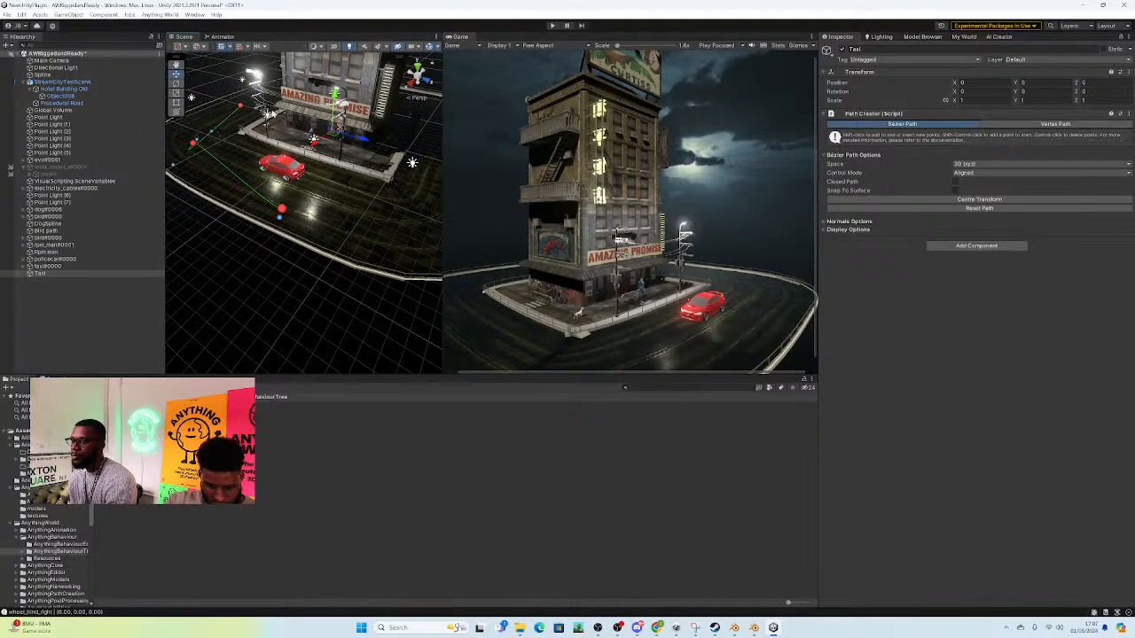
pyautogui.moveTo(273, 146); pyautogui.dragTo(360, 221, button='right')
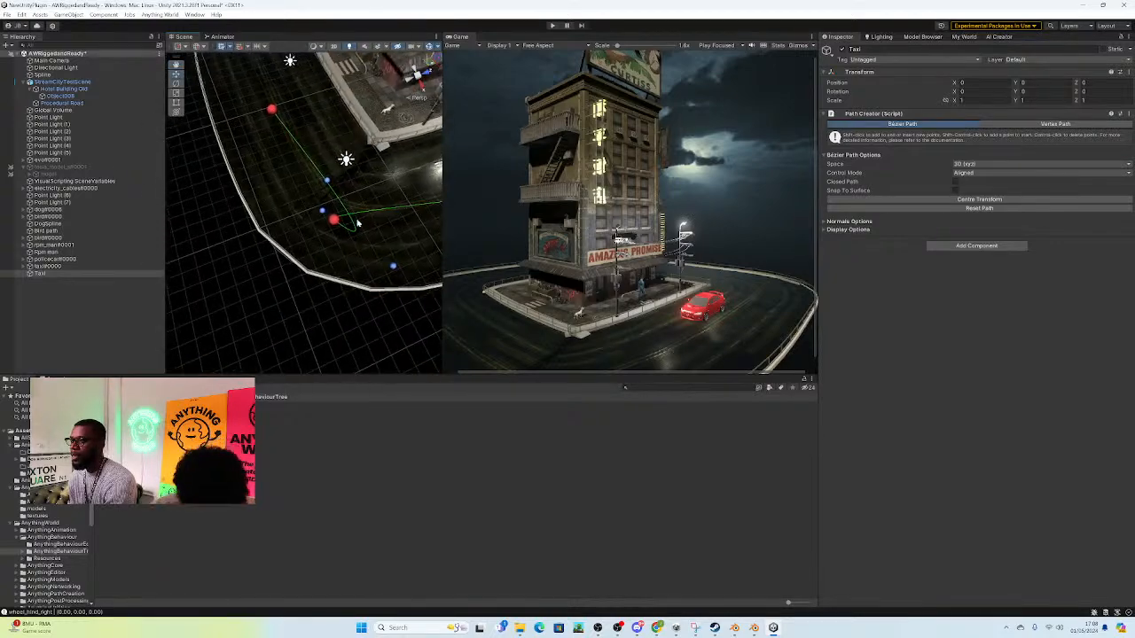
pyautogui.click(333, 220)
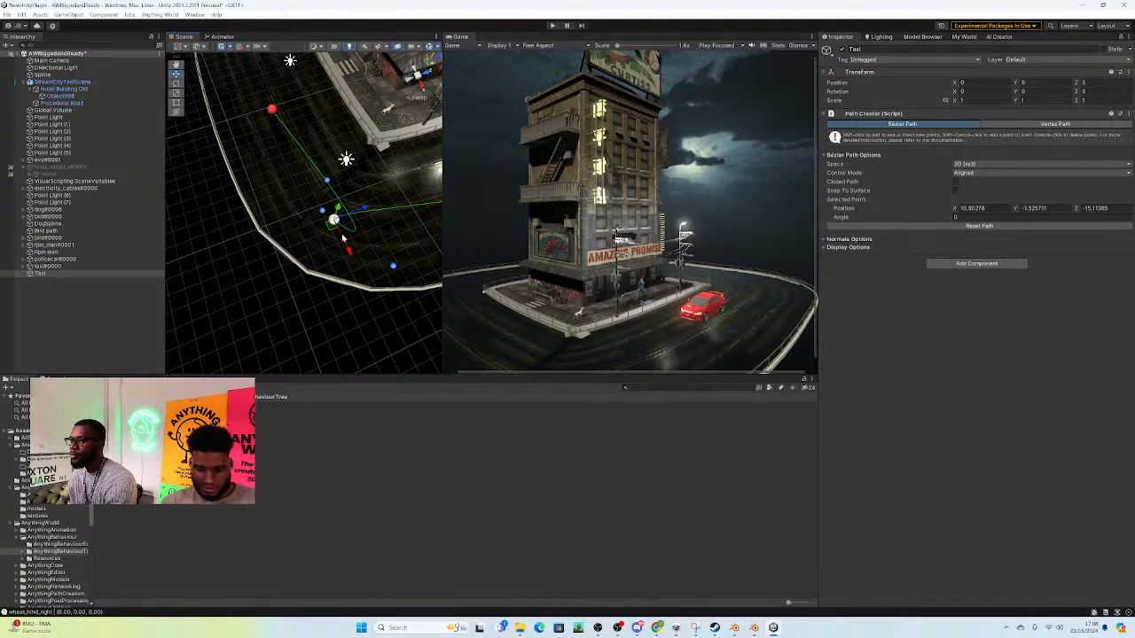
pyautogui.click(322, 212)
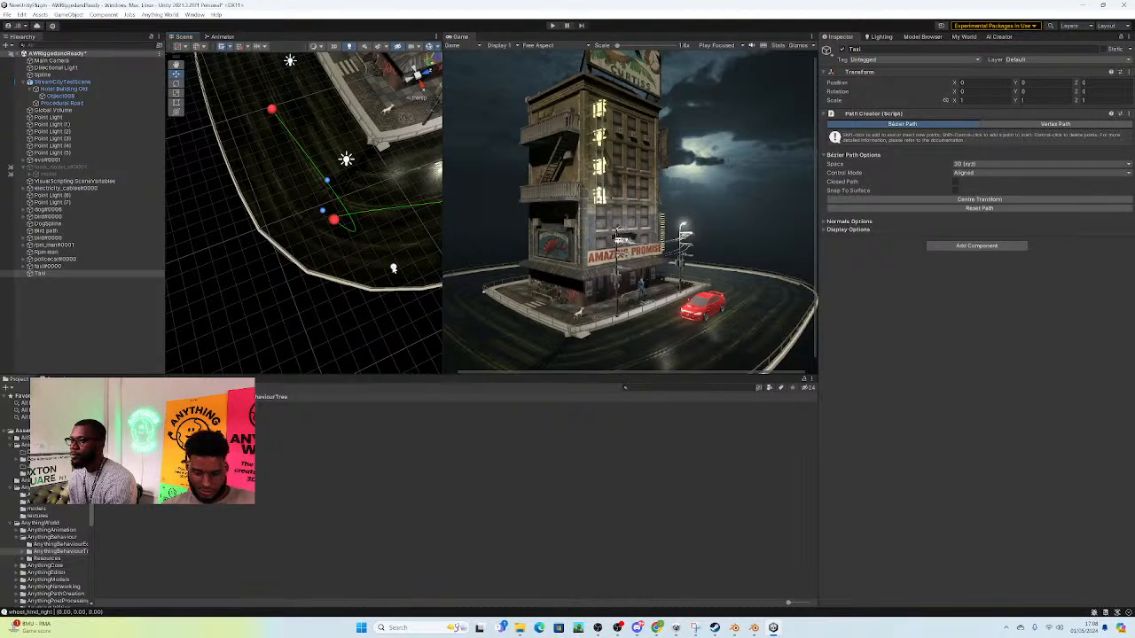
pyautogui.moveTo(395, 268); pyautogui.dragTo(341, 173)
pyautogui.click(258, 173)
pyautogui.moveTo(270, 184); pyautogui.dragTo(297, 154)
pyautogui.click(241, 144)
pyautogui.click(297, 153)
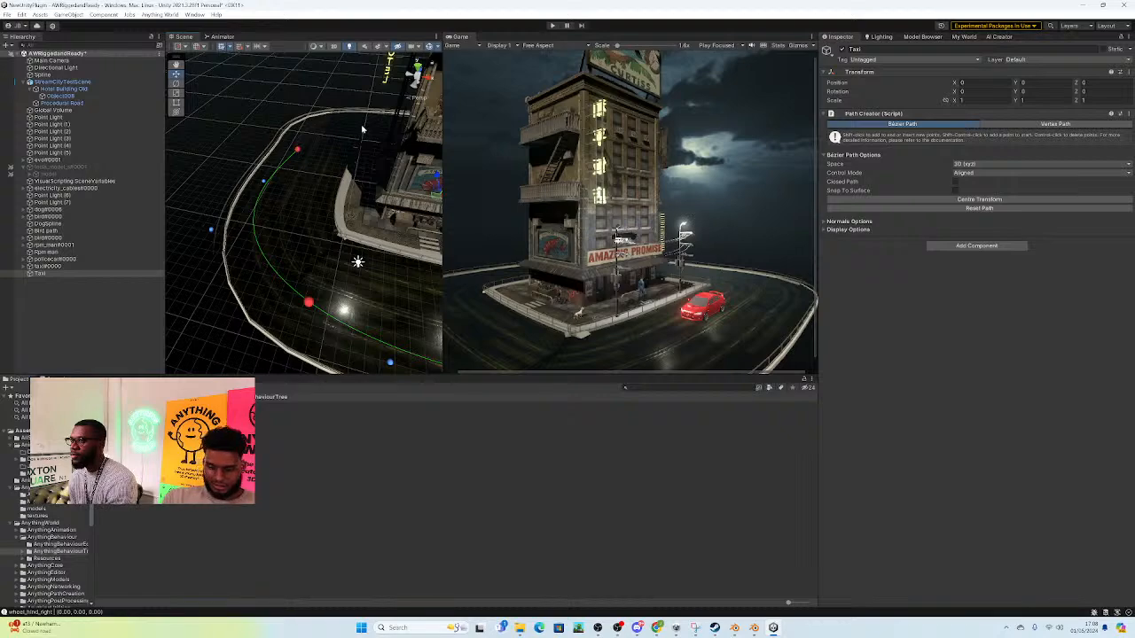
# Step: Extend the Taxi path around the far side of the building with new anchors and turn on Closed Path
pyautogui.moveTo(361, 130); pyautogui.dragTo(236, 193, button='right')
pyautogui.press('w')
pyautogui.press('s')
pyautogui.keyDown('shift'); pyautogui.click(262, 220); pyautogui.keyUp('shift')
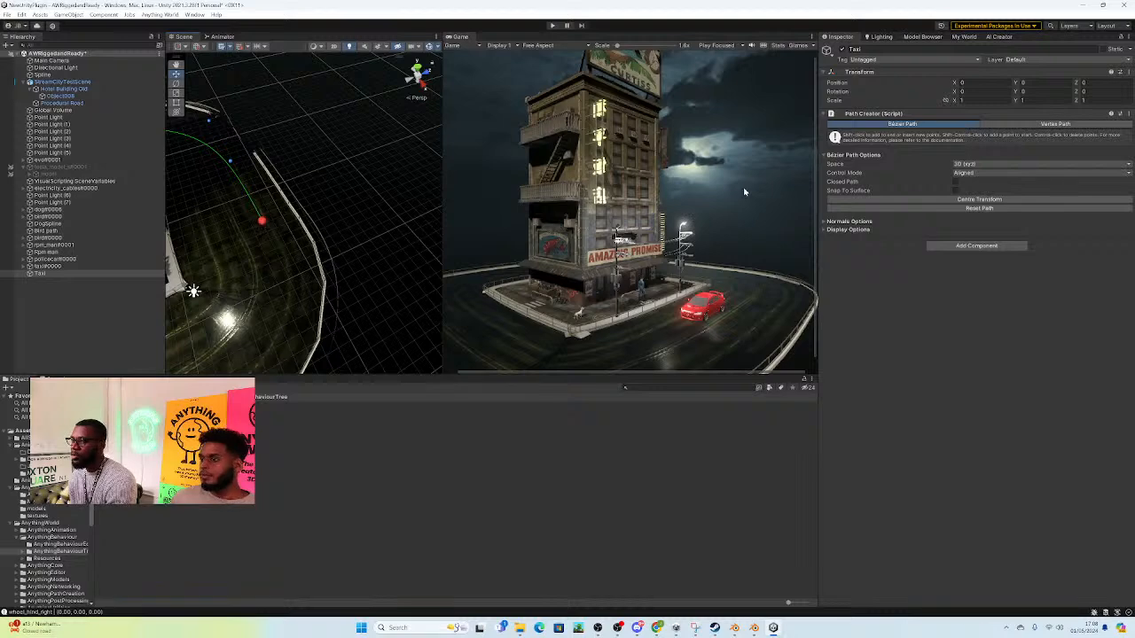
pyautogui.click(956, 182)
# Step: Adjust the control handles beside the front-road anchor so the closed Taxi path follows the road without kinks
pyautogui.moveTo(381, 191); pyautogui.dragTo(207, 232, button='right')
pyautogui.click(208, 215)
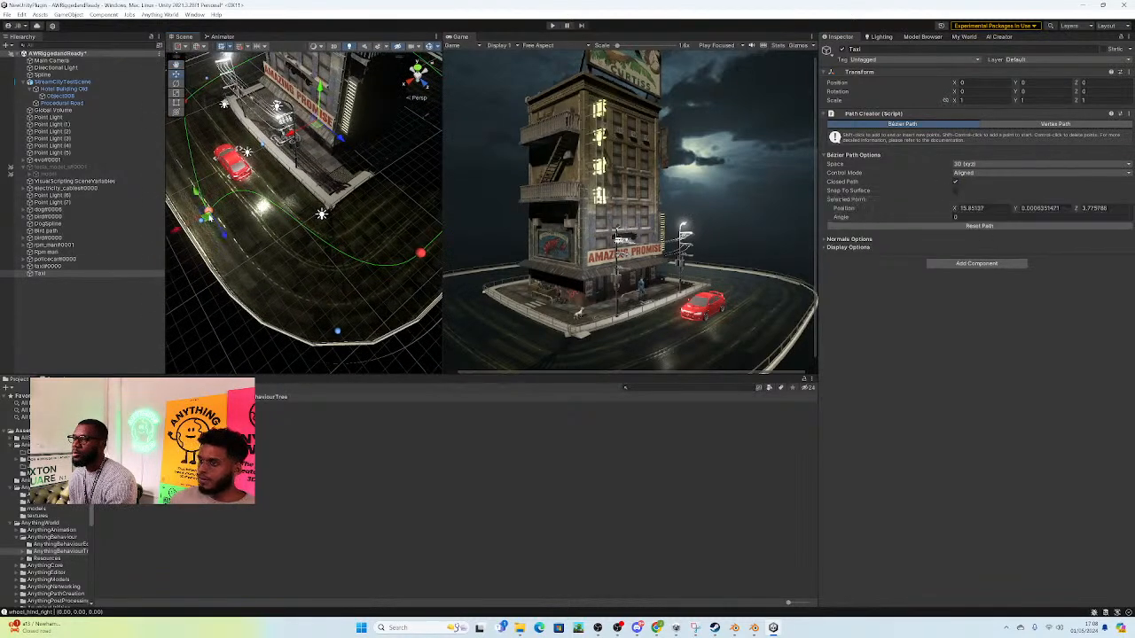
pyautogui.click(202, 221)
pyautogui.moveTo(202, 221); pyautogui.dragTo(188, 202)
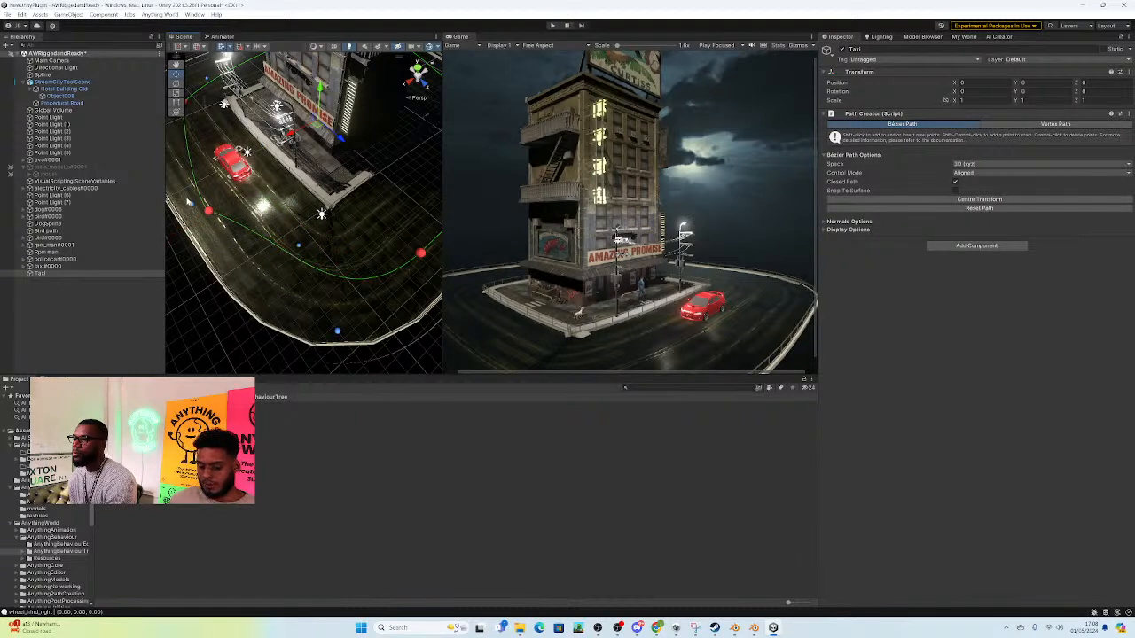
pyautogui.click(298, 248)
pyautogui.moveTo(298, 248); pyautogui.dragTo(318, 299)
# Step: Assign the SplineMovement behaviour tree to taxi#0000 and set its Path Creator to the Taxi object
pyautogui.click(47, 266)
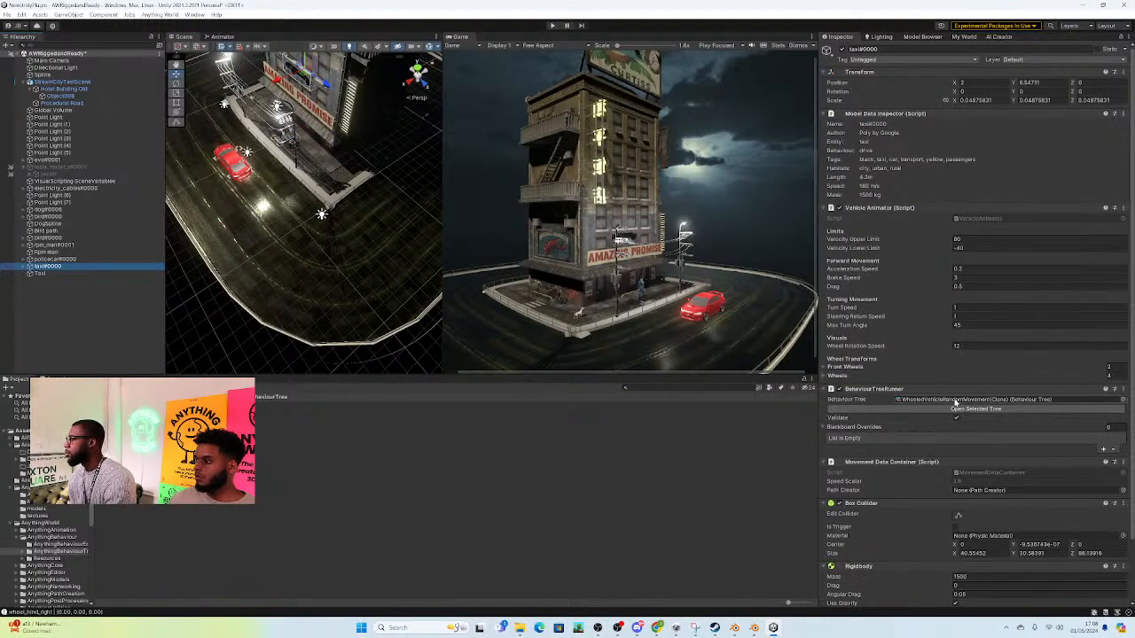
pyautogui.click(953, 401)
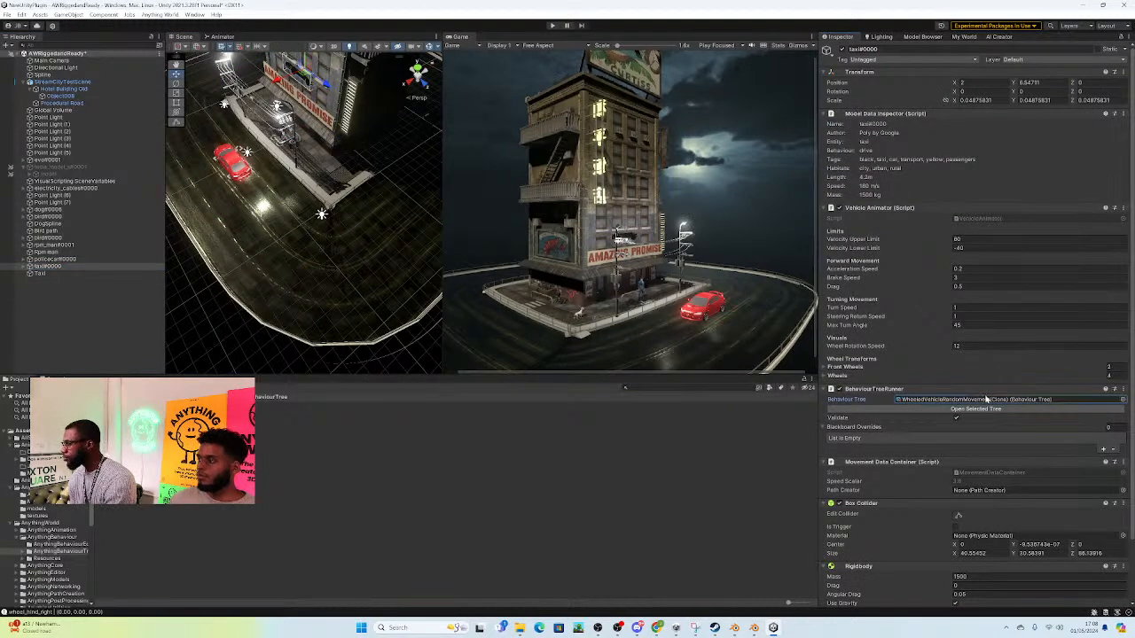
pyautogui.click(1121, 401)
pyautogui.doubleClick(828, 275)
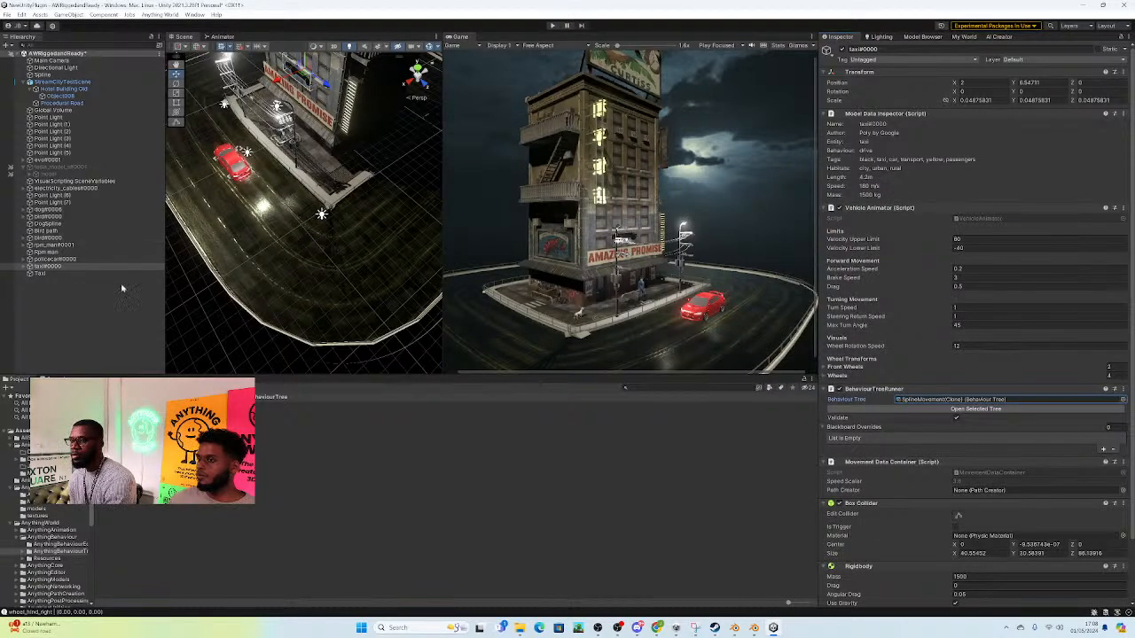
pyautogui.moveTo(36, 275); pyautogui.dragTo(1005, 492)
# Step: Play the scene to check how the taxi follows its path, and stop playback
pyautogui.moveTo(268, 175); pyautogui.dragTo(433, 146, button='right')
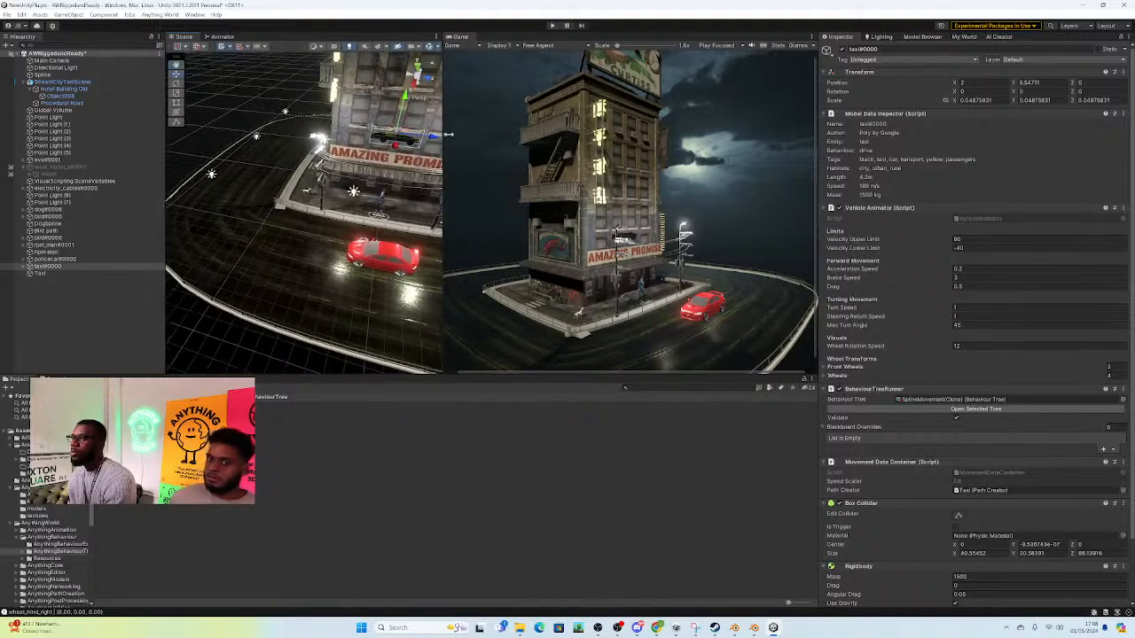
pyautogui.click(552, 24)
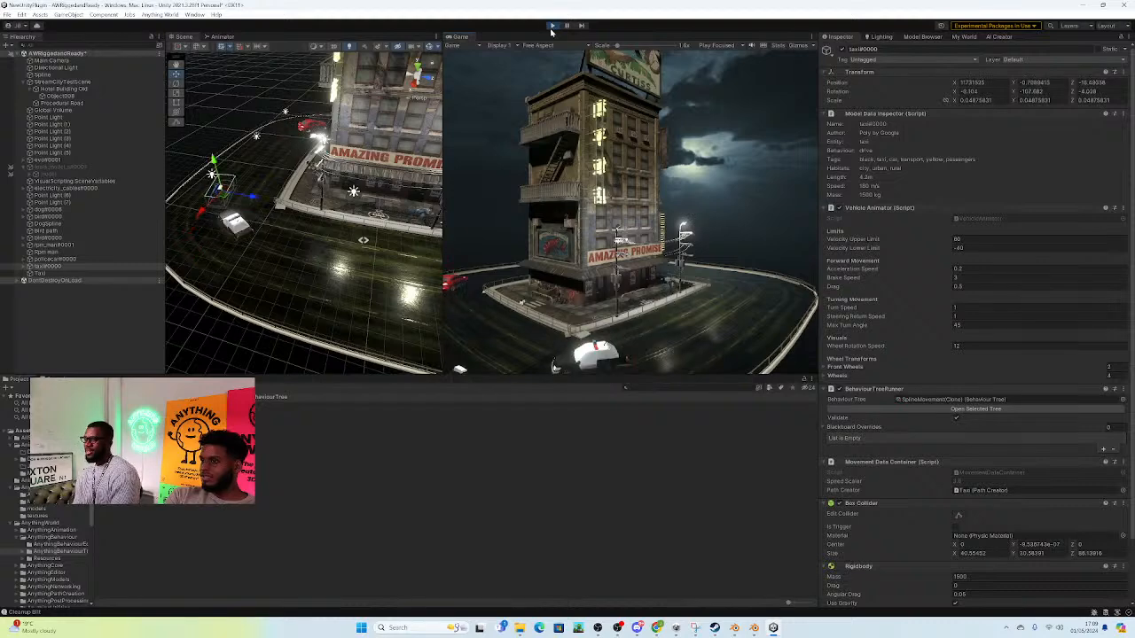
pyautogui.click(552, 25)
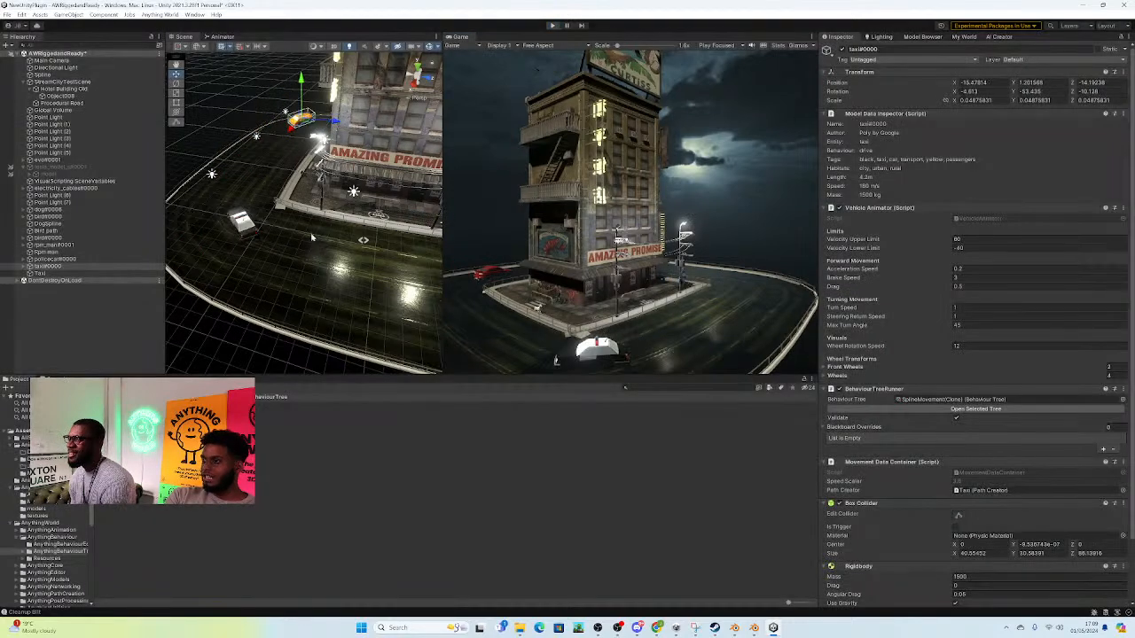
# Step: Raise the low Taxi path anchor near the railing and its neighbouring handle, bringing the handle to about Y 0.12
pyautogui.click(40, 274)
pyautogui.keyDown('alt'); pyautogui.moveTo(297, 266); pyautogui.dragTo(368, 200); pyautogui.keyUp('alt')
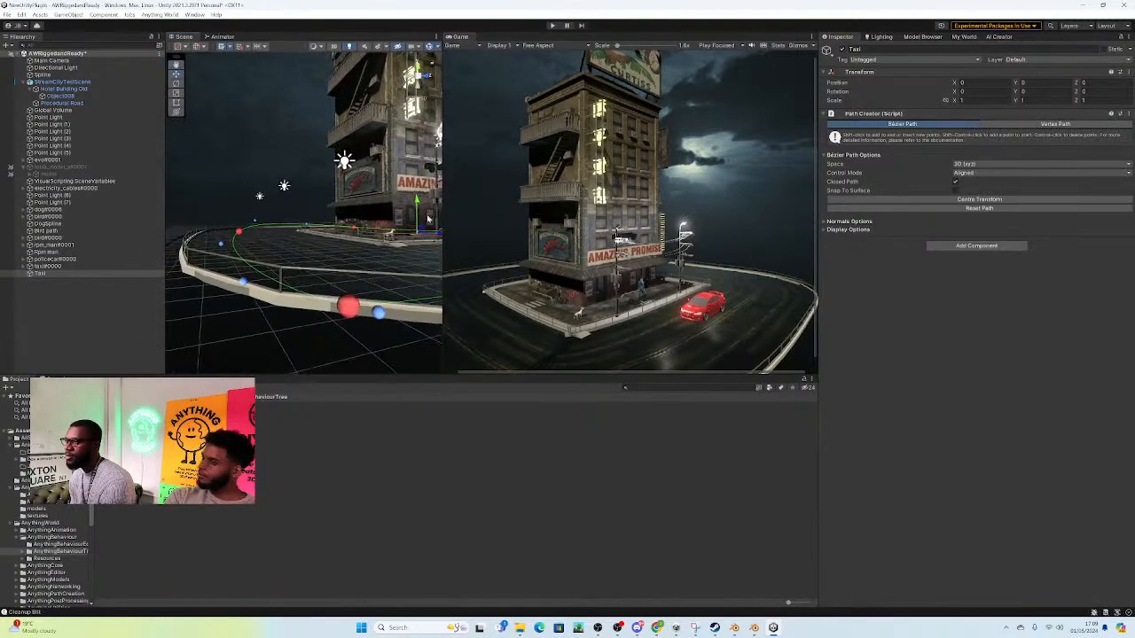
pyautogui.click(349, 308)
pyautogui.moveTo(350, 280); pyautogui.dragTo(350, 239)
pyautogui.click(242, 253)
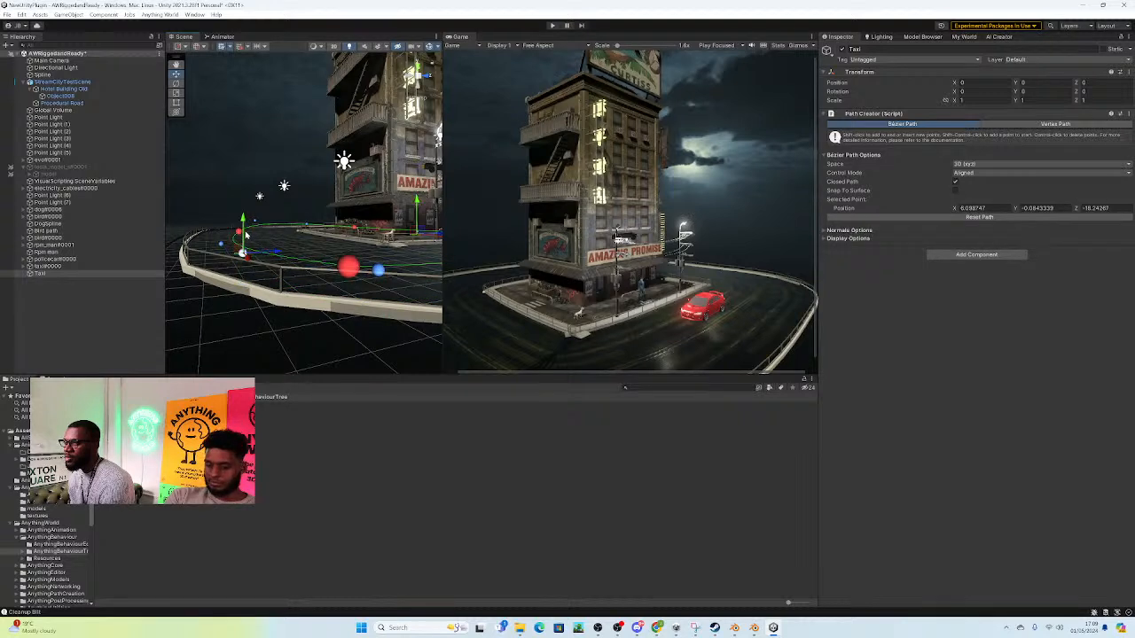
pyautogui.moveTo(243, 218); pyautogui.dragTo(243, 214)
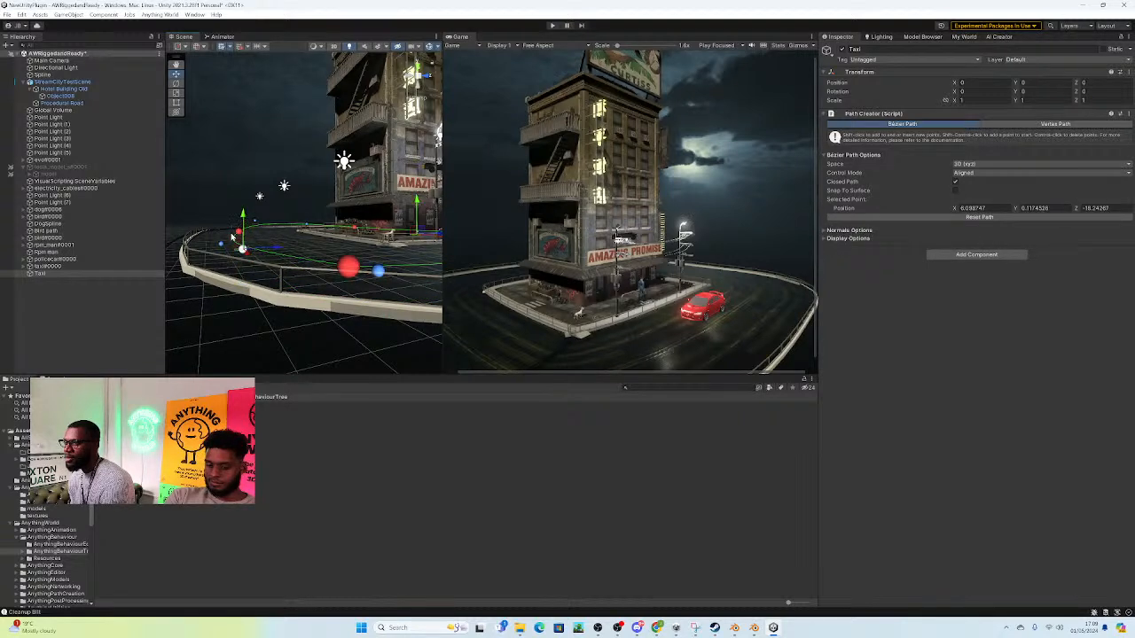
# Step: Lower the raised Taxi path control point at about X -22, Z -13.5 toward the road surface
pyautogui.click(240, 234)
pyautogui.click(256, 224)
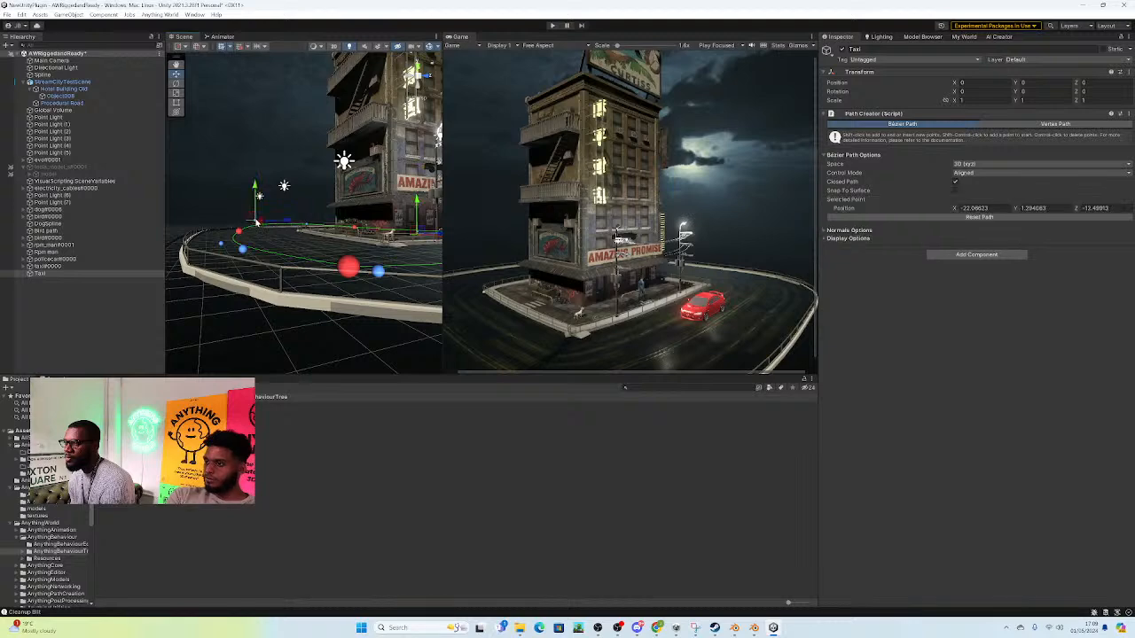
pyautogui.moveTo(260, 195); pyautogui.dragTo(259, 206)
# Step: Raise the sunken Taxi path control point at about X 11.6, Z 14.9 up to the road level
pyautogui.moveTo(266, 204); pyautogui.dragTo(321, 294, button='right')
pyautogui.click(371, 265)
pyautogui.press('d')
pyautogui.click(318, 299)
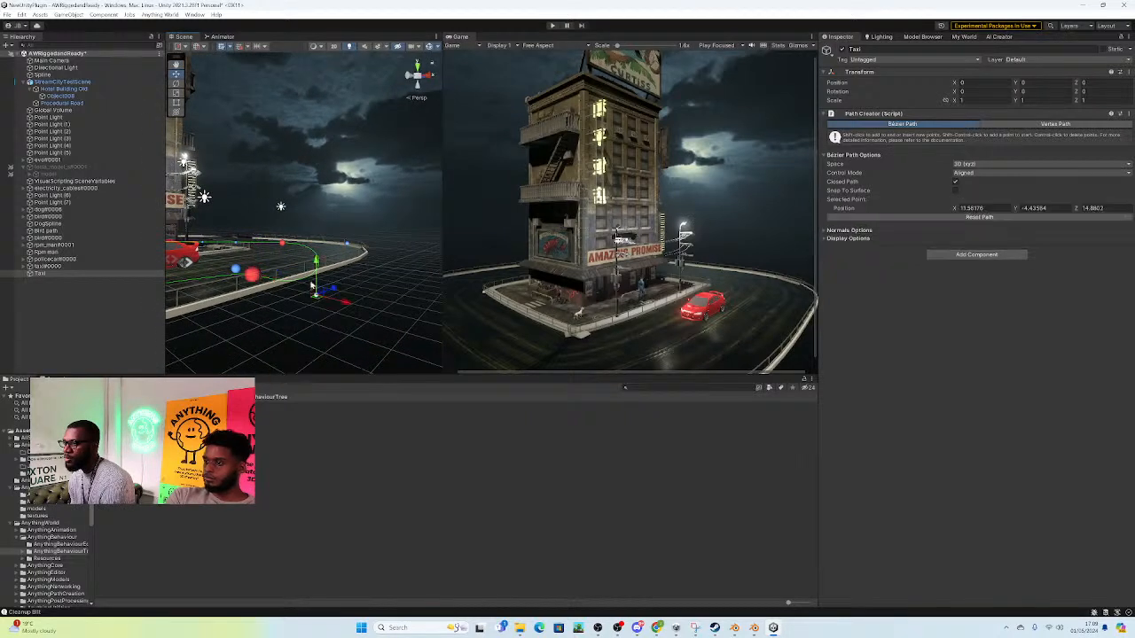
pyautogui.moveTo(317, 228); pyautogui.dragTo(317, 226)
pyautogui.moveTo(319, 228); pyautogui.dragTo(329, 230, button='right')
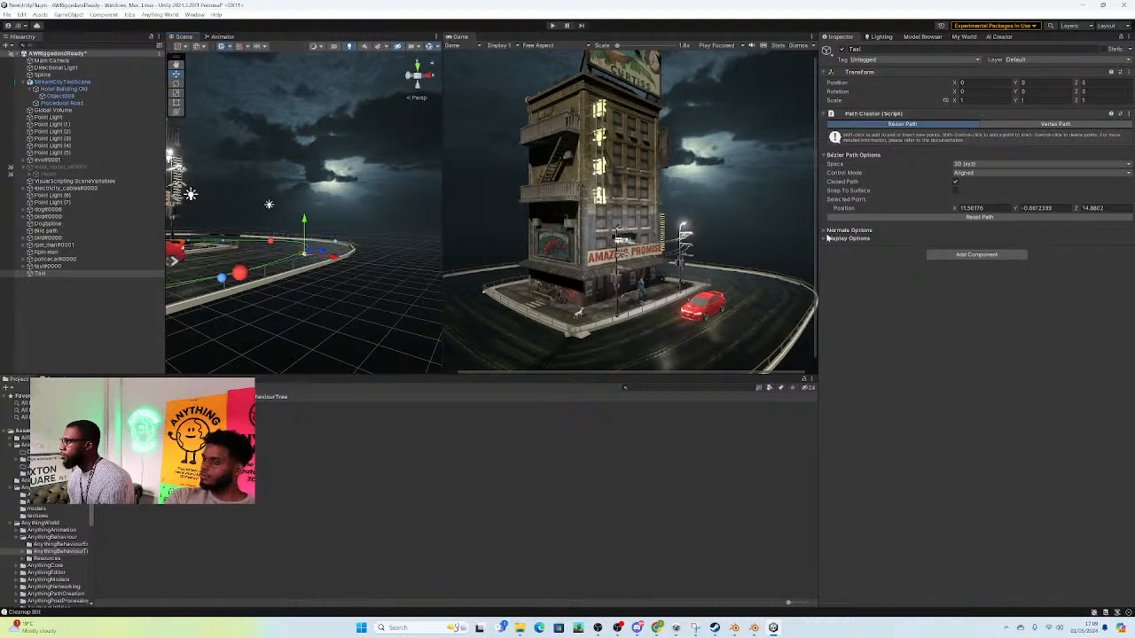
# Step: Try a global normals angle of 101 on the Taxi path and undo the change
pyautogui.click(827, 238)
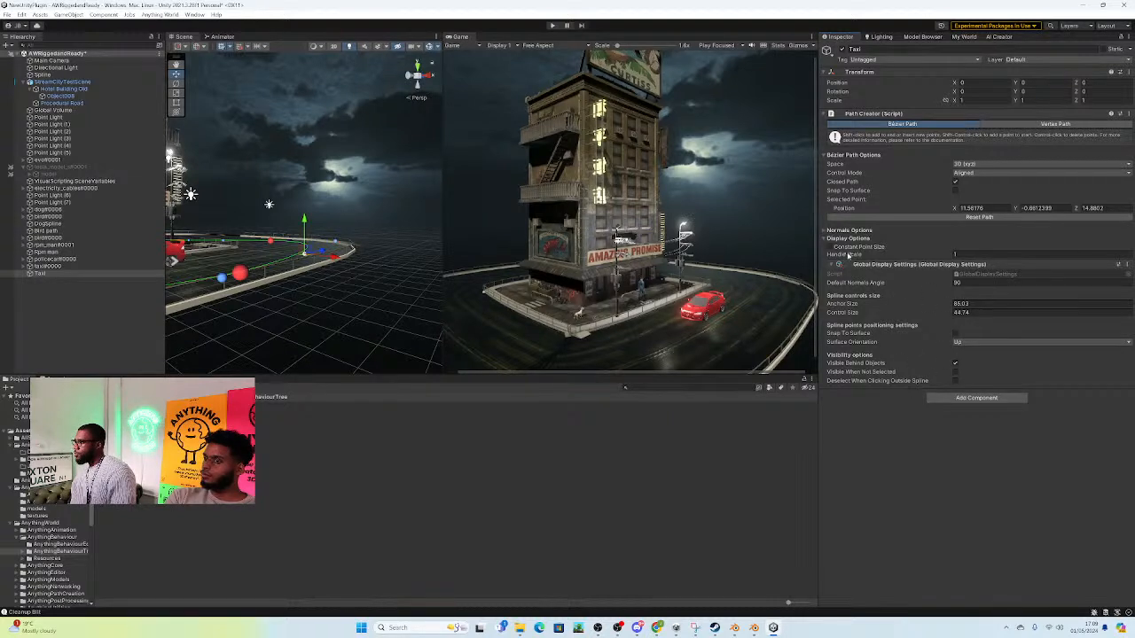
pyautogui.click(825, 231)
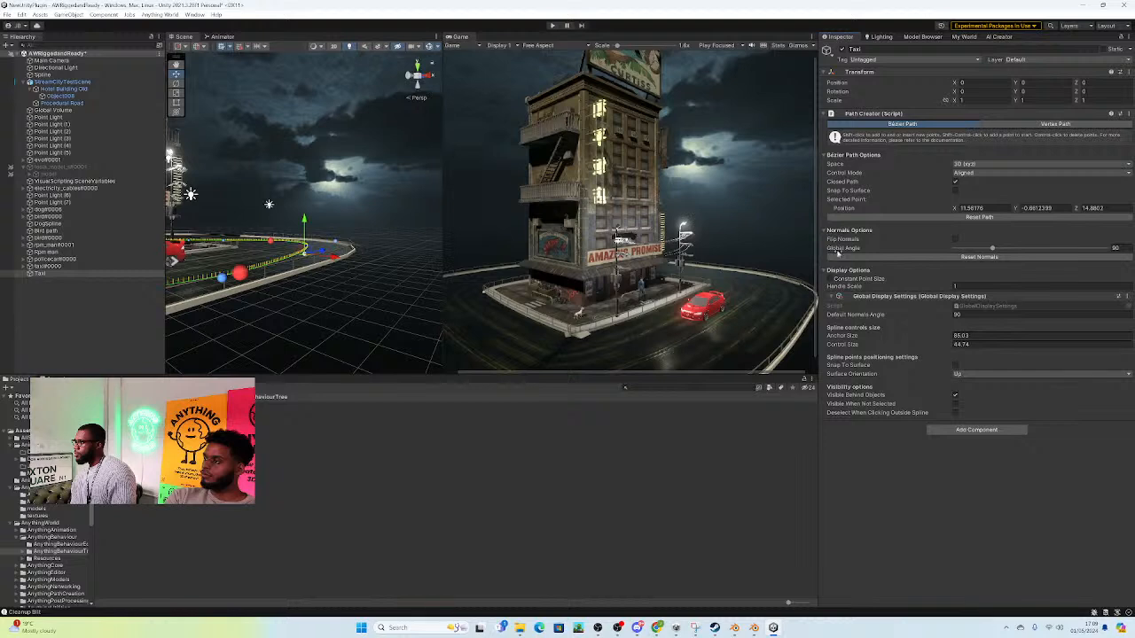
pyautogui.moveTo(992, 248); pyautogui.dragTo(996, 256)
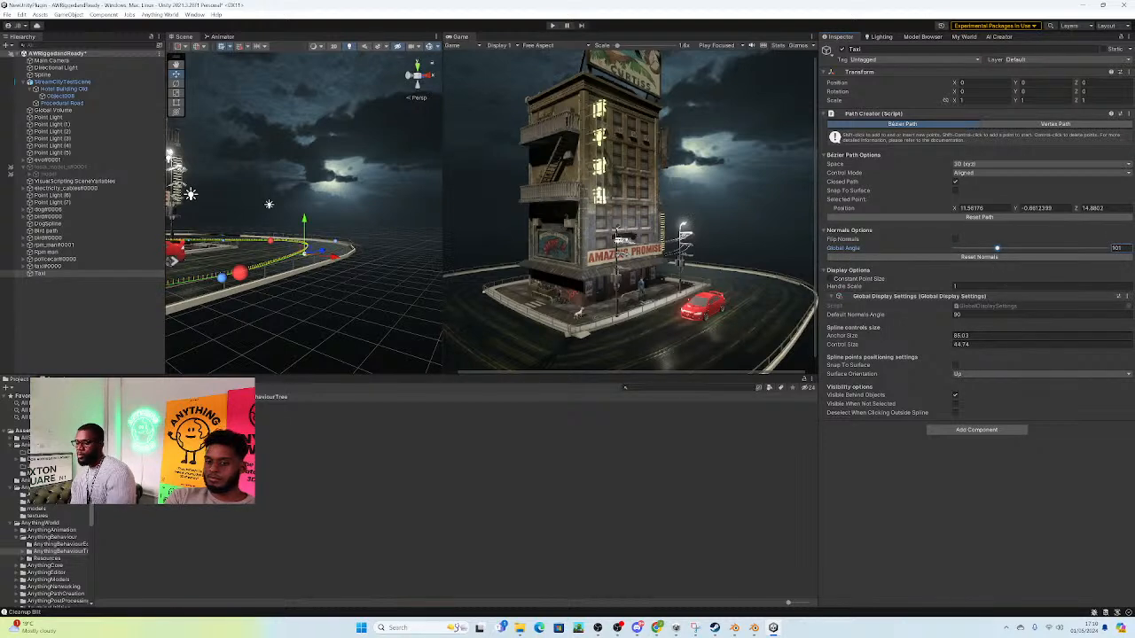
pyautogui.hotkey('ctrl', 'z')
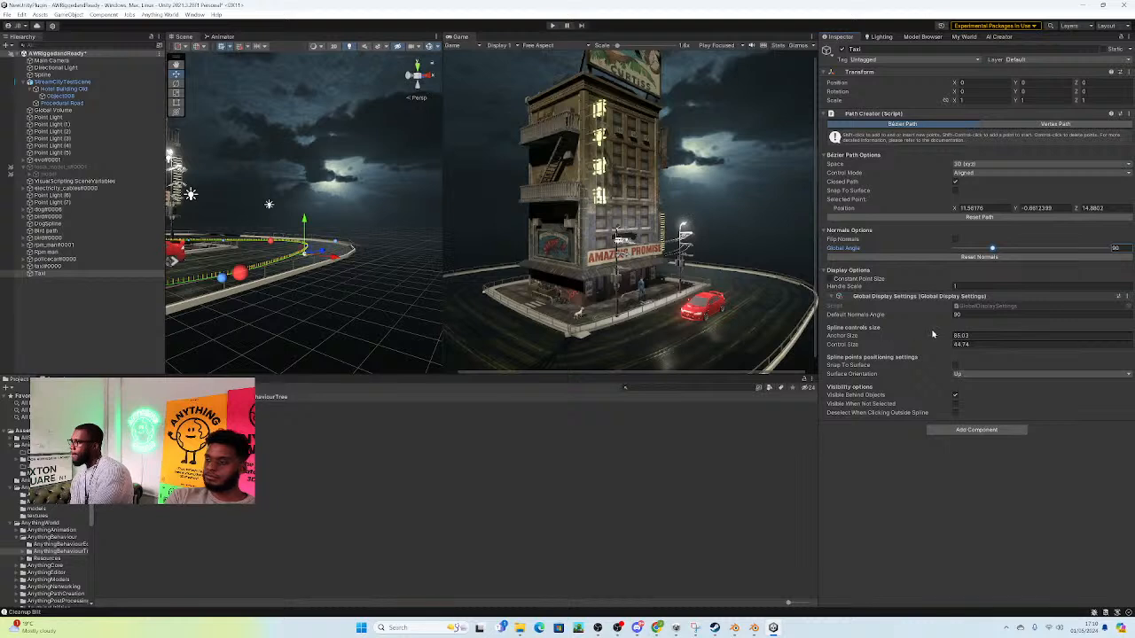
# Step: Set the Taxi path's default normals angle to -90 and test the taxi's drive in Play mode
pyautogui.click(957, 315)
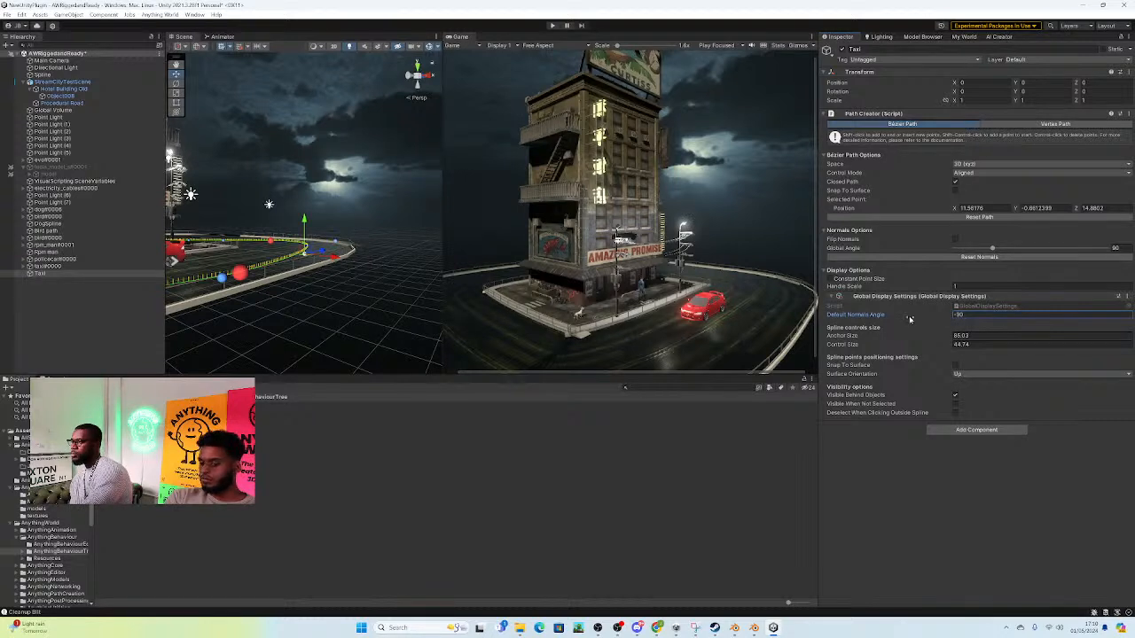
pyautogui.click(555, 26)
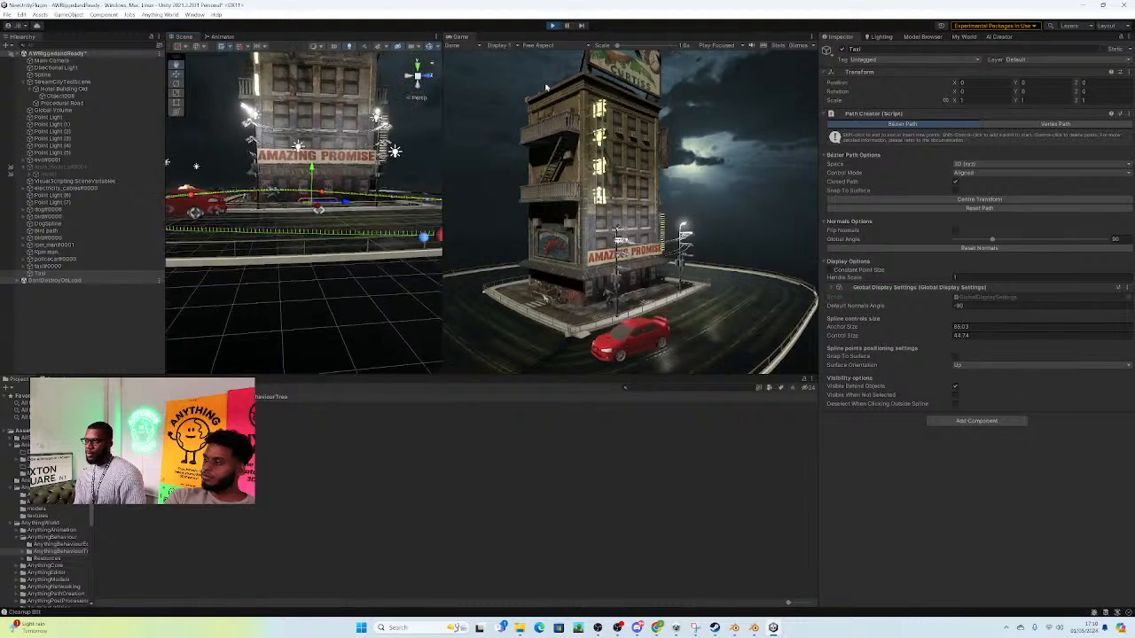
pyautogui.click(554, 28)
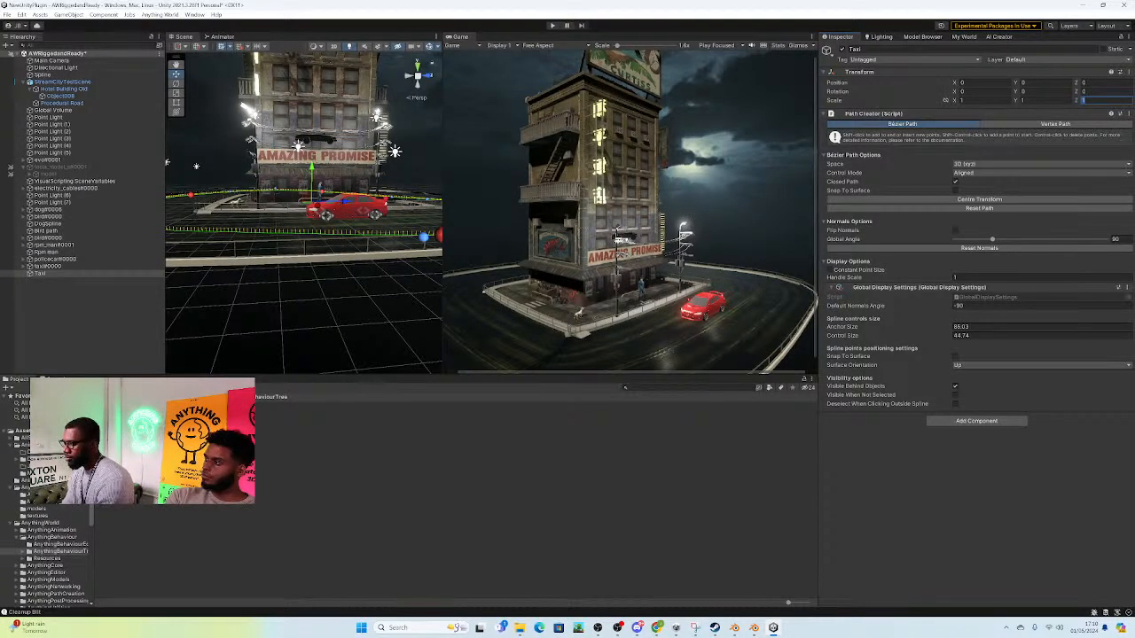
# Step: Try flipping the Taxi path by setting its Z scale to -1
pyautogui.write('-')
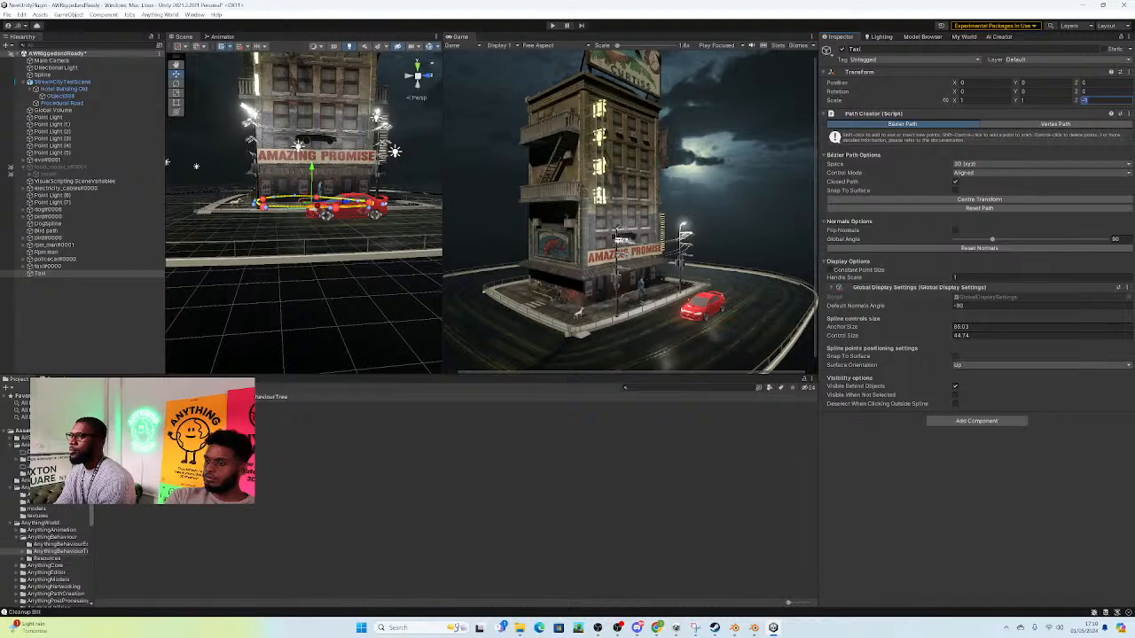
pyautogui.moveTo(401, 137); pyautogui.dragTo(395, 169, button='right')
pyautogui.keyDown('alt'); pyautogui.moveTo(395, 170); pyautogui.dragTo(383, 196); pyautogui.keyUp('alt')
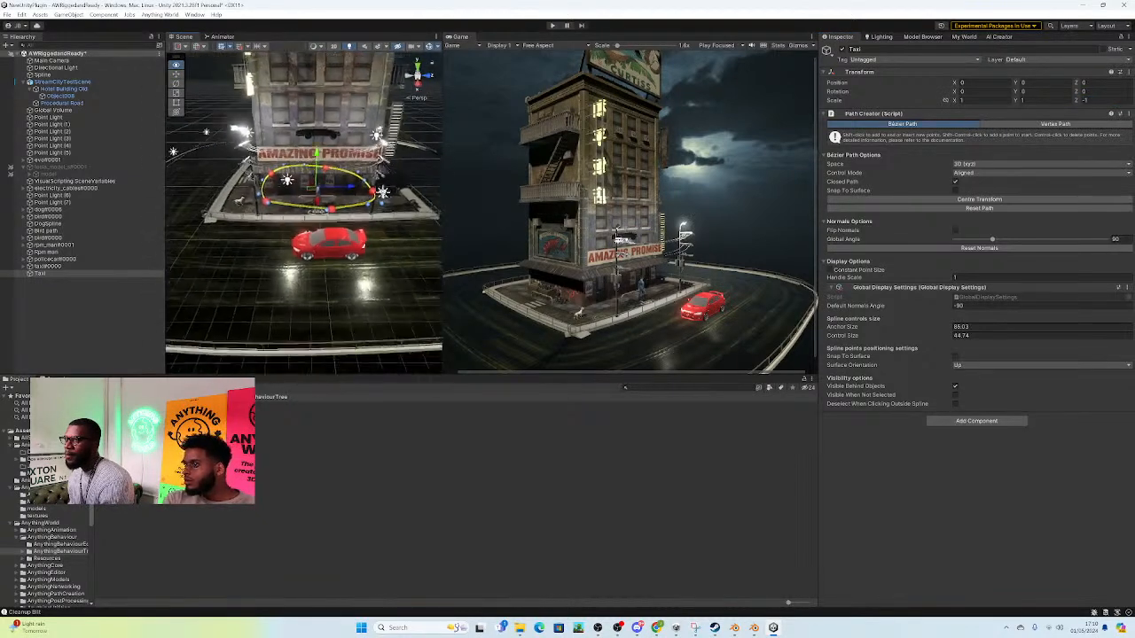
pyautogui.scroll(-3, 382, 196)
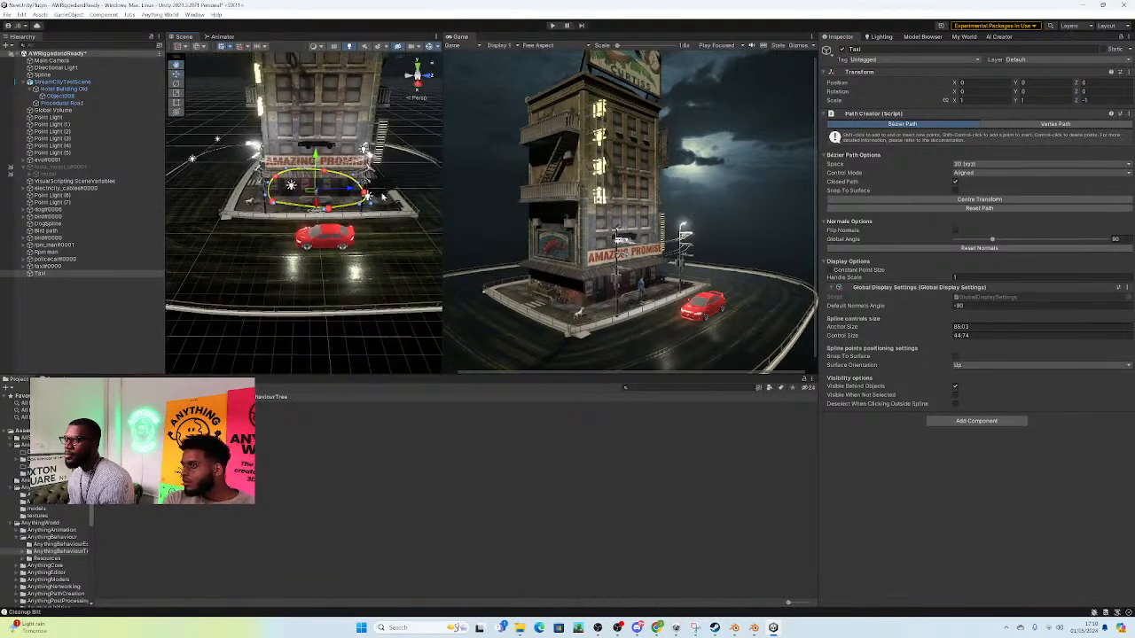
# Step: Try enlarging the flipped Taxi path uniformly to a scale of about 2.96 and test the drive in Play mode
pyautogui.click(177, 93)
pyautogui.moveTo(316, 189); pyautogui.dragTo(386, 199)
pyautogui.moveTo(387, 200); pyautogui.dragTo(430, 208)
pyautogui.moveTo(374, 208); pyautogui.dragTo(397, 188, button='right')
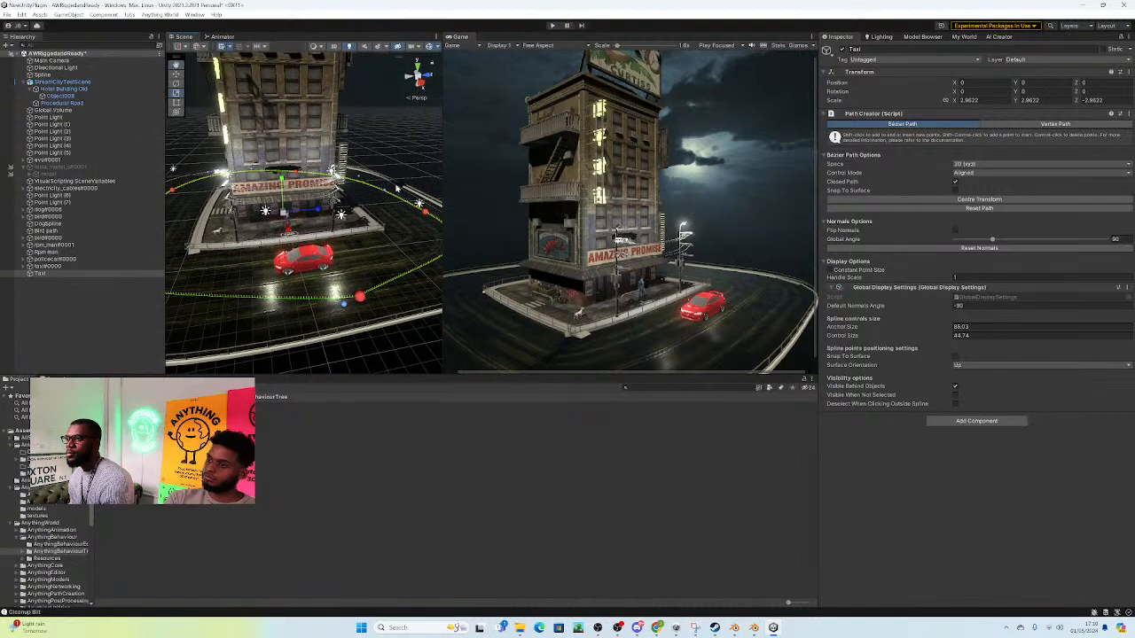
pyautogui.click(553, 25)
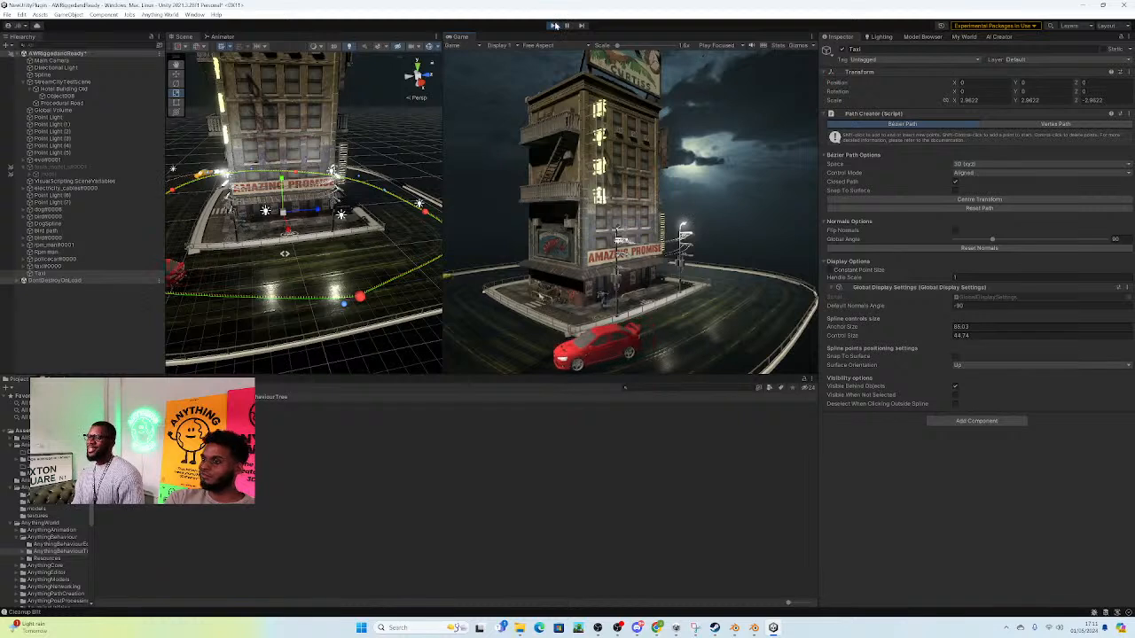
pyautogui.click(552, 25)
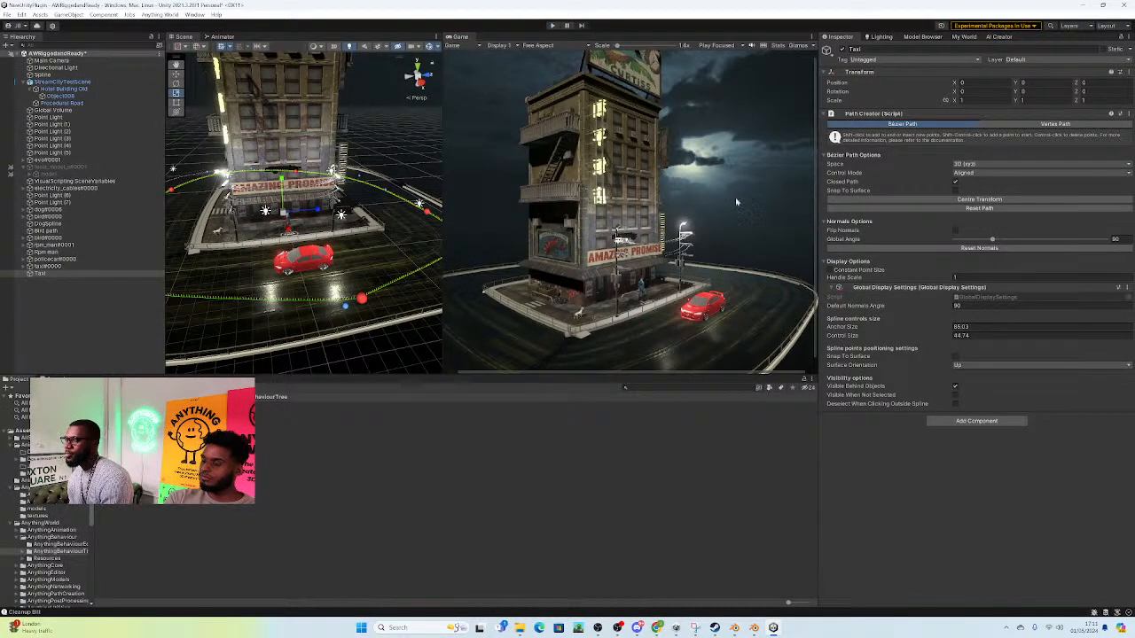
# Step: Try the Mirrored control mode on the Taxi path in Play mode, and restore the Aligned mode
pyautogui.click(982, 166)
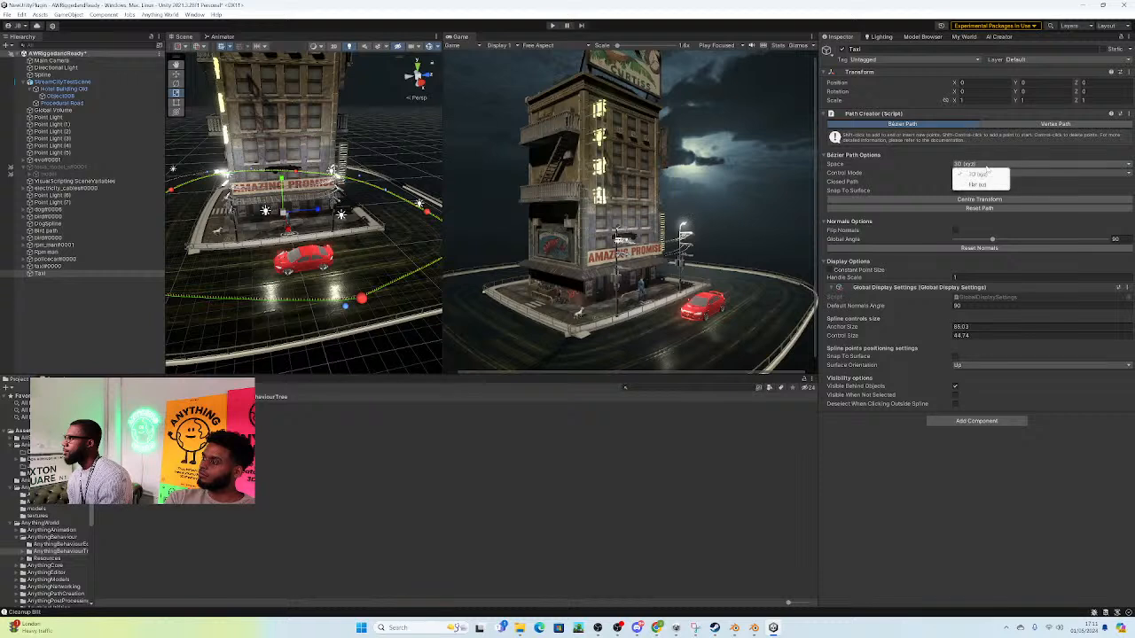
pyautogui.click(929, 175)
pyautogui.click(971, 173)
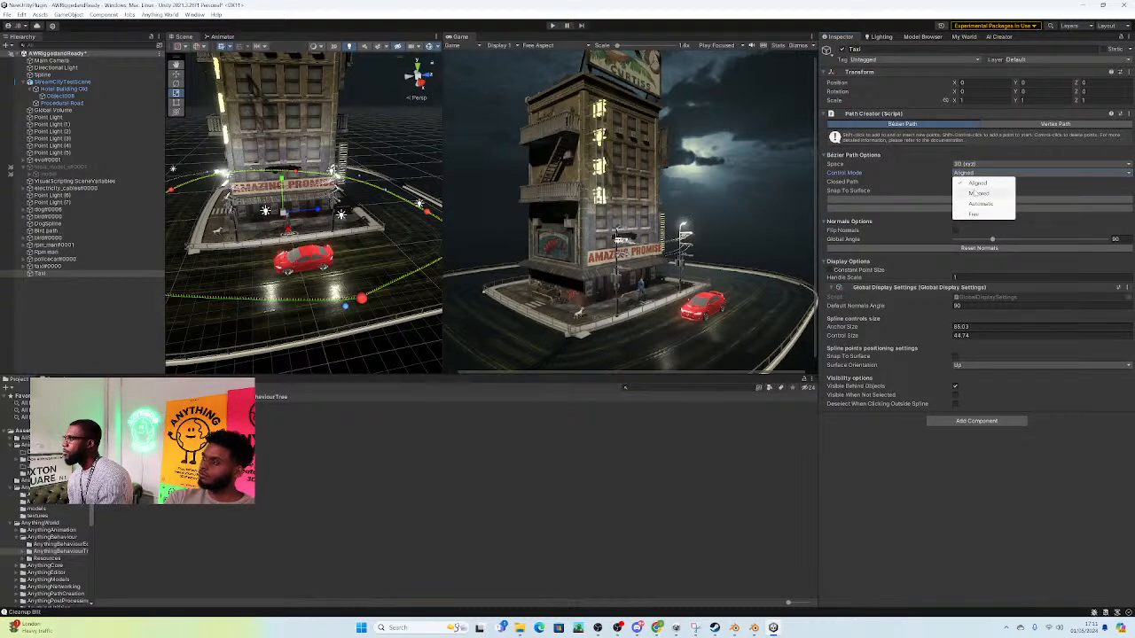
pyautogui.click(973, 192)
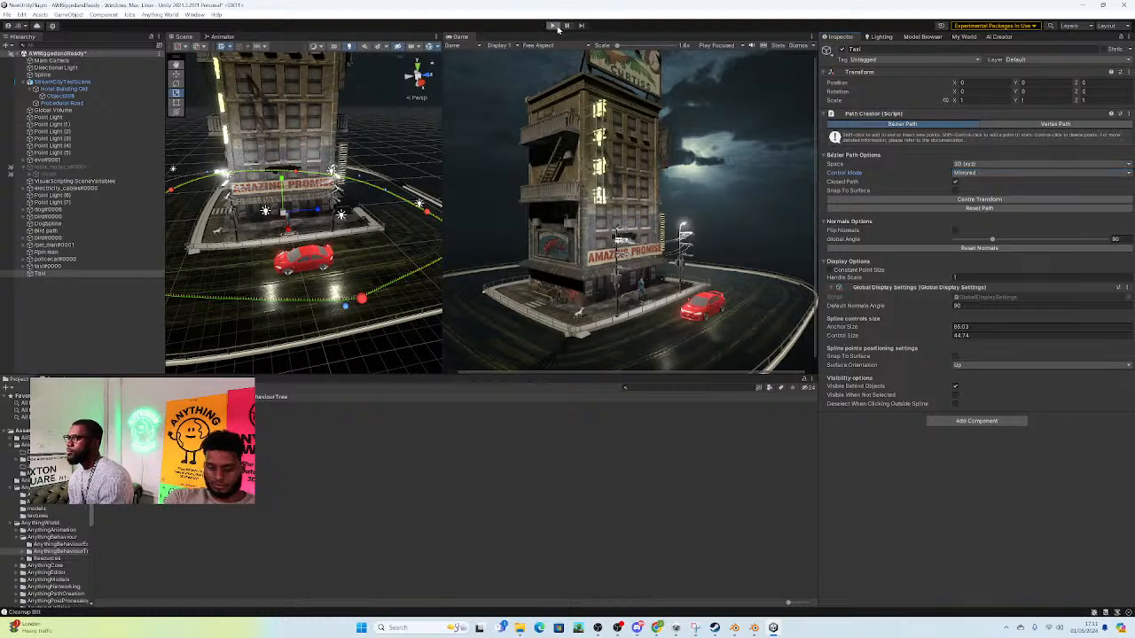
pyautogui.click(553, 25)
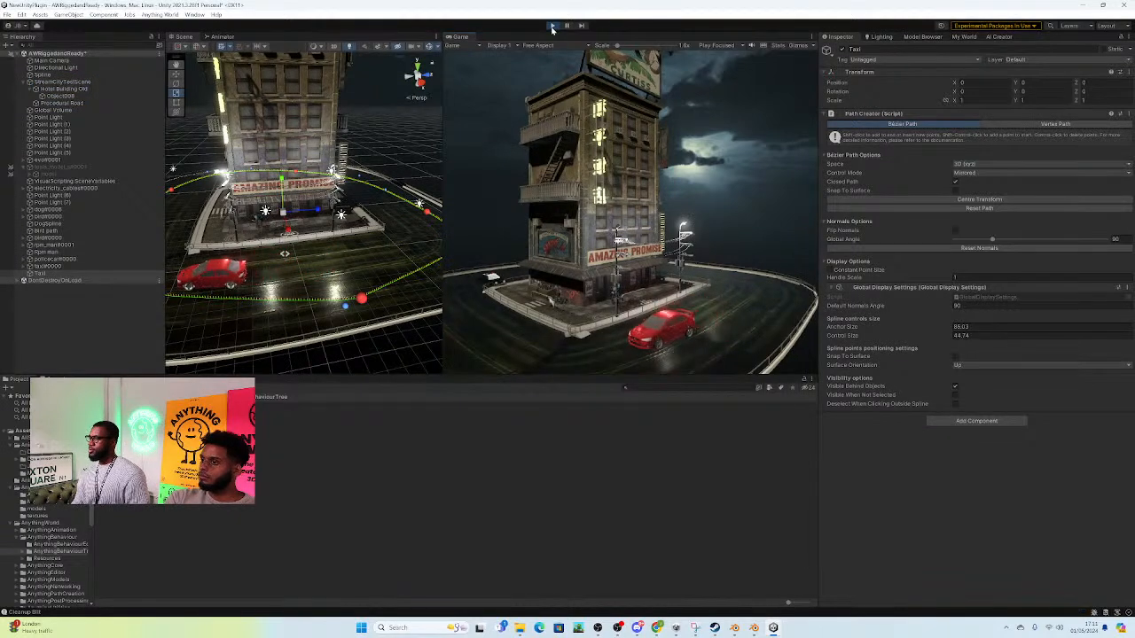
pyautogui.click(551, 26)
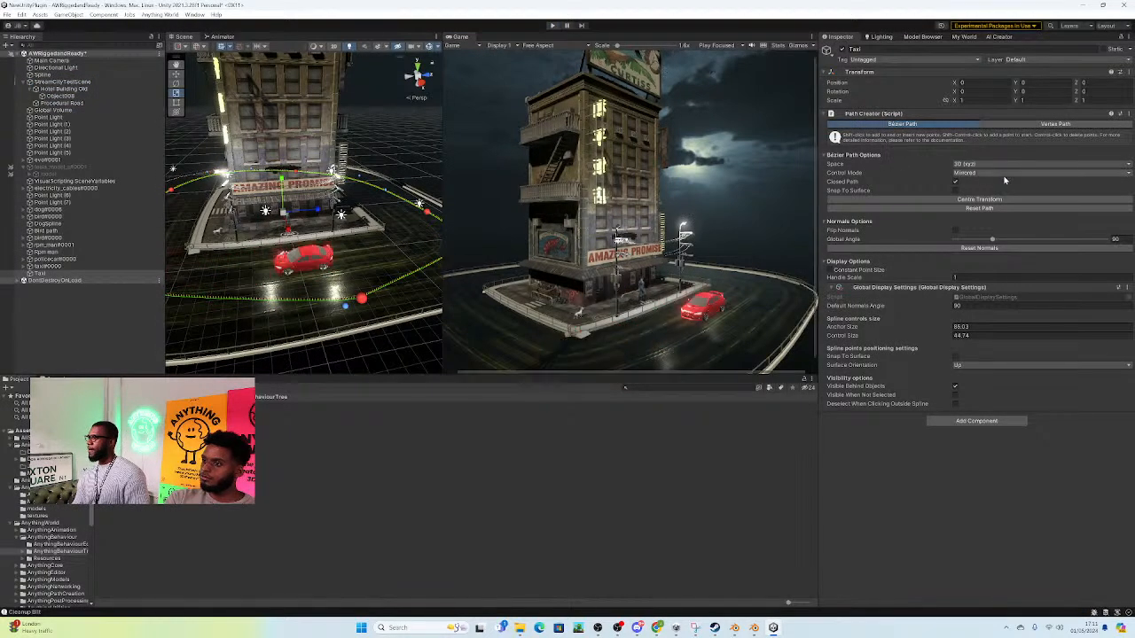
pyautogui.click(973, 173)
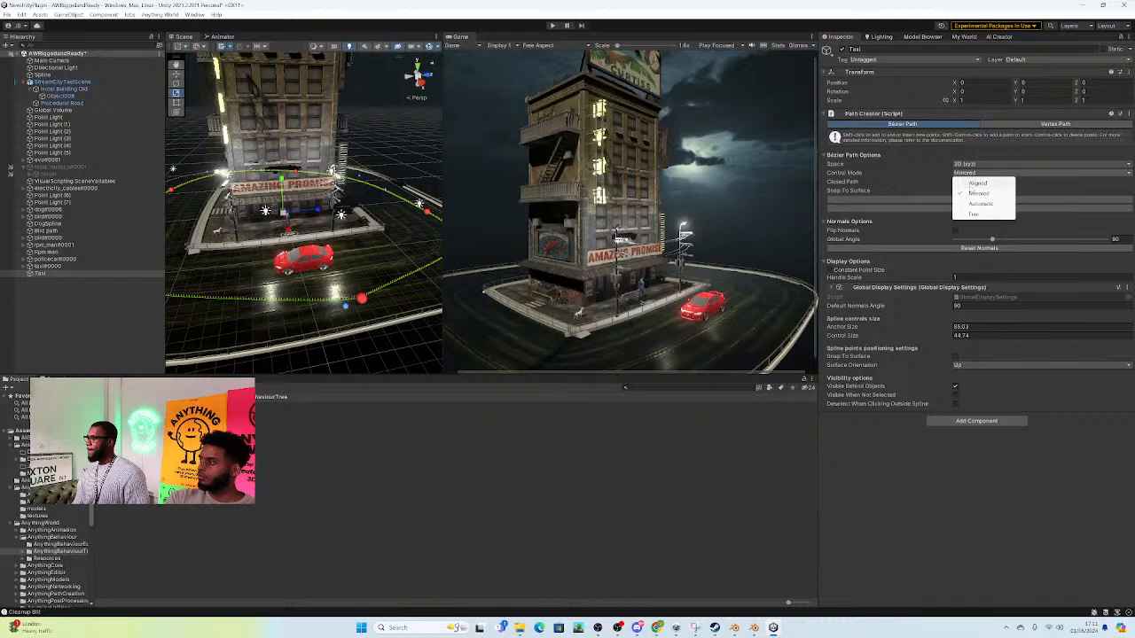
pyautogui.click(977, 183)
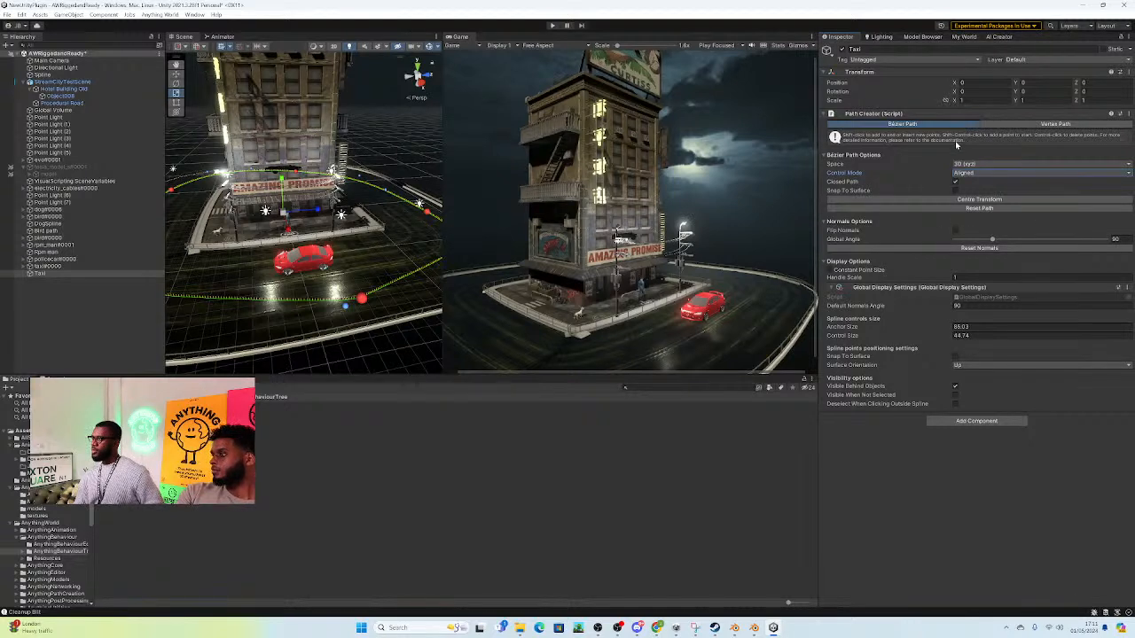
pyautogui.click(1028, 172)
pyautogui.click(1009, 165)
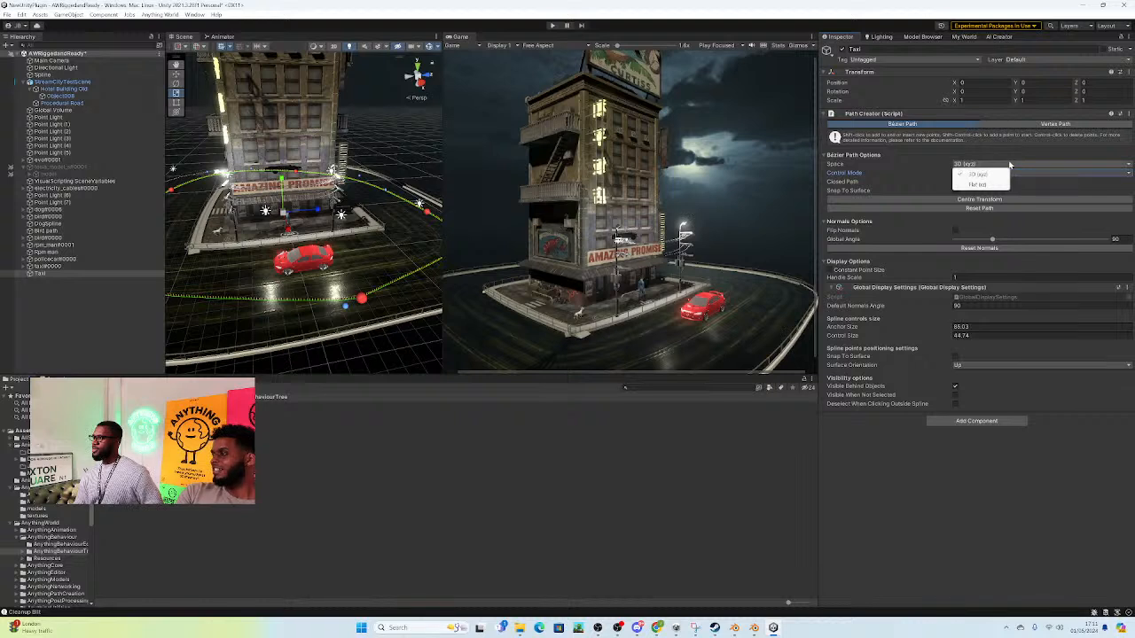
pyautogui.click(1034, 174)
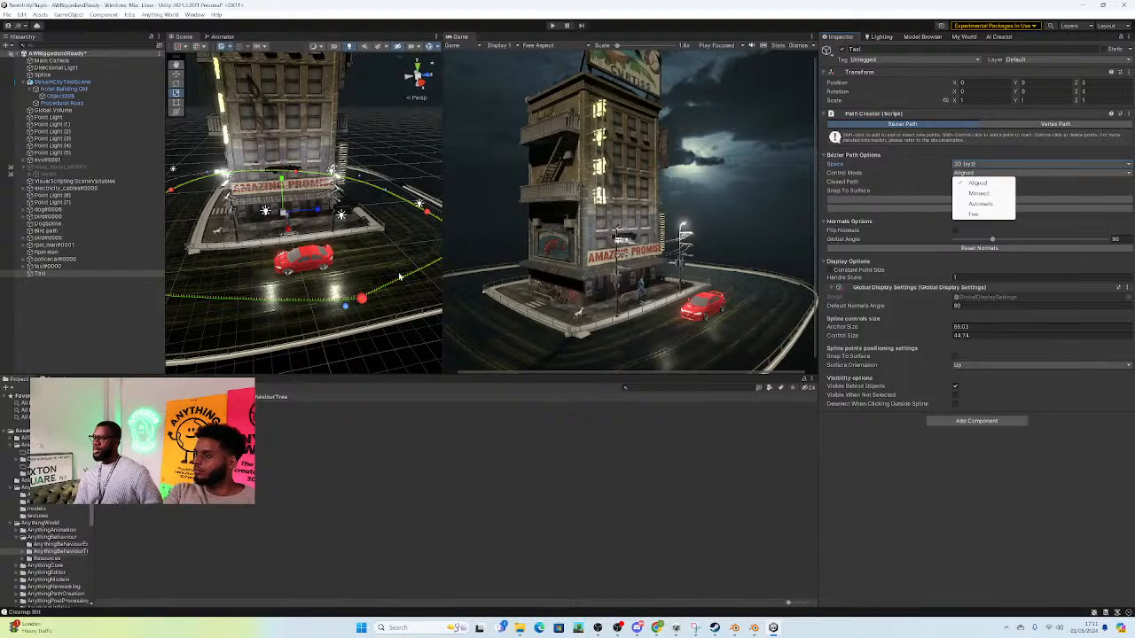
# Step: Move a Taxi path anchor to the front corner of the road, at about X 10.8, Z 13.1
pyautogui.moveTo(376, 281); pyautogui.dragTo(351, 291, button='right')
pyautogui.moveTo(191, 261); pyautogui.dragTo(185, 269, button='right')
pyautogui.click(183, 253)
pyautogui.moveTo(210, 254); pyautogui.dragTo(428, 258)
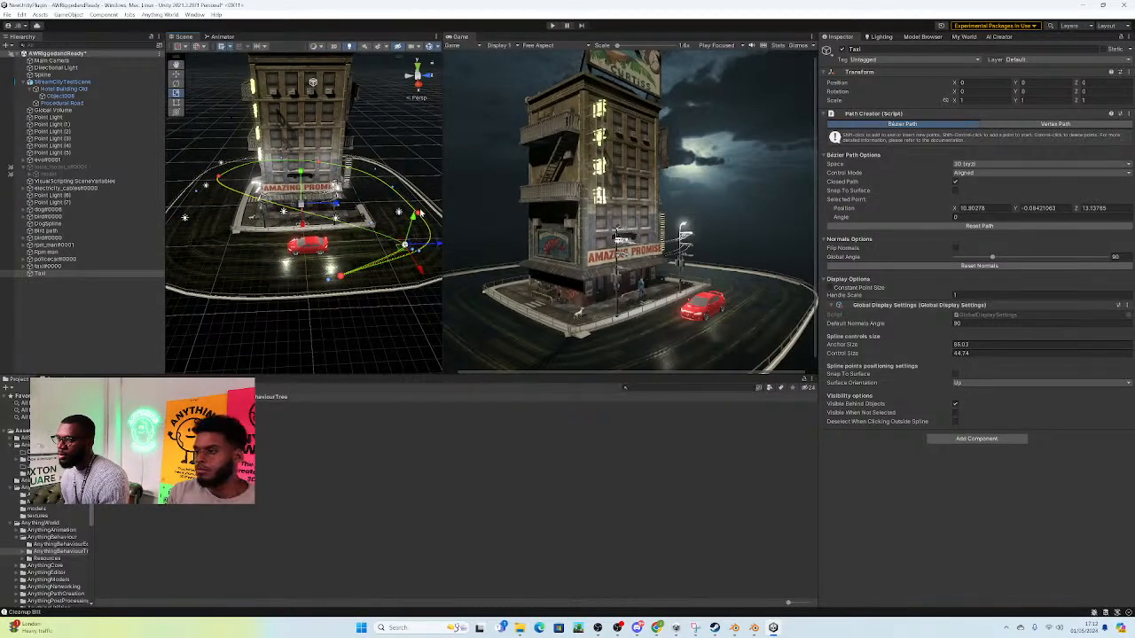
# Step: Move the two rear Taxi path anchors onto the road behind the building, at about X -11.7, Z 15.4 and X -19, Z -19
pyautogui.click(419, 214)
pyautogui.click(420, 216)
pyautogui.moveTo(436, 215); pyautogui.dragTo(390, 197)
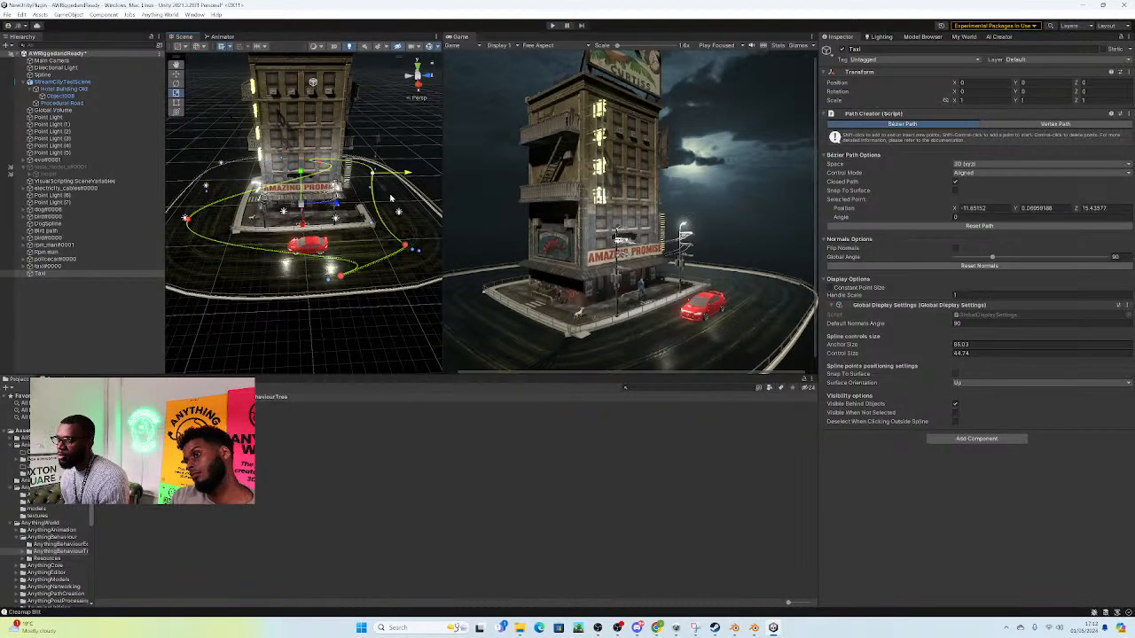
pyautogui.click(319, 165)
pyautogui.moveTo(348, 165); pyautogui.dragTo(241, 169)
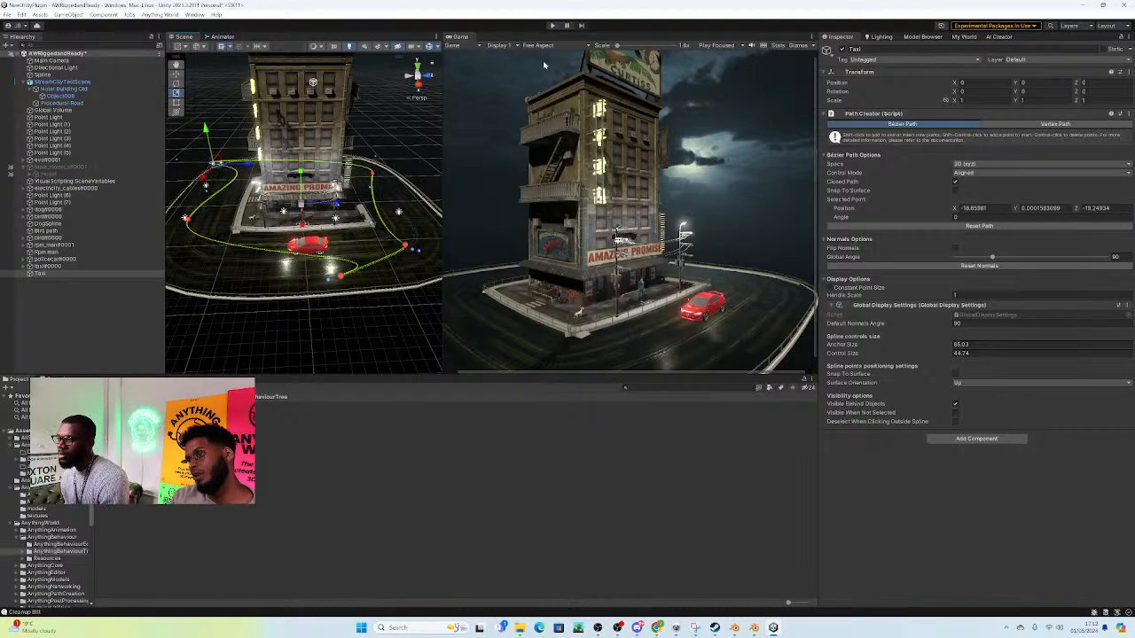
# Step: Test the Taxi path in Play mode and shift the front anchor's control handle to about X 15.9, Z 5.2 to smooth the curve
pyautogui.click(553, 26)
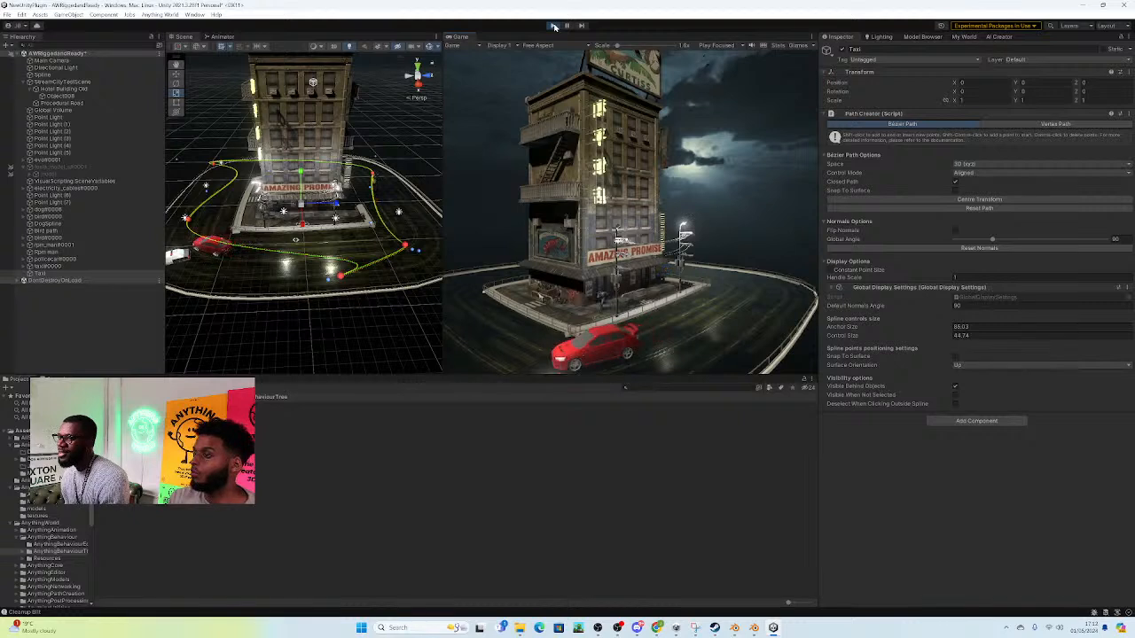
pyautogui.click(552, 26)
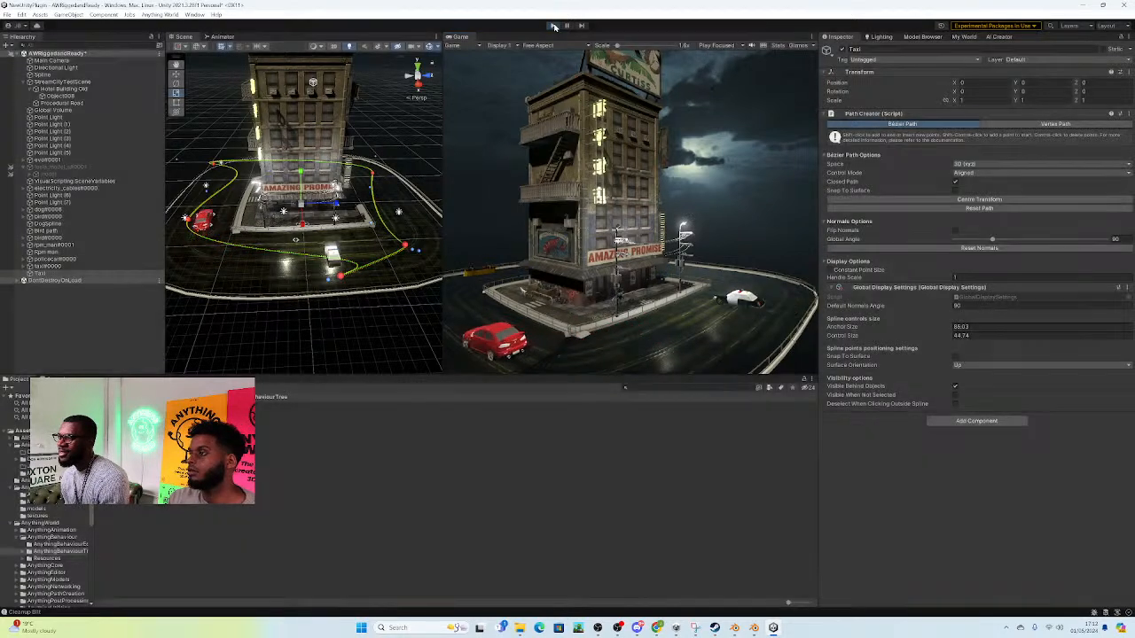
pyautogui.click(340, 278)
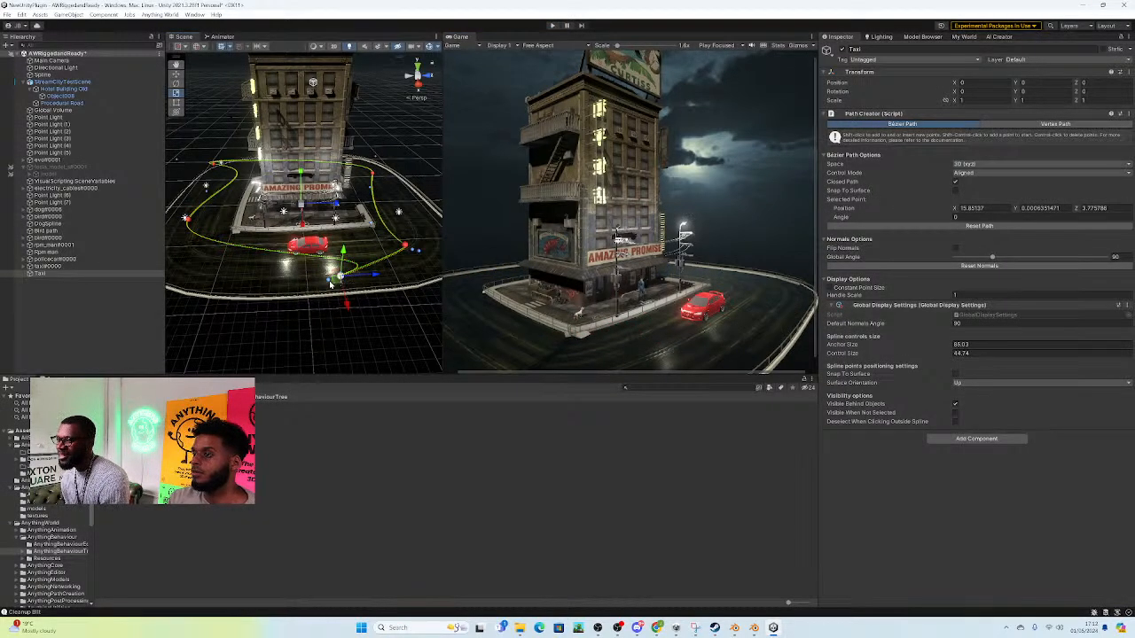
pyautogui.moveTo(328, 283); pyautogui.dragTo(352, 281)
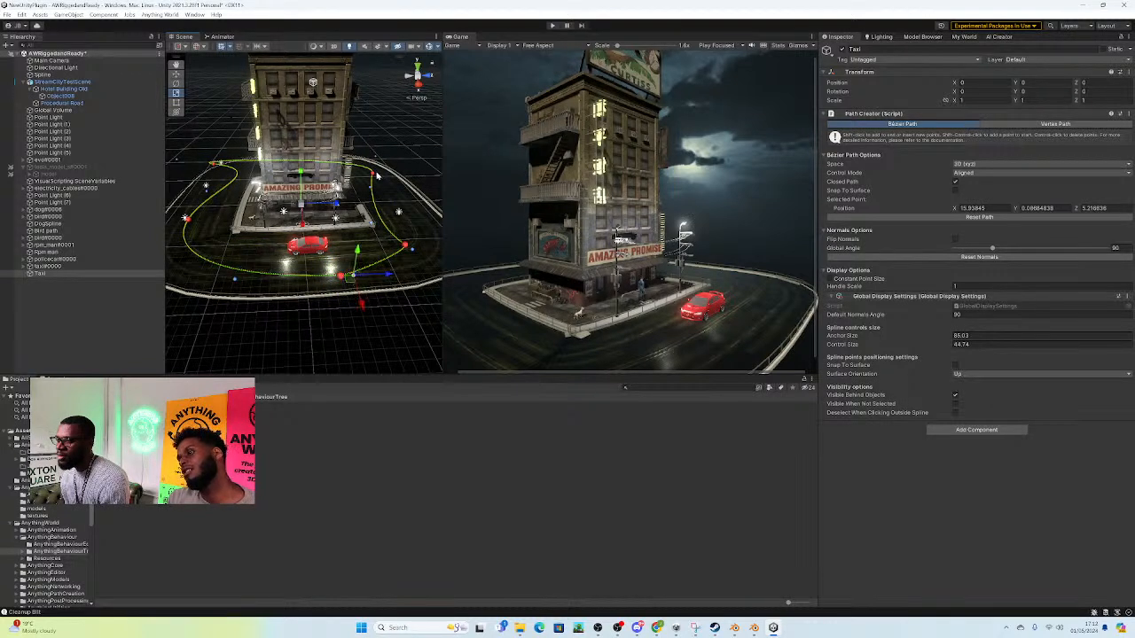
# Step: Move the front corner anchor's control handle away from the building to about X 8, Z 16.5 to round the bend
pyautogui.click(371, 189)
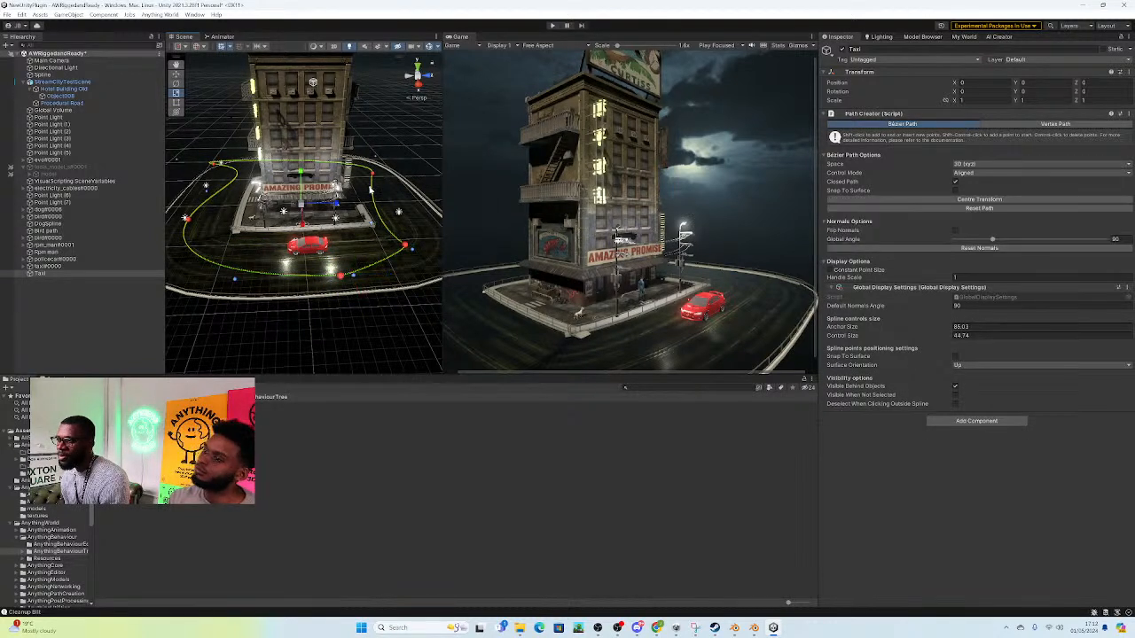
pyautogui.click(370, 189)
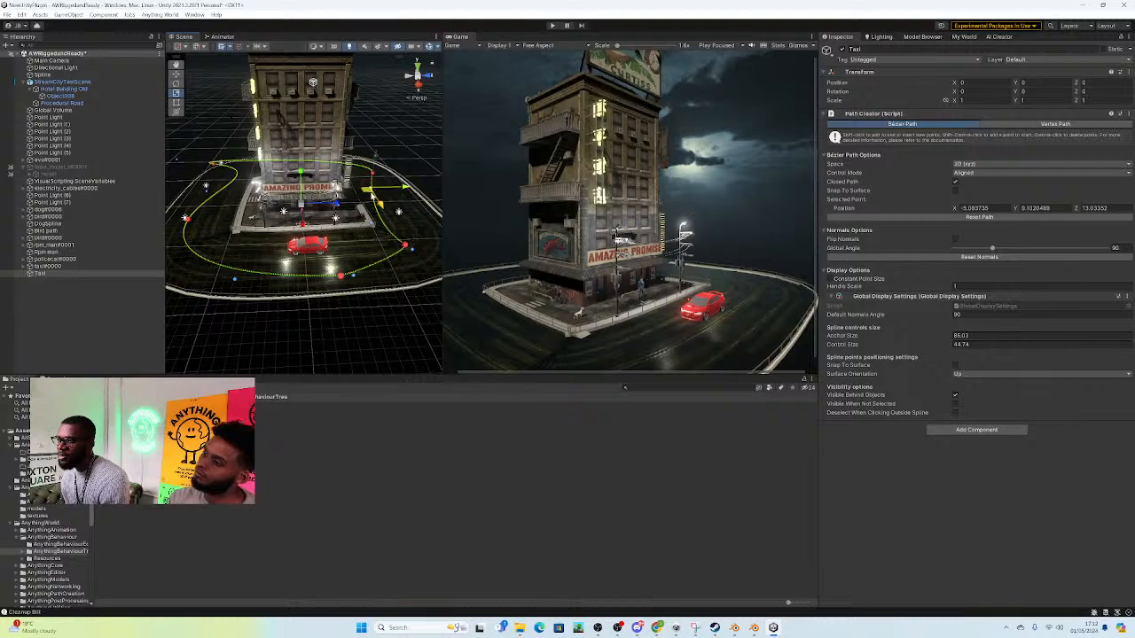
pyautogui.click(405, 245)
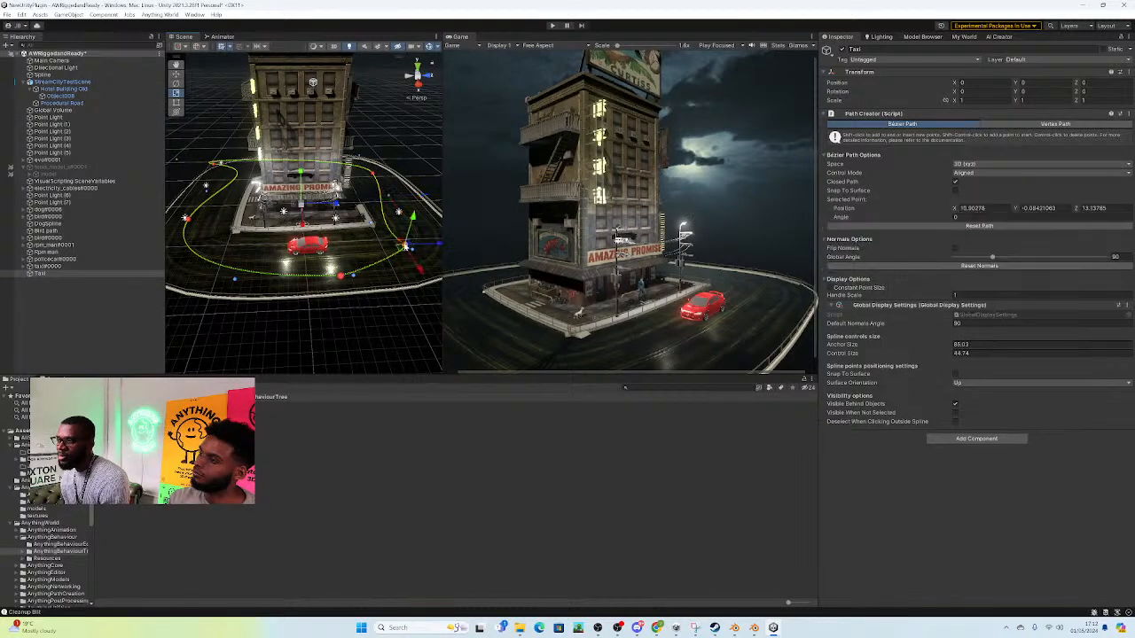
pyautogui.moveTo(415, 266); pyautogui.dragTo(391, 211, button='right')
pyautogui.press('w')
pyautogui.press('d')
pyautogui.moveTo(313, 219); pyautogui.dragTo(288, 237, button='right')
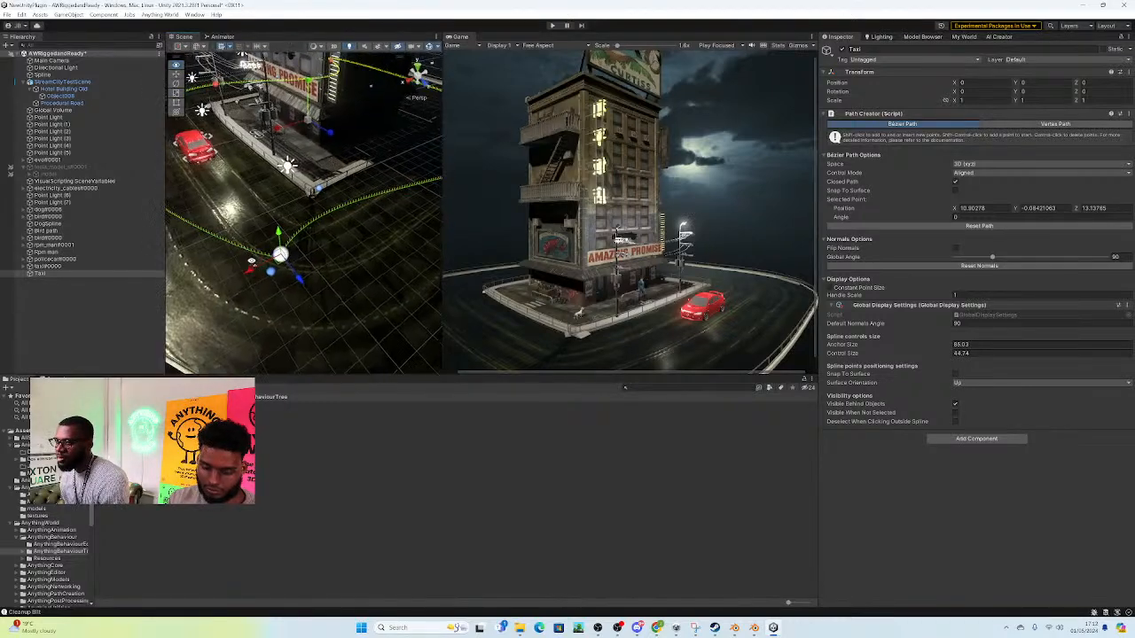
pyautogui.click(320, 256)
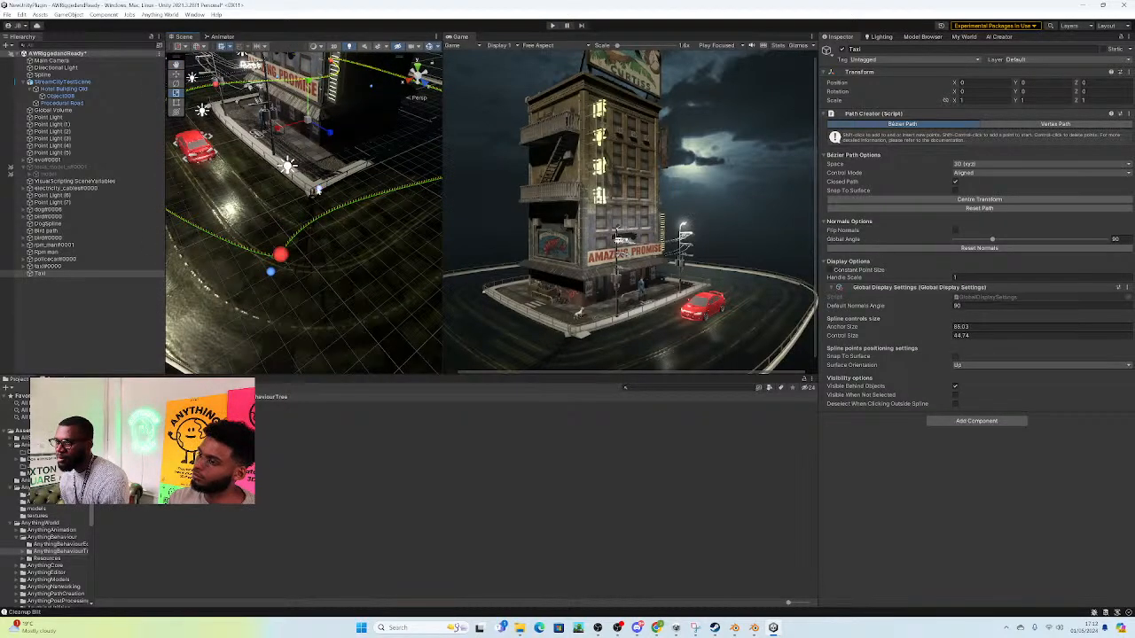
pyautogui.click(320, 191)
pyautogui.moveTo(323, 200); pyautogui.dragTo(387, 299)
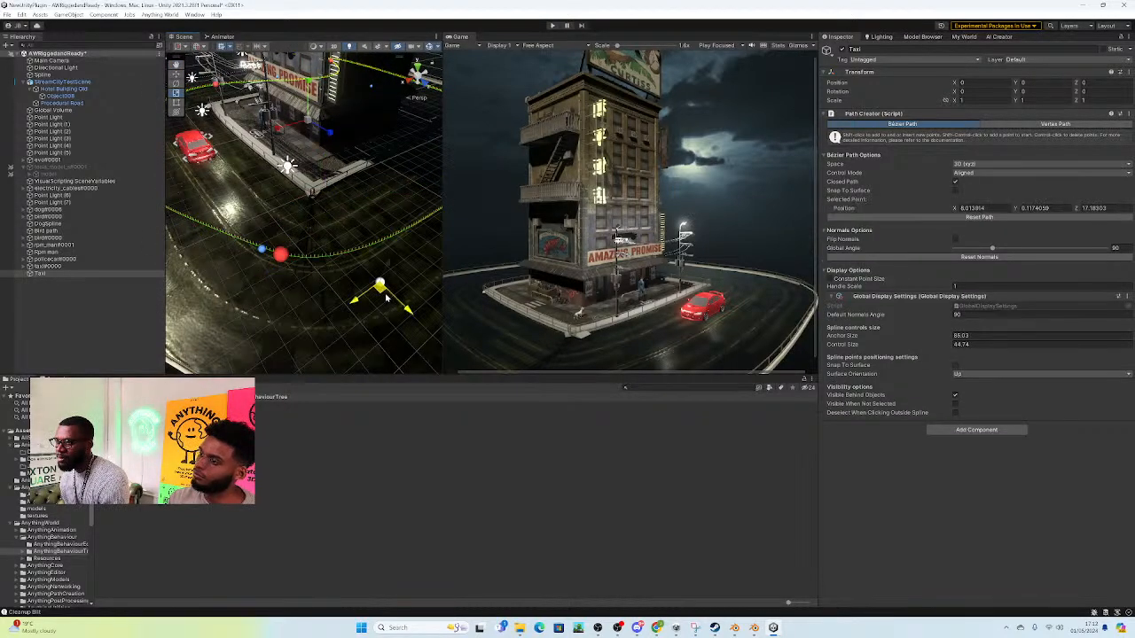
# Step: Move the Taxi path's front corner anchor outward toward the railing, to about X 12.1, Z 15.3
pyautogui.click(284, 261)
pyautogui.click(281, 256)
pyautogui.scroll(-4, 283, 244)
pyautogui.moveTo(285, 239); pyautogui.dragTo(276, 286)
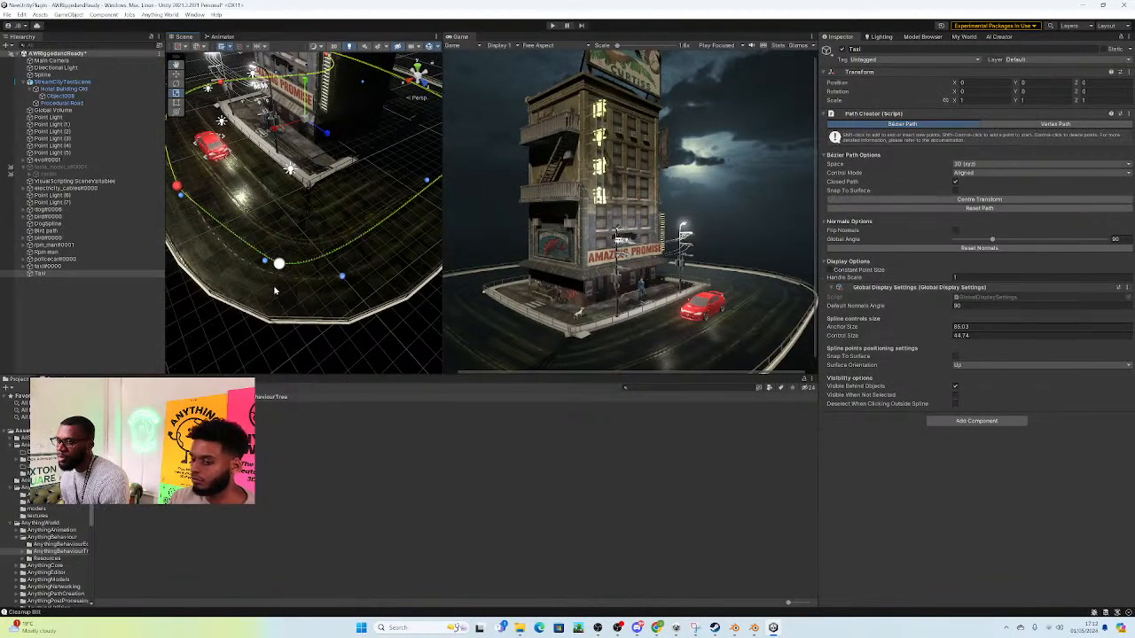
# Step: Pull the Taxi path anchor beyond the rear railing back onto the road and bring its outlying control handle inward
pyautogui.moveTo(290, 310); pyautogui.dragTo(184, 238, button='right')
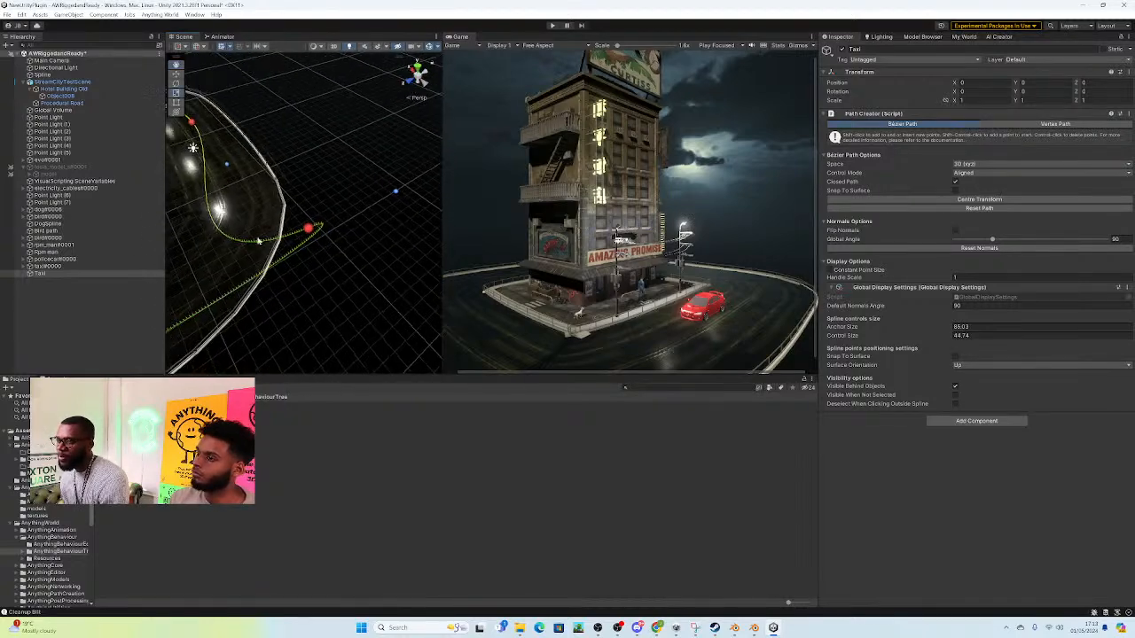
pyautogui.moveTo(308, 229); pyautogui.dragTo(258, 238)
pyautogui.click(354, 202)
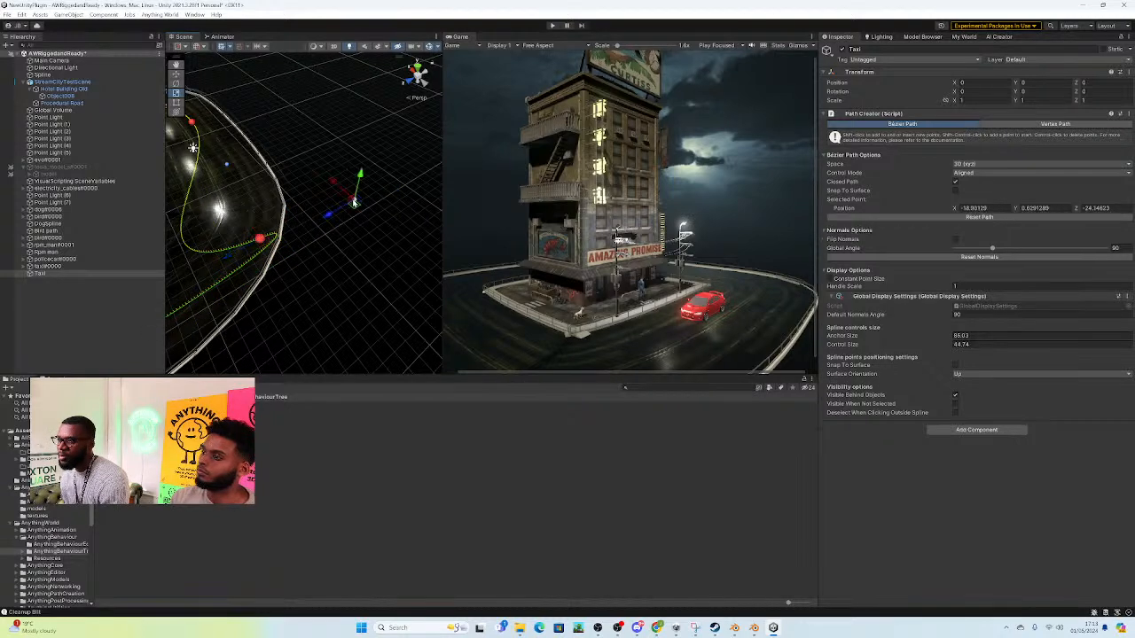
pyautogui.moveTo(357, 207); pyautogui.dragTo(262, 311)
# Step: Raise the Taxi path's front corner anchor to road level, at about Y 0.27
pyautogui.moveTo(259, 295); pyautogui.dragTo(305, 187, button='right')
pyautogui.press('2')
pyautogui.moveTo(374, 166); pyautogui.dragTo(520, 188, button='right')
pyautogui.click(269, 275)
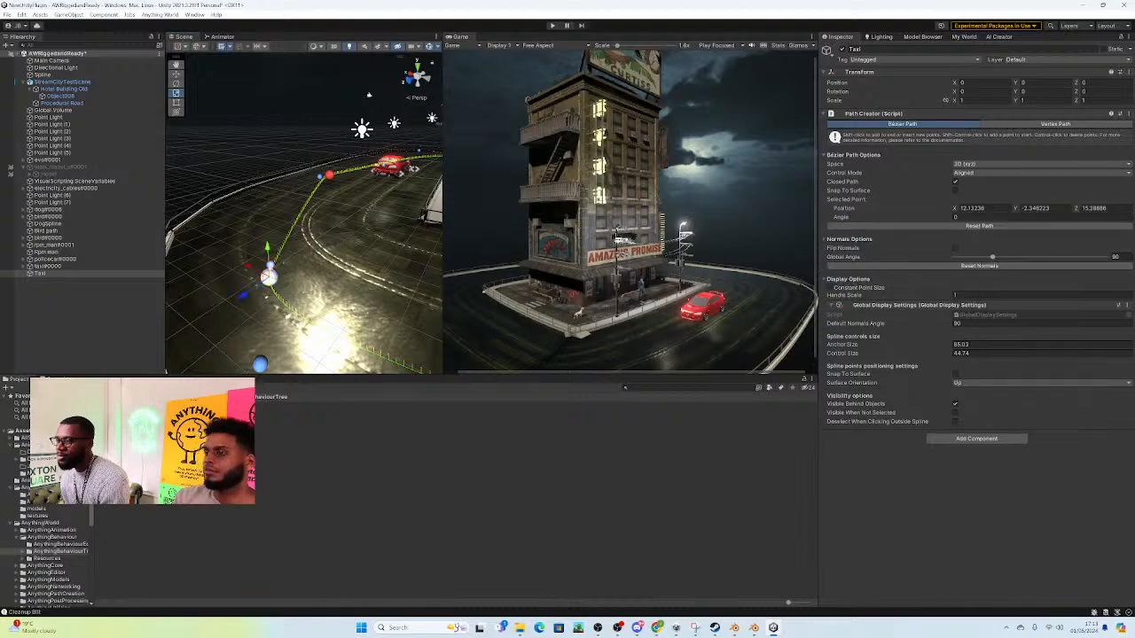
pyautogui.moveTo(267, 247); pyautogui.dragTo(267, 182)
pyautogui.moveTo(325, 222); pyautogui.dragTo(312, 255, button='right')
pyautogui.moveTo(275, 230); pyautogui.dragTo(276, 242)
pyautogui.moveTo(275, 257)
pyautogui.mouseDown(button='right')
pyautogui.moveTo(301, 247)
pyautogui.moveTo(280, 255)
pyautogui.mouseUp(button='right')
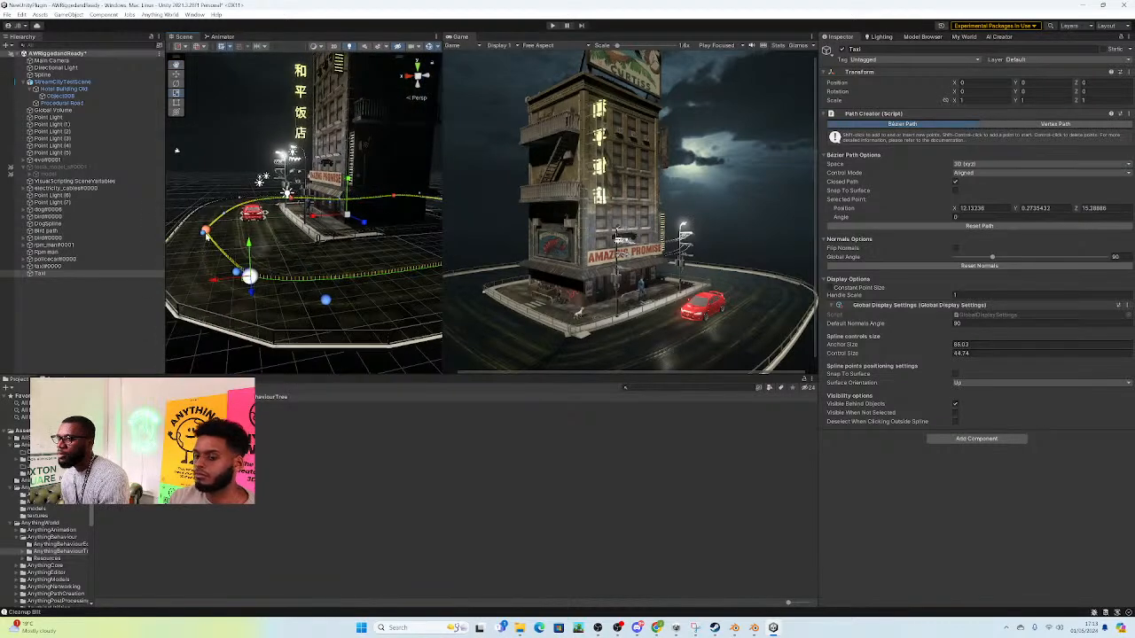
# Step: Move the control handle beside the front corner bend to about X 15.8, Z 8.75, and shift the corner anchor slightly outward
pyautogui.click(206, 232)
pyautogui.click(194, 246)
pyautogui.moveTo(178, 251); pyautogui.dragTo(182, 255)
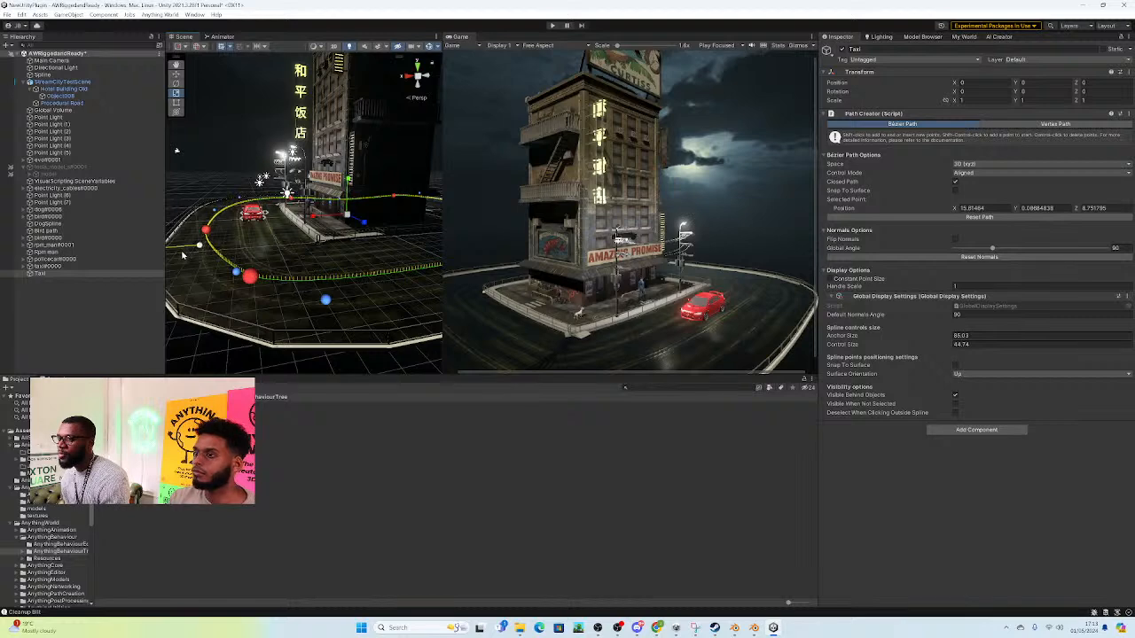
pyautogui.moveTo(266, 244); pyautogui.dragTo(268, 278, button='right')
pyautogui.click(254, 258)
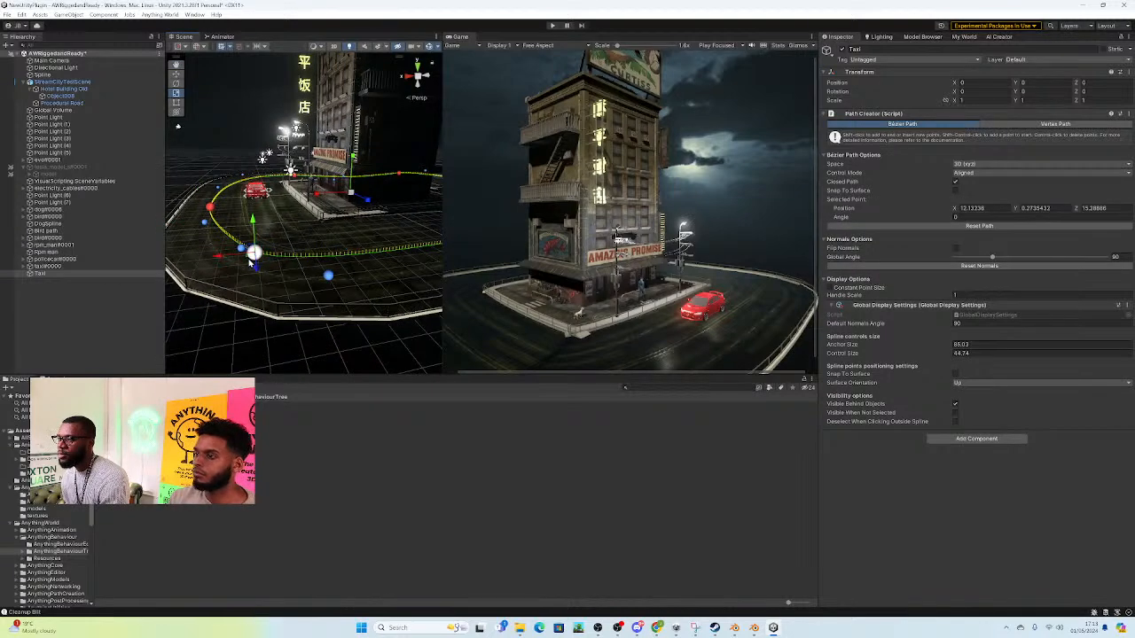
pyautogui.moveTo(253, 255); pyautogui.dragTo(240, 264)
# Step: Move the Taxi path's opposite corner anchor outward to about X -11.1, Z 17.2 and test the route in Play mode
pyautogui.moveTo(253, 263); pyautogui.dragTo(399, 213, button='right')
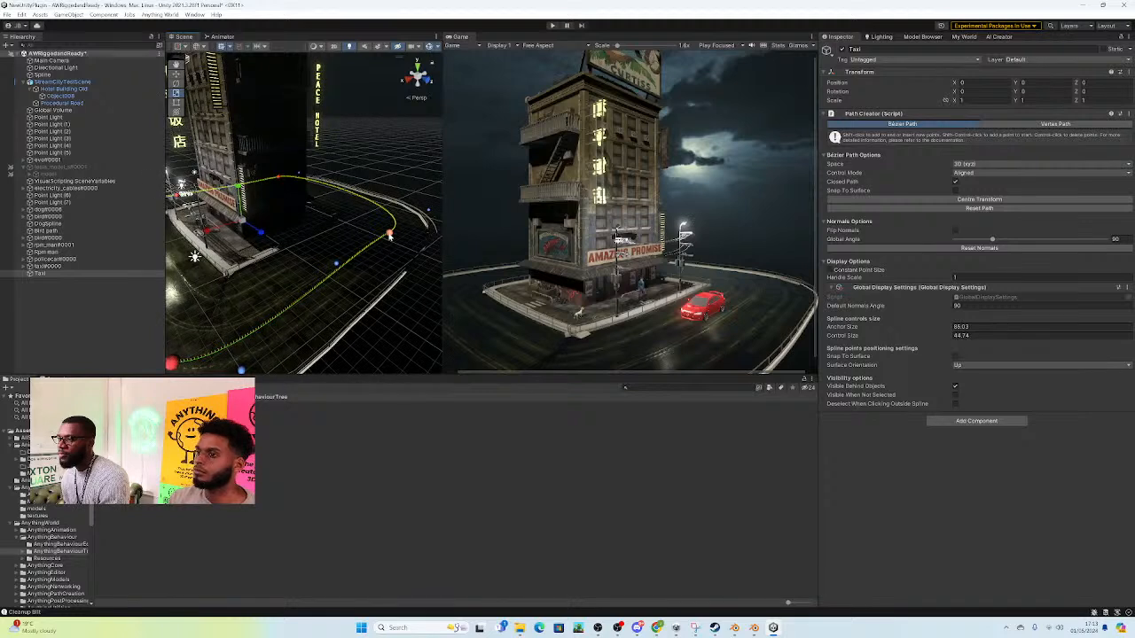
pyautogui.click(390, 237)
pyautogui.moveTo(390, 236); pyautogui.dragTo(401, 239)
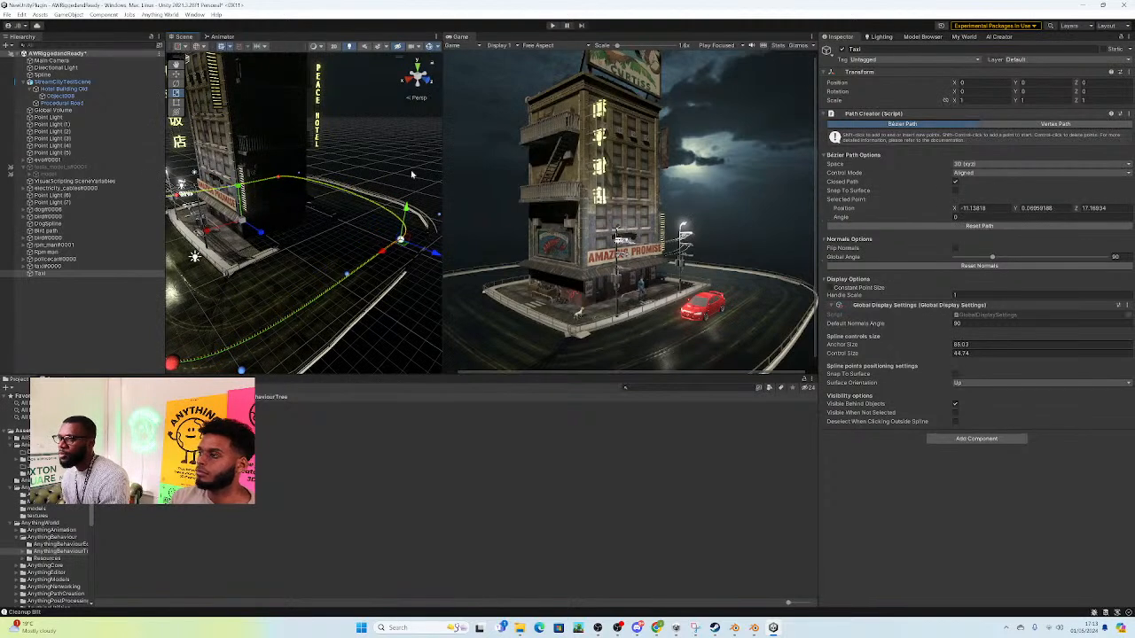
pyautogui.click(553, 26)
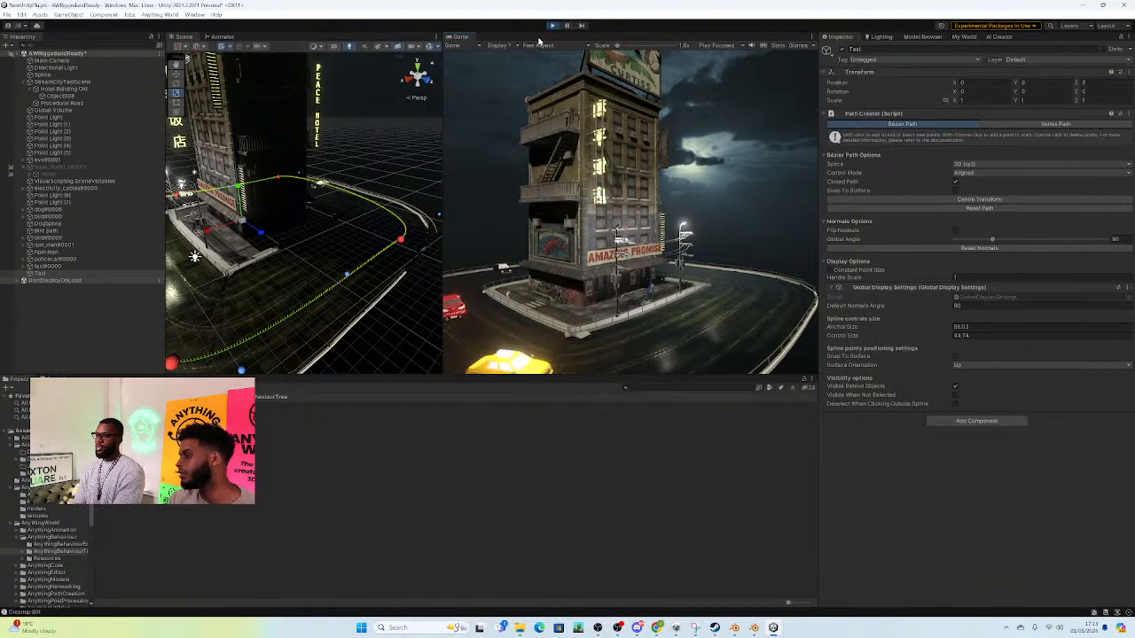
pyautogui.click(554, 29)
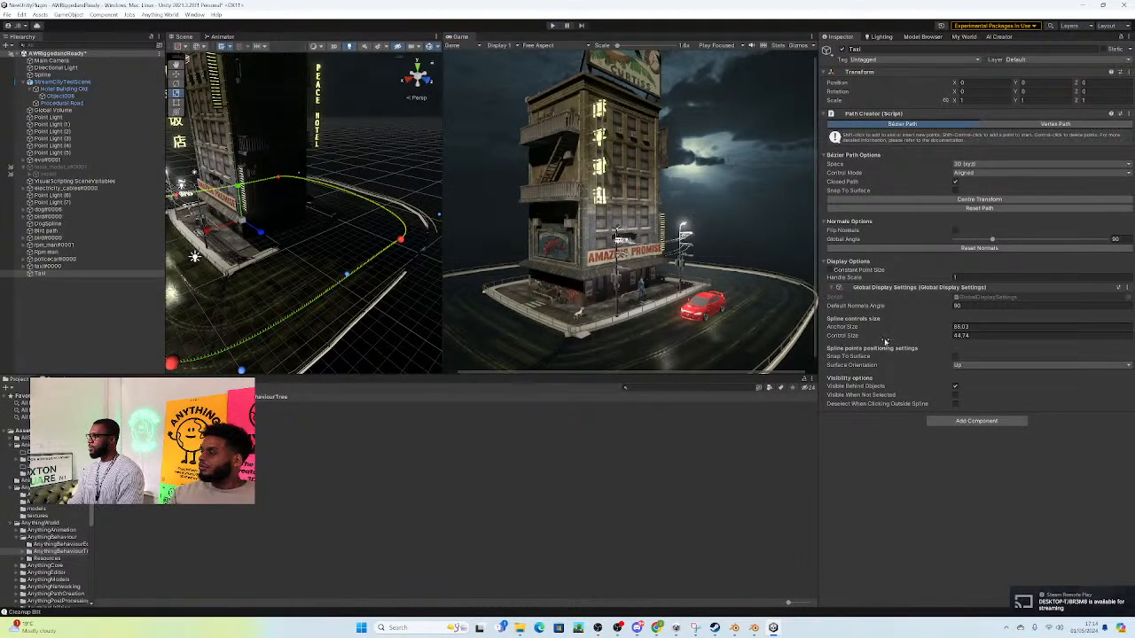
# Step: Examine the taxi model's Vehicle Animator and movement settings, including its Acceleration Speed
pyautogui.click(48, 266)
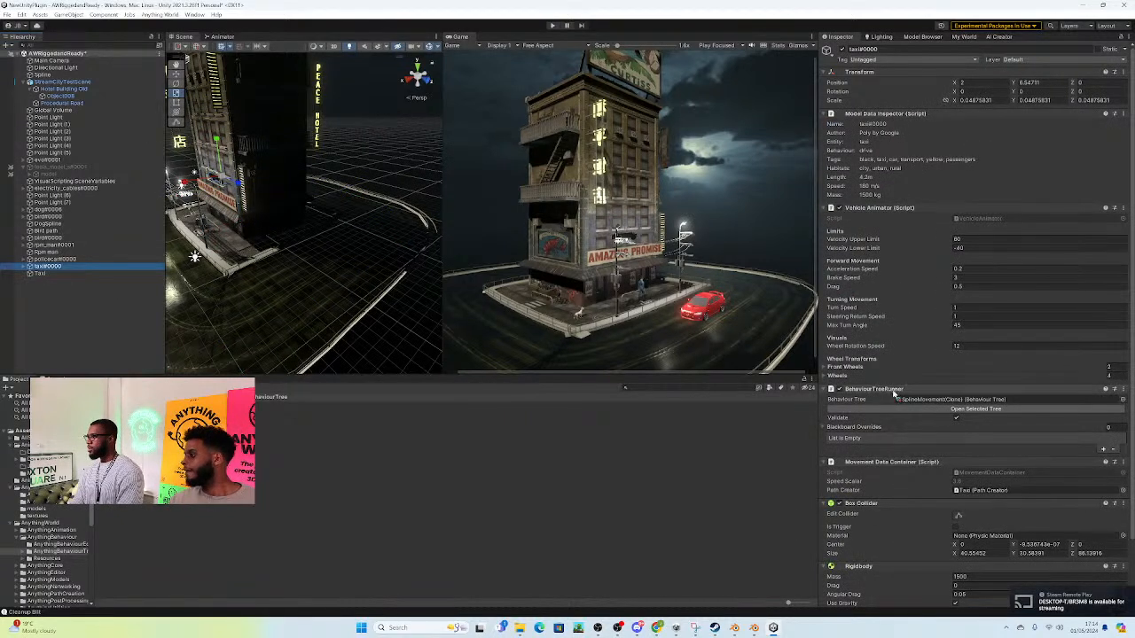
pyautogui.scroll(-1, 886, 456)
pyautogui.scroll(-2, 882, 458)
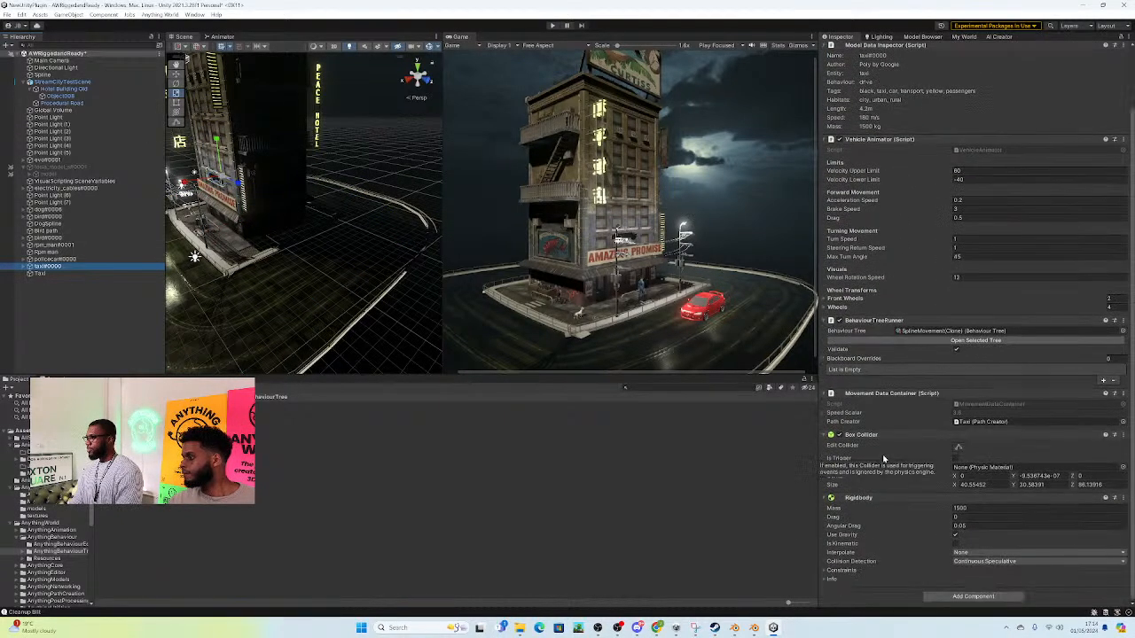
pyautogui.scroll(1, 883, 445)
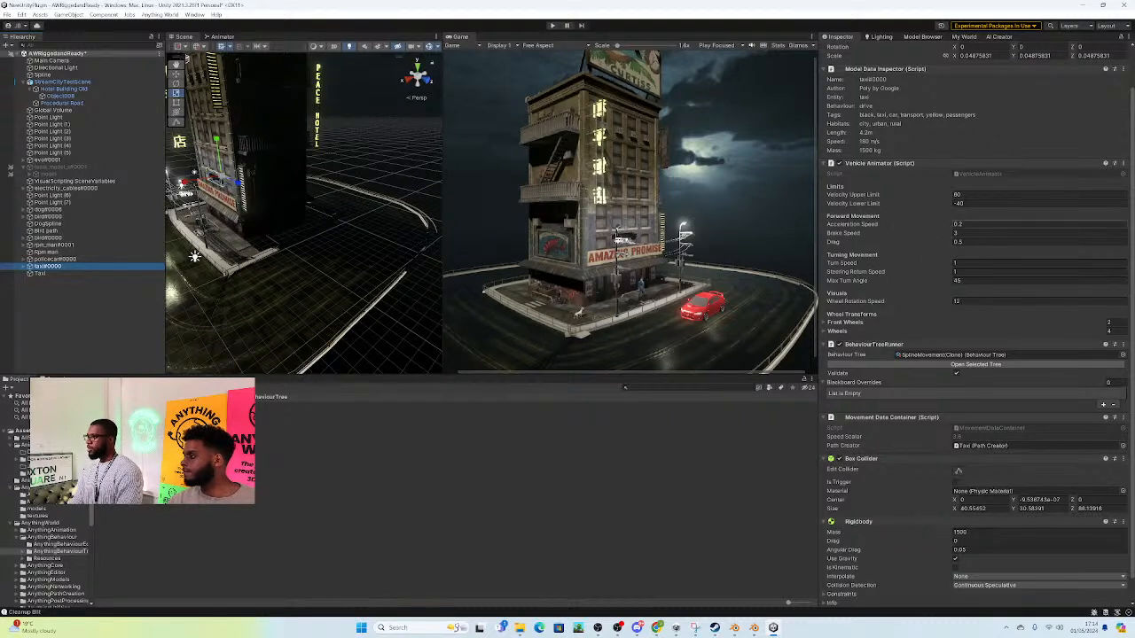
pyautogui.click(968, 228)
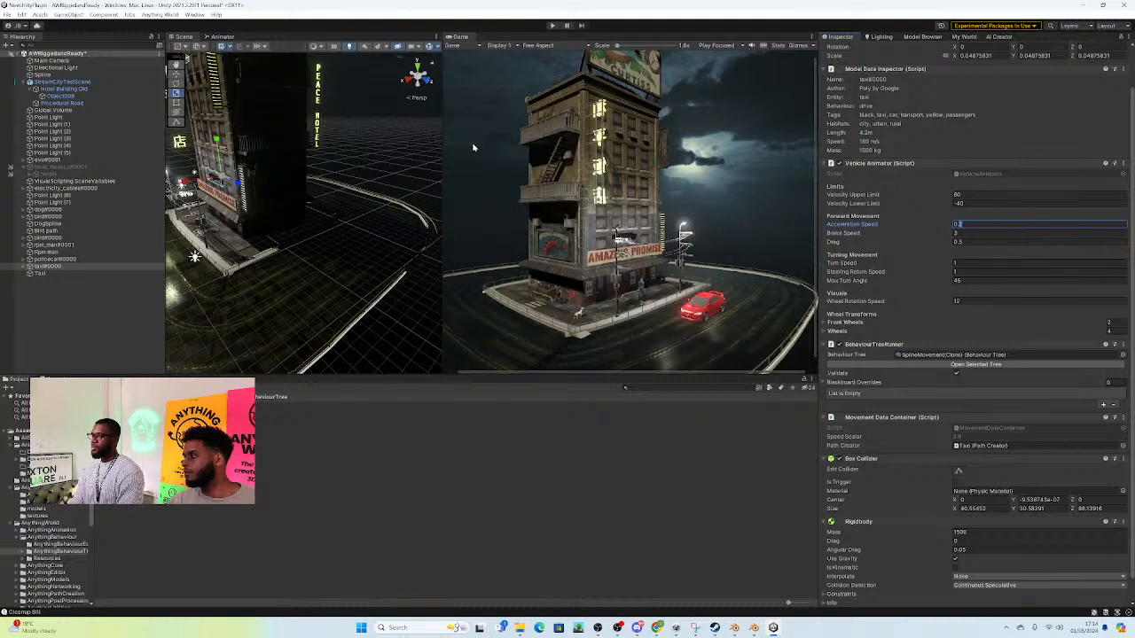
pyautogui.scroll(2, 1023, 200)
pyautogui.scroll(-2, 1023, 200)
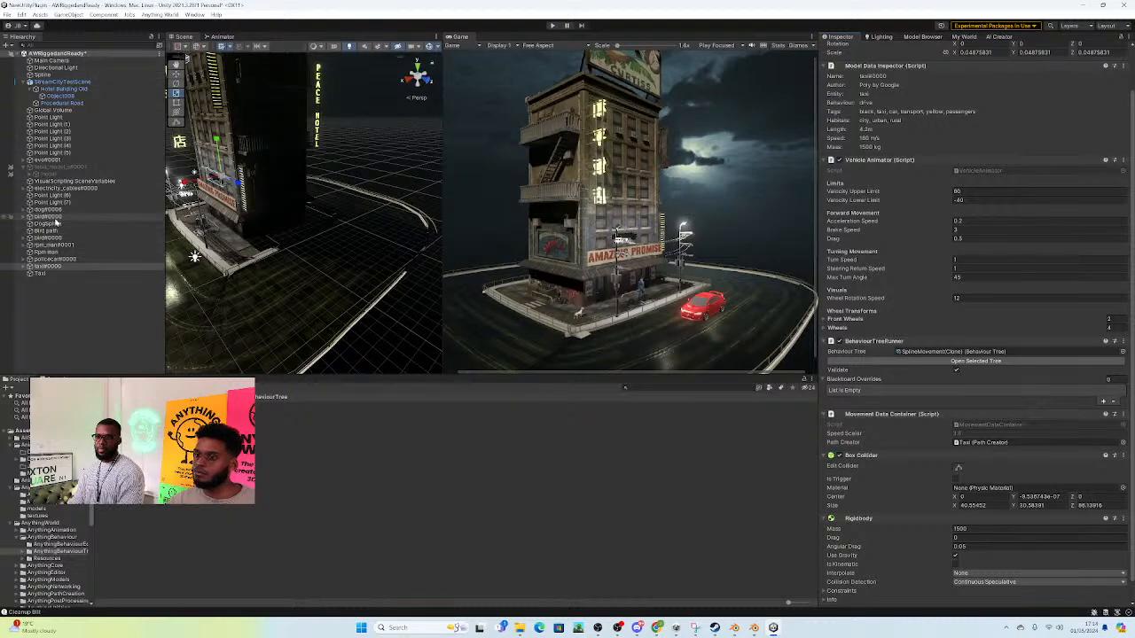
# Step: Check the red evo car's movement settings and its position relative to the Taxi path
pyautogui.moveTo(393, 205); pyautogui.dragTo(327, 203, button='right')
pyautogui.click(231, 226)
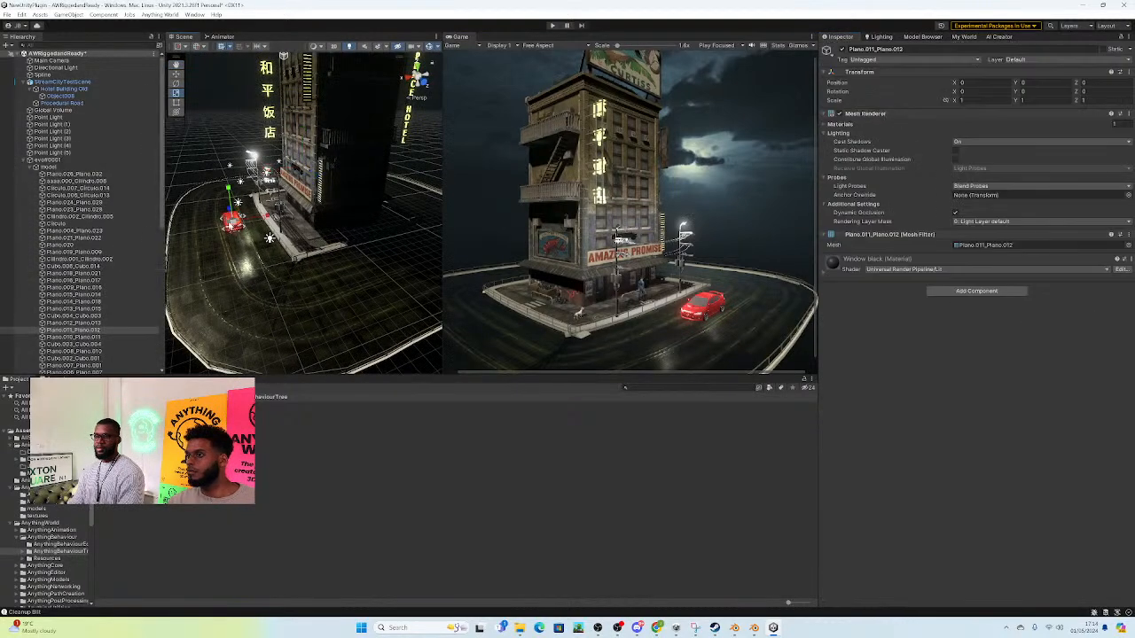
pyautogui.click(26, 161)
pyautogui.click(25, 160)
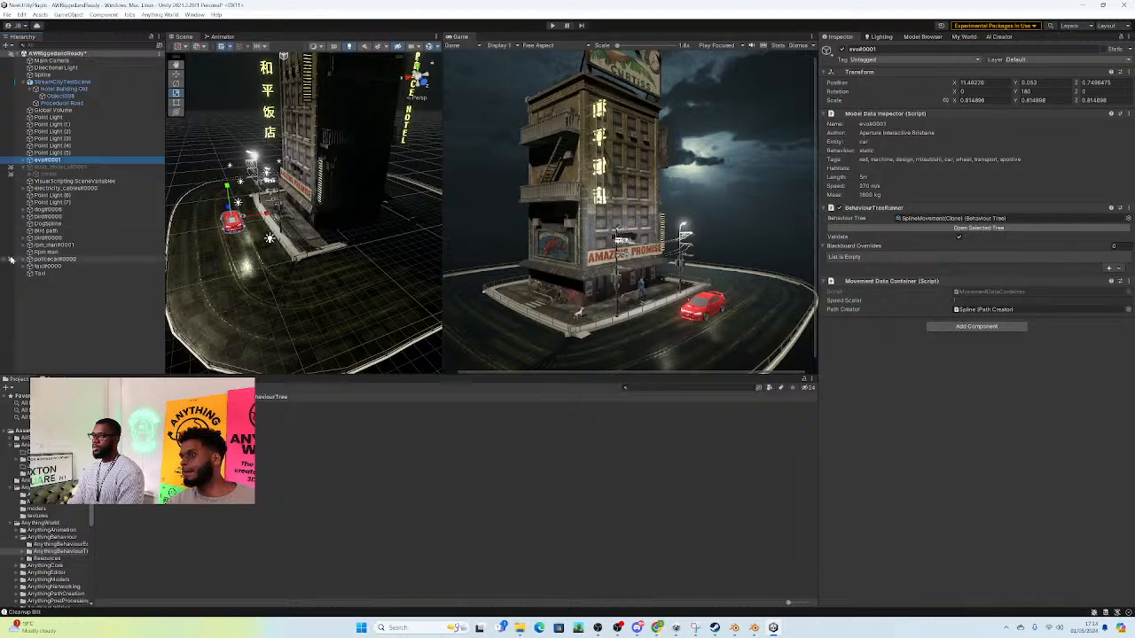
pyautogui.click(37, 273)
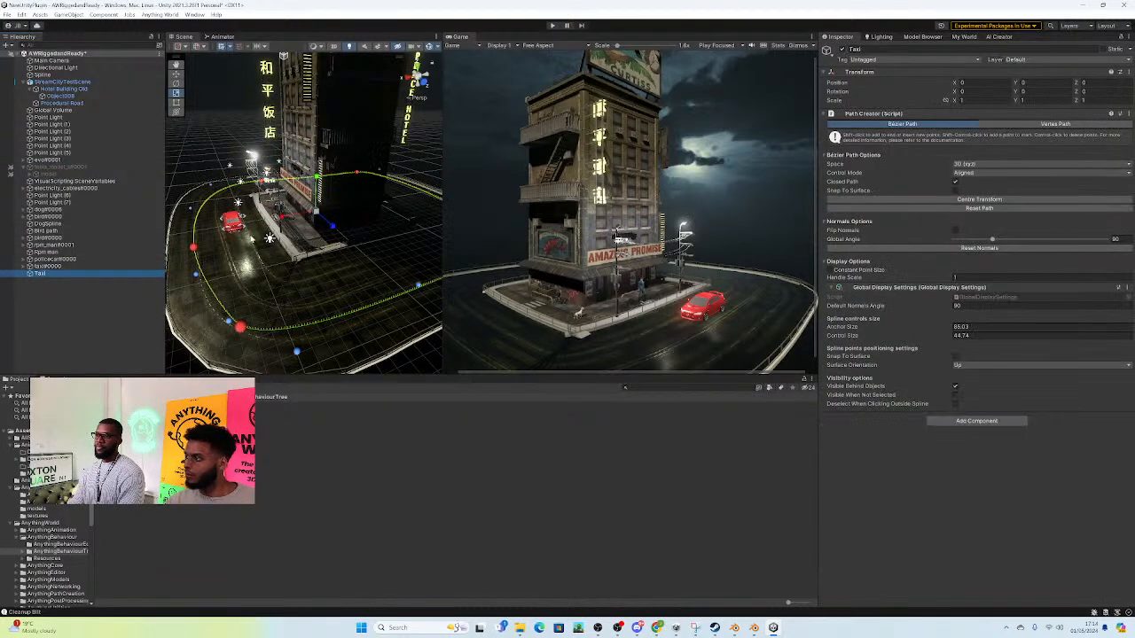
pyautogui.click(56, 266)
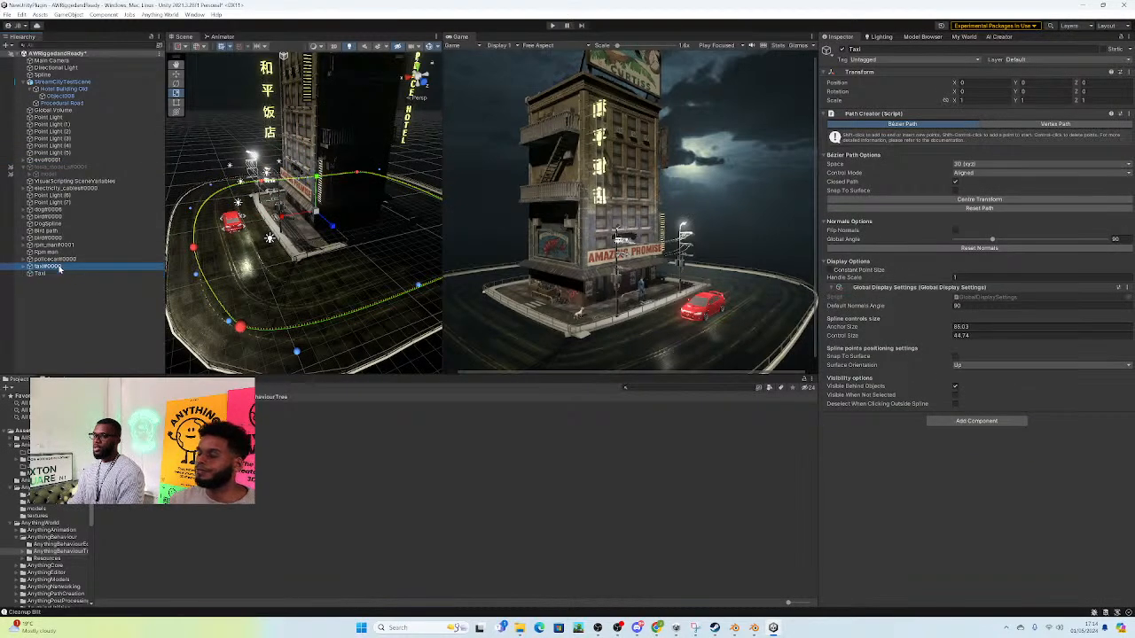
pyautogui.click(54, 275)
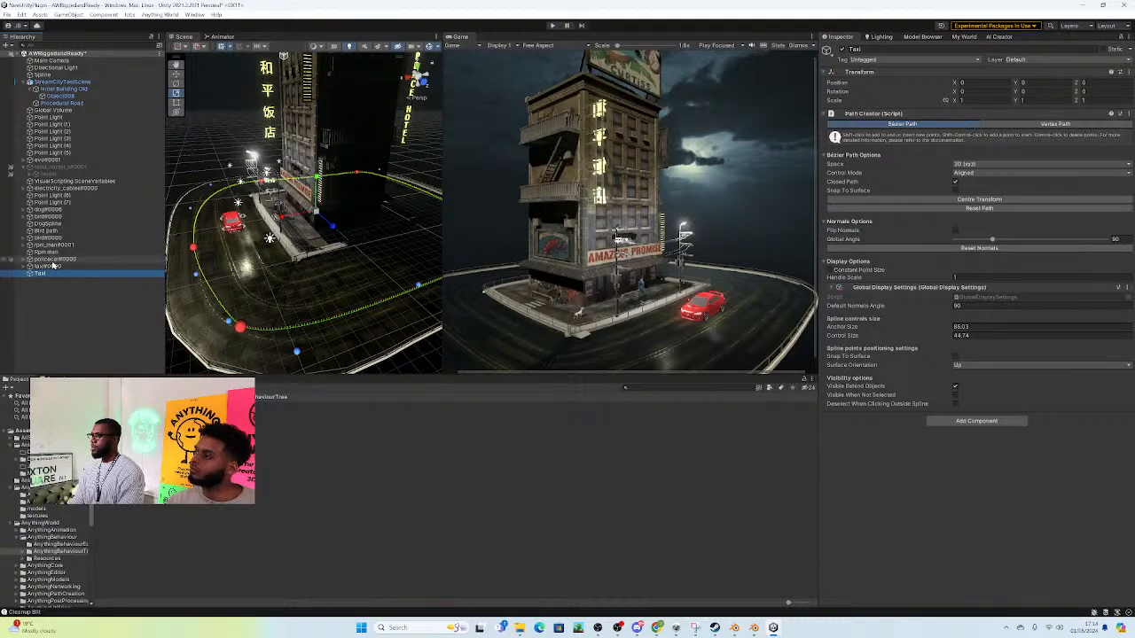
# Step: Set the taxi model's Acceleration Speed to 0.7 and test its driving in Play mode
pyautogui.click(54, 266)
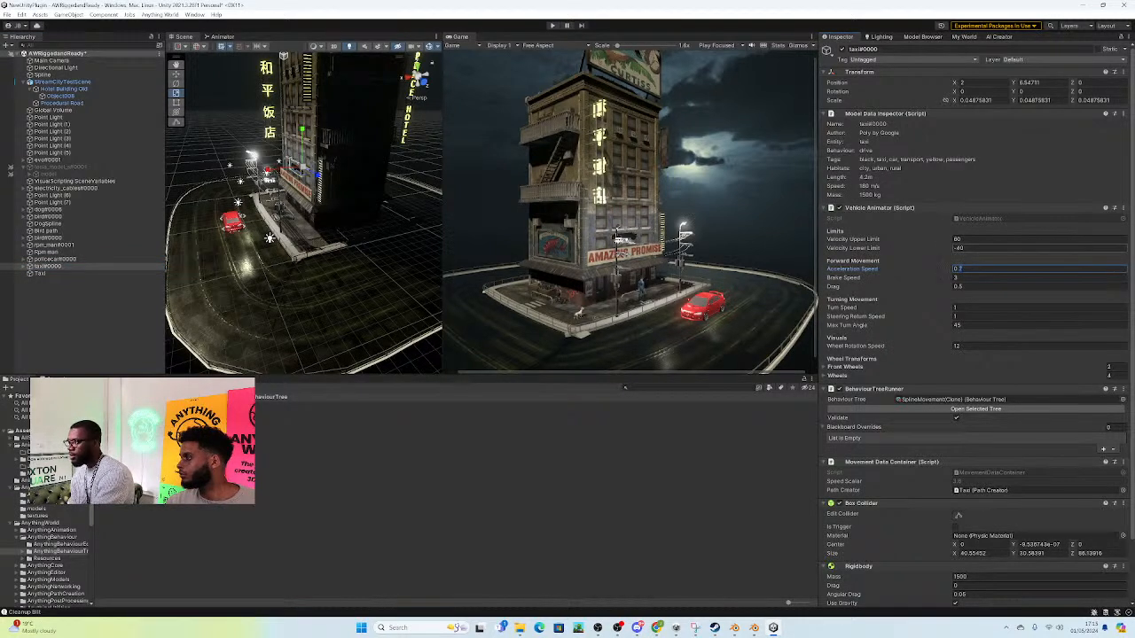
pyautogui.click(553, 25)
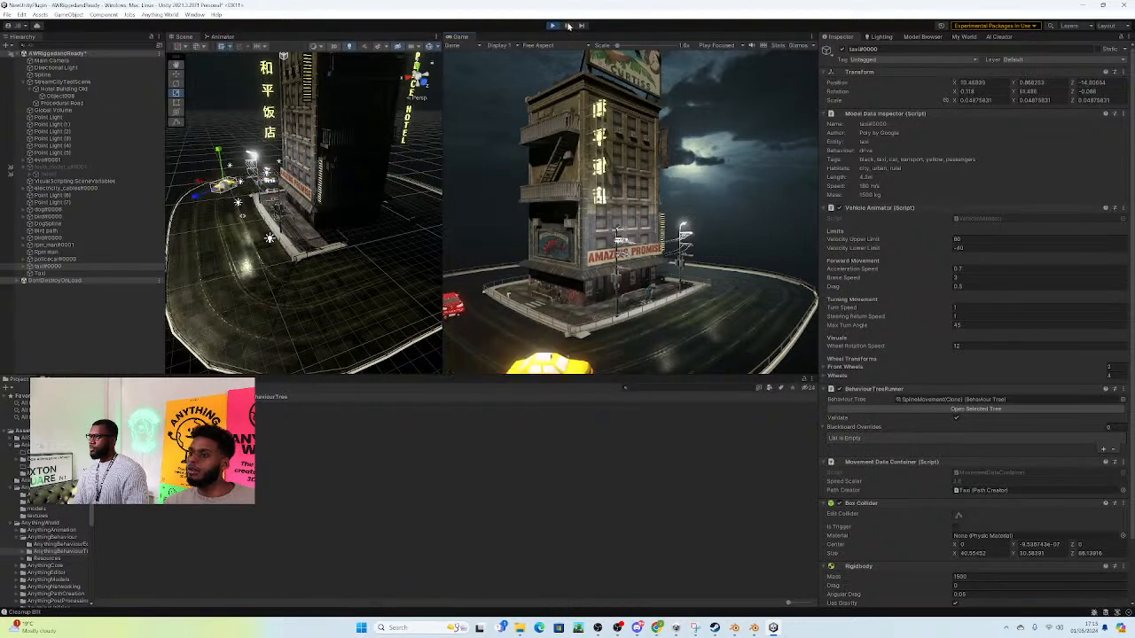
pyautogui.click(552, 26)
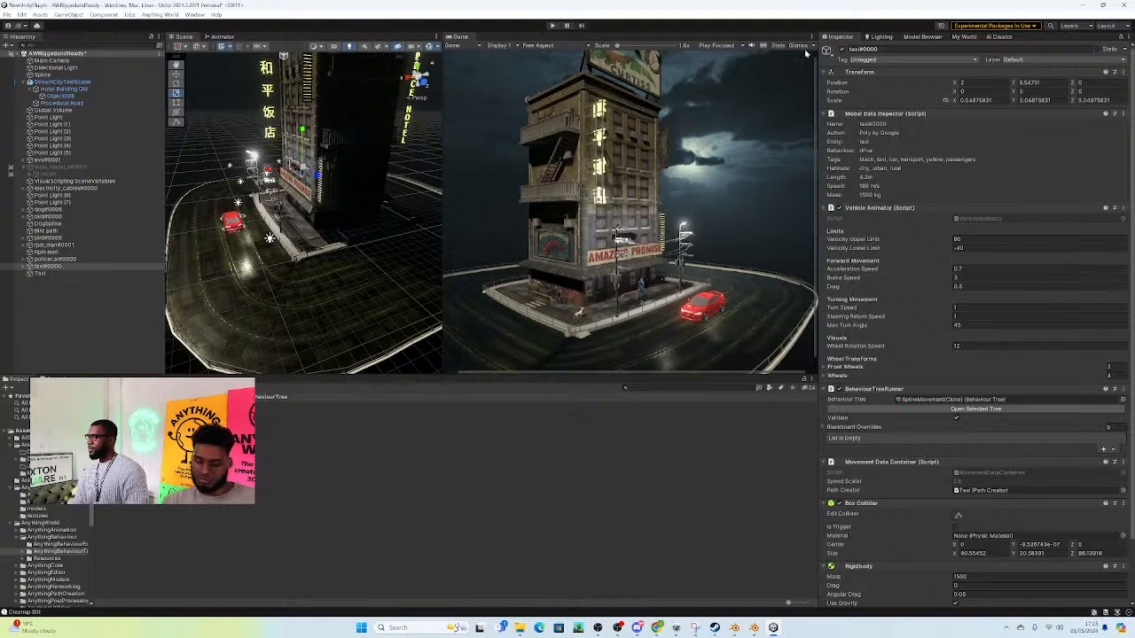
# Step: Set the Game view to Play Maximized and start Play mode
pyautogui.click(725, 45)
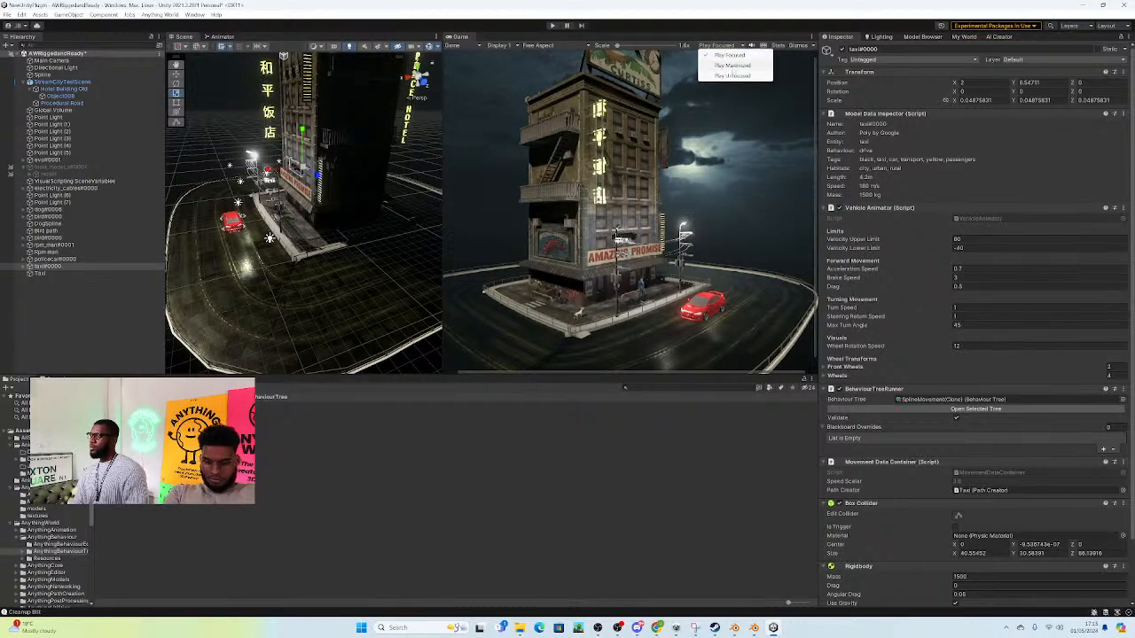
pyautogui.click(733, 65)
pyautogui.click(553, 25)
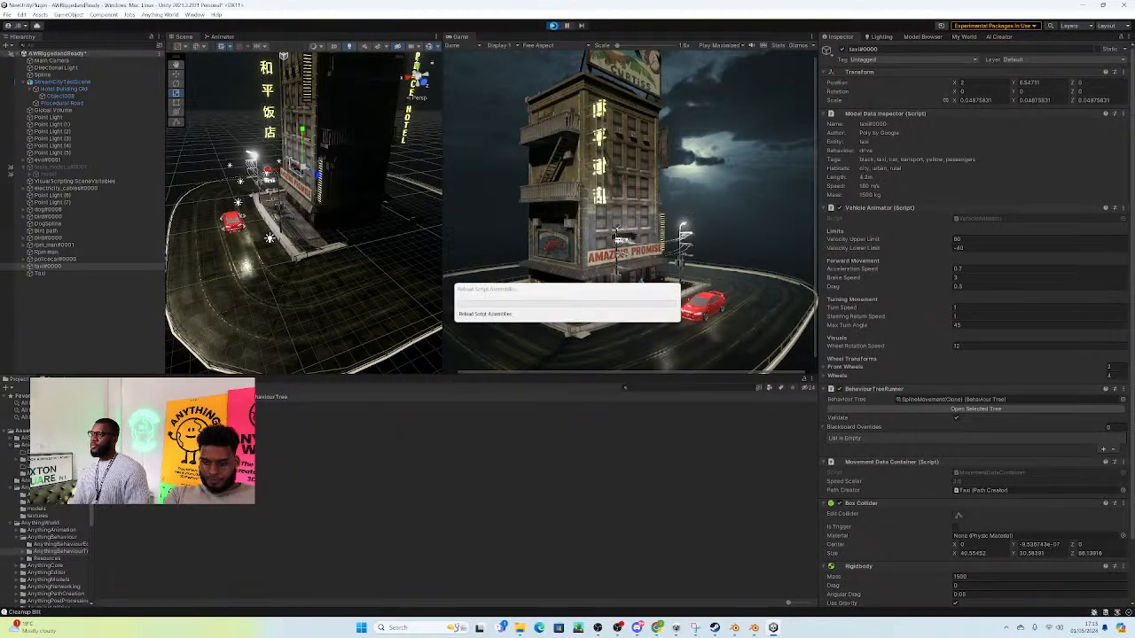